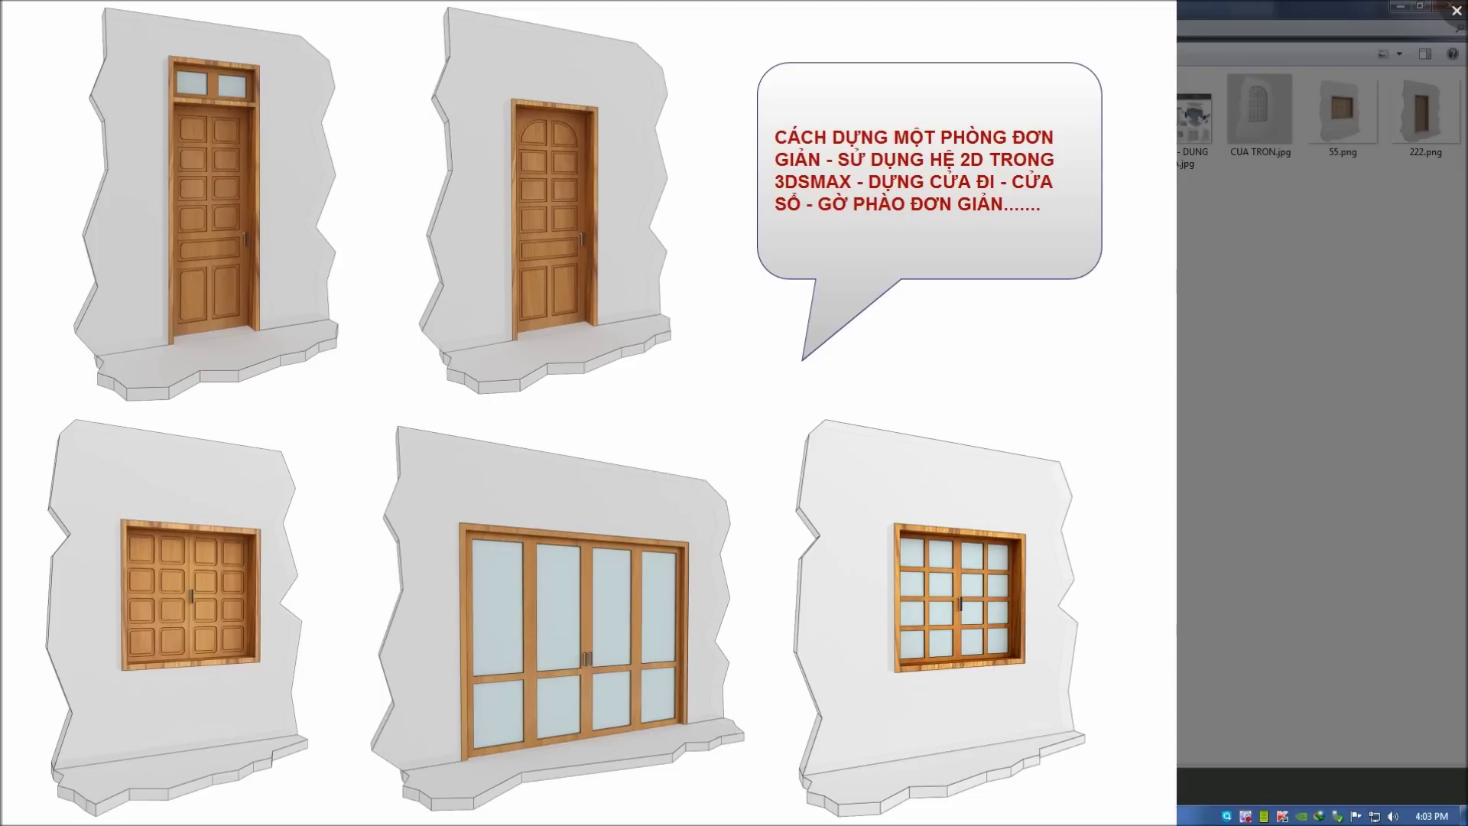
Step through the example door and window images, close the viewer, and return to 3ds Max.
key(Right)
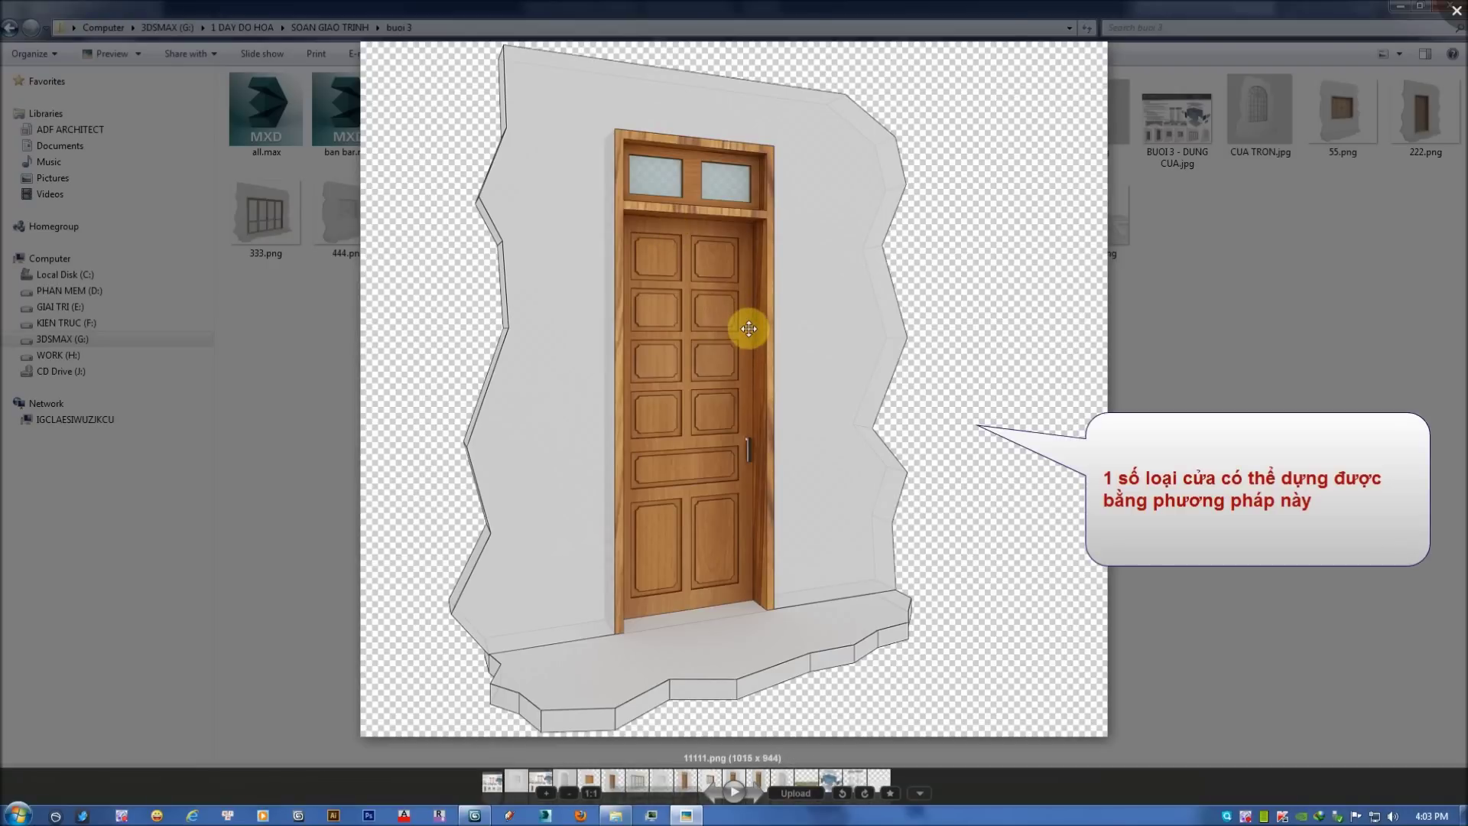
key(Right)
key(Right)
key(Escape)
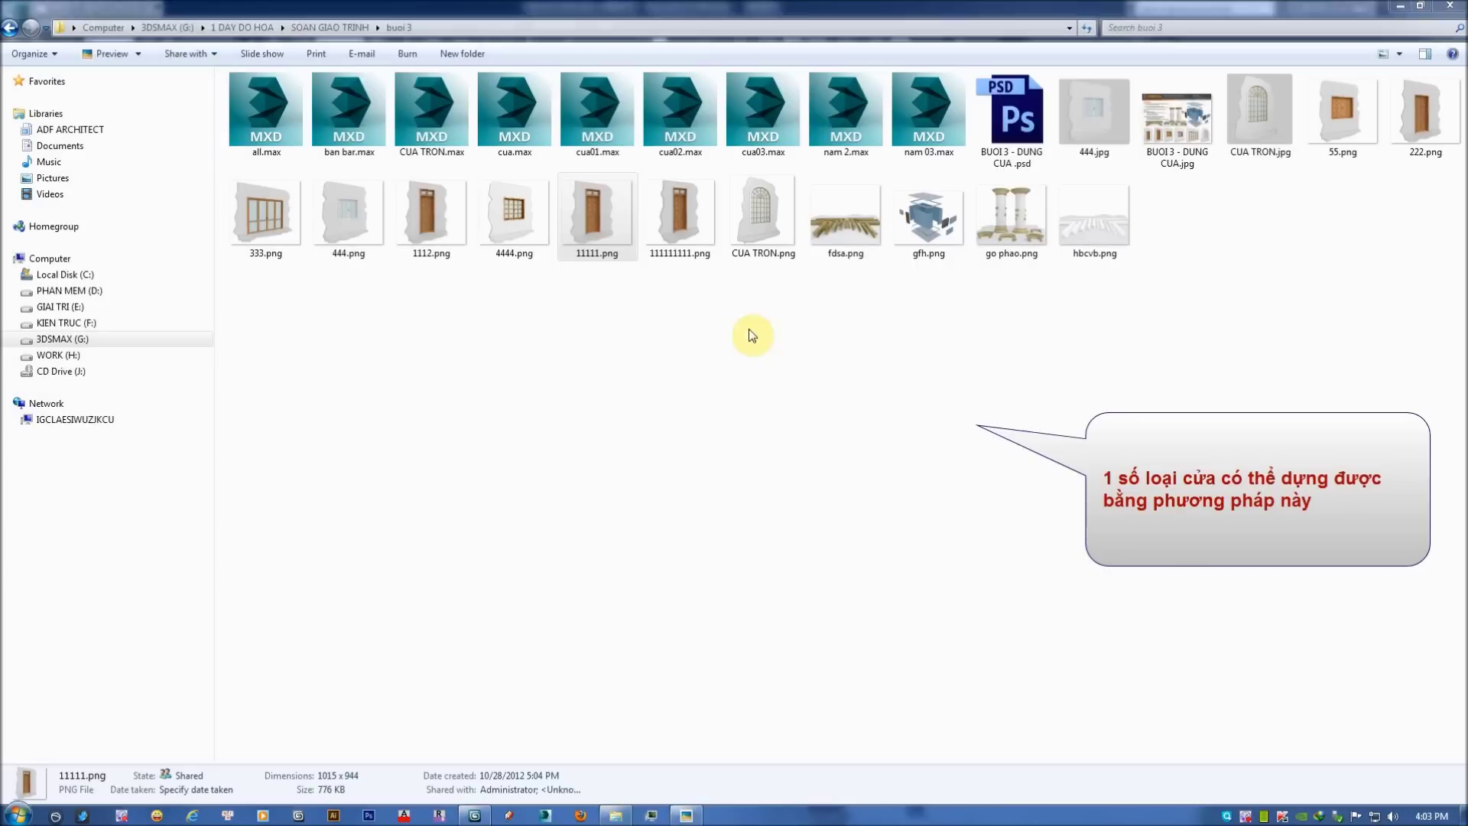
click(474, 814)
Delete the four old door outlines from the scene.
key(F3)
drag(596, 156, 288, 639)
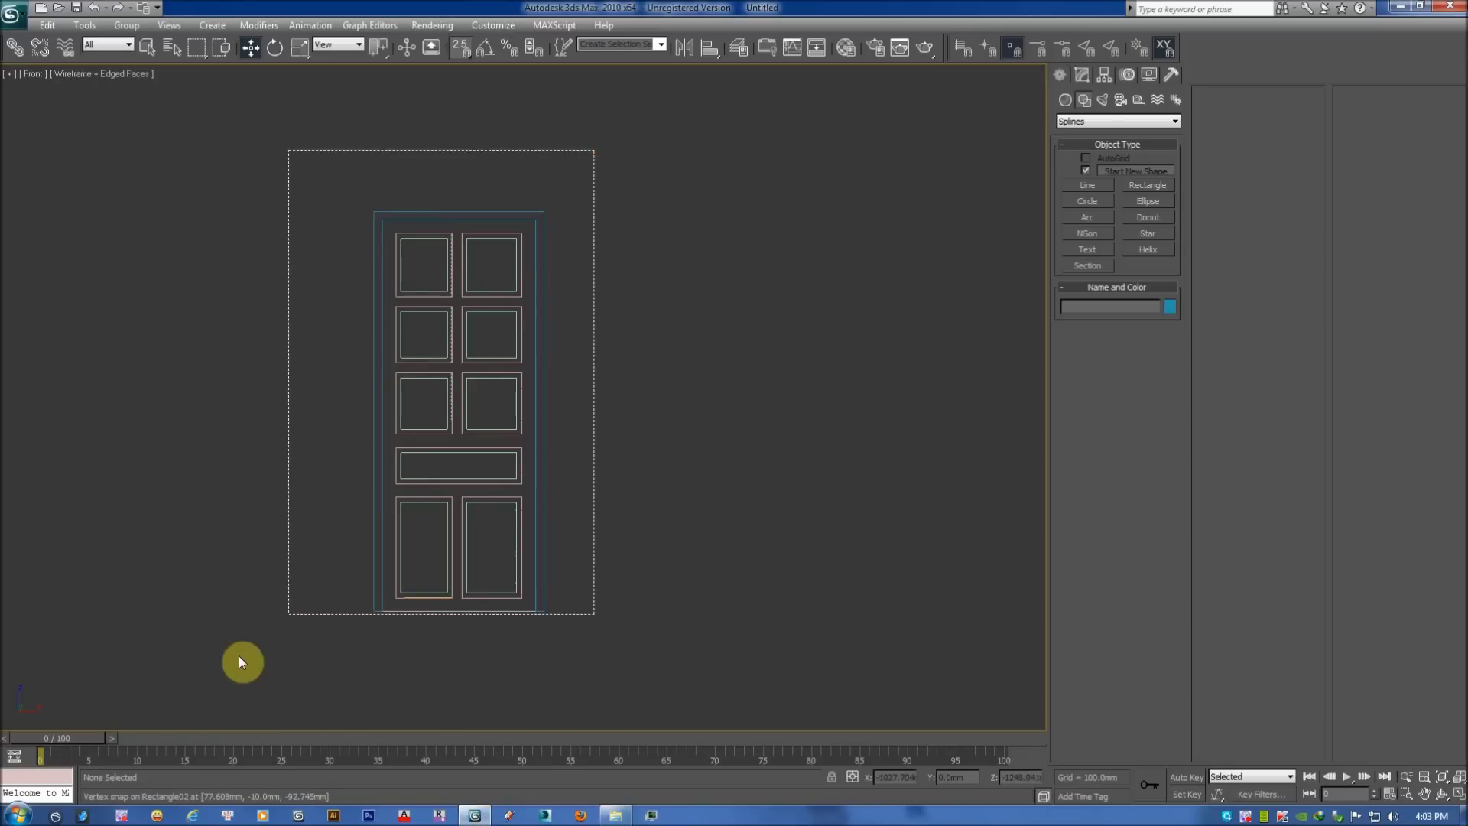
key(Delete)
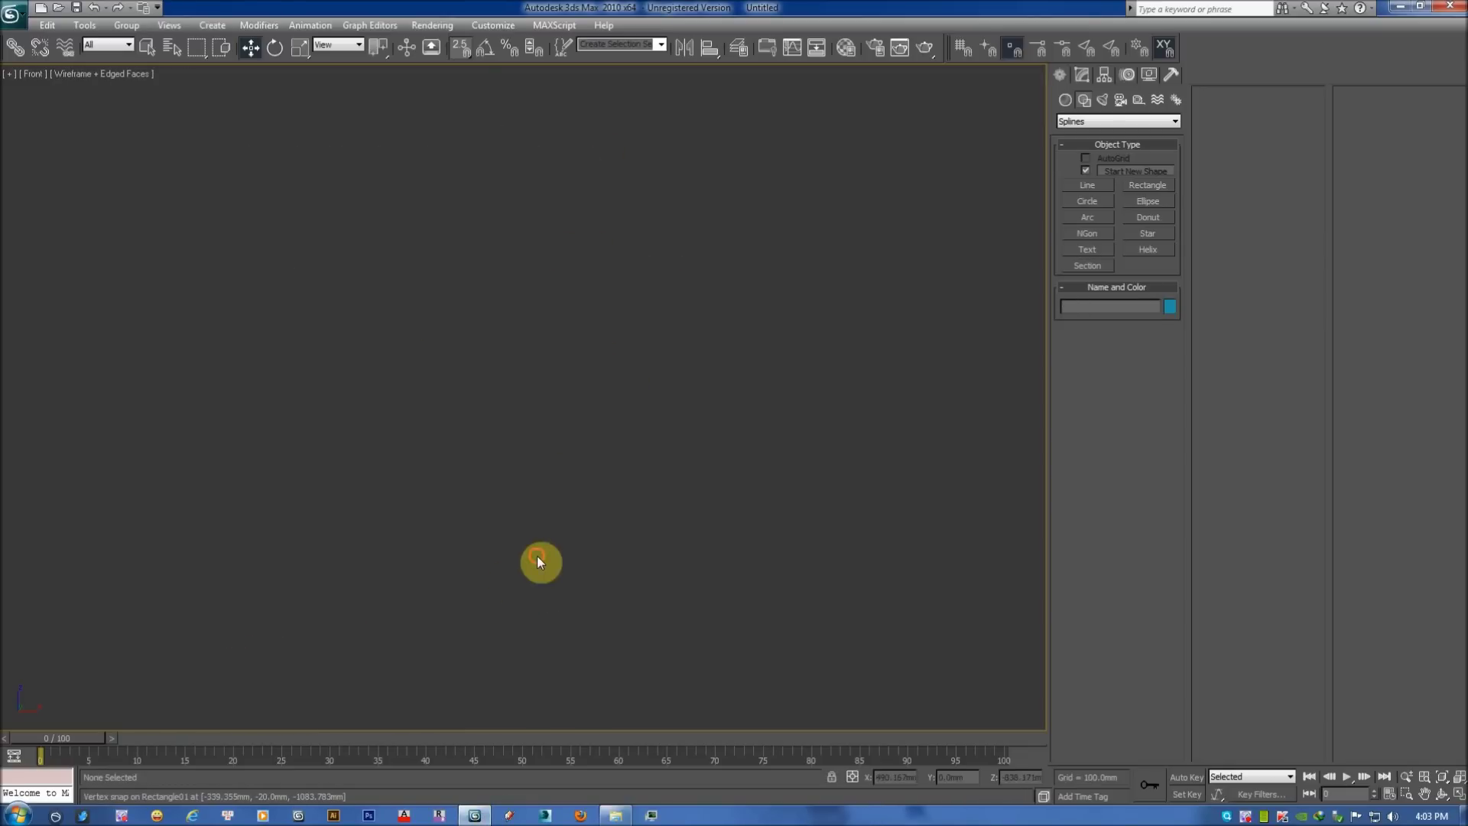
key(F3)
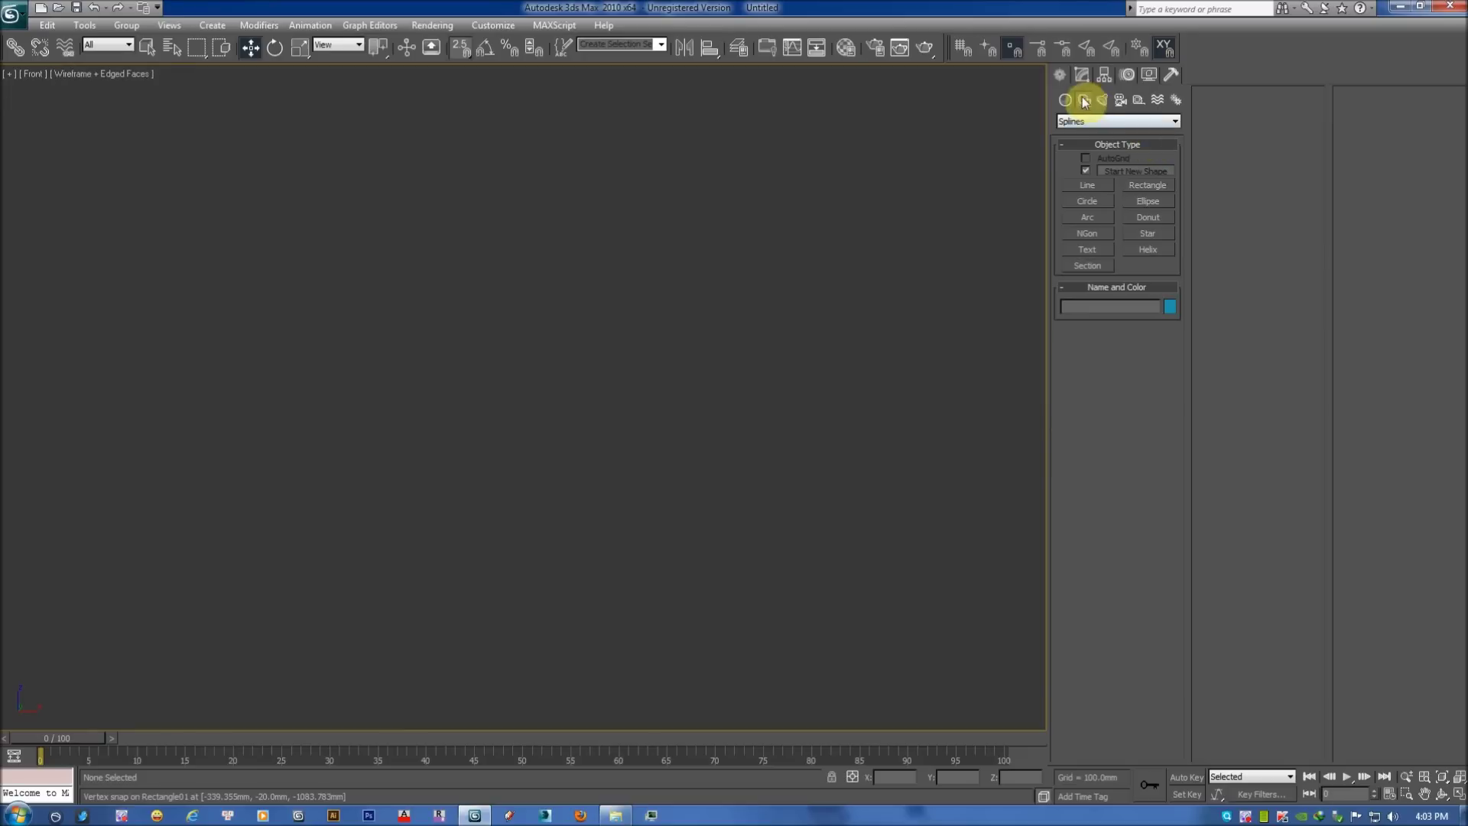
Draw a tall door rectangle in the Front view and shift it slightly right.
click(1148, 185)
click(310, 223)
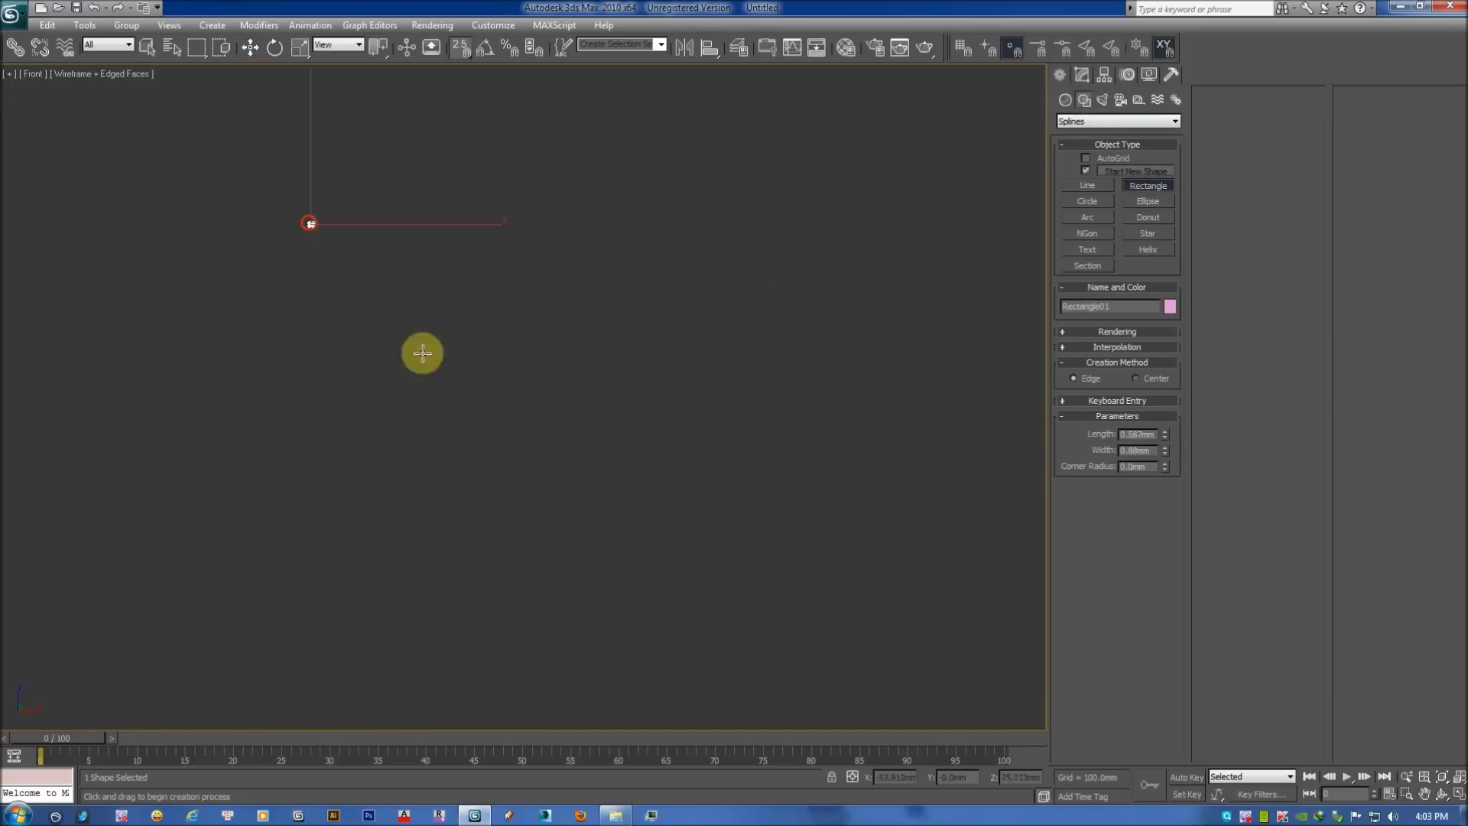
drag(422, 352, 472, 669)
key(w)
mouse_move(468, 576)
mouse_down()
mouse_move(554, 558)
mouse_move(616, 519)
mouse_up()
Set Rectangle01 to 2300 mm length and 900 mm width, and fit it in view.
click(1081, 74)
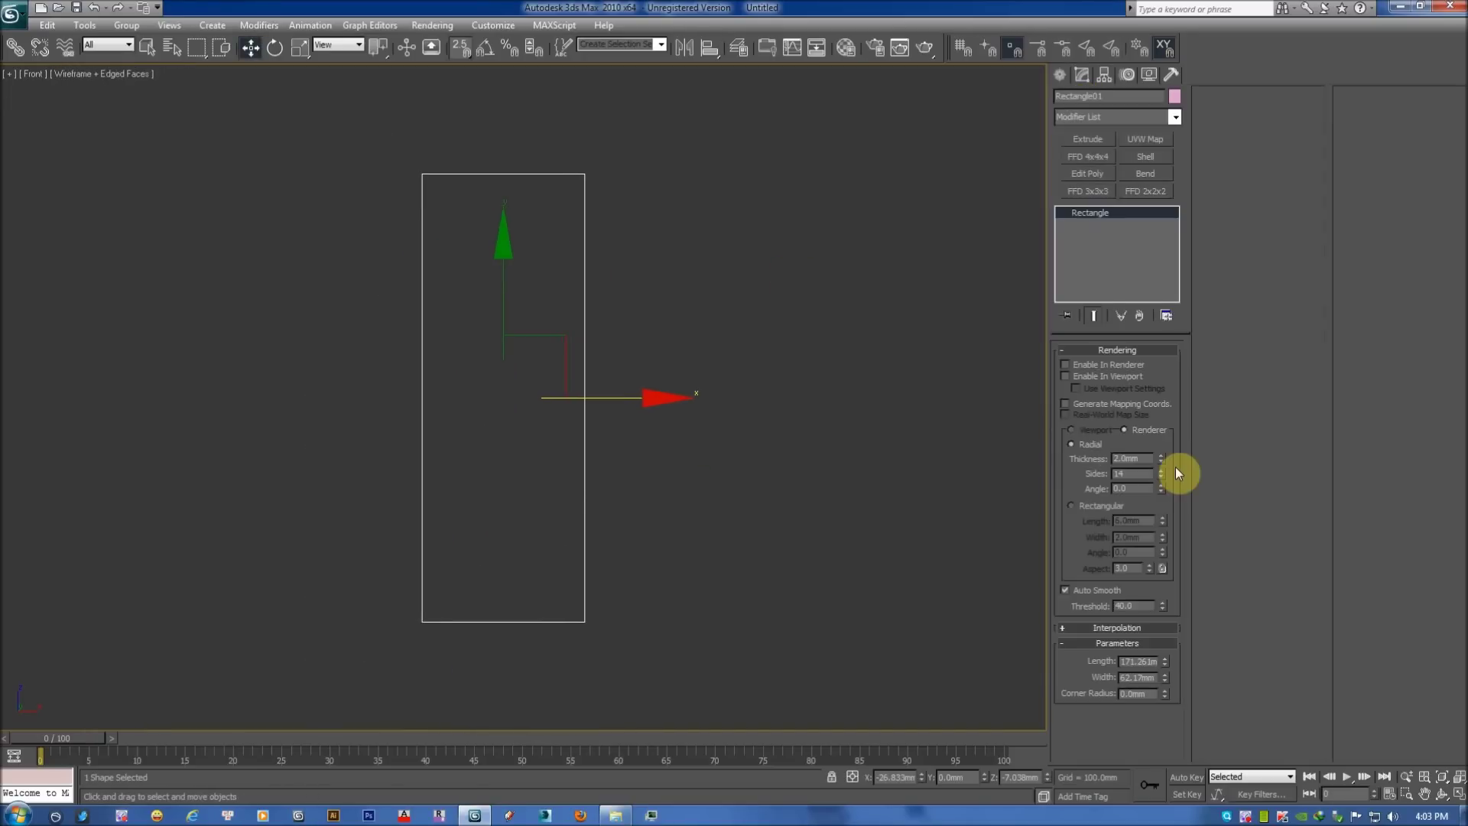
double_click(1139, 660)
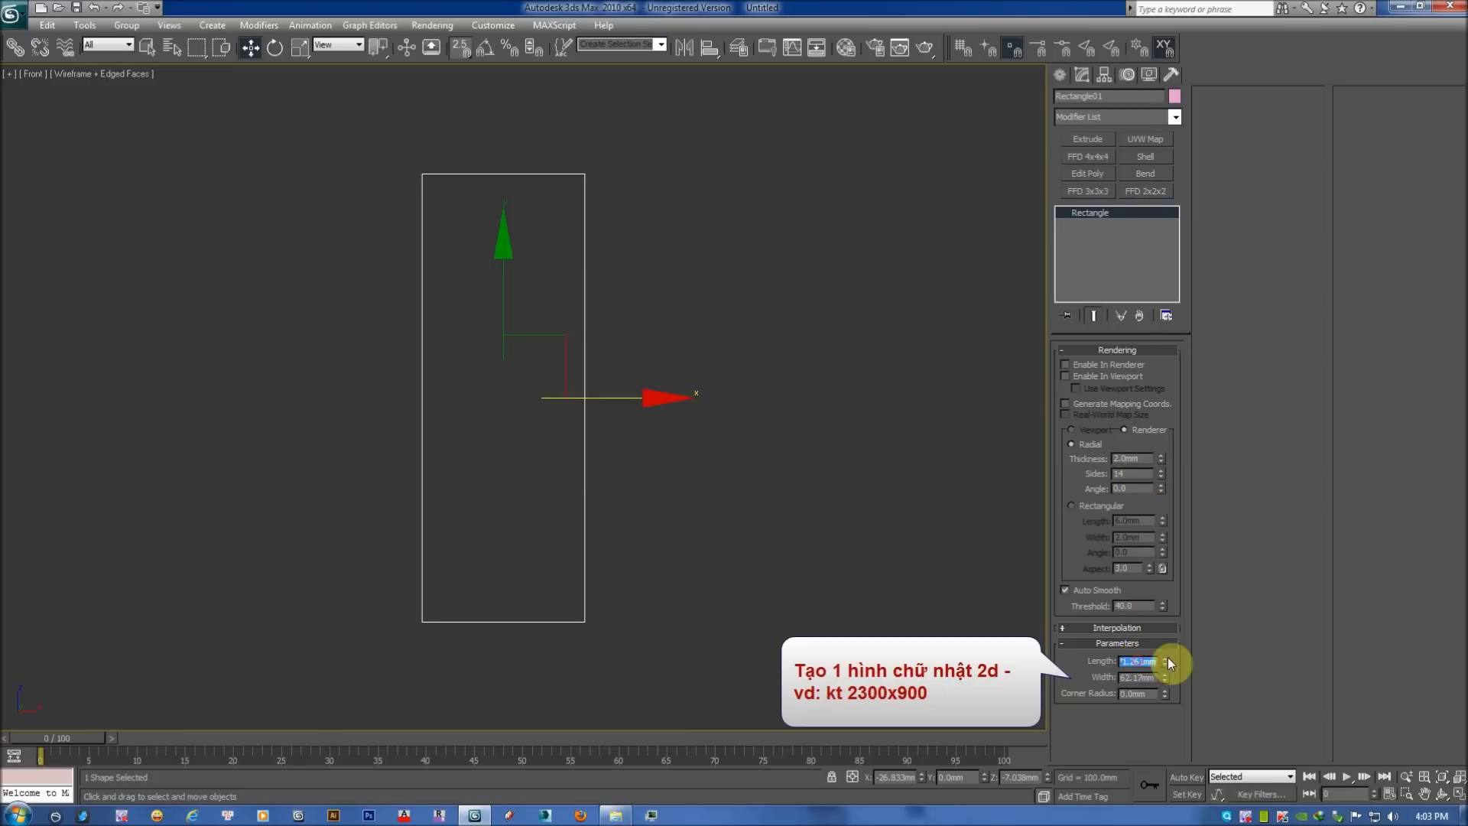
drag(1166, 662, 1166, 652)
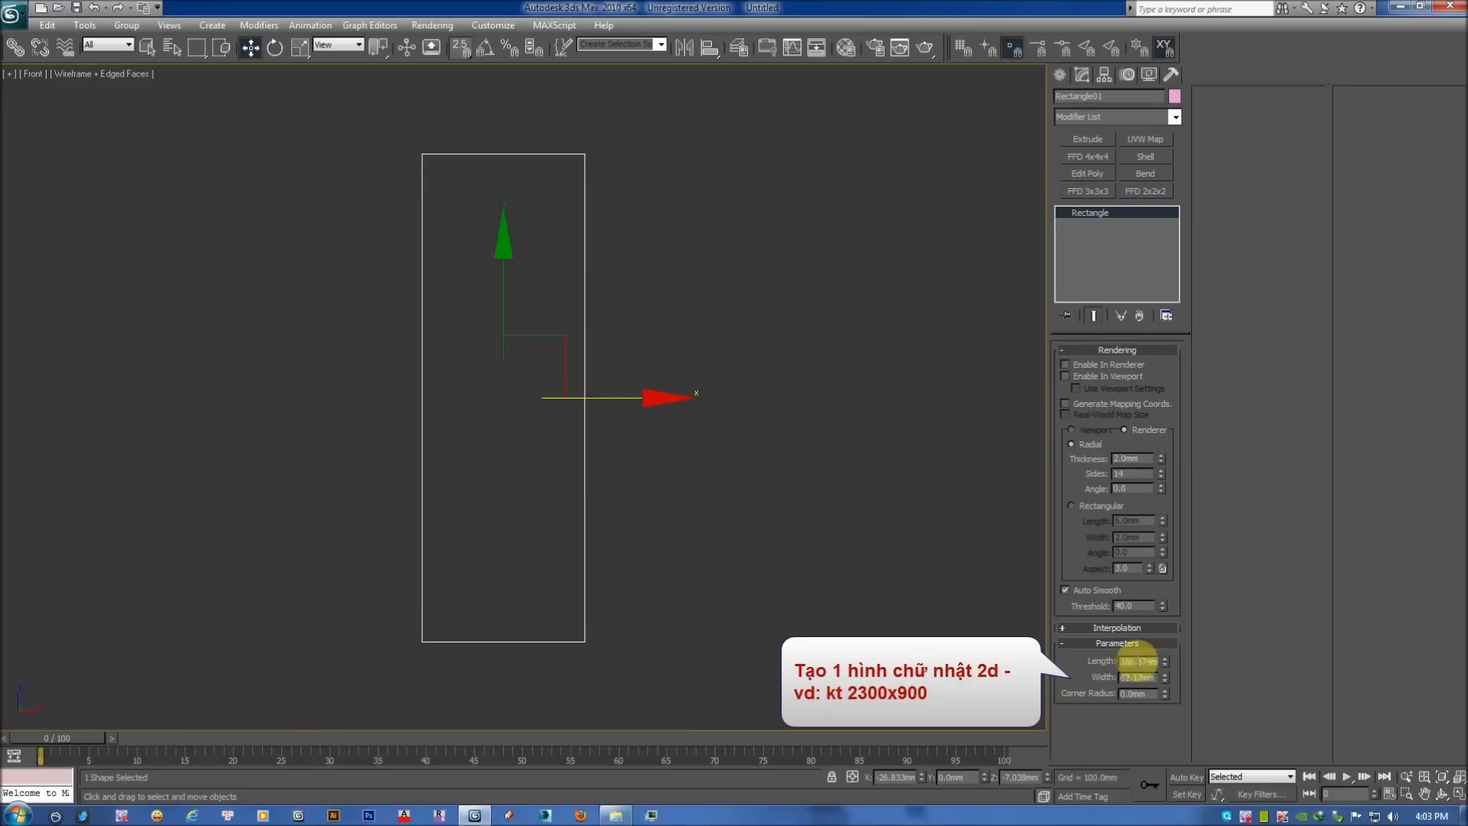
text(230)
key(Tab)
text(900)
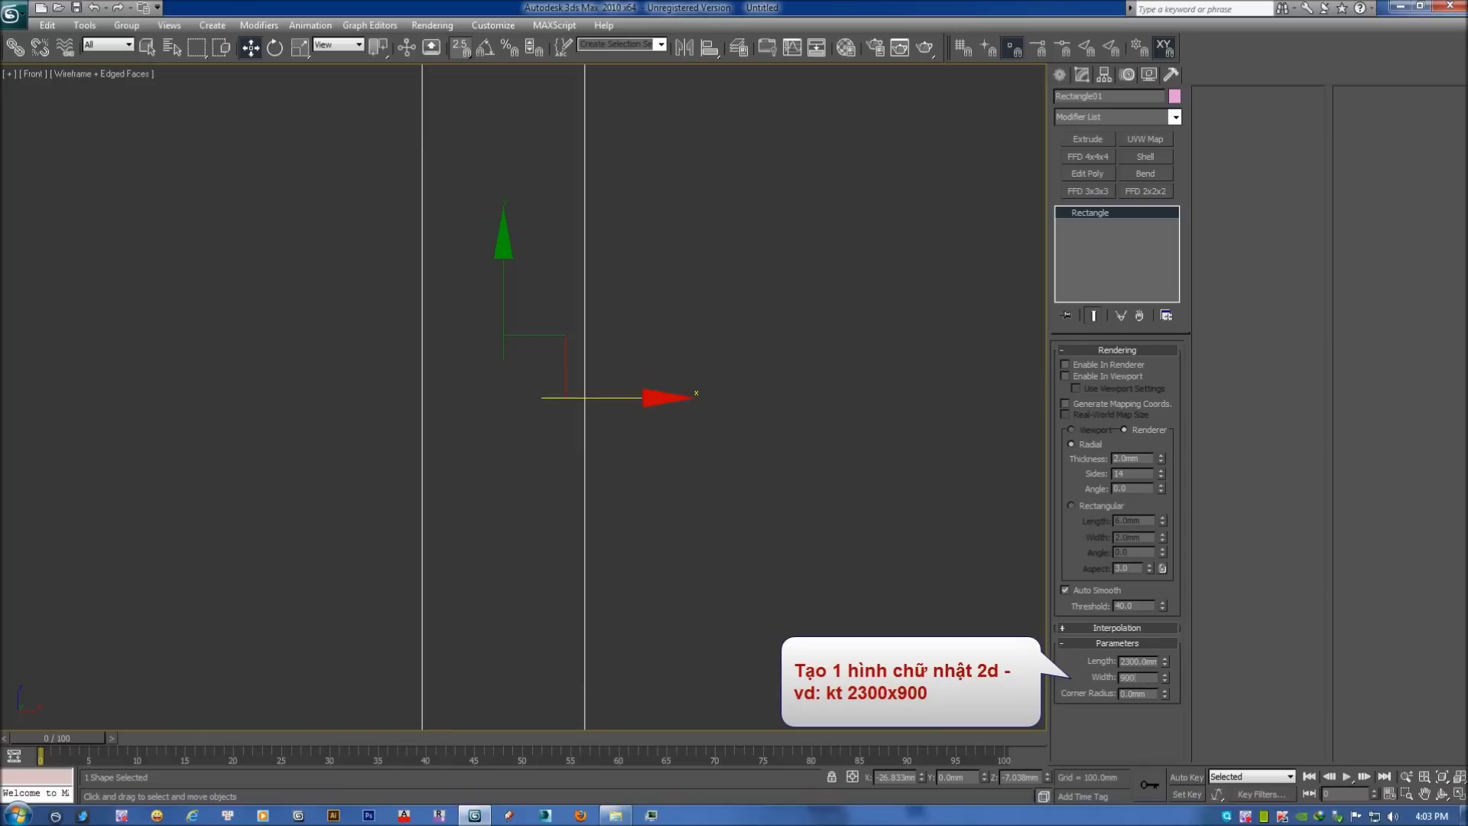
key(Return)
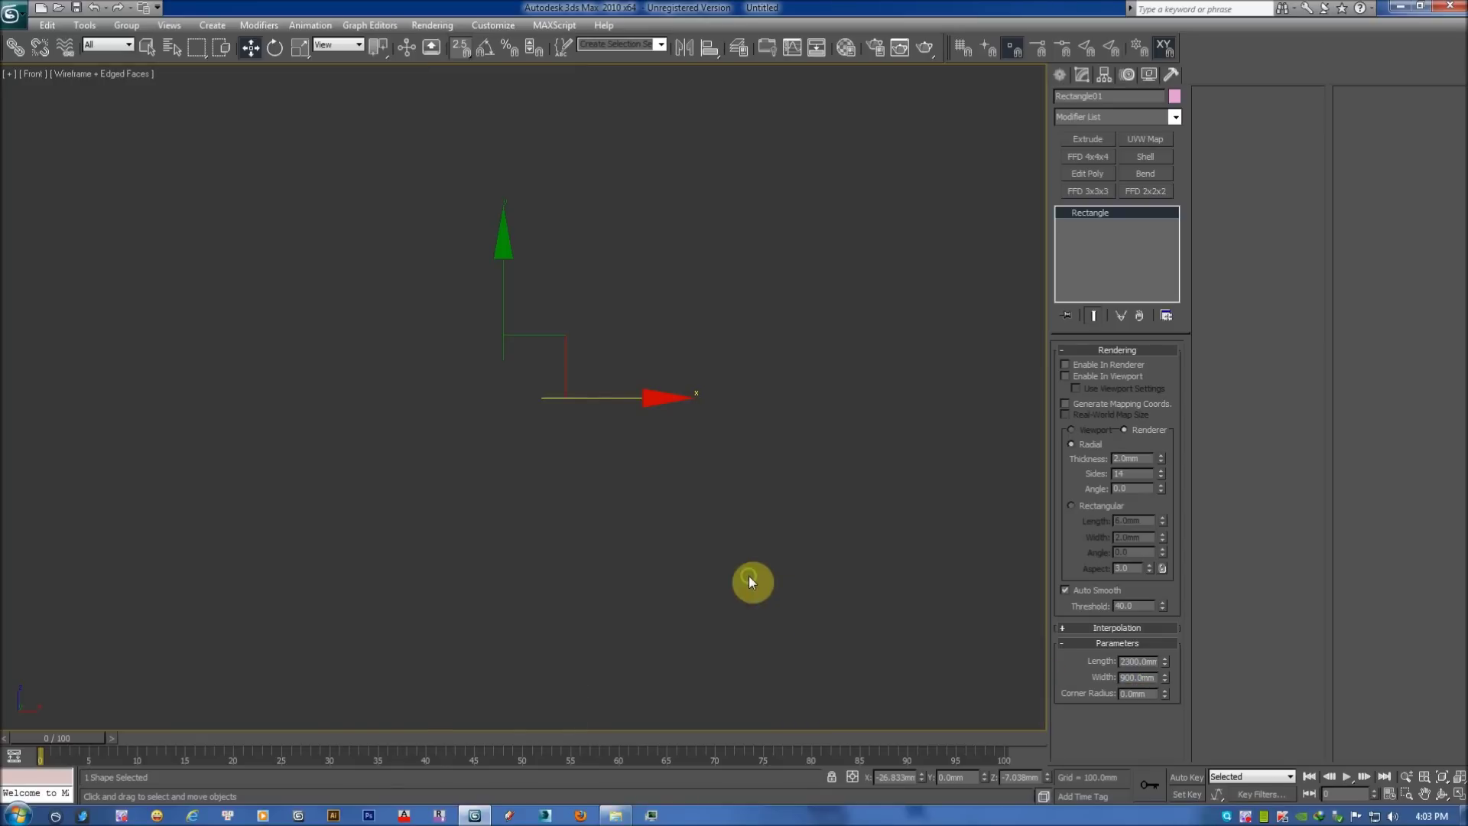
key(z)
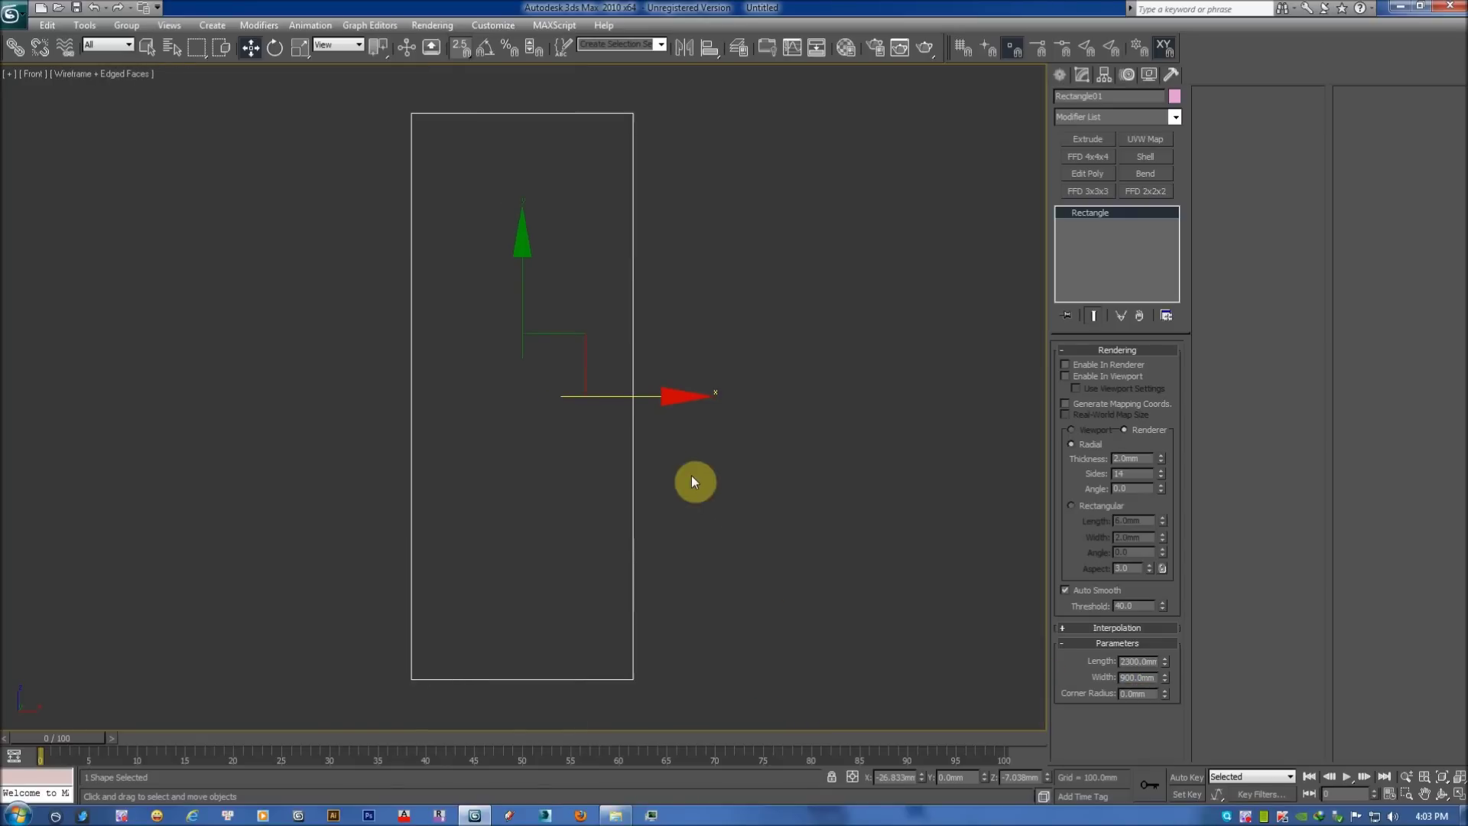
right_click(646, 448)
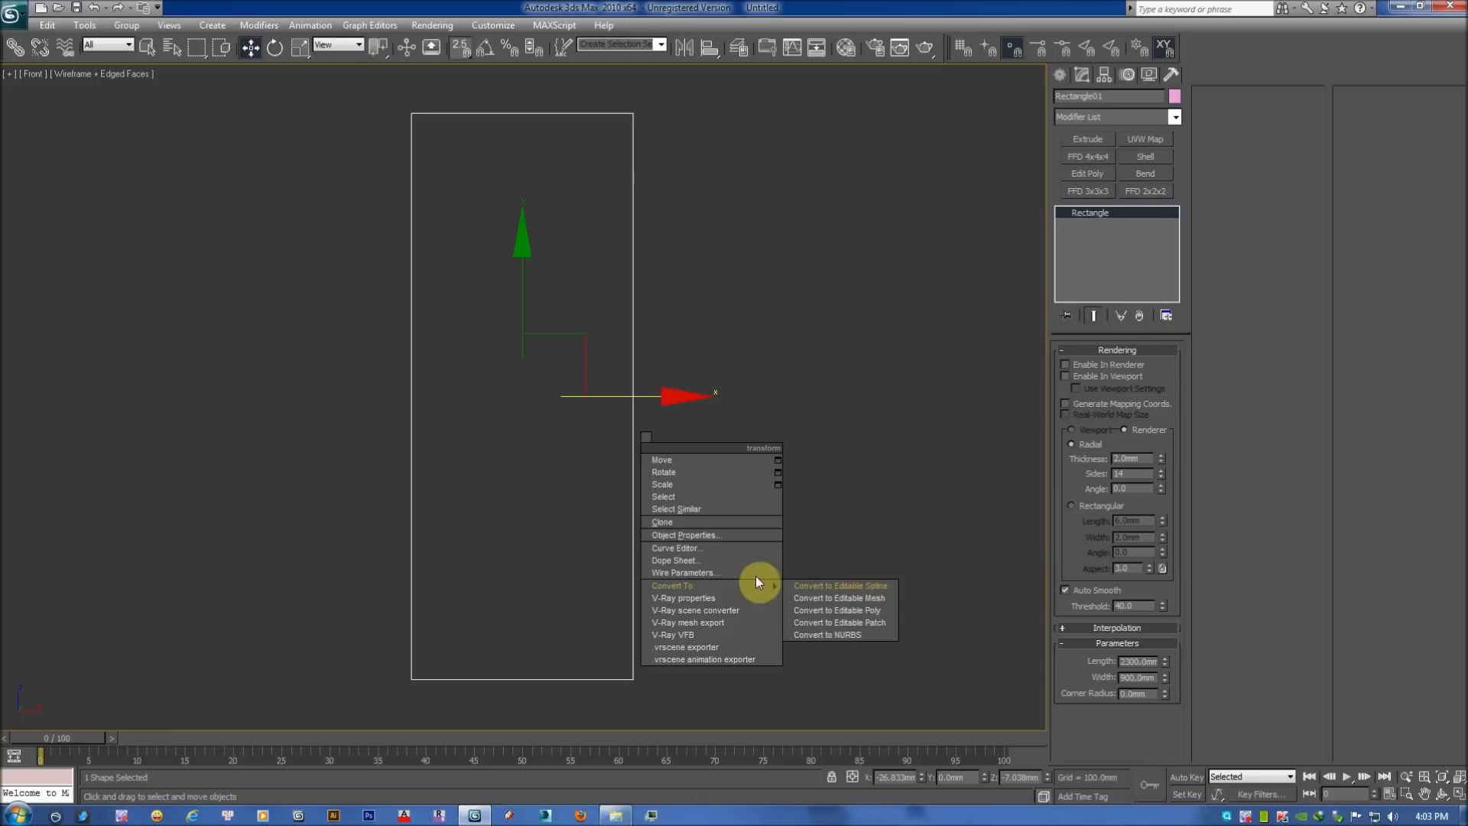
Convert Rectangle01 to an Editable Spline.
click(864, 586)
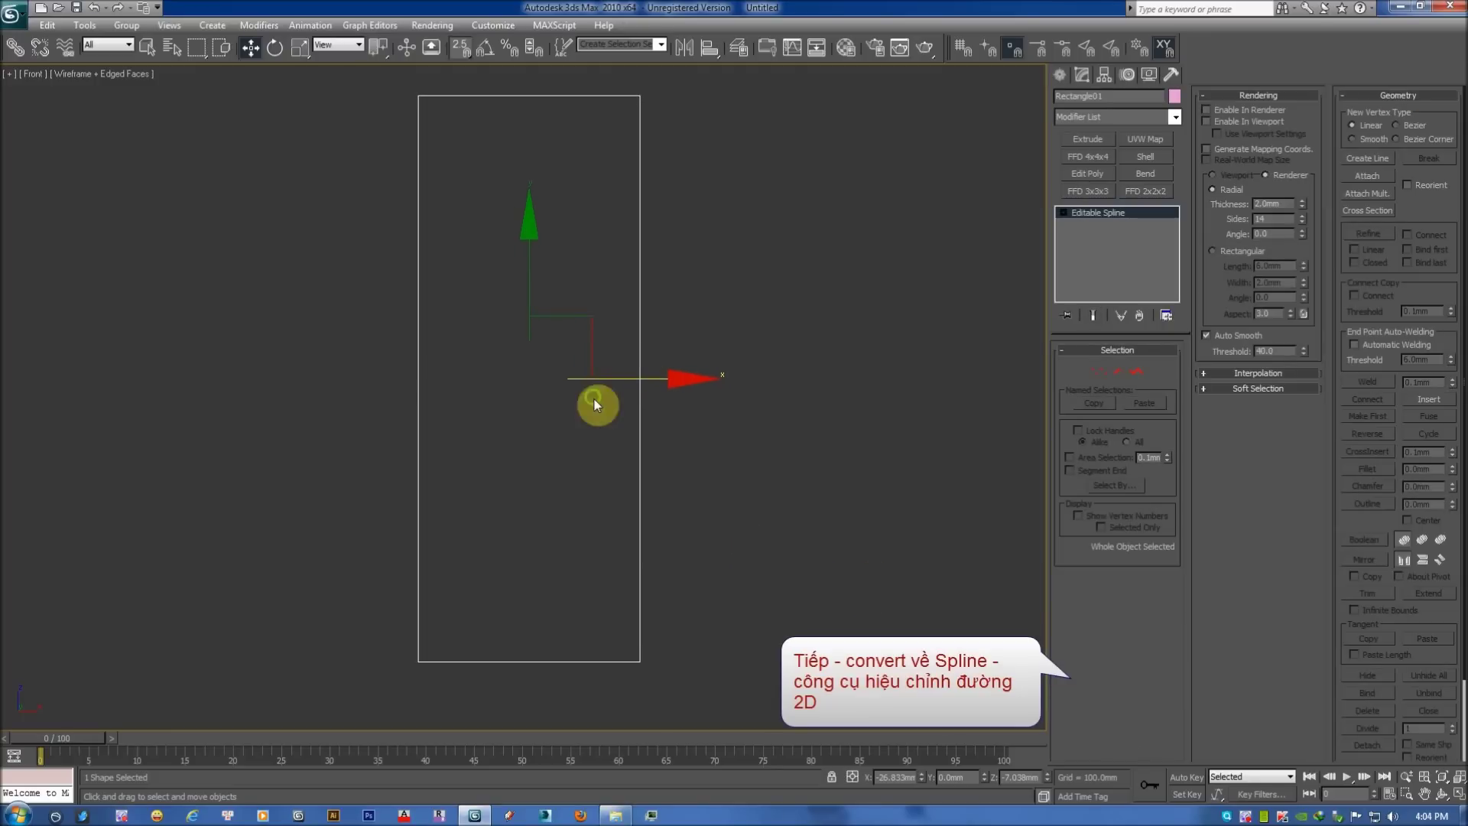
middle_drag(597, 406, 609, 420)
right_click(632, 417)
click(888, 445)
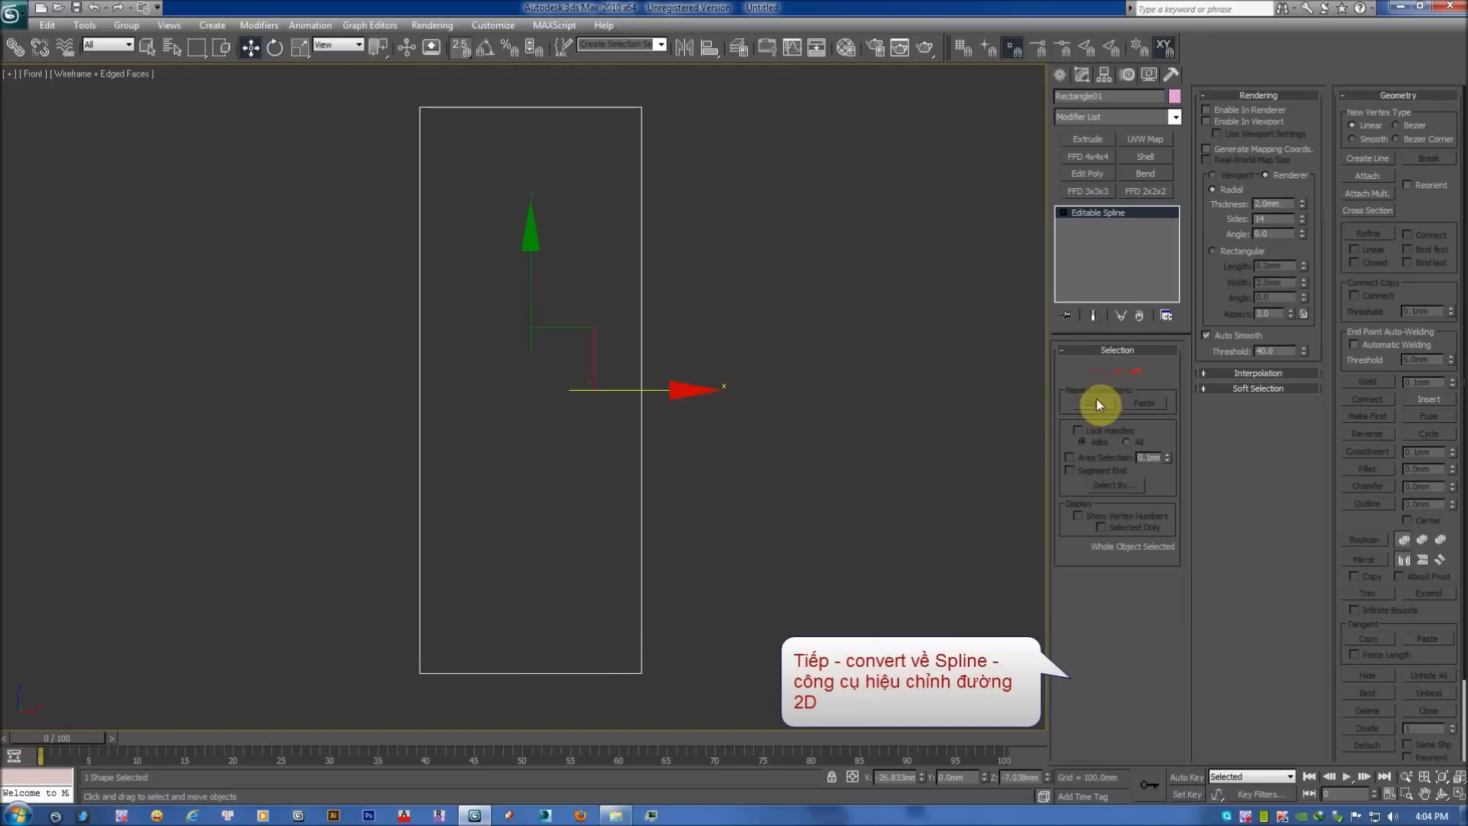
Outline the rectangle's spline 80 mm inward to form the double-line door frame.
click(1136, 372)
click(567, 419)
drag(568, 419, 574, 410)
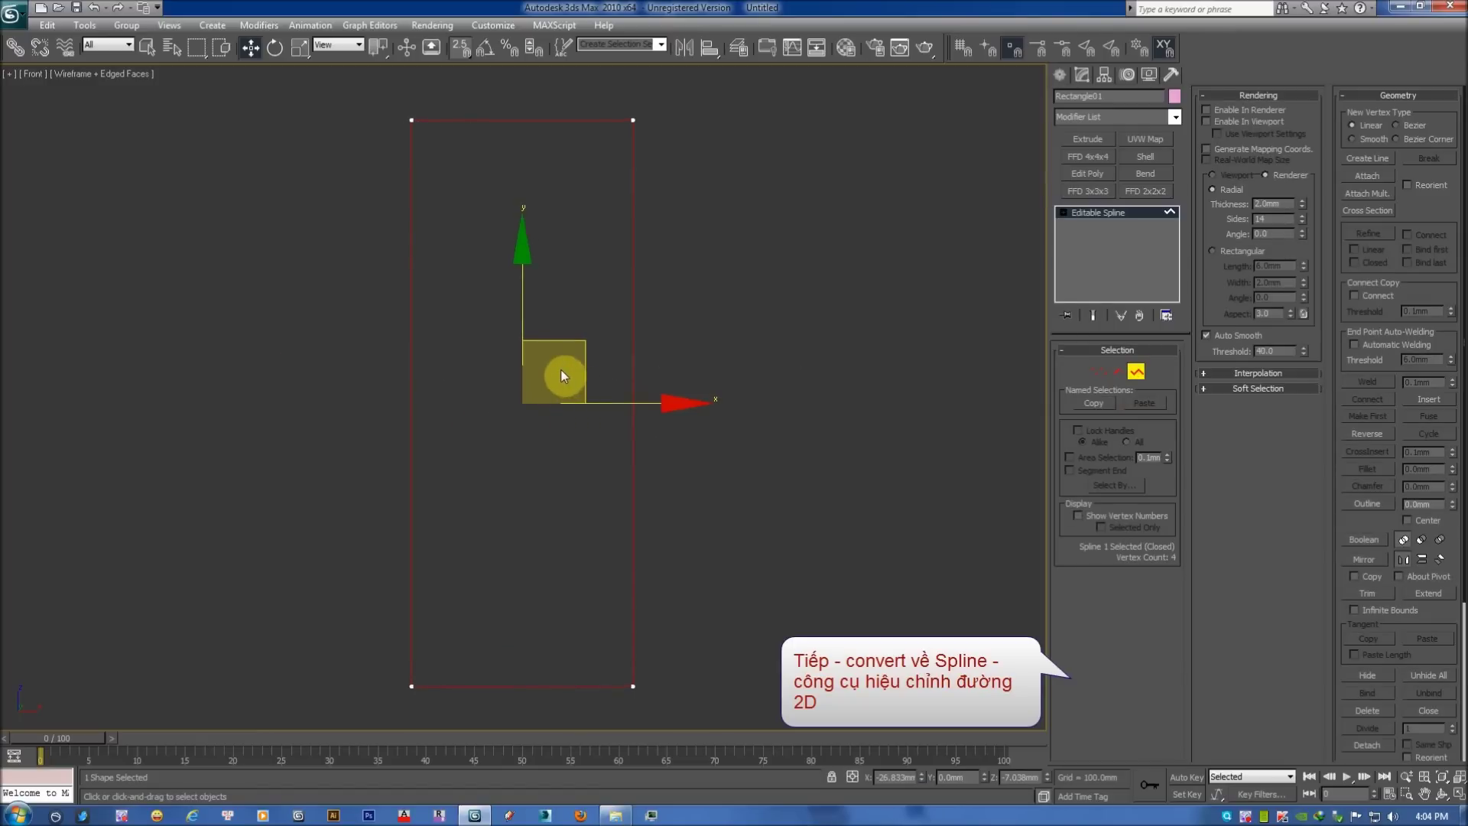
drag(561, 375, 574, 369)
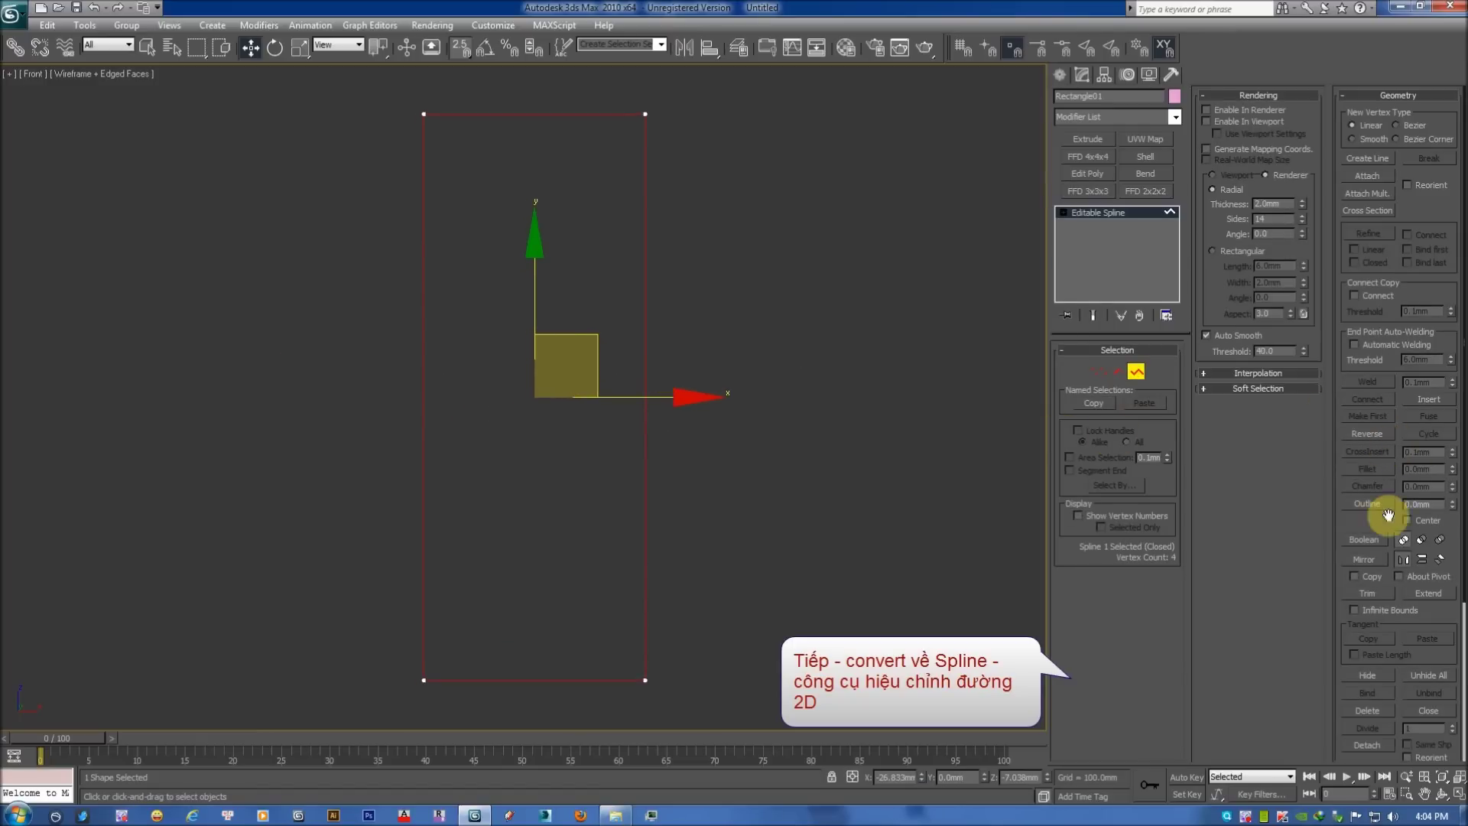
click(1418, 505)
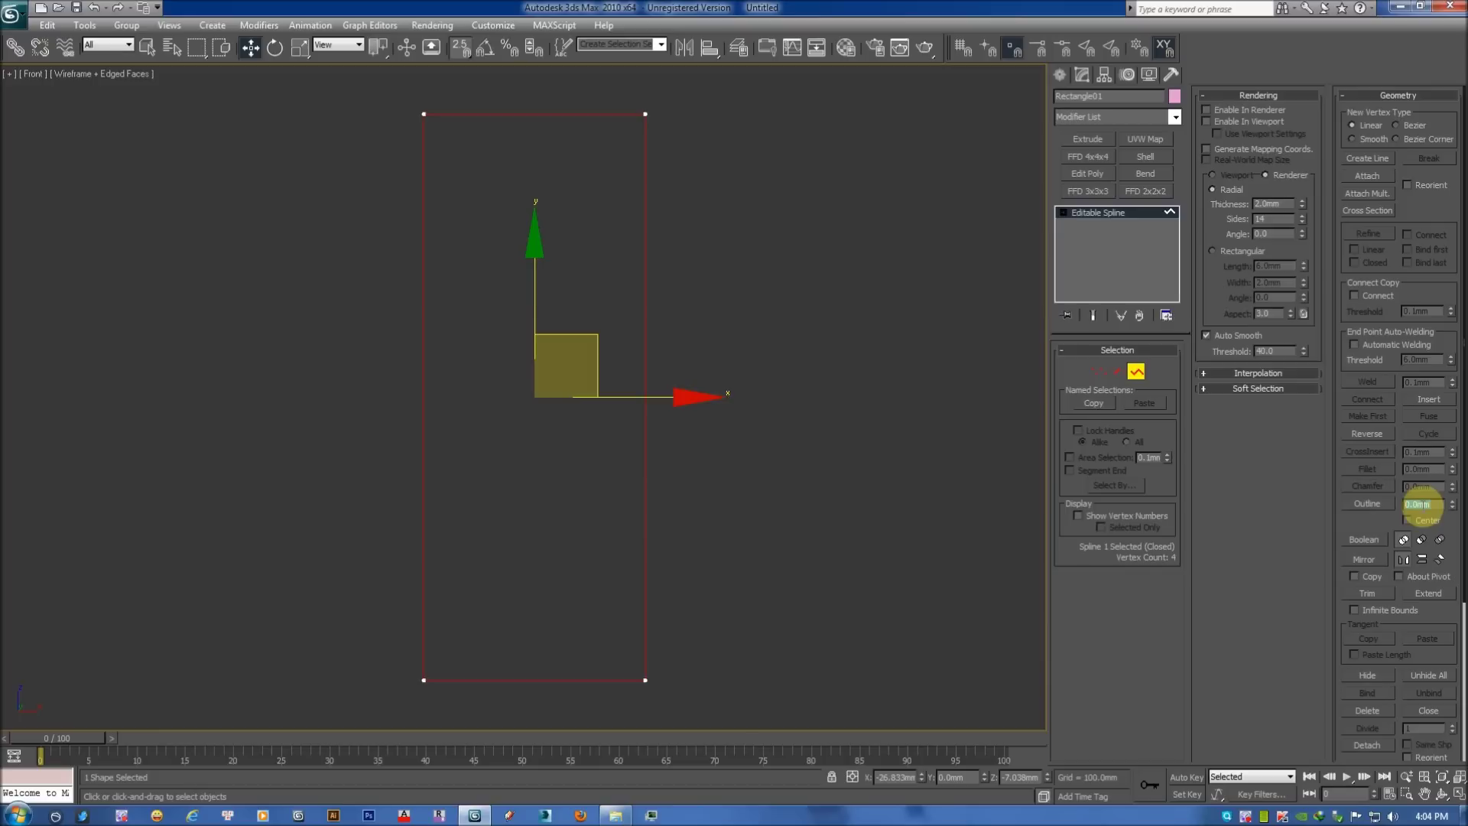
text(80)
key(Return)
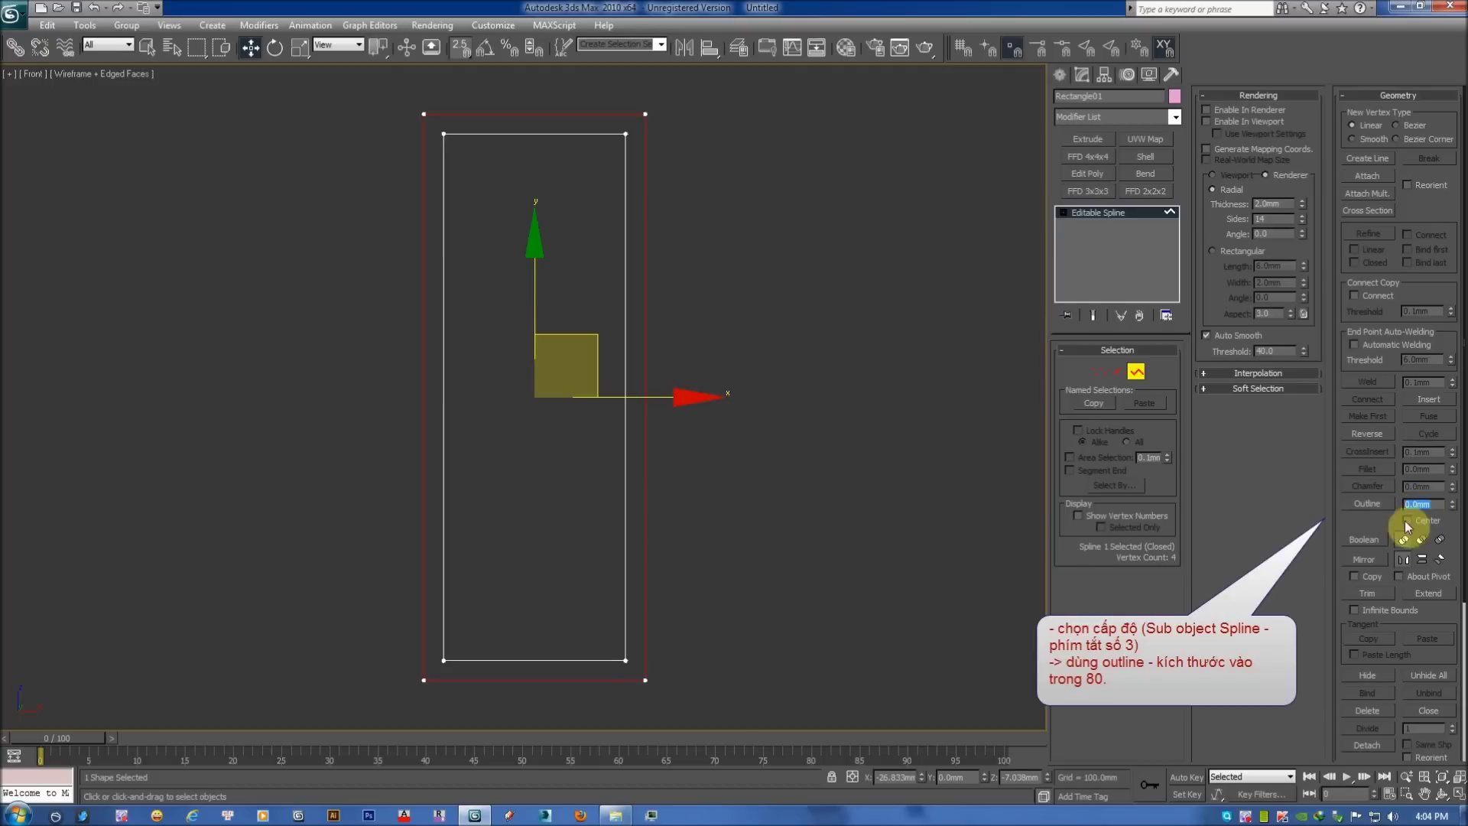
click(655, 442)
middle_drag(610, 406, 635, 351)
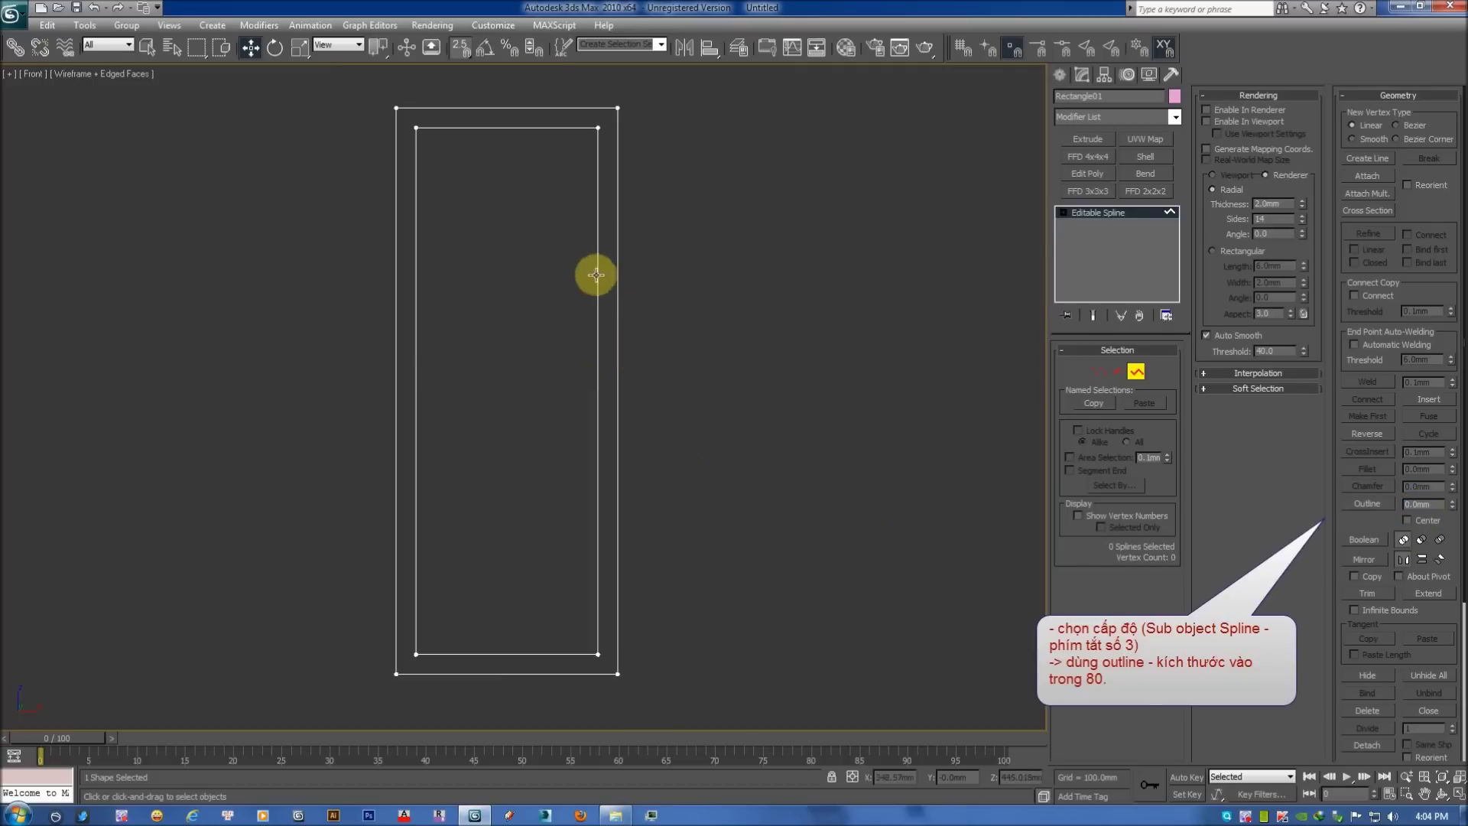
middle_drag(413, 301, 528, 288)
click(1117, 373)
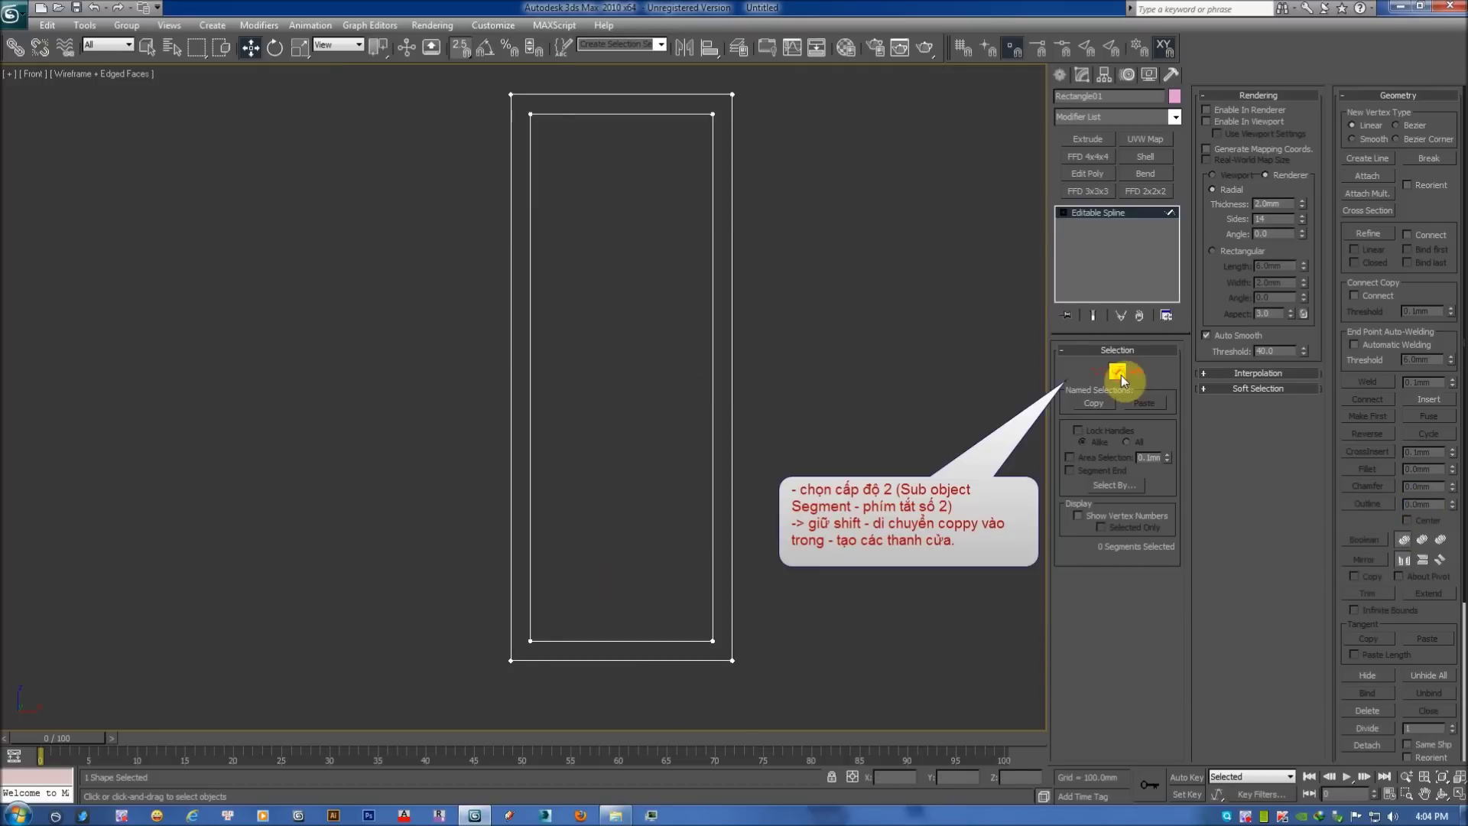
Copy the inner right edge twice to the centre as a stile, and the top edge down as a rail.
click(712, 370)
middle_drag(643, 368, 623, 405)
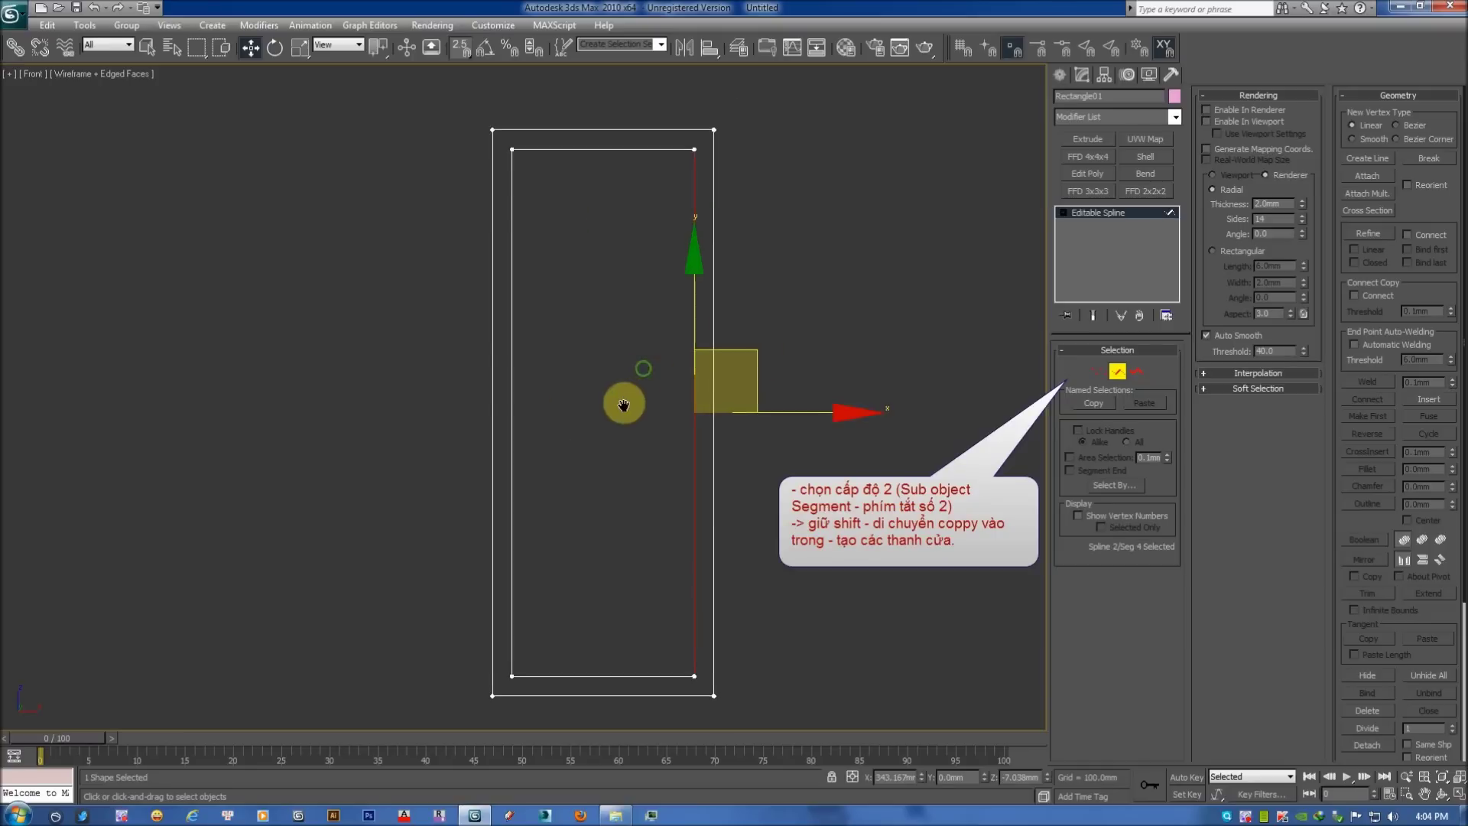
shift+drag(796, 416, 707, 417)
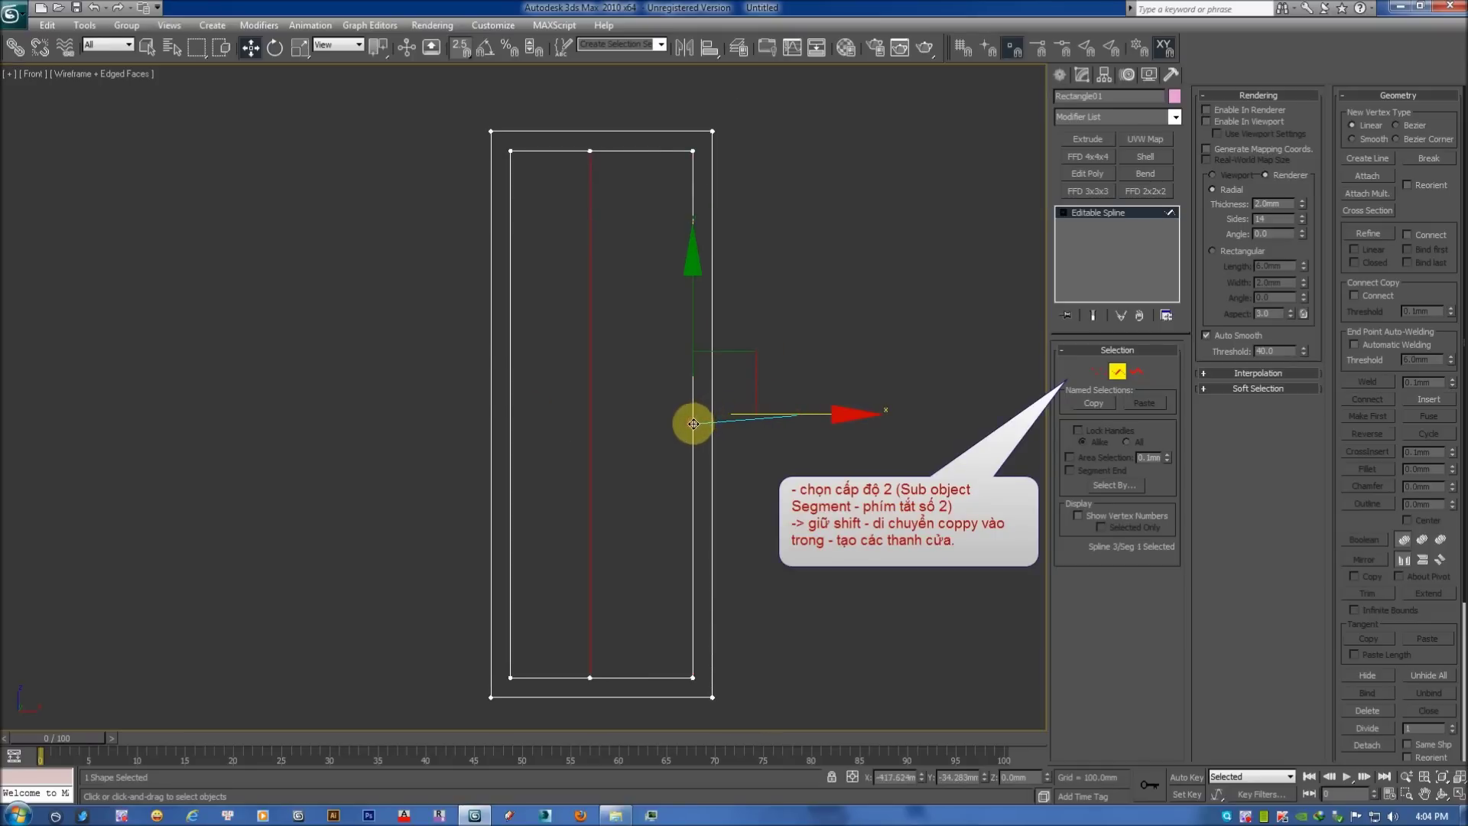
shift+drag(697, 416, 708, 417)
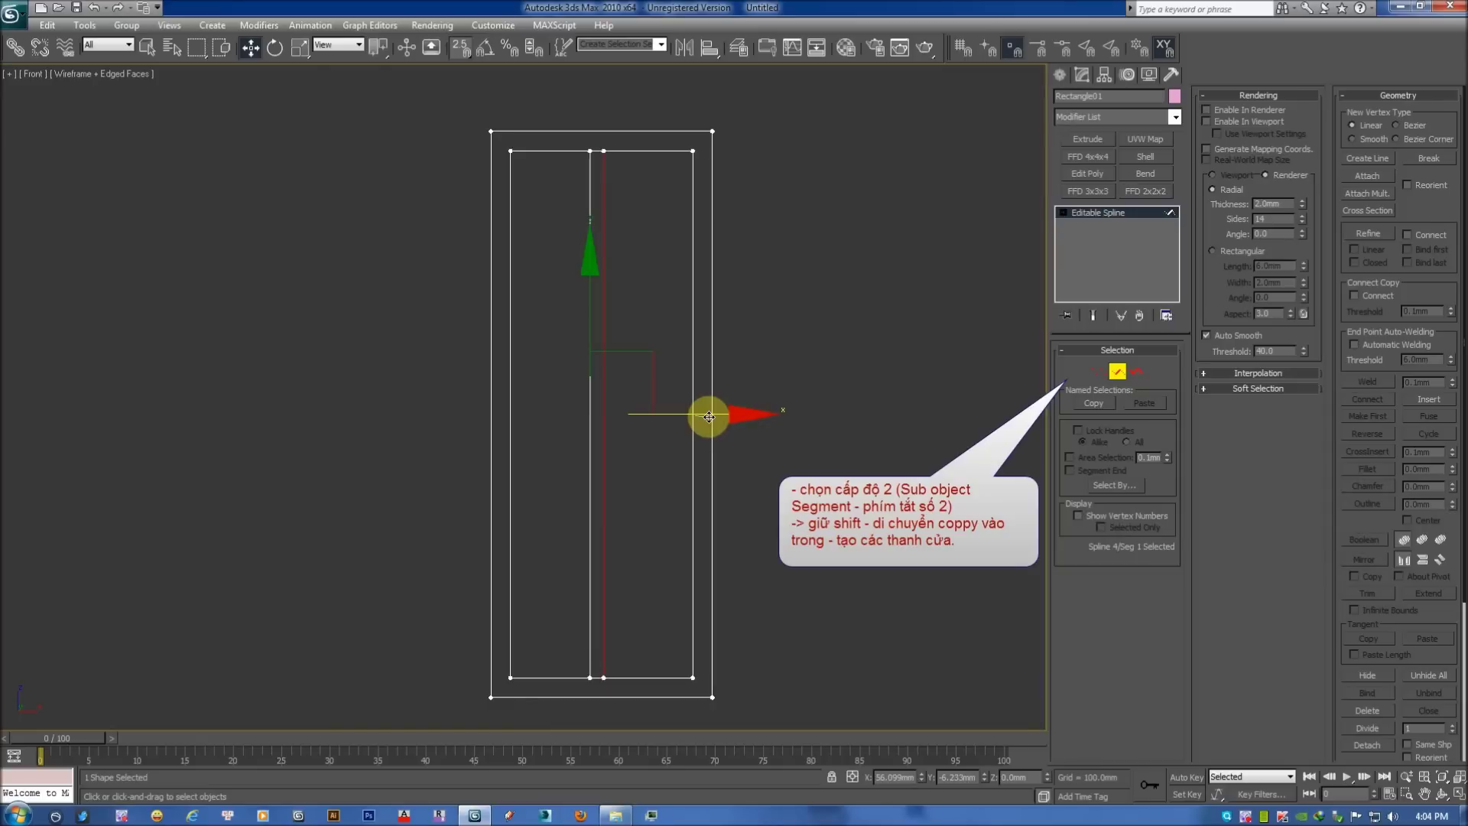
middle_drag(645, 436, 661, 441)
ctrl+click(608, 456)
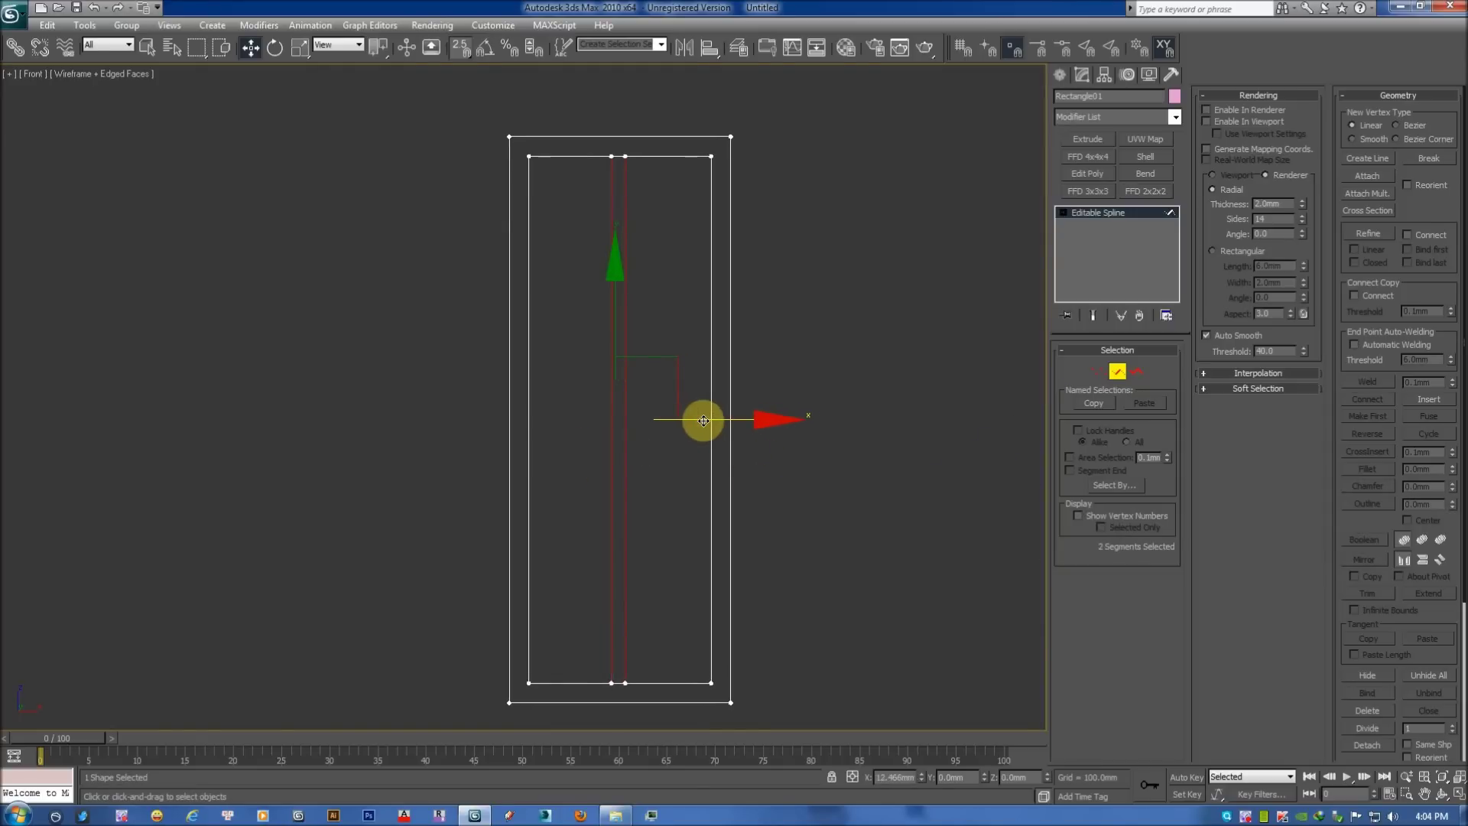
click(655, 155)
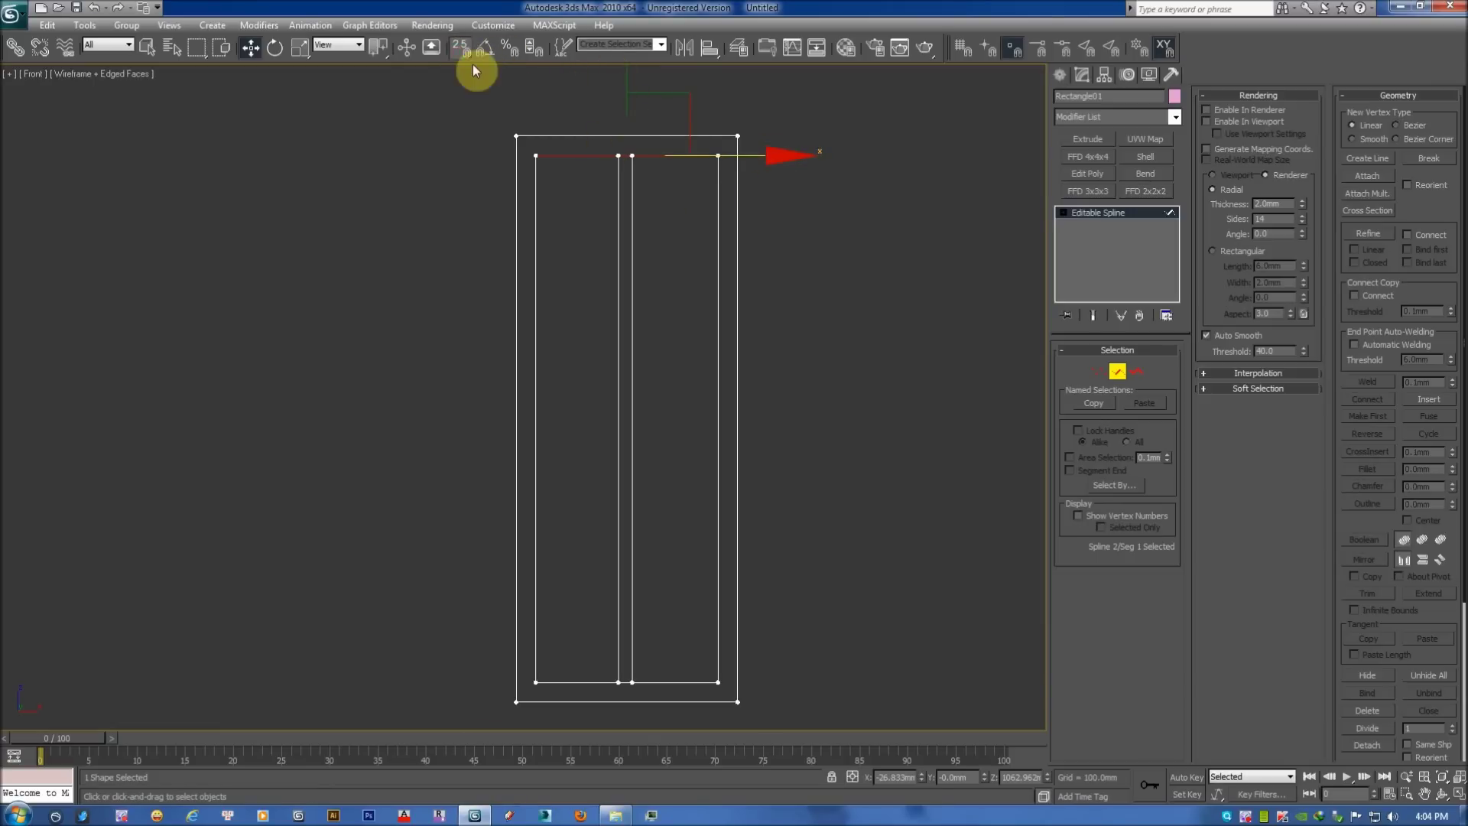
shift+drag(639, 88, 654, 349)
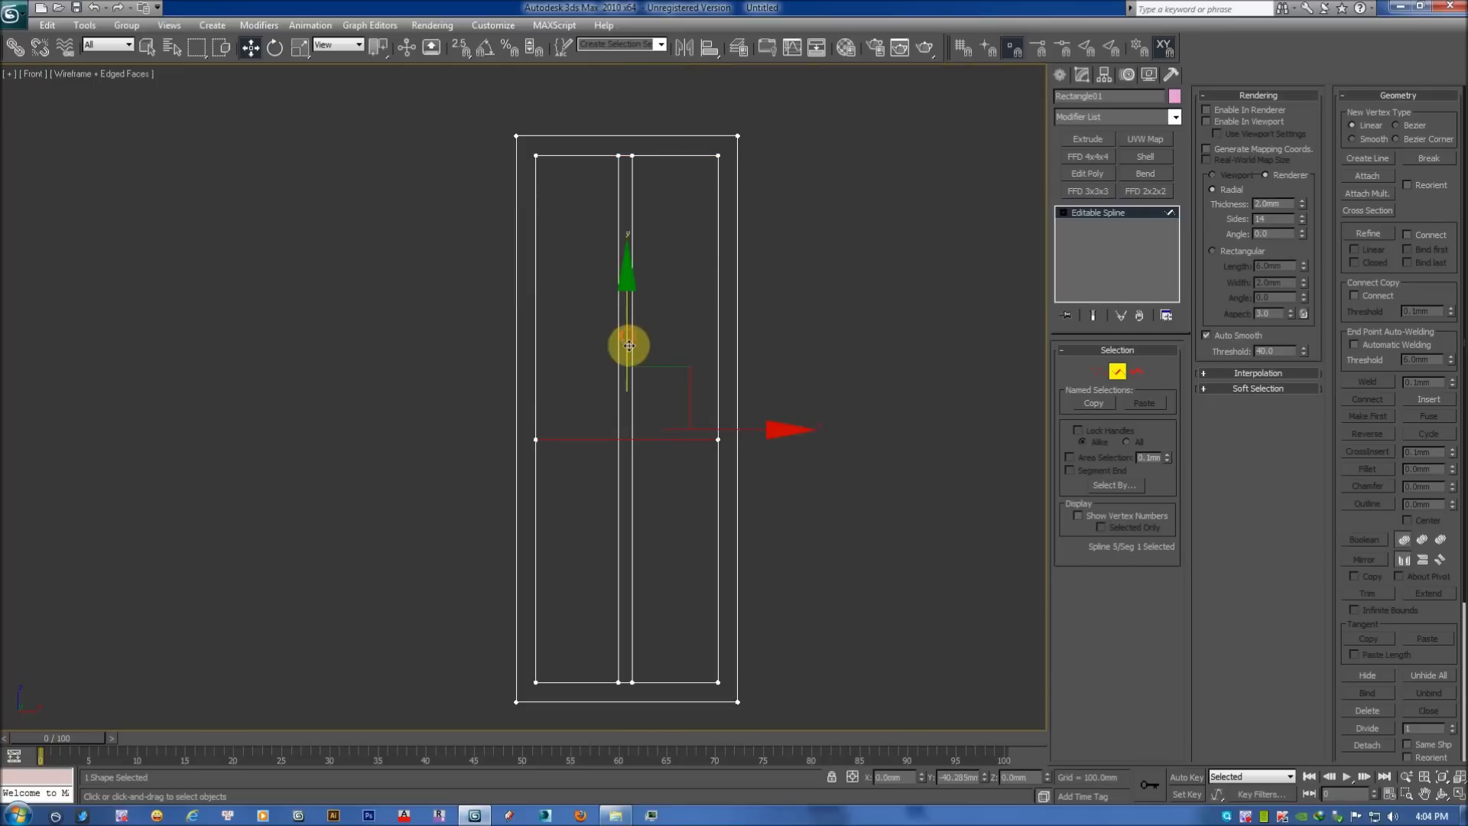
Copy two more horizontal rails up the door and lower the four rails slightly.
shift+drag(629, 341, 657, 240)
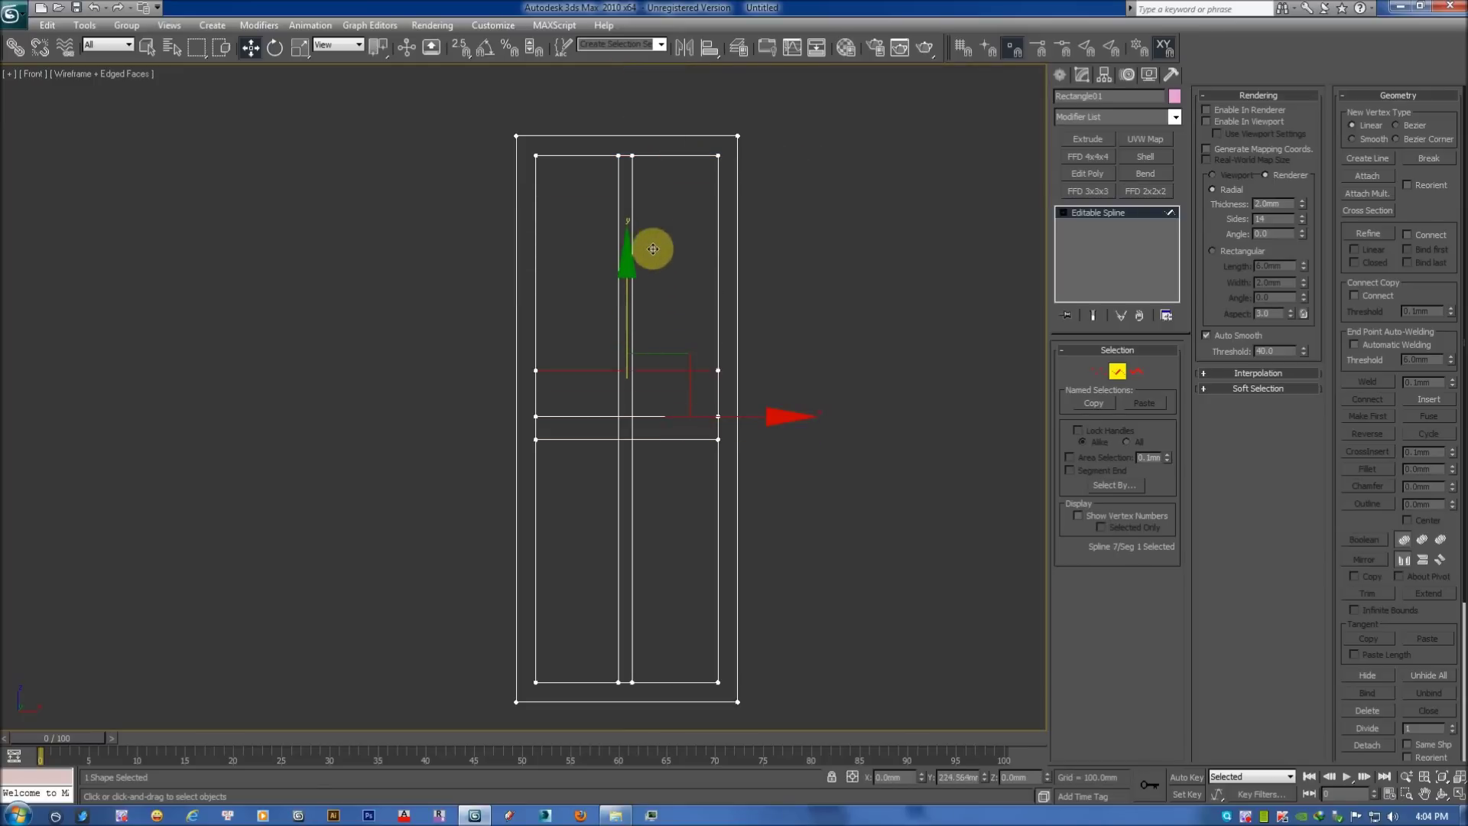
shift+drag(629, 245, 648, 150)
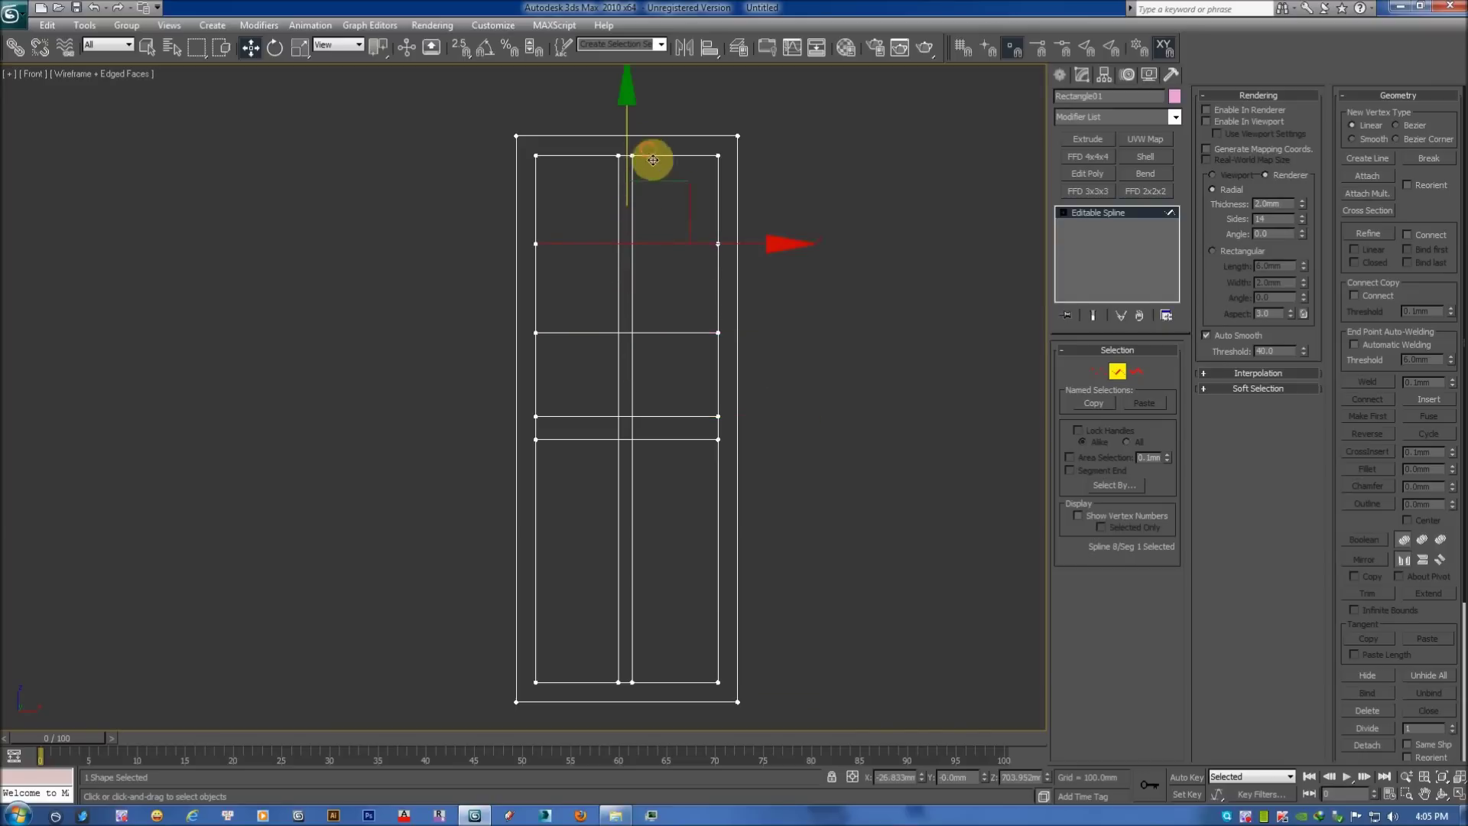
drag(701, 229, 672, 463)
drag(631, 230, 632, 239)
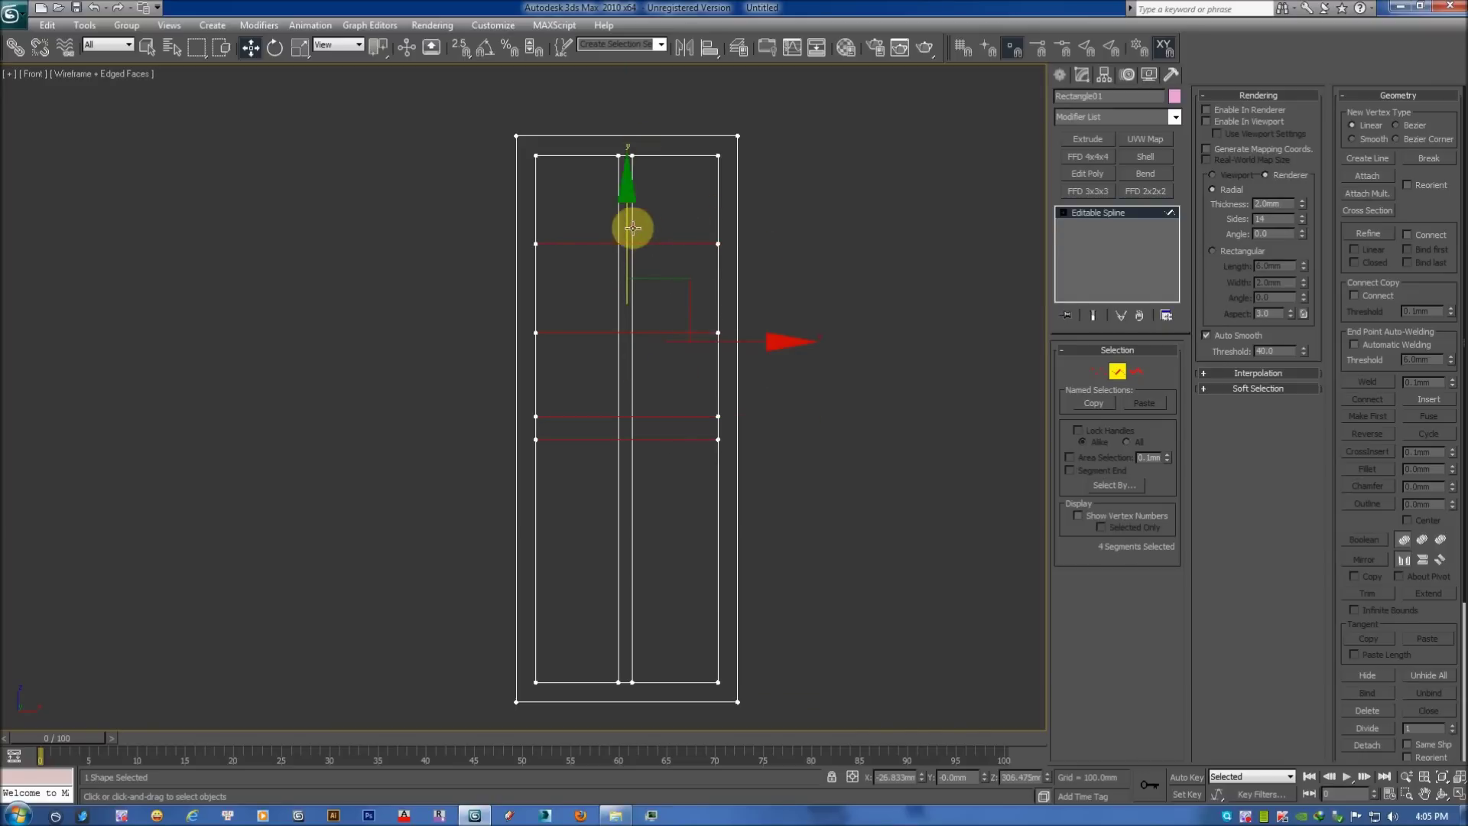
Move the lower and upper horizontal rail pairs along Y to space the panels.
click(688, 425)
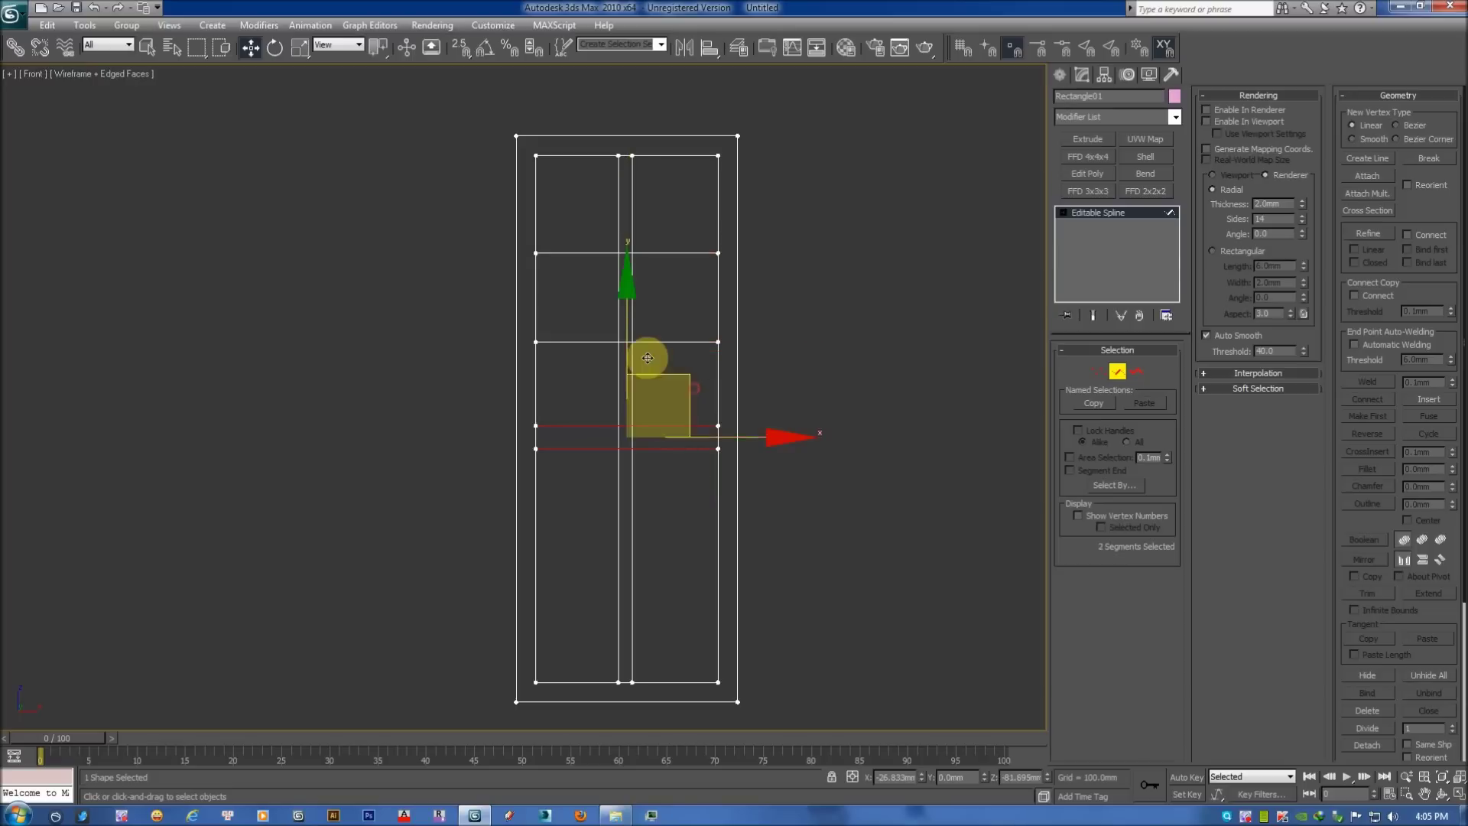
click(632, 342)
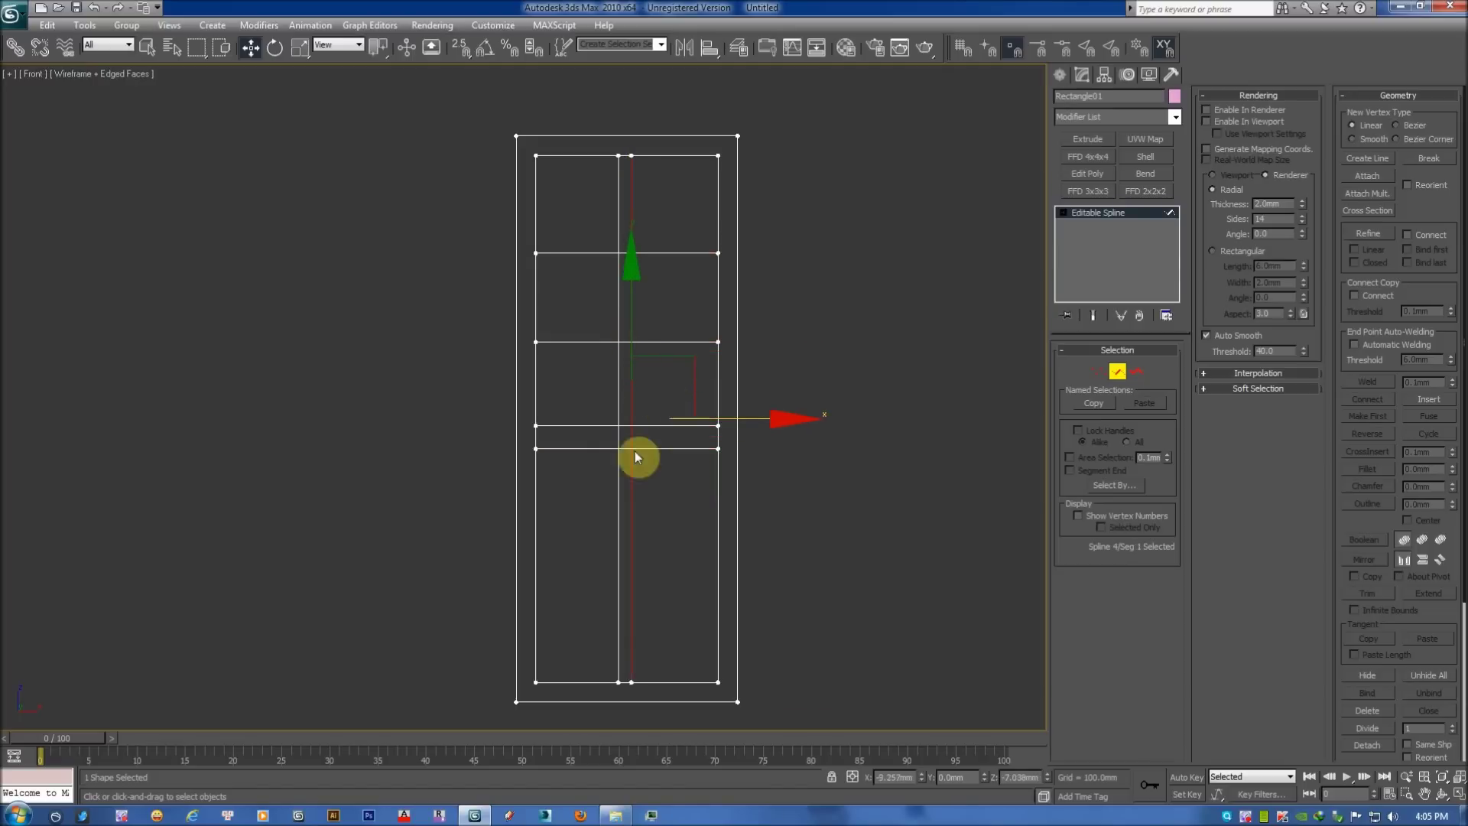
drag(601, 419, 607, 456)
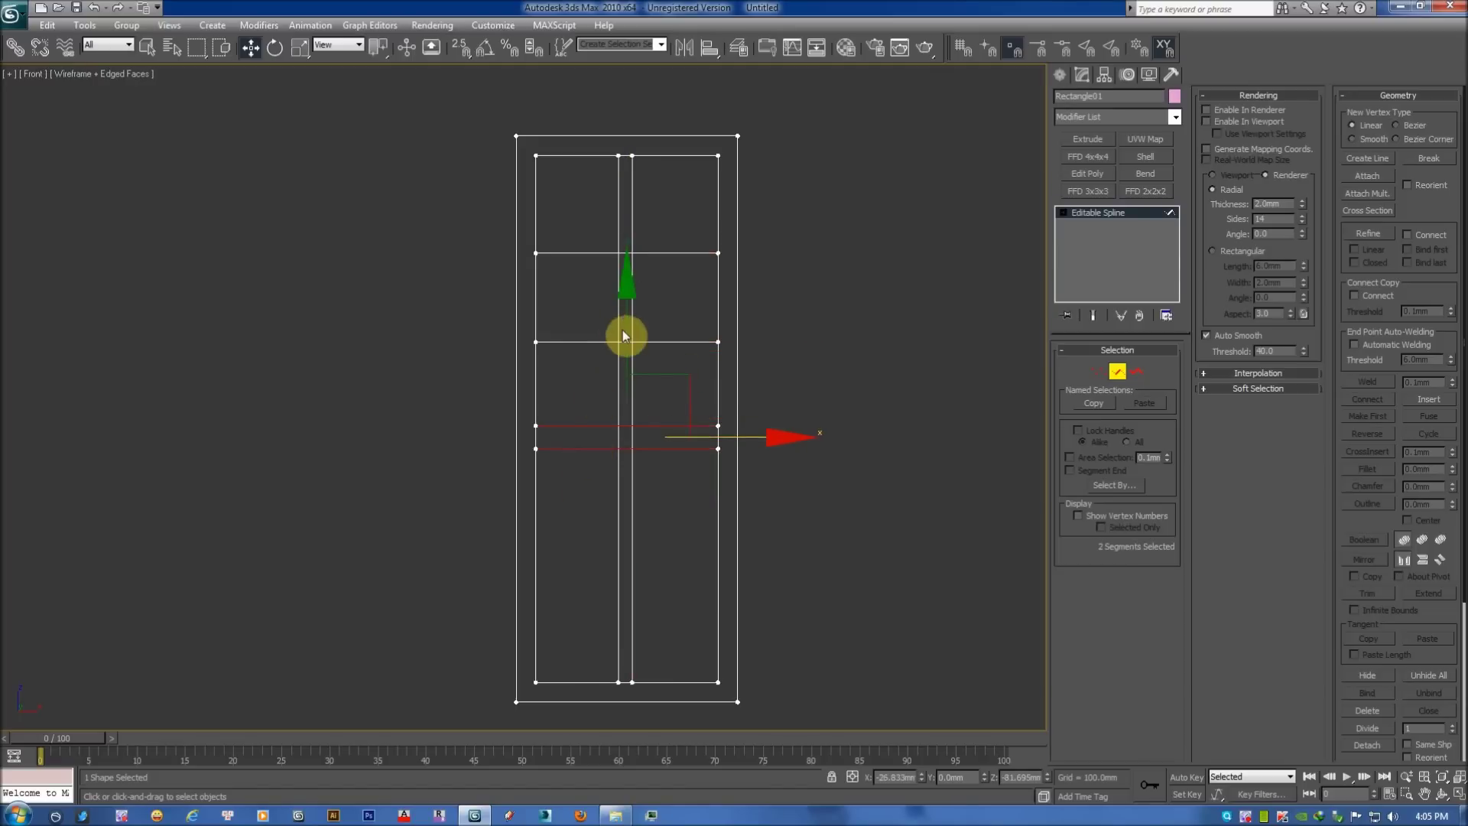
drag(624, 335, 624, 362)
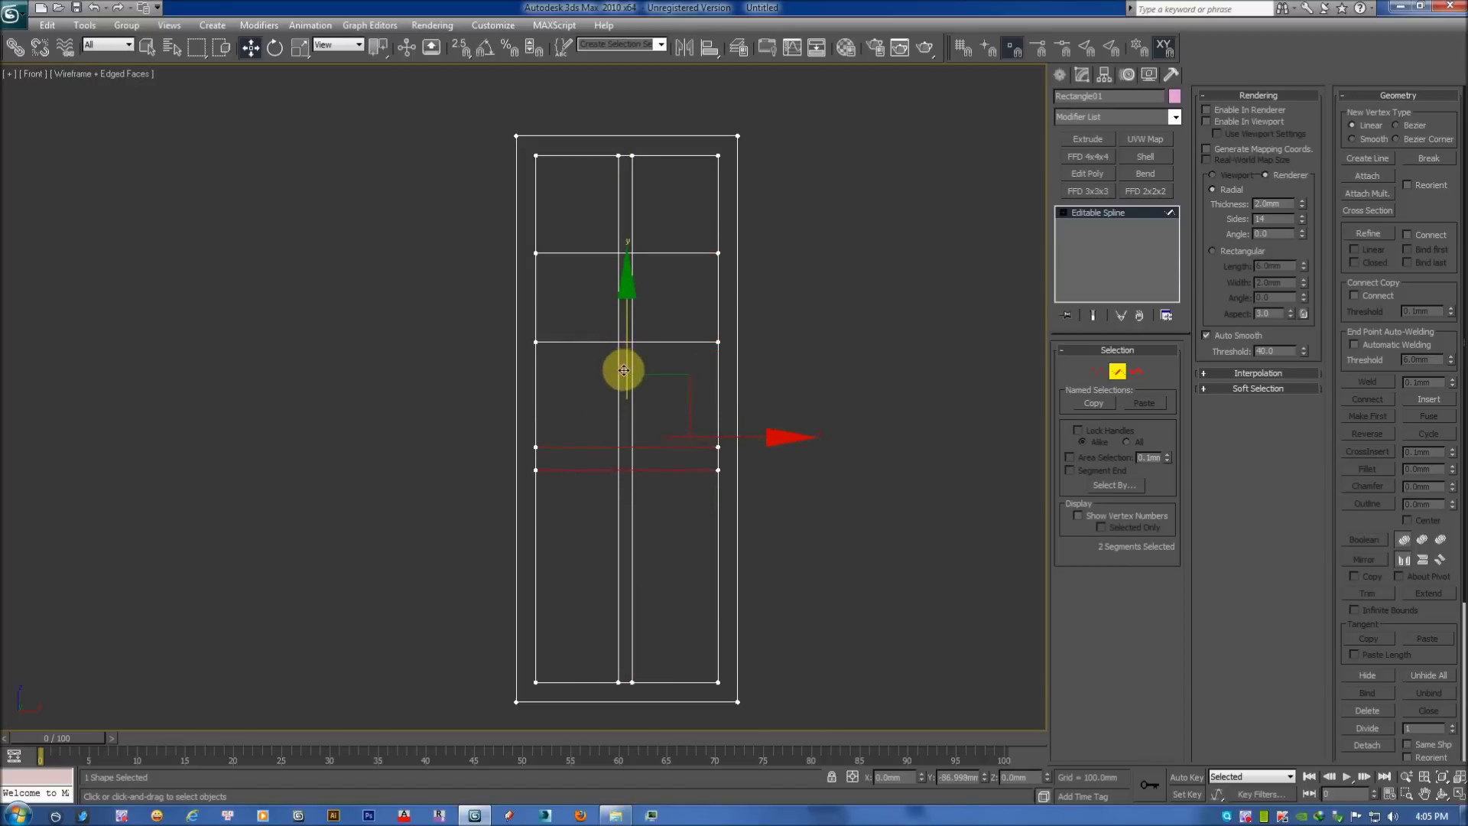
click(588, 306)
drag(593, 224, 577, 397)
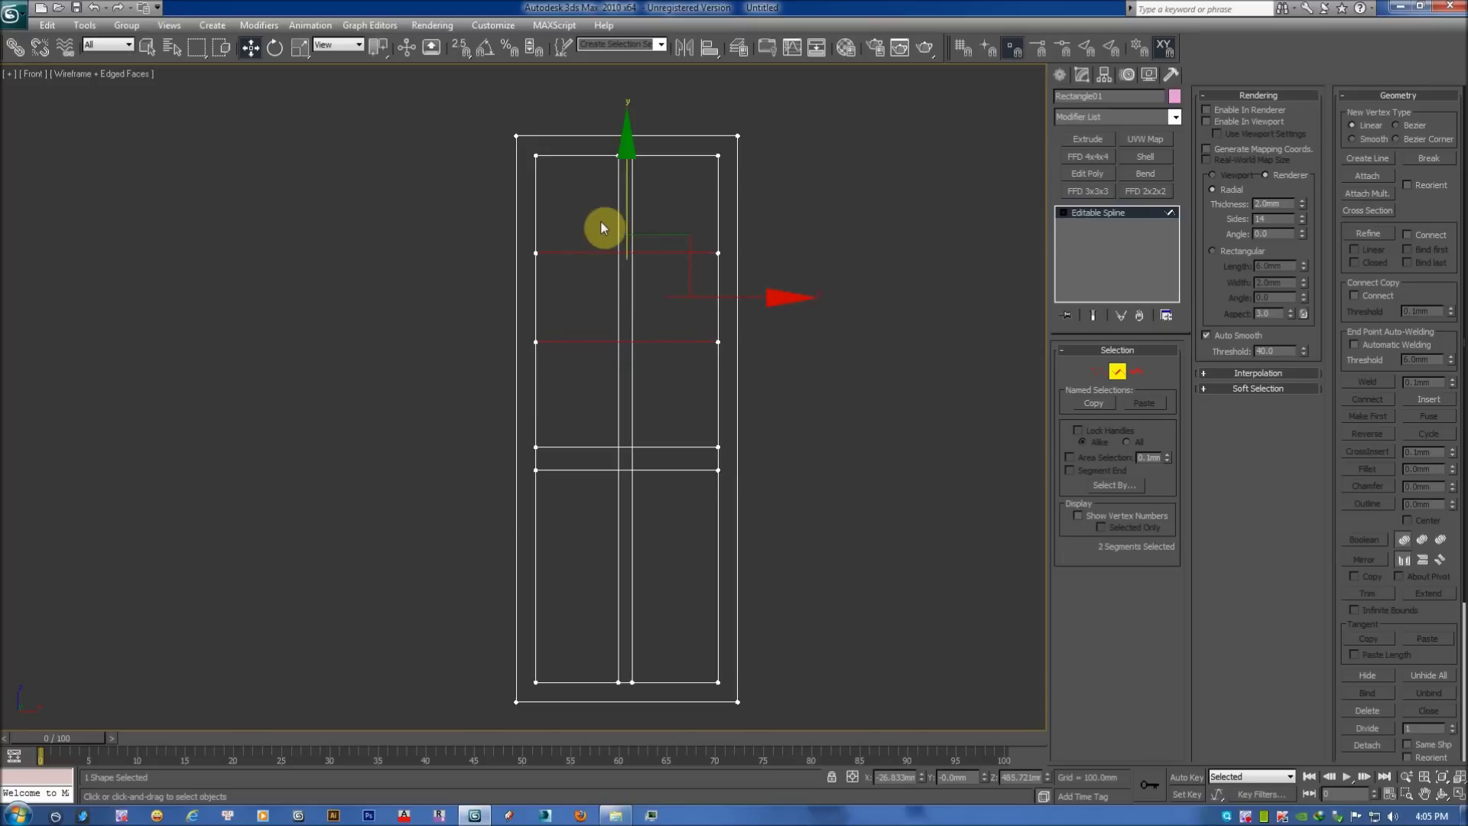
mouse_move(623, 217)
mouse_down()
mouse_move(623, 230)
mouse_move(623, 177)
mouse_up()
click(593, 267)
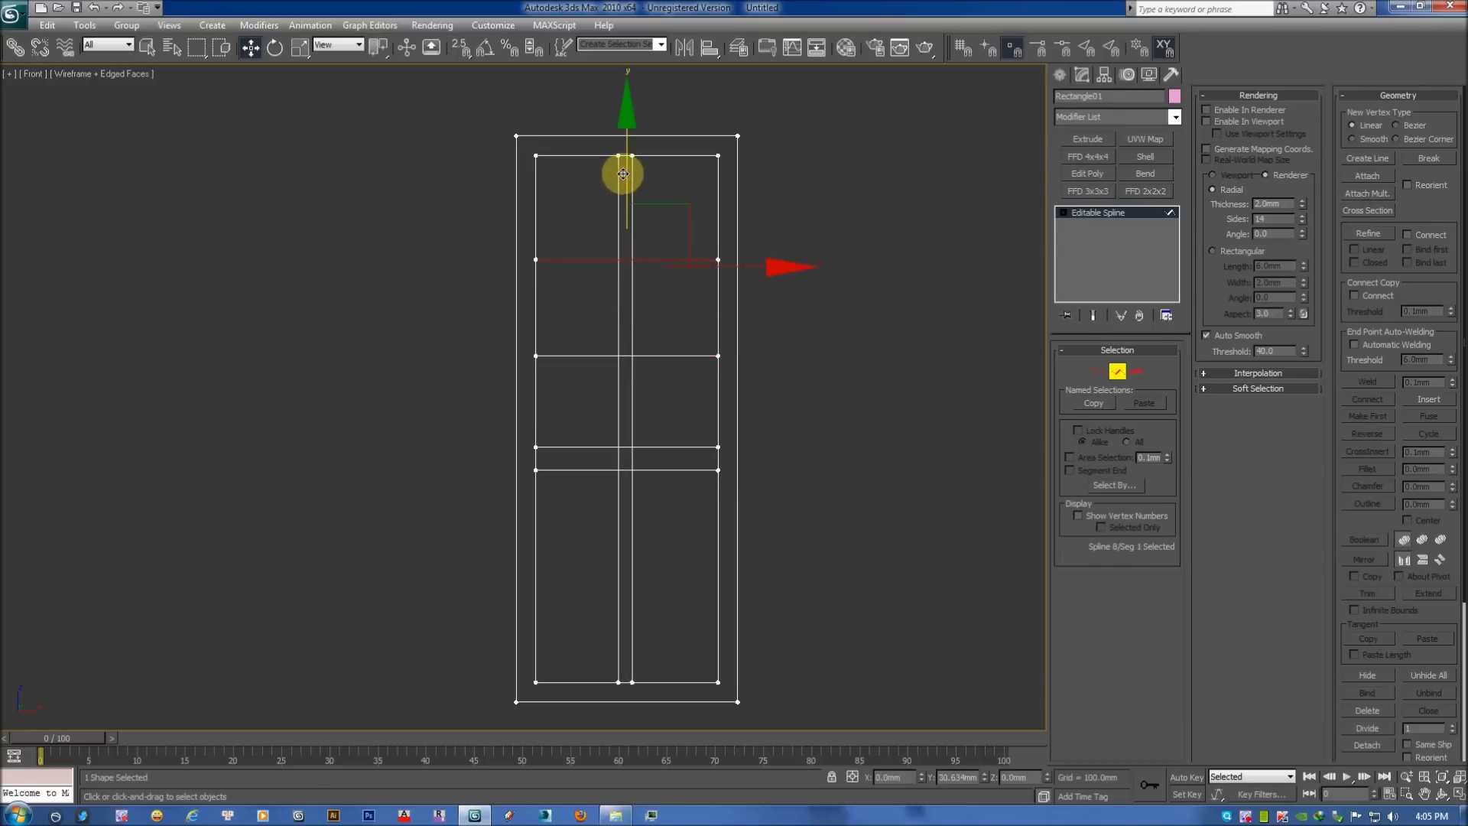
ctrl+click(677, 355)
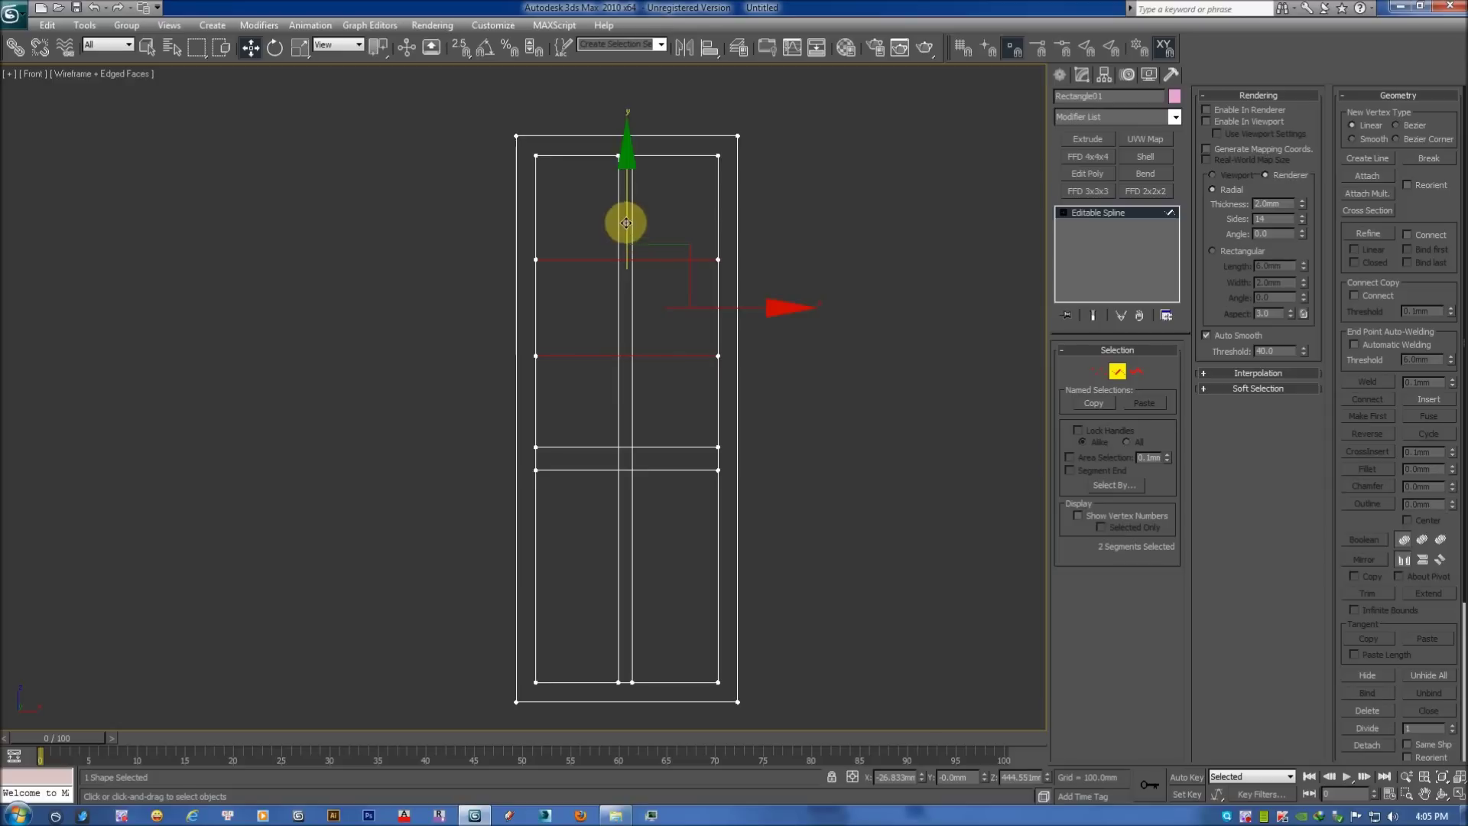
drag(625, 222, 628, 211)
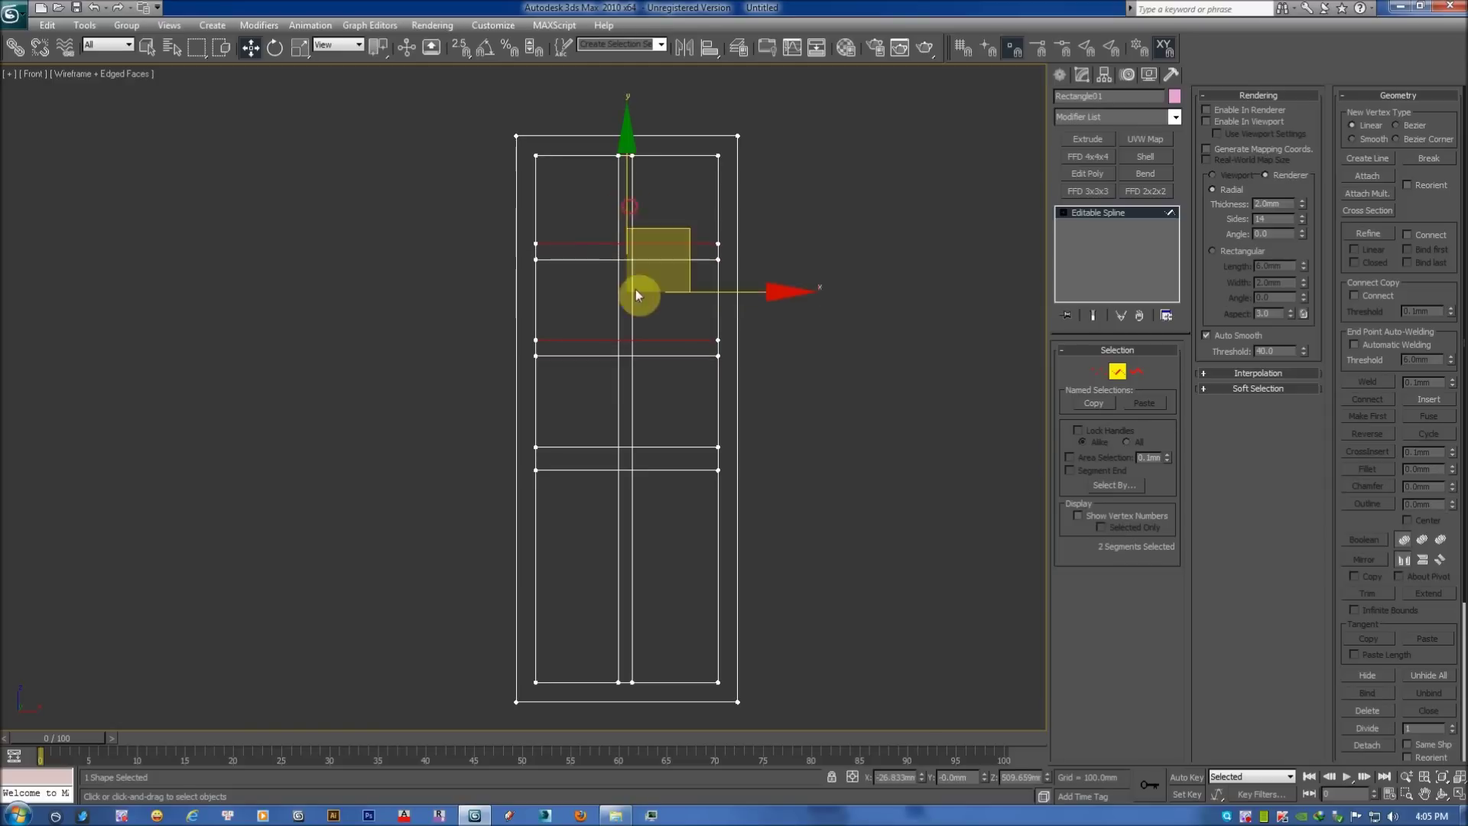
Zoom and pan to review the respaced rails across the whole door outline.
scroll(673, 321, up, 5)
middle_drag(704, 354, 606, 420)
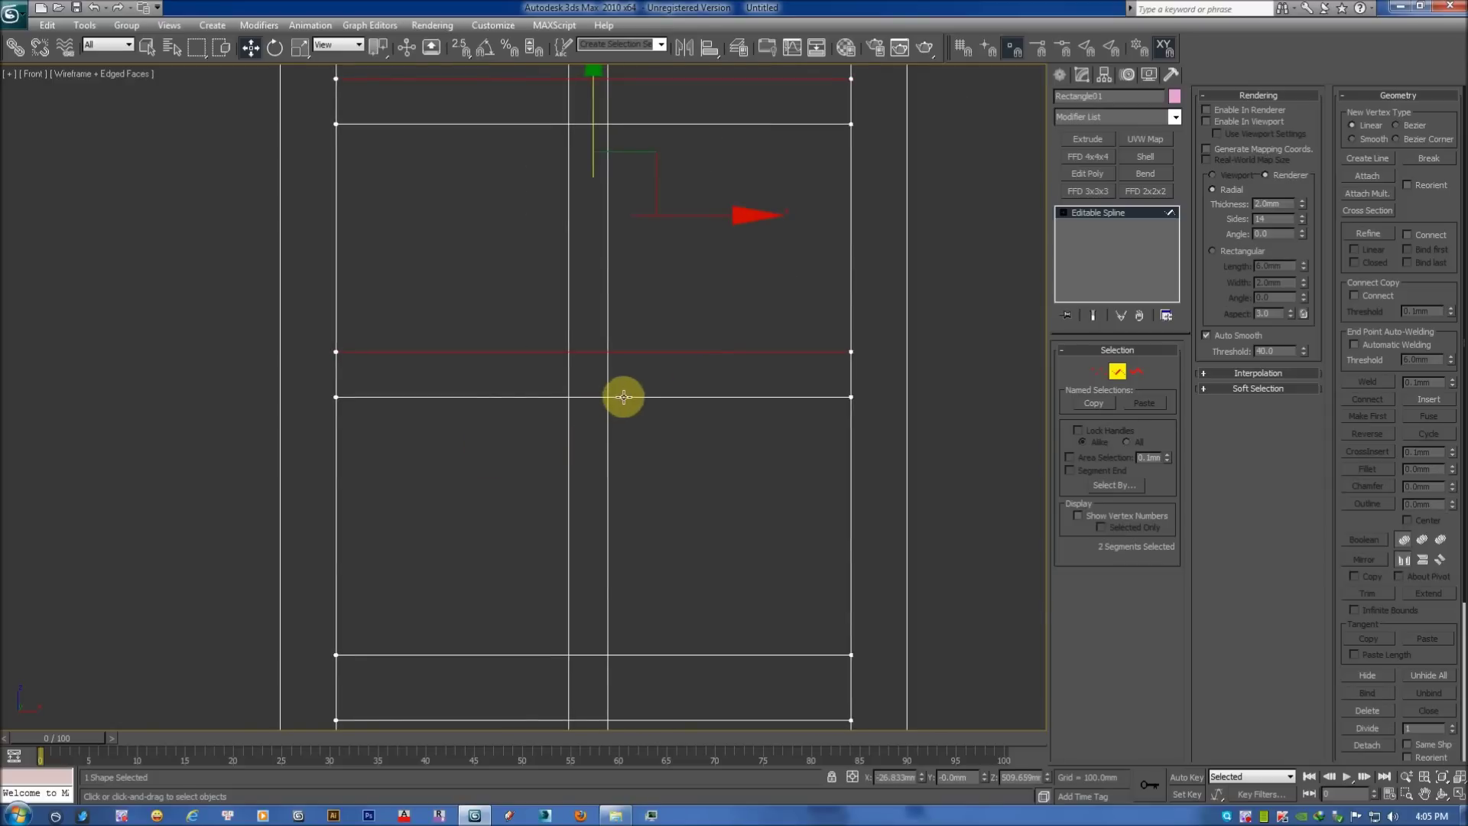
middle_drag(621, 153, 623, 174)
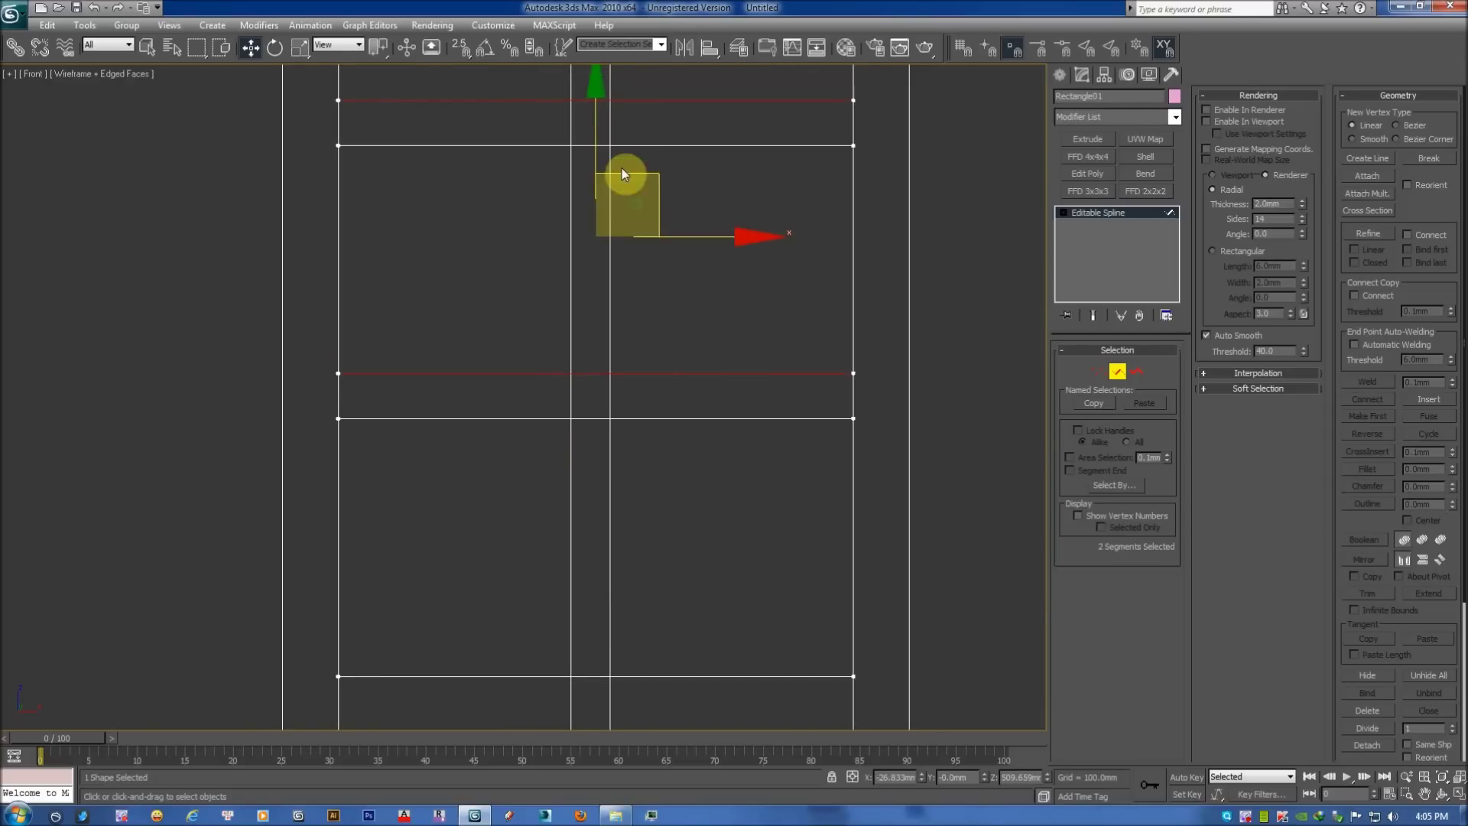
click(734, 327)
scroll(671, 396, down, 3)
middle_drag(671, 396, 698, 366)
scroll(698, 367, up, 2)
scroll(701, 428, down, 3)
scroll(628, 377, up, 2)
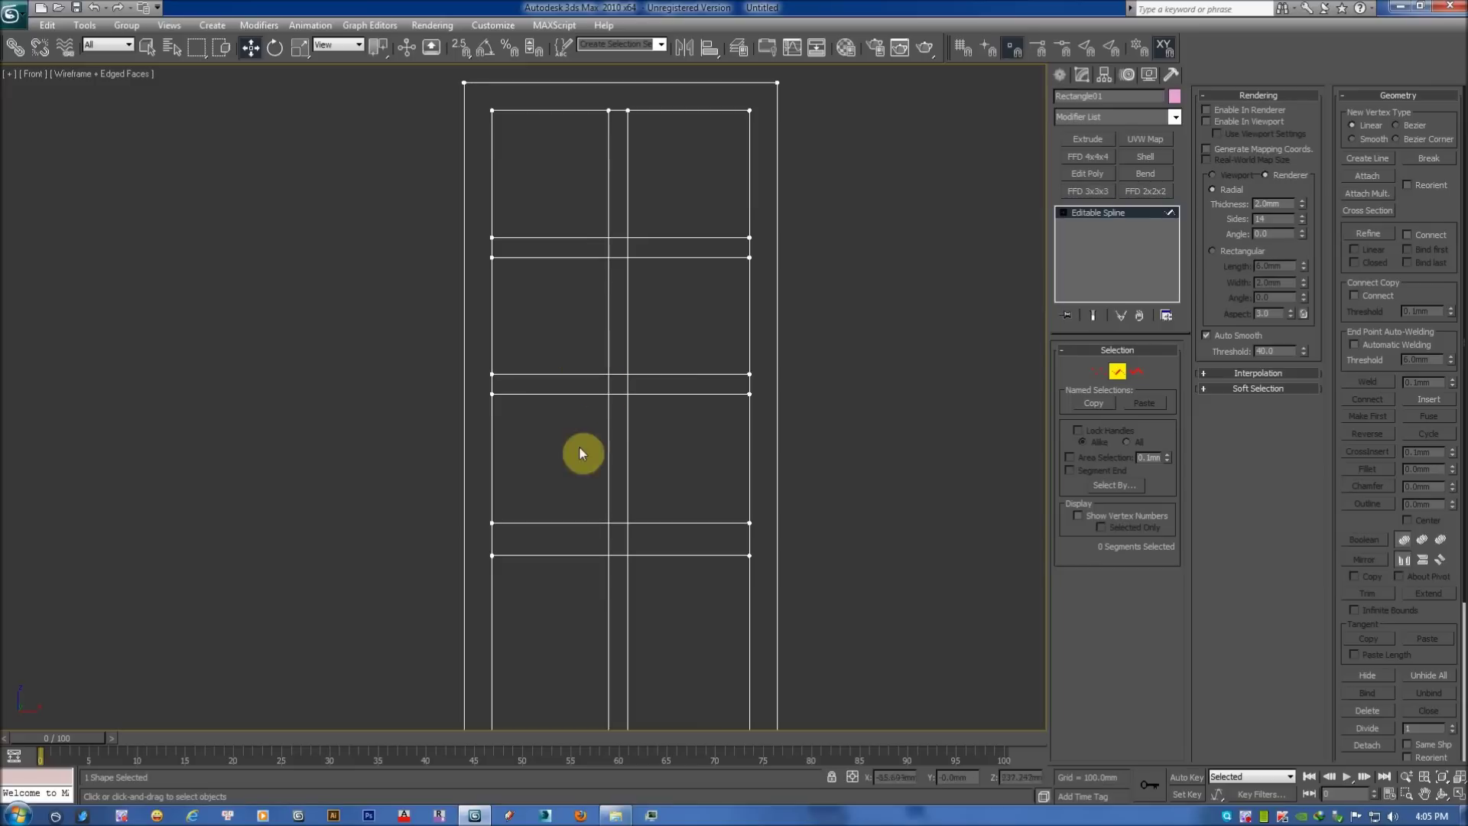
scroll(688, 436, up, 1)
mouse_move(766, 461)
middle_down()
mouse_move(798, 415)
mouse_move(801, 341)
middle_up()
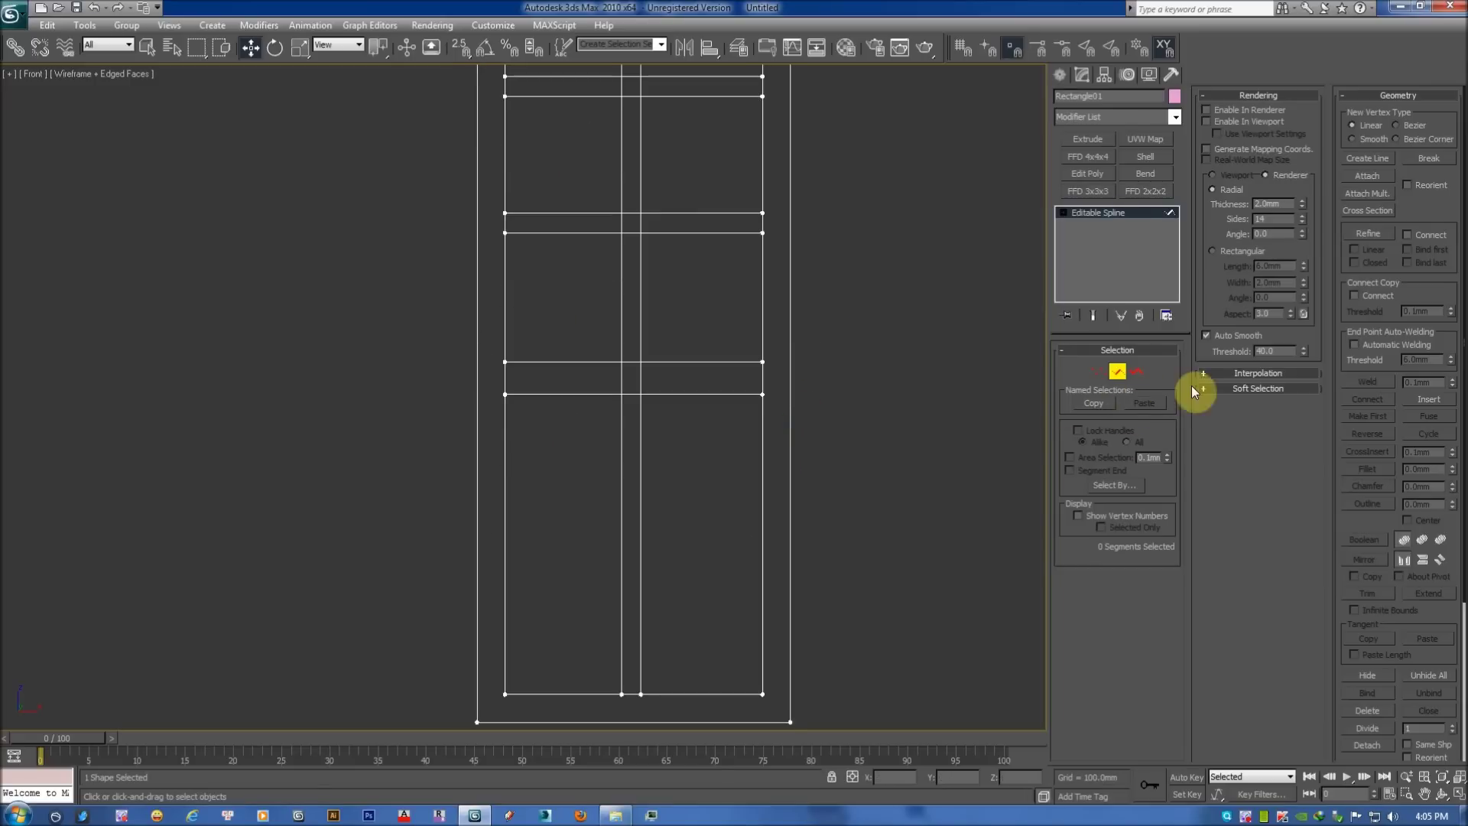
click(1137, 375)
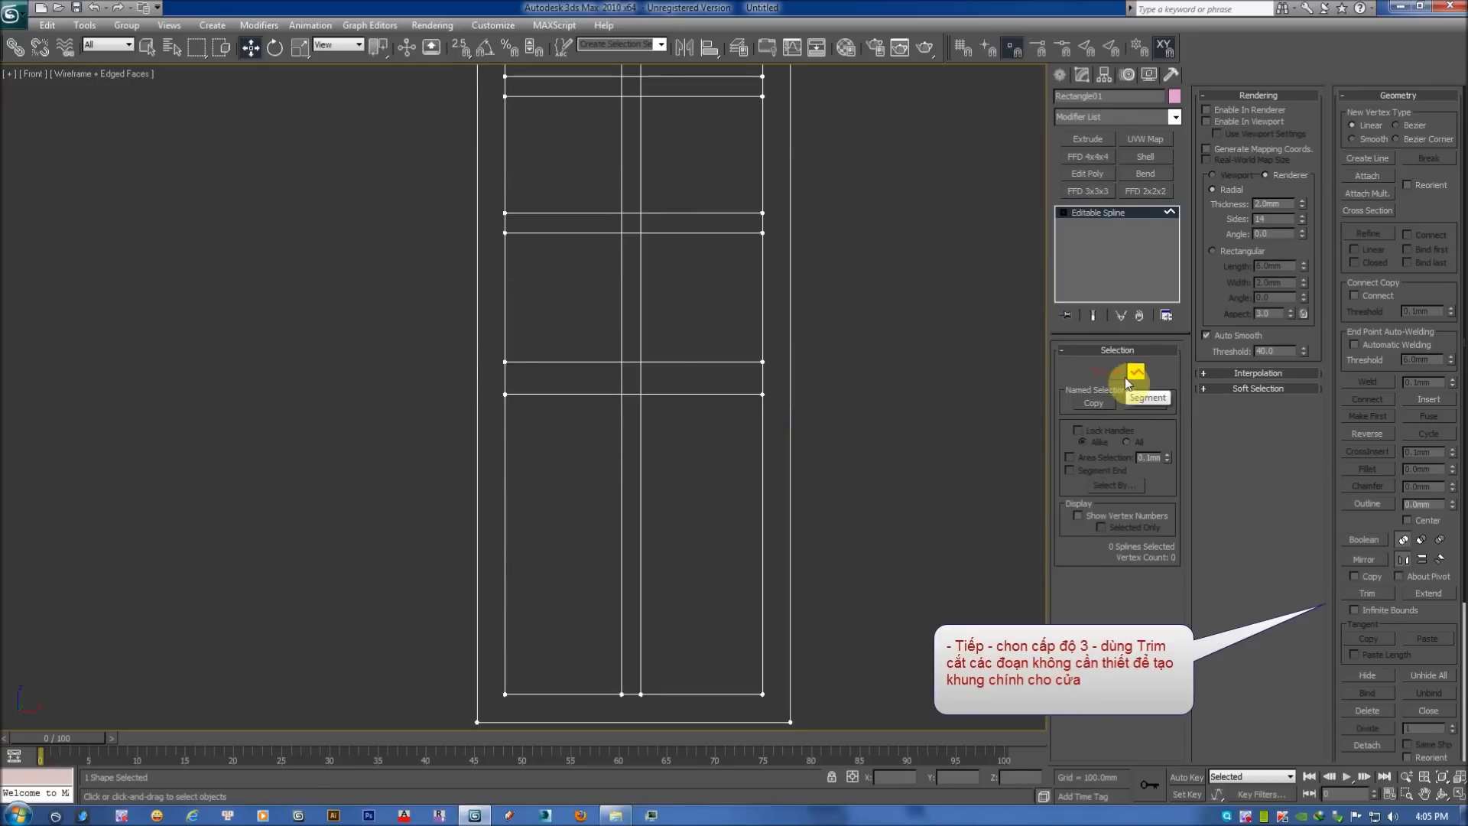
Trim the overlapping vertical pieces between the middle rails.
click(1355, 593)
click(642, 384)
click(623, 377)
click(506, 382)
click(760, 382)
middle_drag(744, 318, 691, 380)
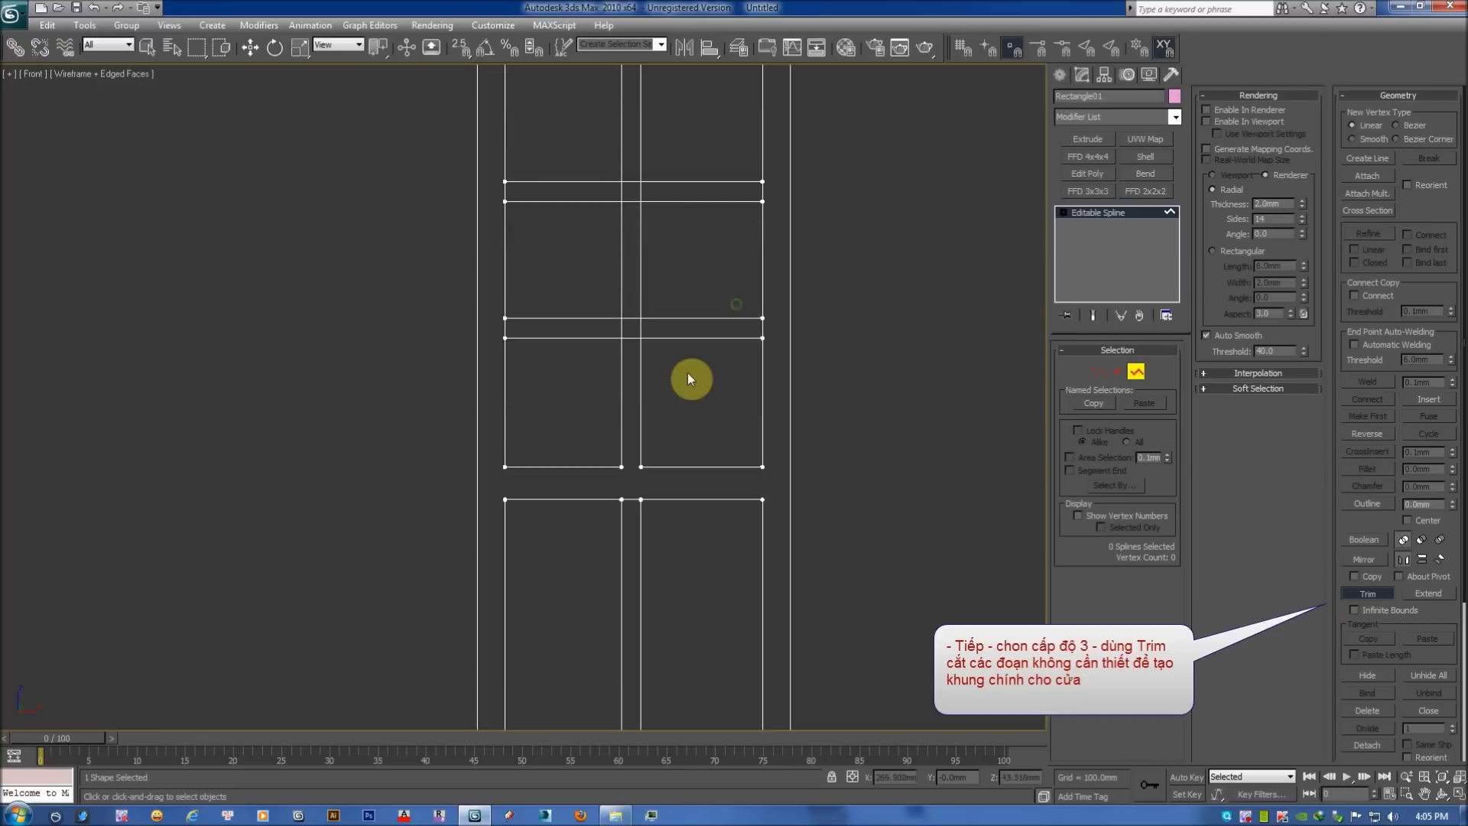
Trim the remaining overlaps in the central cross and between the top rails, then exit Trim.
click(622, 327)
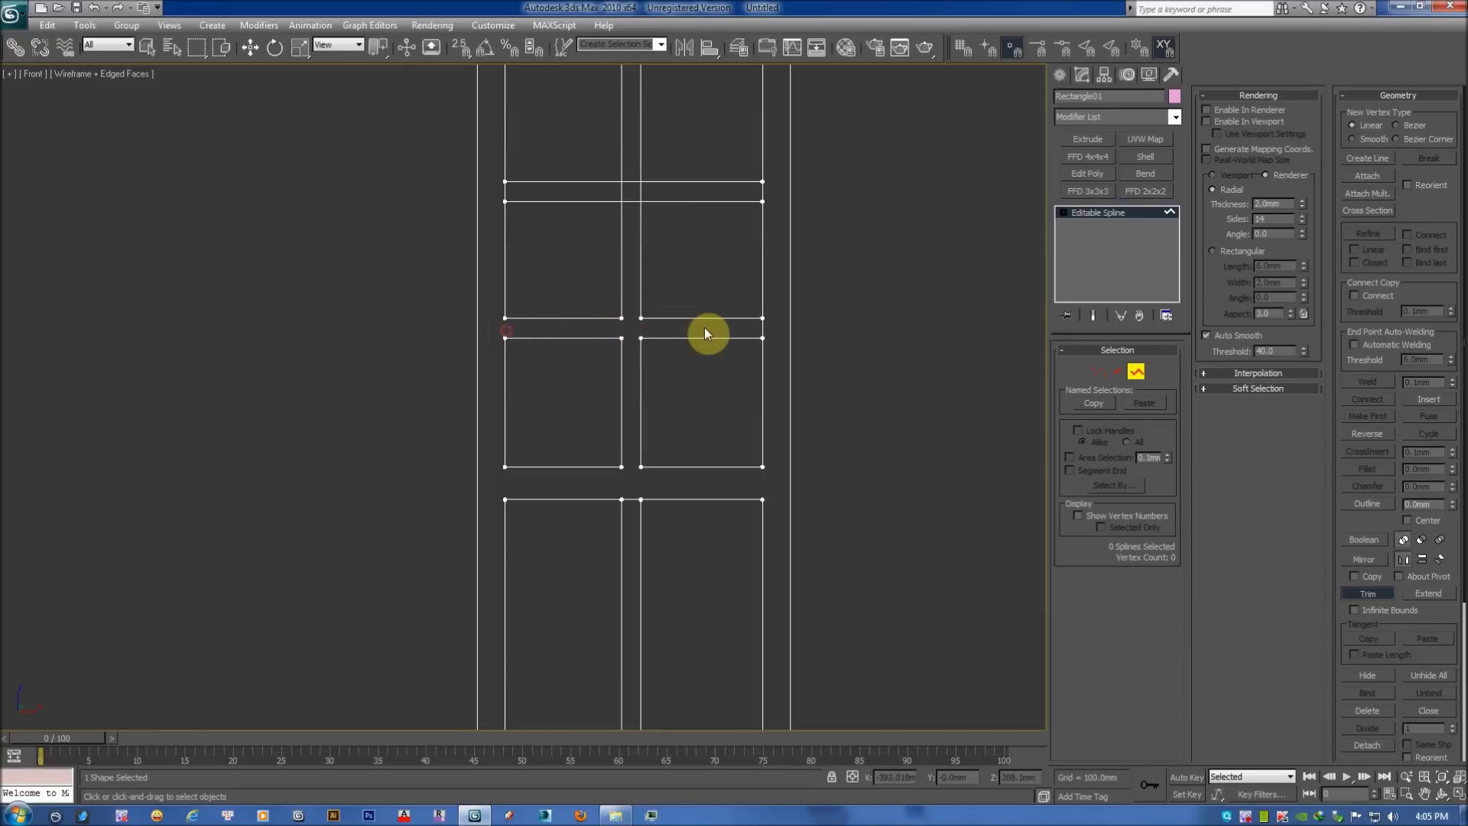
click(762, 329)
click(764, 191)
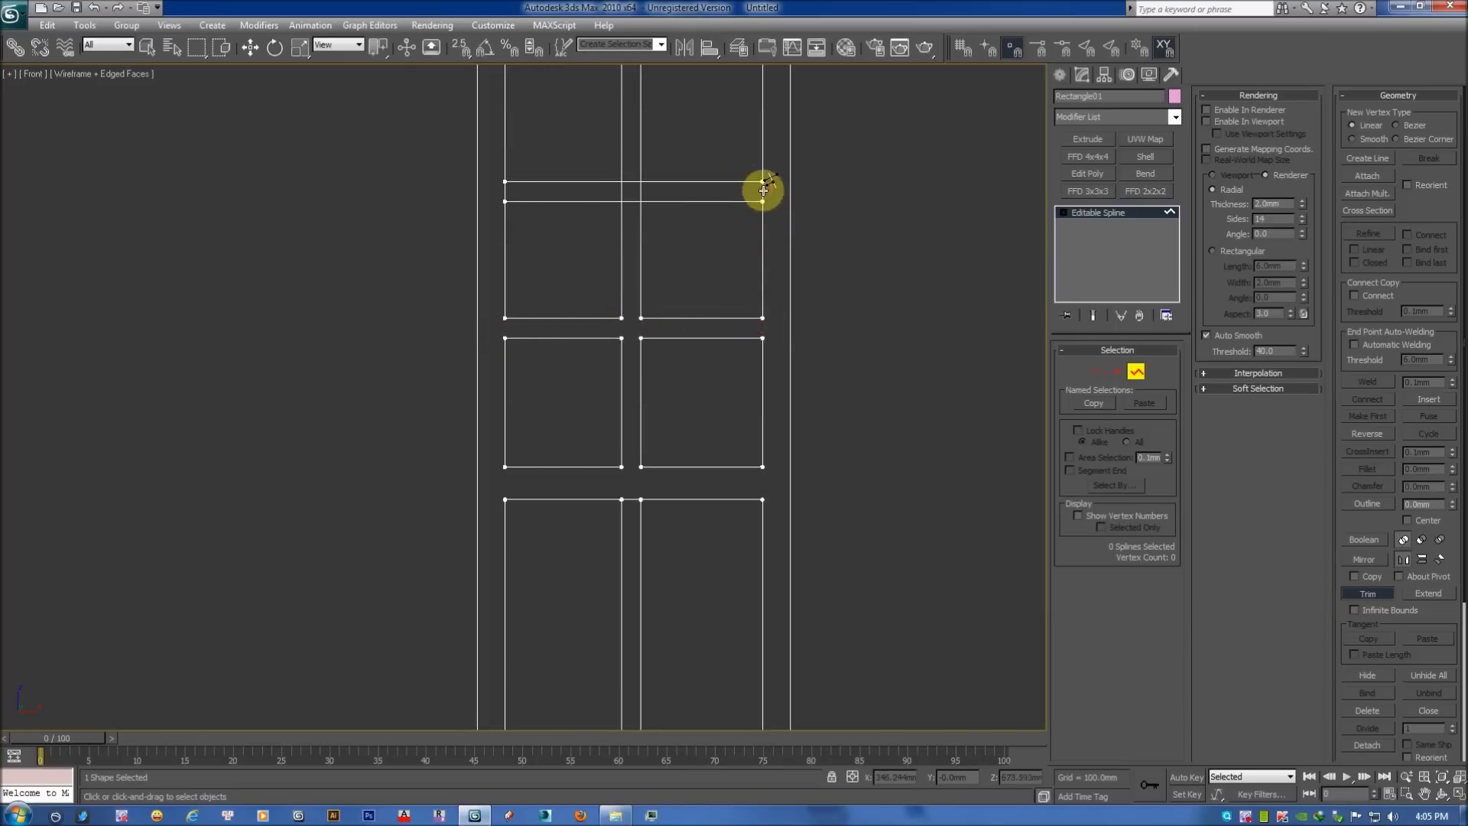
click(642, 191)
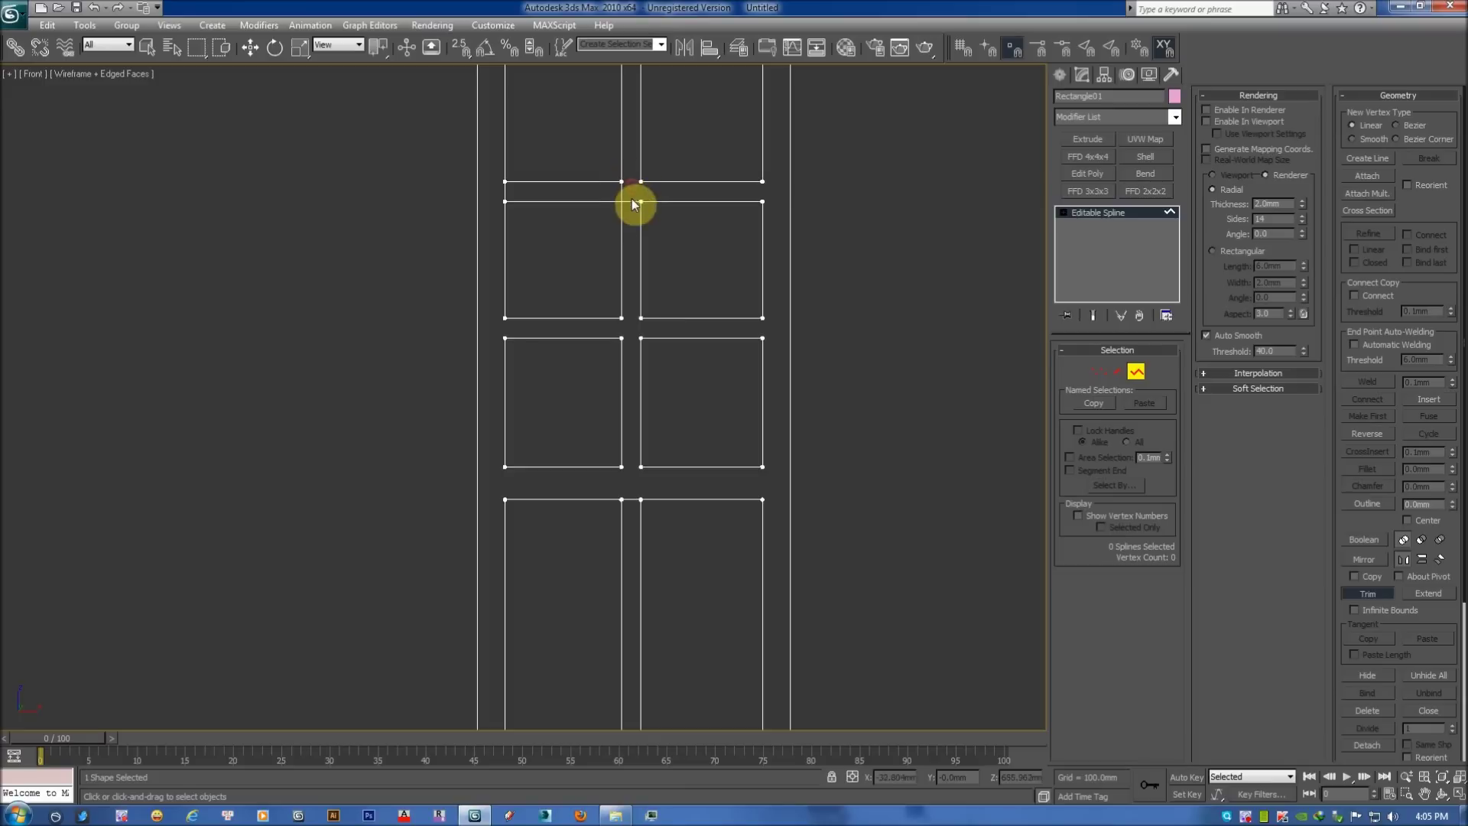
click(506, 191)
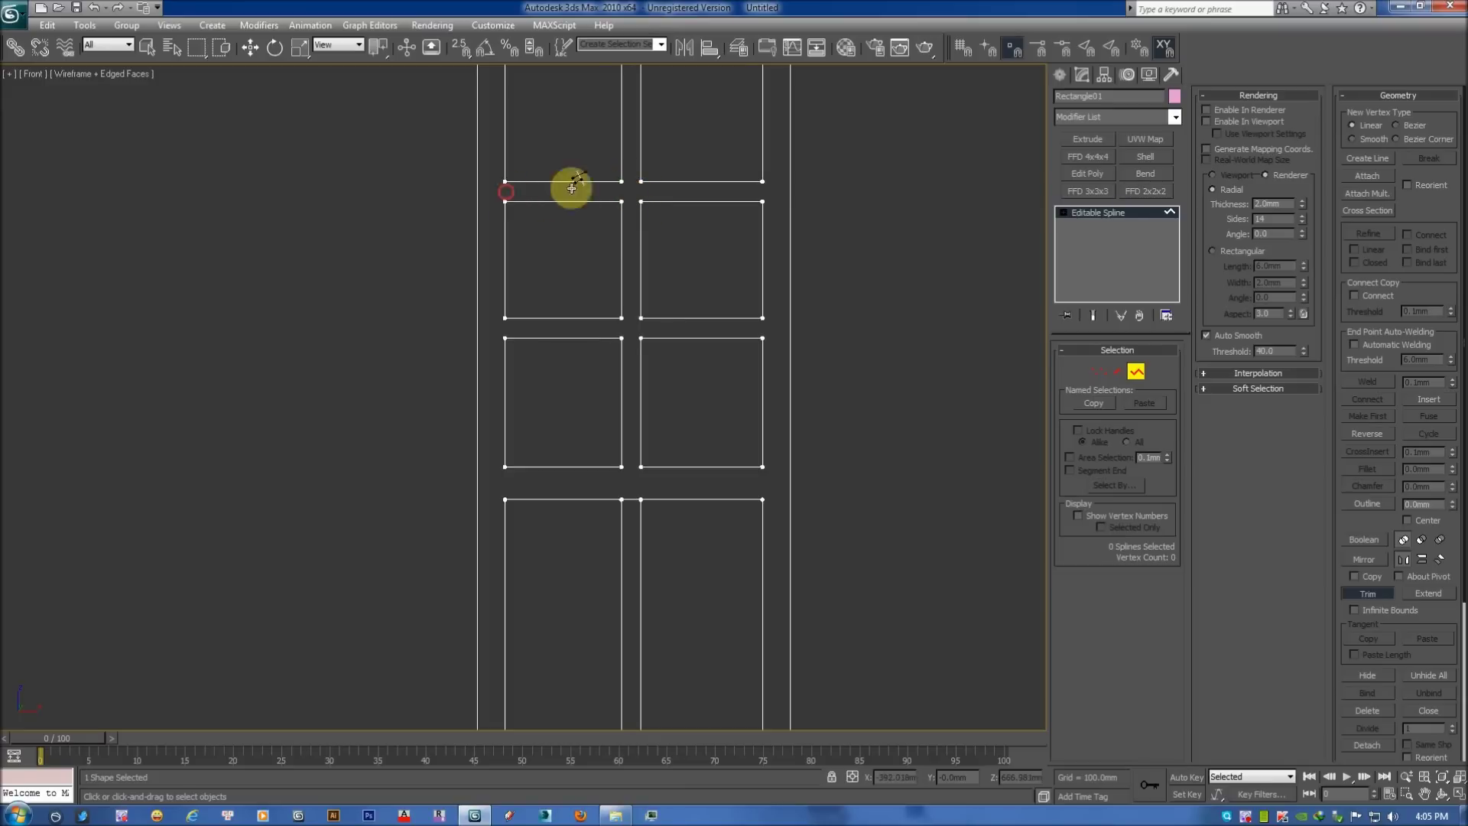
middle_drag(632, 110, 613, 308)
right_click(614, 309)
middle_drag(711, 314, 900, 295)
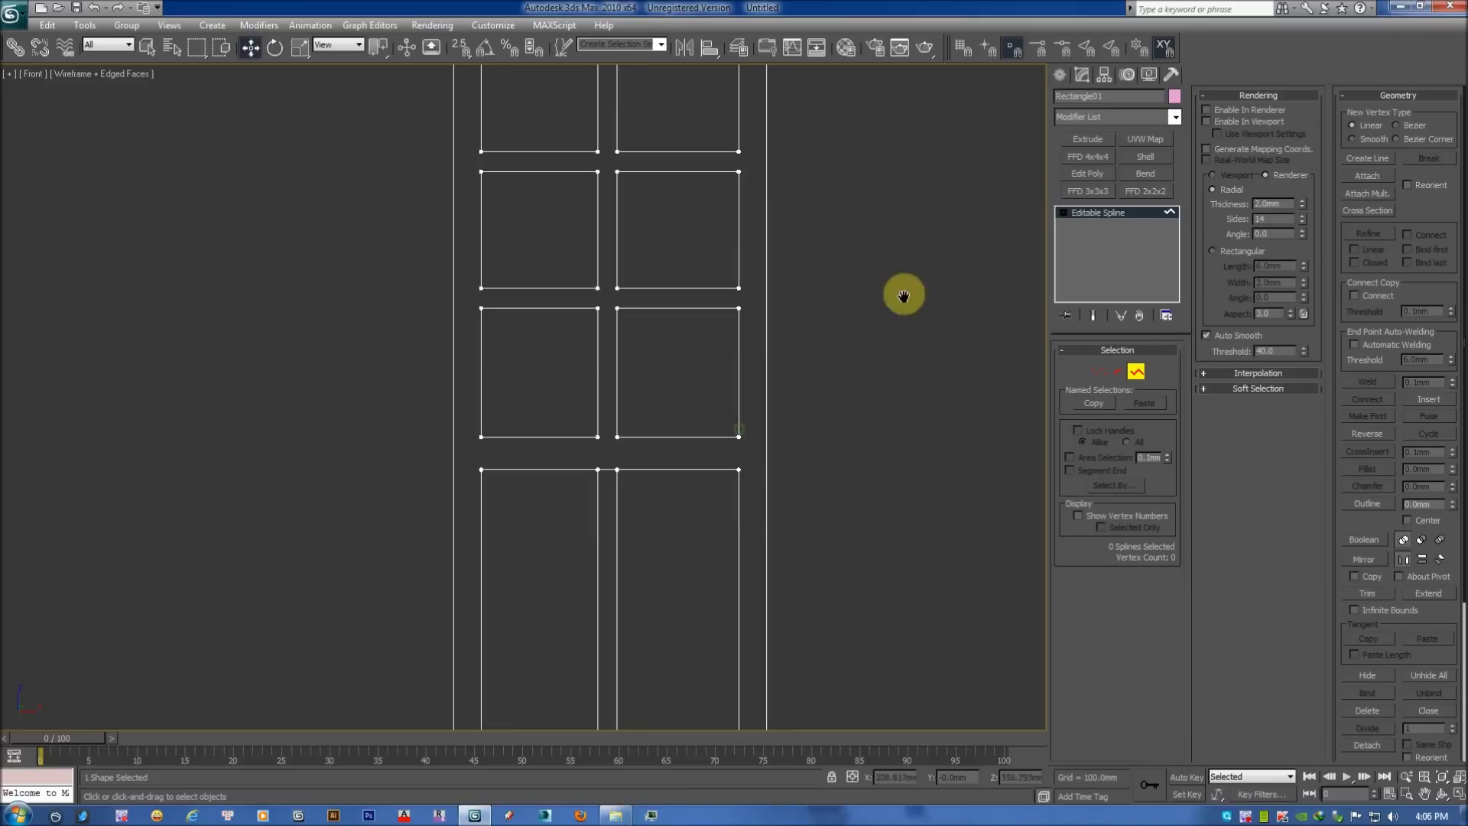
scroll(678, 484, down, 3)
middle_drag(616, 236, 623, 201)
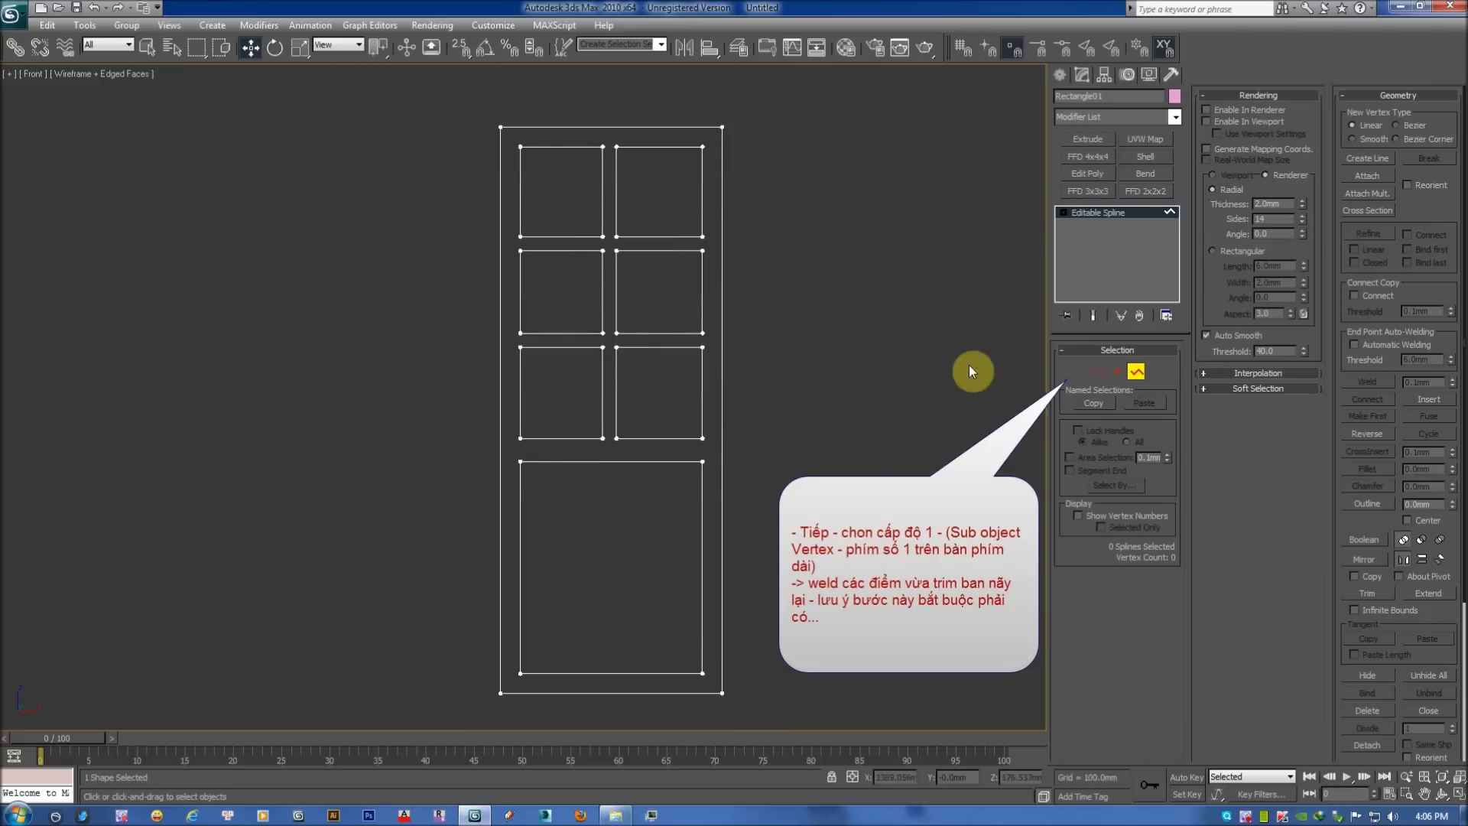
Weld all coincident door-outline vertices, merging 24 of 56, and orbit it in Perspective.
click(1093, 372)
drag(732, 97, 433, 686)
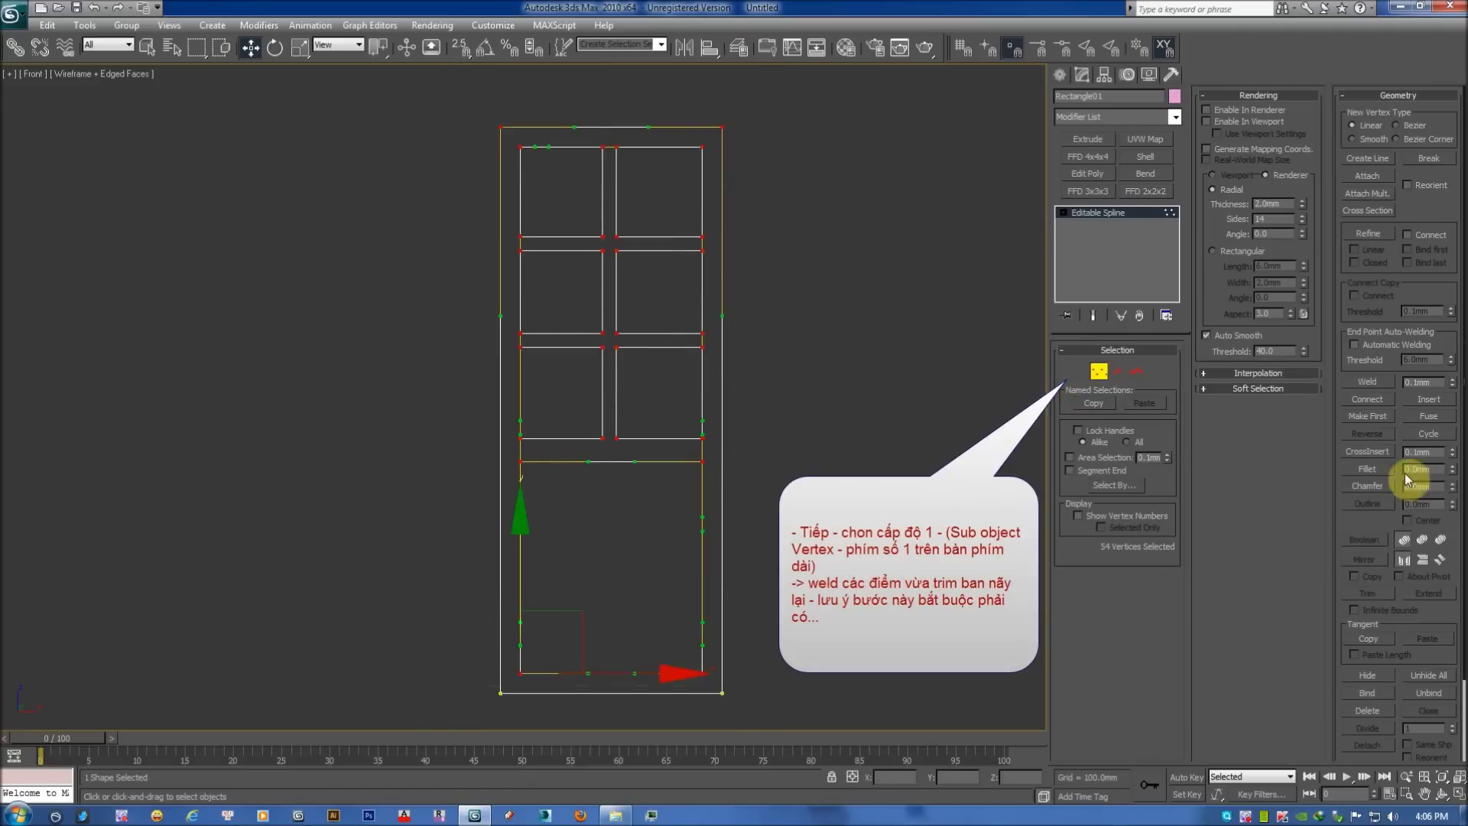
click(1386, 388)
middle_drag(786, 272, 803, 318)
click(804, 318)
key(p)
mouse_move(741, 205)
alt+middle_down()
mouse_move(768, 230)
mouse_move(574, 286)
mouse_move(612, 334)
mouse_move(972, 357)
mouse_move(835, 351)
mouse_move(943, 337)
mouse_move(993, 423)
mouse_move(819, 360)
mouse_move(849, 367)
alt+middle_up()
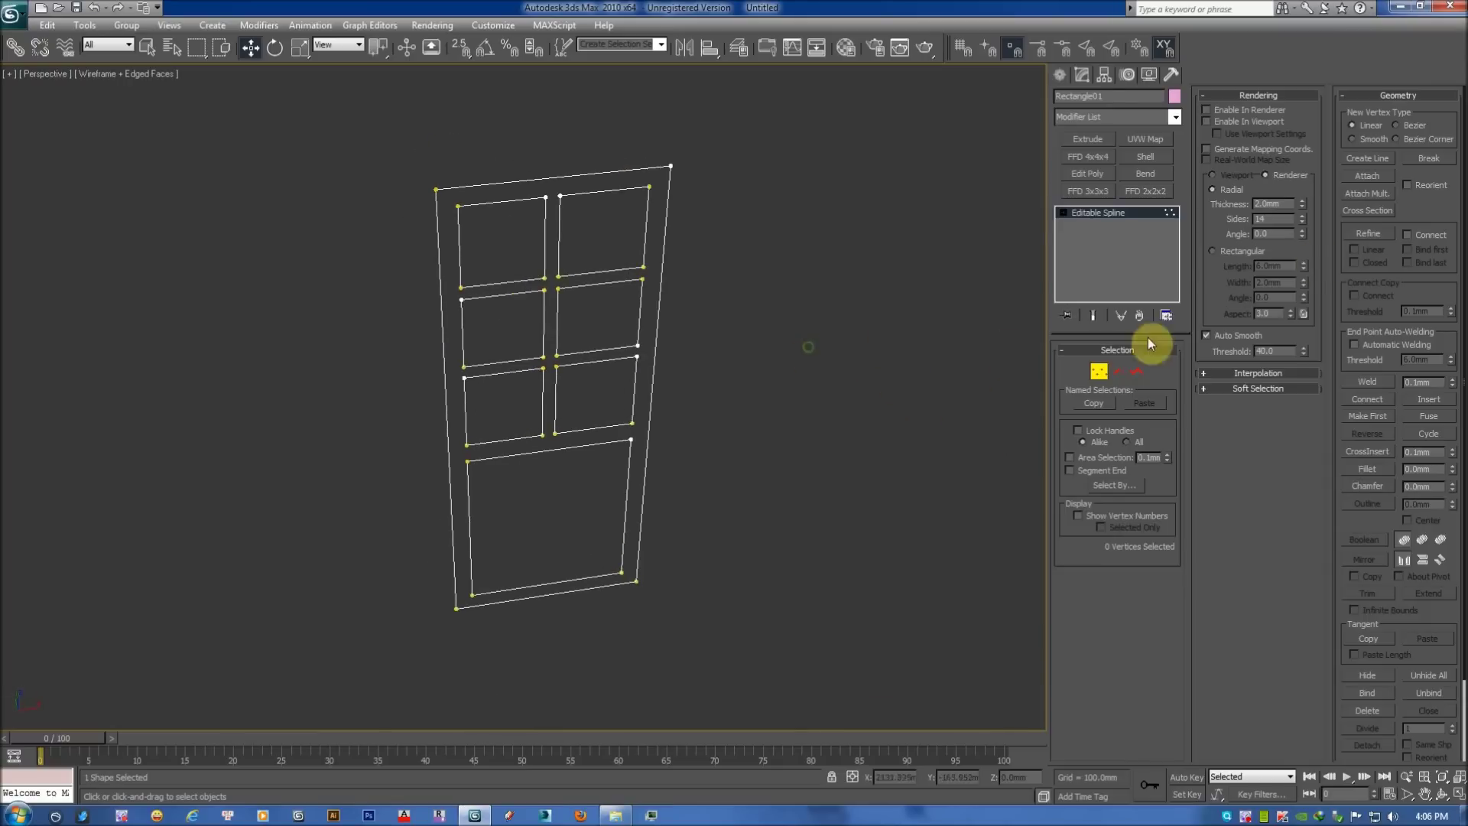
Add a Shell modifier with a 20 mm amount to the door outline and orbit to check it.
click(1146, 212)
click(1125, 117)
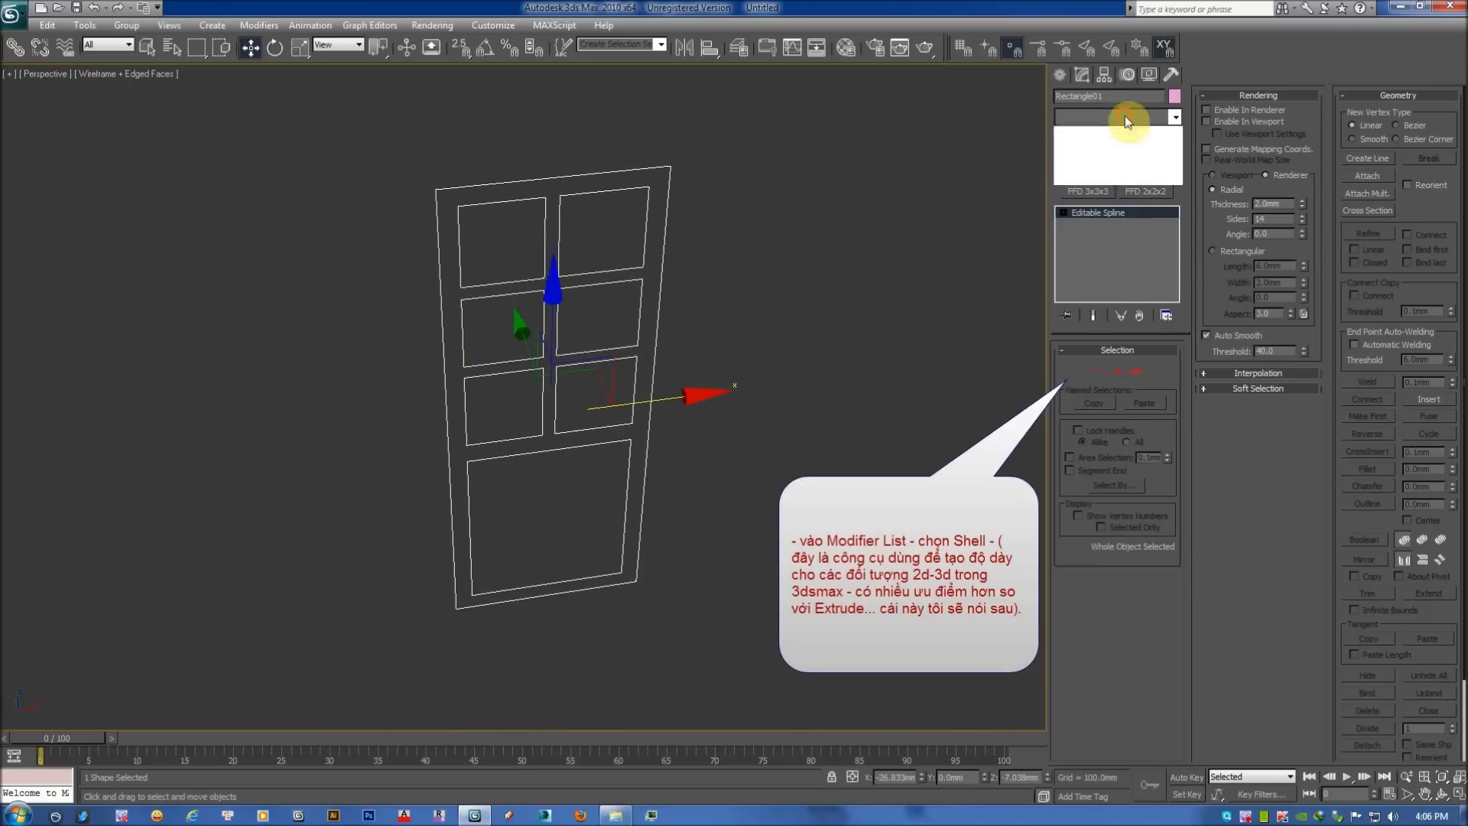
scroll(1125, 117, down, 2)
scroll(1125, 116, down, 3)
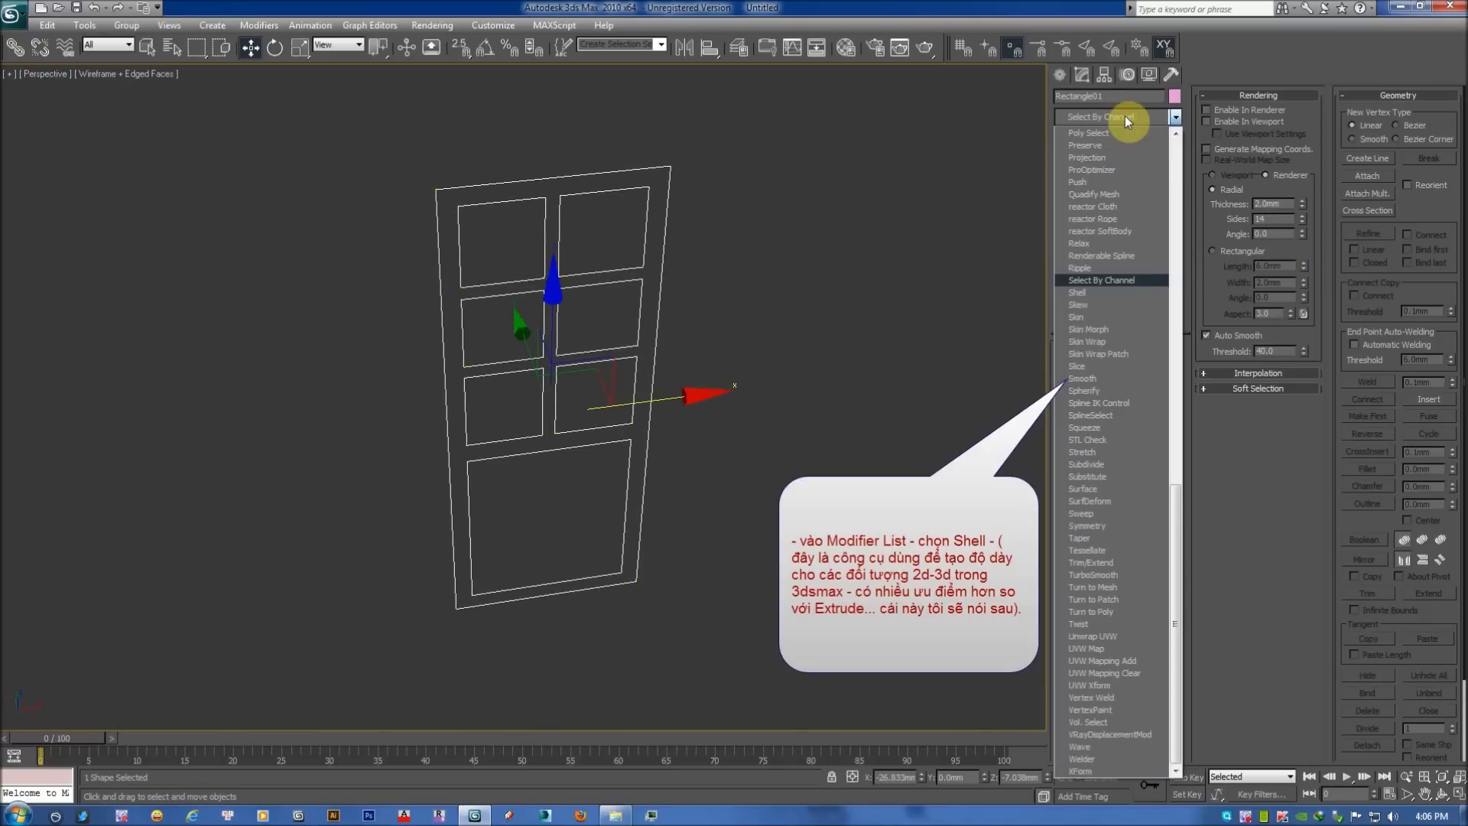
click(1103, 293)
key(F3)
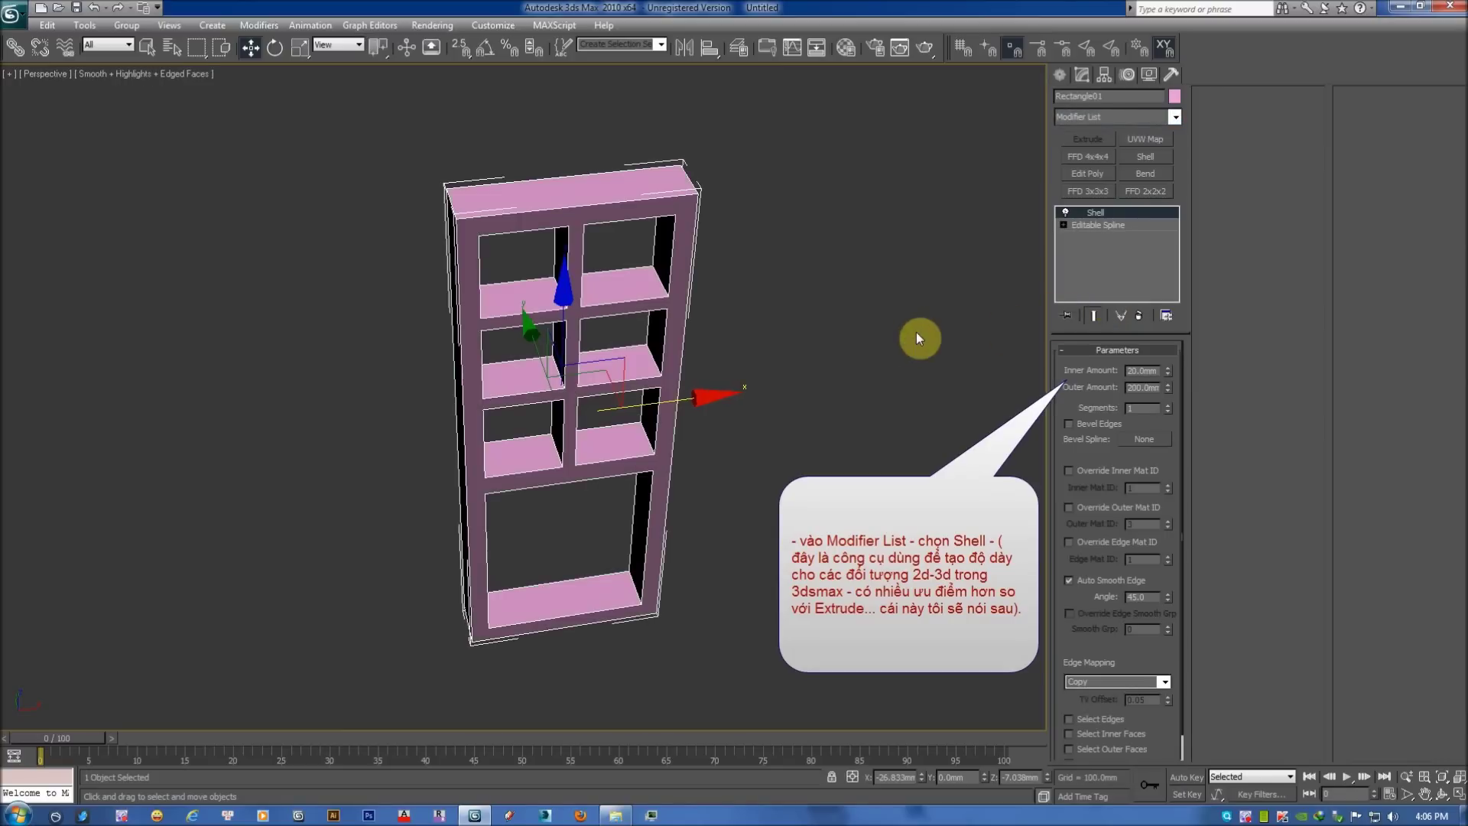
mouse_move(740, 385)
alt+middle_down()
mouse_move(691, 364)
mouse_move(893, 350)
mouse_move(957, 384)
alt+middle_up()
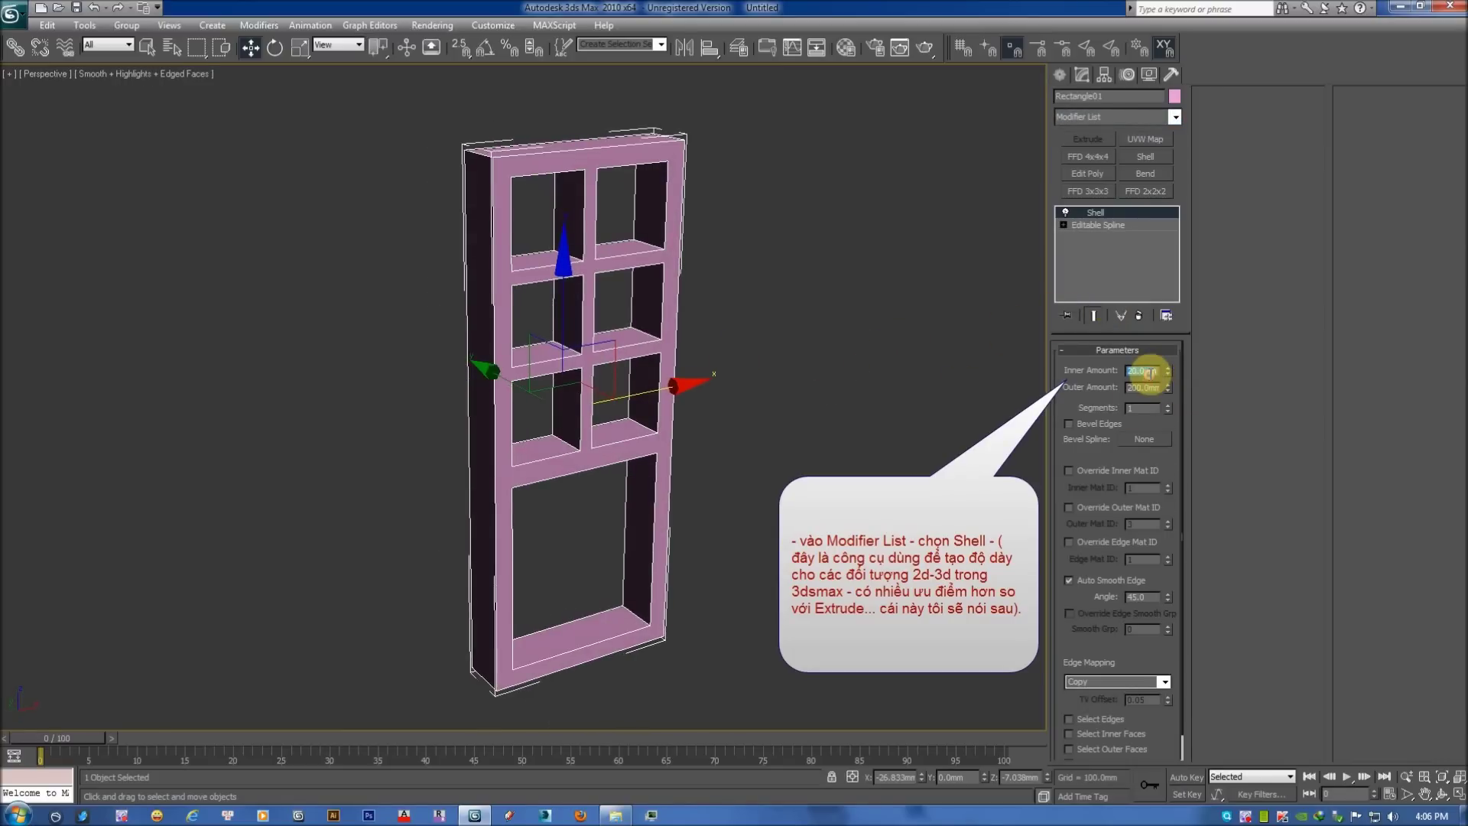
text(20)
key(Return)
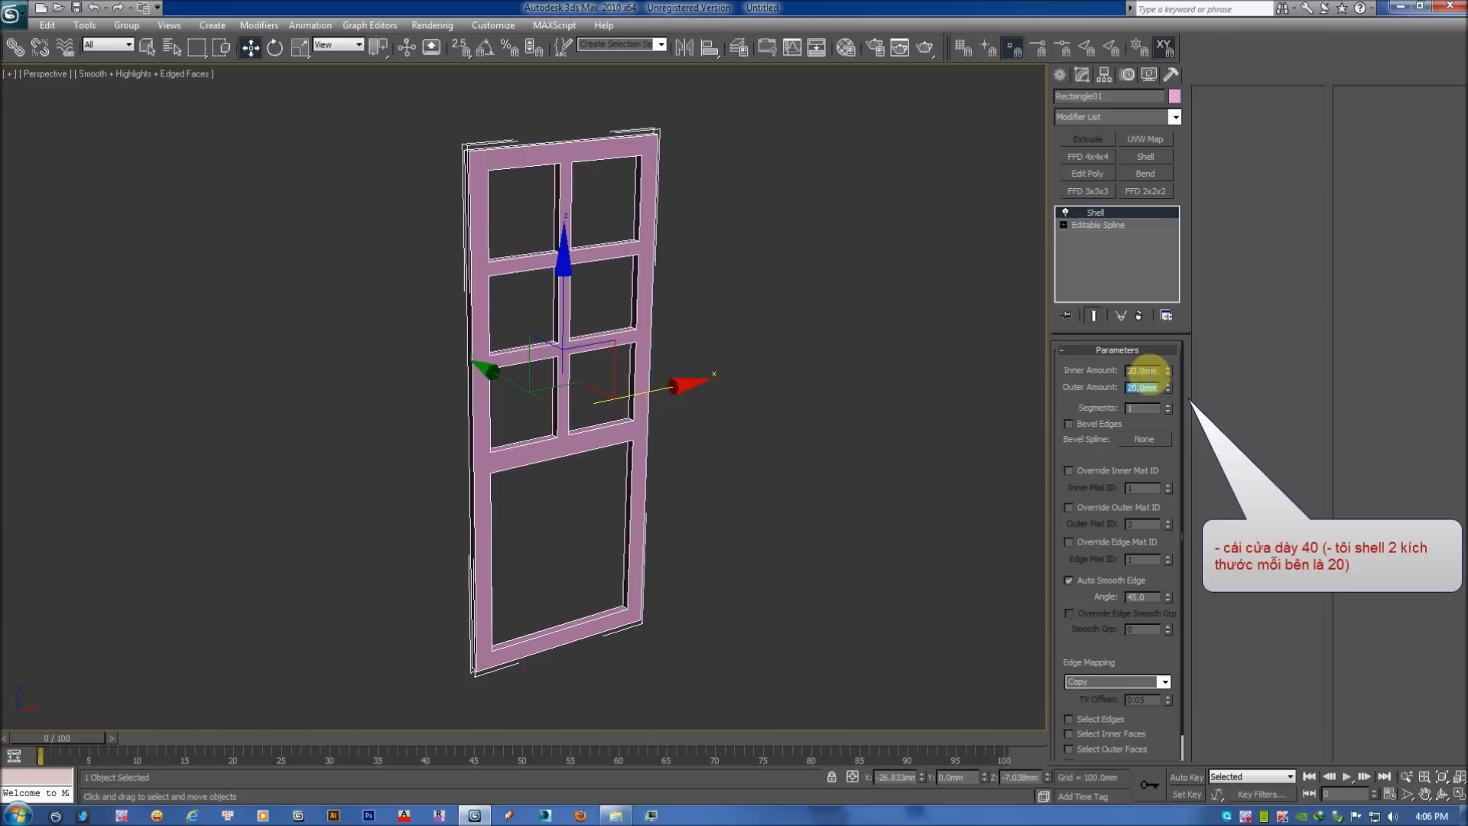
mouse_move(736, 301)
alt+middle_down()
mouse_move(557, 301)
mouse_move(829, 298)
alt+middle_up()
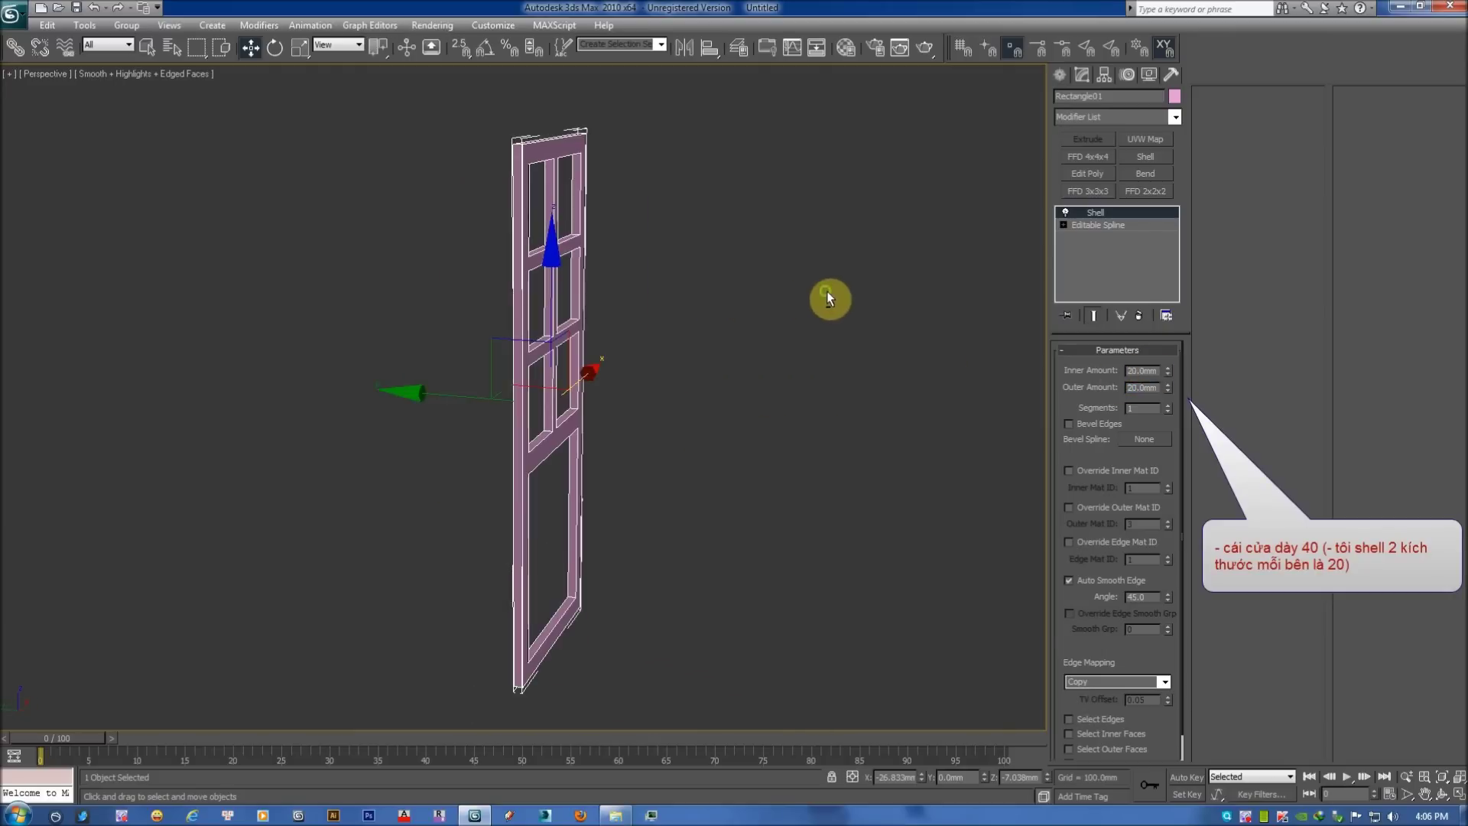
alt+middle_drag(737, 292, 740, 301)
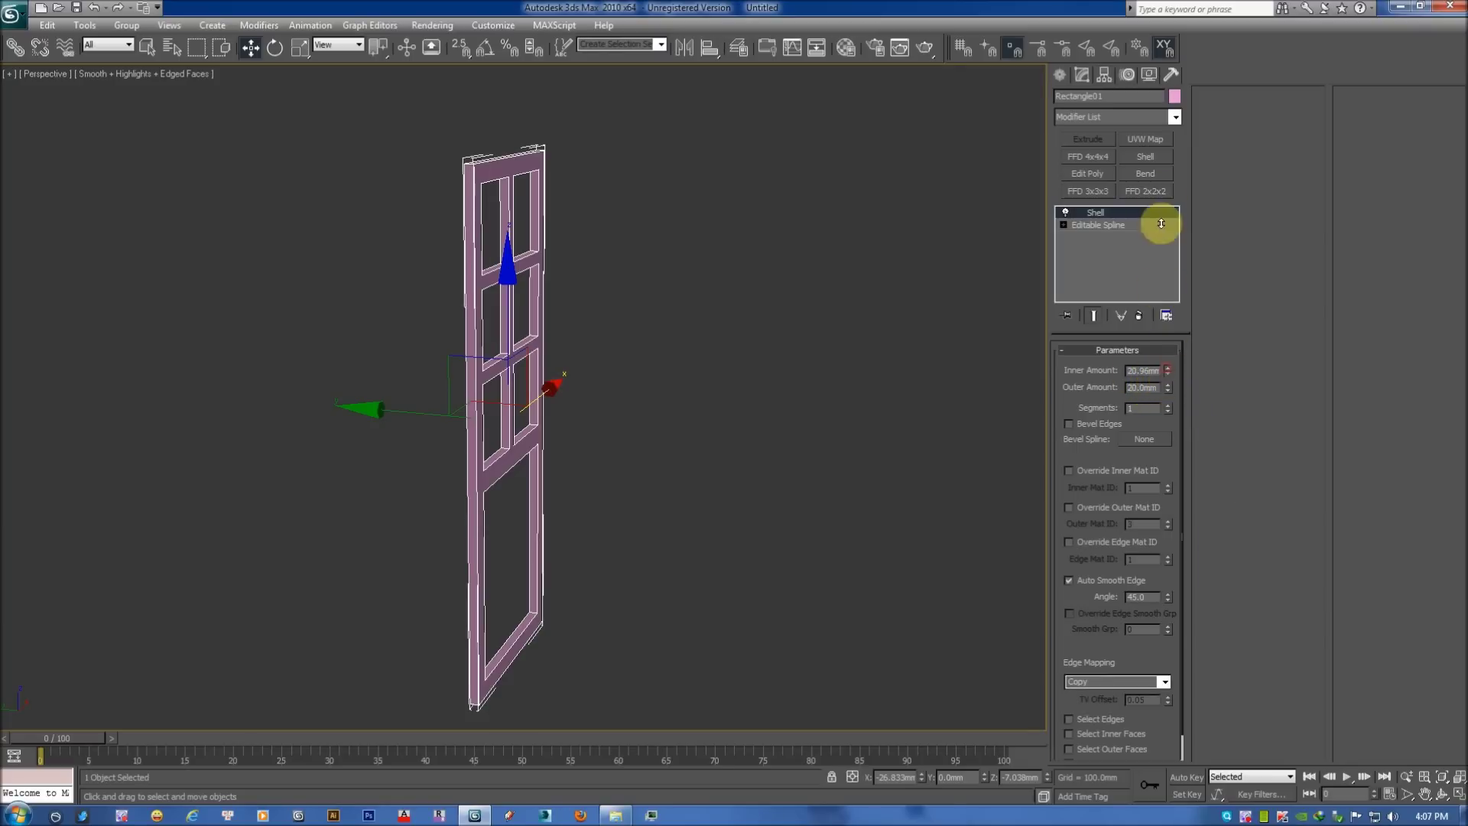
In wireframe Top view, toggle the Shell modifier off and back on to compare thickness.
key(t)
key(z)
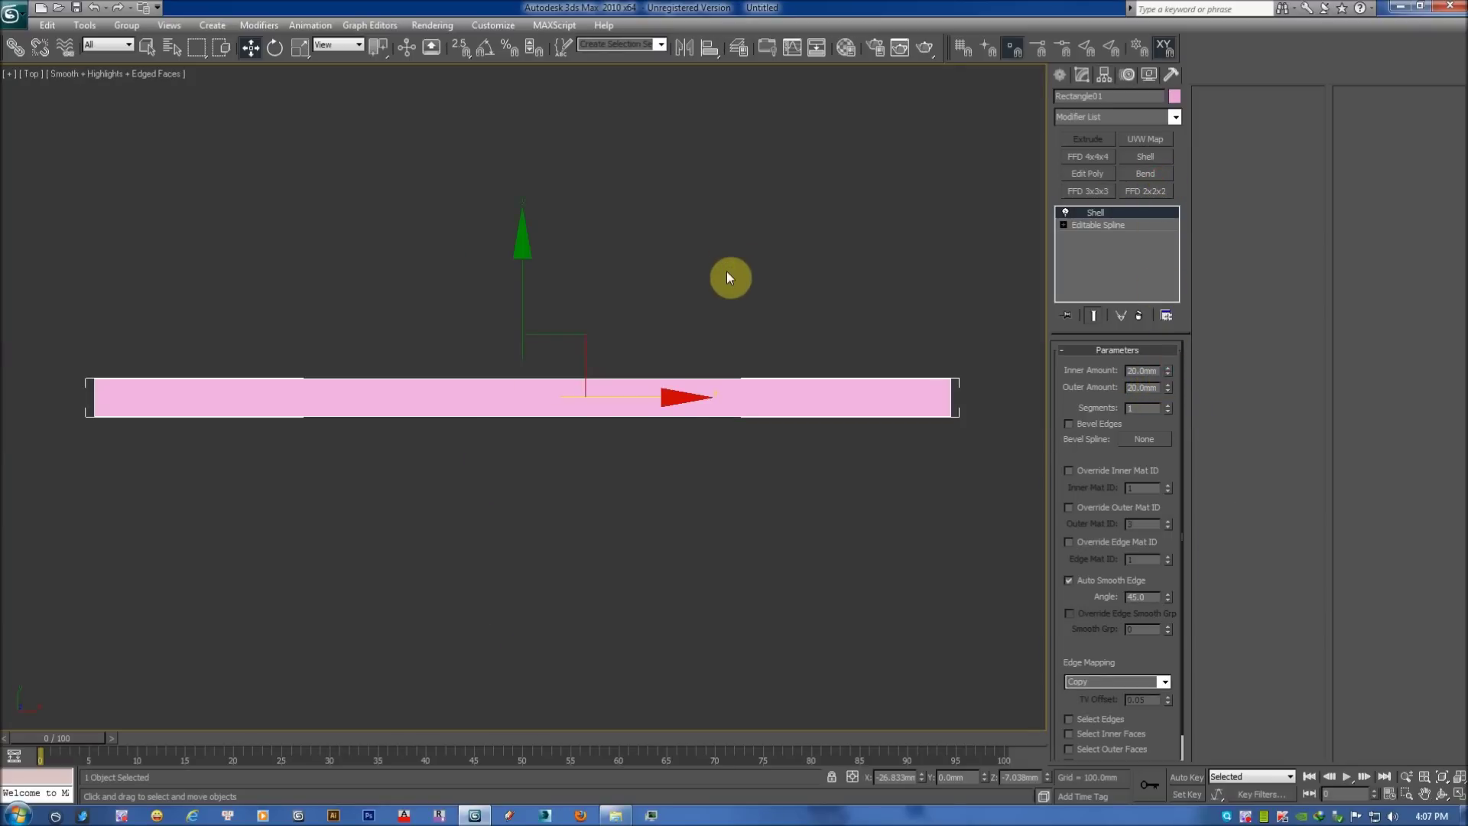
key(F3)
middle_drag(561, 355, 538, 278)
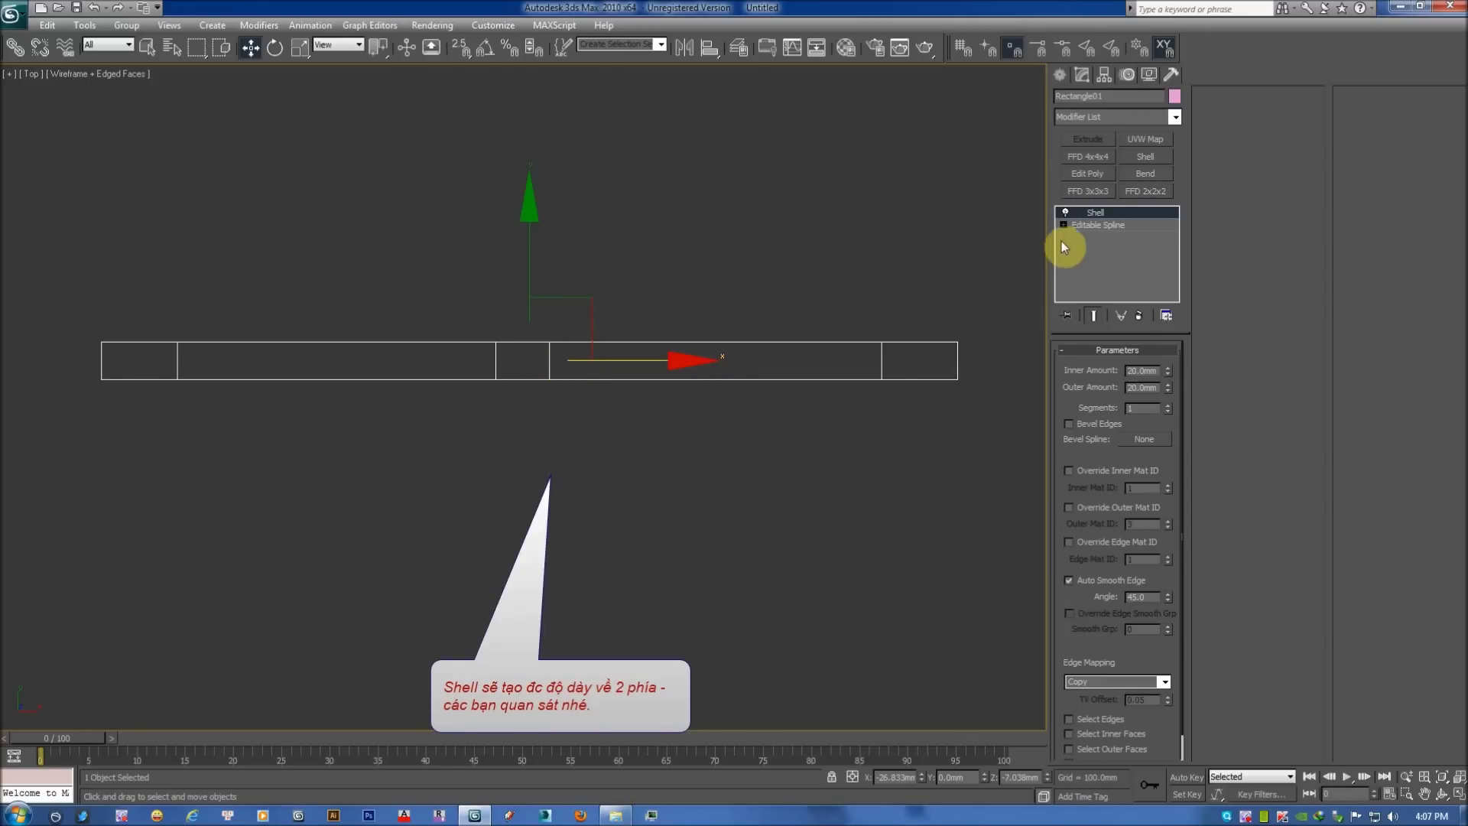
click(1063, 214)
click(1063, 214)
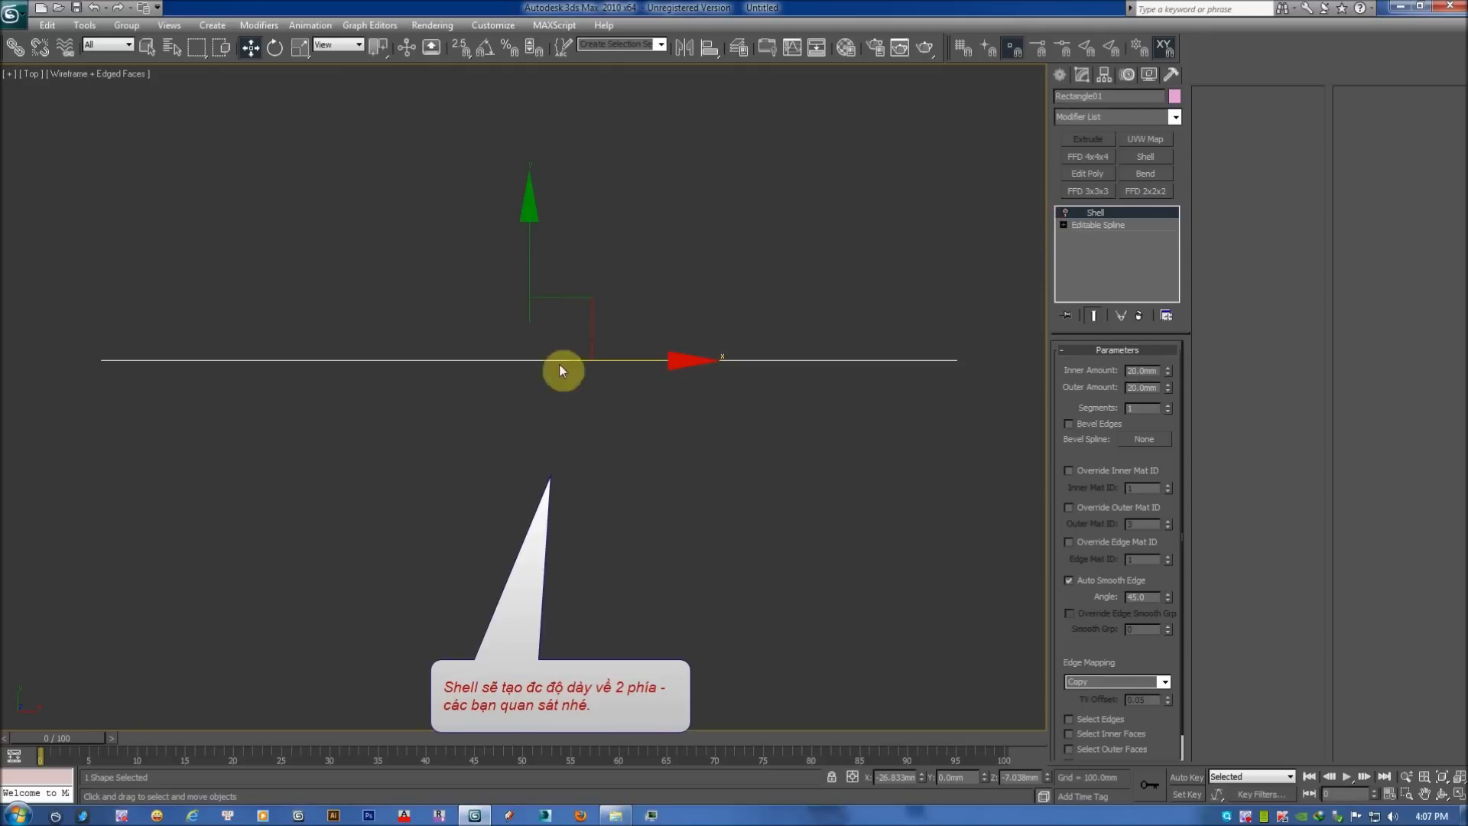
click(1063, 214)
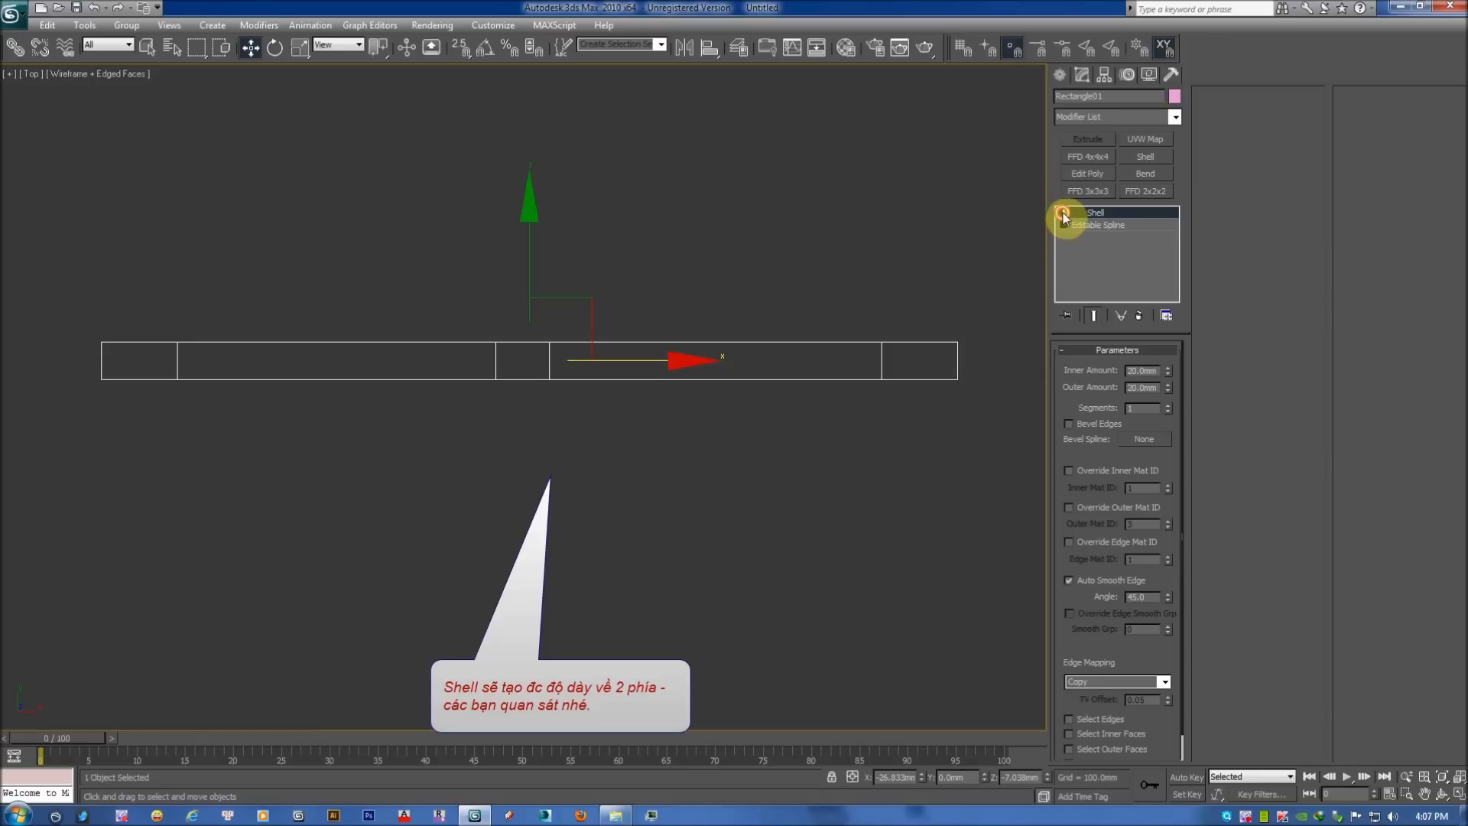
click(1063, 213)
Show the door in Front view as plain wireframe with edged faces turned off.
key(f)
key(F3)
key(F4)
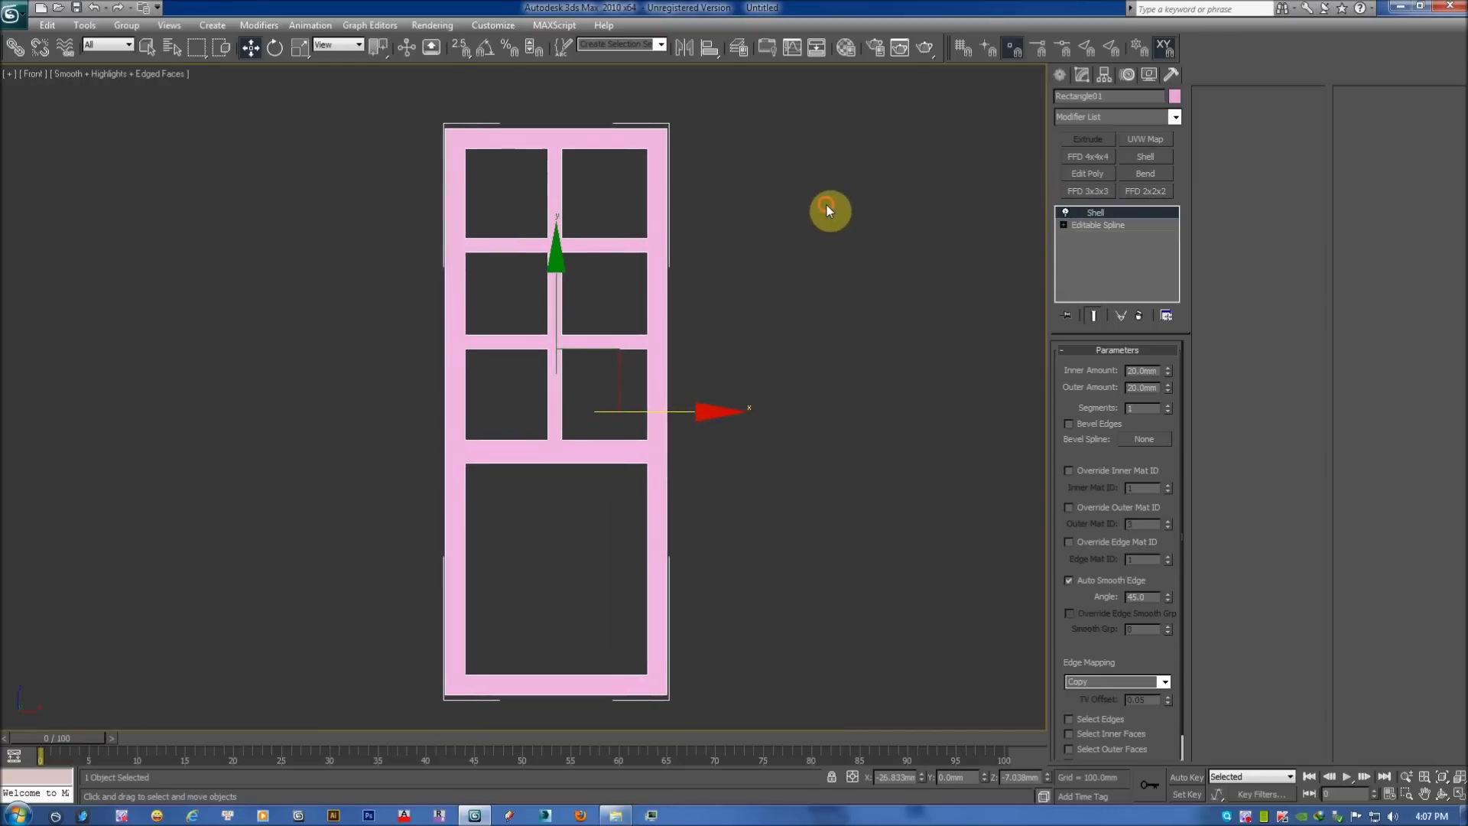
click(672, 214)
click(668, 214)
mouse_move(668, 214)
middle_down()
mouse_move(731, 208)
mouse_move(795, 175)
middle_up()
key(F3)
click(1059, 74)
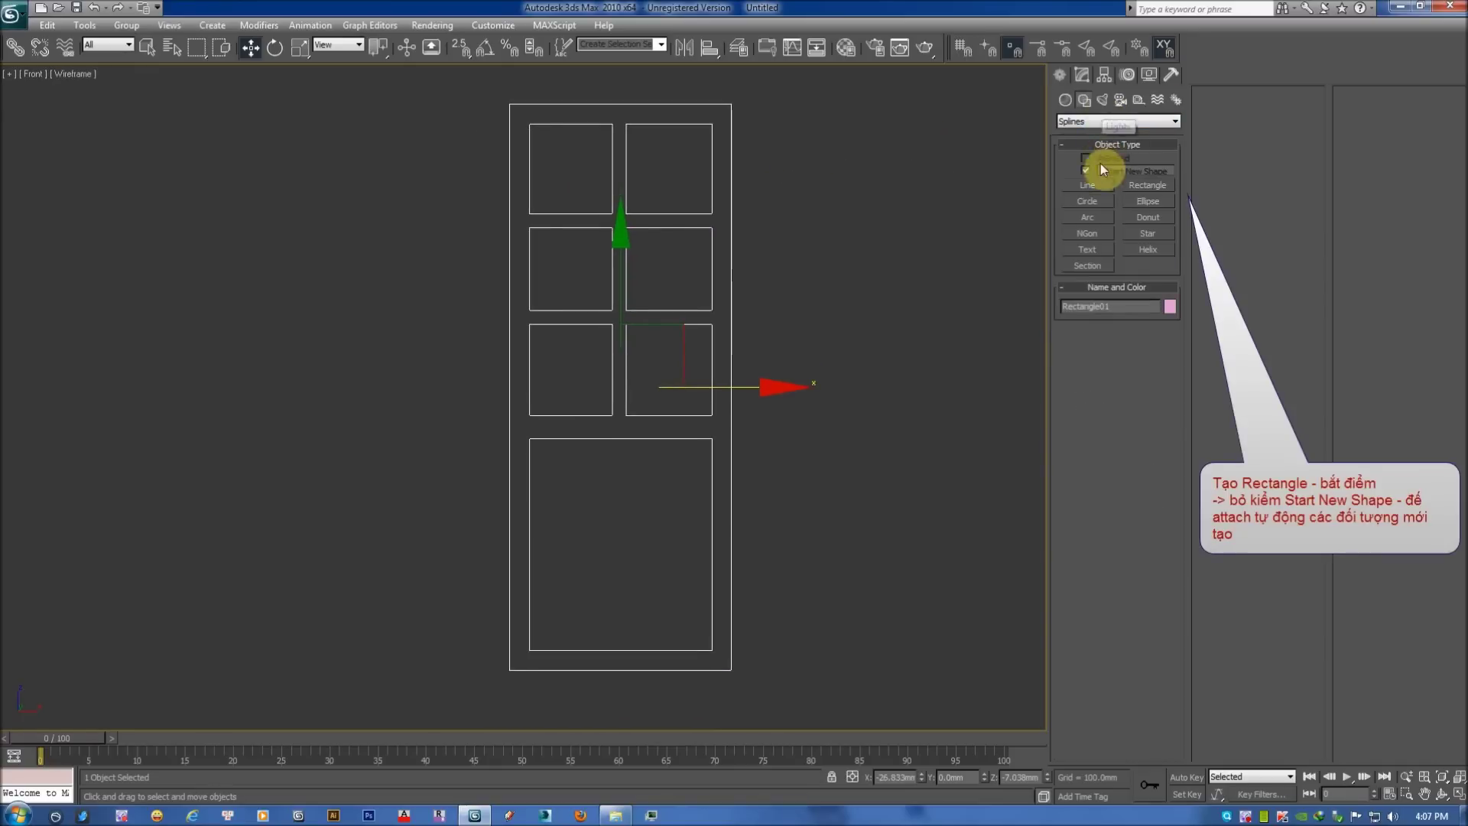
Turn on vertex snapping and trace a rectangle over the door's upper-left panel.
click(1139, 191)
middle_drag(607, 152, 574, 177)
click(461, 47)
drag(497, 149, 571, 229)
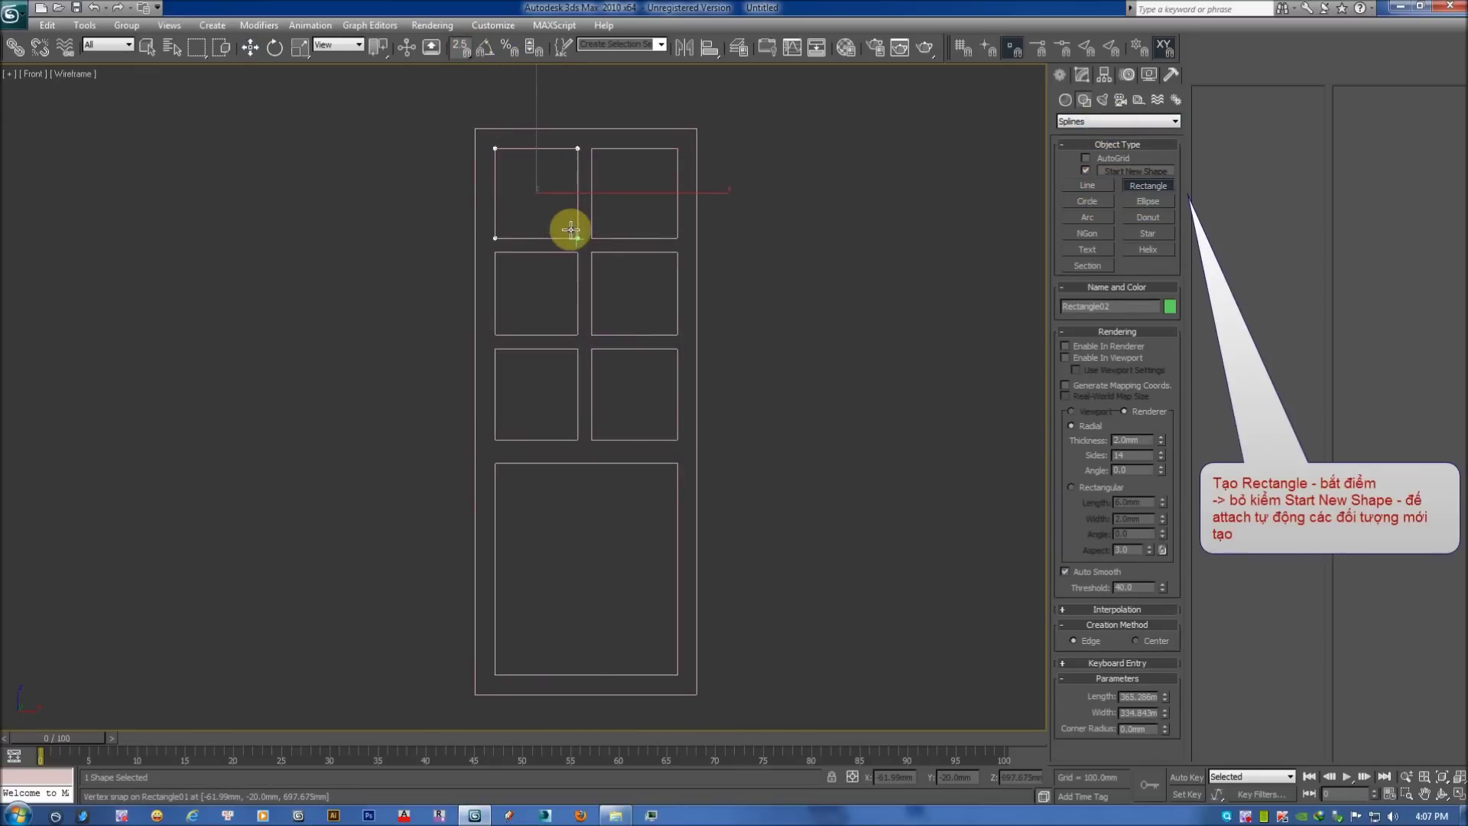
middle_drag(860, 196, 551, 220)
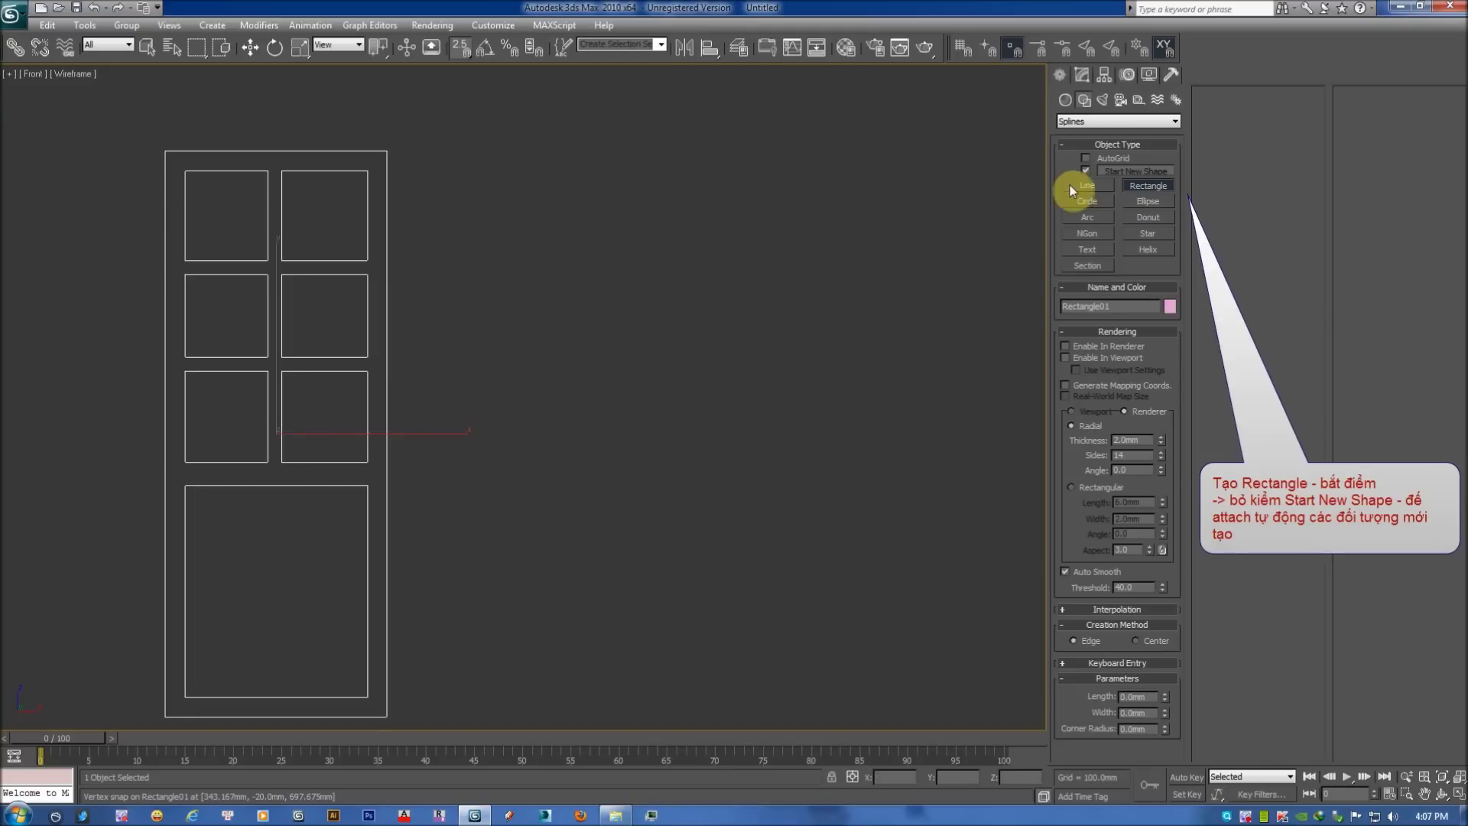
With Start New Shape off, draw eight practice rectangles beside the door as one shape.
click(1085, 170)
mouse_move(763, 193)
mouse_down()
mouse_move(820, 296)
mouse_move(866, 296)
mouse_up()
drag(642, 279, 697, 355)
drag(581, 377, 664, 482)
drag(599, 223, 526, 181)
drag(634, 134, 746, 181)
drag(884, 116, 961, 173)
mouse_move(848, 337)
mouse_down()
mouse_move(902, 413)
mouse_move(929, 418)
mouse_up()
drag(753, 380, 782, 415)
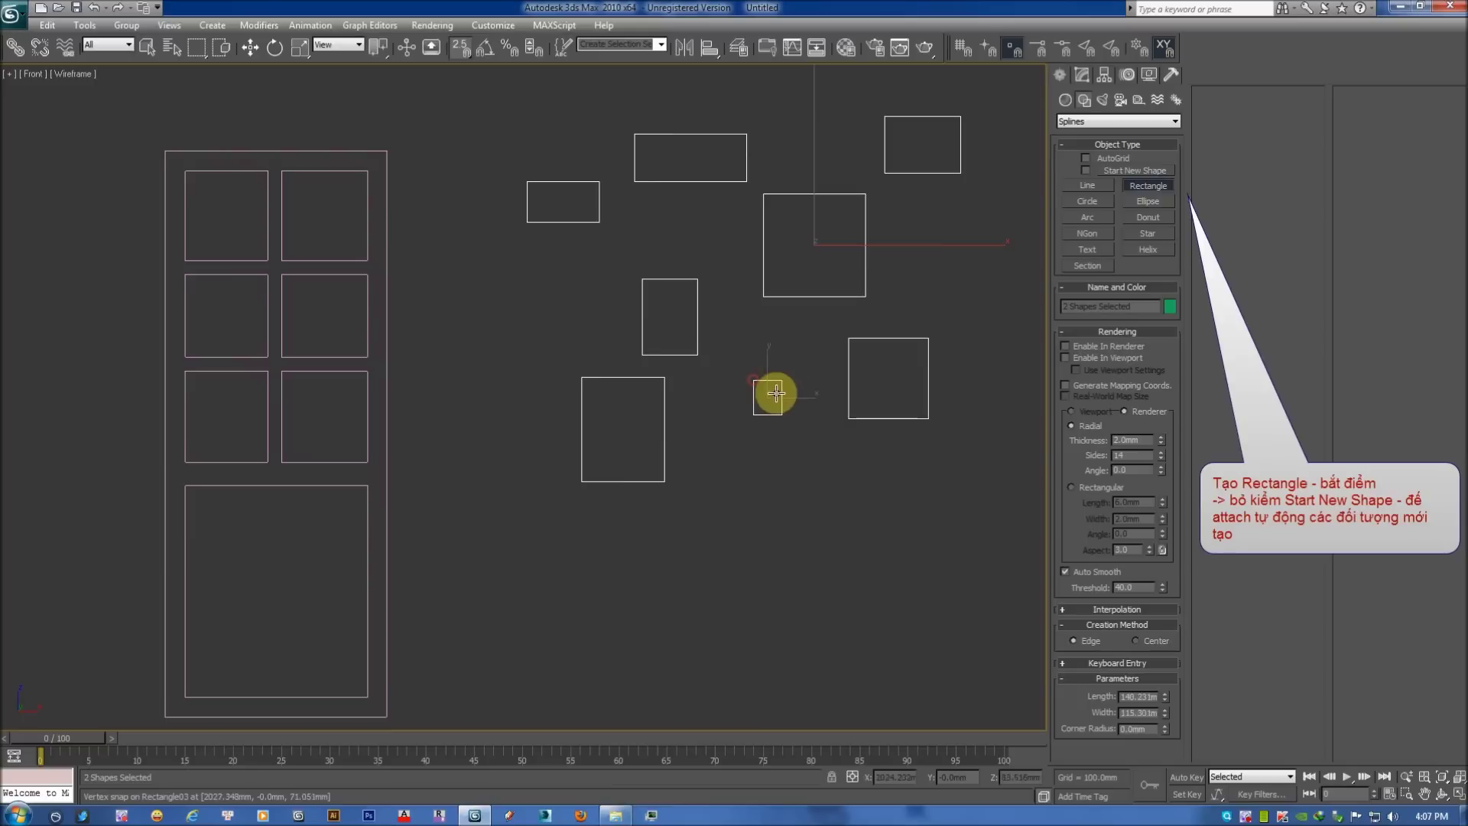
right_click(774, 393)
Select and deselect the combined practice rectangles to check they form one shape.
click(975, 252)
click(863, 246)
click(960, 207)
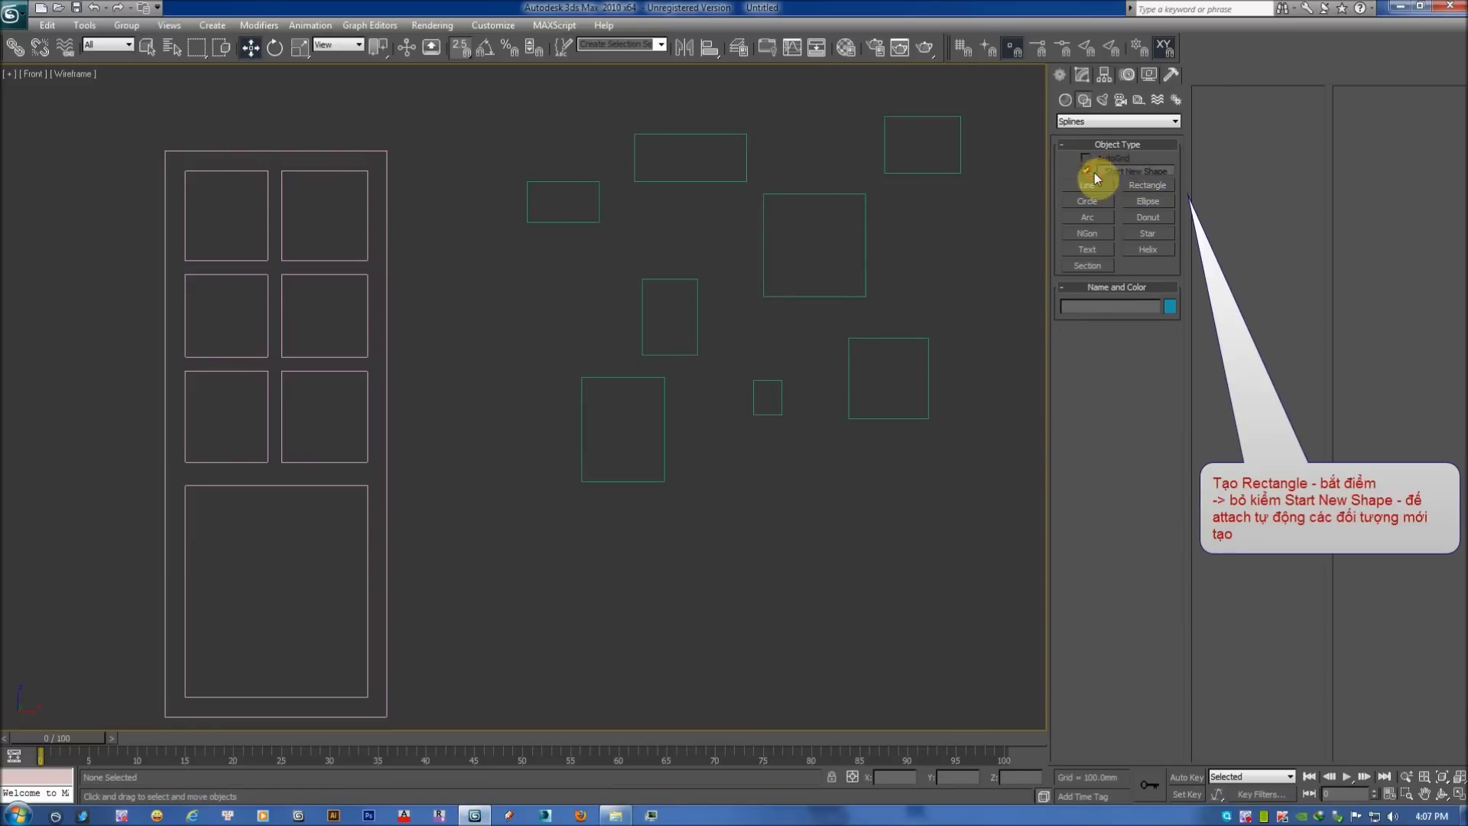
click(950, 172)
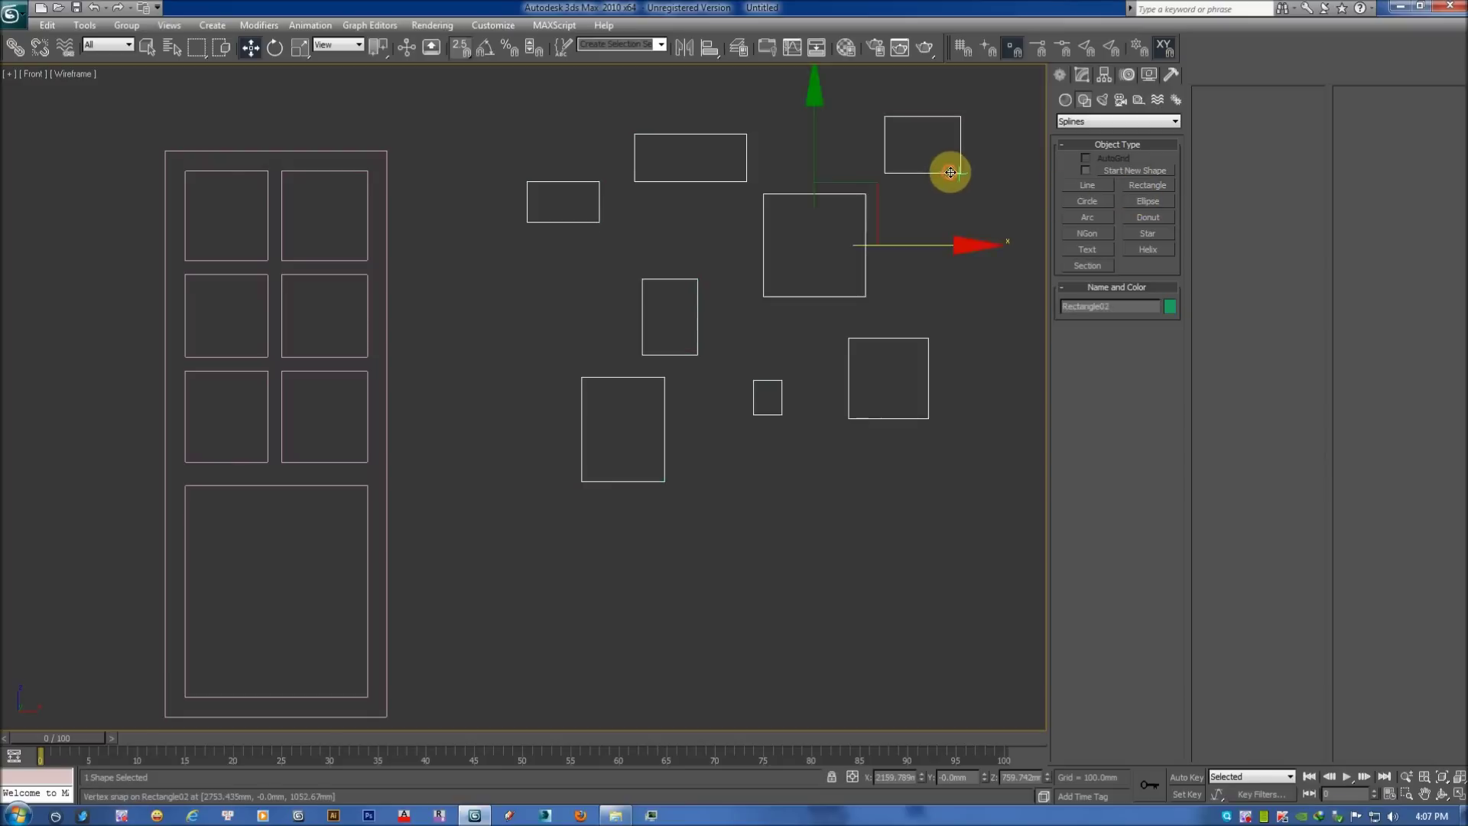
Delete the practice rectangles and bring the door panels into close view.
key(Delete)
click(1139, 186)
middle_drag(780, 275, 875, 252)
mouse_move(423, 161)
middle_down()
mouse_move(462, 171)
mouse_move(537, 130)
middle_up()
scroll(536, 130, up, 2)
middle_drag(512, 187, 491, 131)
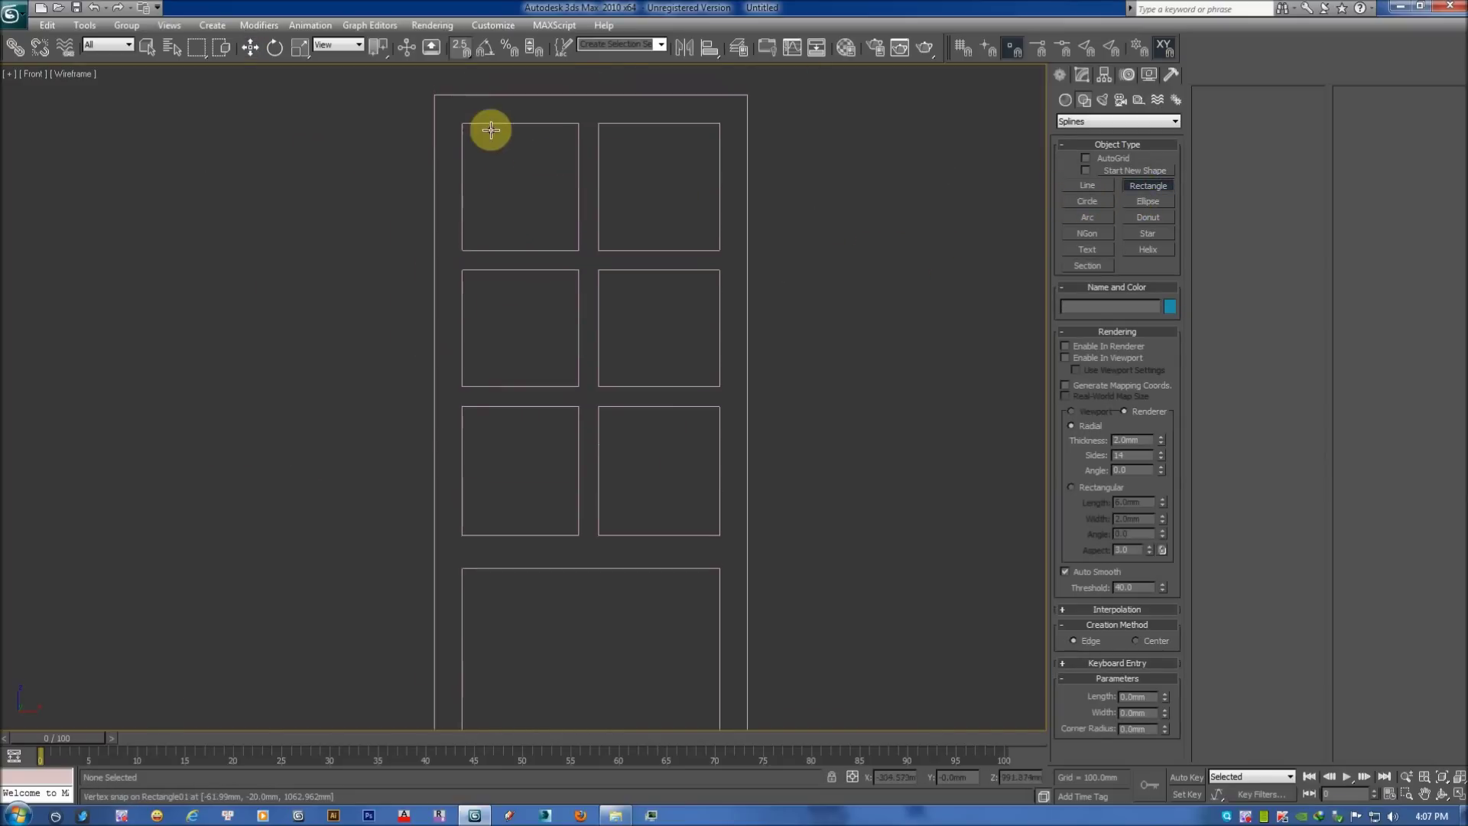
Trace snapped rectangles over each door panel, from the top pair down to the large bottom panel.
drag(481, 122, 576, 243)
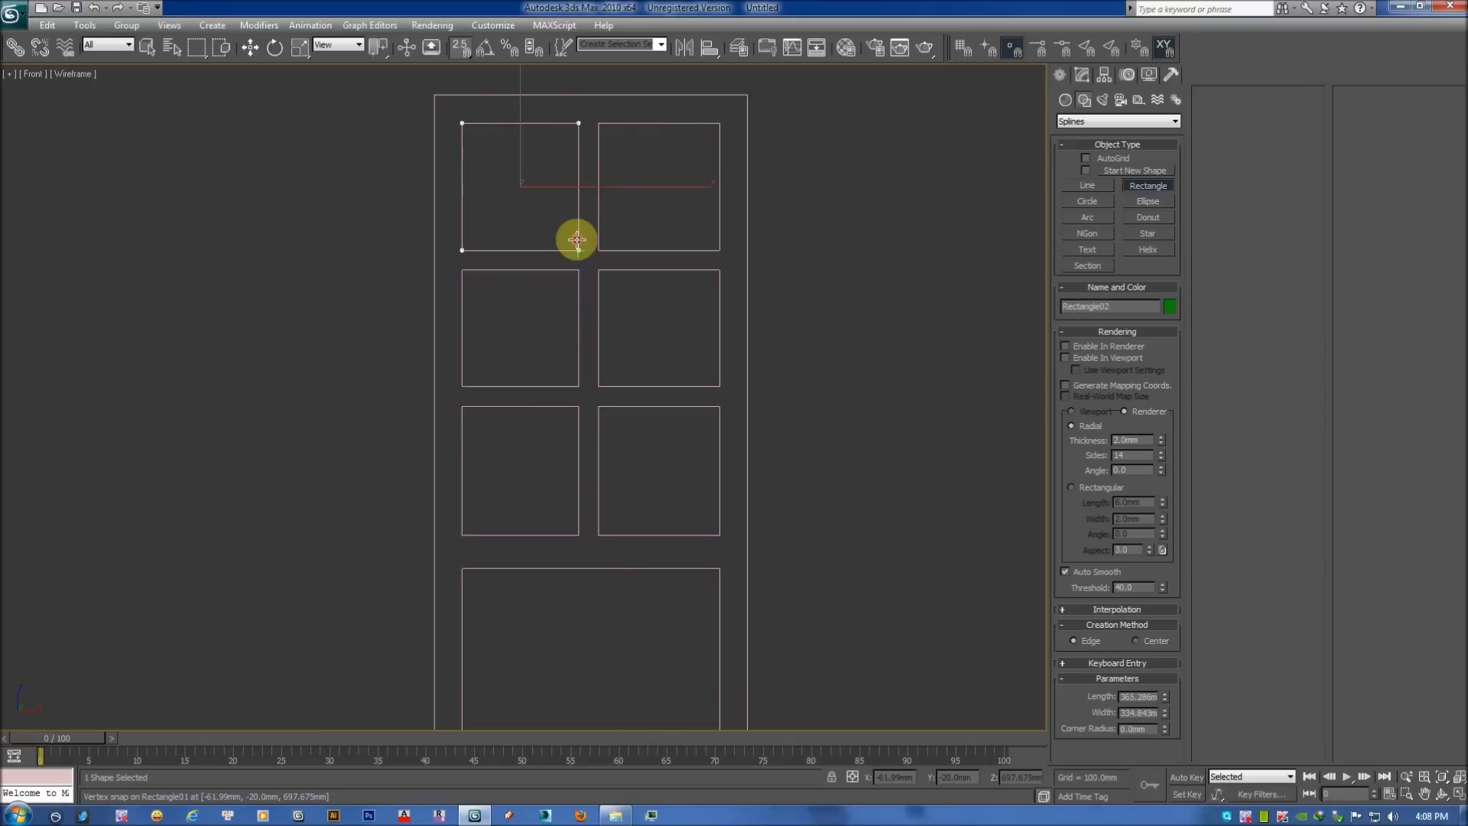
mouse_move(606, 135)
mouse_down()
mouse_move(693, 246)
mouse_move(719, 250)
mouse_up()
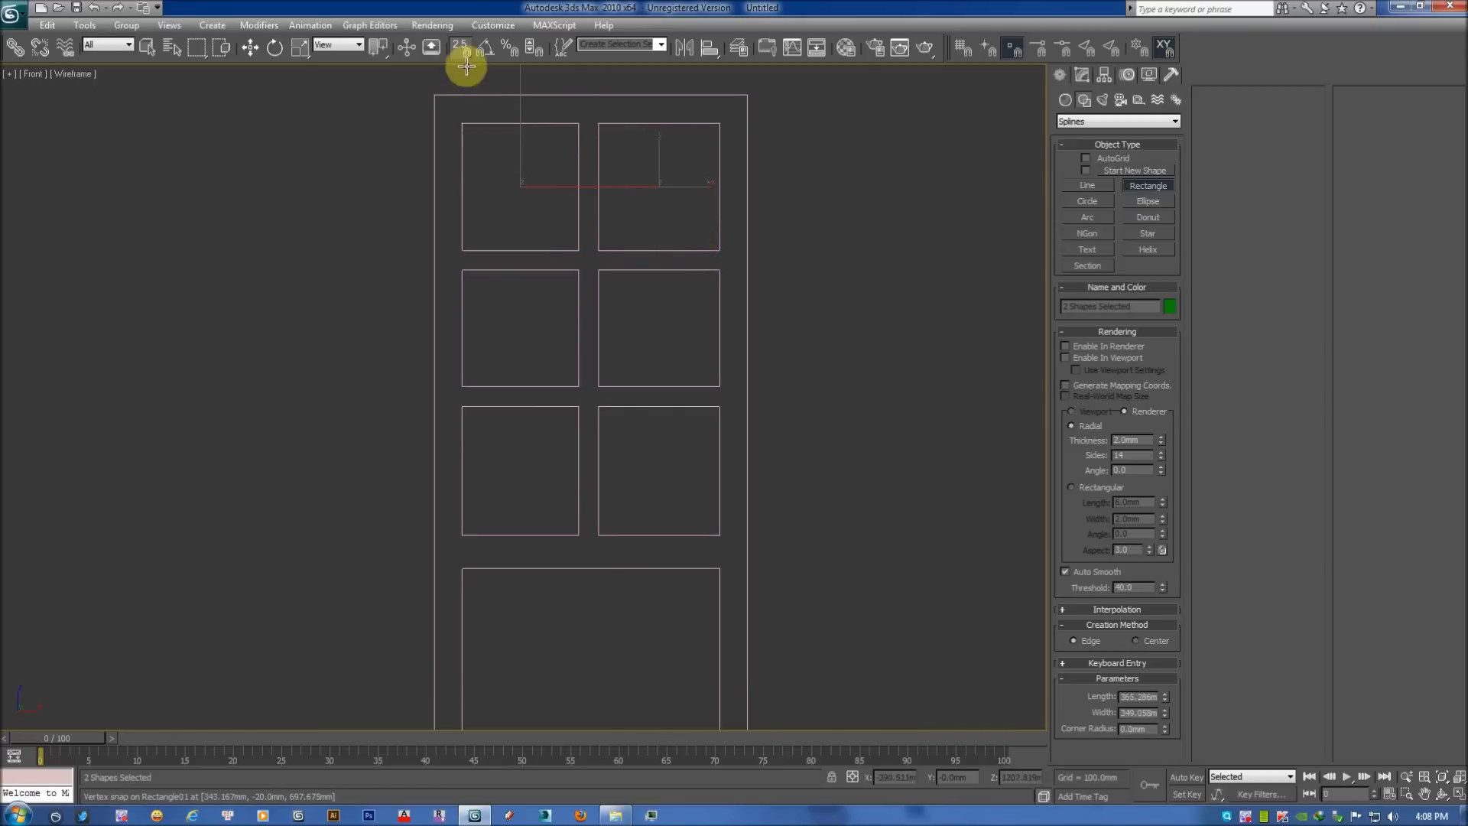
drag(497, 277, 579, 386)
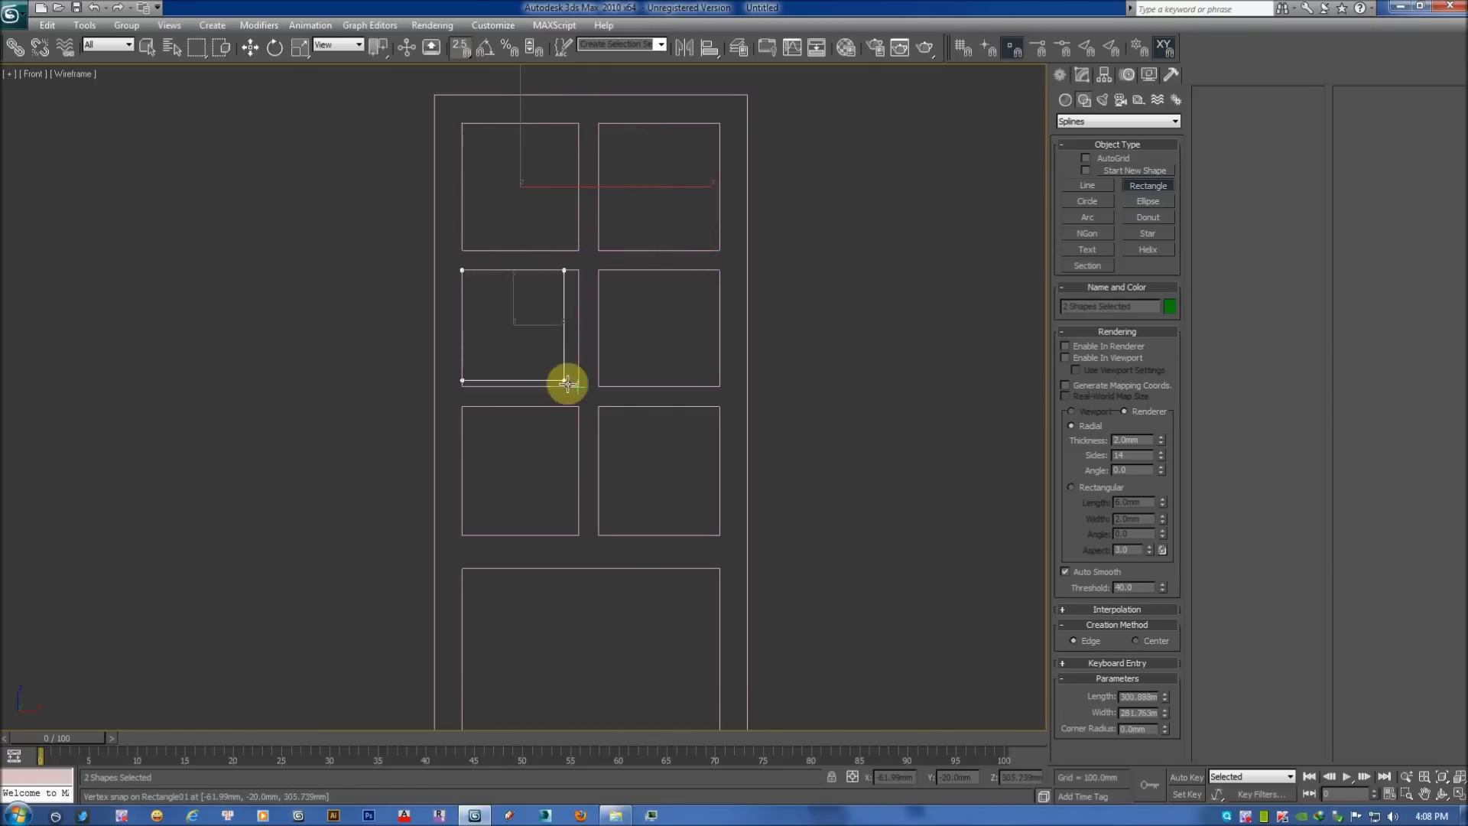
mouse_move(603, 286)
mouse_down()
mouse_move(694, 384)
mouse_move(616, 417)
mouse_move(719, 534)
mouse_up()
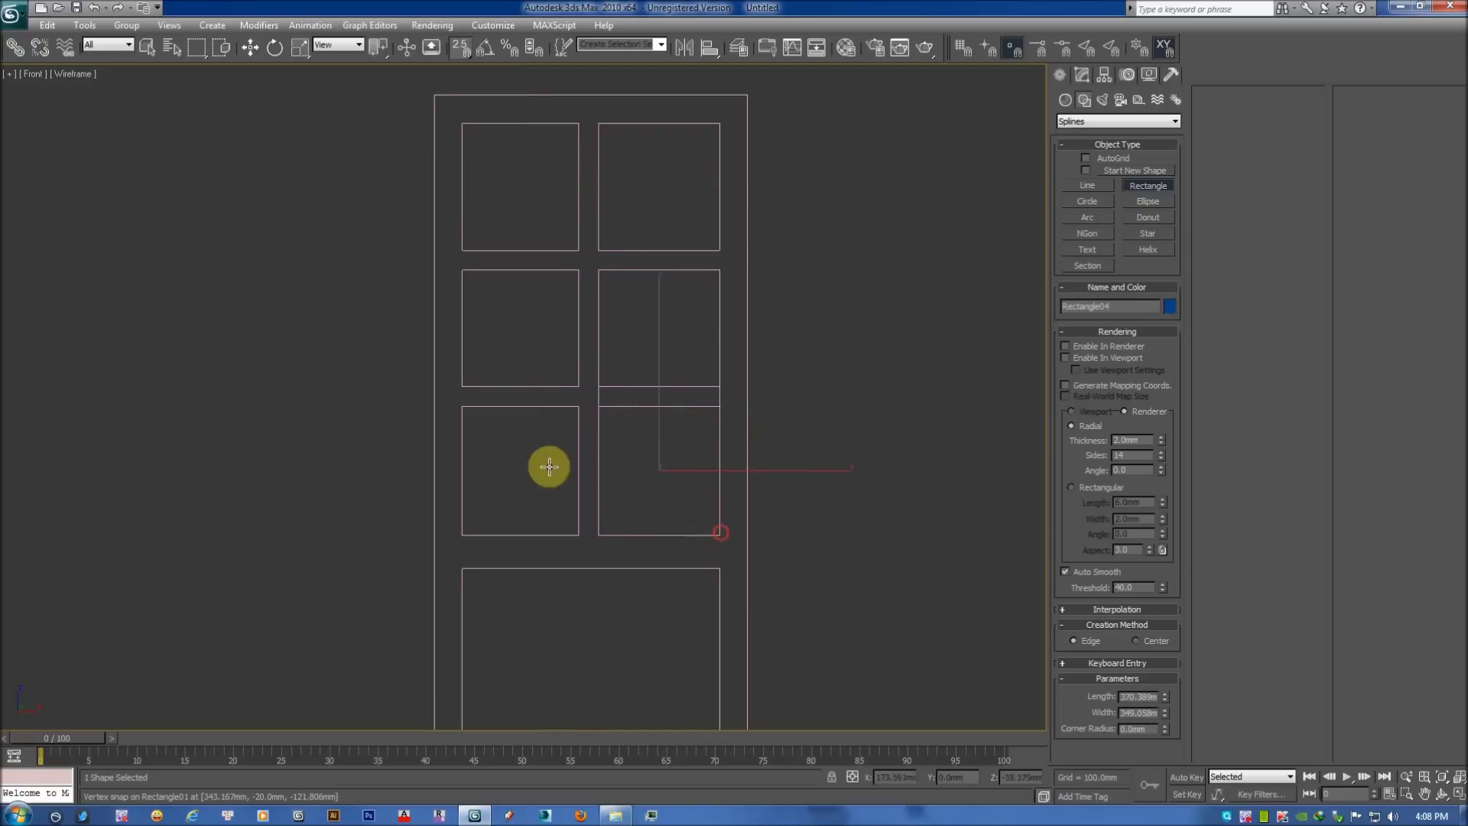
drag(474, 418, 578, 535)
middle_drag(603, 564, 517, 393)
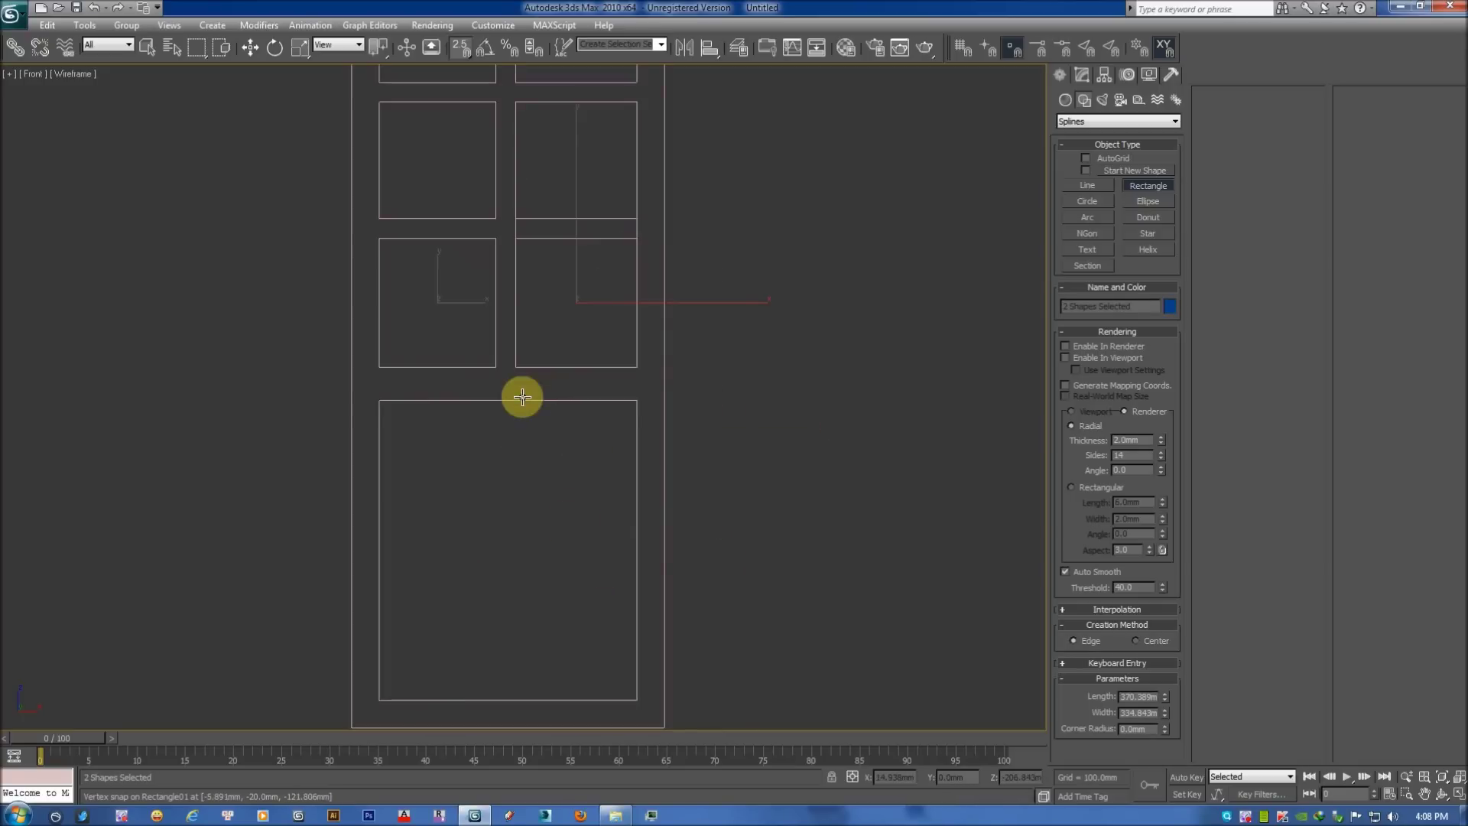
mouse_move(379, 400)
mouse_down()
mouse_move(609, 639)
mouse_move(637, 700)
mouse_up()
right_click(806, 525)
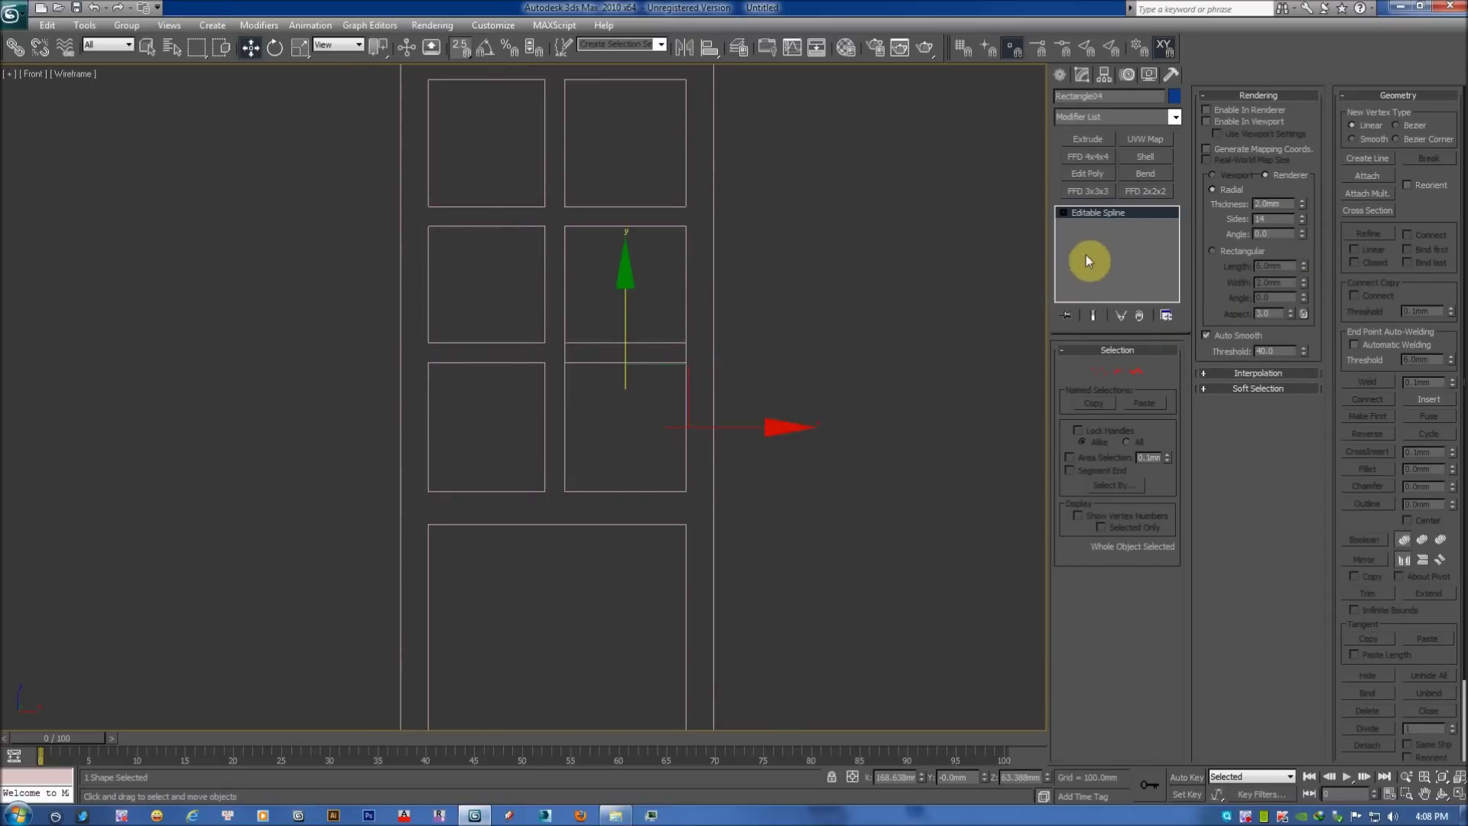
Move the misaligned bottom edge of a panel rectangle up and snap it onto the panel corner.
click(1118, 372)
scroll(722, 386, up, 2)
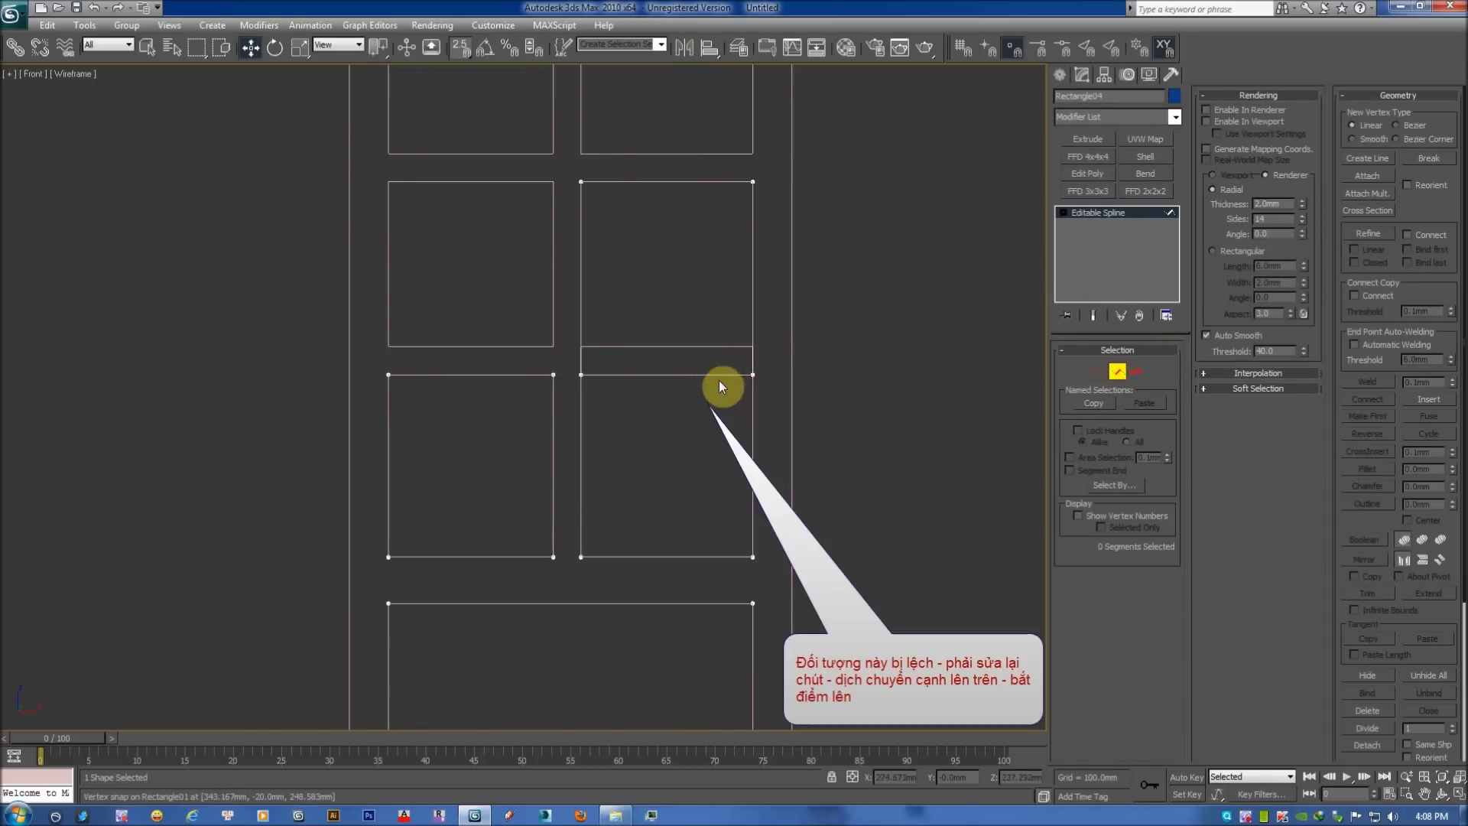
click(714, 375)
mouse_move(679, 314)
mouse_down()
mouse_move(688, 297)
mouse_move(727, 337)
mouse_up()
middle_drag(727, 337, 642, 340)
drag(642, 340, 648, 356)
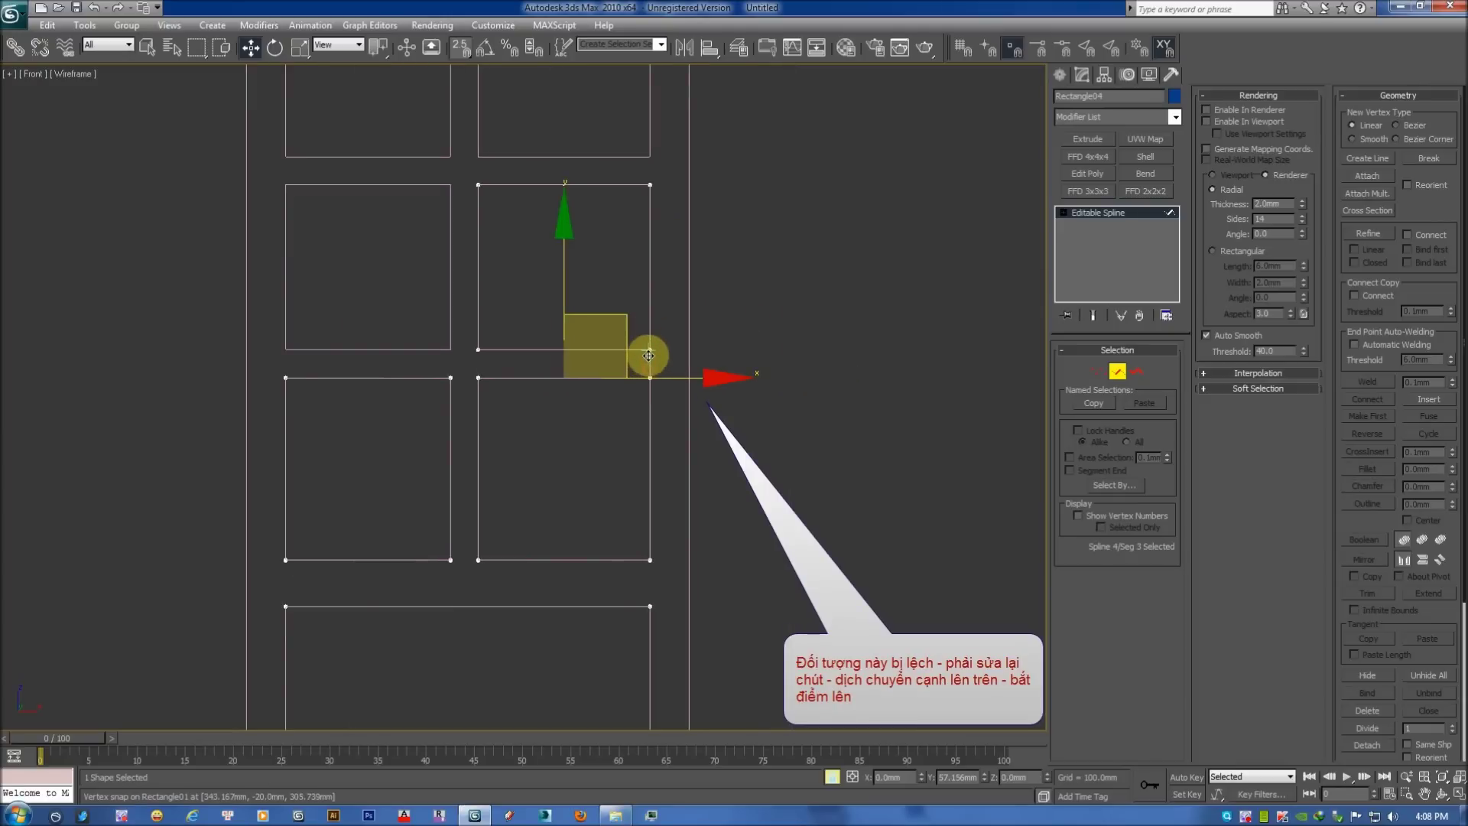
scroll(846, 298, down, 3)
key(ctrl+b)
Give all seven panel splines a 30 mm outline.
mouse_move(999, 405)
middle_down()
mouse_move(806, 353)
mouse_move(869, 340)
middle_up()
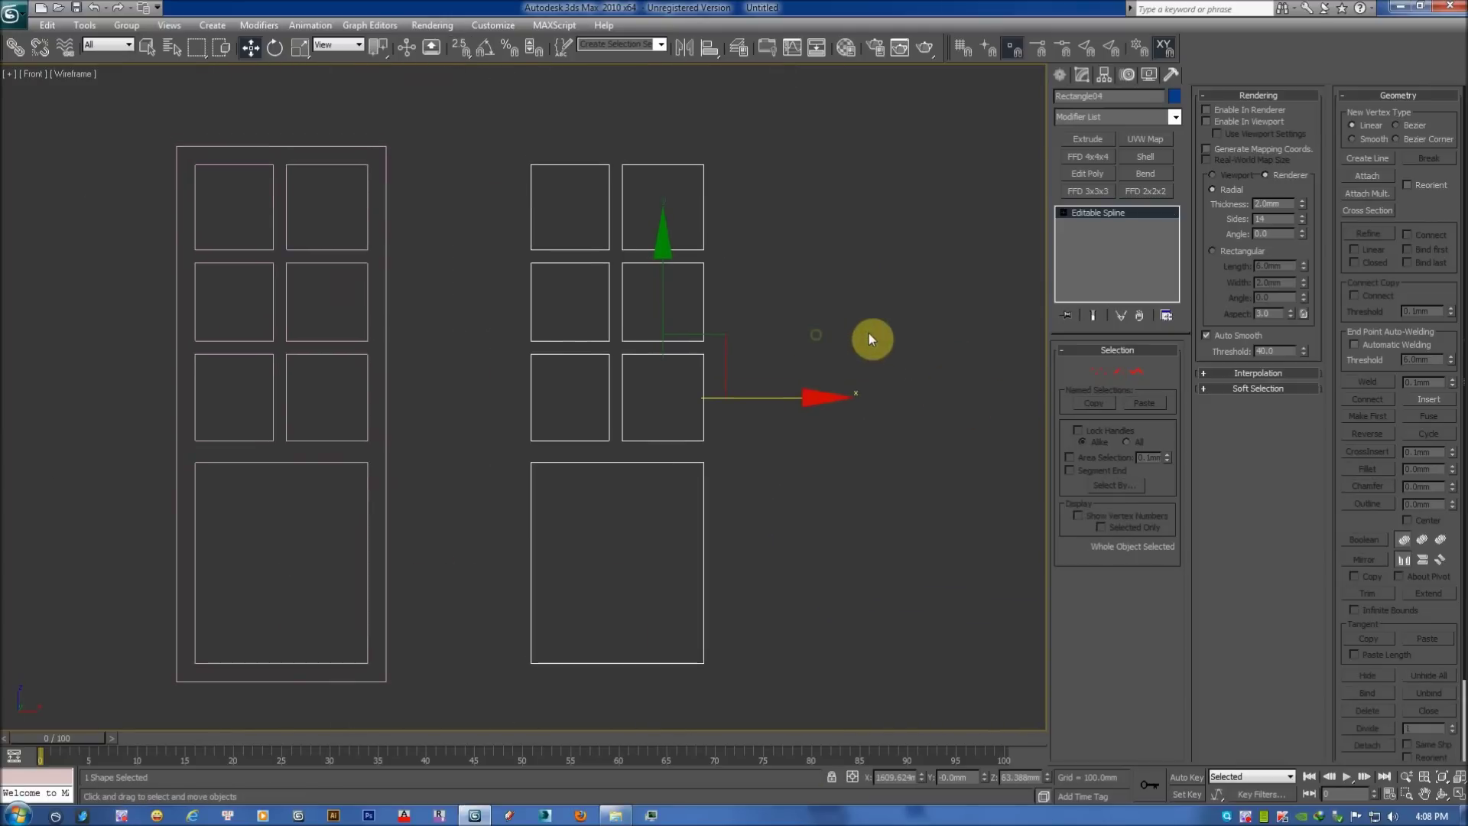
click(1132, 373)
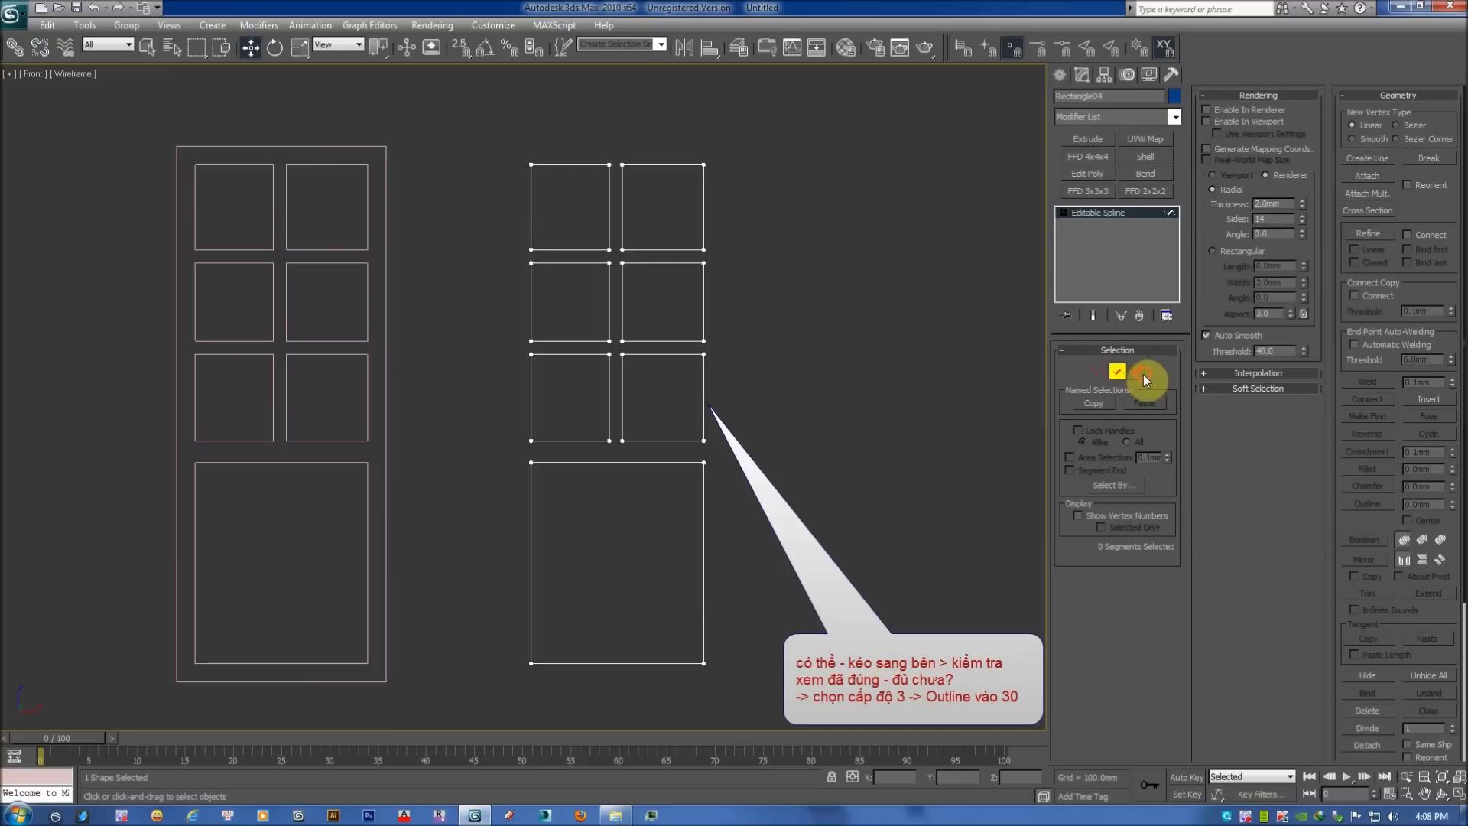
drag(767, 233, 530, 581)
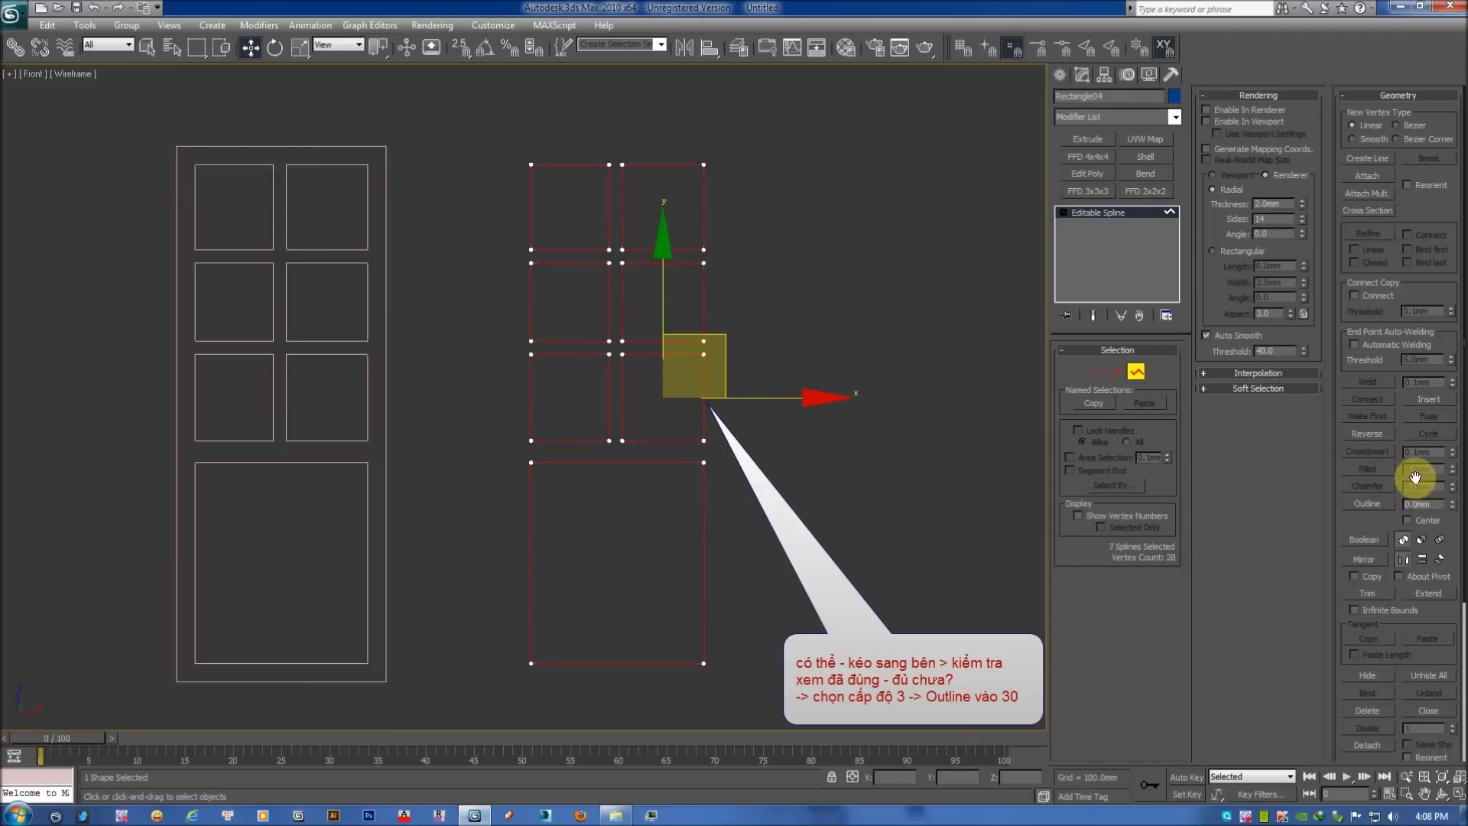
text(30)
key(Return)
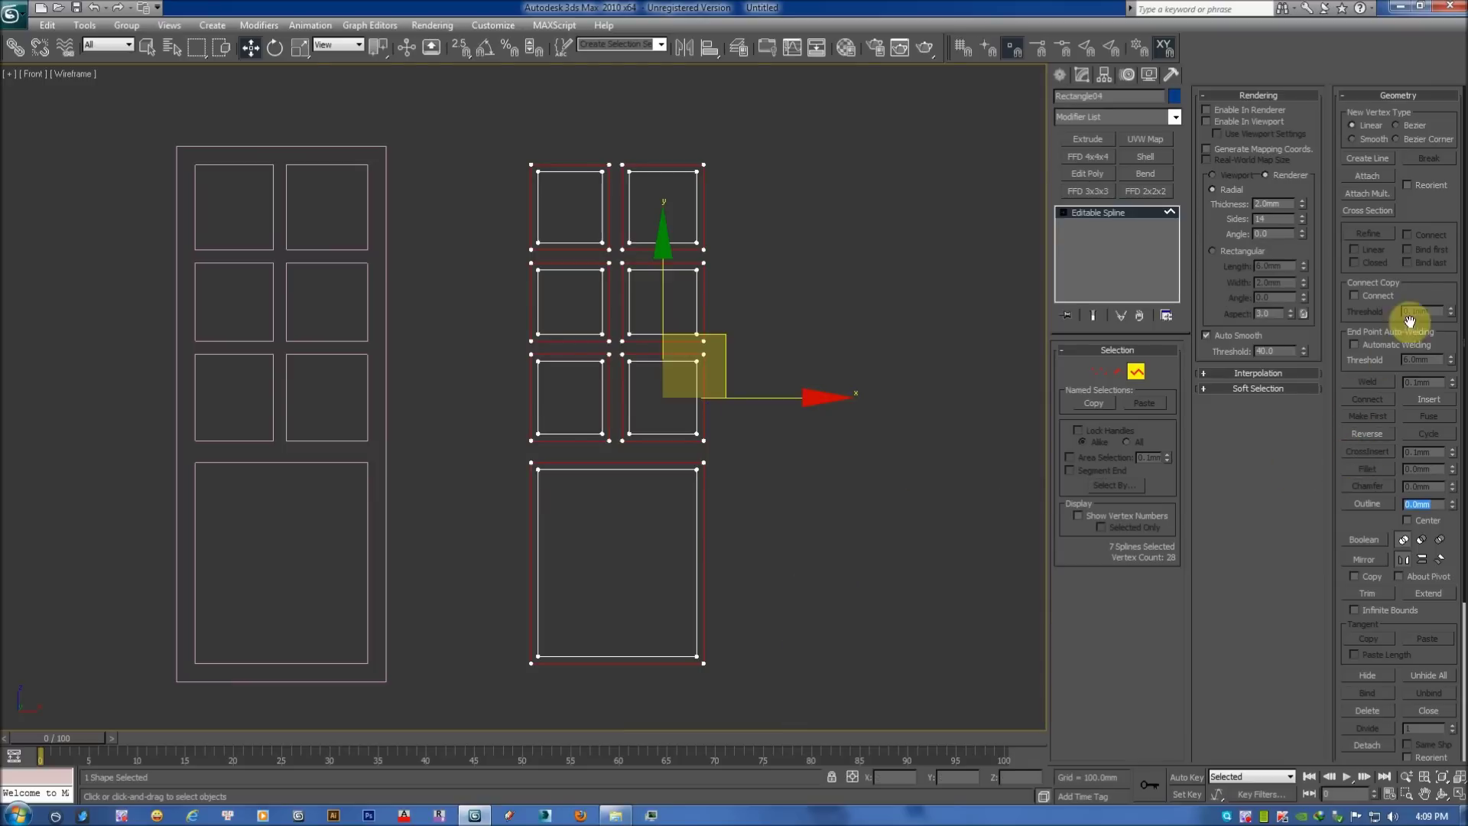
drag(1408, 320, 1386, 196)
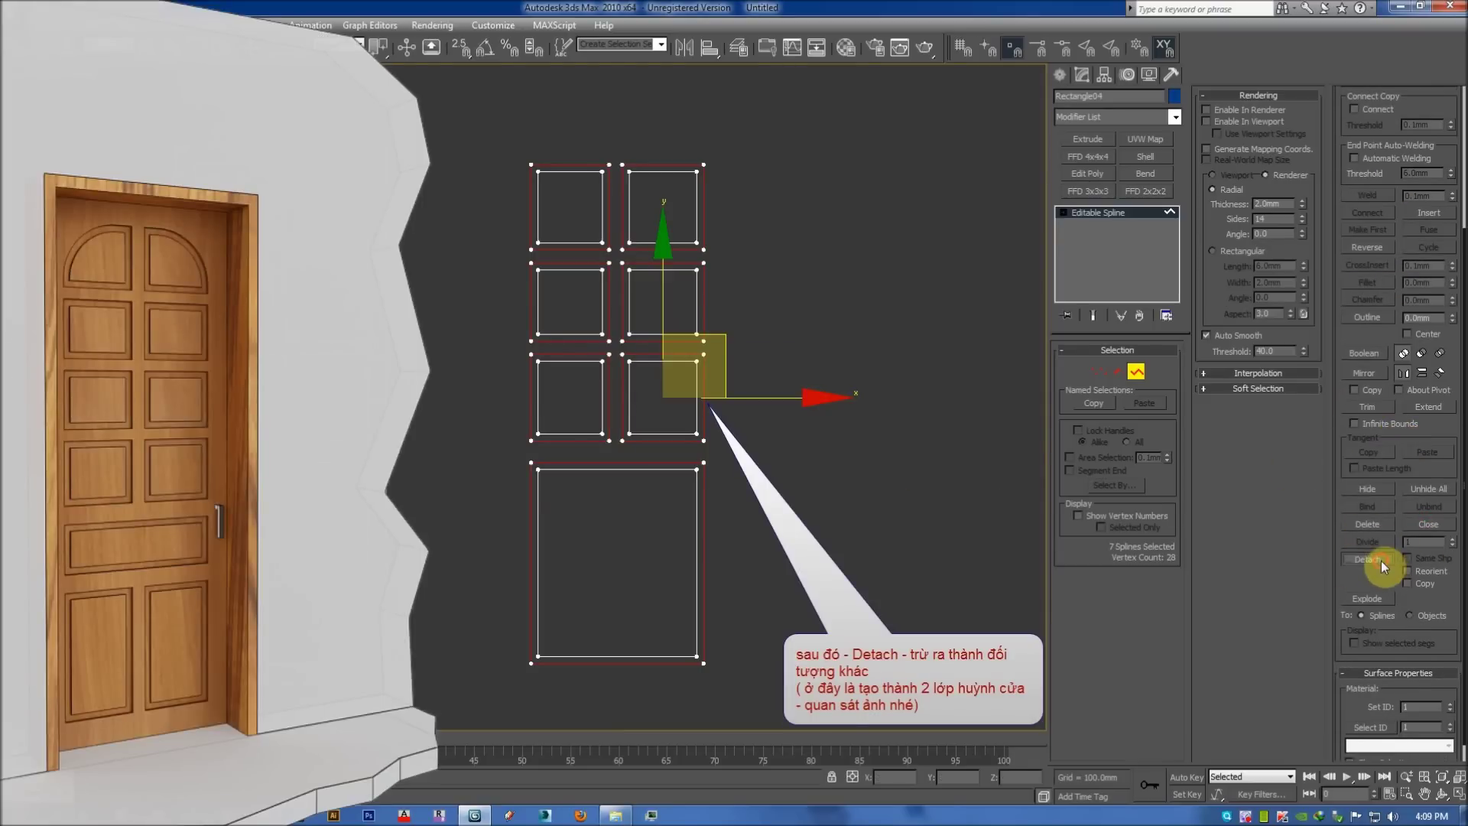
Detach the selected outline splines as a separate shape named Shape01.
click(1380, 561)
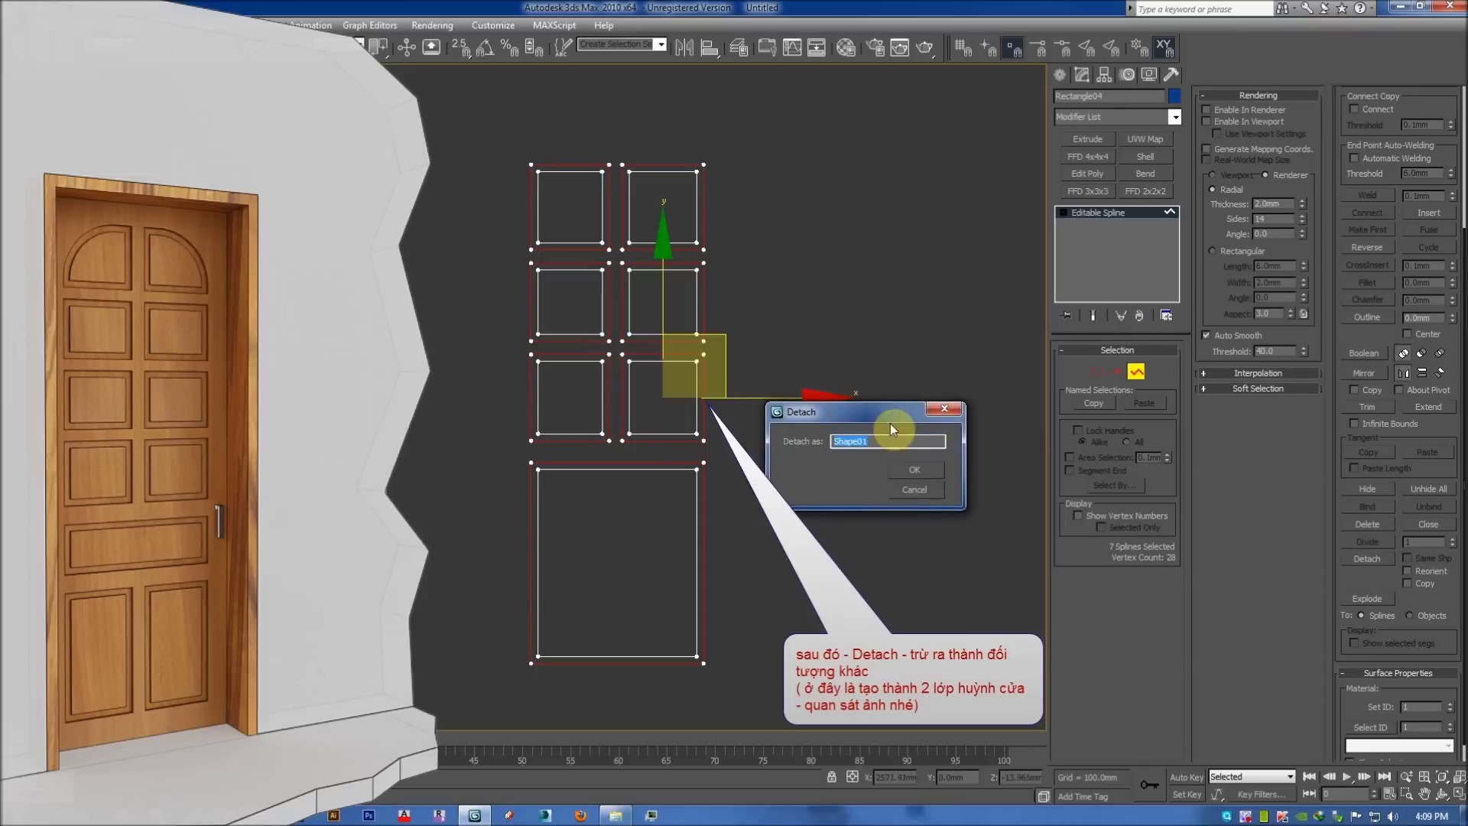
click(918, 481)
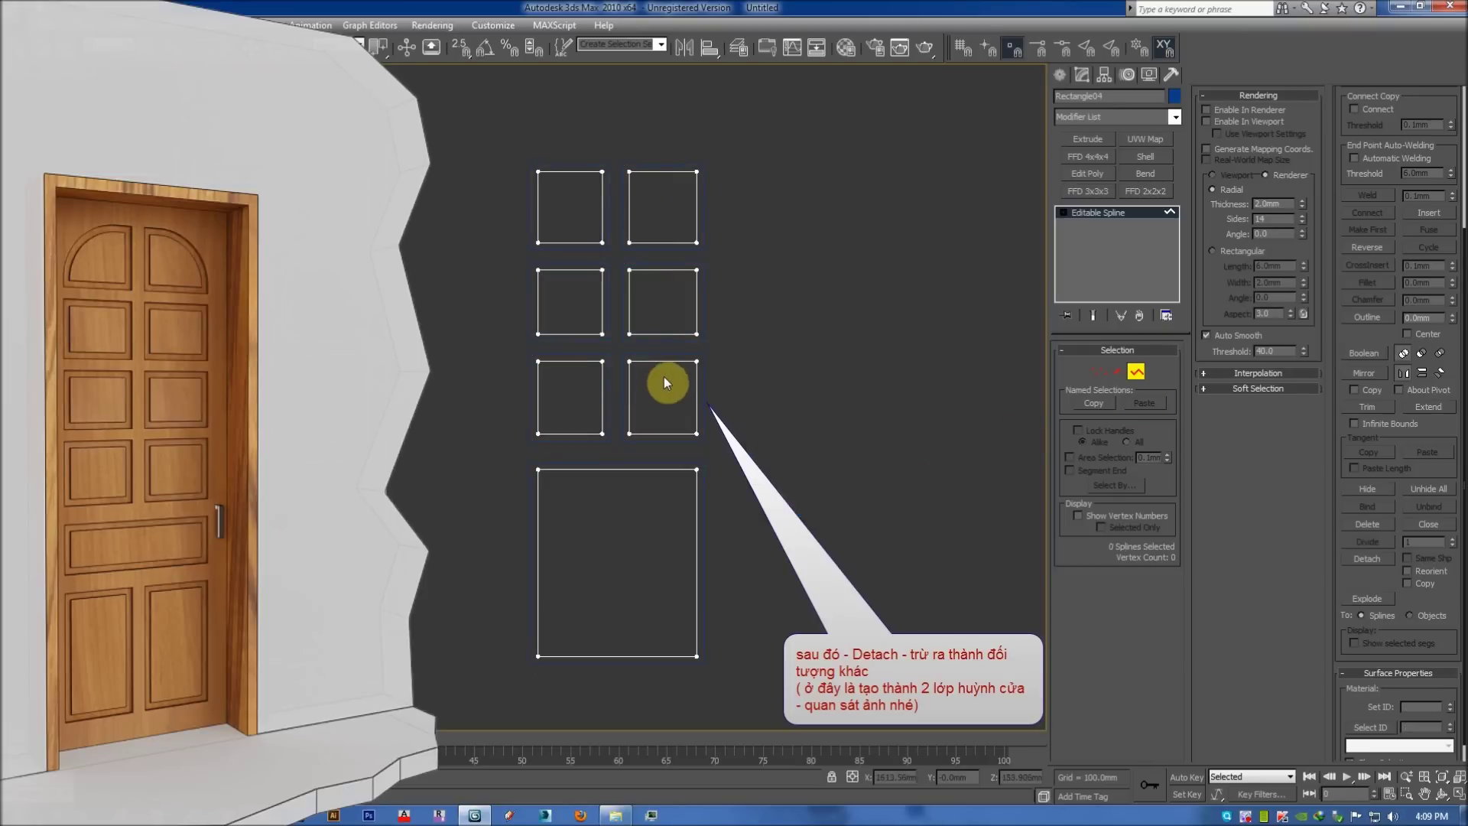
click(1136, 373)
click(688, 357)
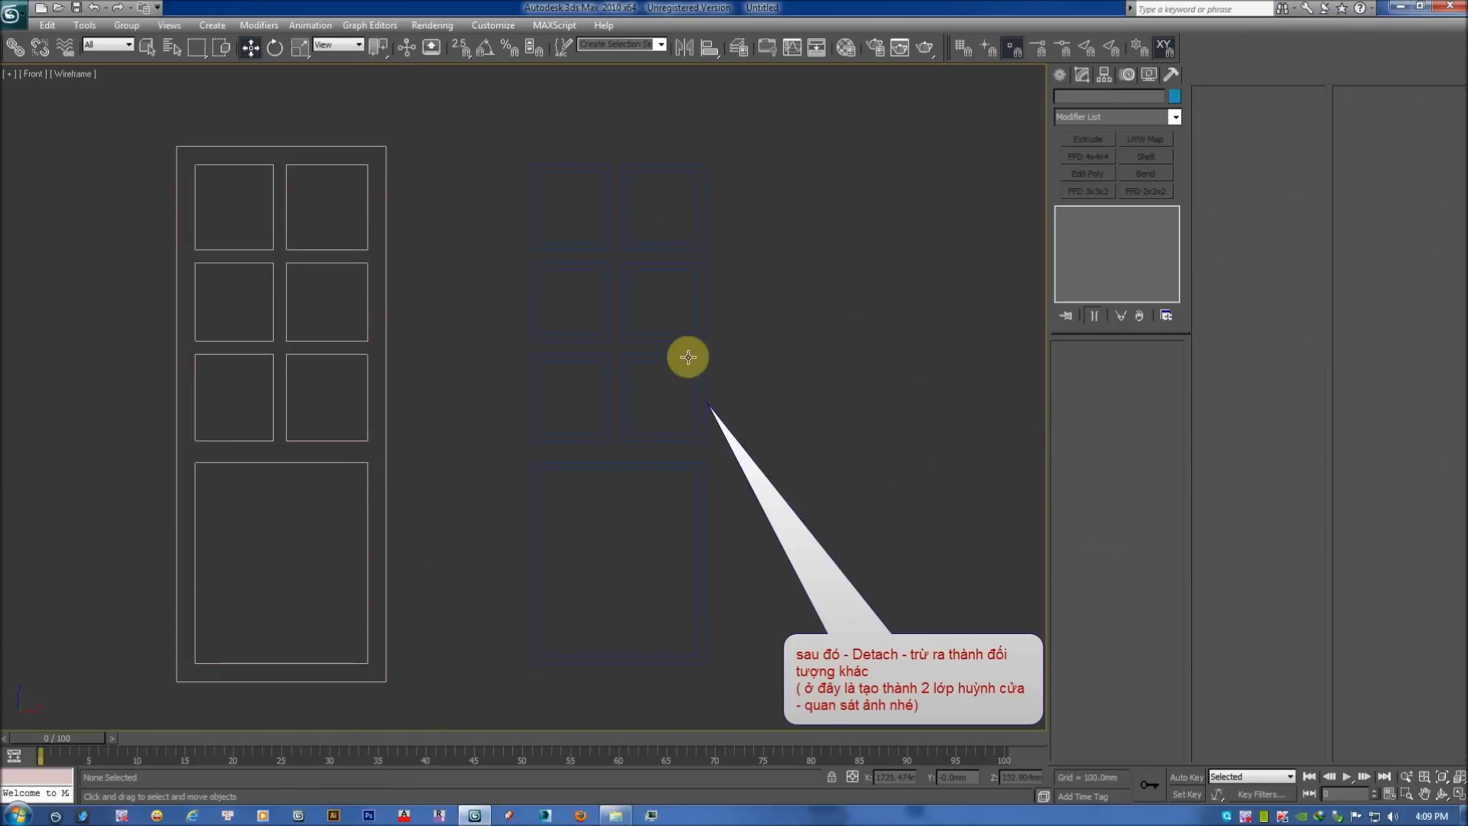
Add a Shell modifier to the detached Shape01 panel outlines.
click(684, 353)
scroll(682, 289, up, 2)
scroll(734, 331, up, 1)
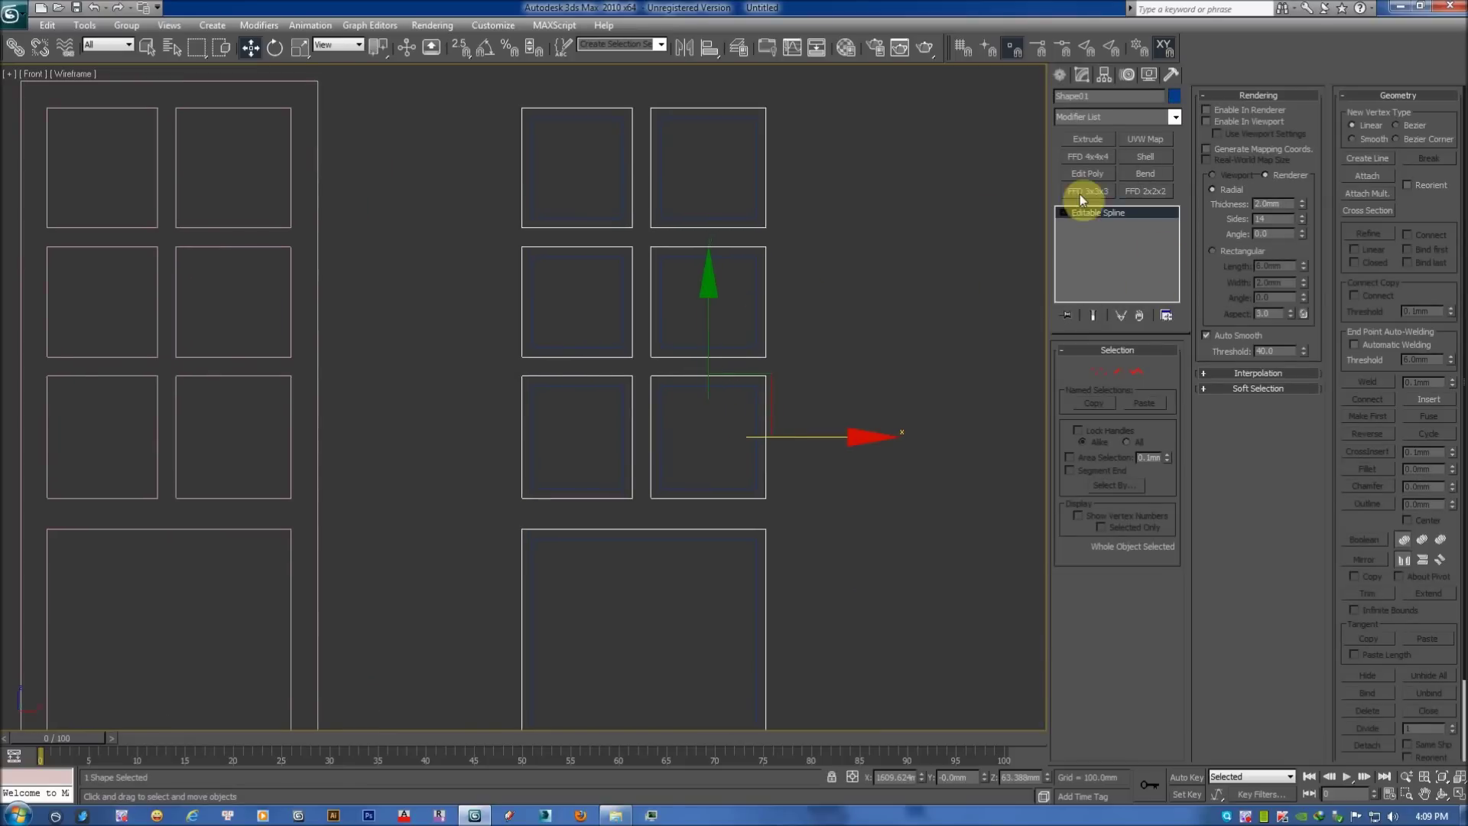
click(1108, 121)
key(s)
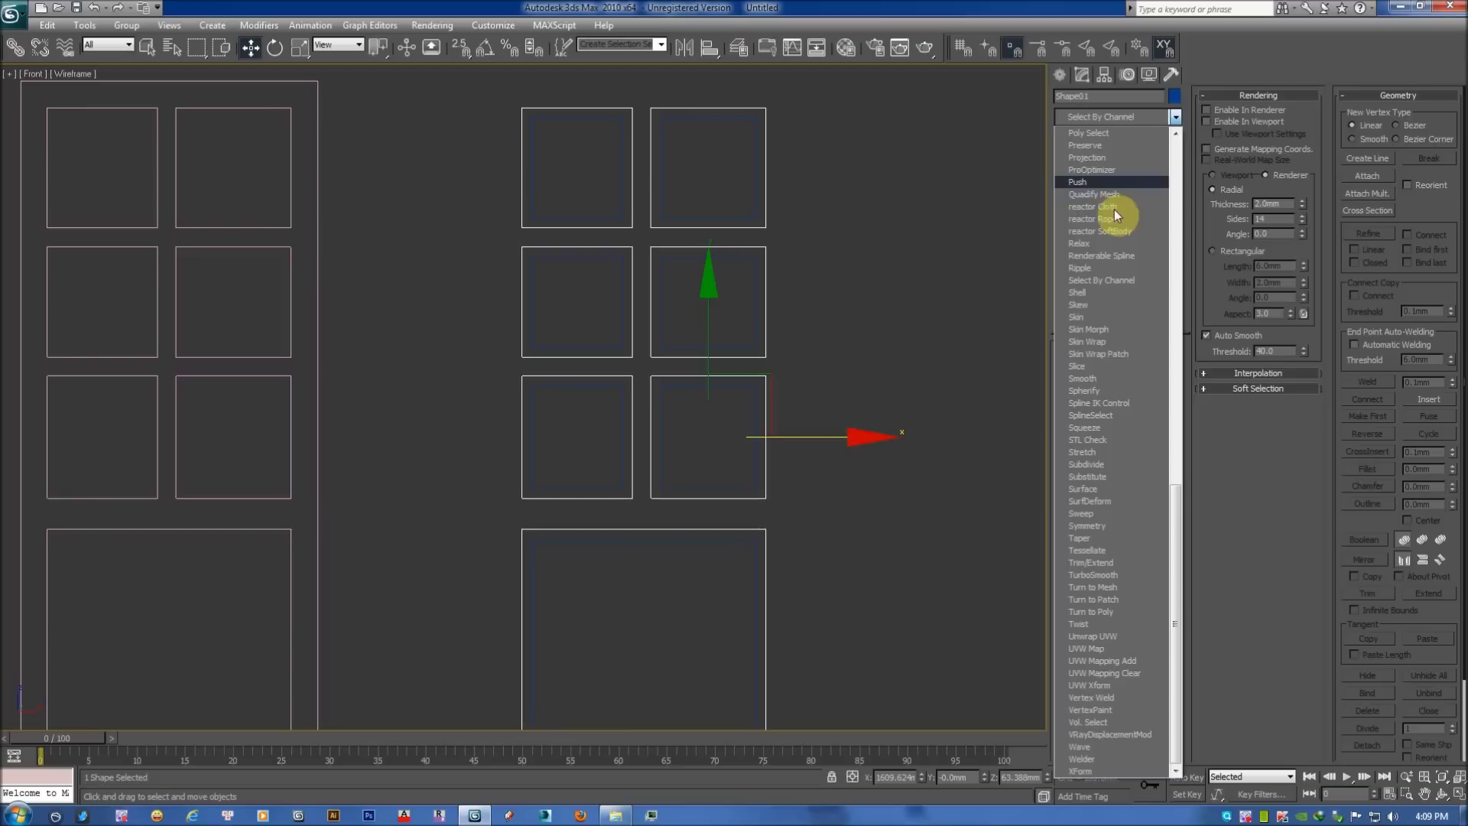
click(1102, 291)
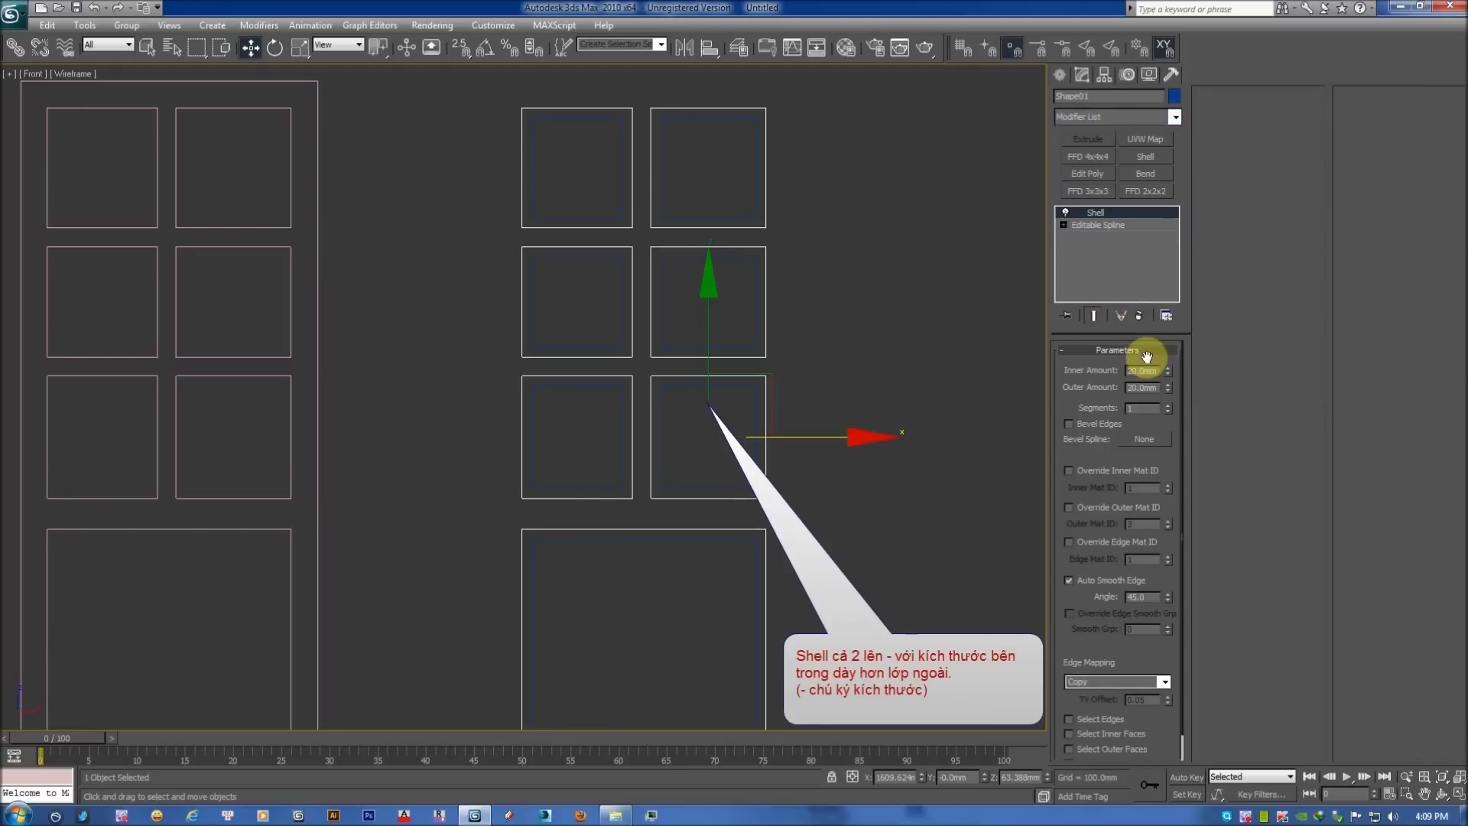
text(55)
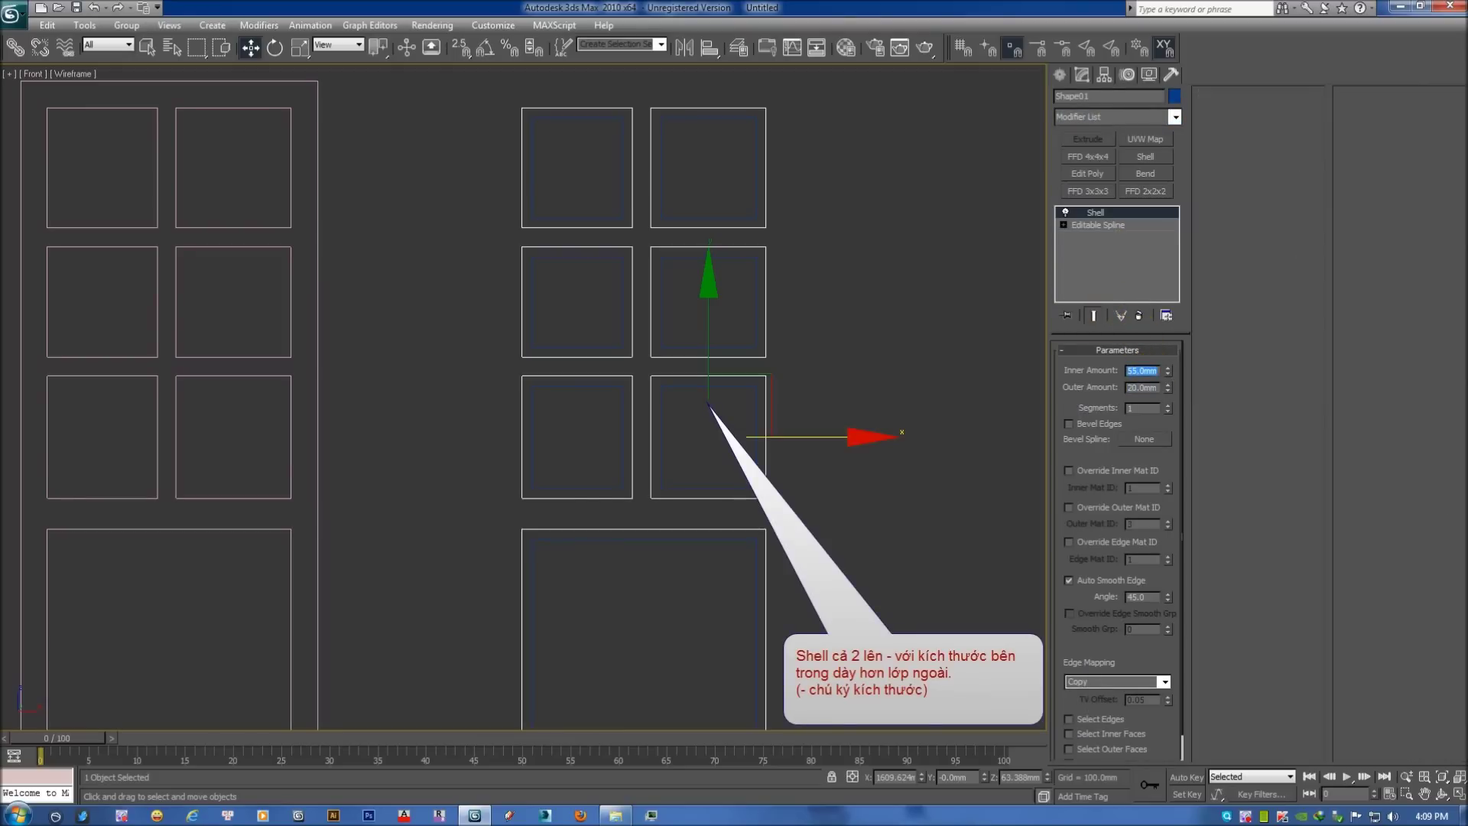
key(Tab)
text(5)
Give the inner panel rectangles a Shell of 10 mm inside and out, replacing a trial Extrude.
middle_drag(953, 302, 933, 331)
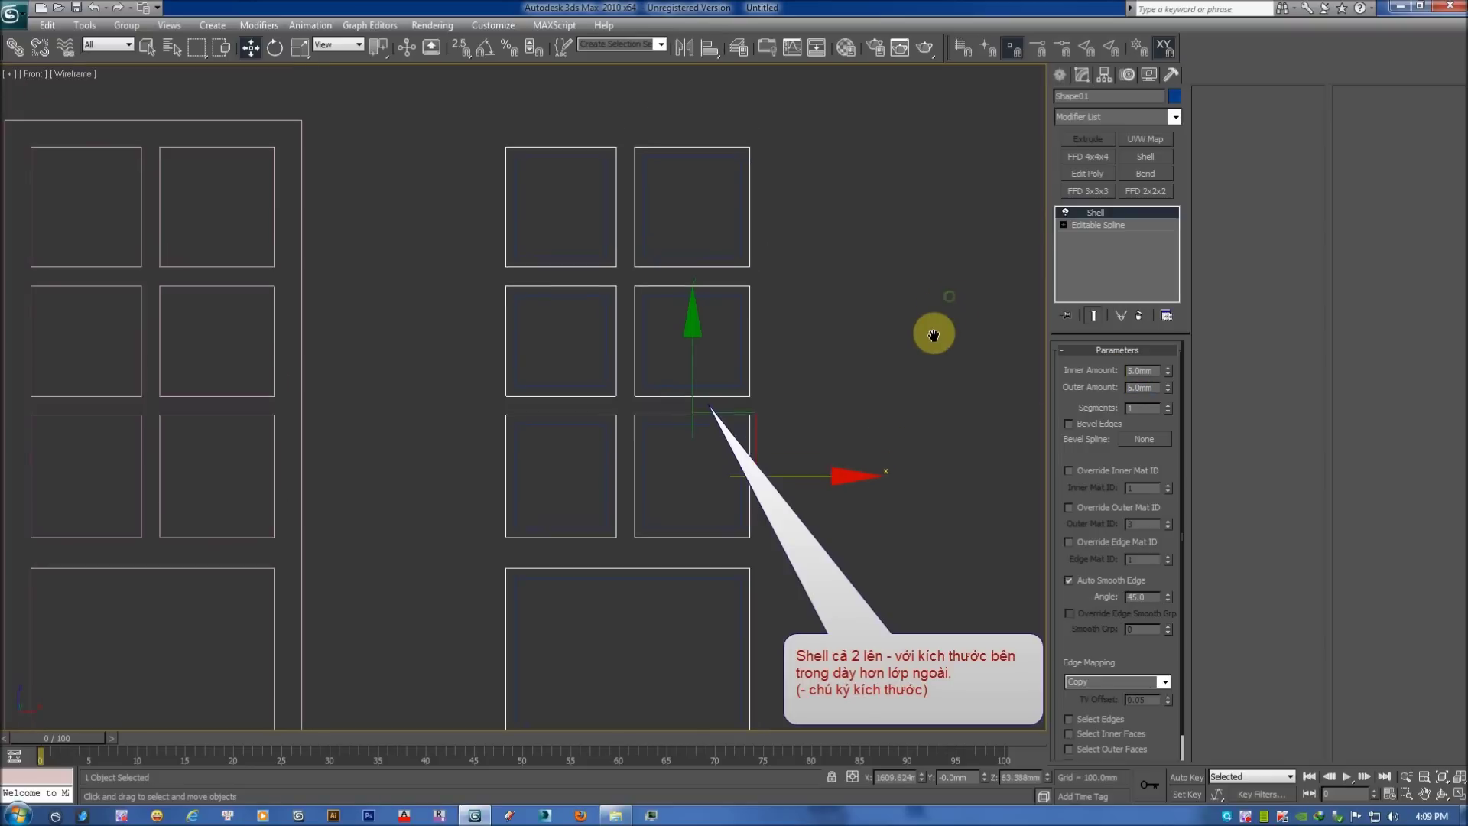
click(929, 329)
click(708, 253)
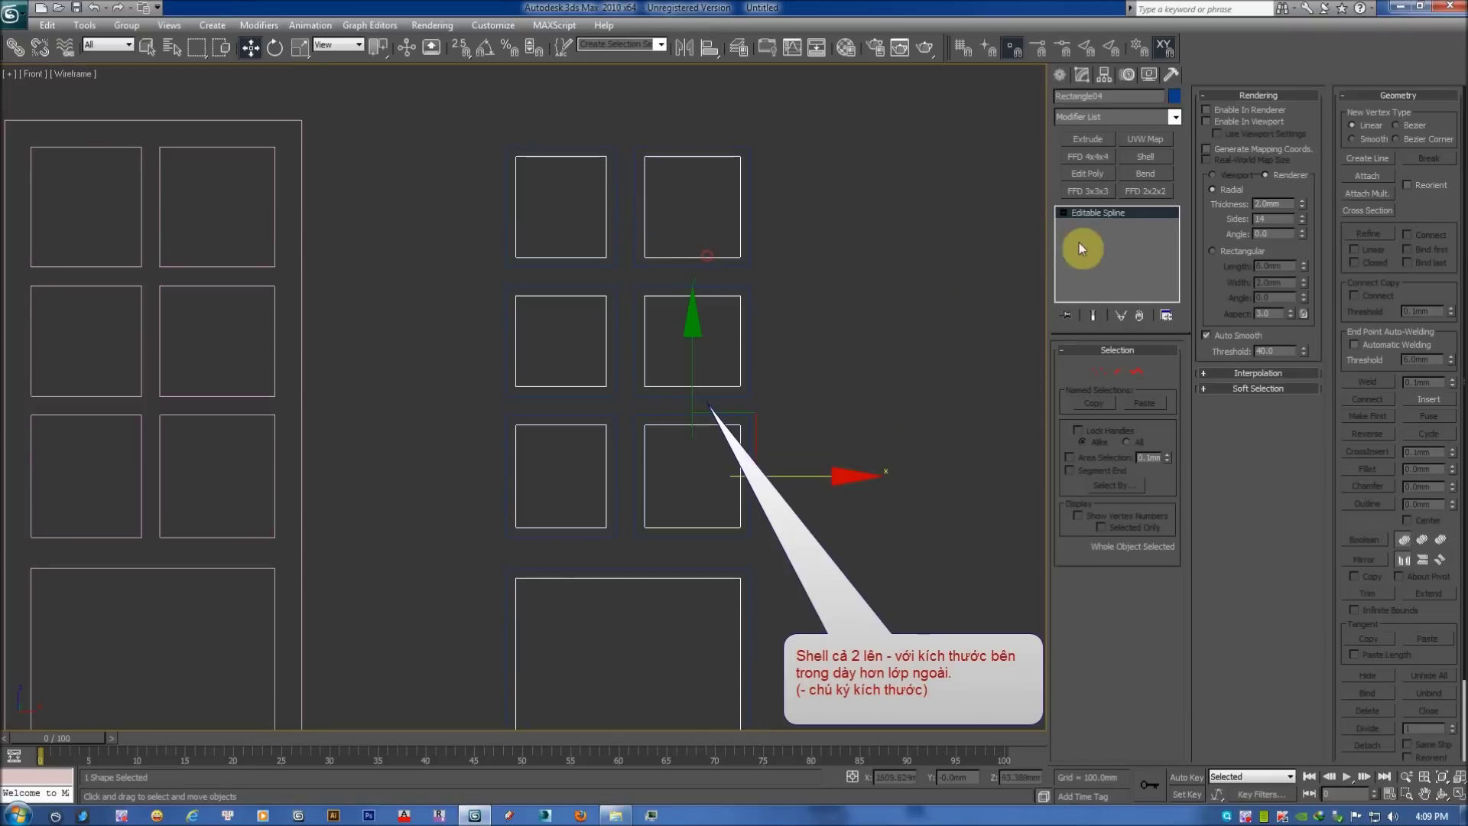
click(1100, 140)
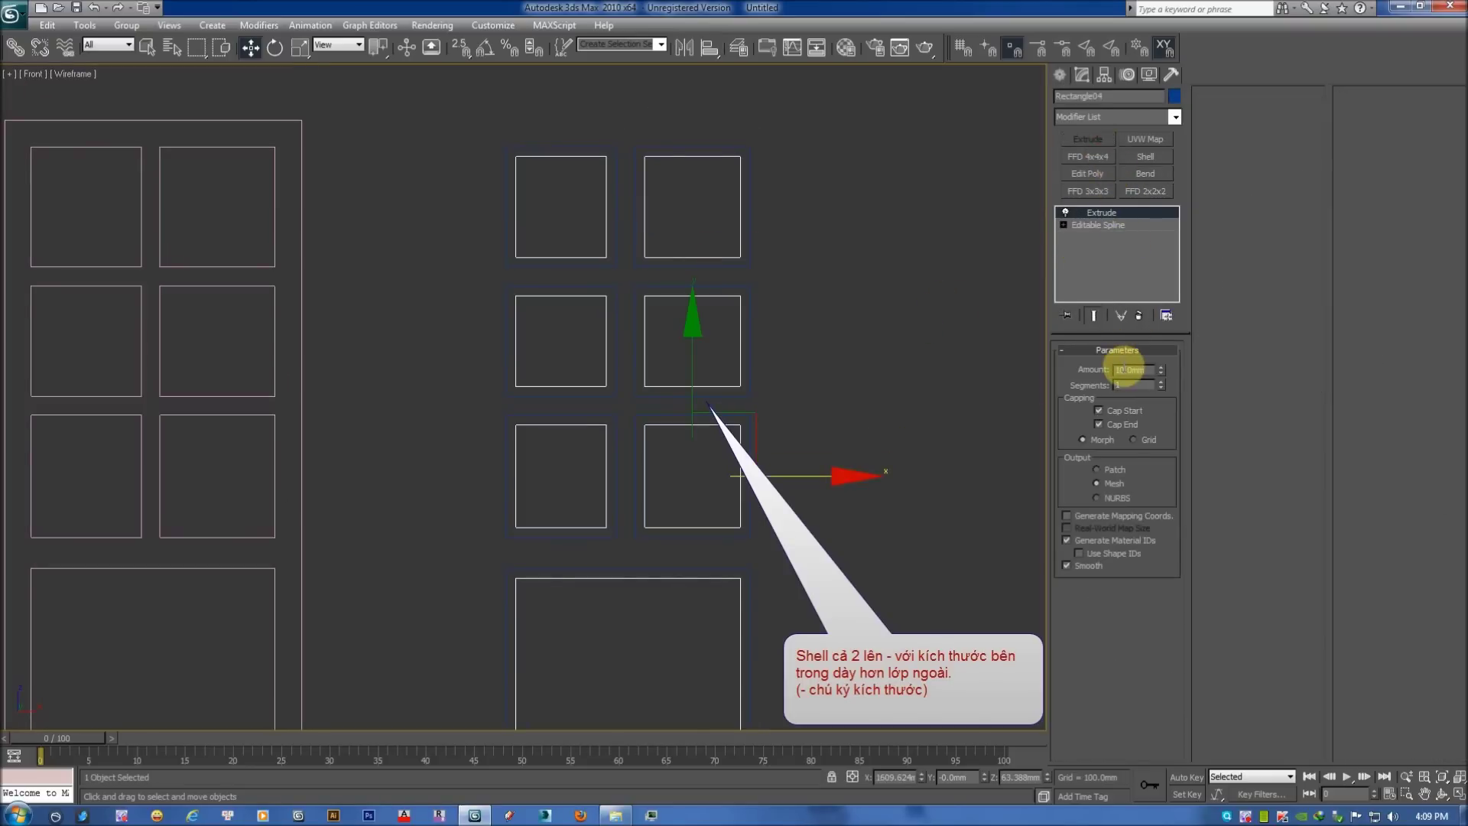
click(1138, 315)
click(1123, 115)
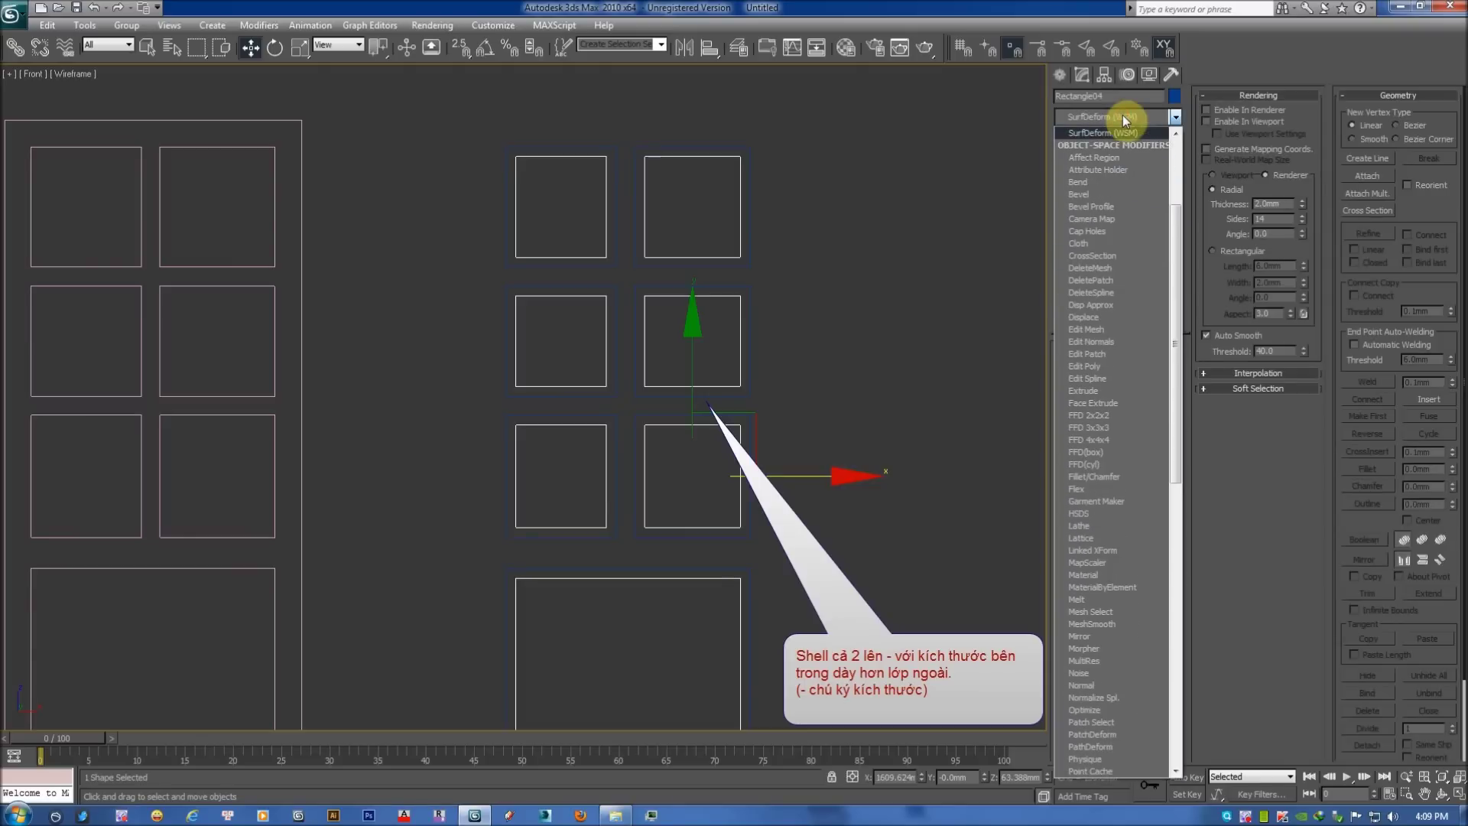
key(s)
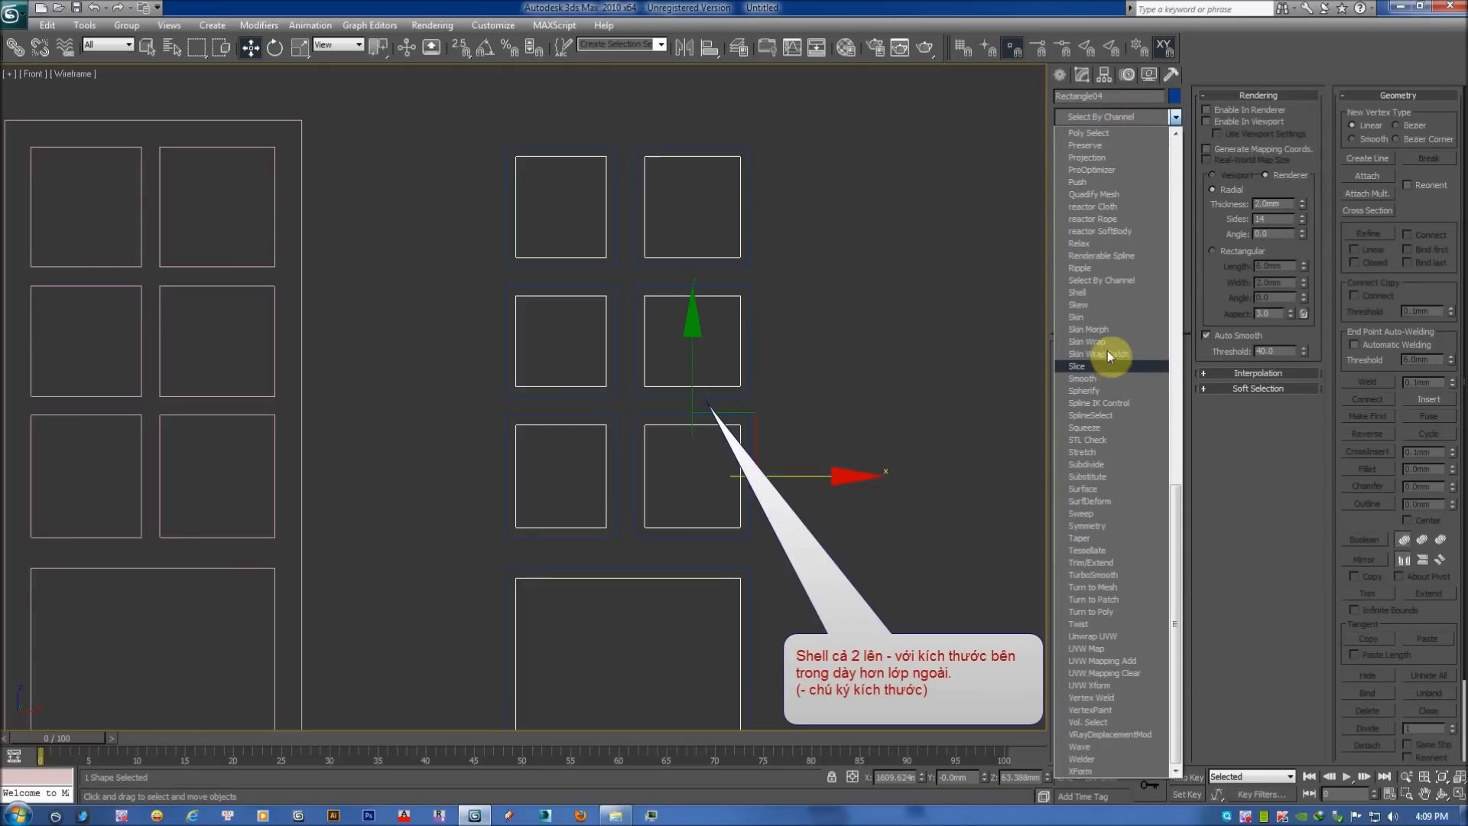
click(1098, 295)
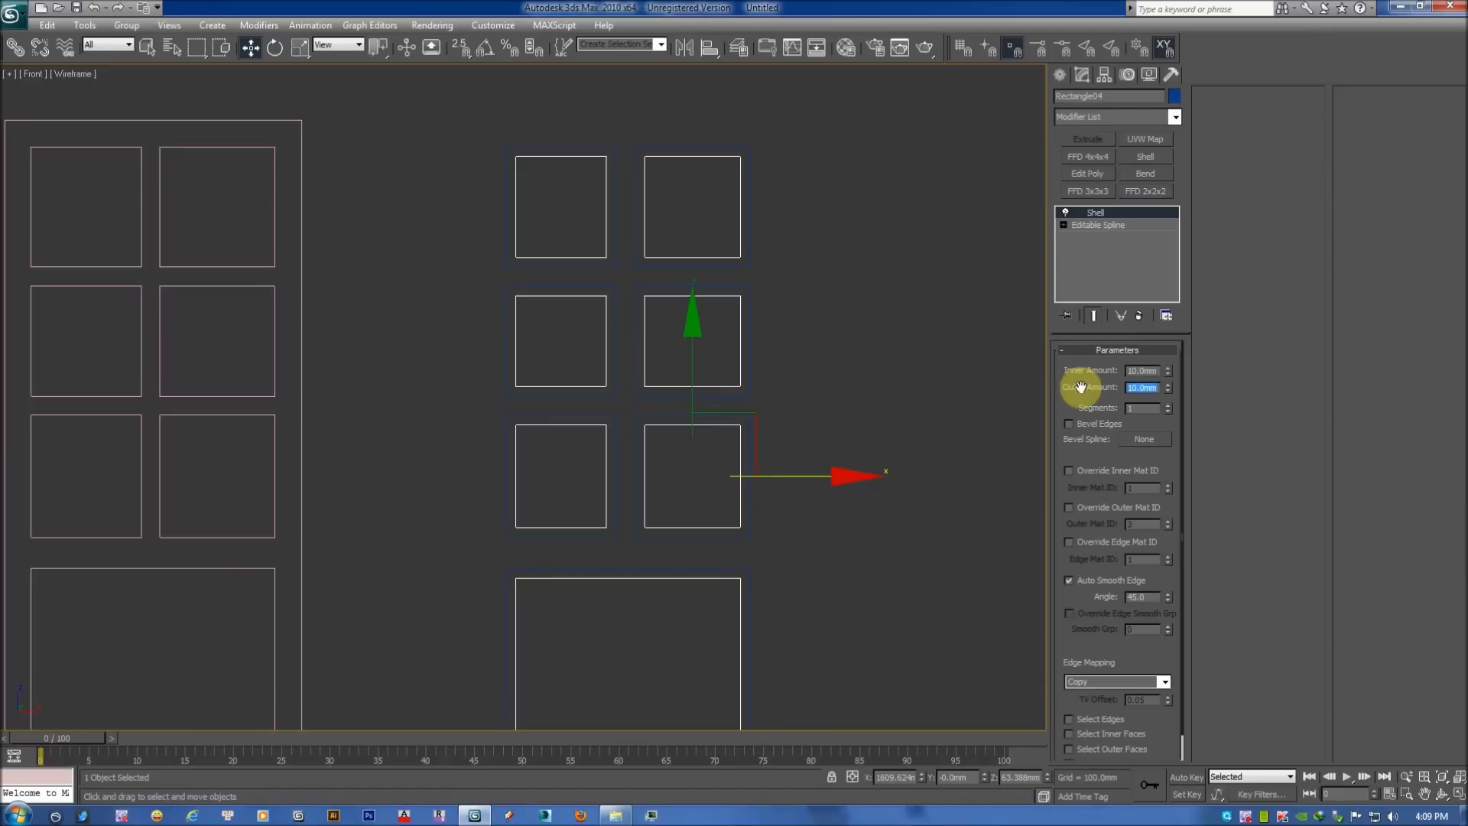
click(880, 321)
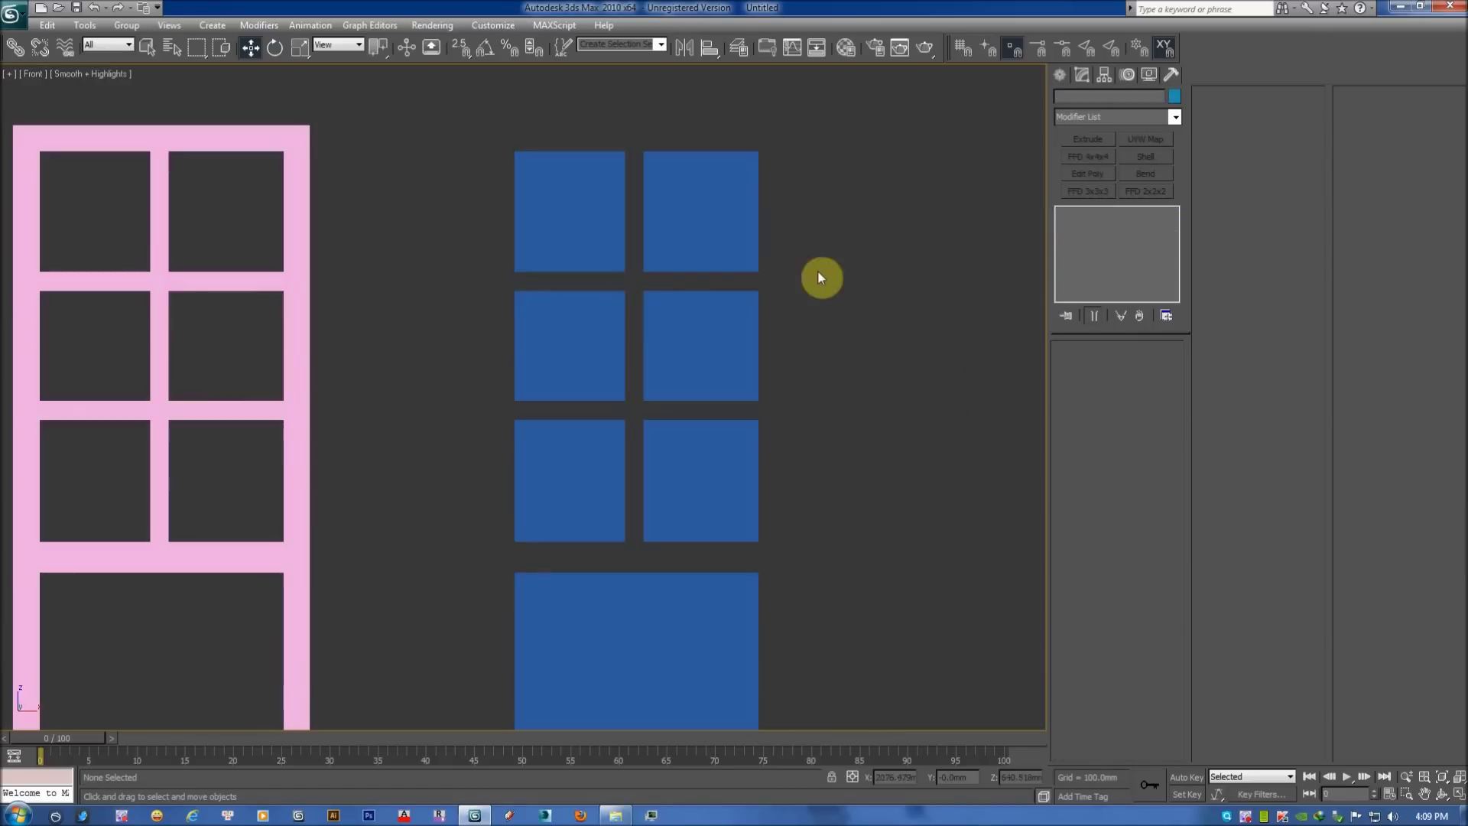
Colour the selected inner panel rectangles orange.
click(726, 265)
key(F3)
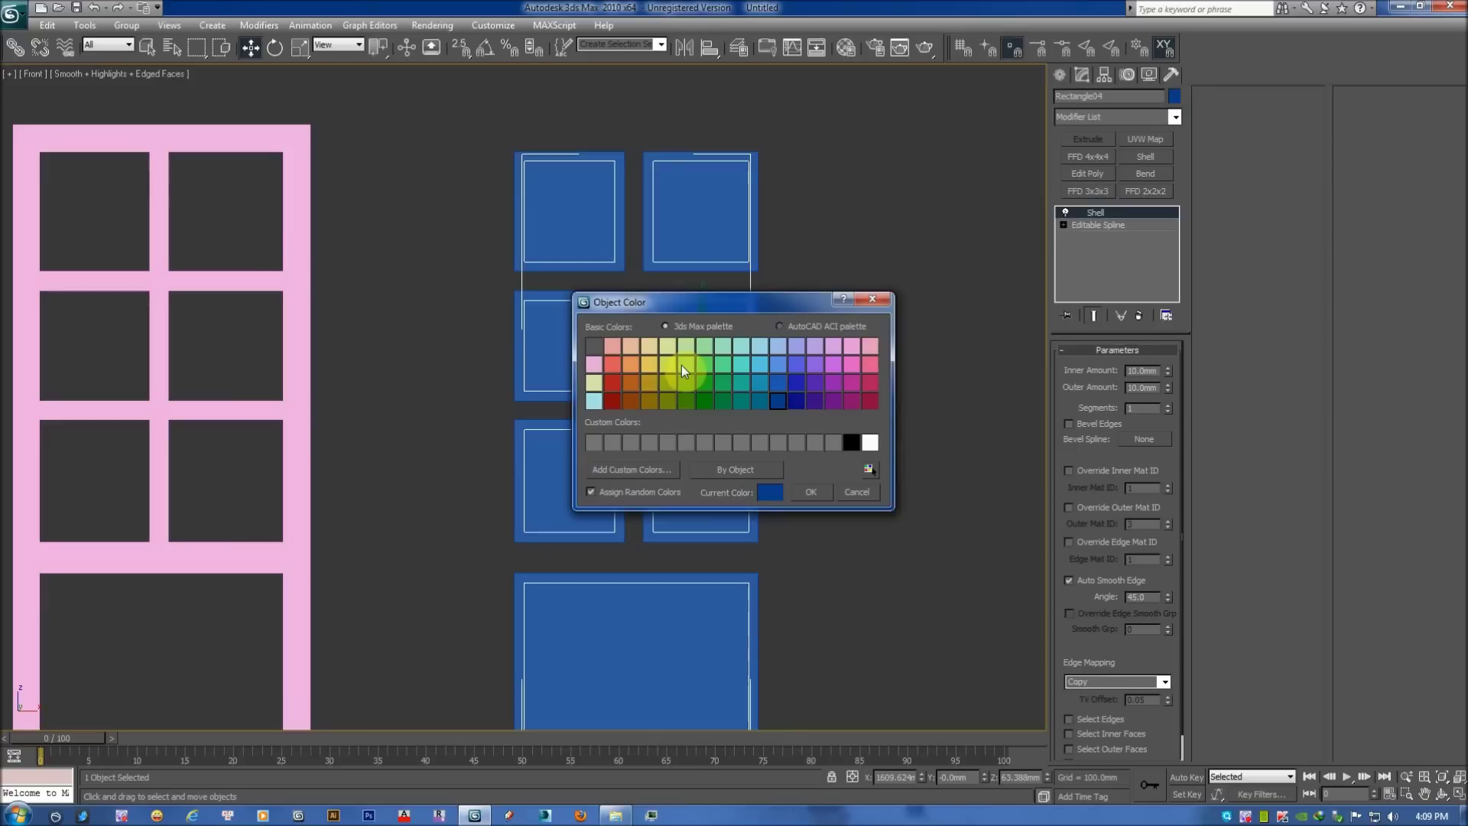
click(631, 364)
click(811, 492)
click(805, 416)
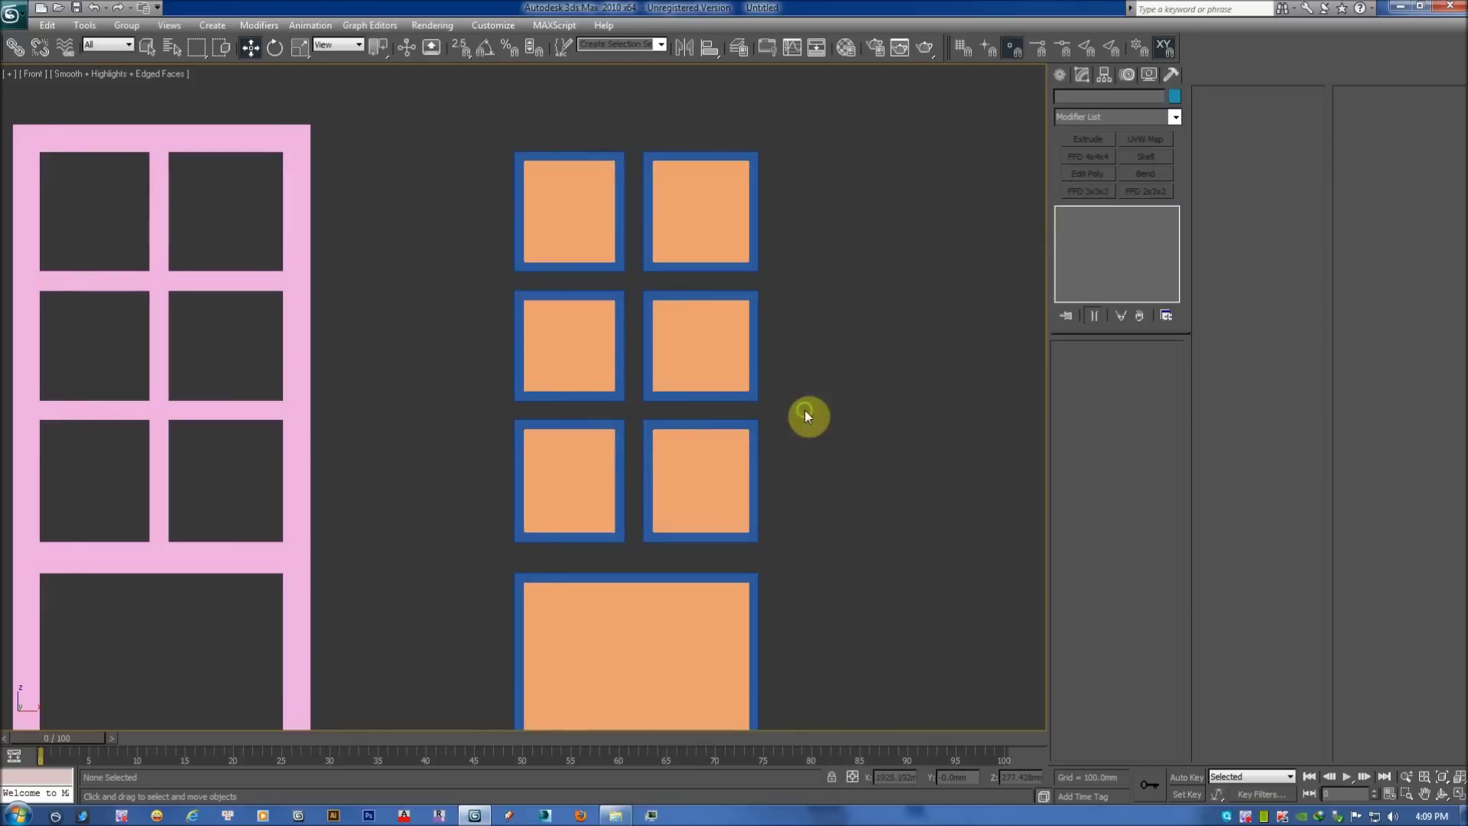
With vertex snap on, move the right-hand panel set onto the pink door frame.
middle_drag(804, 416, 929, 284)
key(F3)
drag(943, 135, 692, 376)
scroll(569, 585, down, 2)
click(464, 54)
drag(814, 221, 477, 221)
mouse_move(477, 222)
middle_down()
mouse_move(659, 285)
mouse_move(694, 337)
mouse_move(727, 291)
middle_up()
Orbit the perspective view to inspect the layered panels, then return to a fitted front view.
key(p)
key(z)
key(F3)
click(809, 364)
mouse_move(809, 364)
alt+middle_down()
mouse_move(452, 380)
mouse_move(773, 360)
mouse_move(848, 406)
alt+middle_up()
scroll(603, 328, up, 5)
mouse_move(603, 328)
alt+middle_down()
mouse_move(556, 398)
mouse_move(574, 426)
mouse_move(622, 432)
mouse_move(556, 398)
alt+middle_up()
scroll(557, 420, up, 3)
key(F3)
key(F3)
scroll(557, 396, down, 5)
key(f)
key(z)
key(F3)
middle_drag(681, 364, 708, 357)
click(1058, 79)
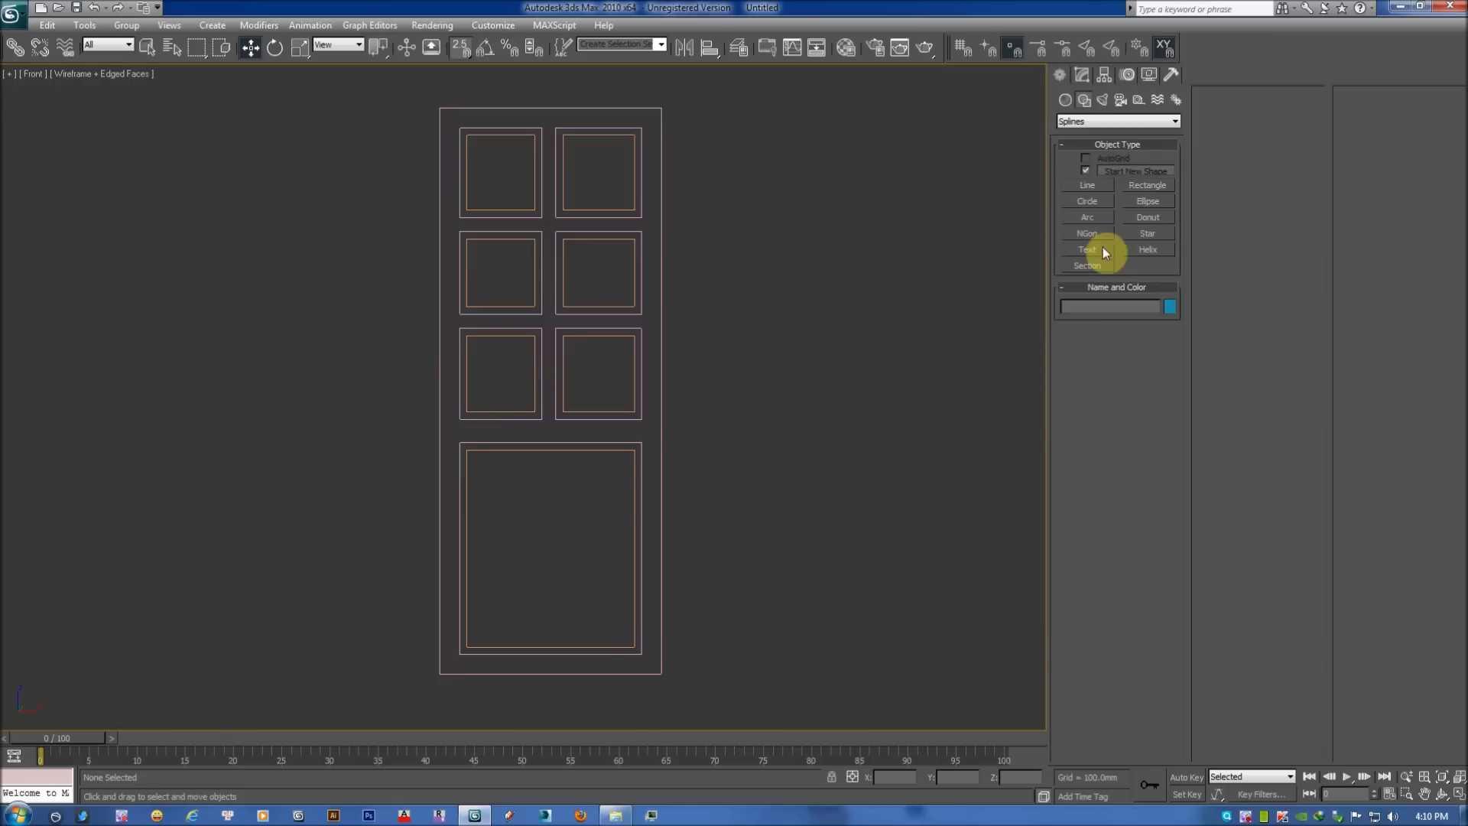
Draw an open line along the door's left, top and right edges.
click(1086, 185)
click(439, 674)
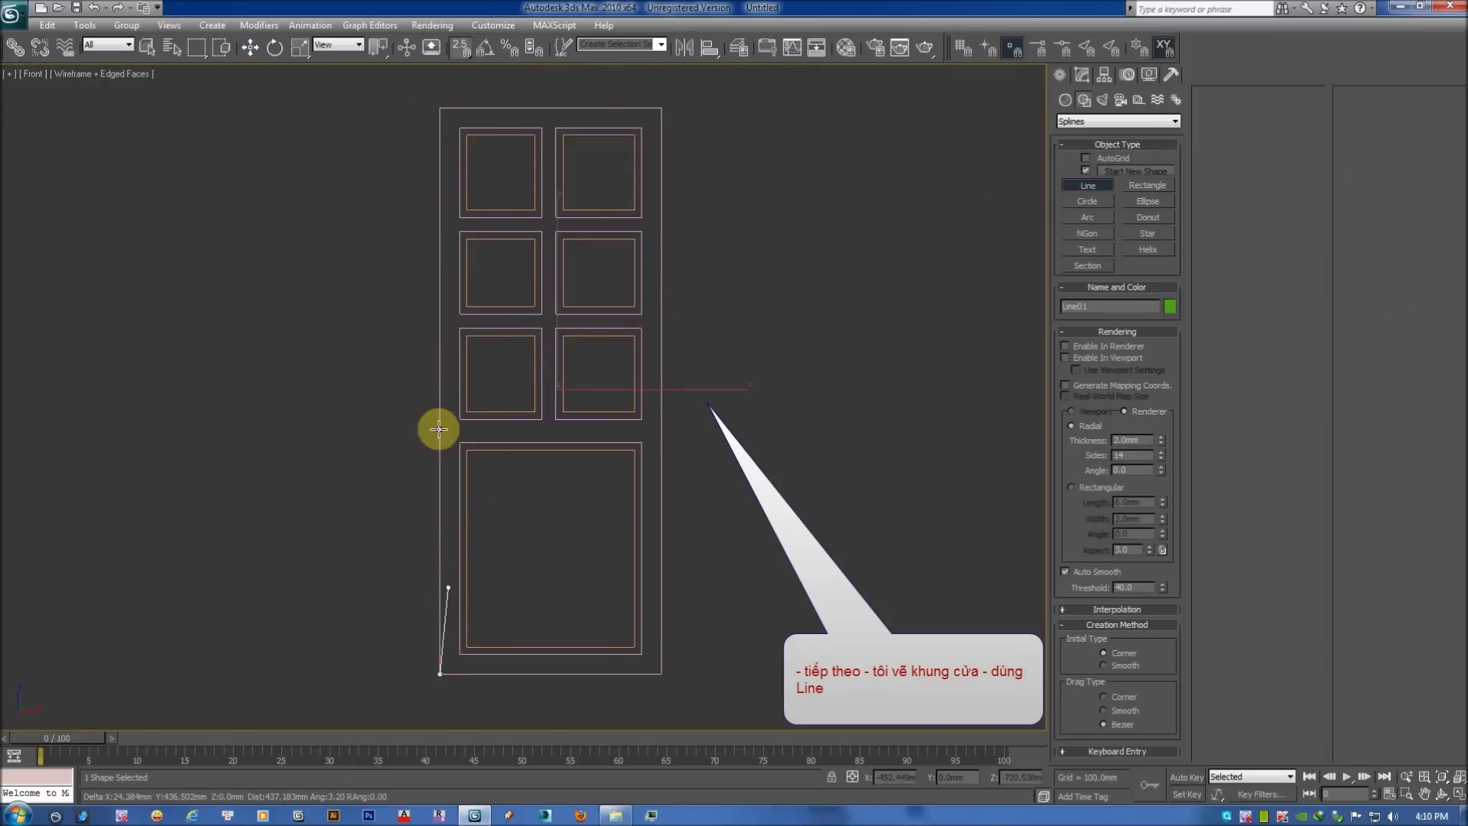
click(439, 107)
click(662, 108)
click(662, 674)
right_click(707, 604)
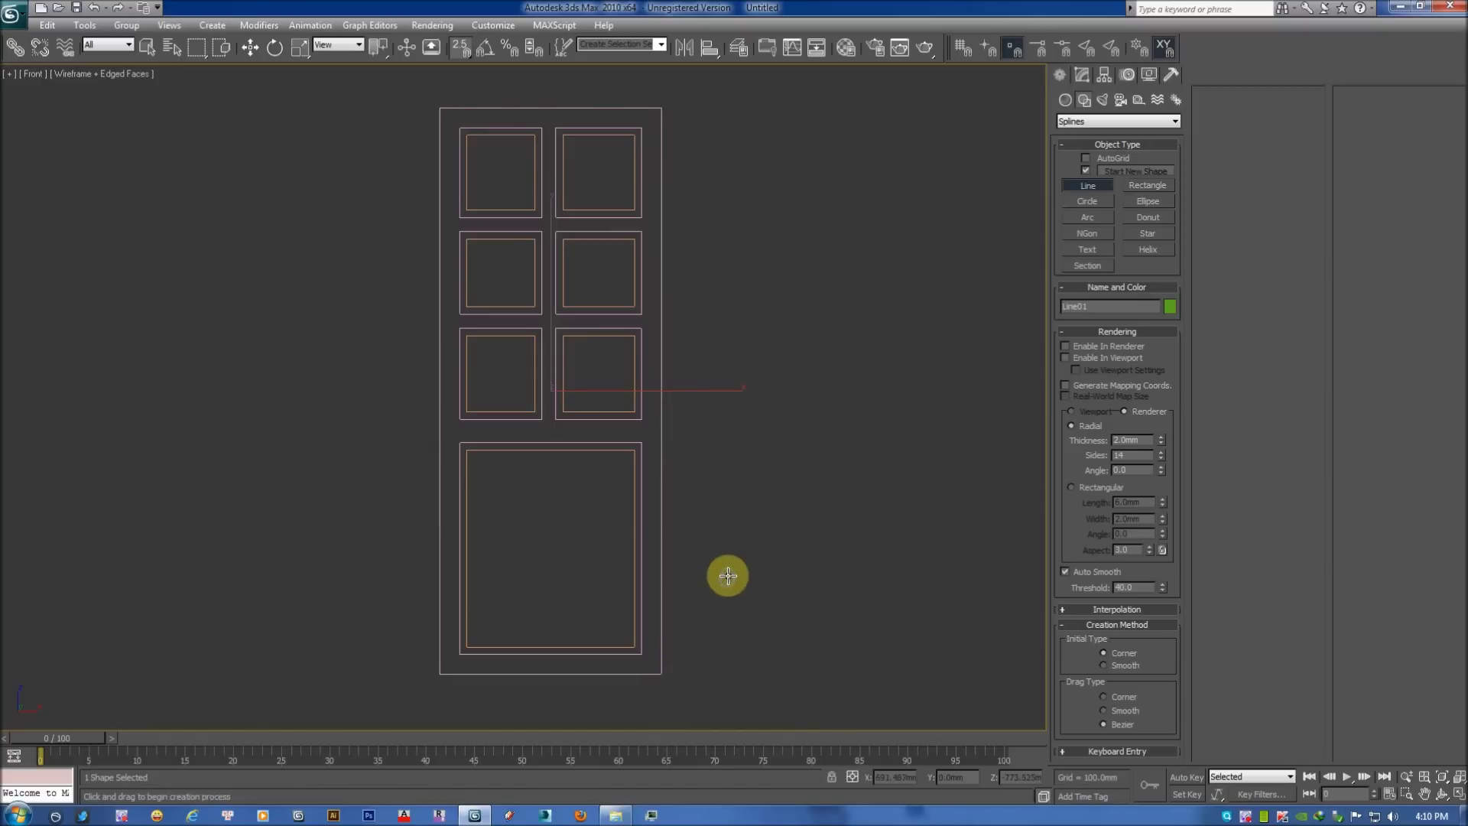
key(w)
middle_drag(727, 572, 758, 584)
Outline the door-frame line's spline.
click(1086, 75)
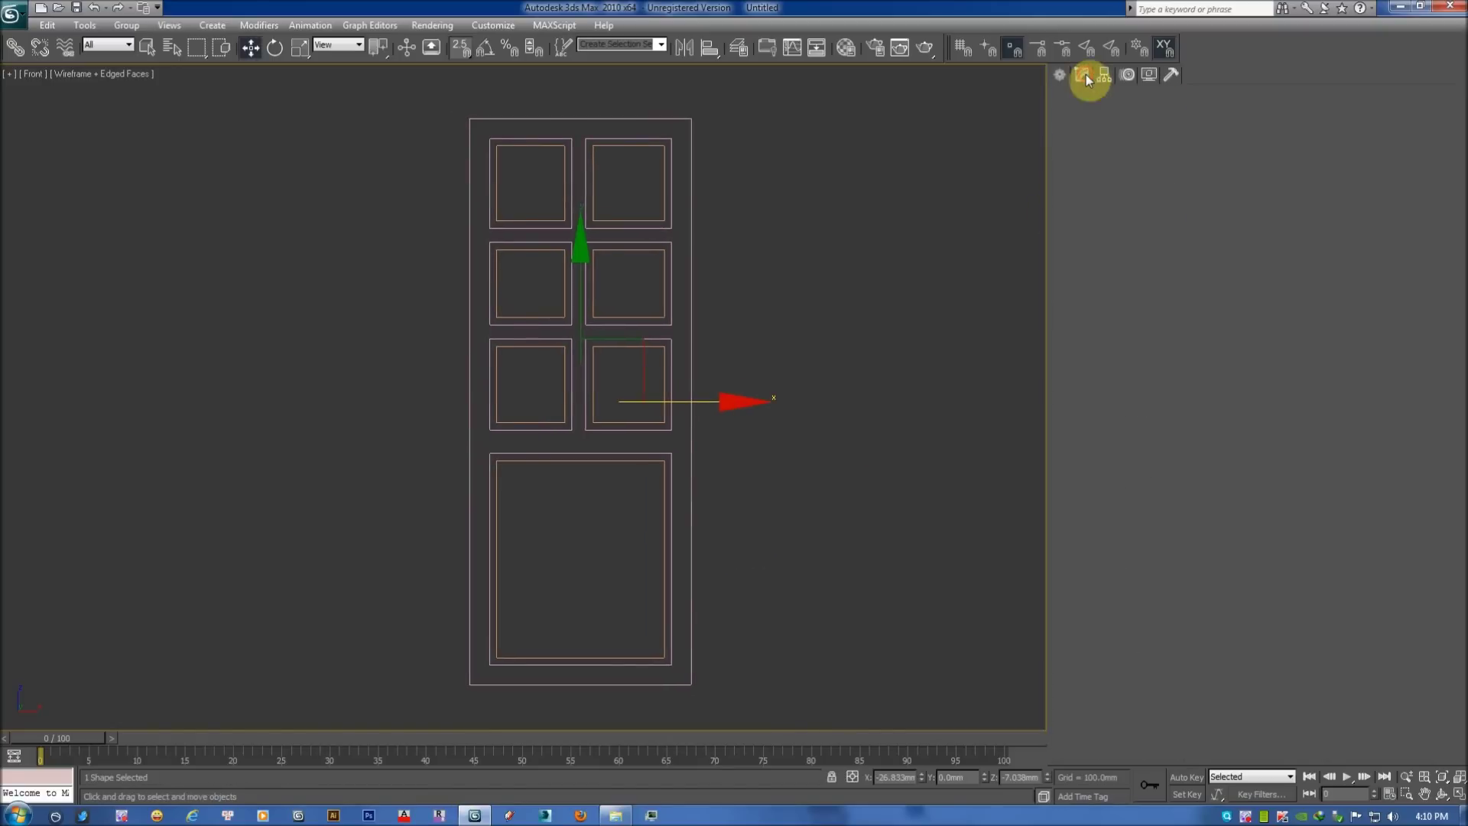
click(1136, 402)
click(470, 325)
middle_drag(685, 262, 688, 265)
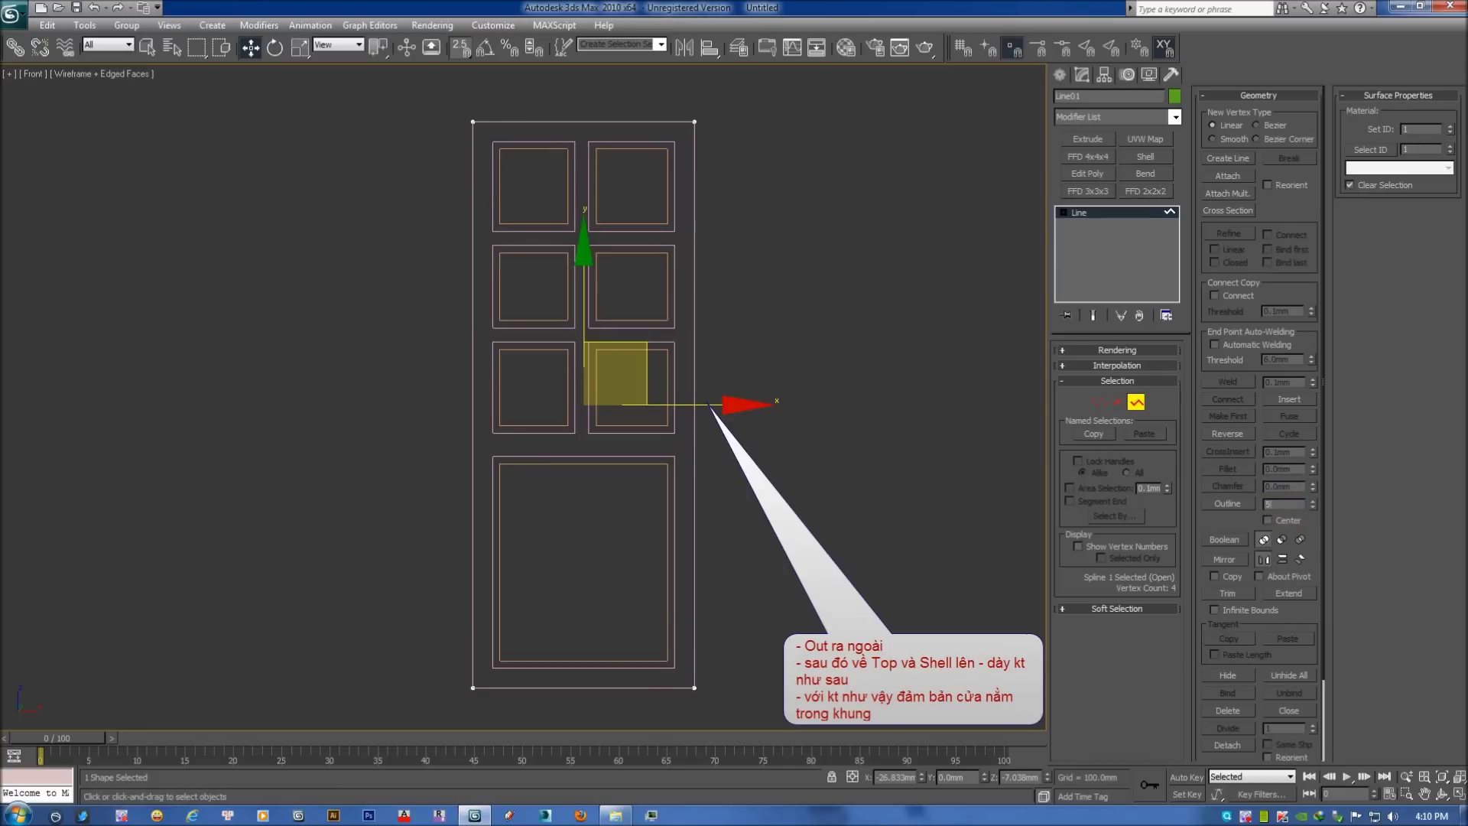
key(Return)
middle_drag(891, 415, 1015, 405)
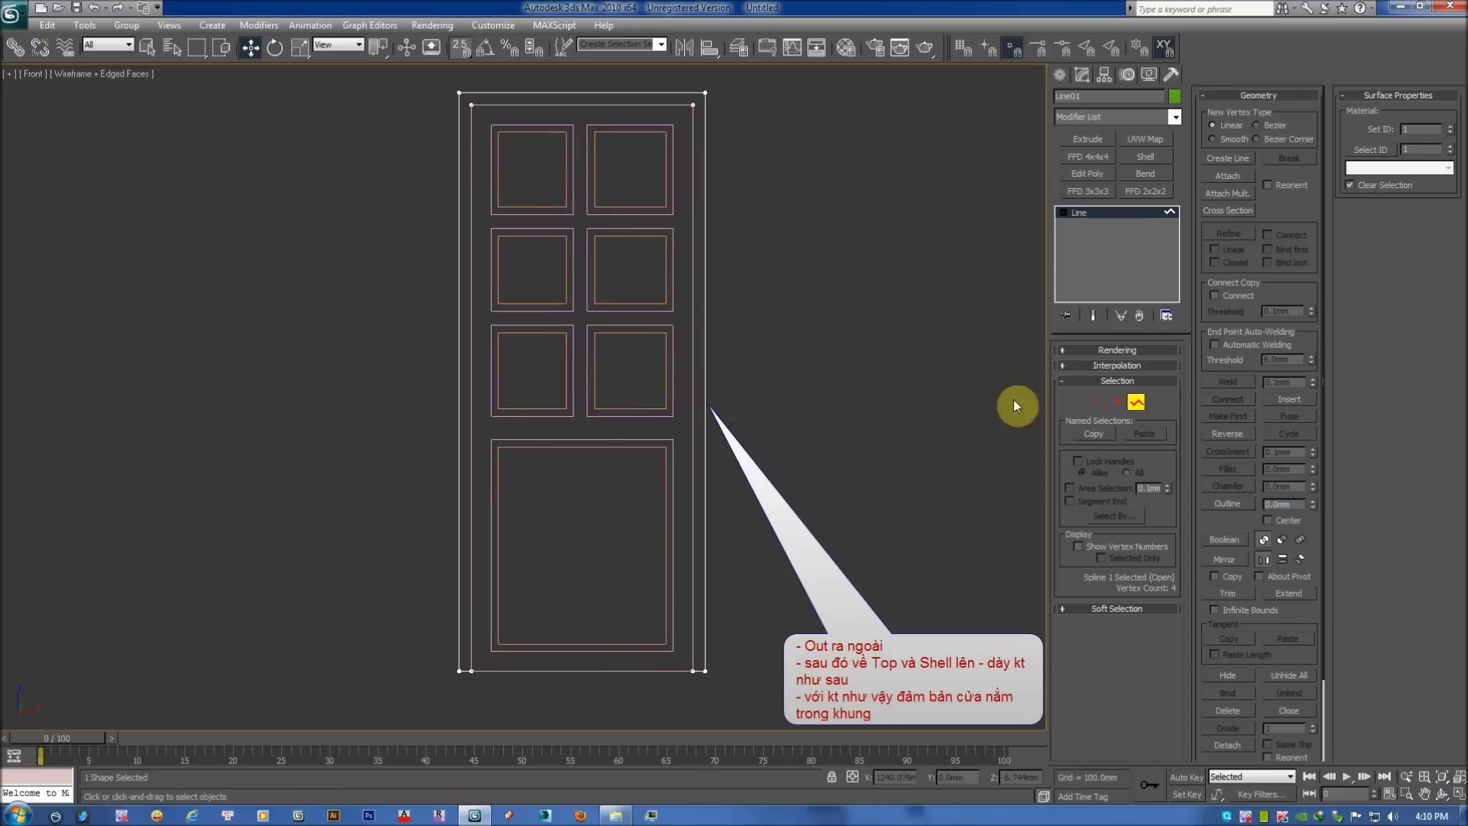
click(1131, 407)
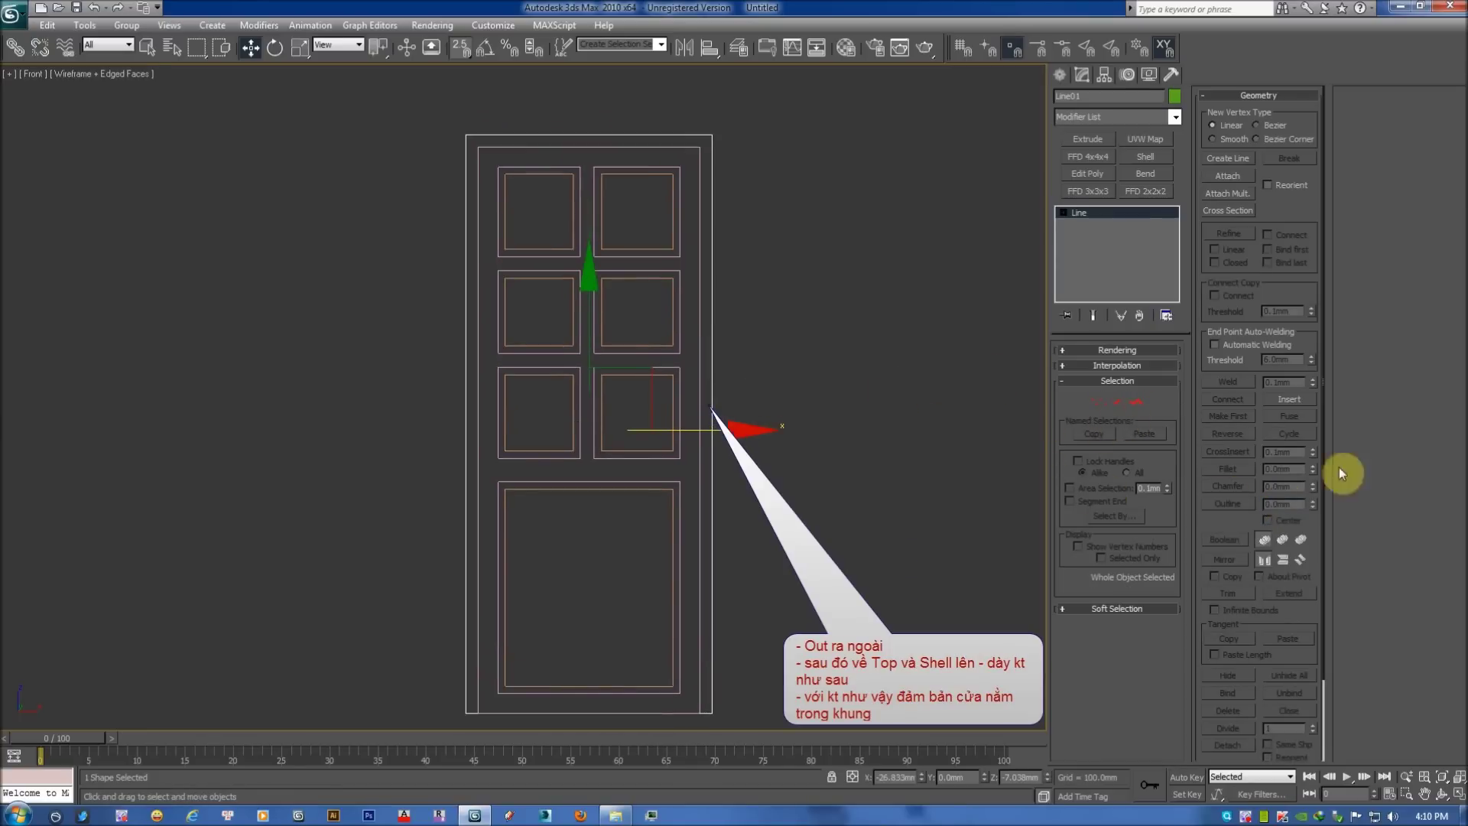
Add a Shell to the frame line with 20 mm inner and 200 mm outer amounts.
key(t)
click(1142, 118)
text(sk)
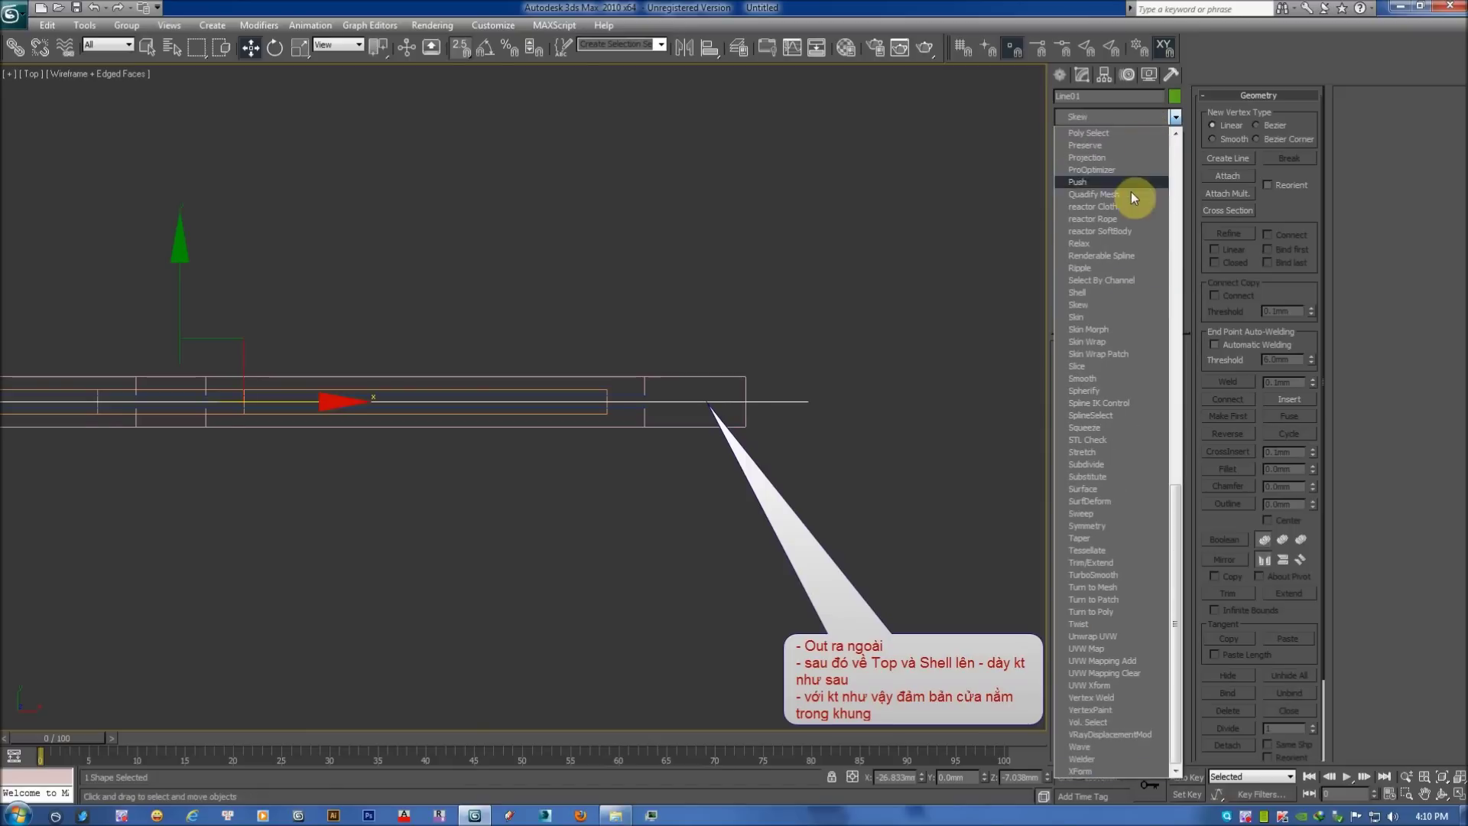
click(1107, 293)
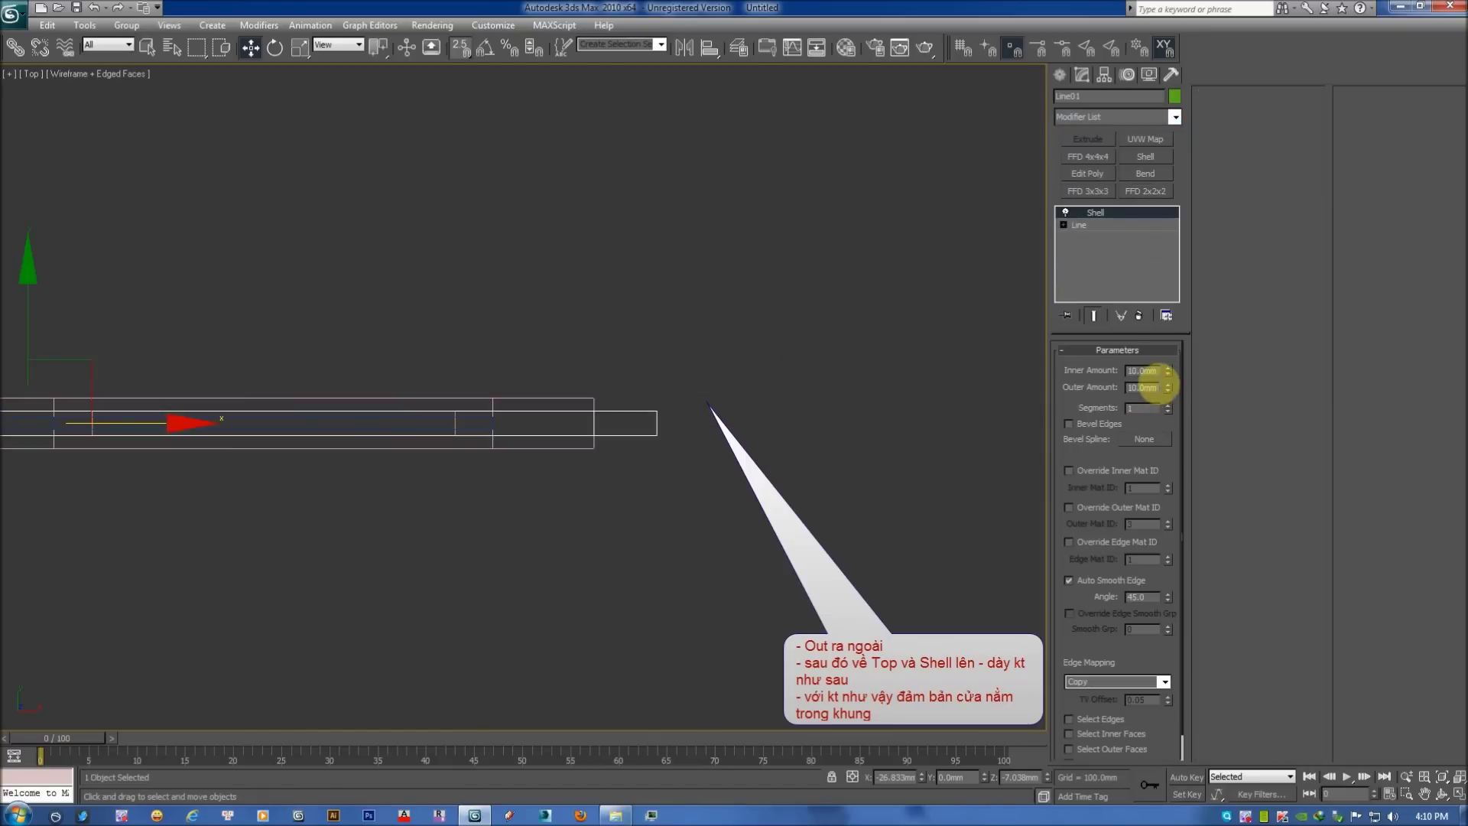
text(0)
key(Return)
text(0)
key(Return)
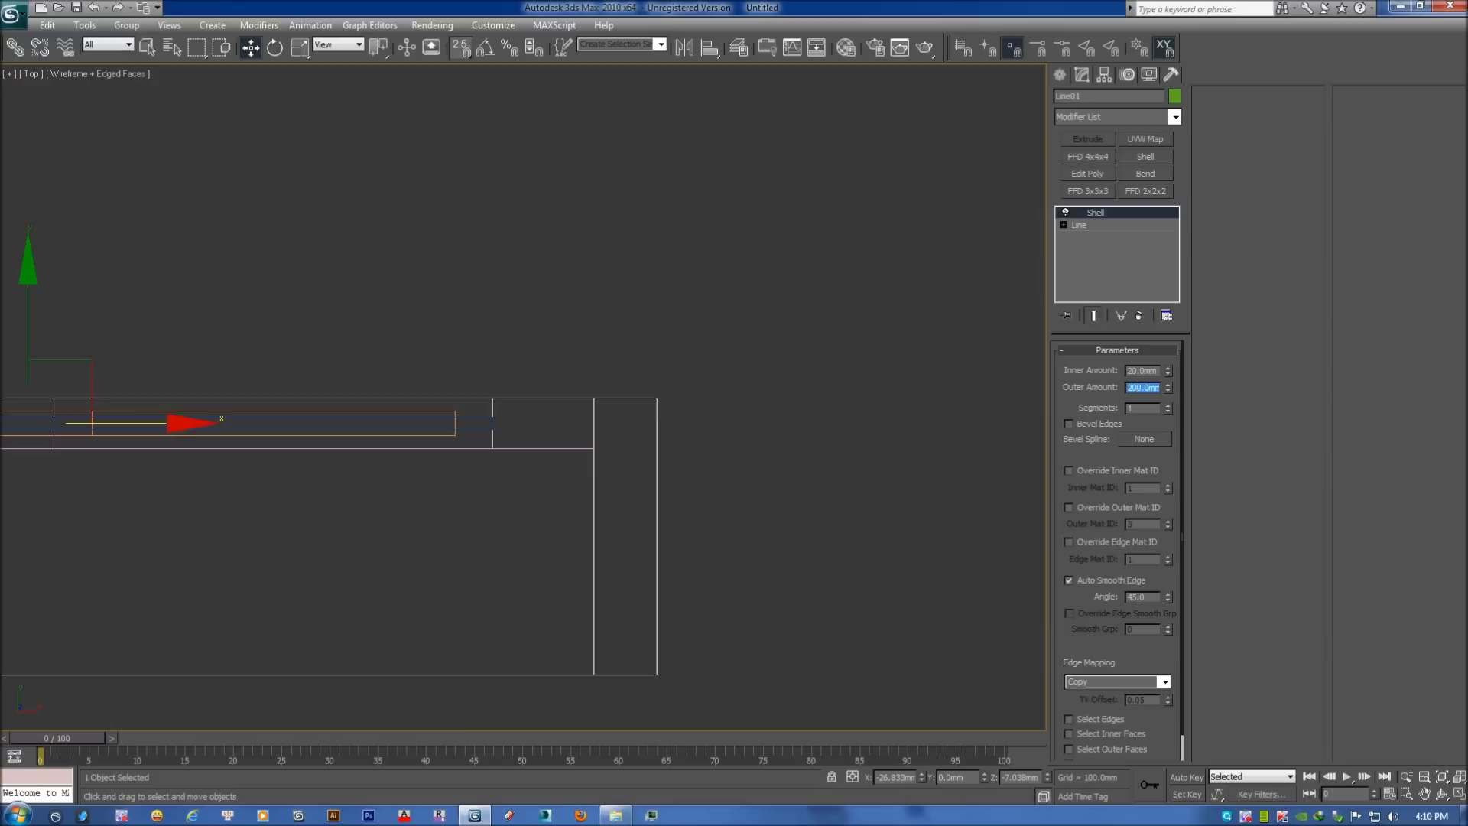
scroll(848, 376, down, 2)
scroll(777, 331, down, 1)
middle_drag(776, 331, 813, 324)
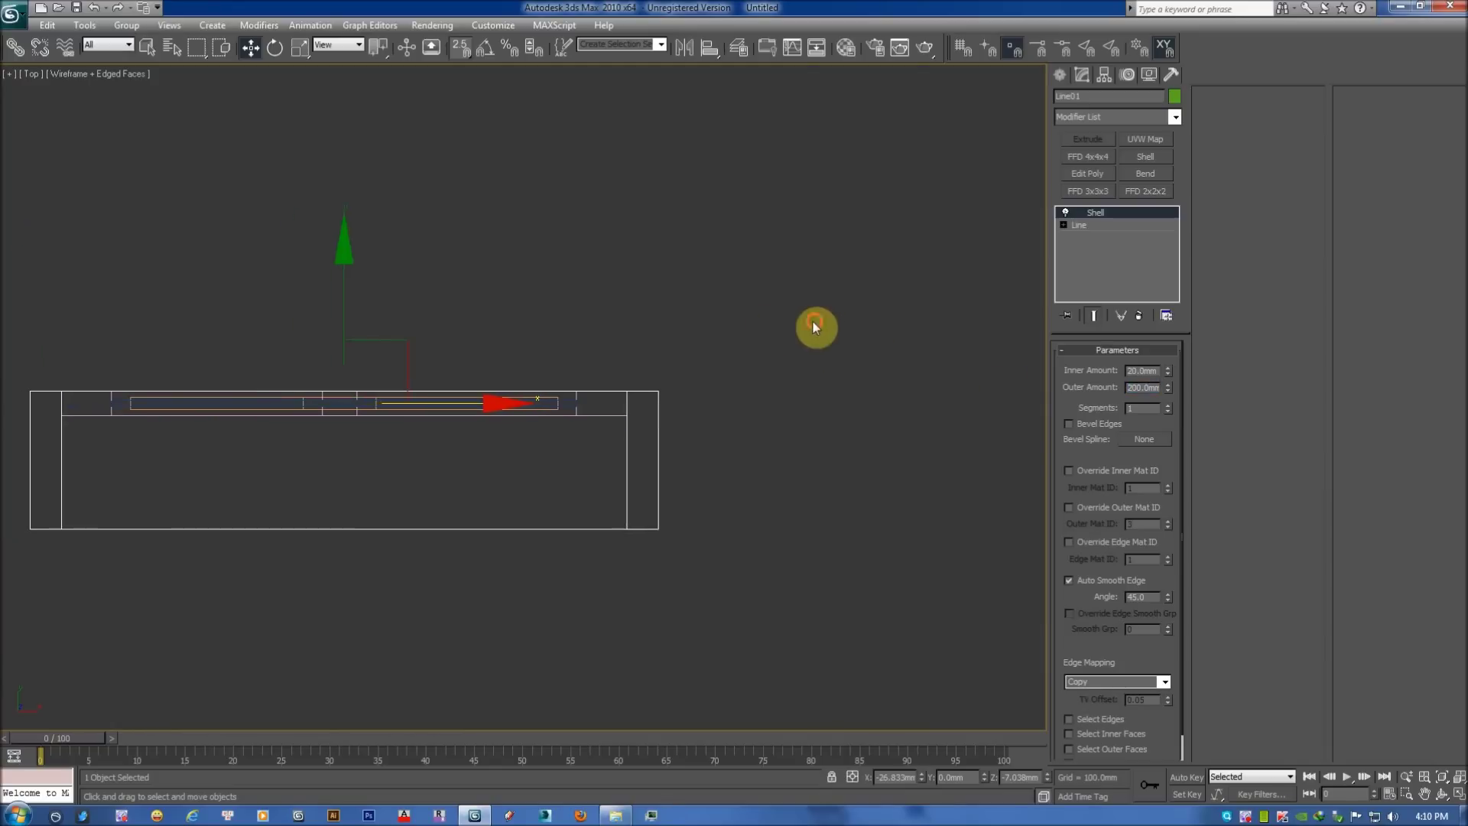
Select all four door parts.
click(566, 480)
key(ctrl+a)
middle_drag(565, 480, 741, 457)
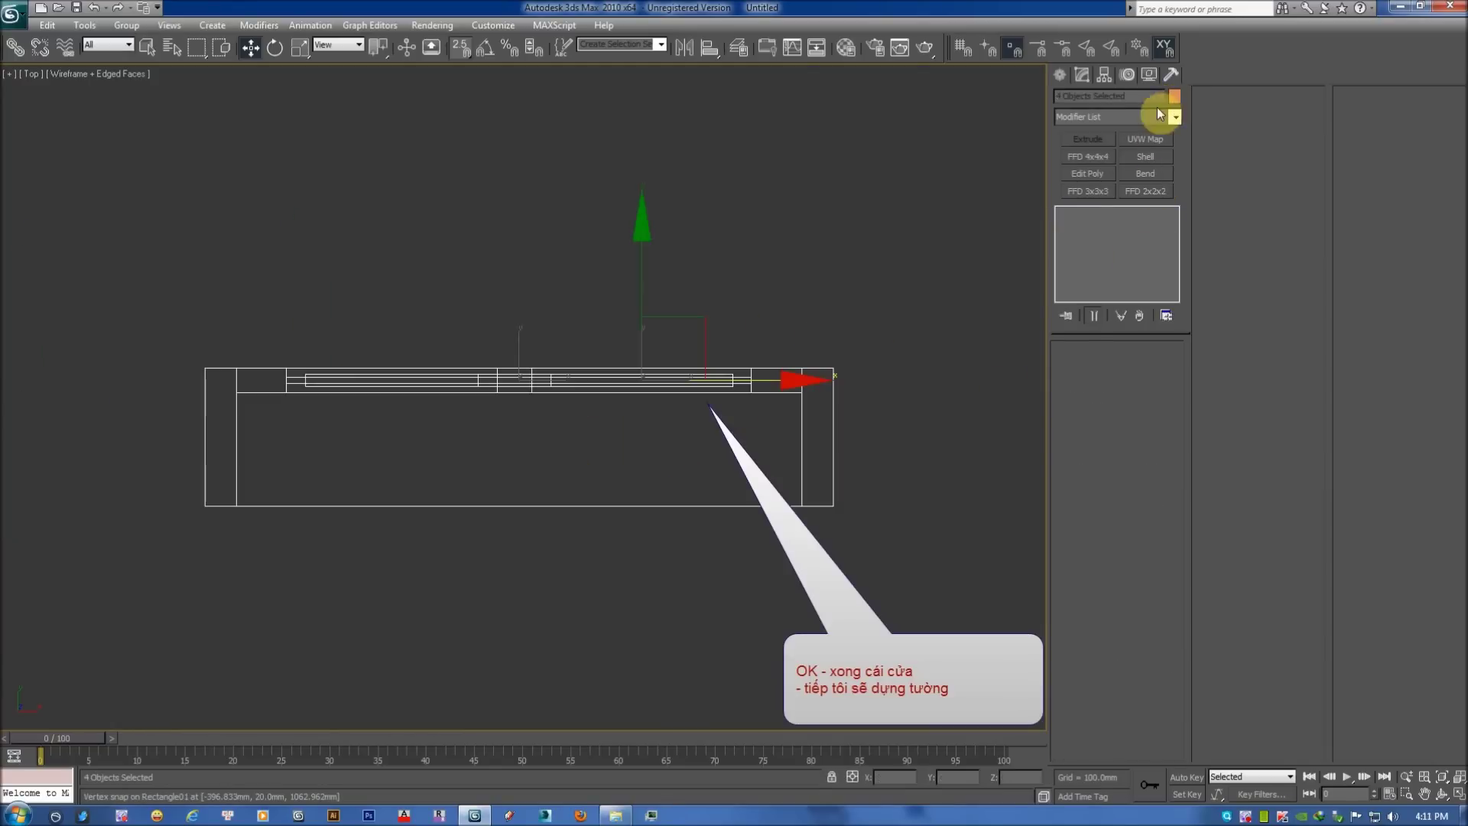
Group the selected door parts as Group01.
click(126, 25)
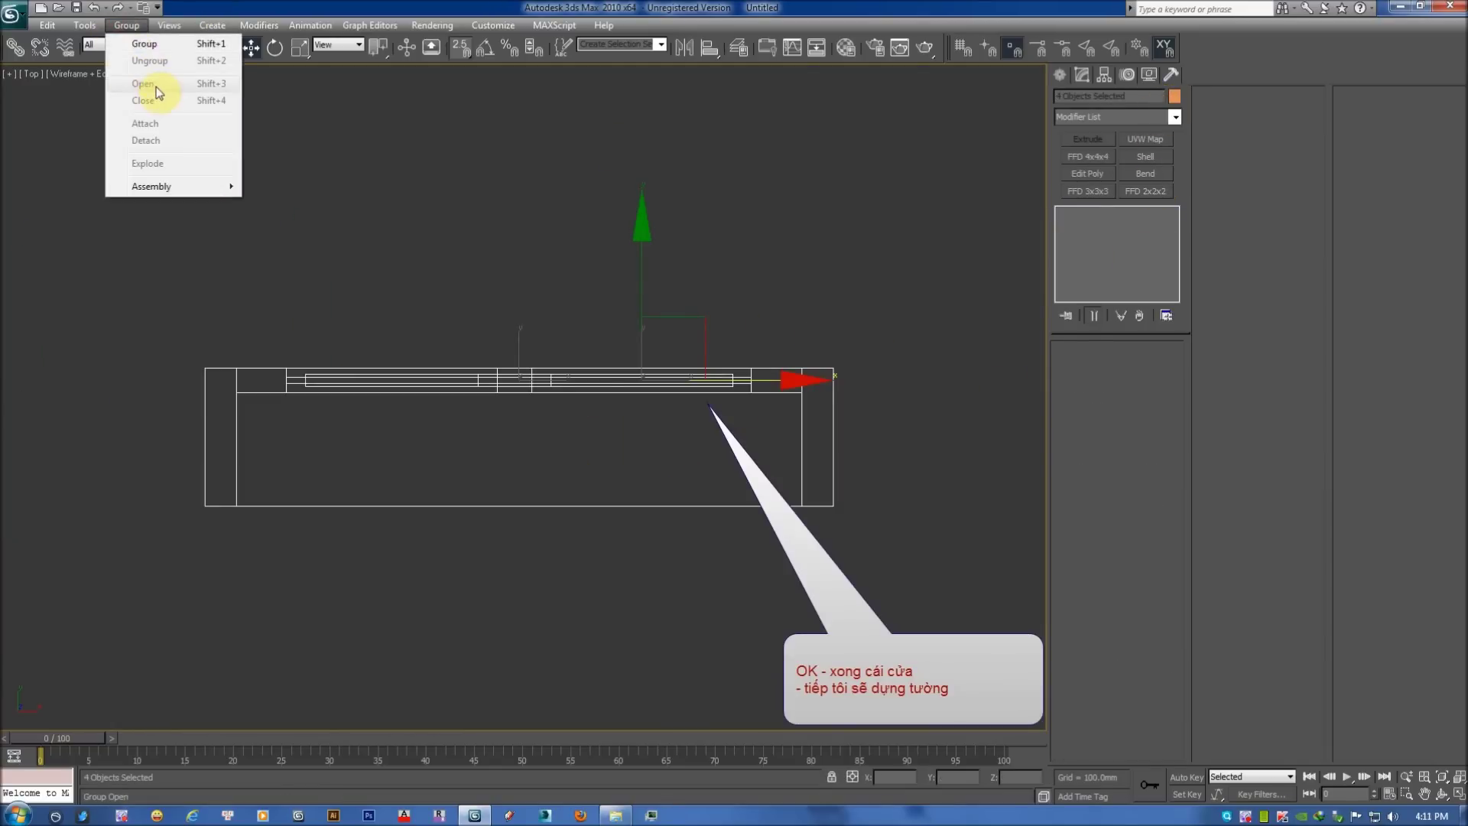
click(165, 48)
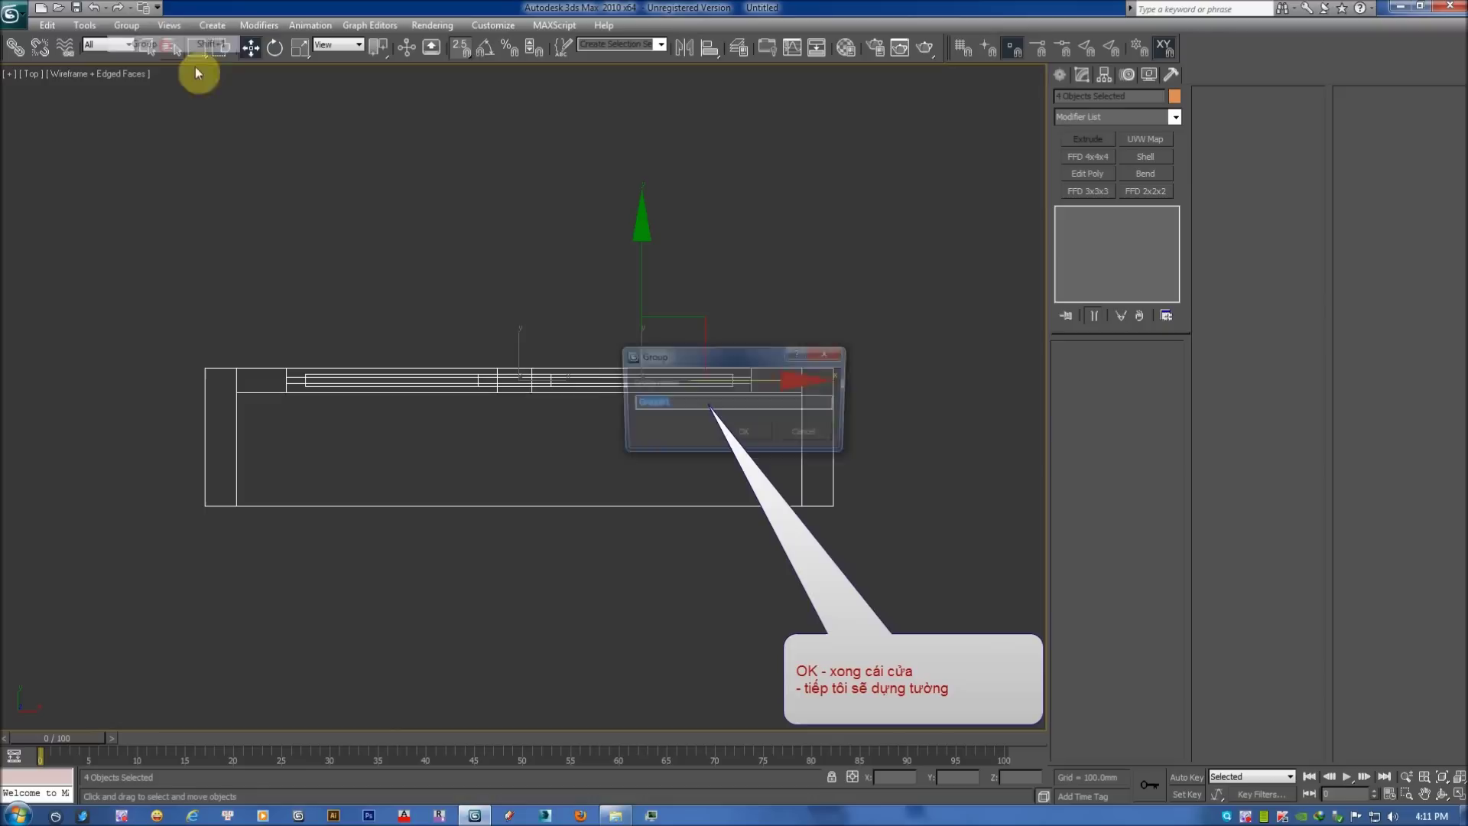
click(746, 435)
key(F3)
scroll(714, 449, down, 3)
mouse_move(714, 449)
alt+middle_down()
mouse_move(486, 364)
mouse_move(787, 331)
alt+middle_up()
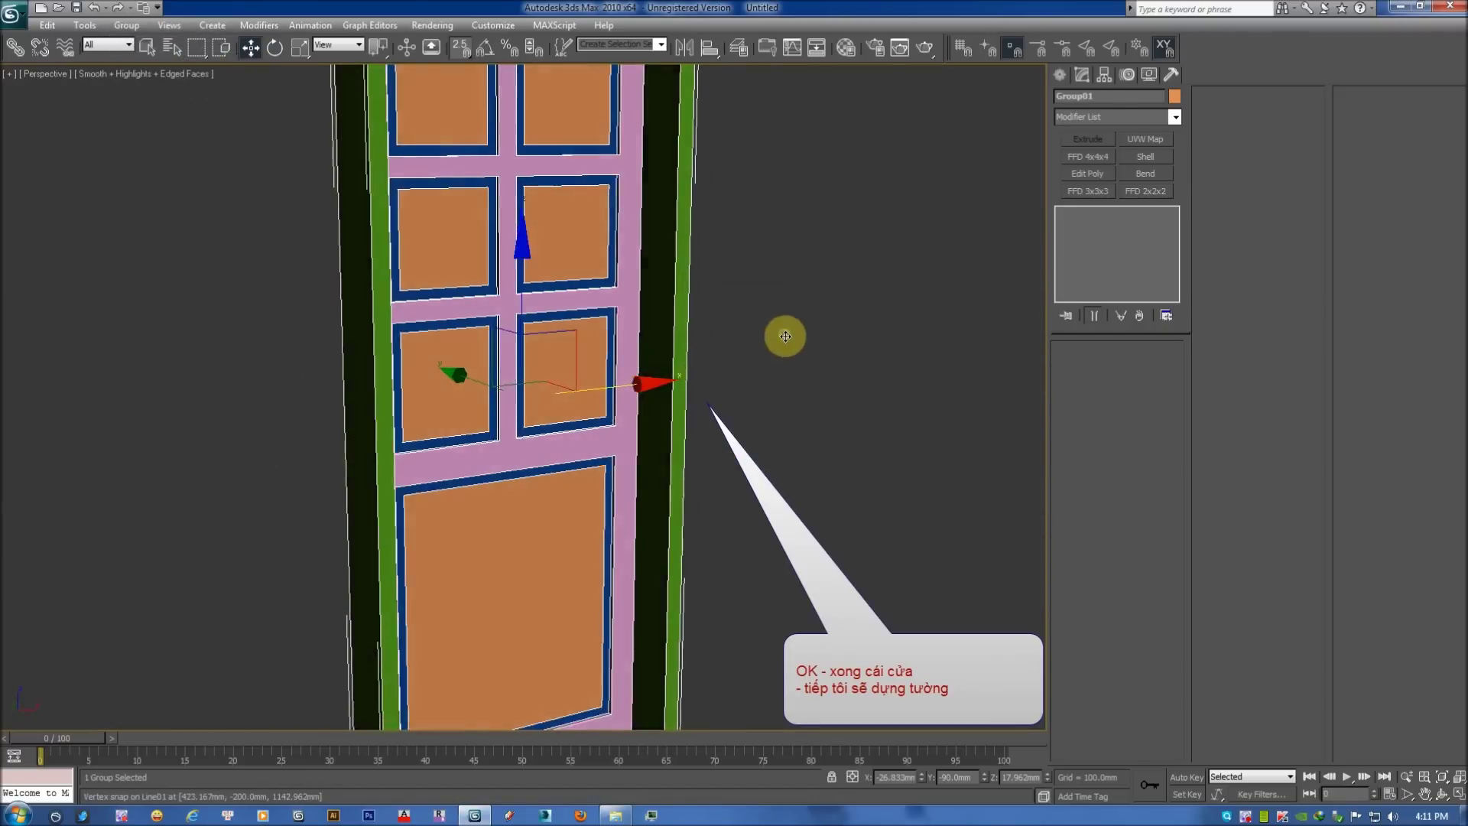
Give the whole door group a single brown colour.
click(1174, 95)
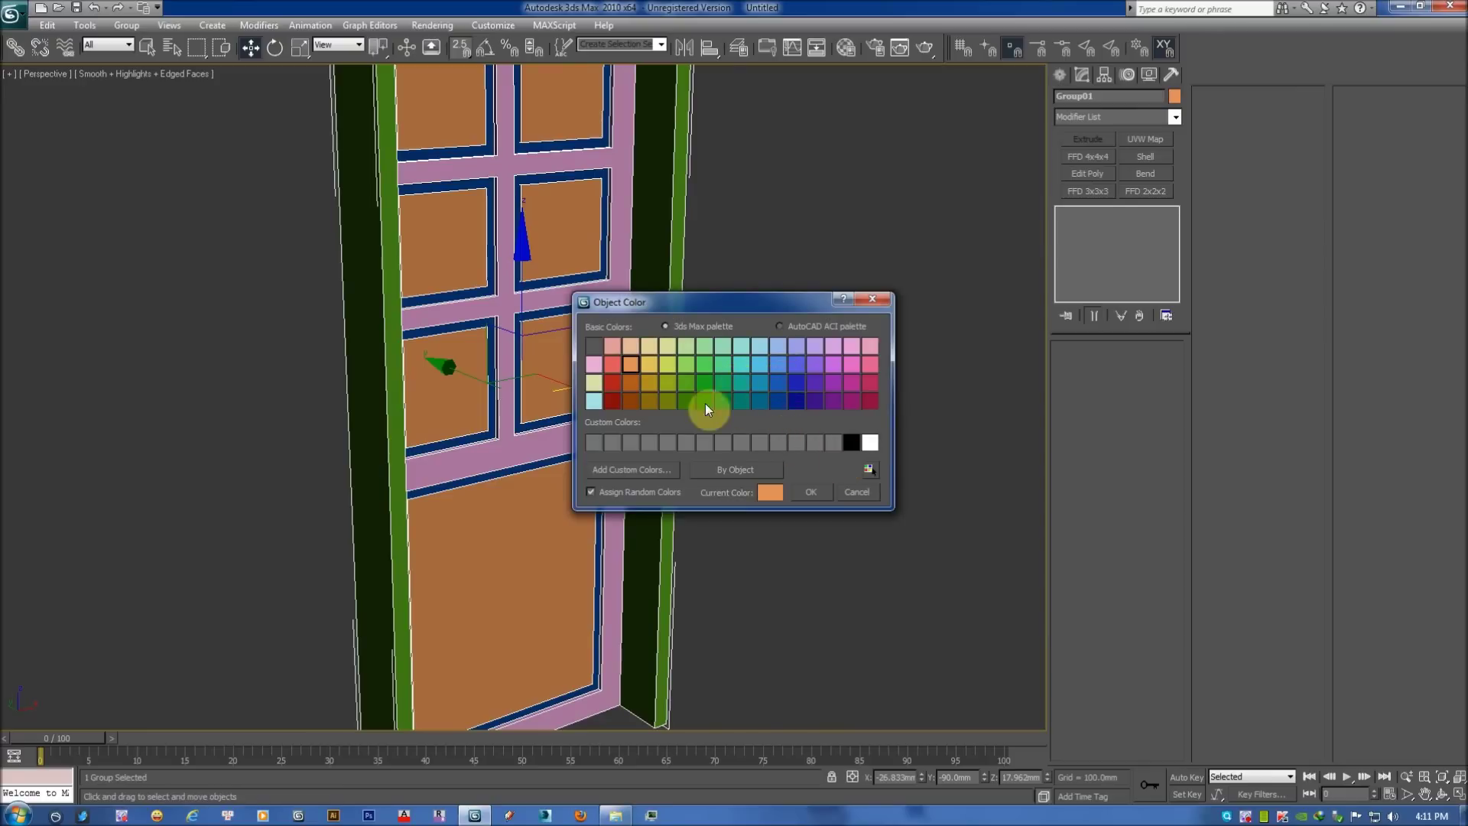
click(635, 381)
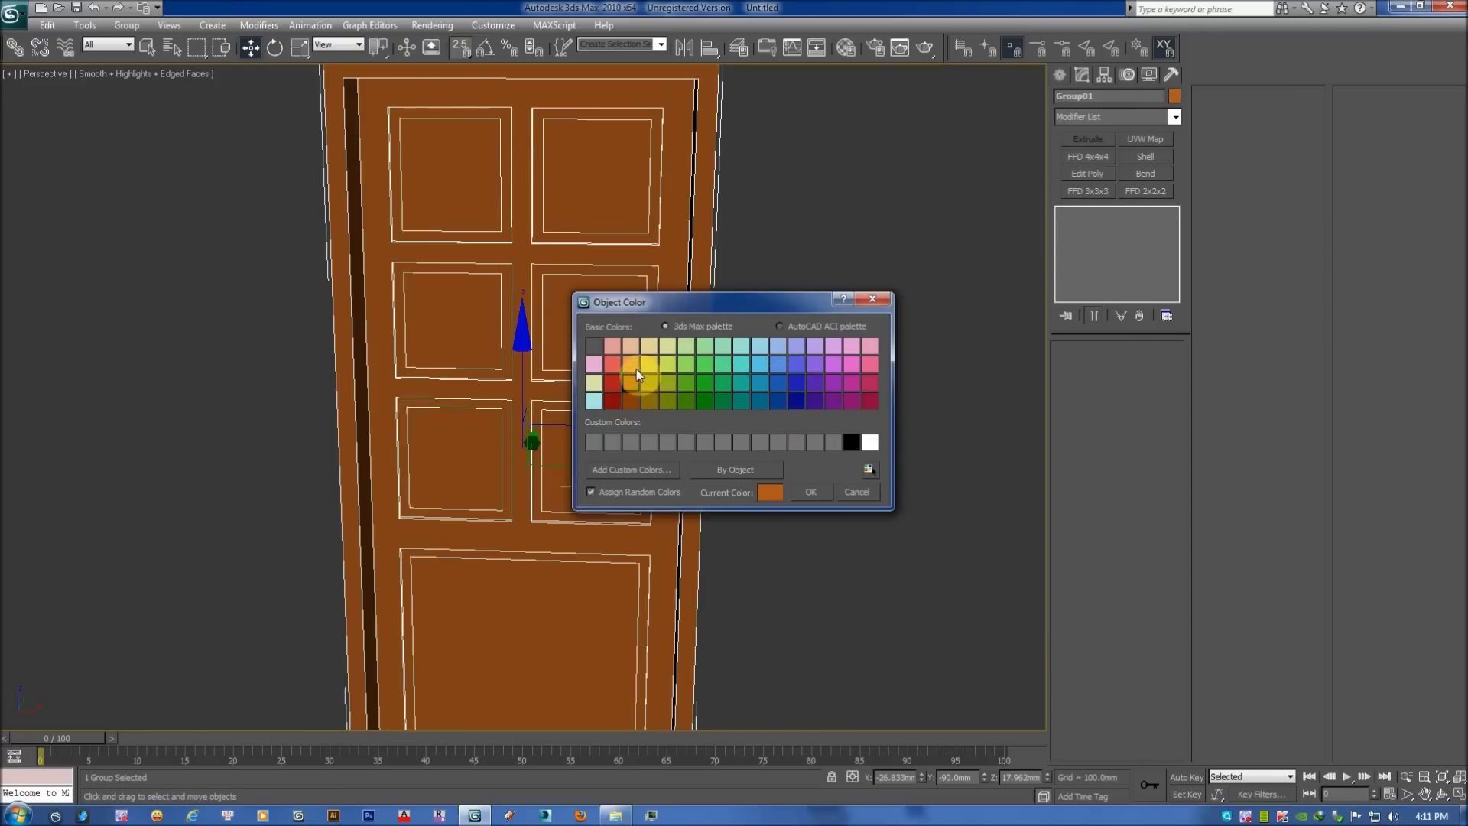
click(804, 492)
mouse_move(645, 380)
alt+middle_down()
mouse_move(612, 399)
mouse_move(542, 366)
mouse_move(409, 420)
mouse_move(642, 376)
mouse_move(433, 354)
mouse_move(694, 377)
mouse_move(655, 387)
alt+middle_up()
key(t)
key(F3)
scroll(709, 341, down, 2)
middle_drag(672, 311, 684, 331)
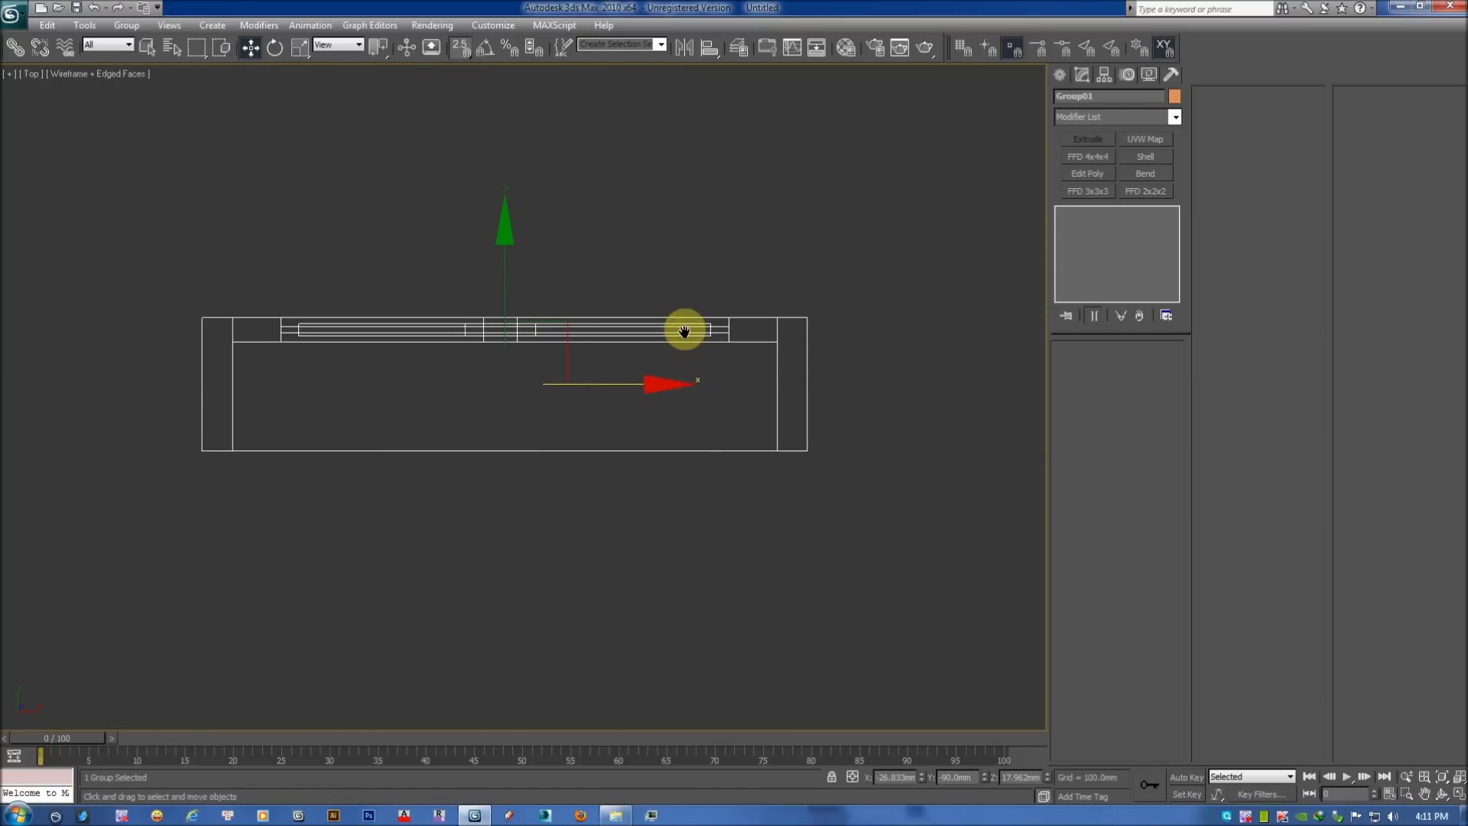
Draw a large rectangle above the door as the room outline.
click(686, 330)
scroll(686, 331, down, 2)
middle_drag(423, 148, 425, 208)
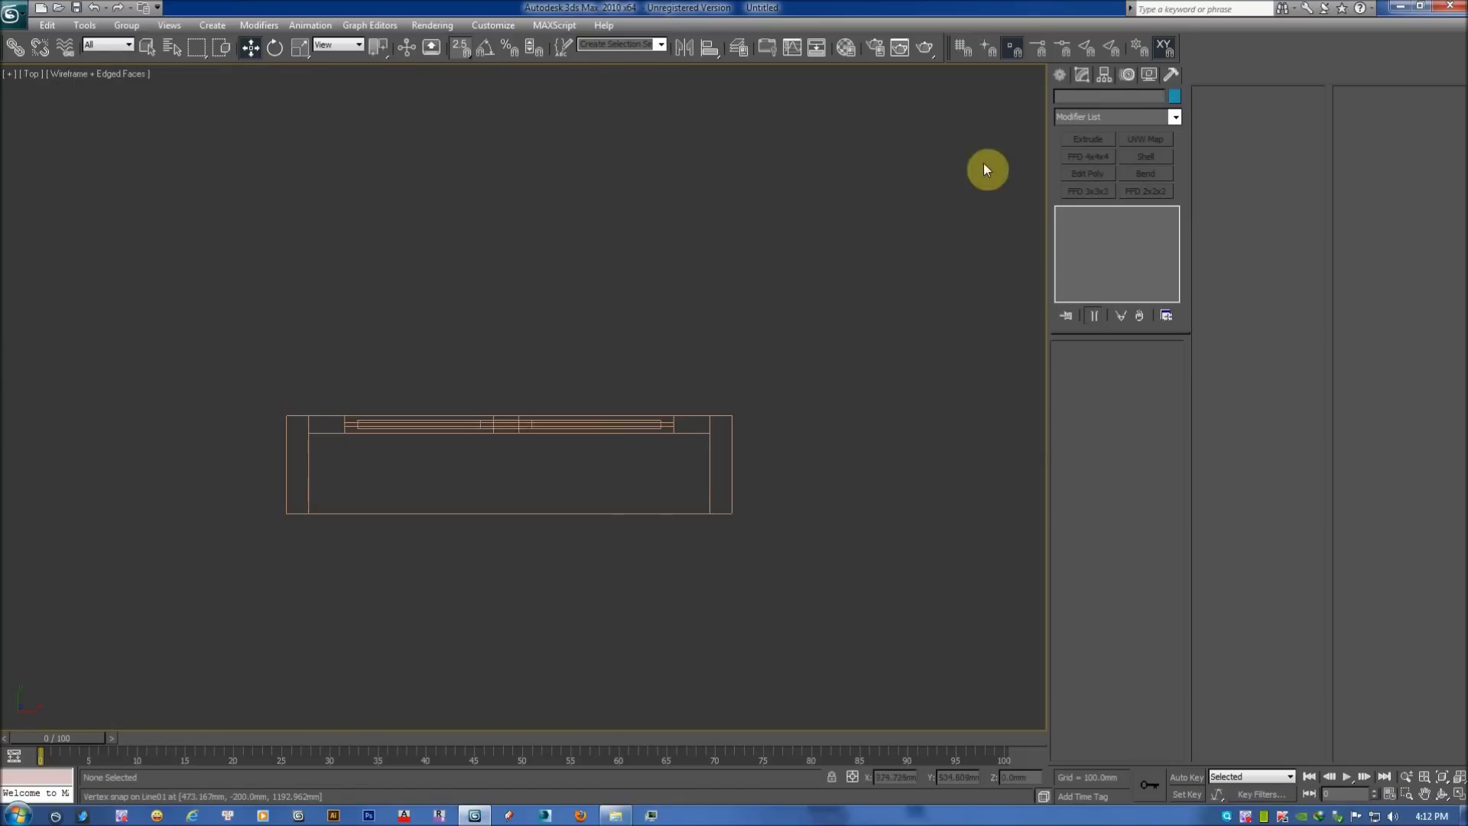
click(1059, 74)
click(1084, 100)
click(1143, 187)
scroll(550, 459, down, 2)
drag(521, 211, 1018, 505)
Size the room rectangle to 4000 mm length and 5000 mm width.
key(w)
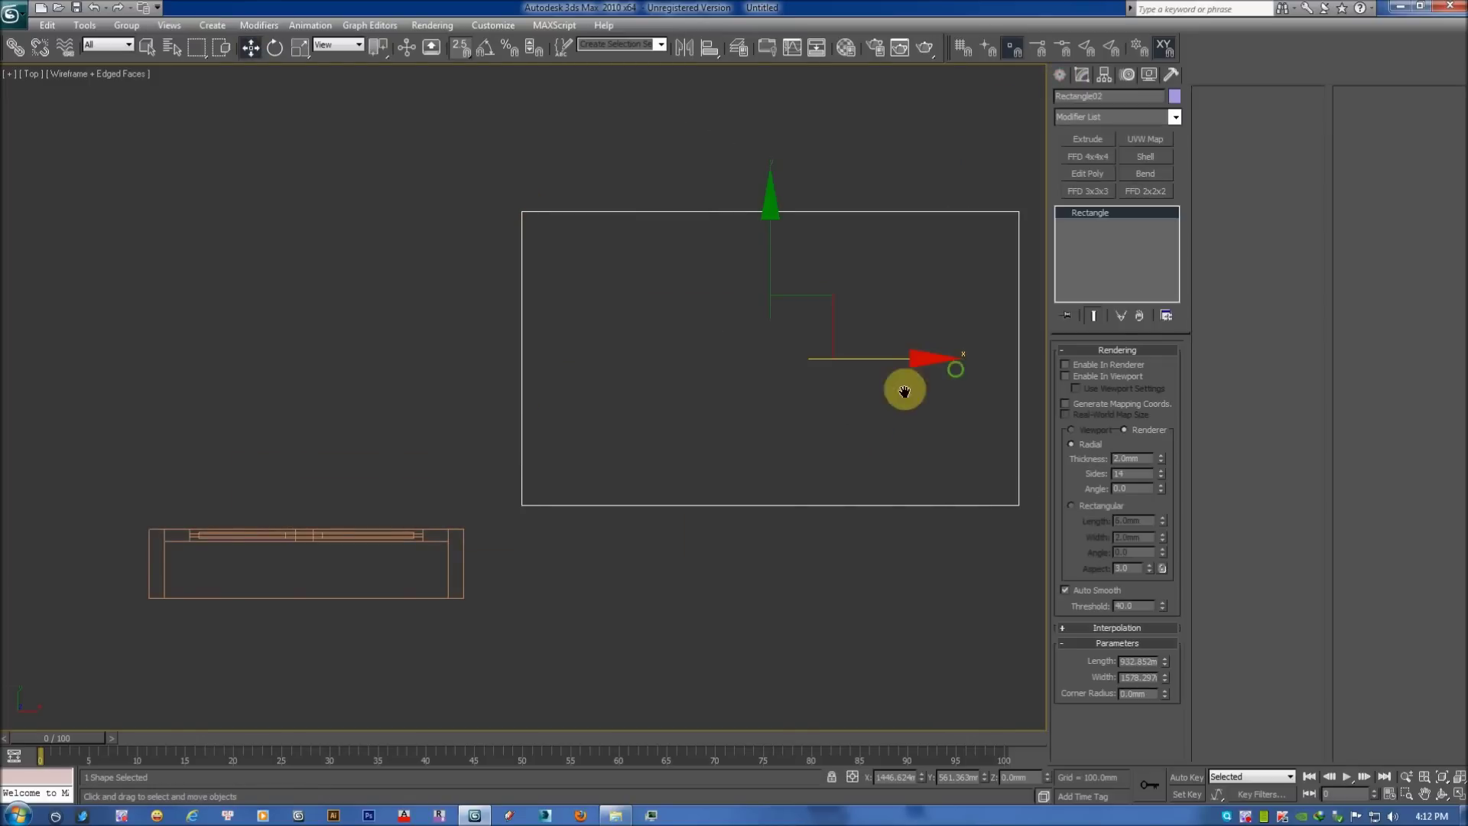
middle_drag(901, 389, 806, 419)
click(1130, 350)
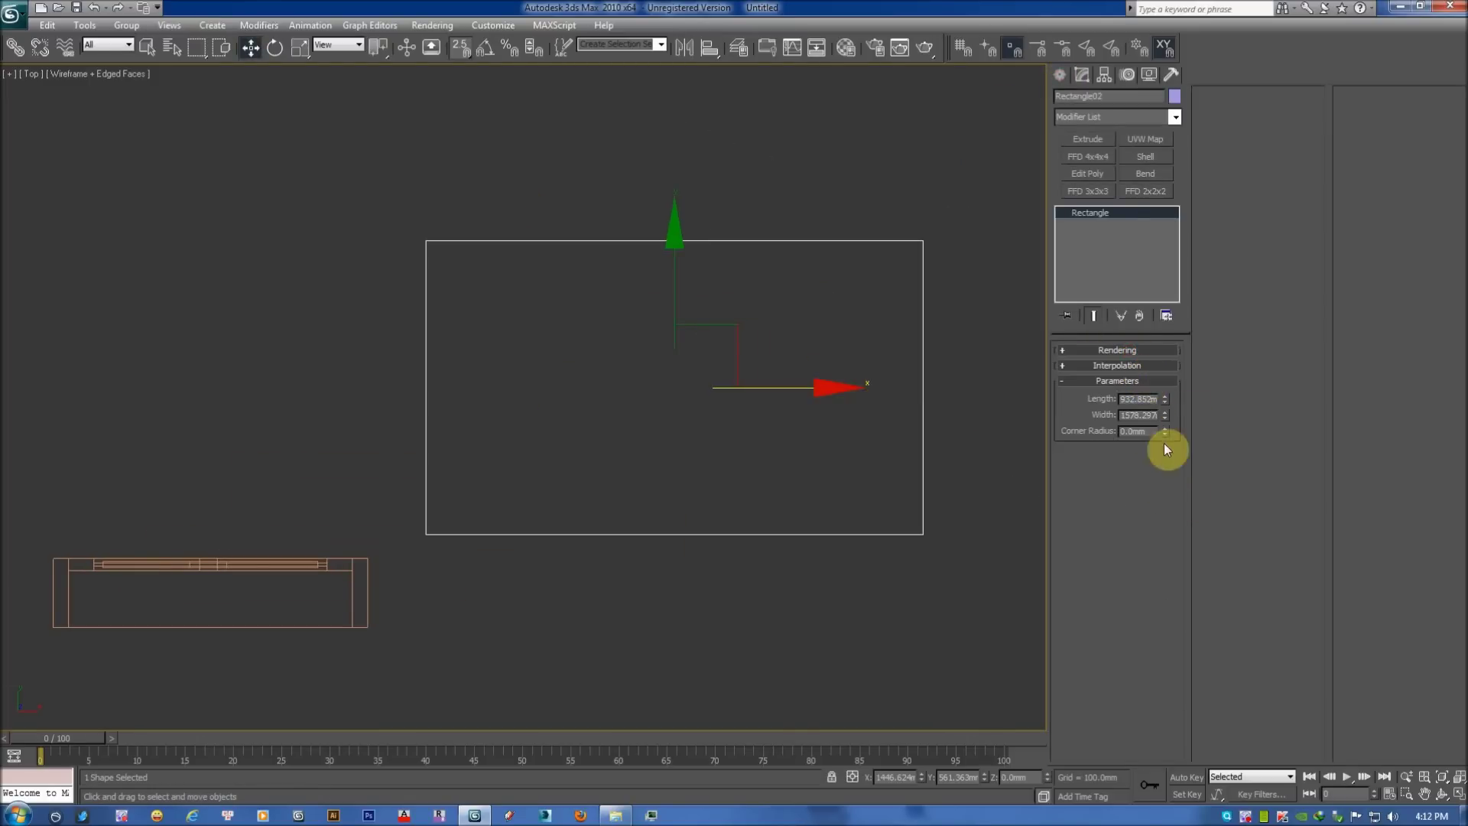
drag(1166, 398, 1165, 390)
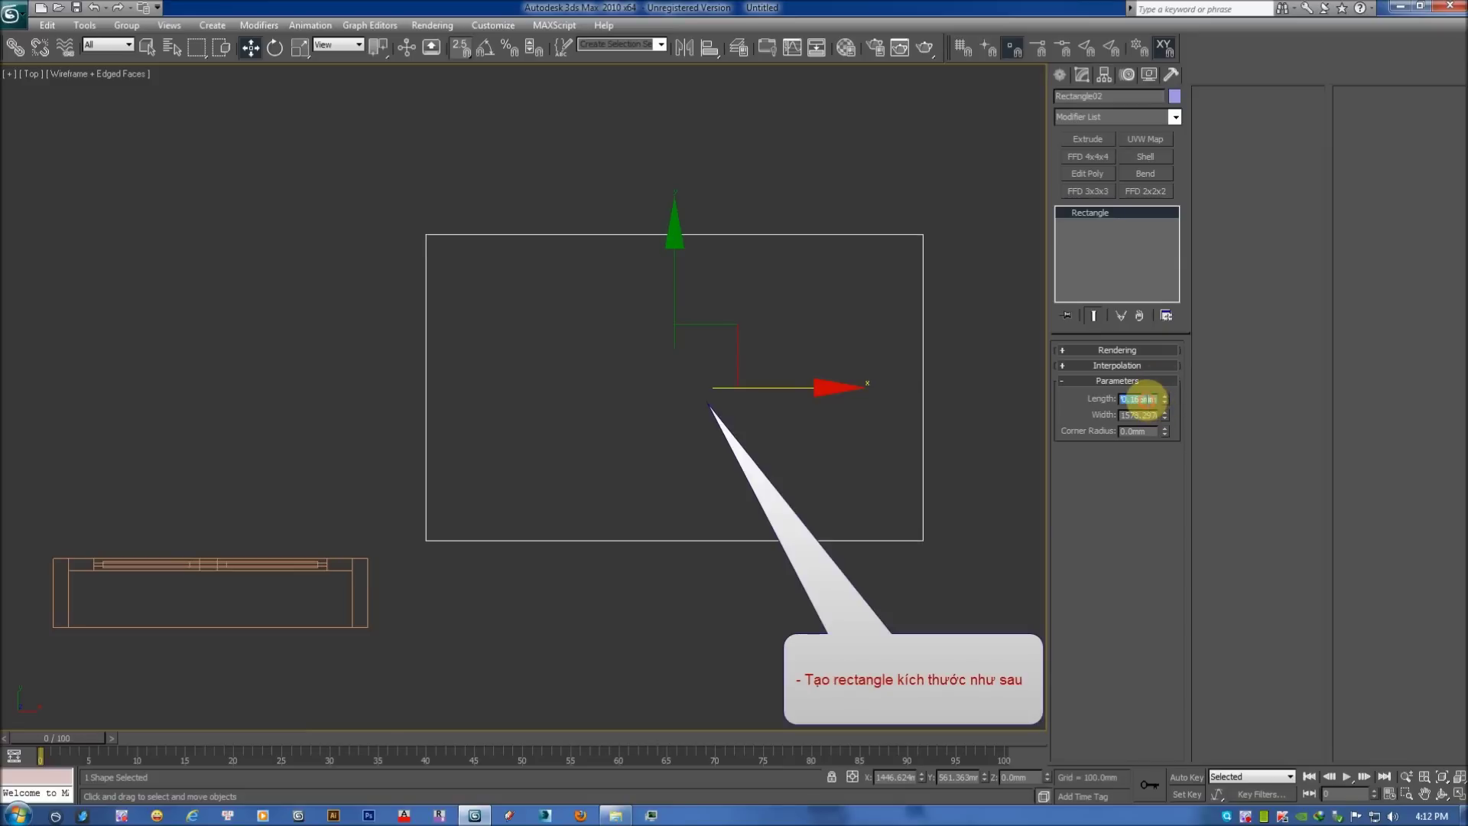
text(00)
key(Tab)
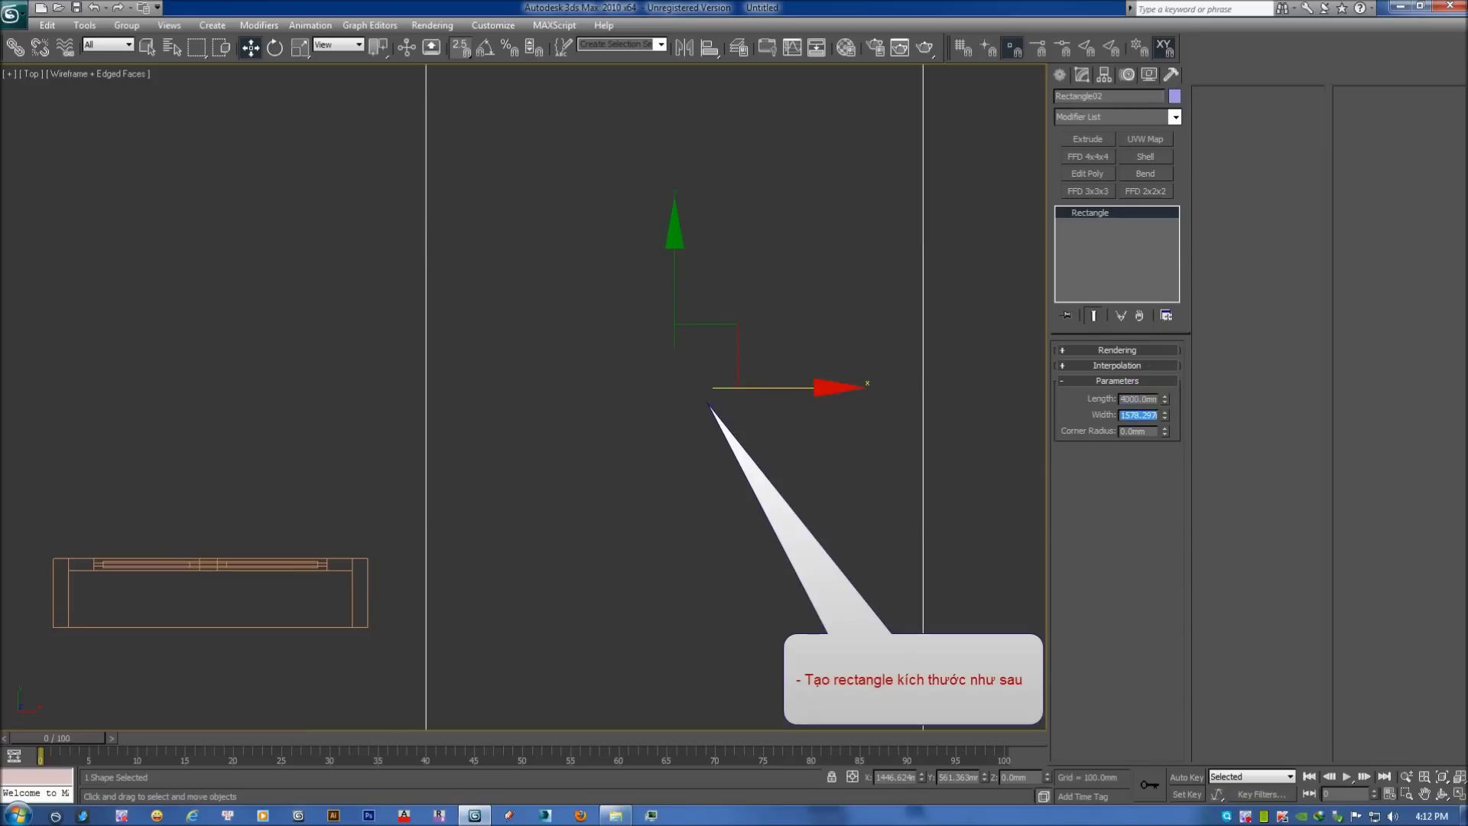
text(5000)
key(Return)
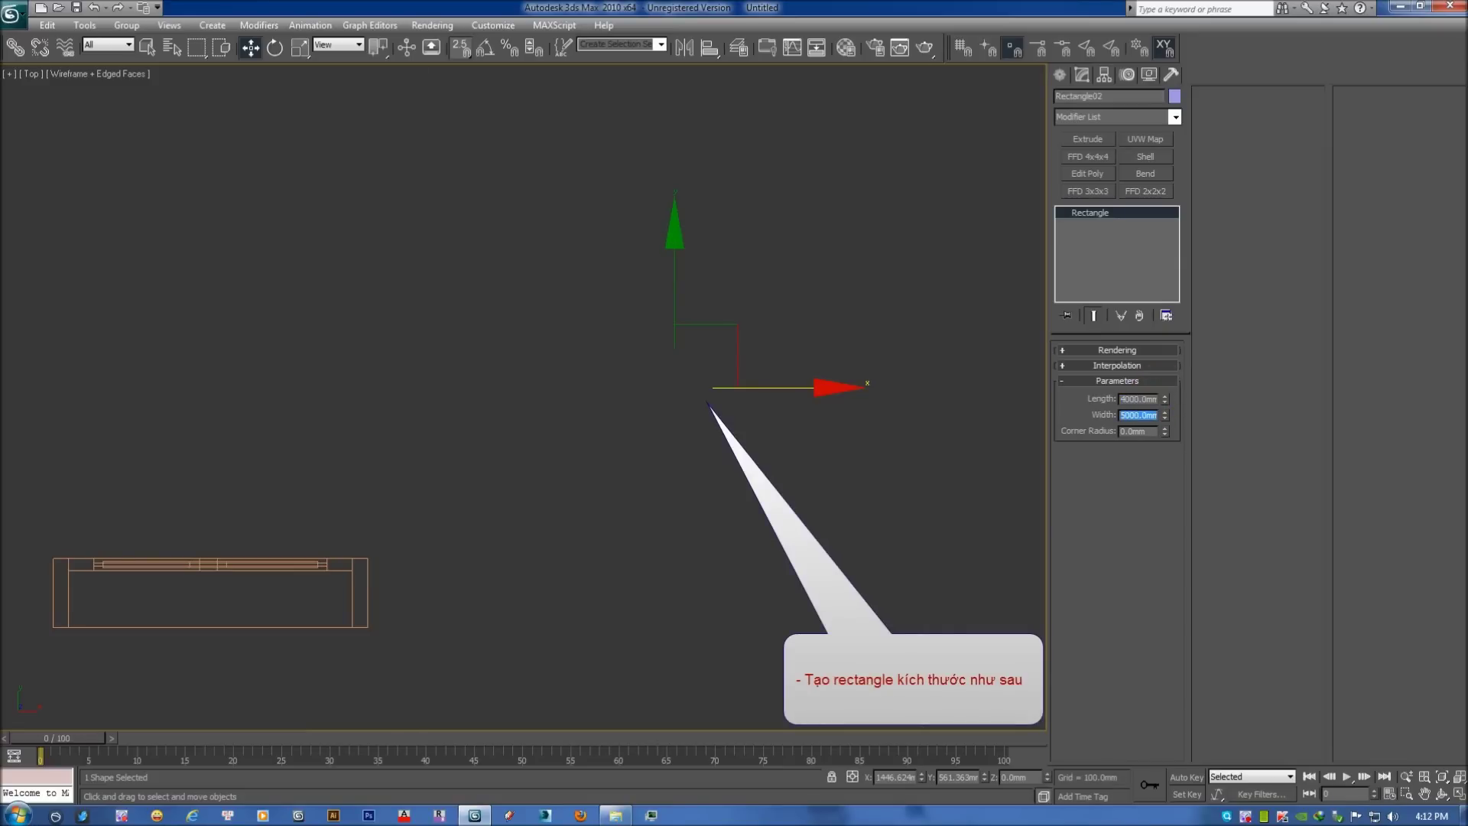
Reselect the room rectangle, then draw a small rectangle near the door.
scroll(768, 474, down, 3)
scroll(788, 436, down, 2)
click(812, 283)
click(734, 207)
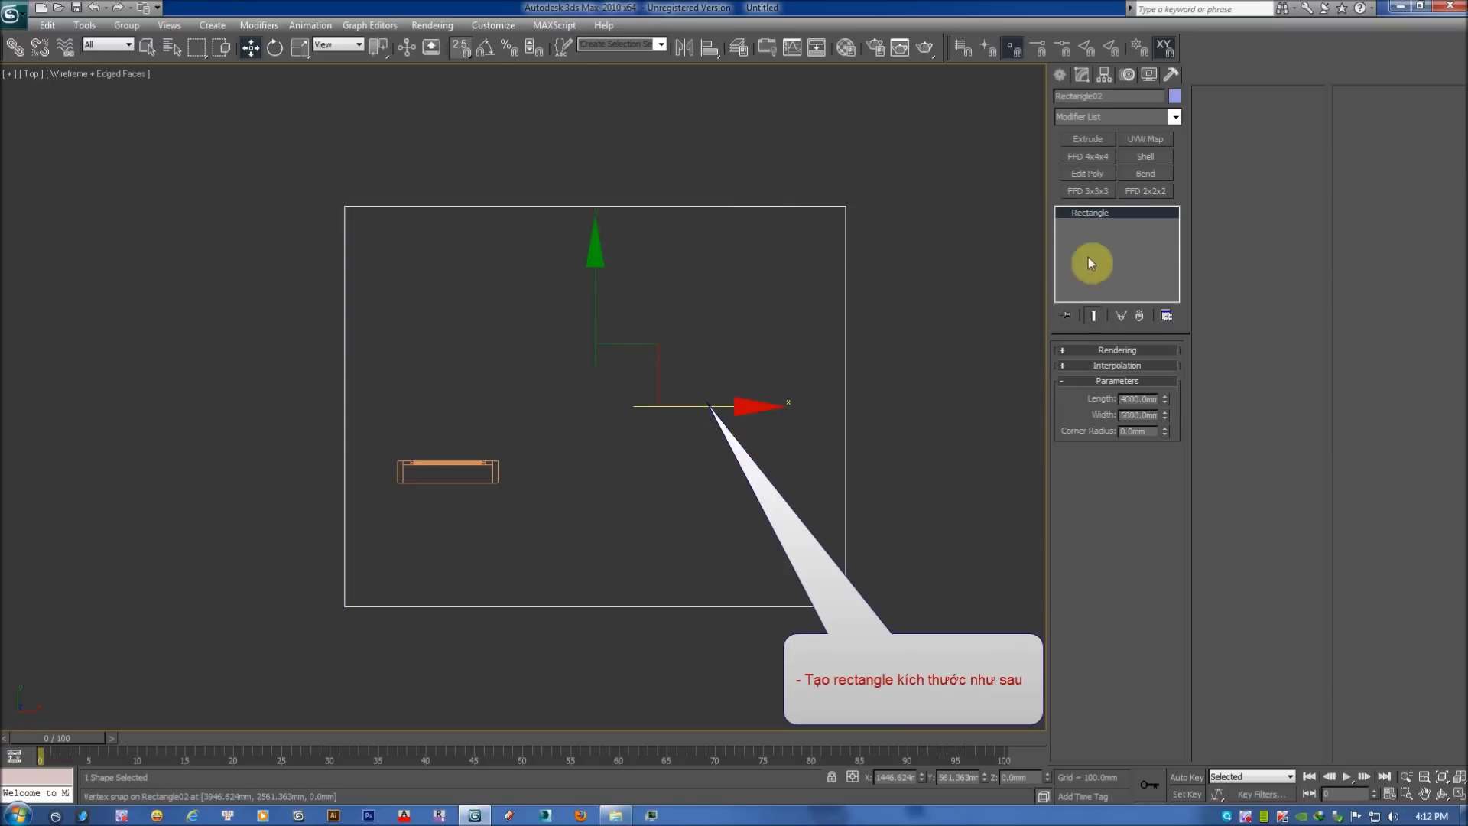
middle_drag(811, 260, 807, 275)
click(1064, 75)
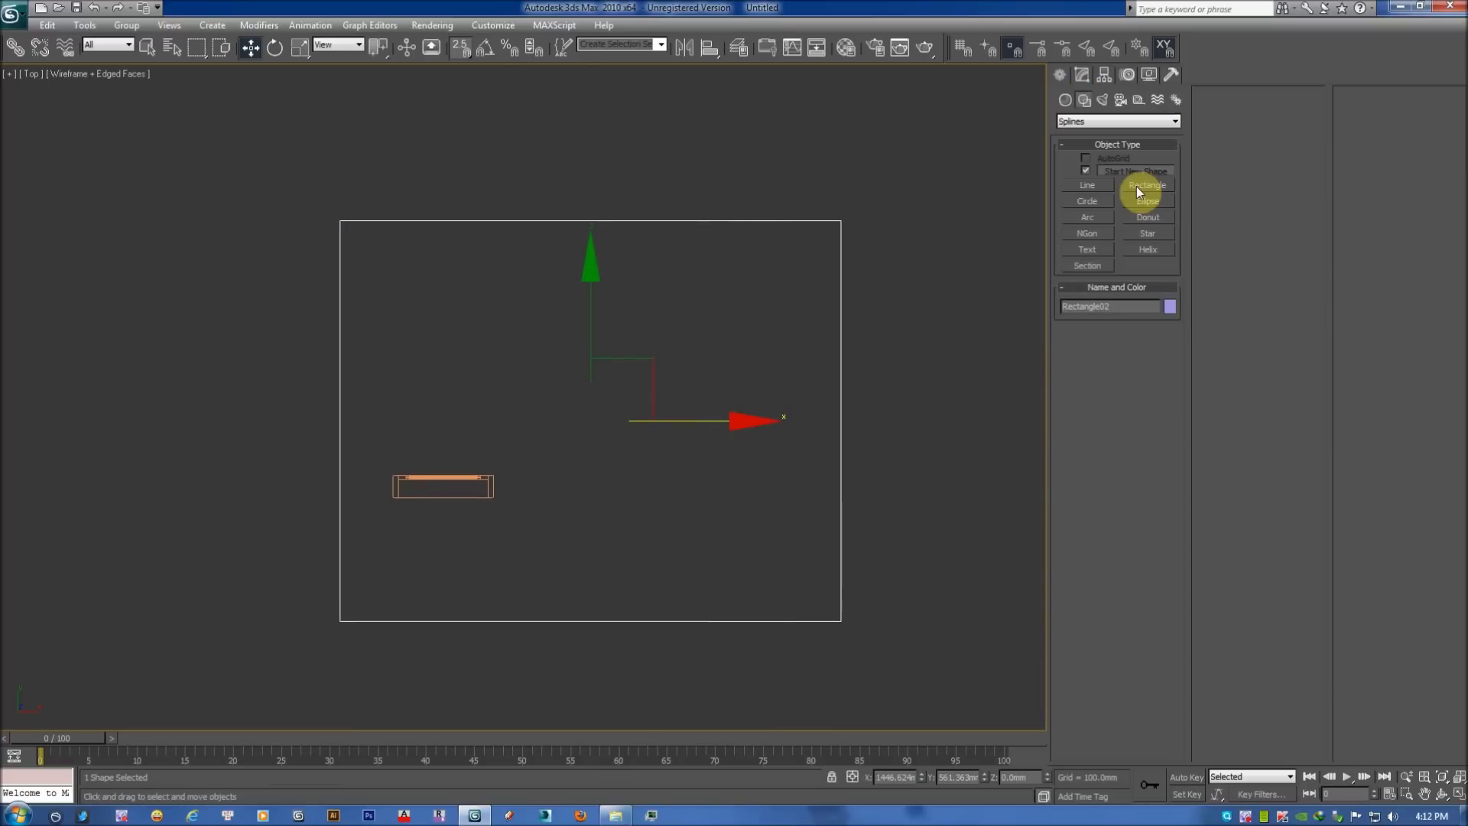
click(1136, 186)
scroll(475, 393, up, 2)
middle_drag(475, 393, 482, 420)
drag(468, 415, 659, 566)
key(w)
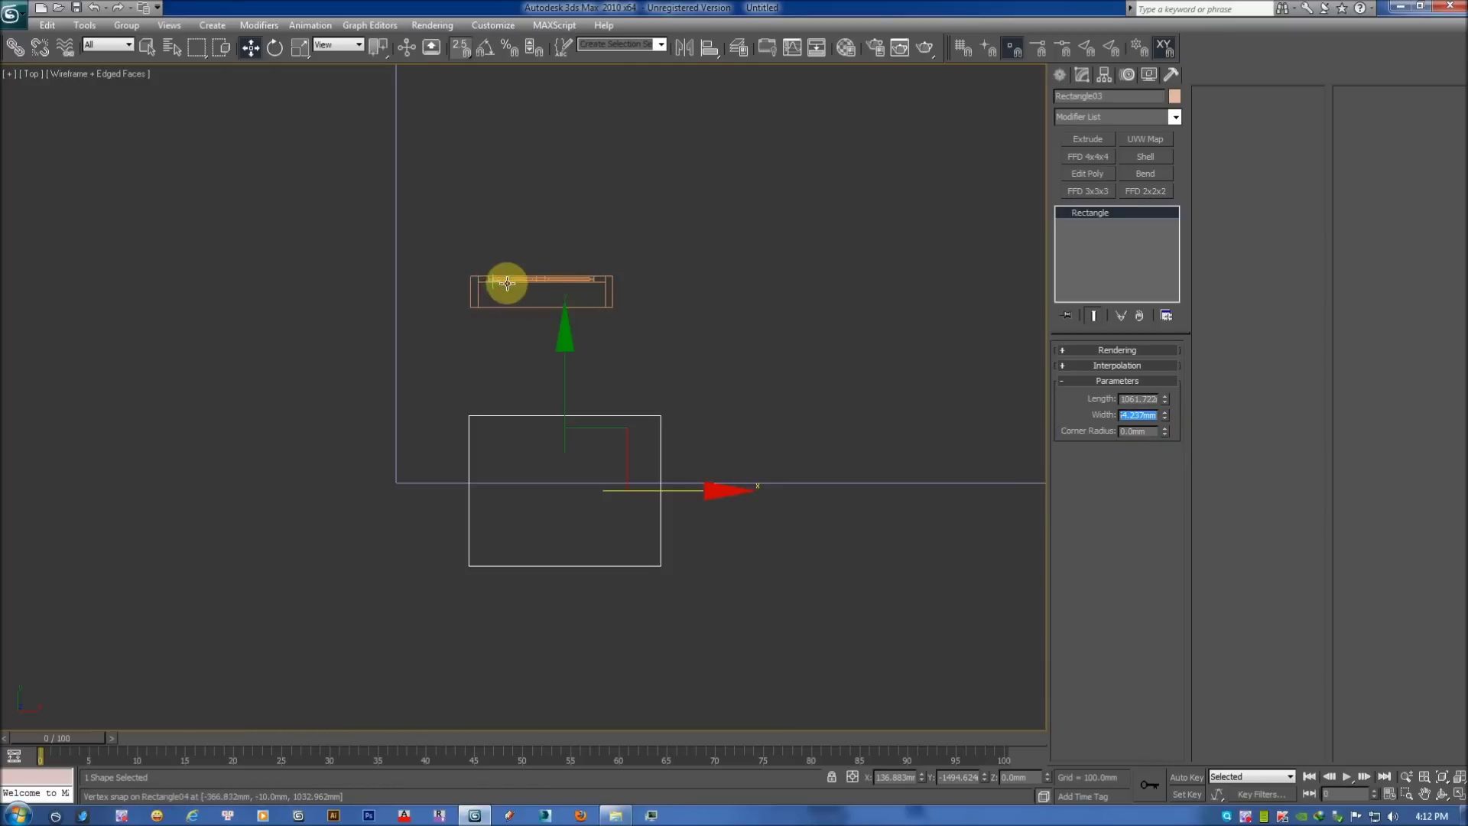
Set the small square's width to 1000 mm and slide it left along the wall.
text(1000)
key(Return)
scroll(787, 405, down, 2)
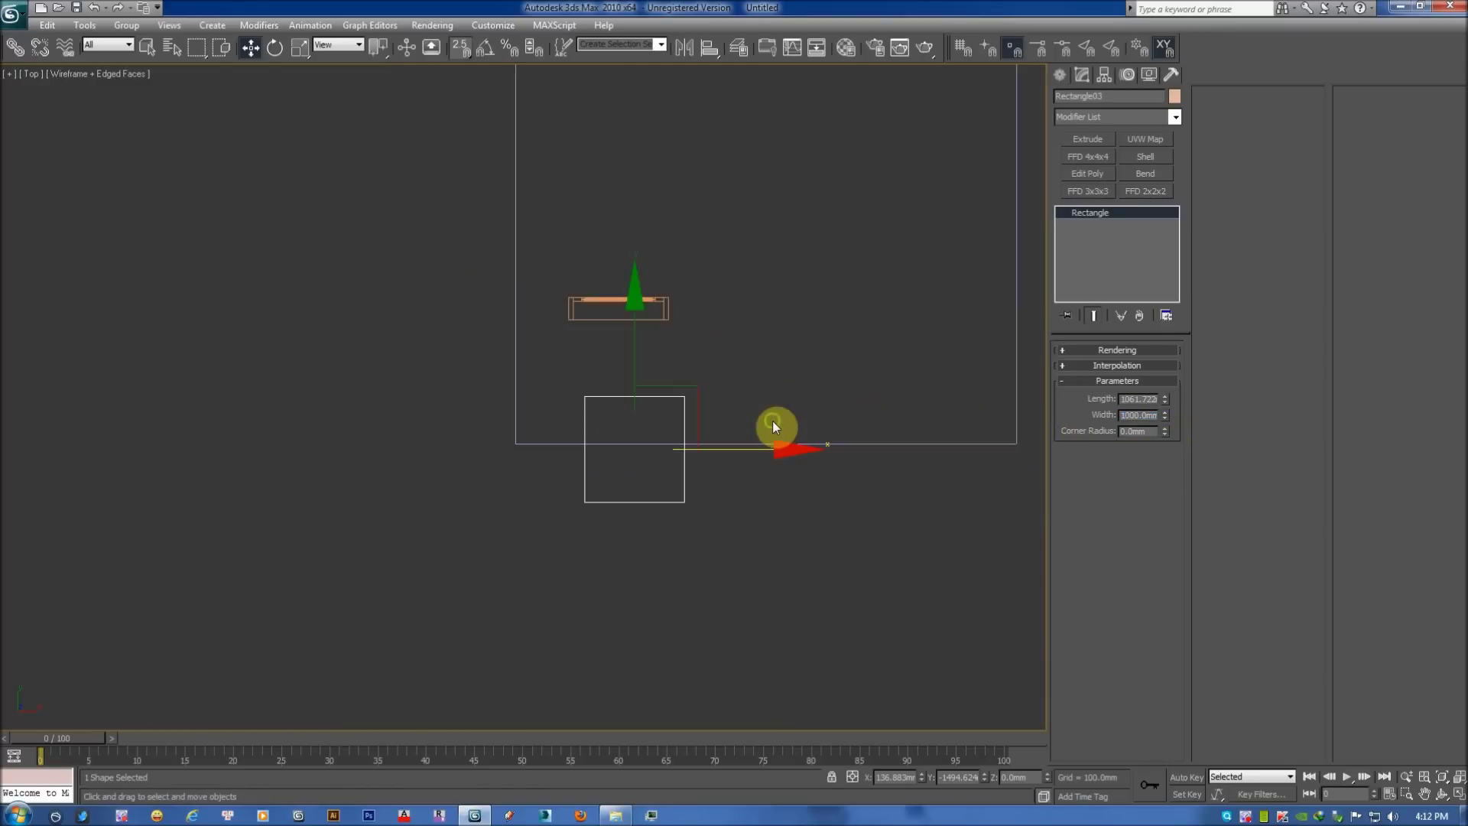
drag(737, 449, 696, 453)
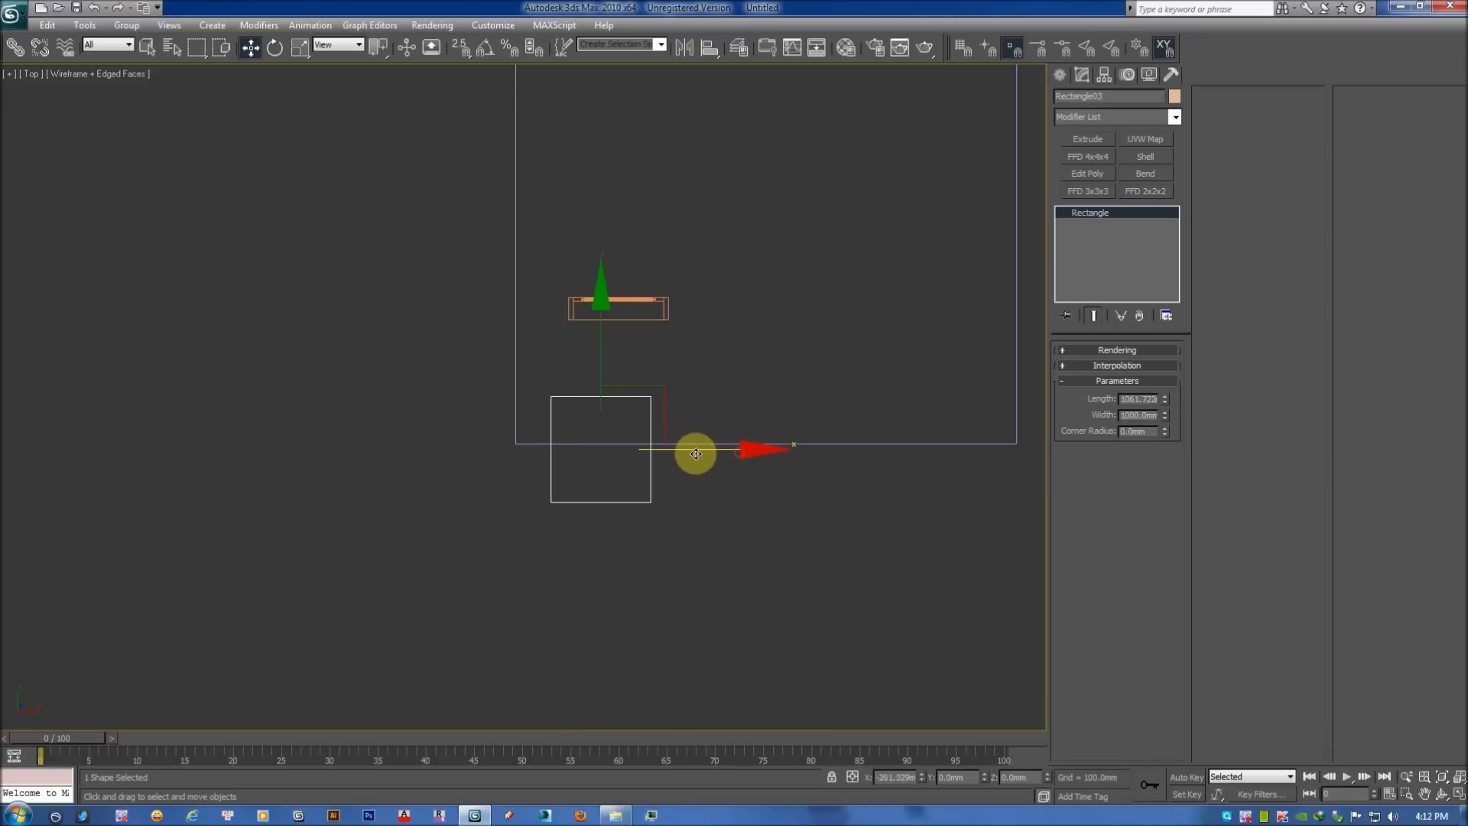
Convert the large room rectangle to an editable spline.
click(763, 355)
click(751, 444)
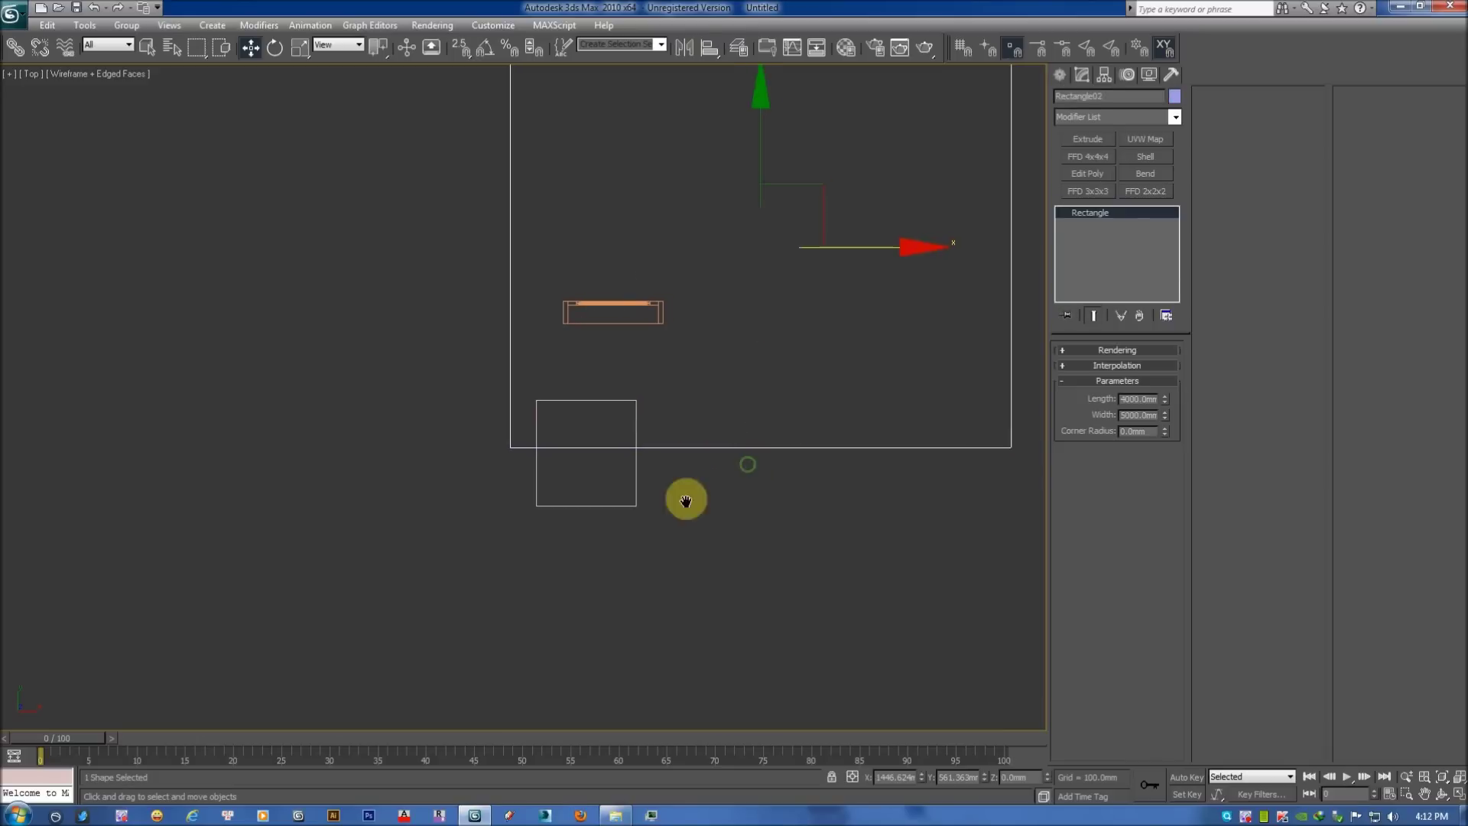
middle_drag(684, 498, 547, 498)
right_click(536, 457)
mouse_move(574, 590)
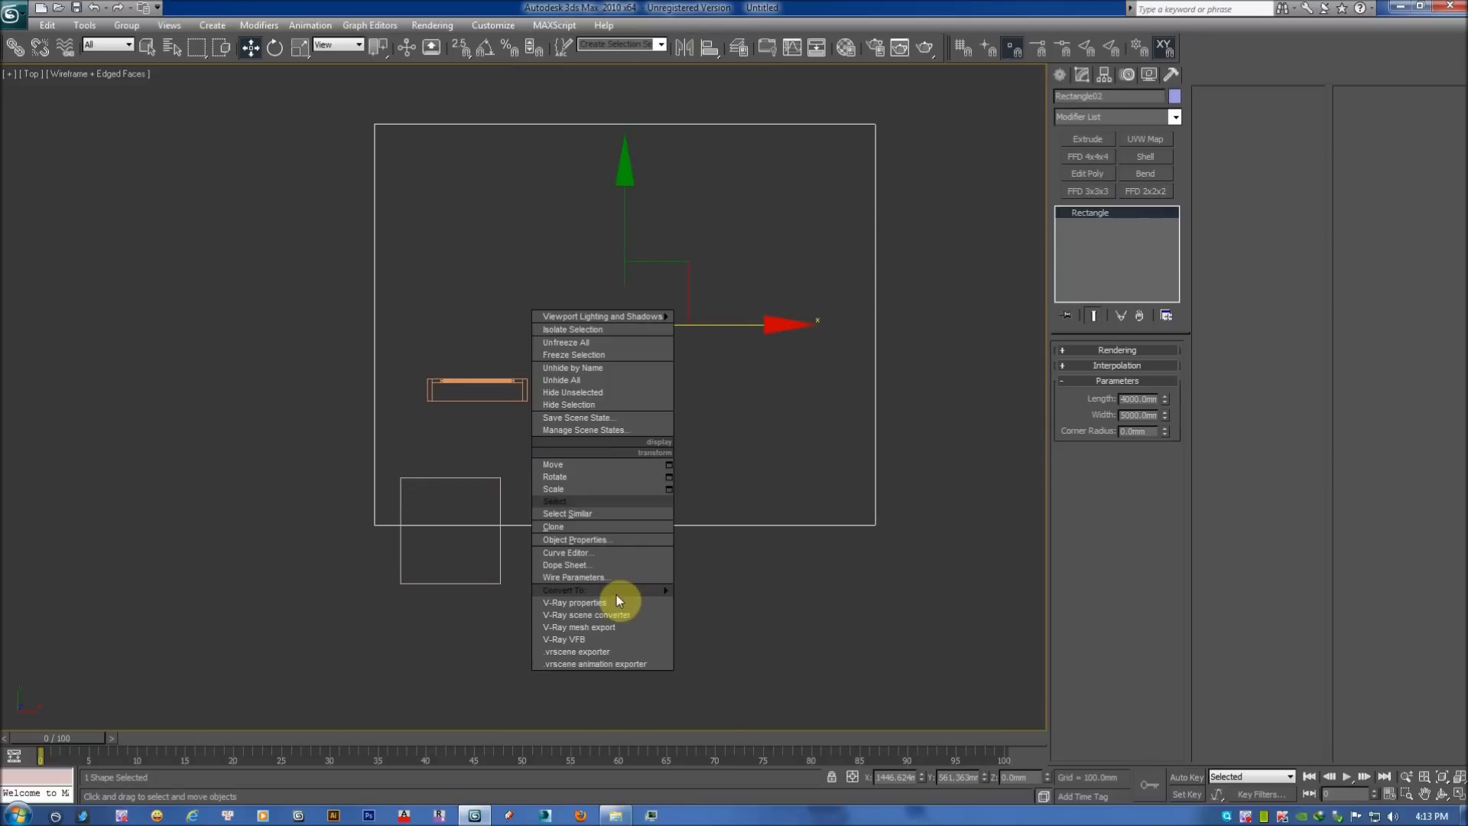
click(704, 590)
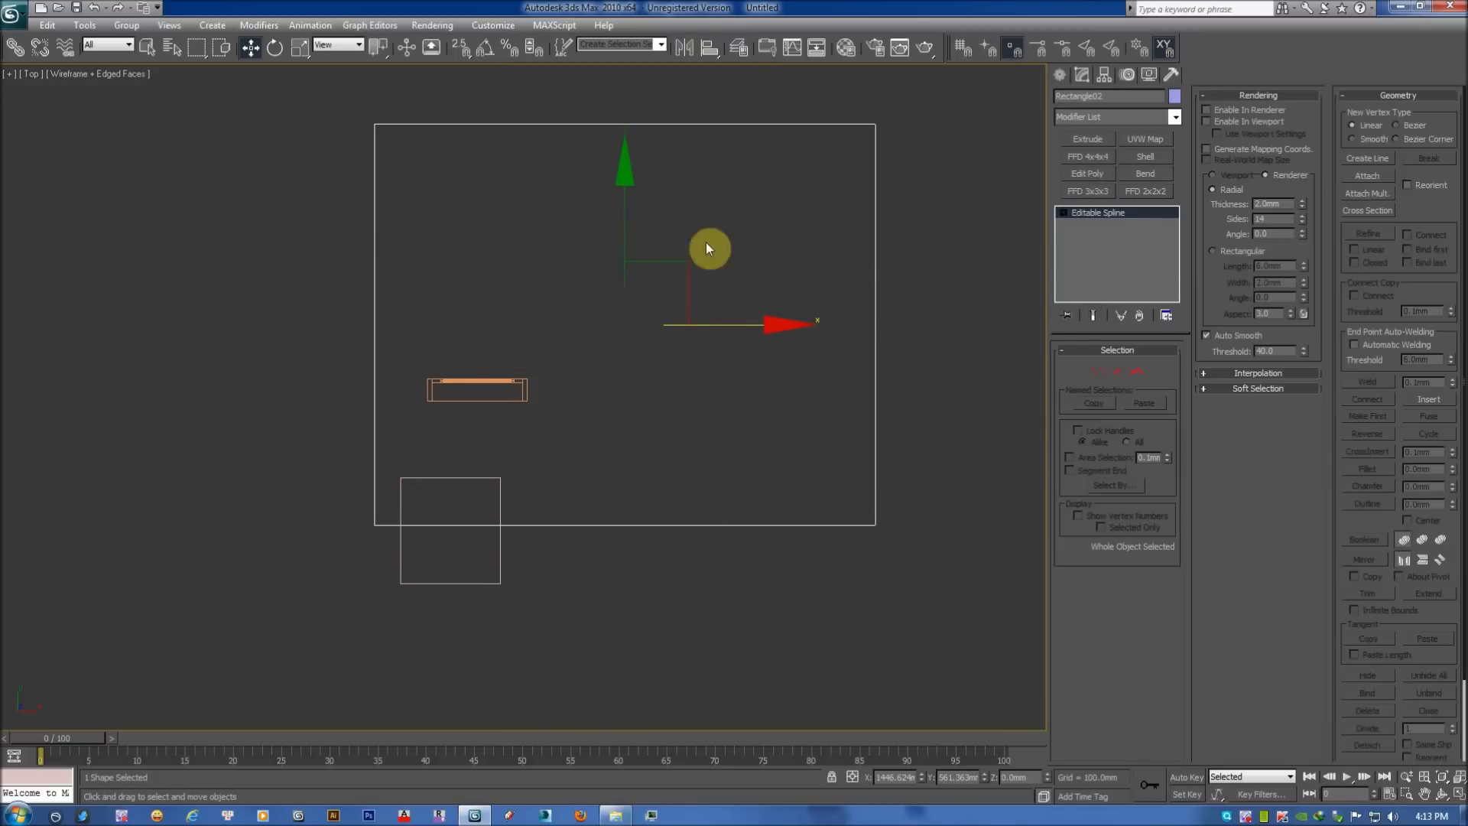
Outline the room spline to give the walls thickness.
click(1135, 373)
drag(976, 402, 772, 373)
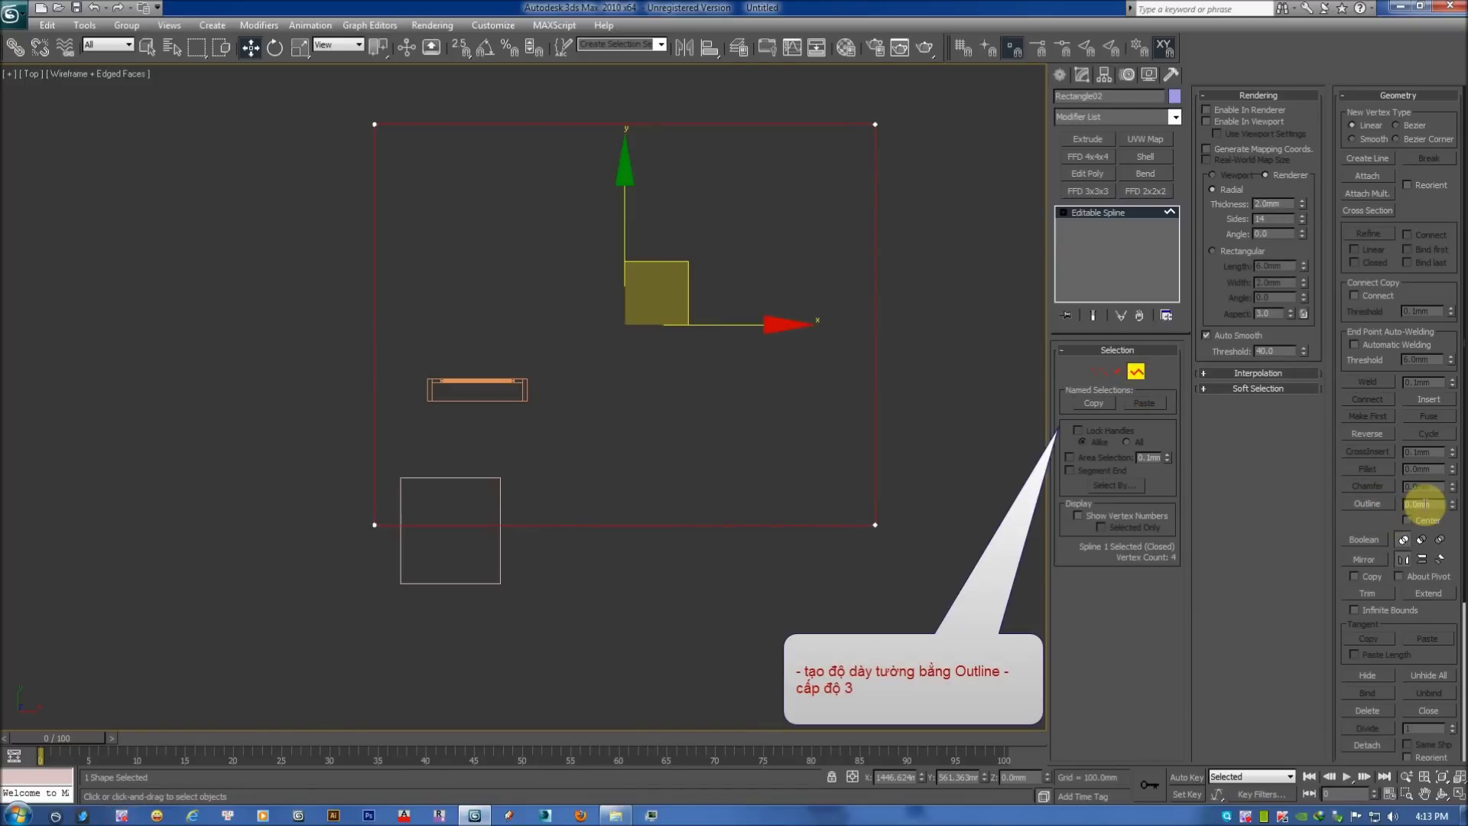
click(1420, 504)
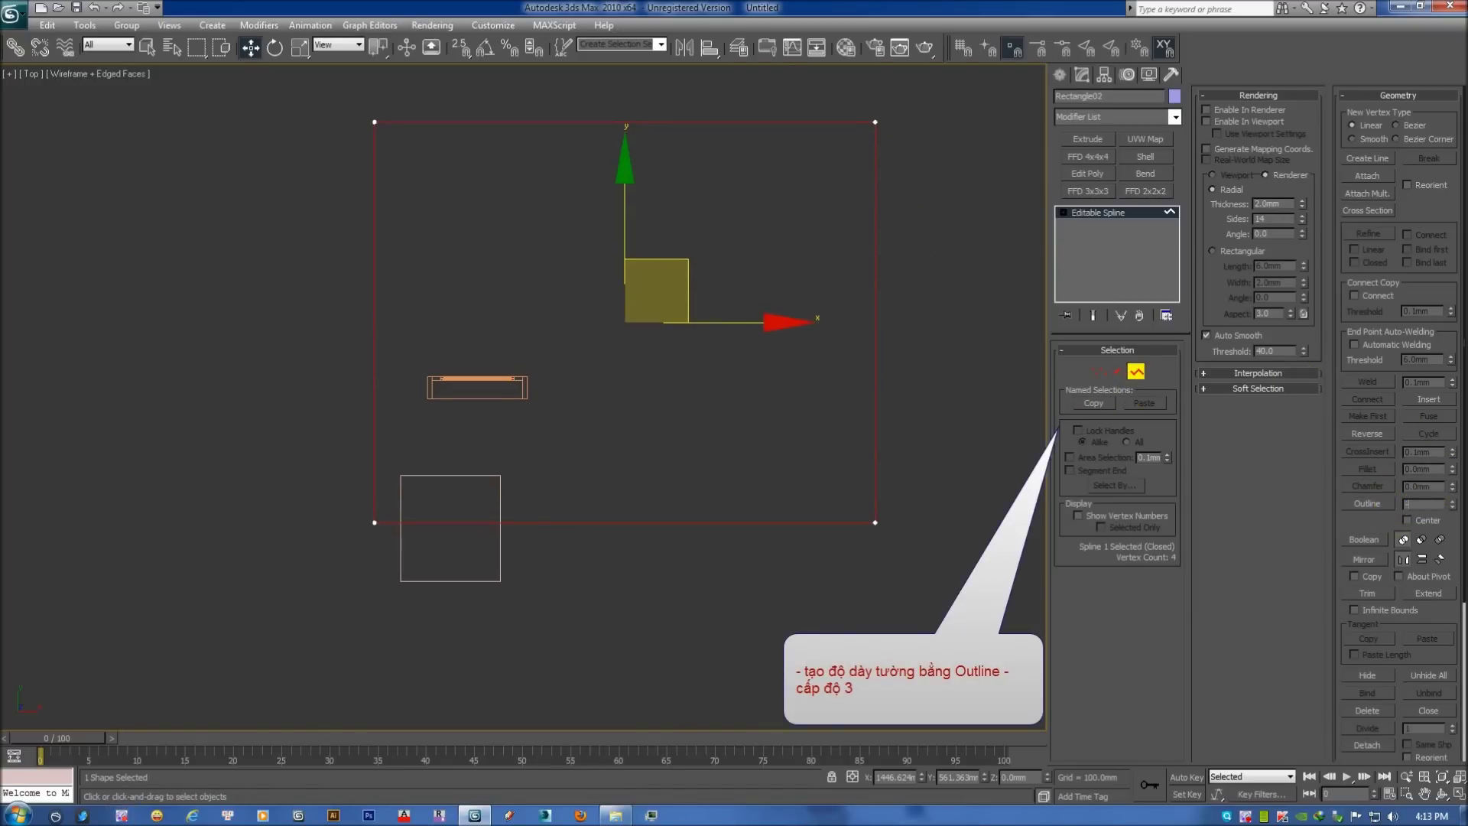
text(220)
key(Return)
click(718, 526)
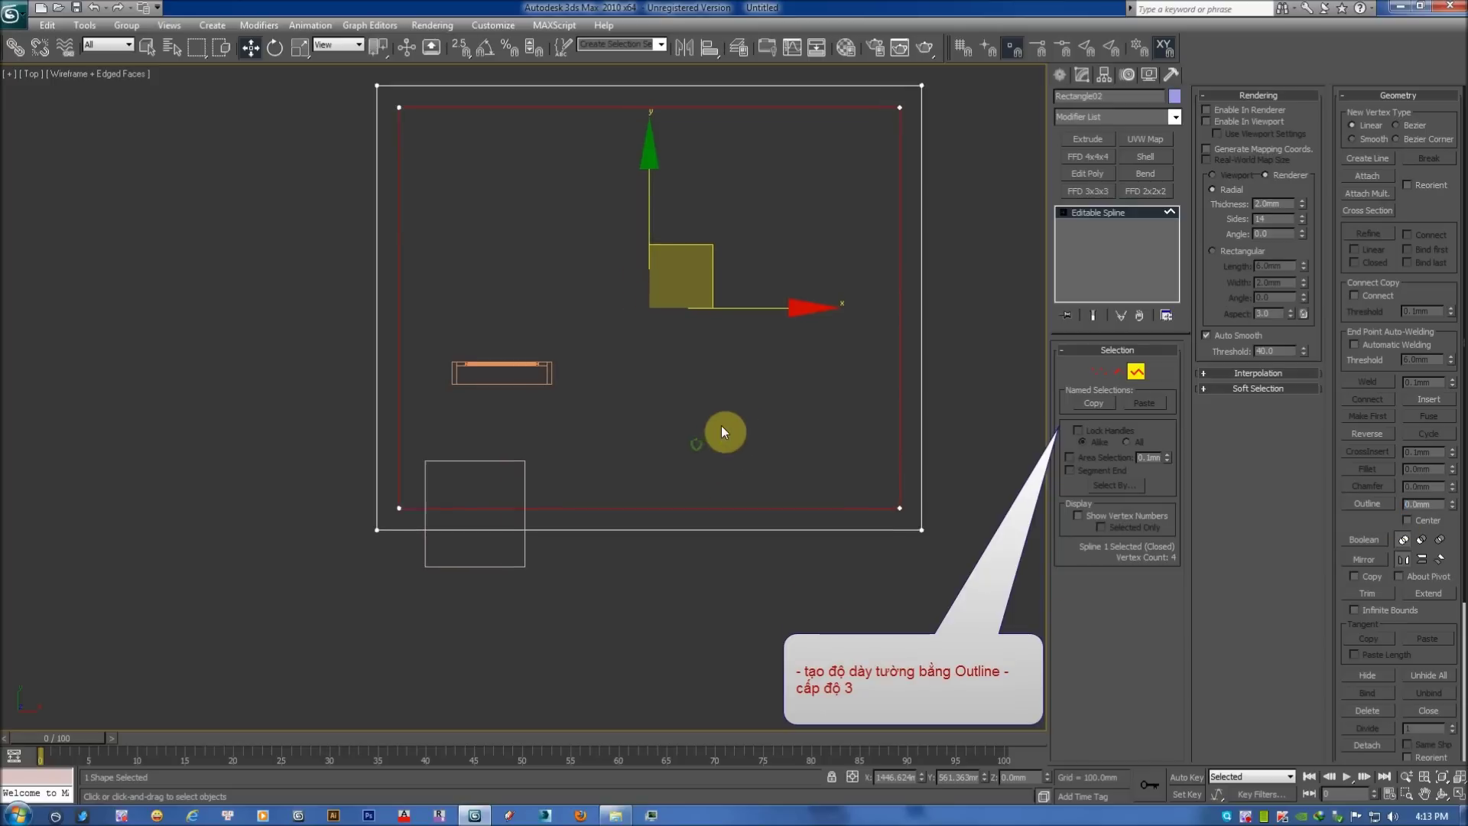
Reframe the room and select the small door square.
scroll(562, 448, up, 3)
middle_drag(562, 448, 608, 372)
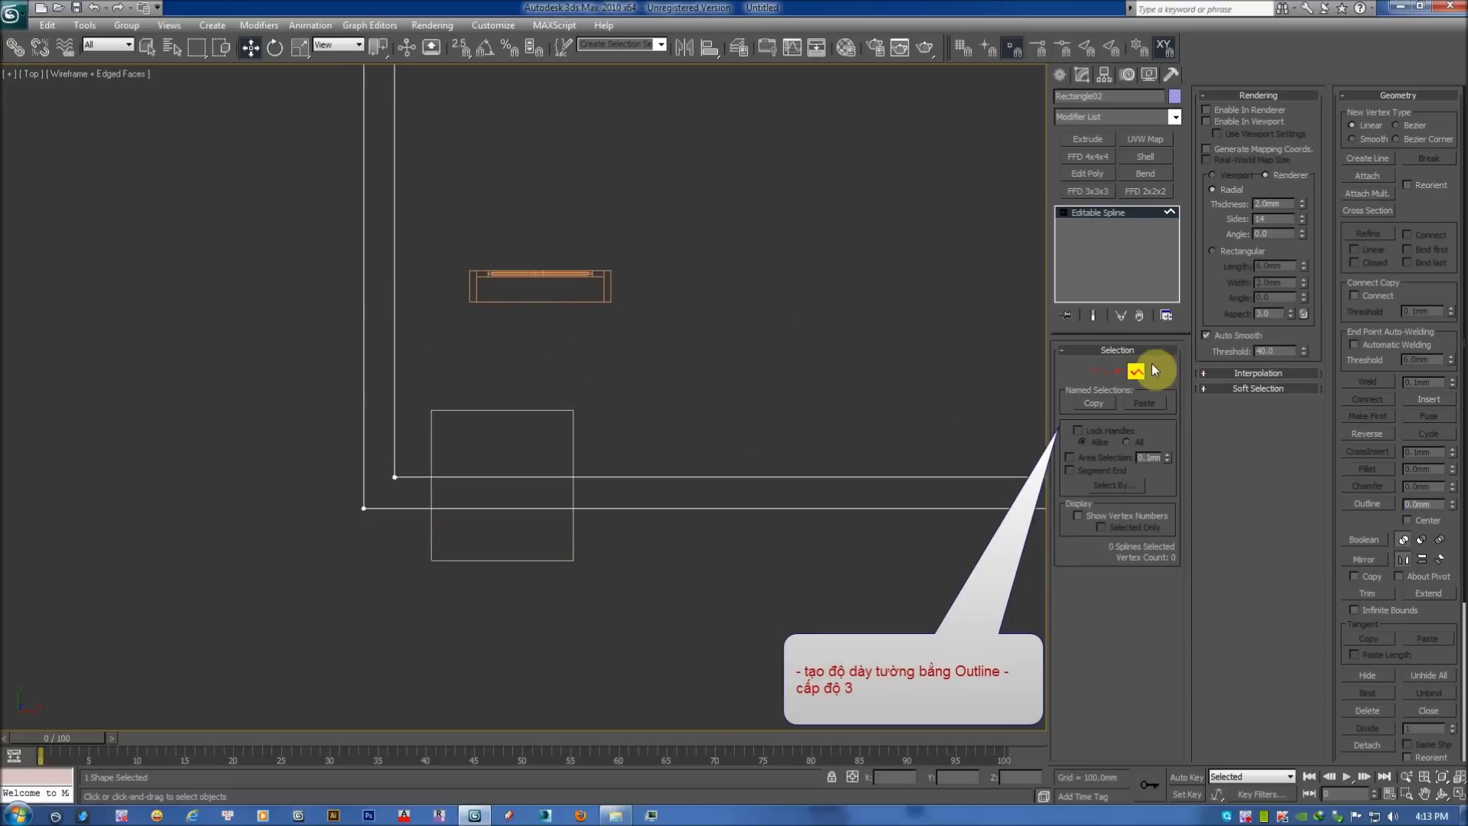
middle_drag(710, 321, 611, 451)
click(433, 552)
scroll(449, 589, down, 2)
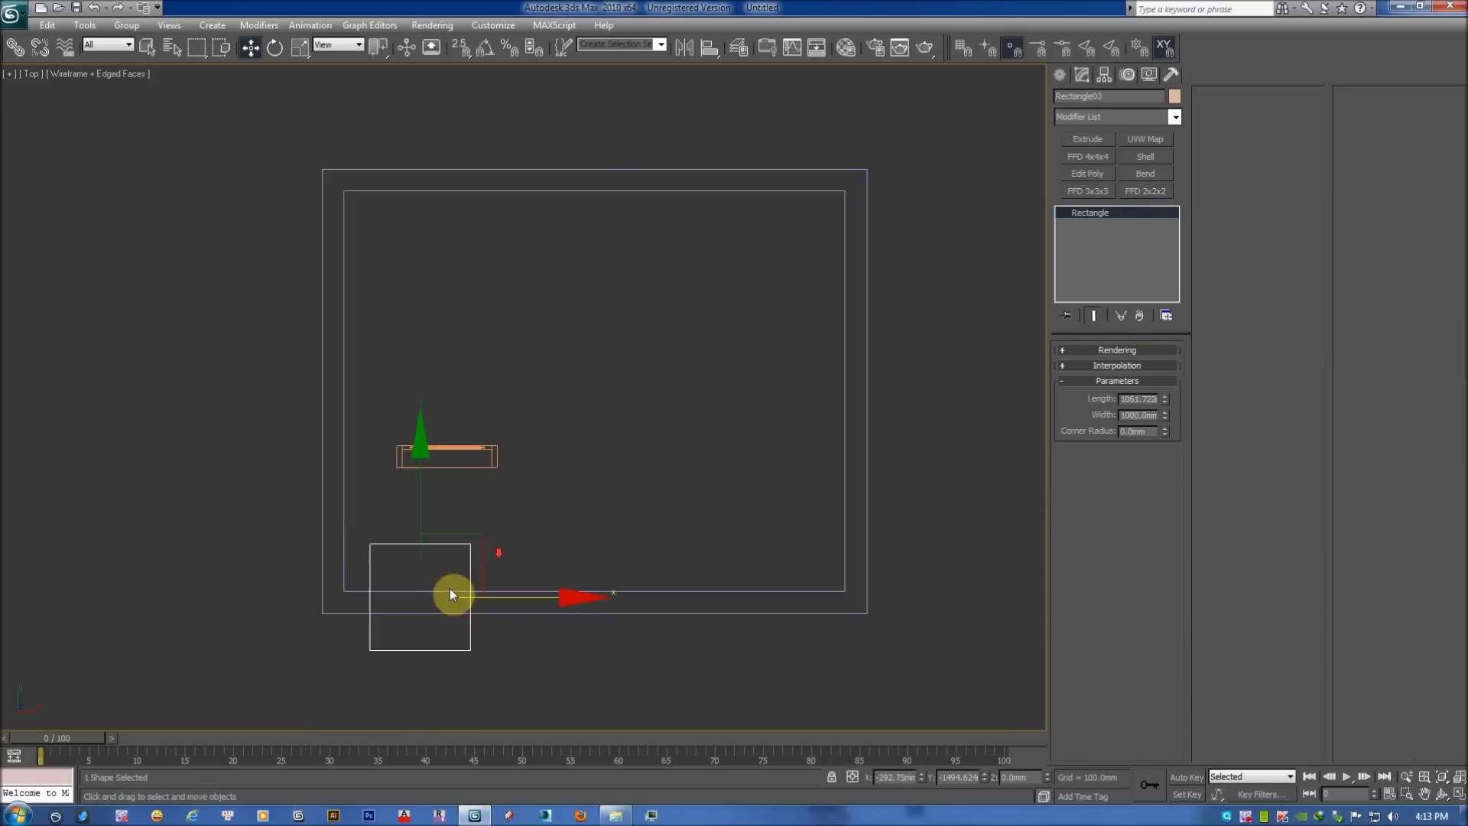
Clone the square to the top wall as a 1600 mm window rectangle, aligned to the room.
mouse_move(465, 536)
shift+mouse_down()
mouse_move(590, 236)
mouse_move(668, 124)
shift+mouse_up()
text(1500)
key(Return)
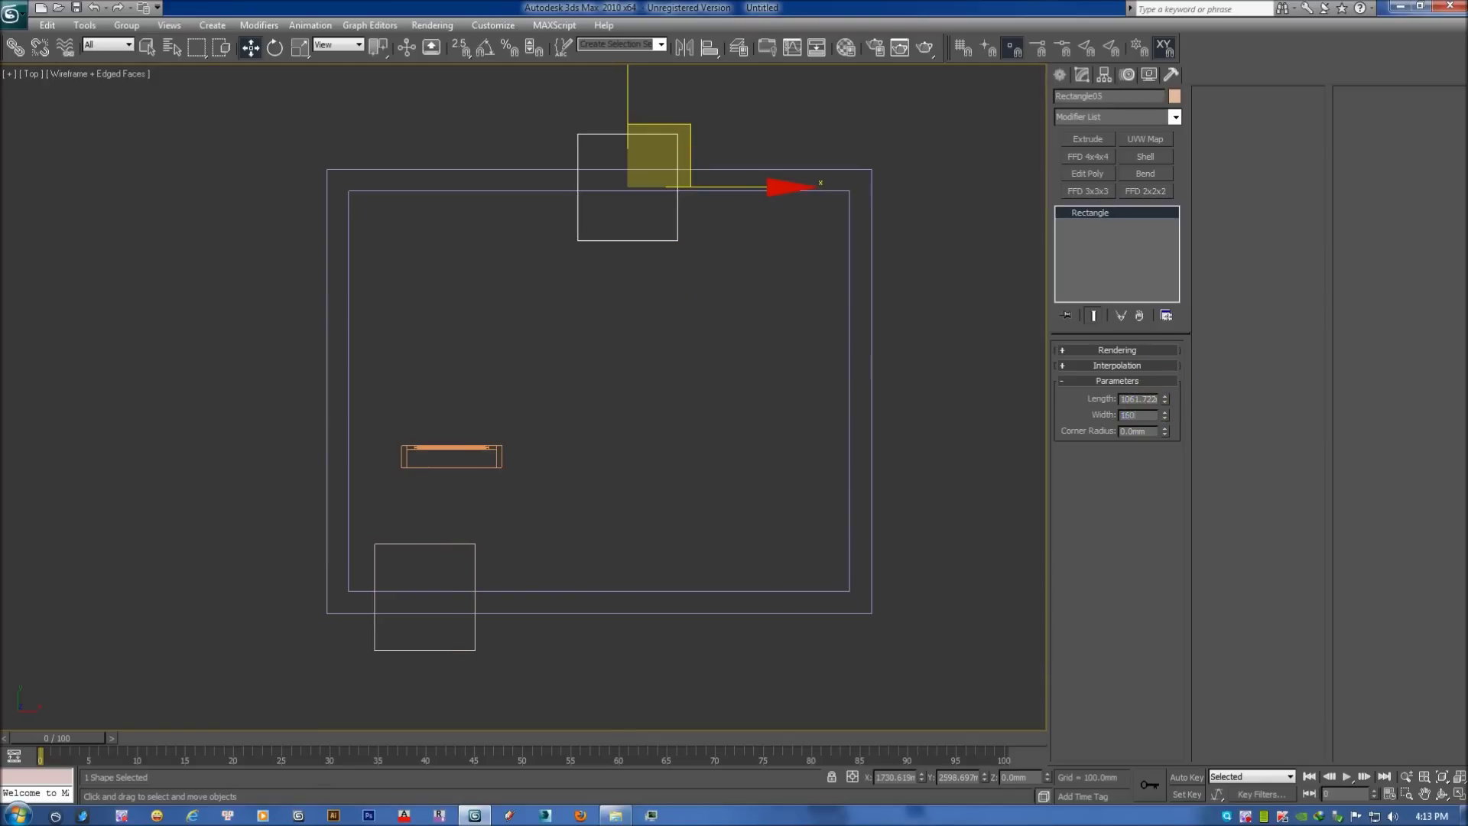
text(1600)
key(Return)
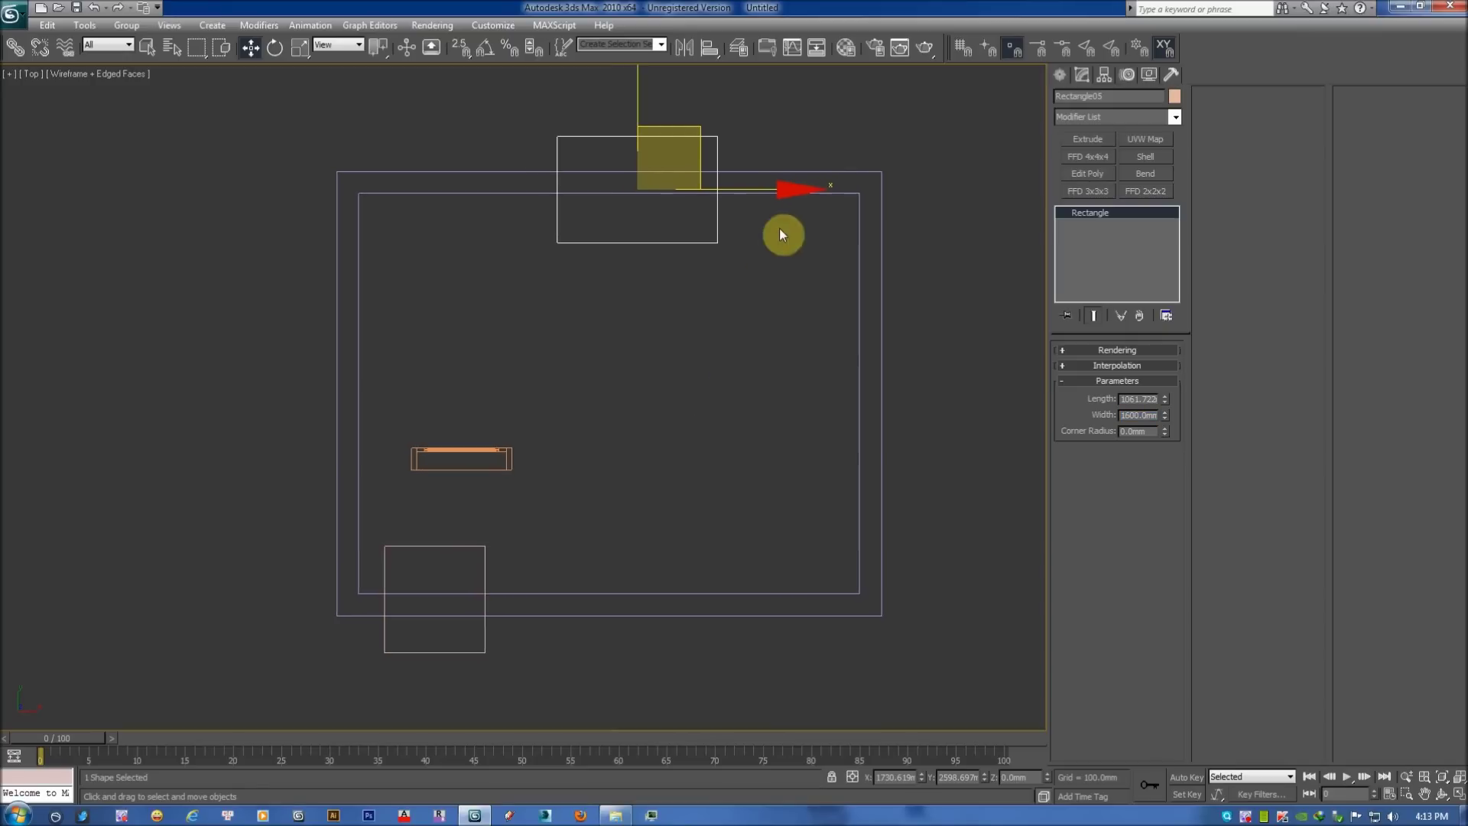
key(alt+a)
click(818, 195)
click(756, 533)
Nudge the 1000 mm door square slightly left, then select the wall outline.
drag(715, 394, 517, 451)
scroll(524, 453, up, 2)
drag(632, 467, 625, 470)
scroll(590, 519, down, 2)
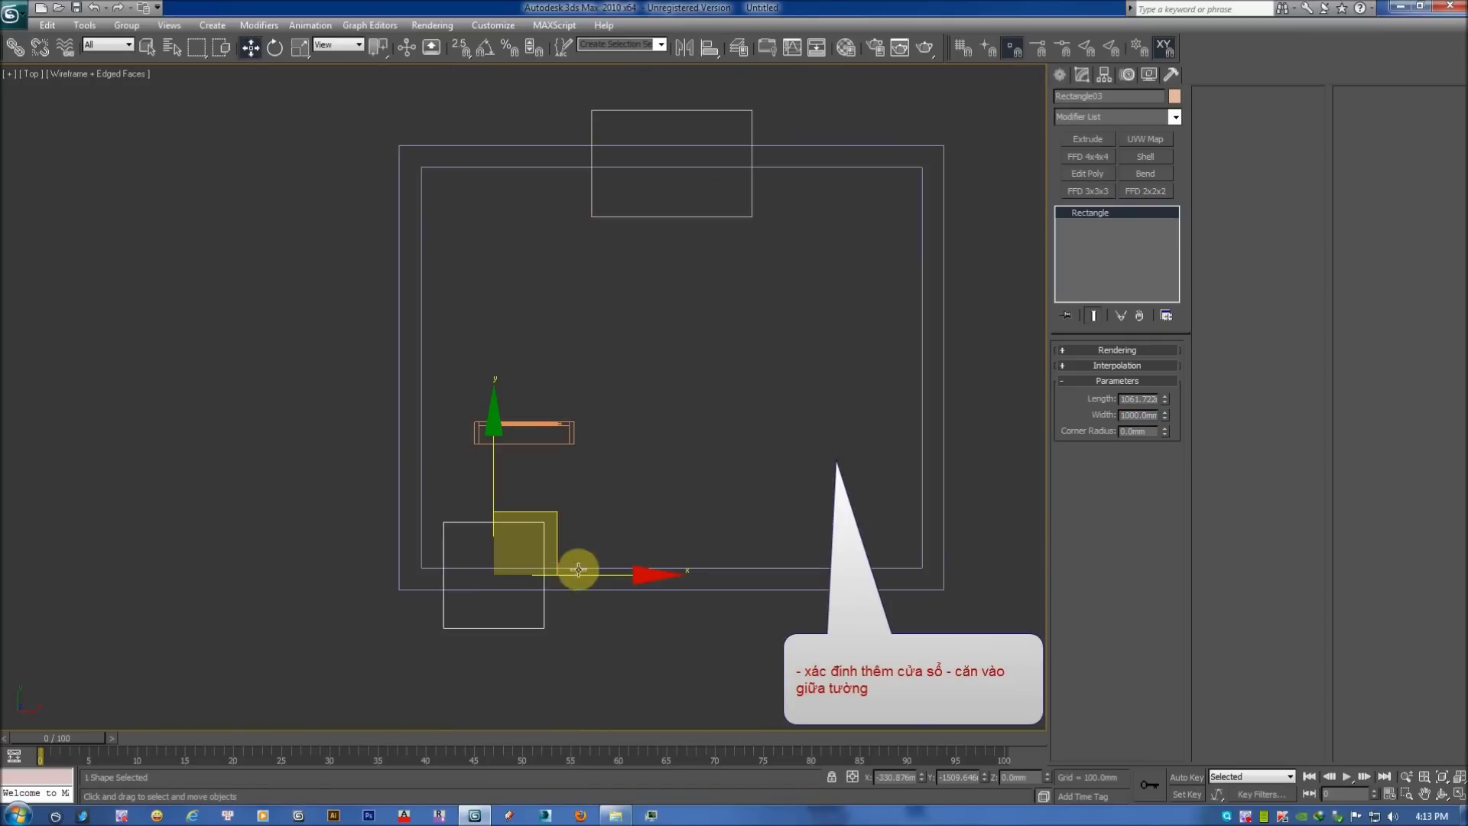
drag(577, 576, 573, 576)
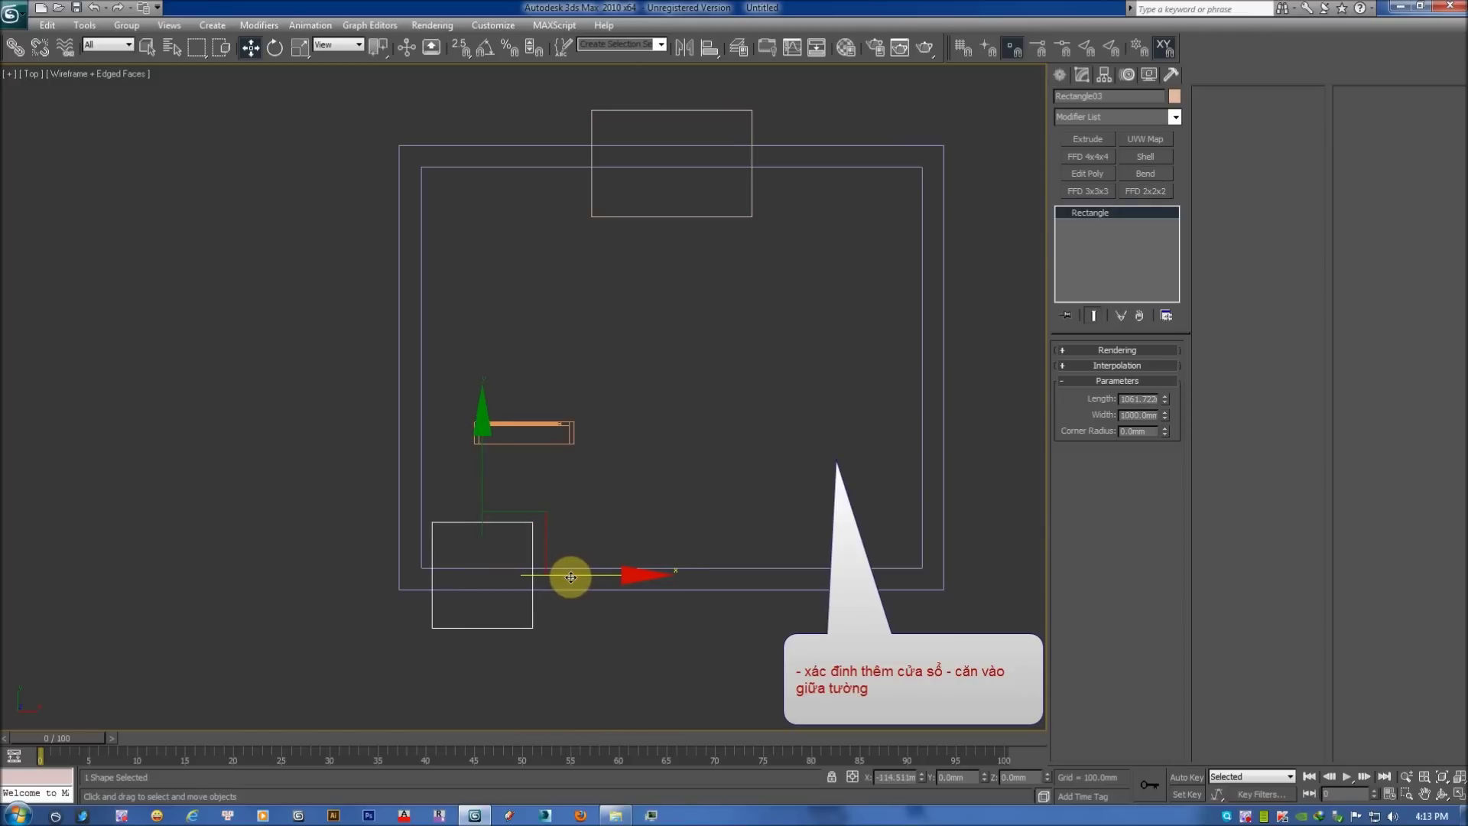
middle_drag(571, 577, 619, 462)
click(609, 484)
click(574, 466)
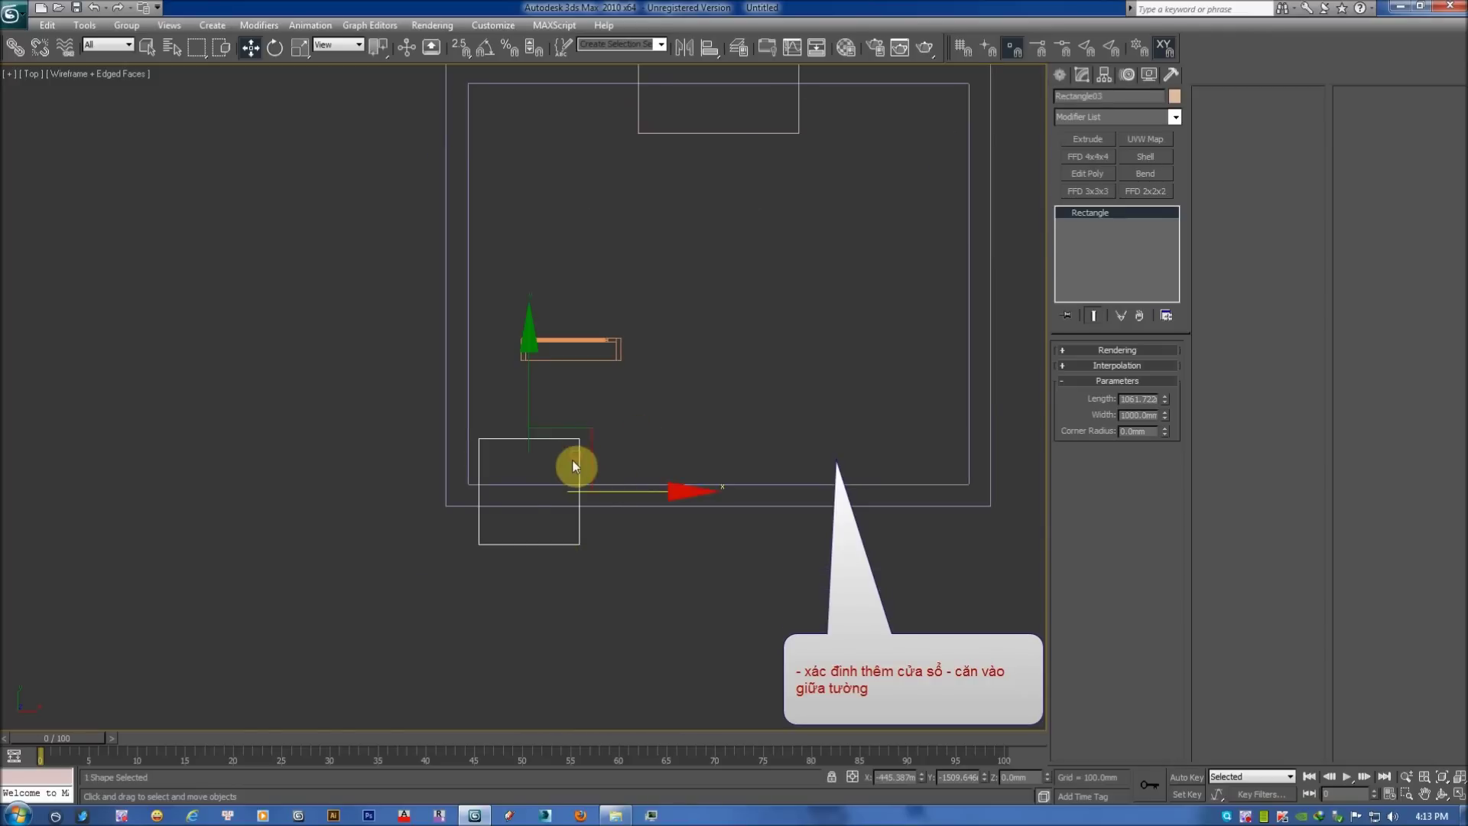
click(982, 382)
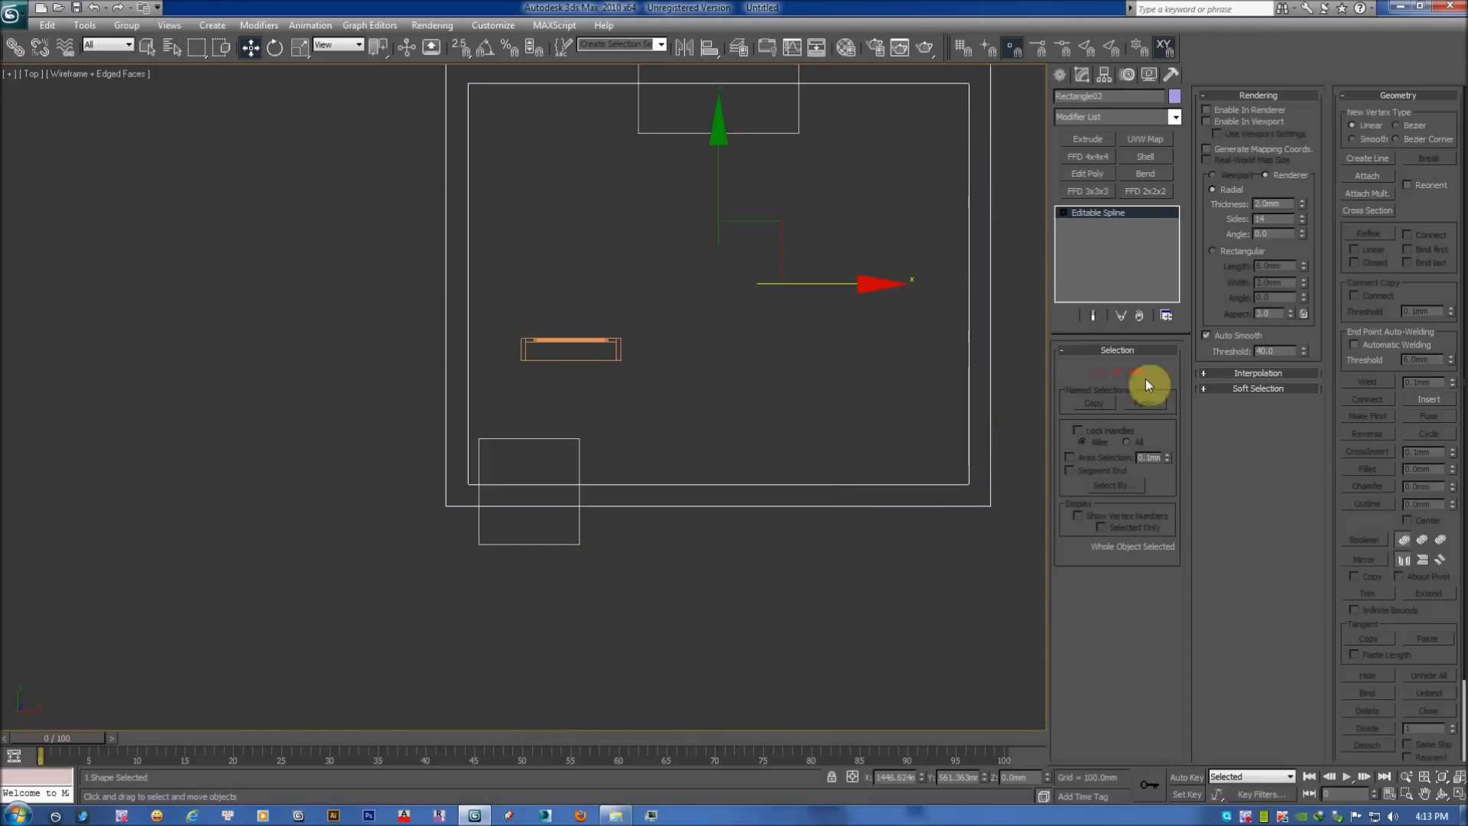
Attach the opening rectangles to the wall outline spline.
click(1372, 175)
click(581, 450)
middle_drag(688, 341, 599, 456)
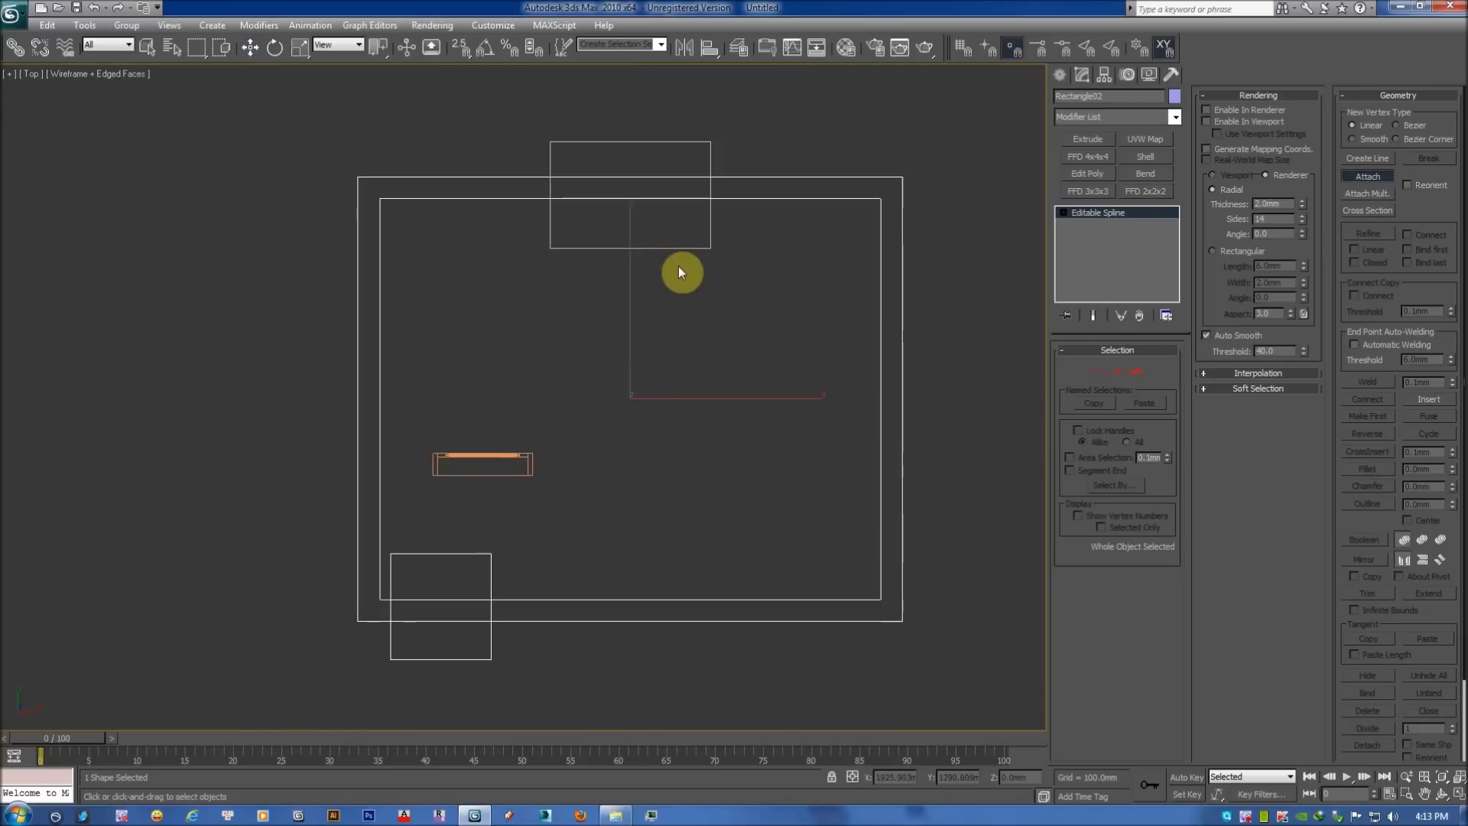
right_click(691, 263)
middle_drag(718, 309, 682, 313)
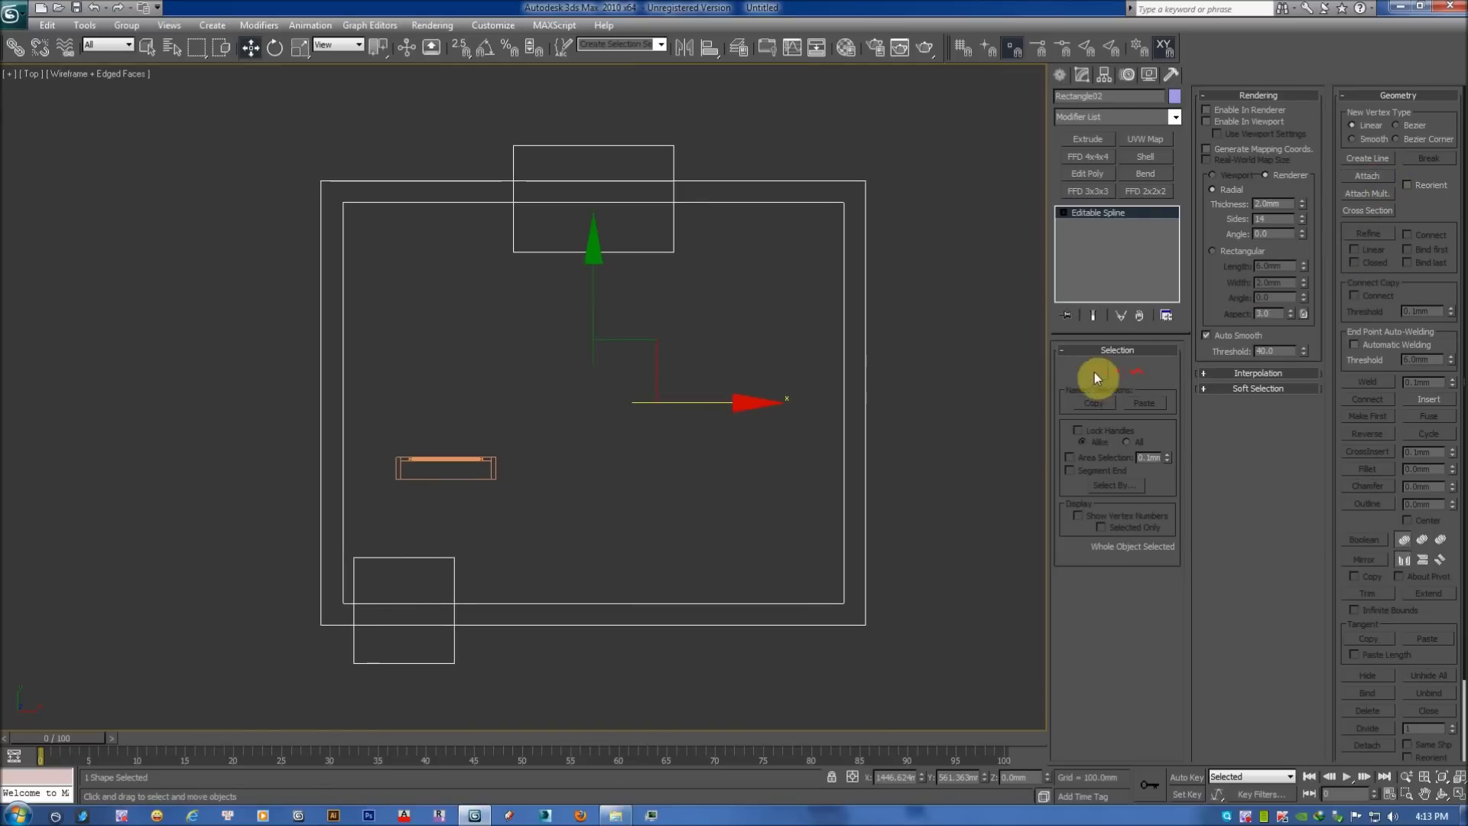
Trim overlapping spline segments to cut the window and door gaps.
click(1133, 375)
scroll(1342, 458, down, 3)
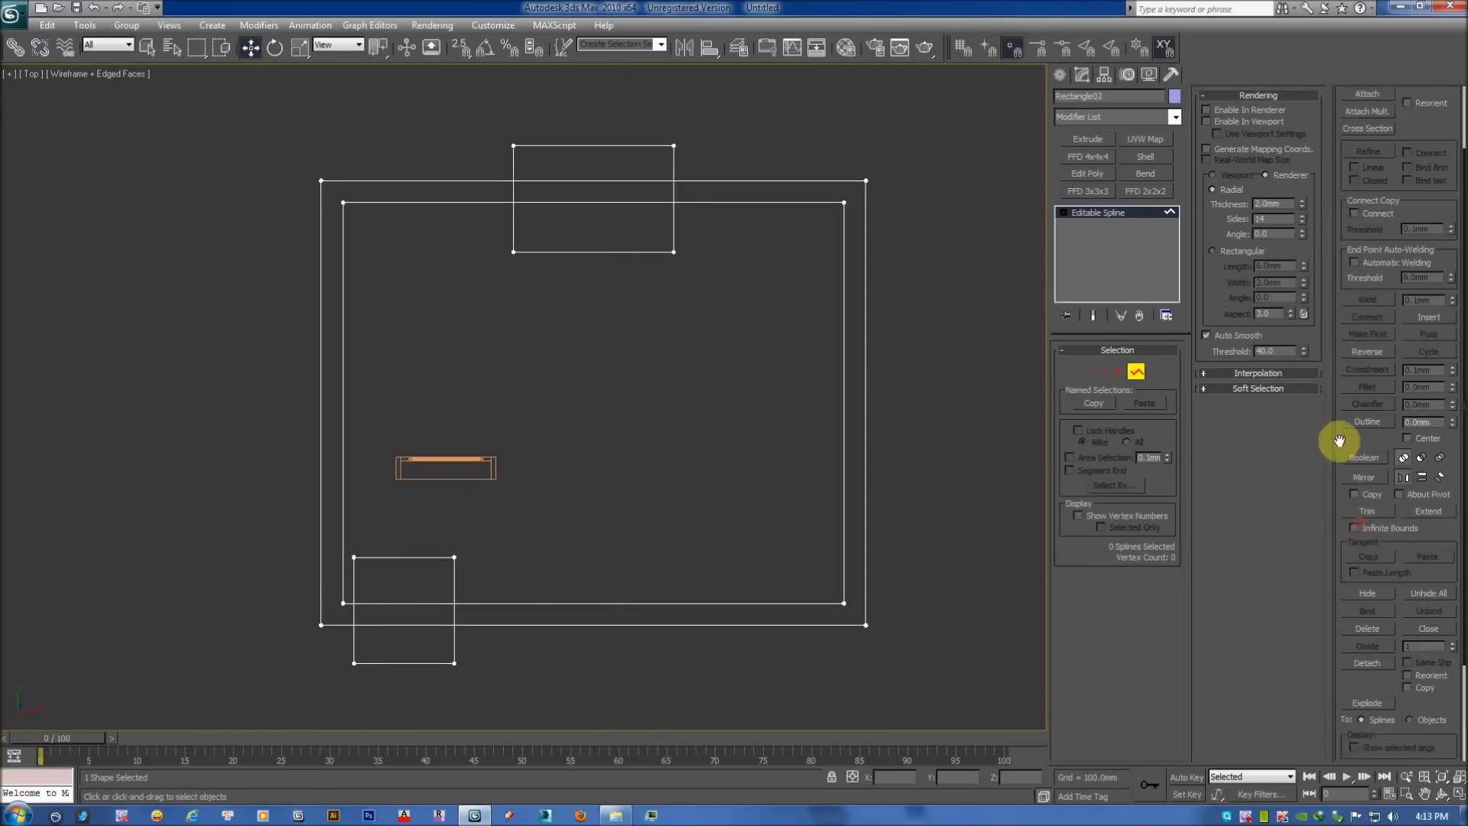
click(1357, 518)
click(625, 201)
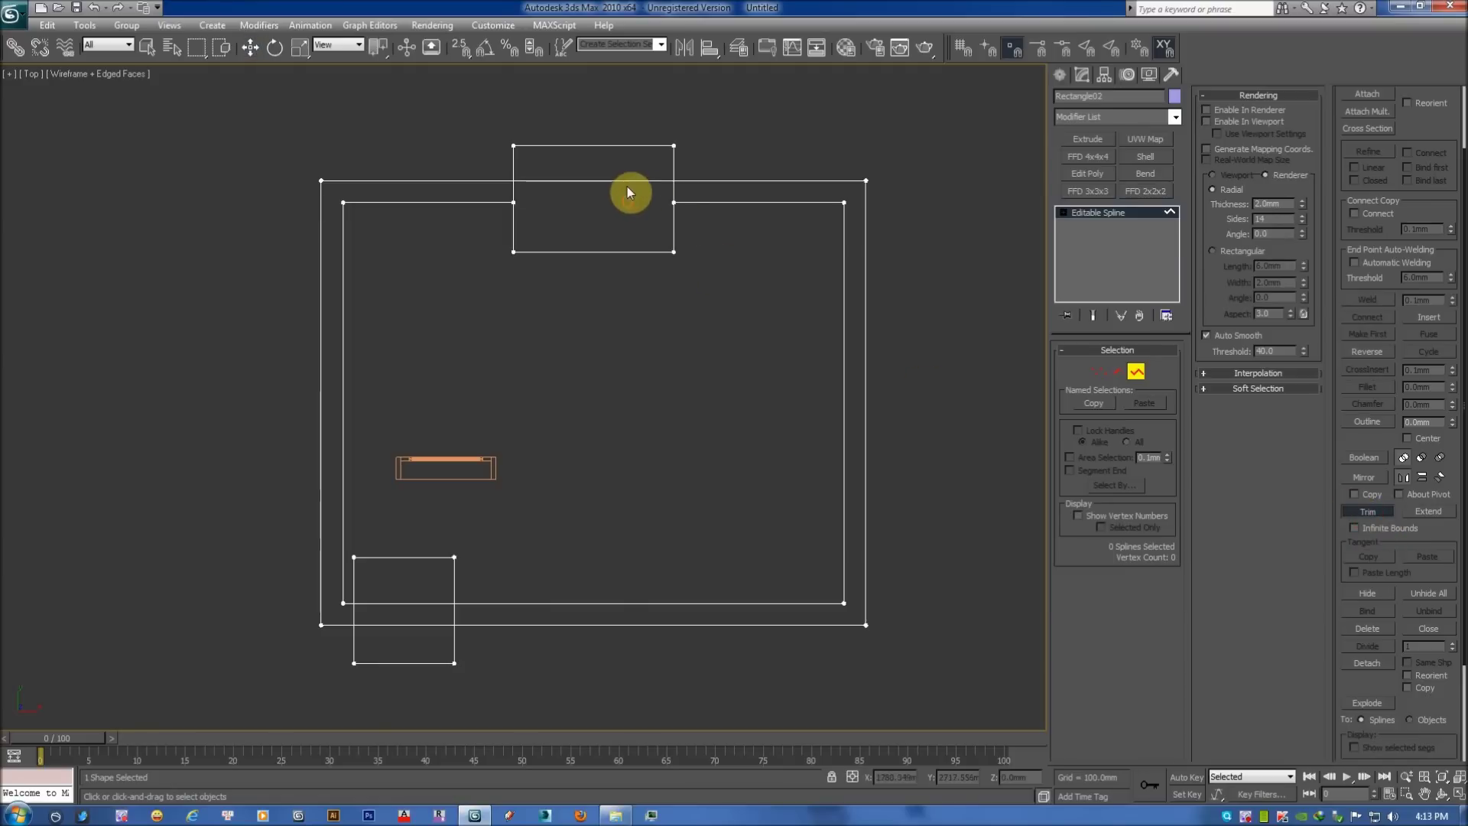
click(616, 146)
click(581, 251)
click(426, 556)
click(405, 603)
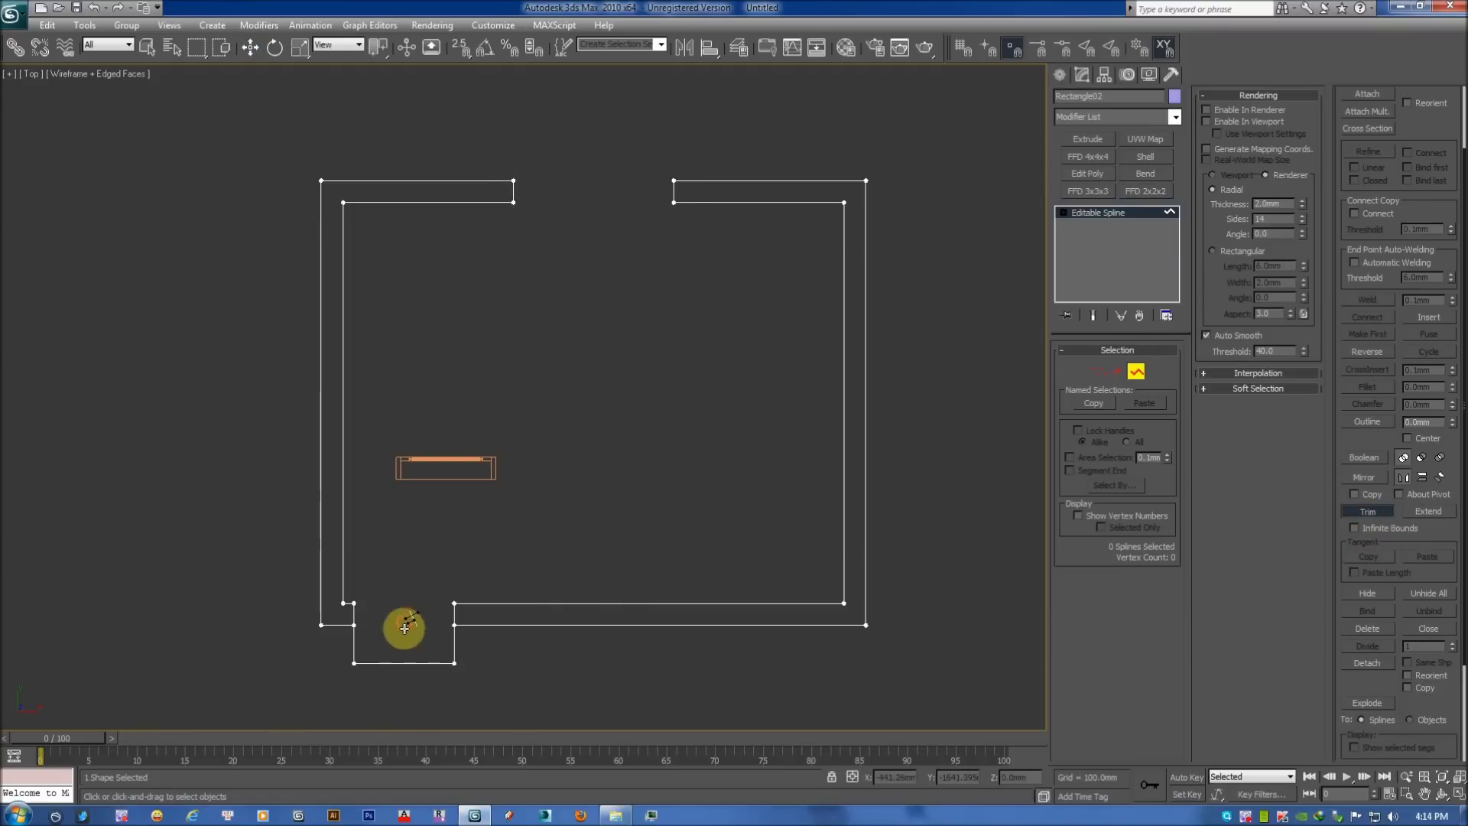
click(403, 660)
right_click(417, 593)
middle_drag(416, 593, 446, 575)
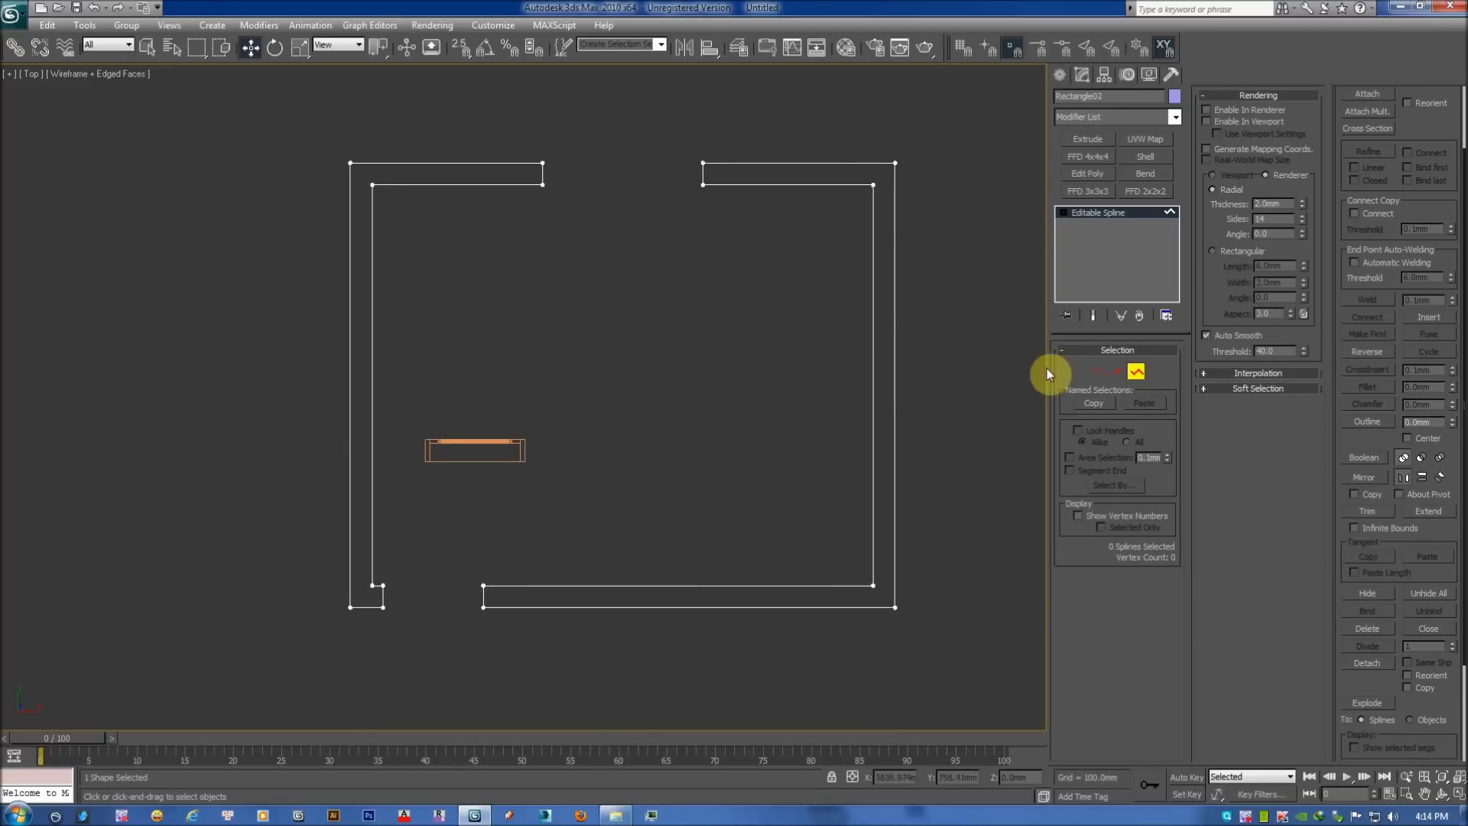
Weld the loose vertices at the window and door gaps.
click(1108, 377)
drag(508, 129, 726, 260)
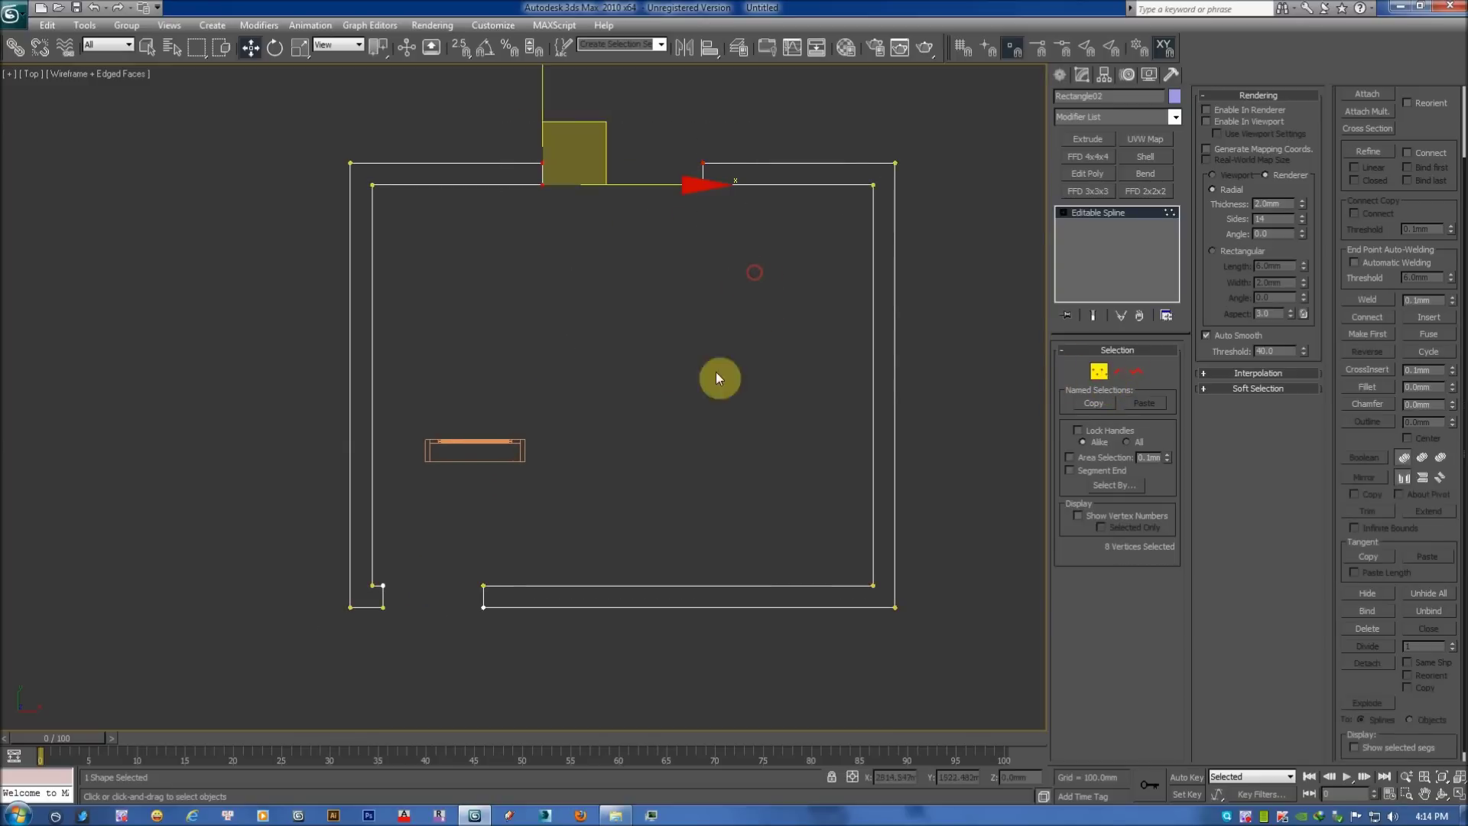
ctrl+drag(375, 556, 547, 668)
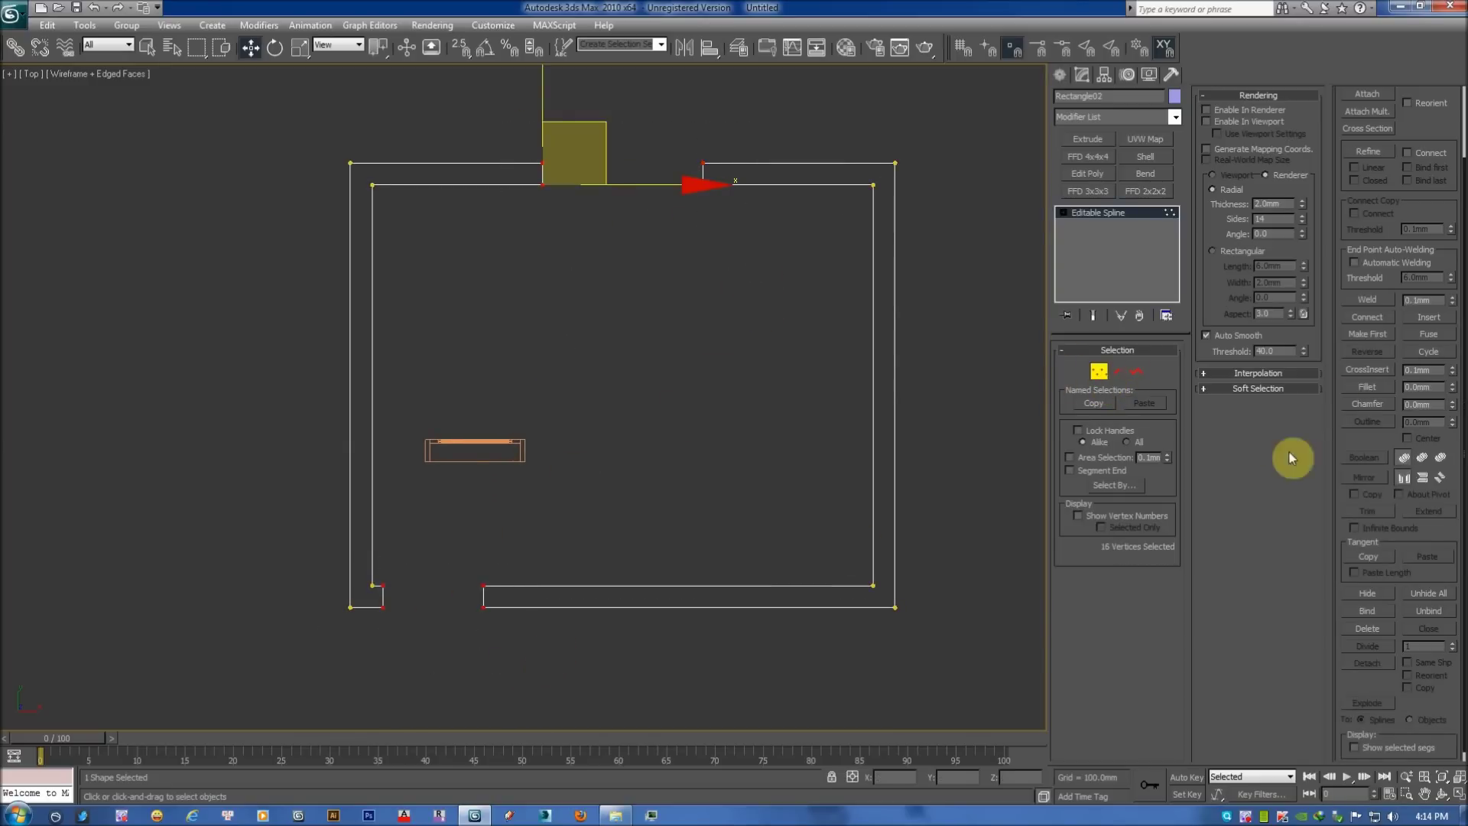
click(1367, 299)
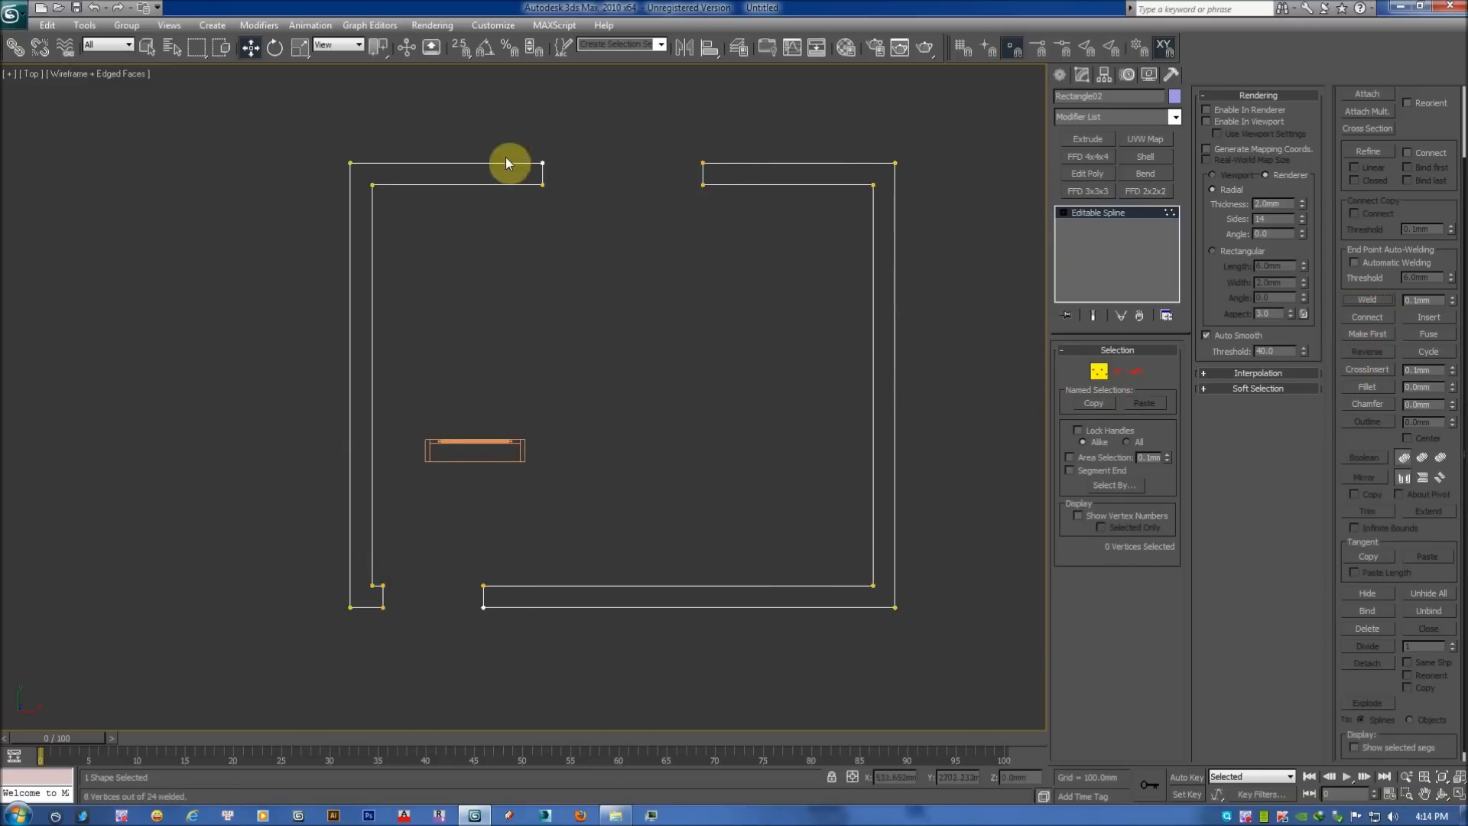
click(1099, 370)
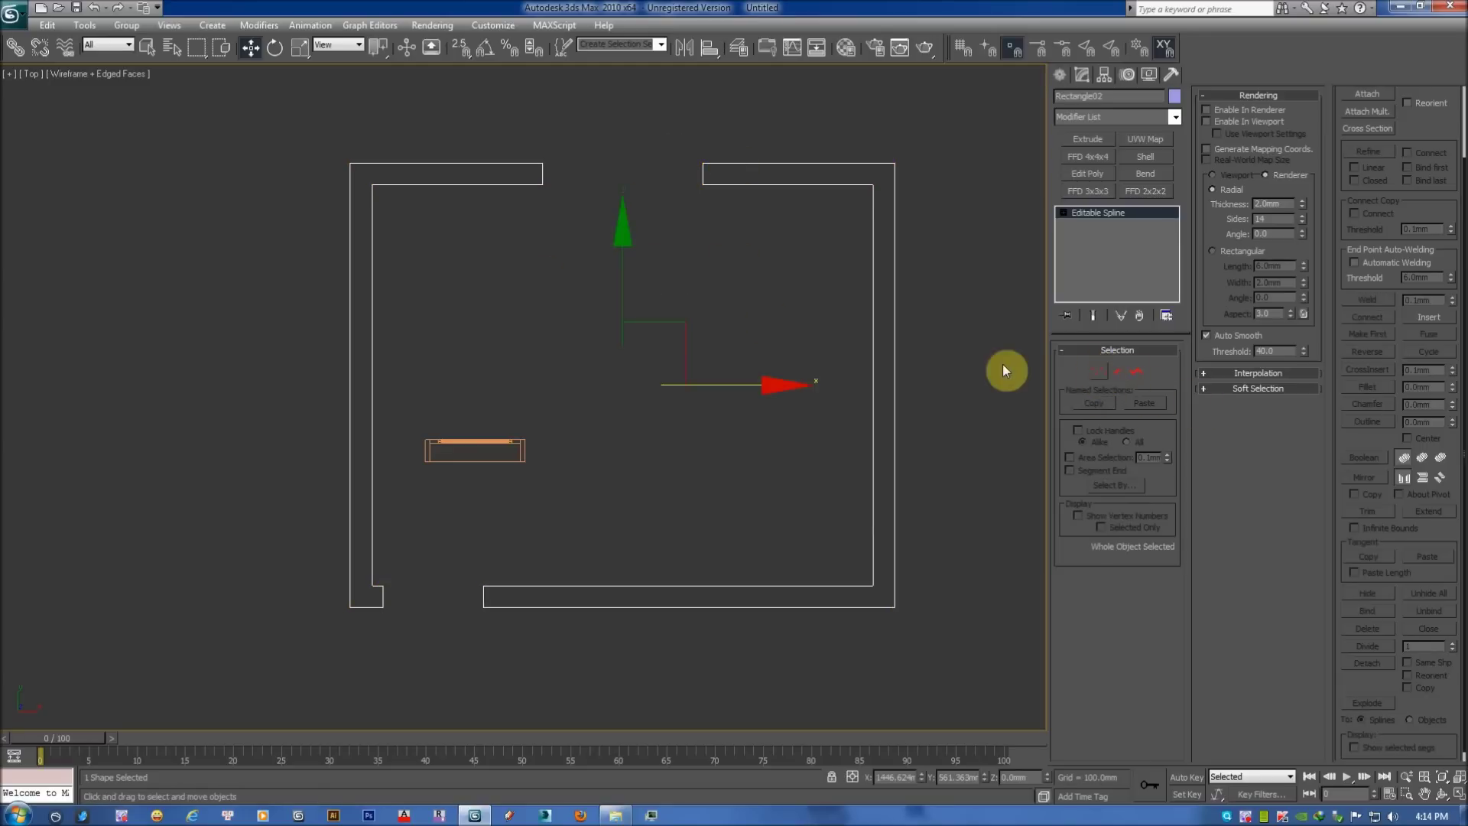
middle_drag(651, 253, 642, 259)
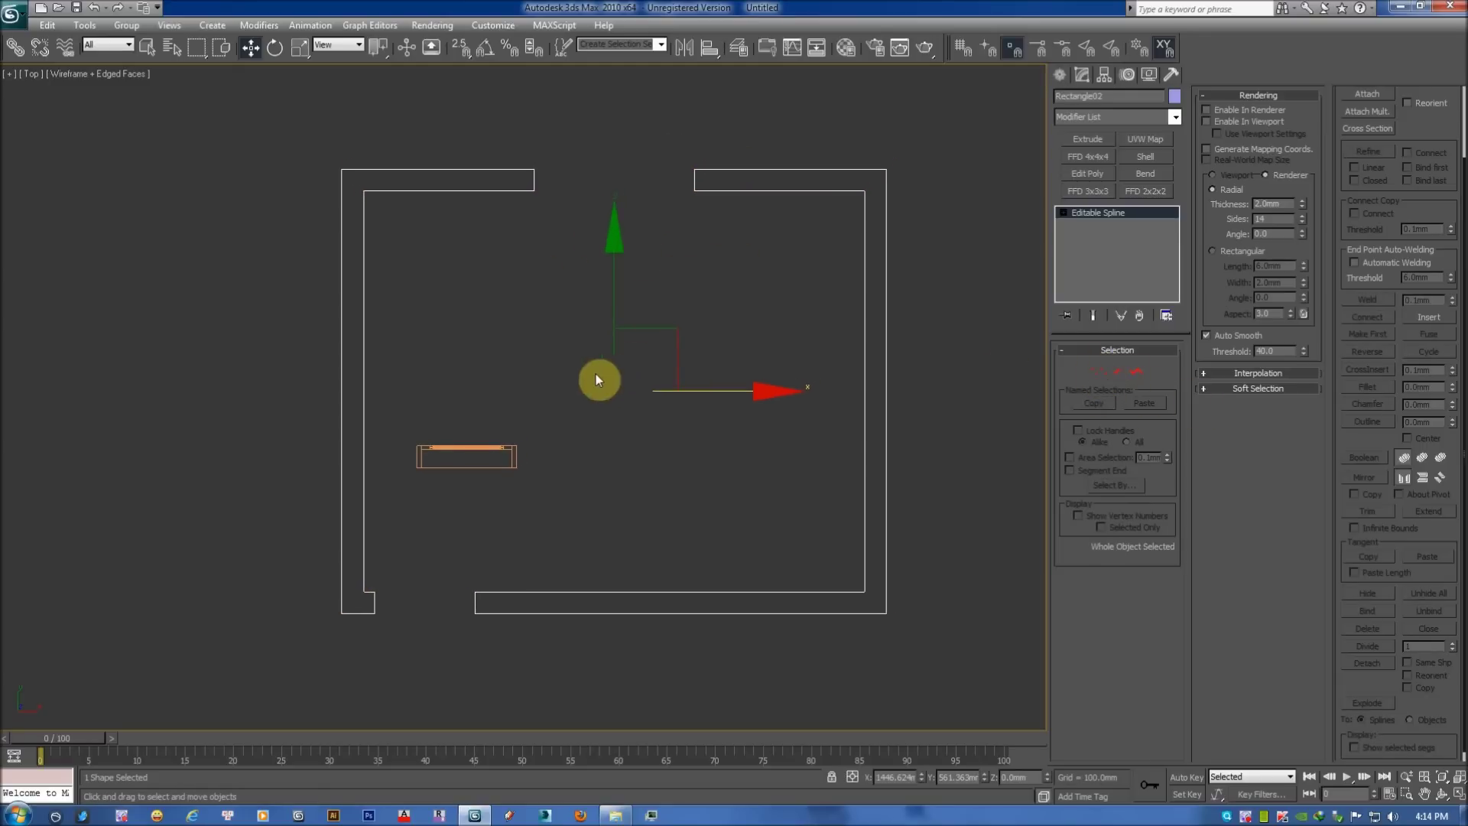
Extrude the wall outline to a height of 3200 mm in perspective view.
middle_drag(786, 275, 851, 274)
key(p)
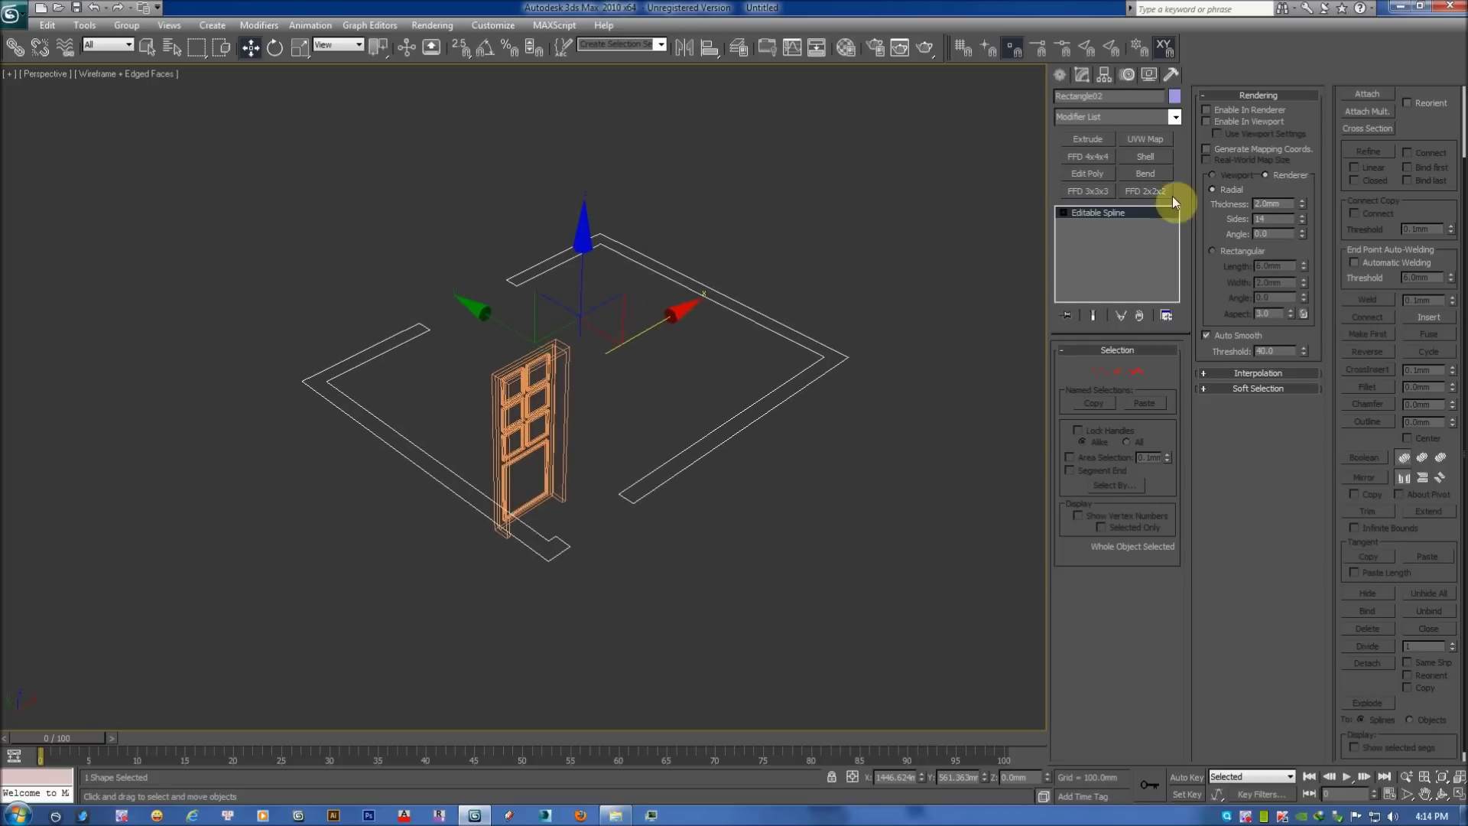
click(1101, 141)
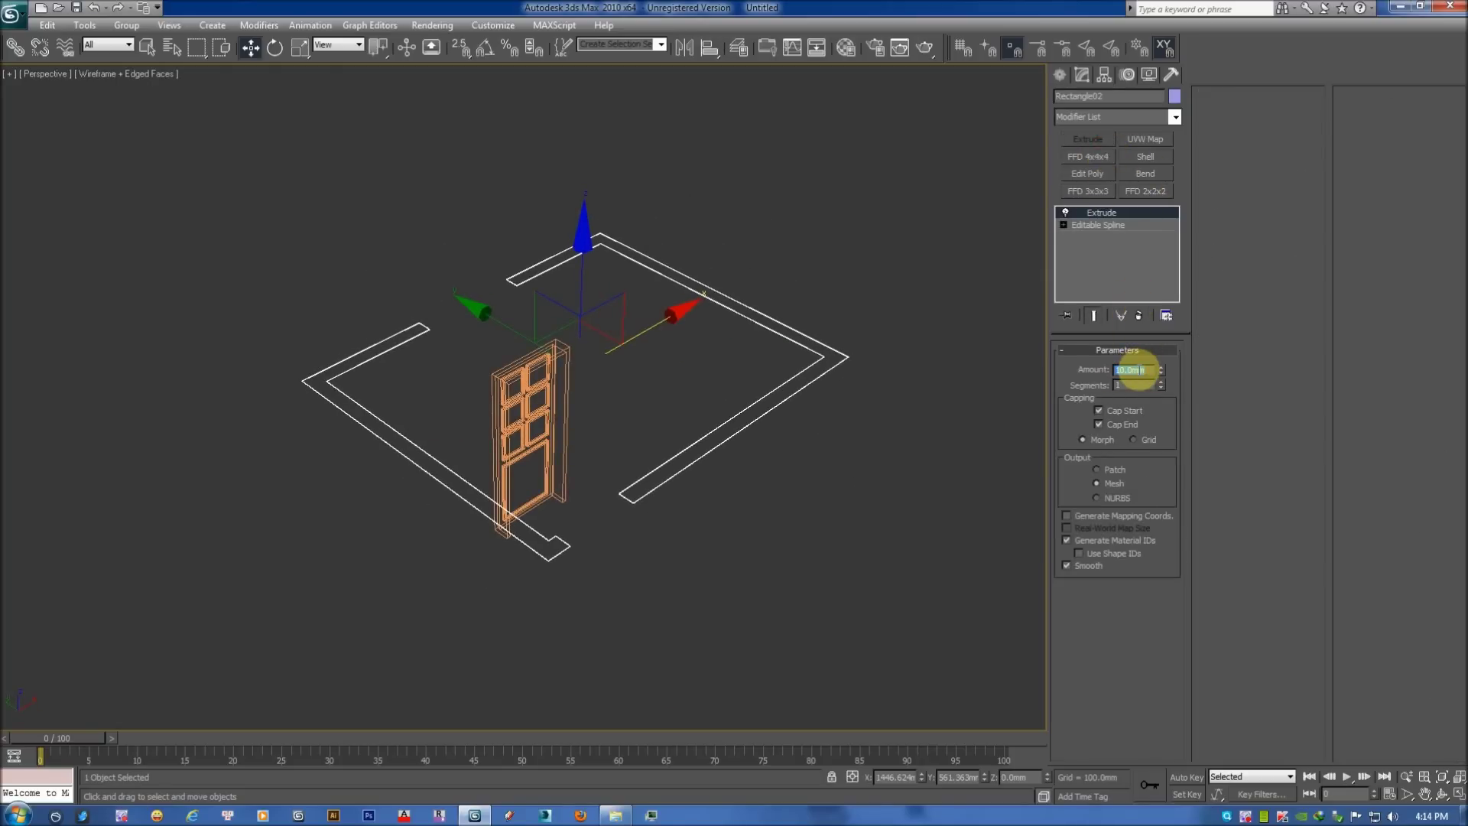
text(00)
key(Return)
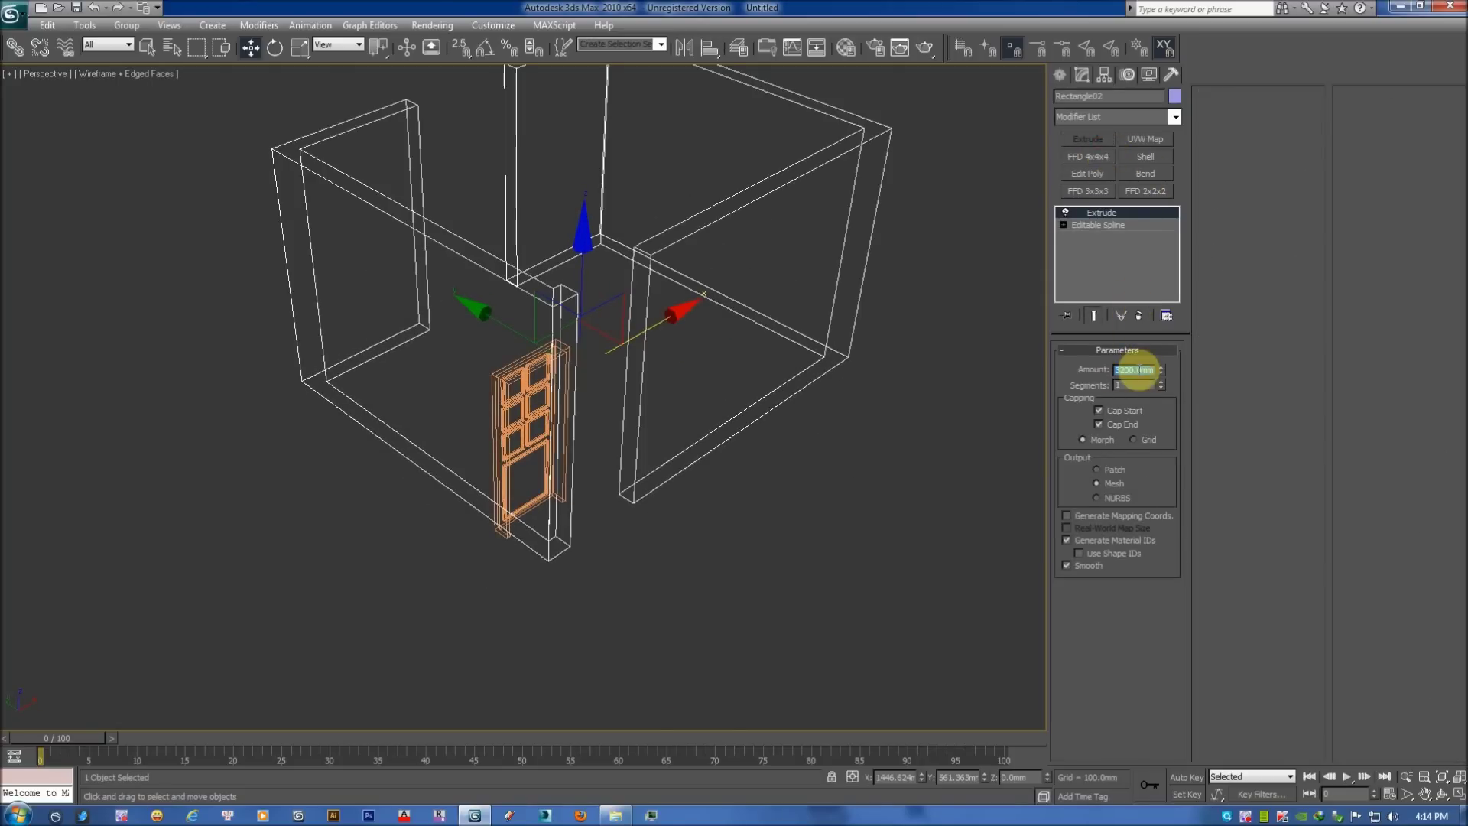
Shade the walls, select the door group, and show it in Top wireframe view.
mouse_move(736, 435)
alt+middle_down()
mouse_move(718, 430)
mouse_move(787, 443)
mouse_move(715, 486)
mouse_move(702, 595)
alt+middle_up()
key(F3)
click(702, 595)
click(500, 405)
key(F4)
key(t)
key(z)
key(F3)
middle_drag(525, 390, 547, 308)
scroll(547, 308, down, 5)
With snapping on, move the door group into the lower wall's opening.
scroll(550, 204, down, 2)
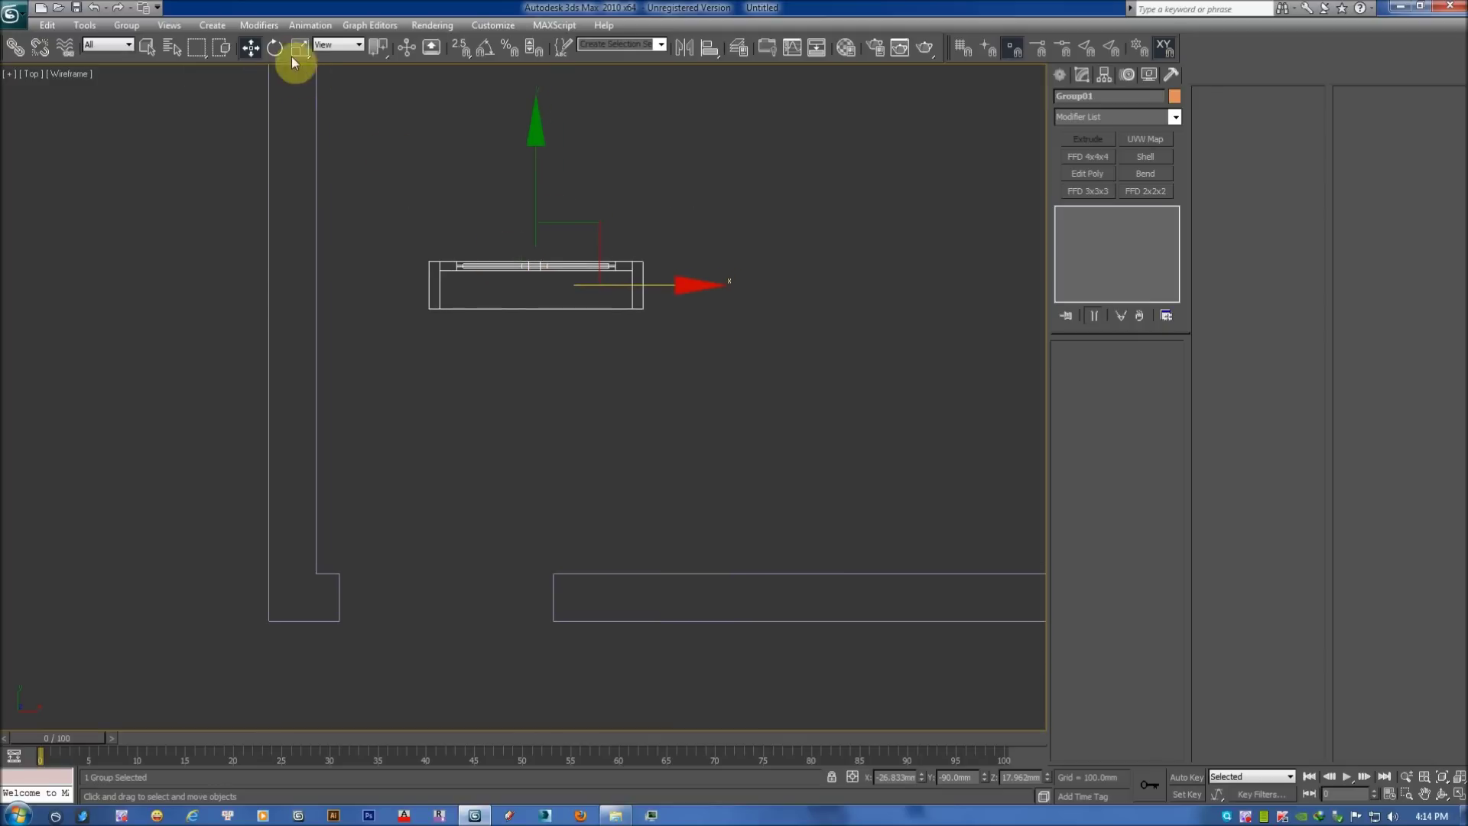
click(228, 50)
click(460, 50)
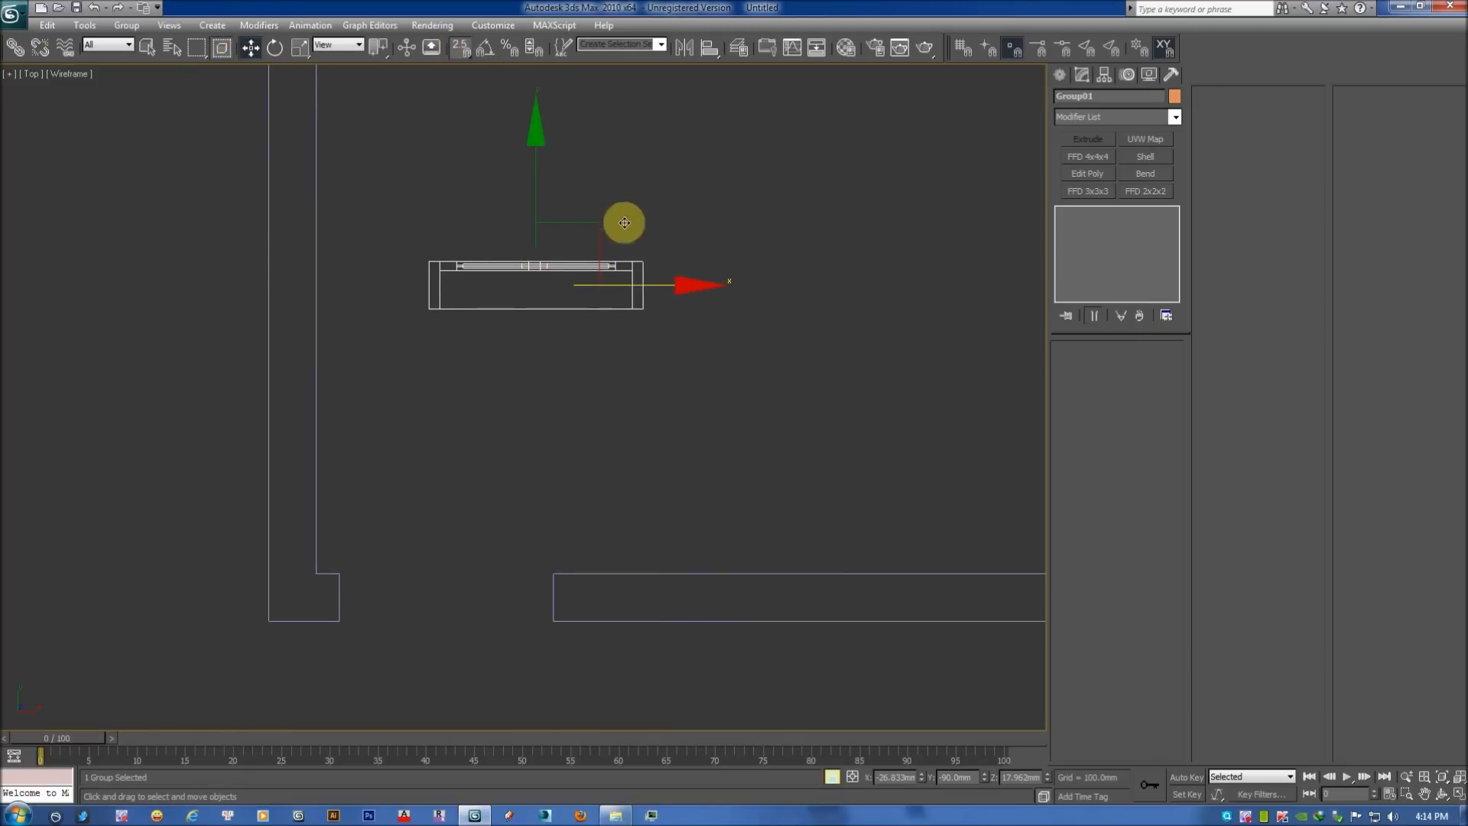
drag(641, 264, 557, 528)
right_click(557, 527)
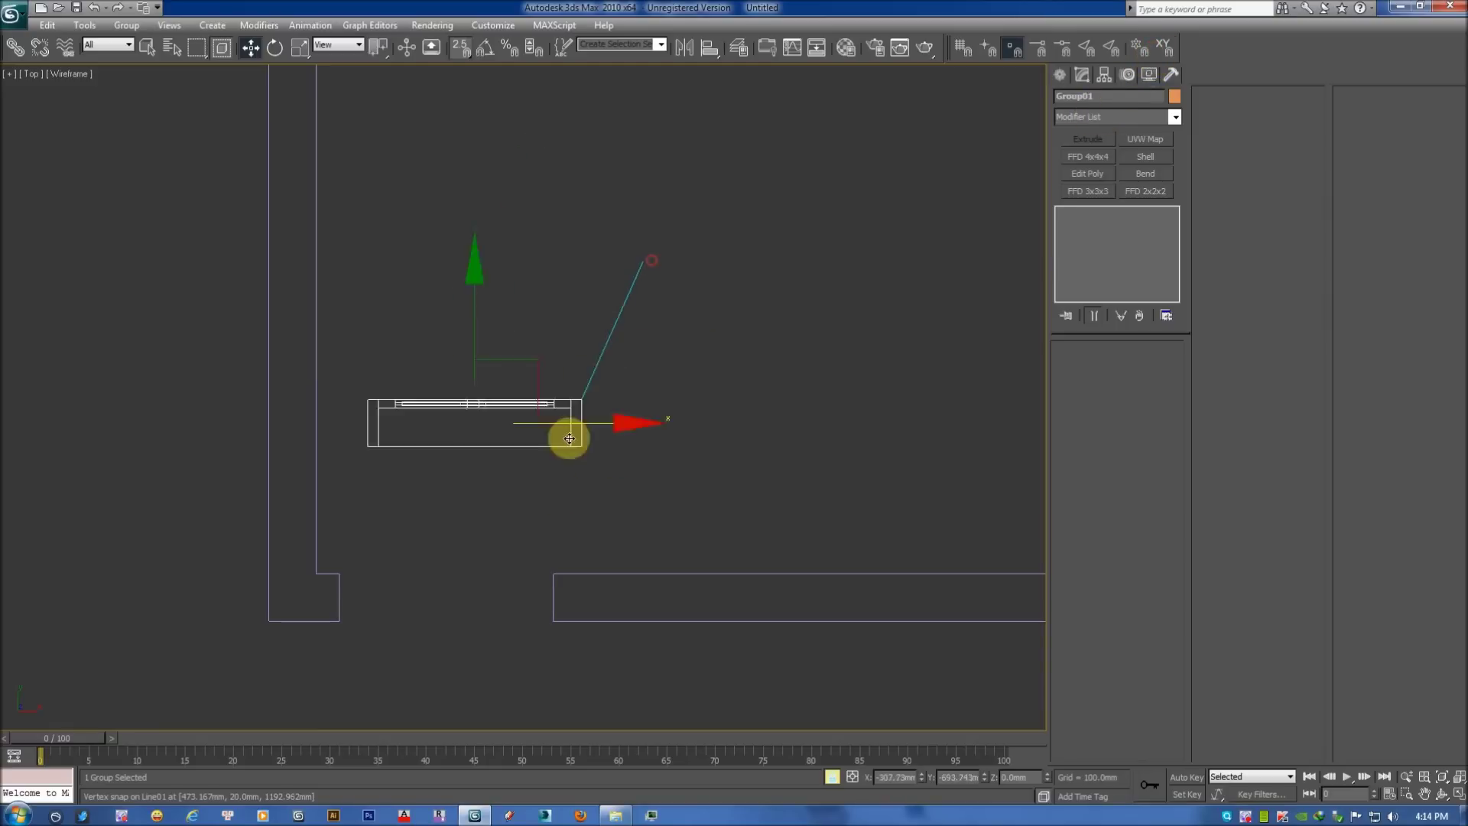
drag(652, 261, 552, 566)
key(z)
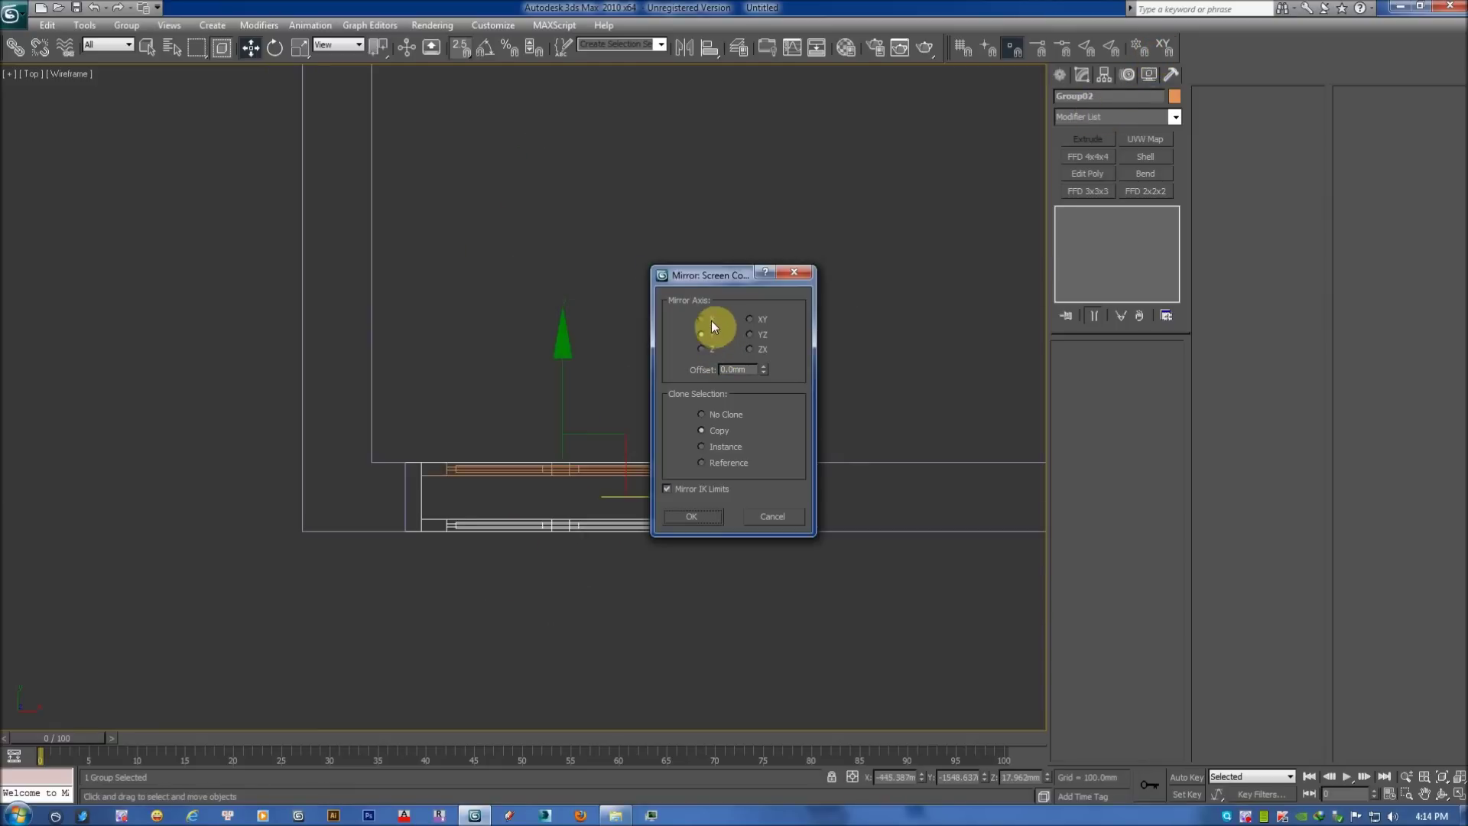
Mirror the door group across Y with No Clone, then view it shaded in perspective.
click(711, 413)
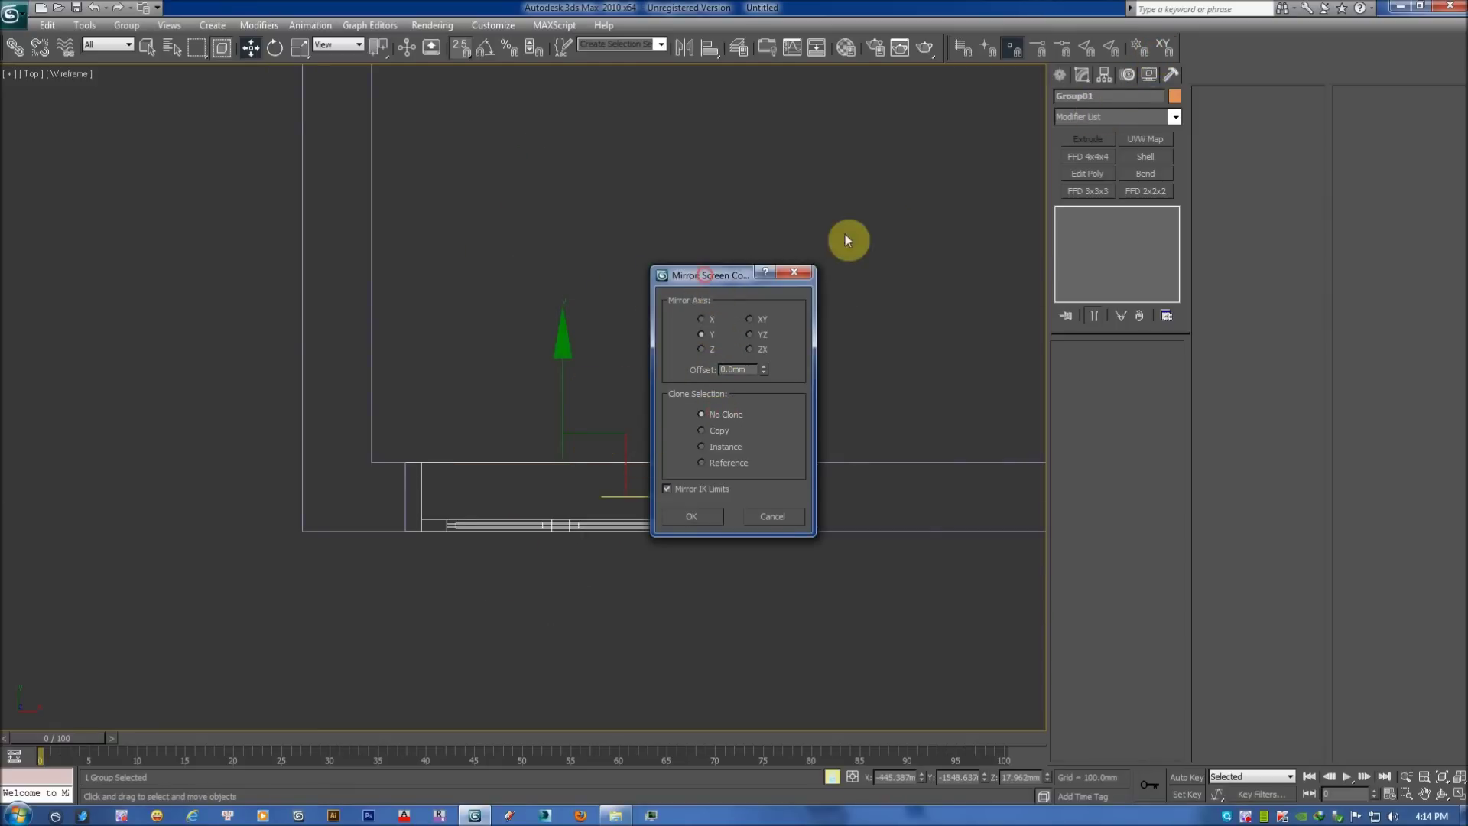
drag(703, 275, 887, 218)
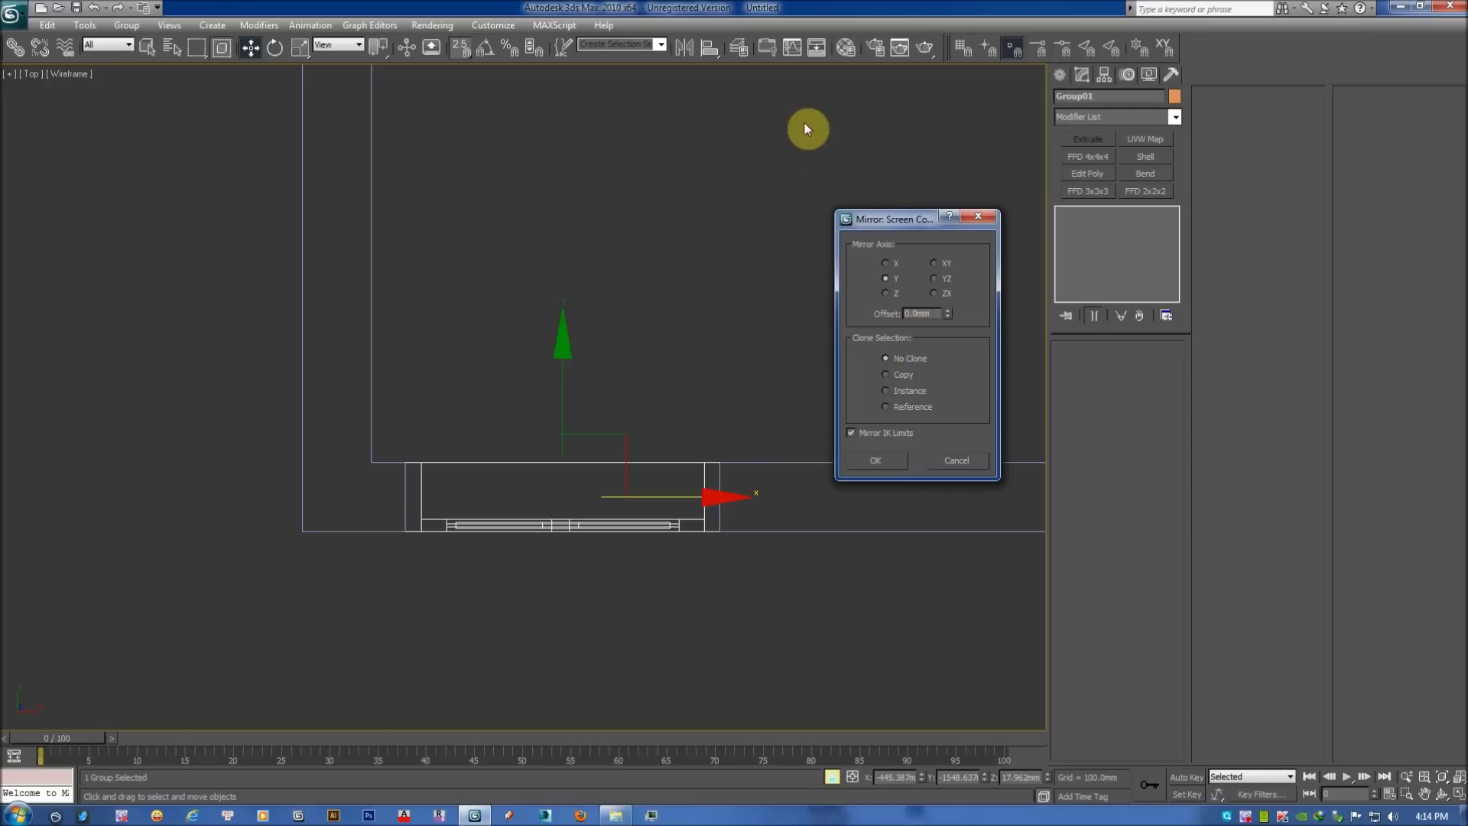
click(896, 264)
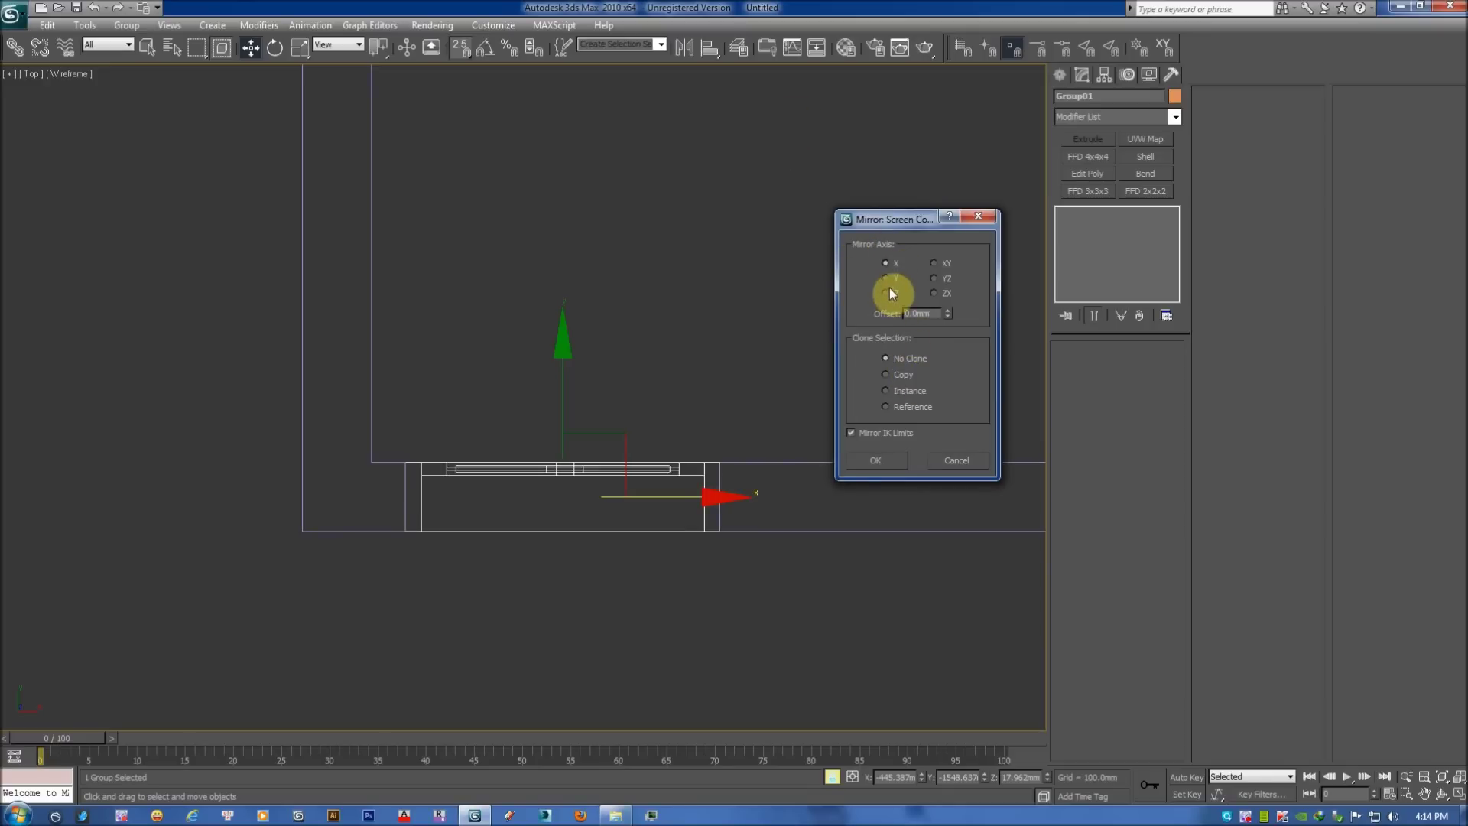
click(875, 461)
key(p)
mouse_move(774, 438)
alt+middle_down()
mouse_move(622, 367)
mouse_move(609, 259)
mouse_move(754, 456)
mouse_move(845, 445)
alt+middle_up()
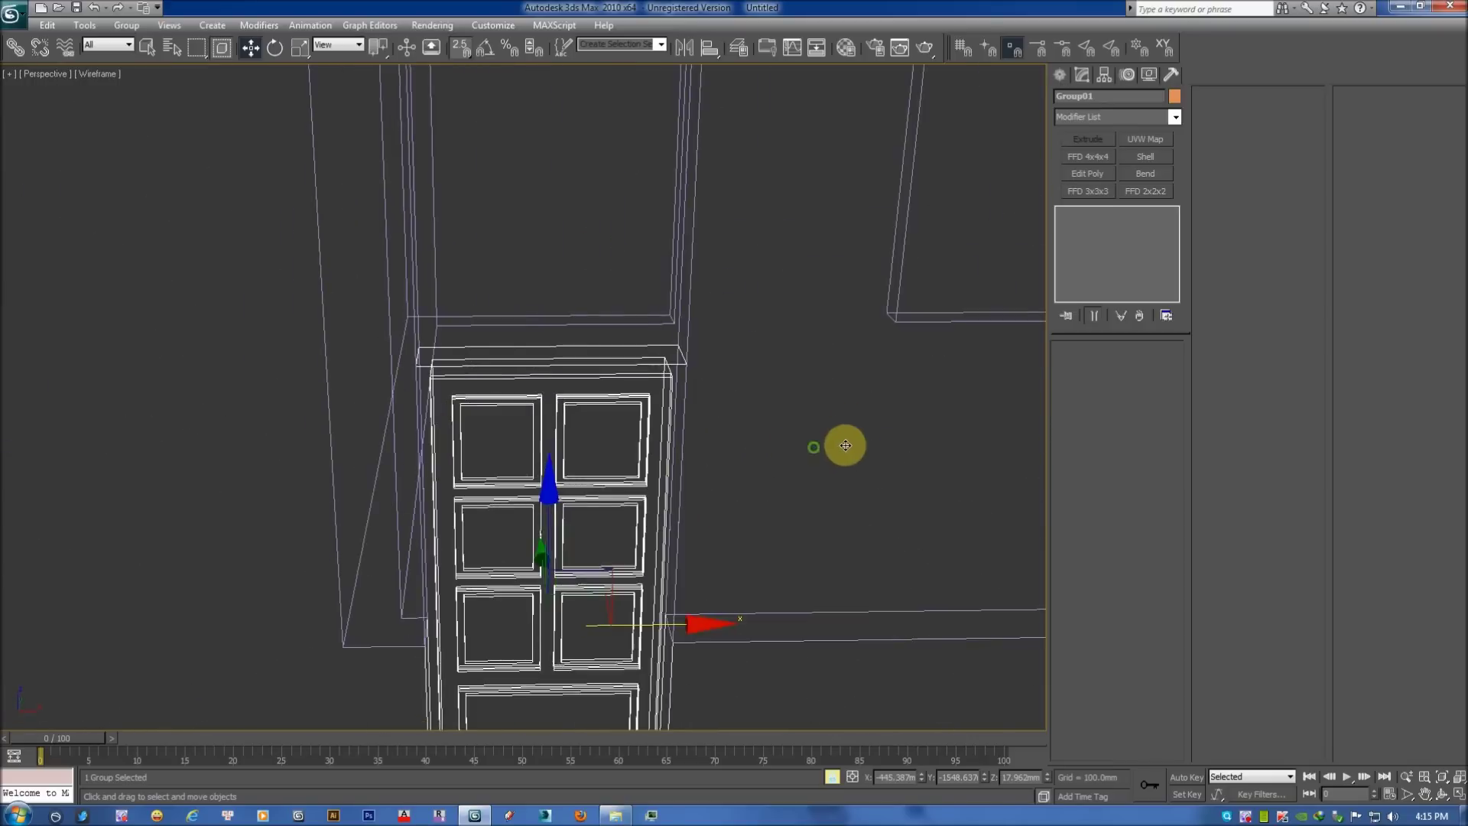
key(F3)
mouse_move(681, 436)
alt+middle_down()
mouse_move(624, 451)
mouse_move(688, 498)
alt+middle_up()
Align the door's Z Minimum to the wall's Minimum so it sits on the floor.
scroll(684, 490, up, 2)
key(alt+a)
click(684, 491)
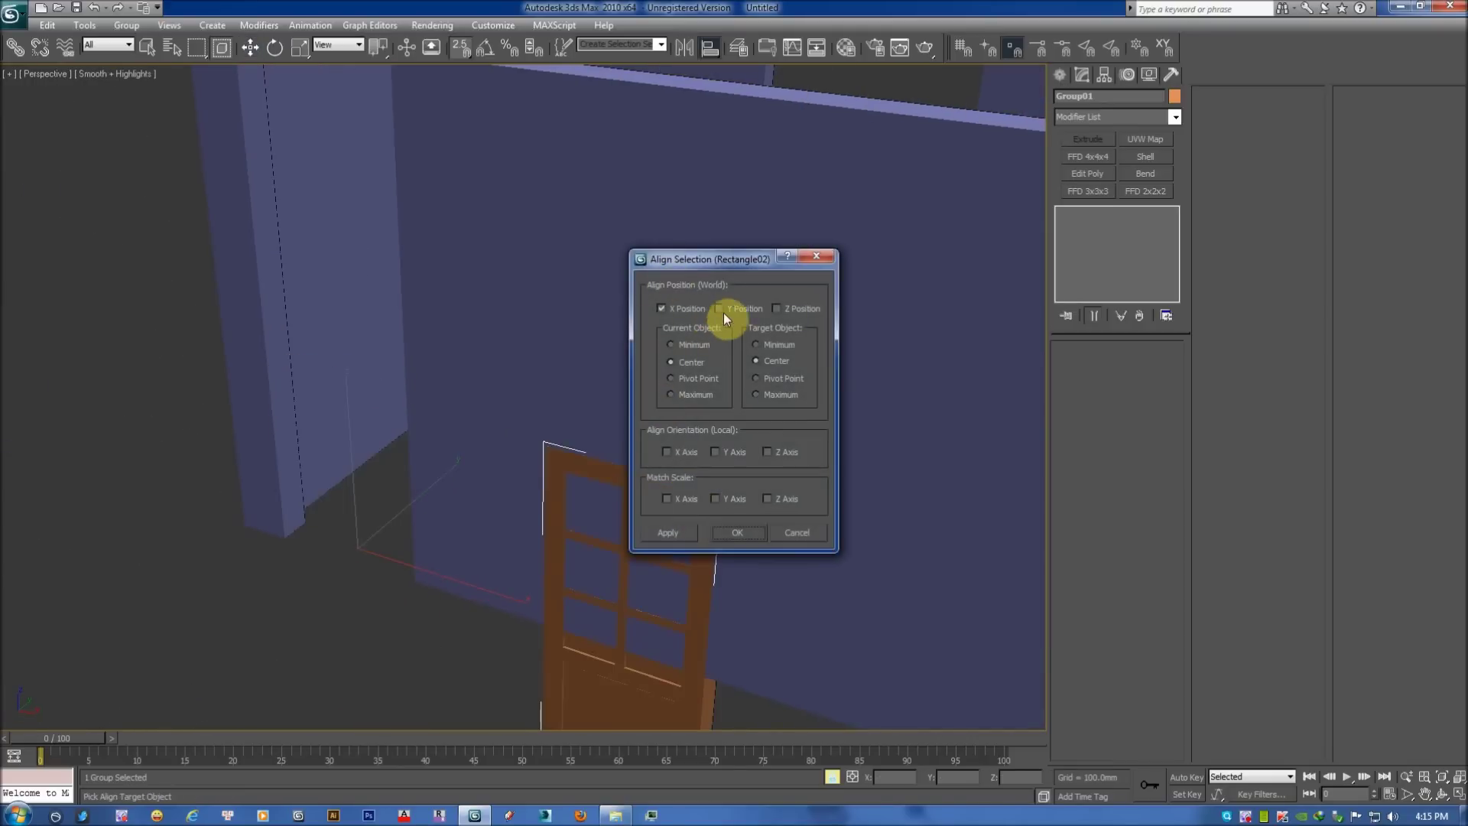
click(703, 308)
click(778, 308)
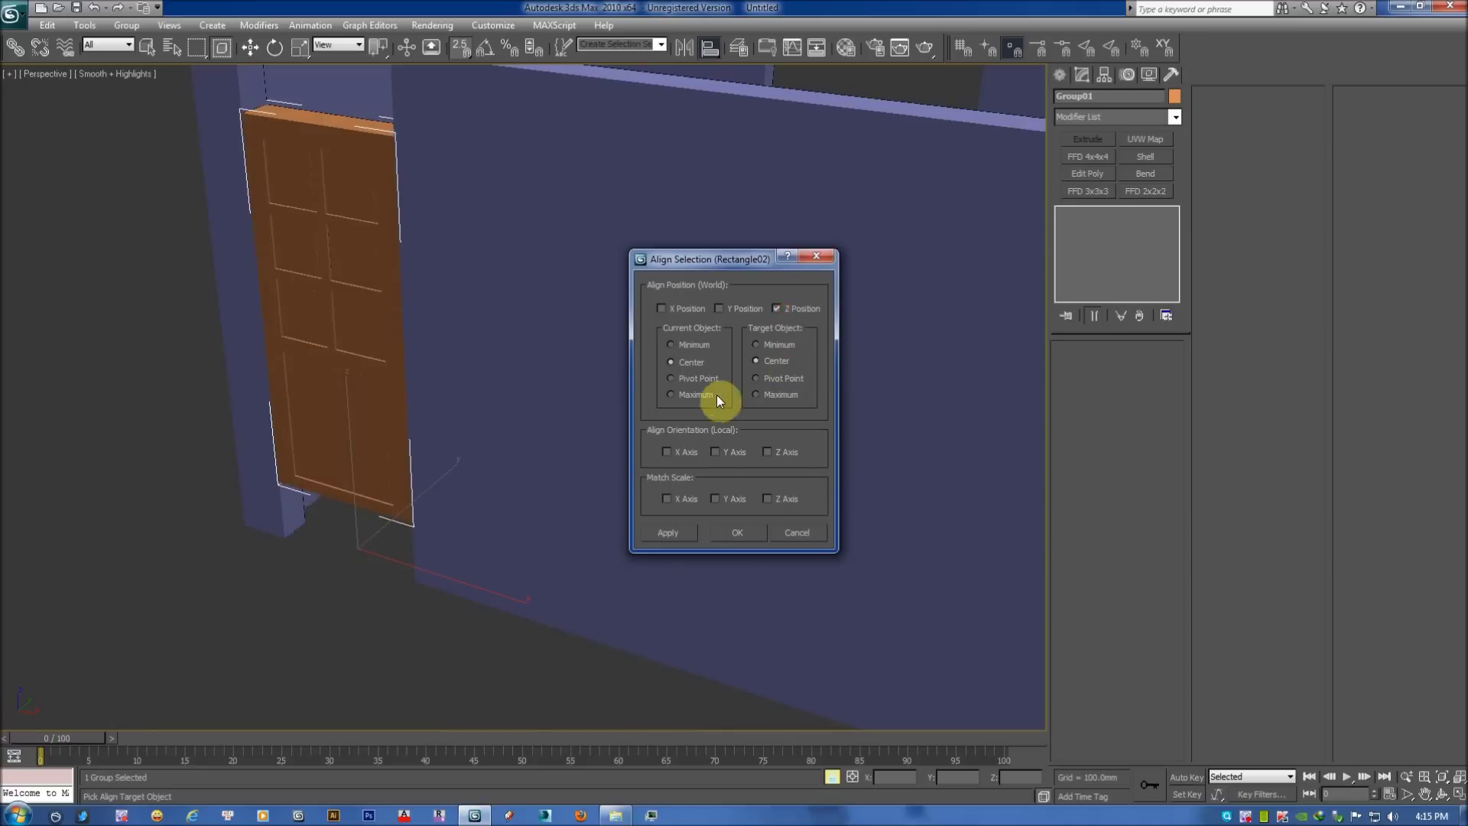
click(686, 346)
click(772, 345)
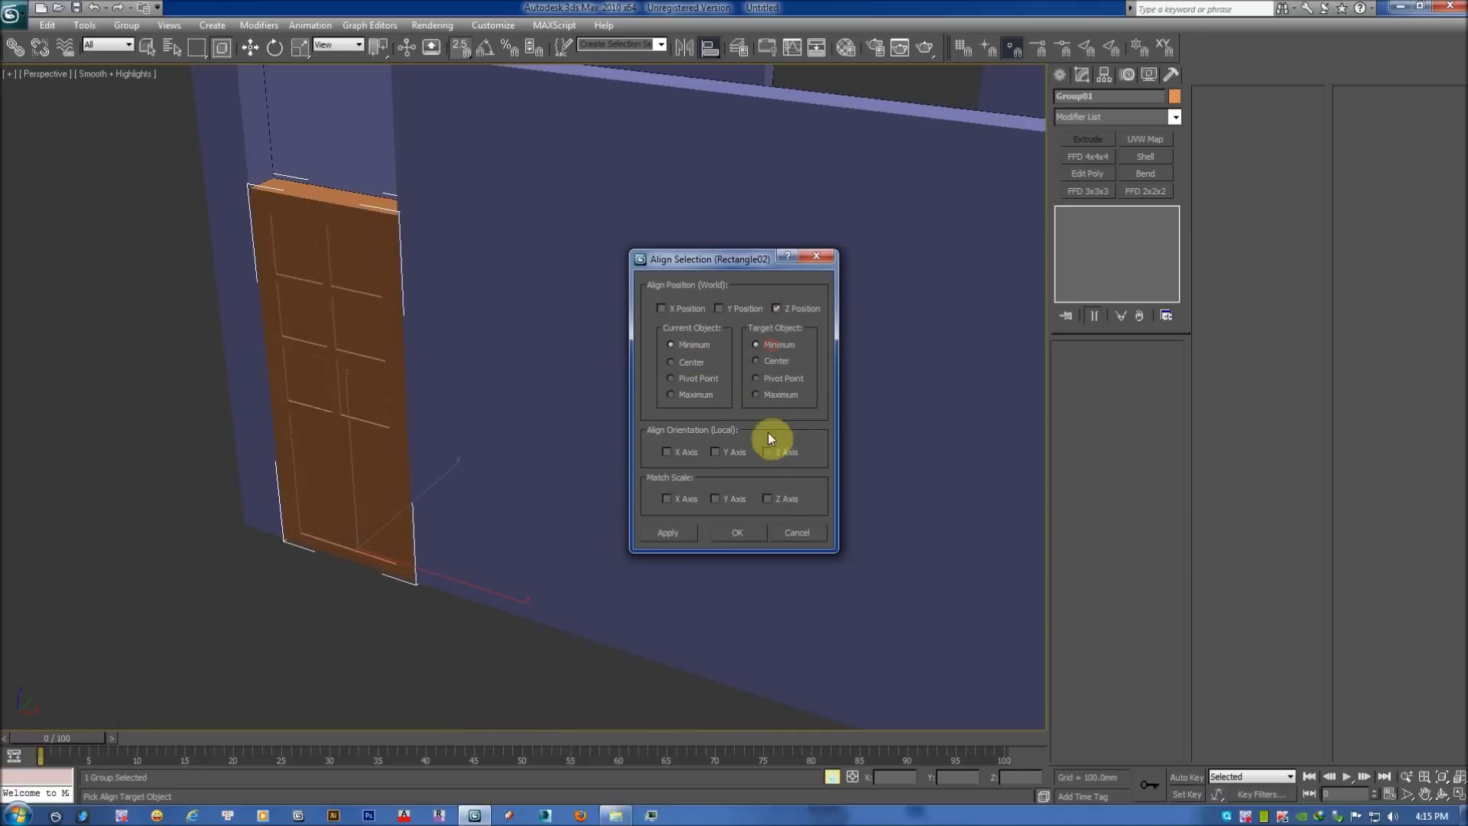
click(752, 532)
Orbit to inspect the door in its opening, then return to Top wireframe view.
mouse_move(426, 344)
alt+middle_down()
mouse_move(534, 351)
mouse_move(669, 407)
mouse_move(711, 502)
mouse_move(924, 437)
mouse_move(789, 419)
mouse_move(685, 451)
mouse_move(623, 374)
alt+middle_up()
scroll(629, 413, down, 2)
scroll(629, 413, down, 5)
click(756, 520)
mouse_move(757, 519)
alt+middle_down()
mouse_move(524, 386)
mouse_move(547, 377)
alt+middle_up()
scroll(535, 459, up, 3)
mouse_move(530, 495)
alt+middle_down()
mouse_move(622, 382)
mouse_move(589, 426)
alt+middle_up()
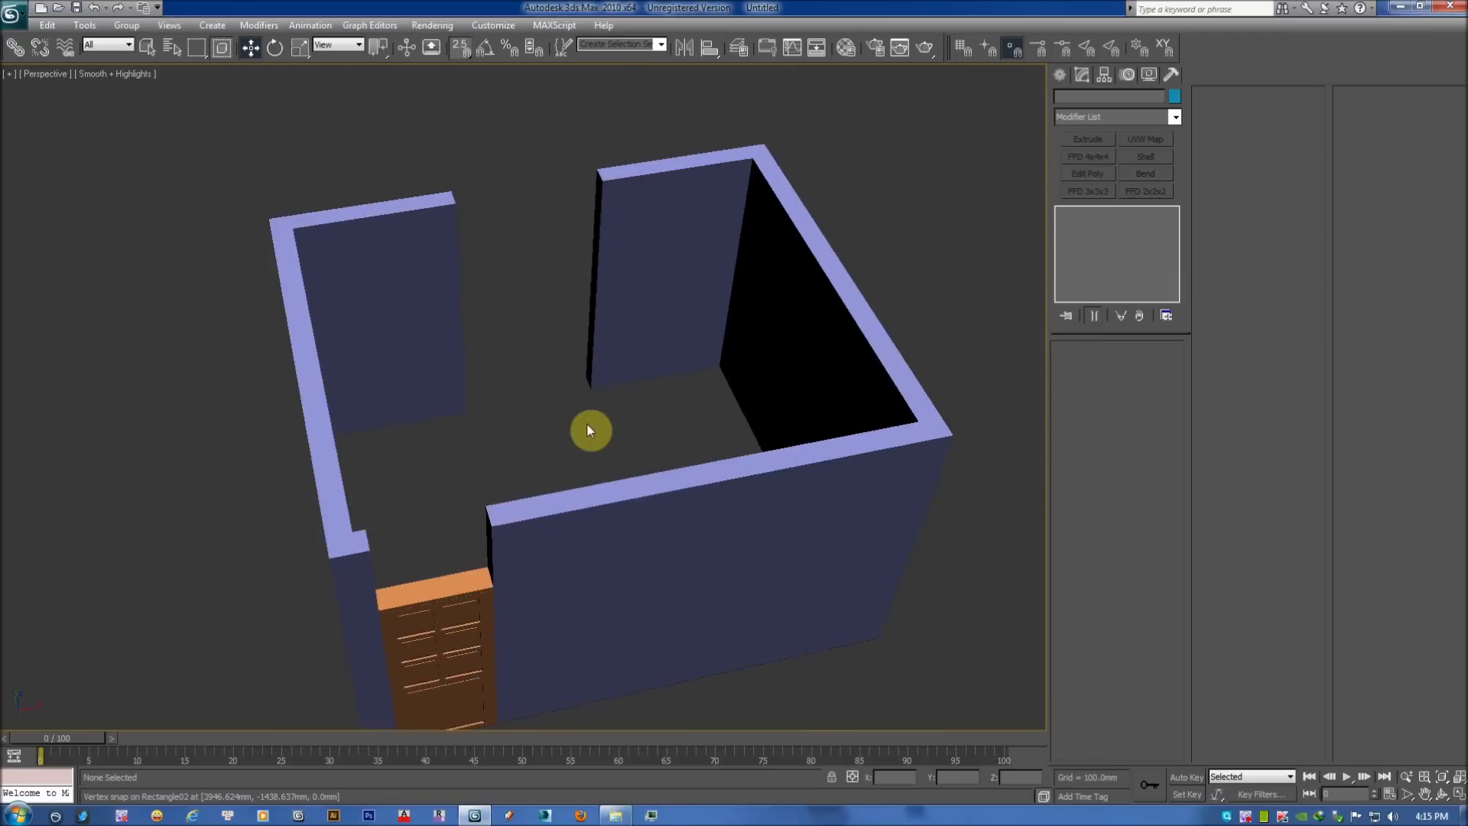
key(t)
key(F3)
Draw a rectangle spanning the door opening in the plan.
click(1059, 76)
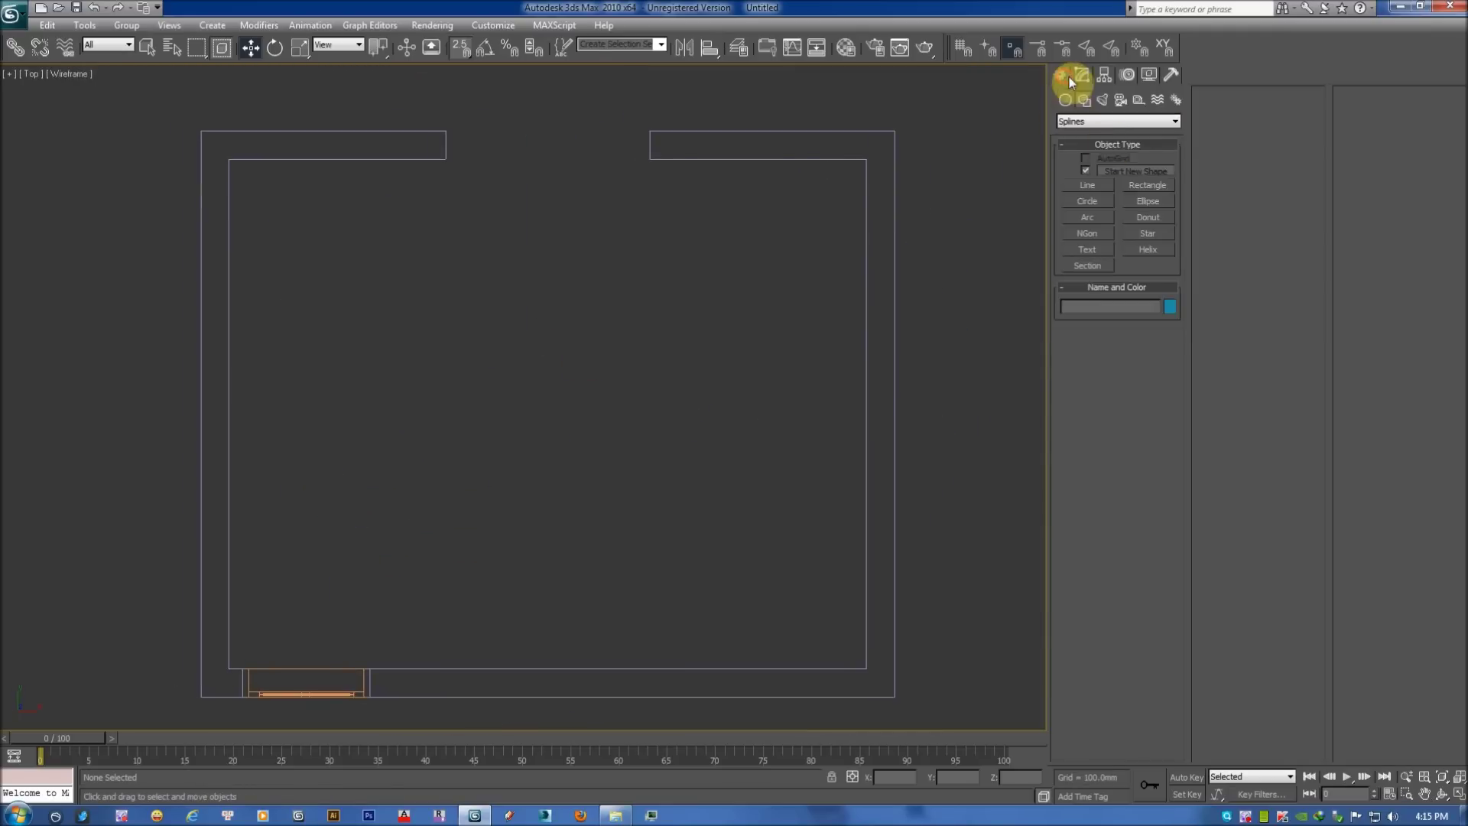
click(1143, 184)
middle_drag(564, 402, 593, 310)
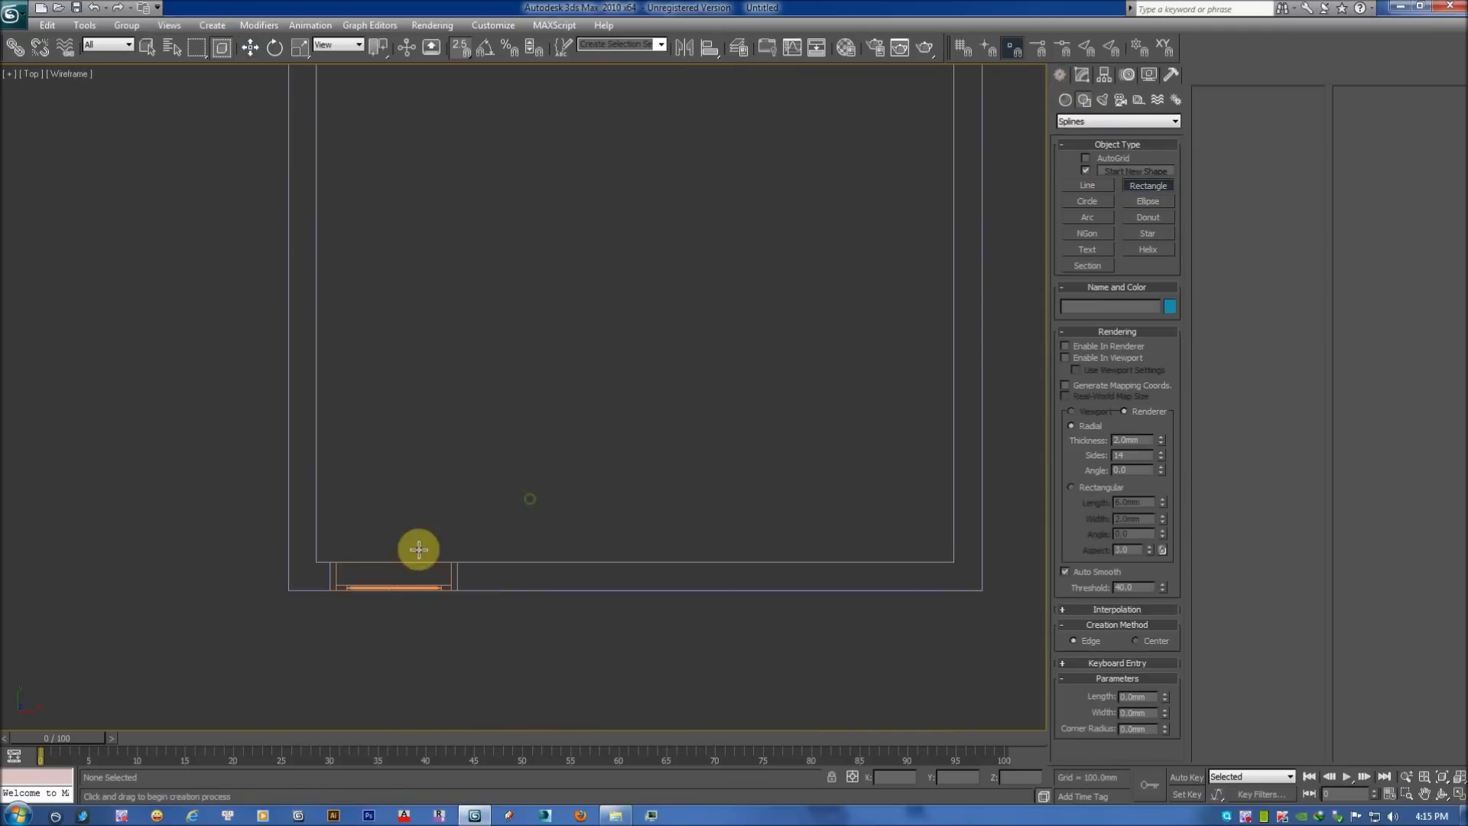
drag(329, 543, 456, 590)
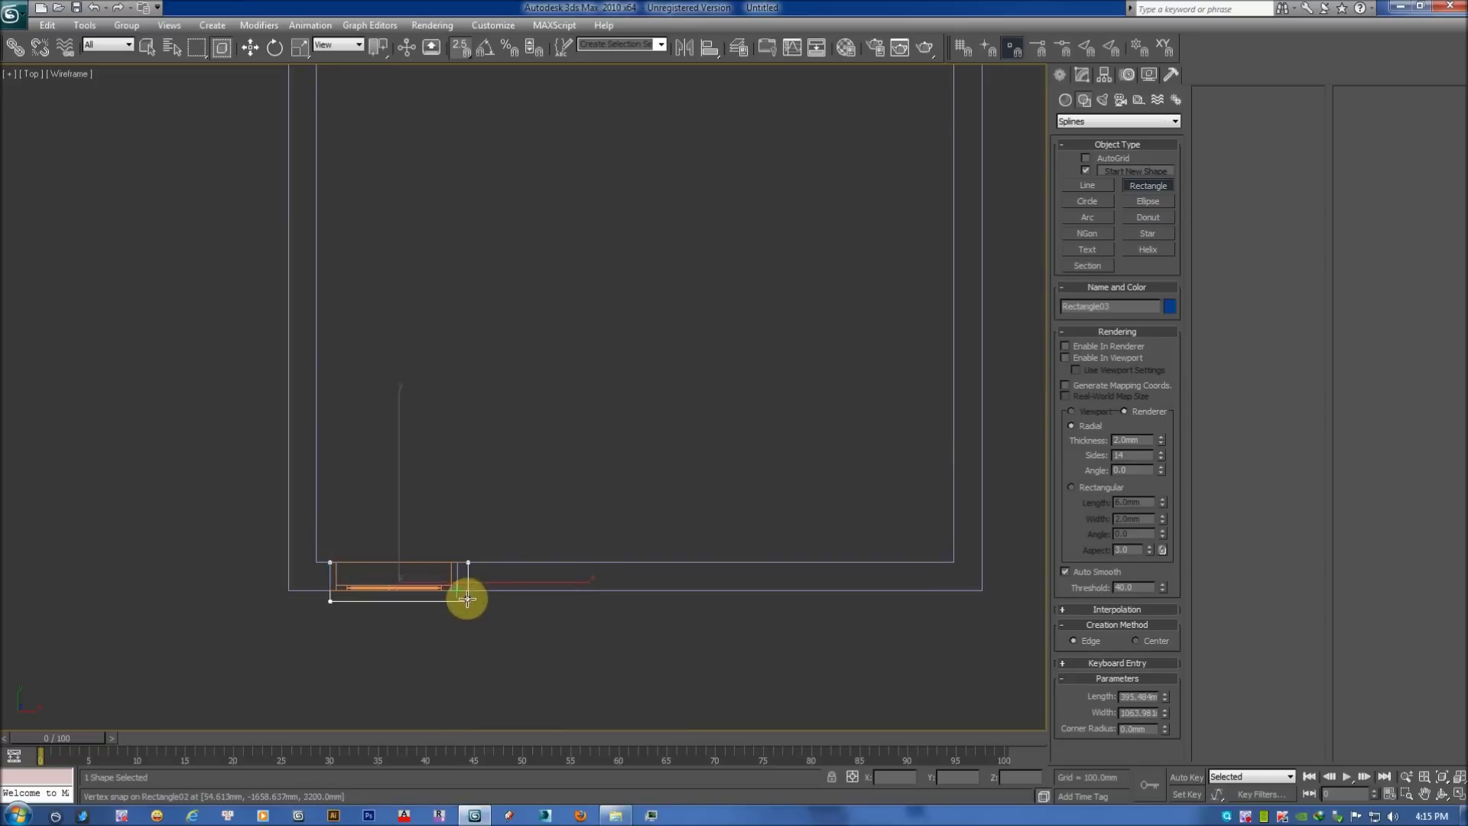
Draw a rectangle spanning the window opening, then view the room in perspective.
middle_drag(534, 530, 593, 491)
scroll(593, 491, down, 3)
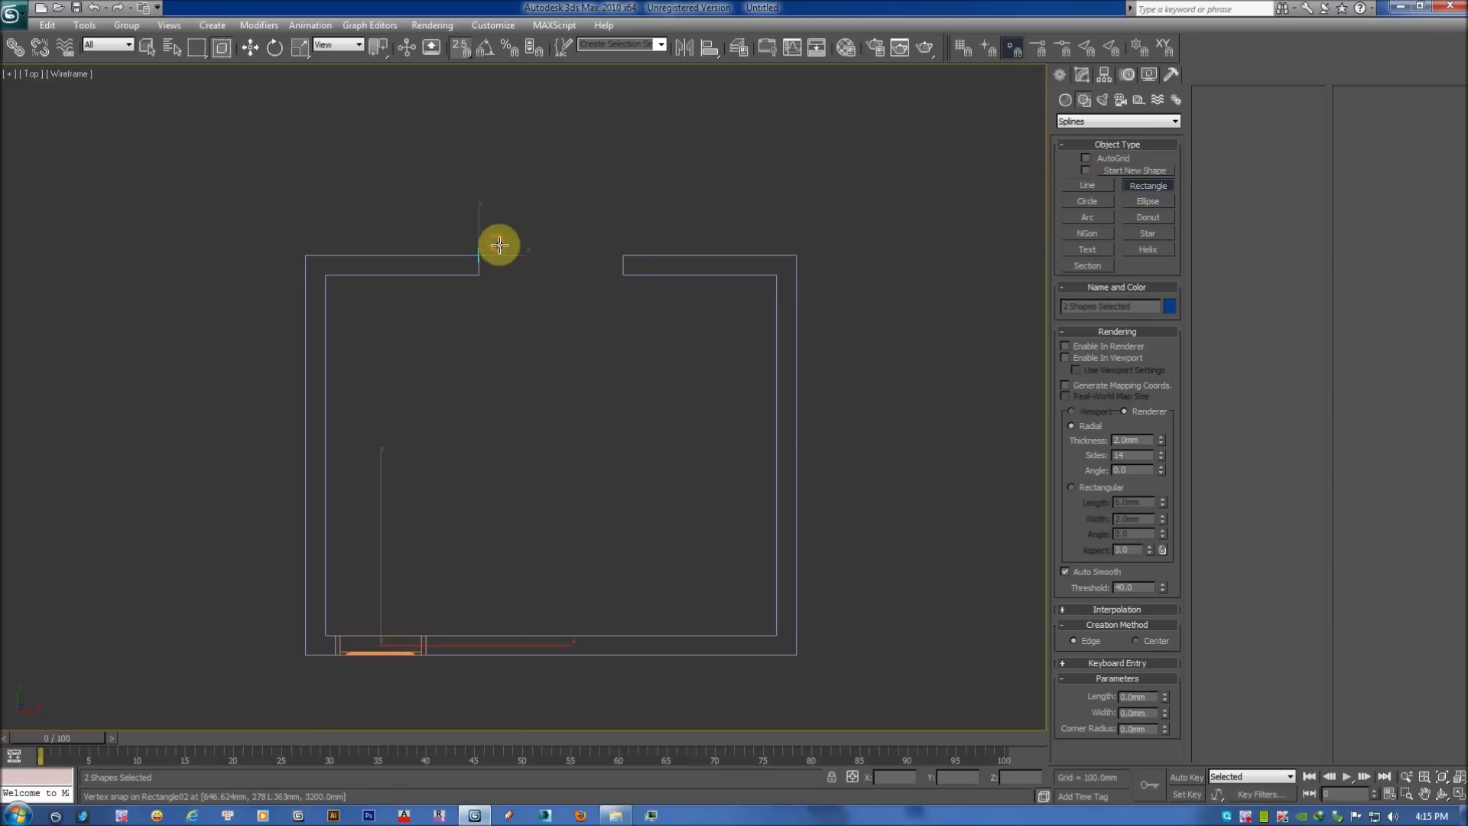
drag(491, 239, 616, 273)
right_click(597, 386)
key(p)
mouse_move(615, 393)
alt+middle_down()
mouse_move(590, 425)
mouse_move(641, 371)
mouse_move(577, 438)
alt+middle_up()
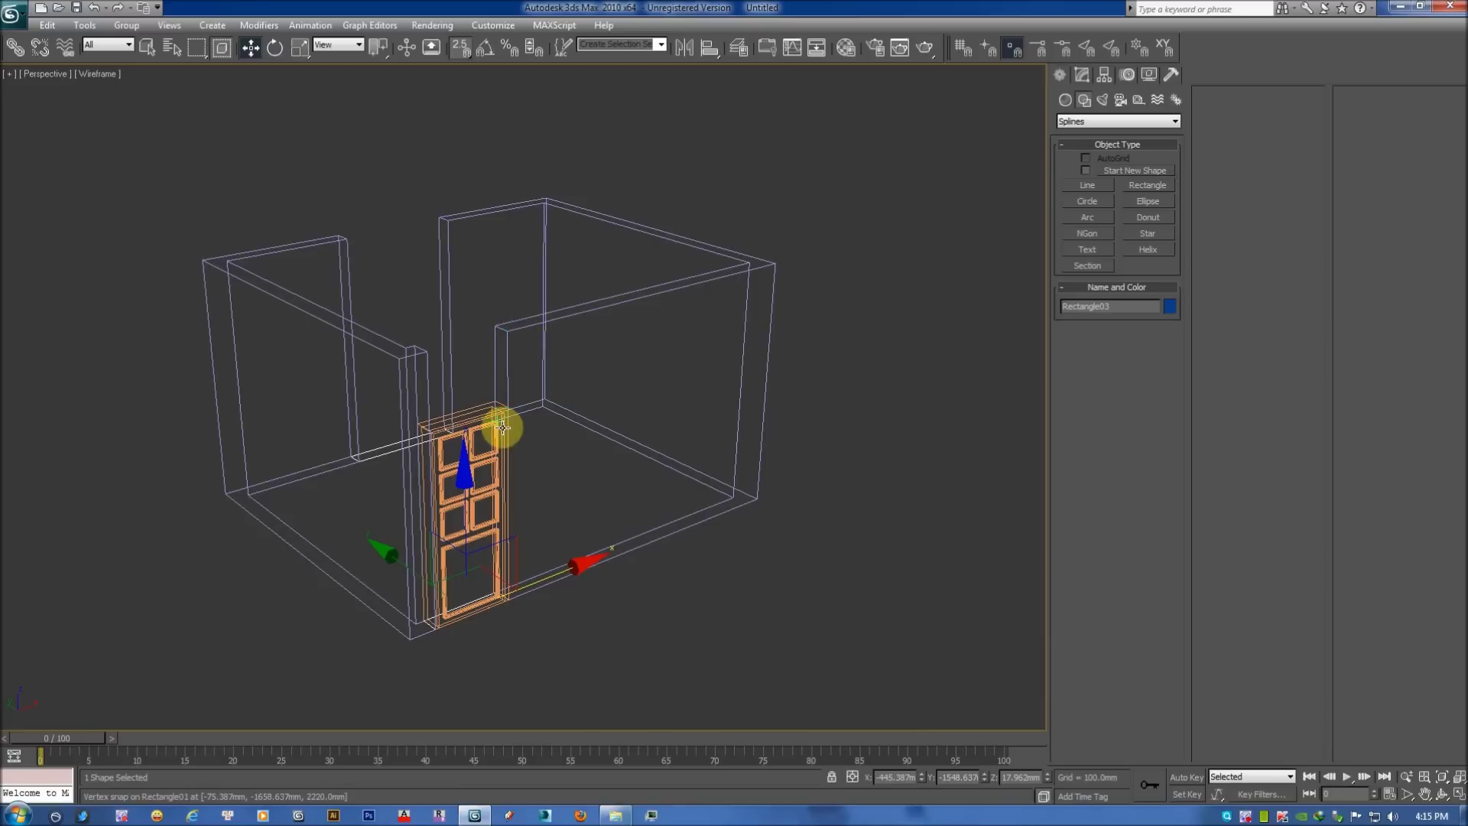
Extrude the opening rectangles into 850mm-tall blocks with an Extrude modifier.
click(1078, 77)
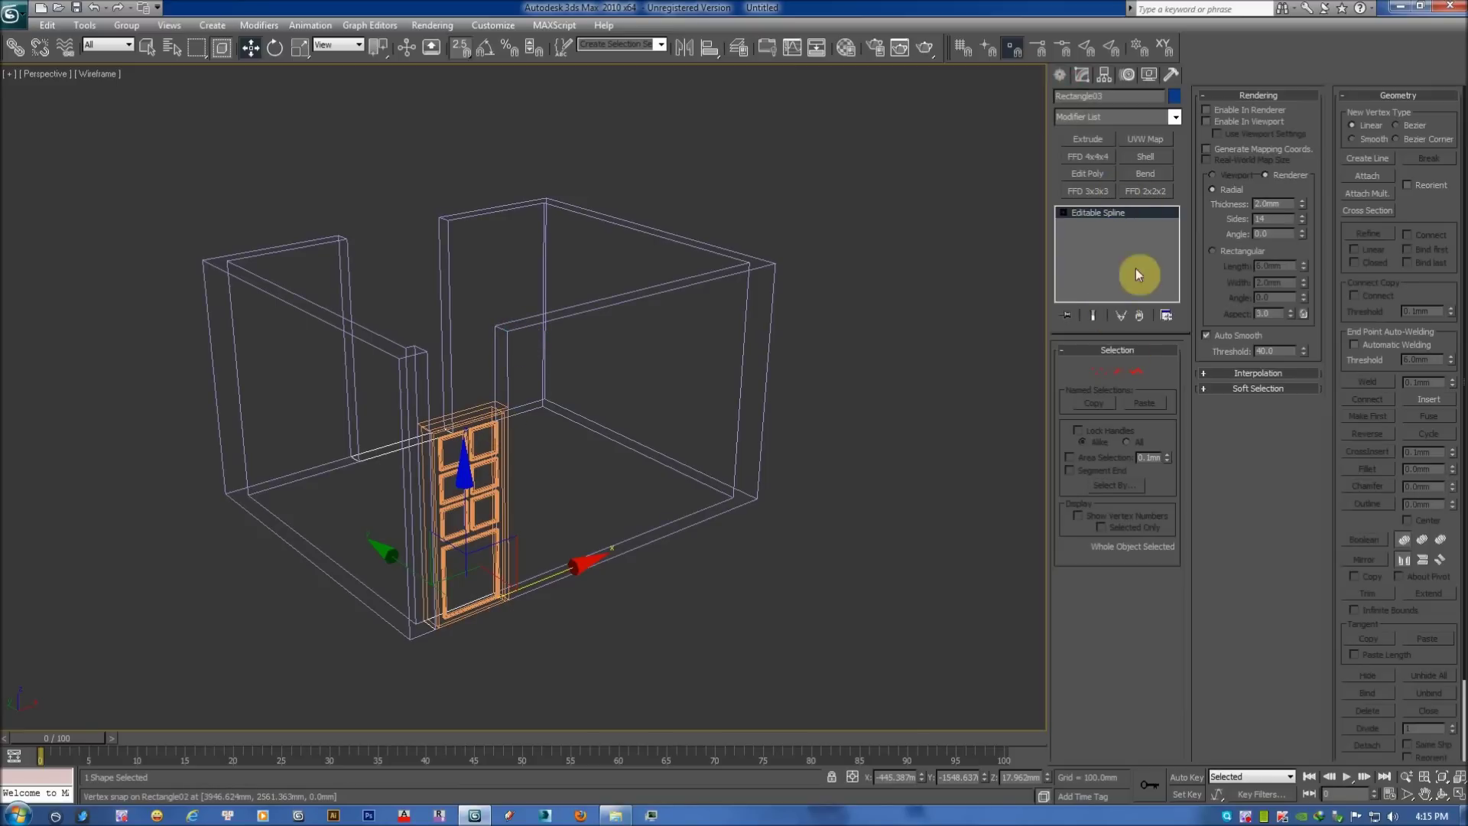
click(1096, 139)
click(1133, 369)
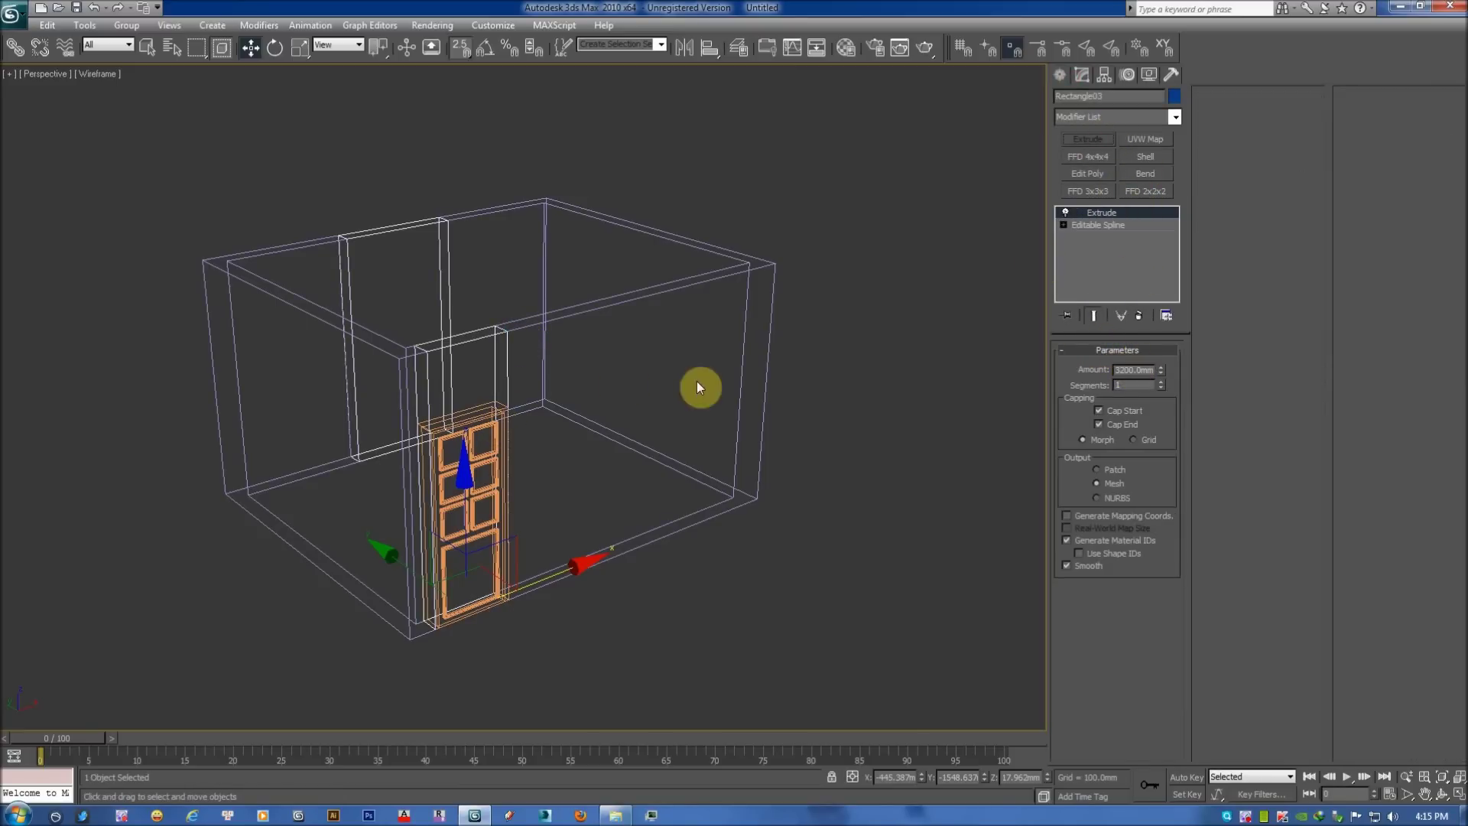
middle_drag(618, 378, 621, 405)
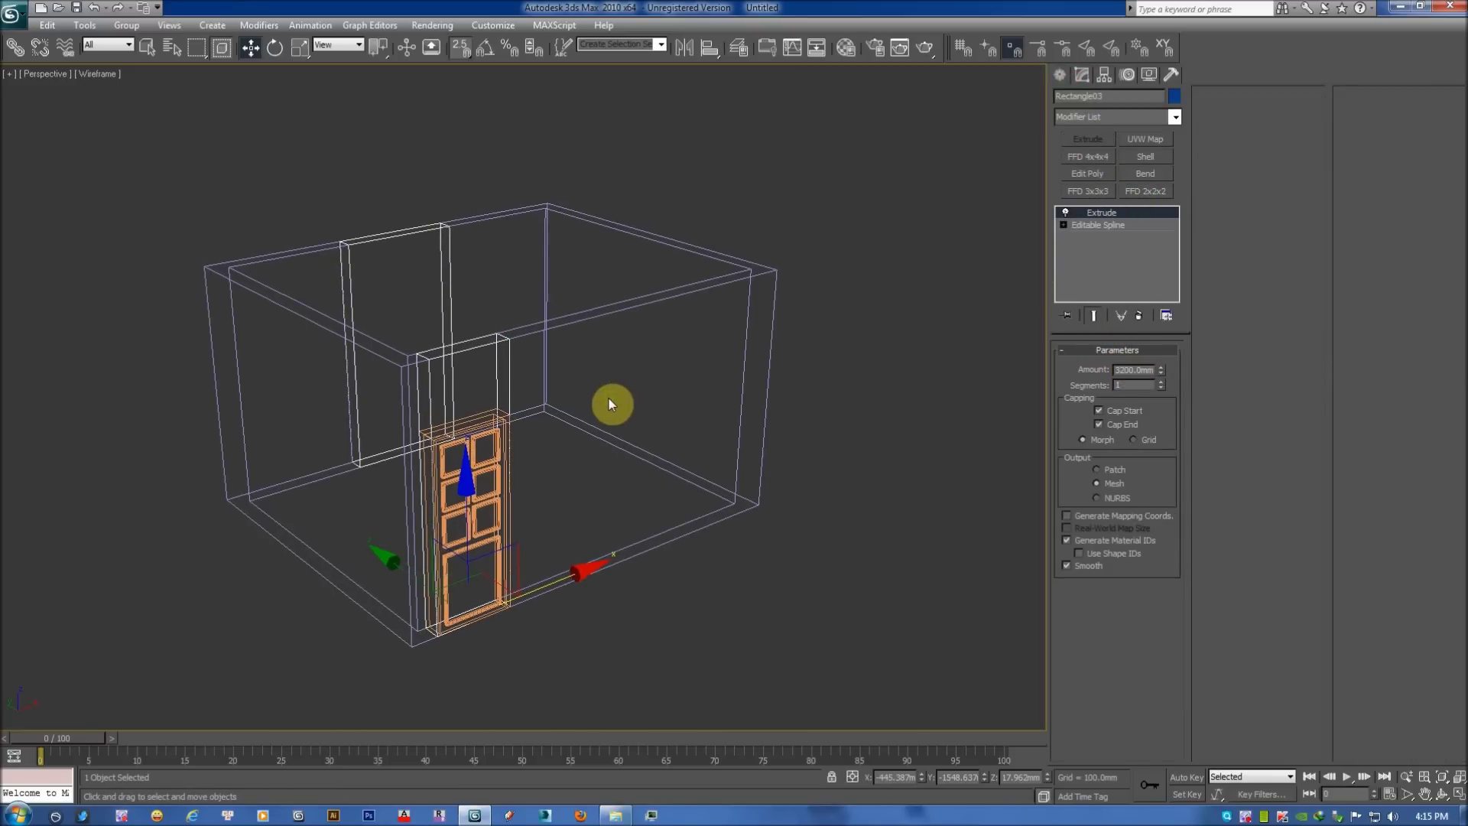
click(677, 289)
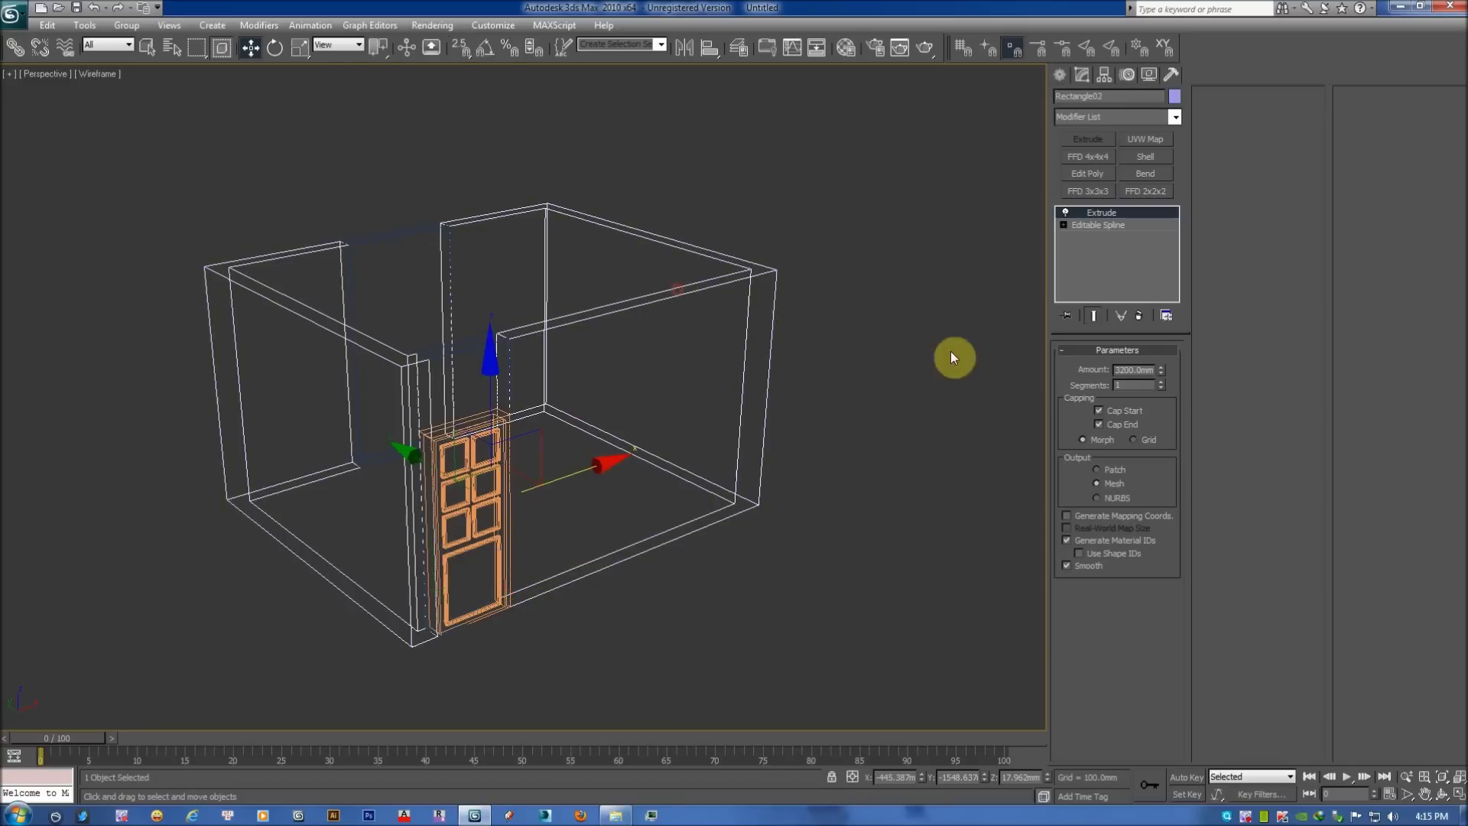
click(472, 451)
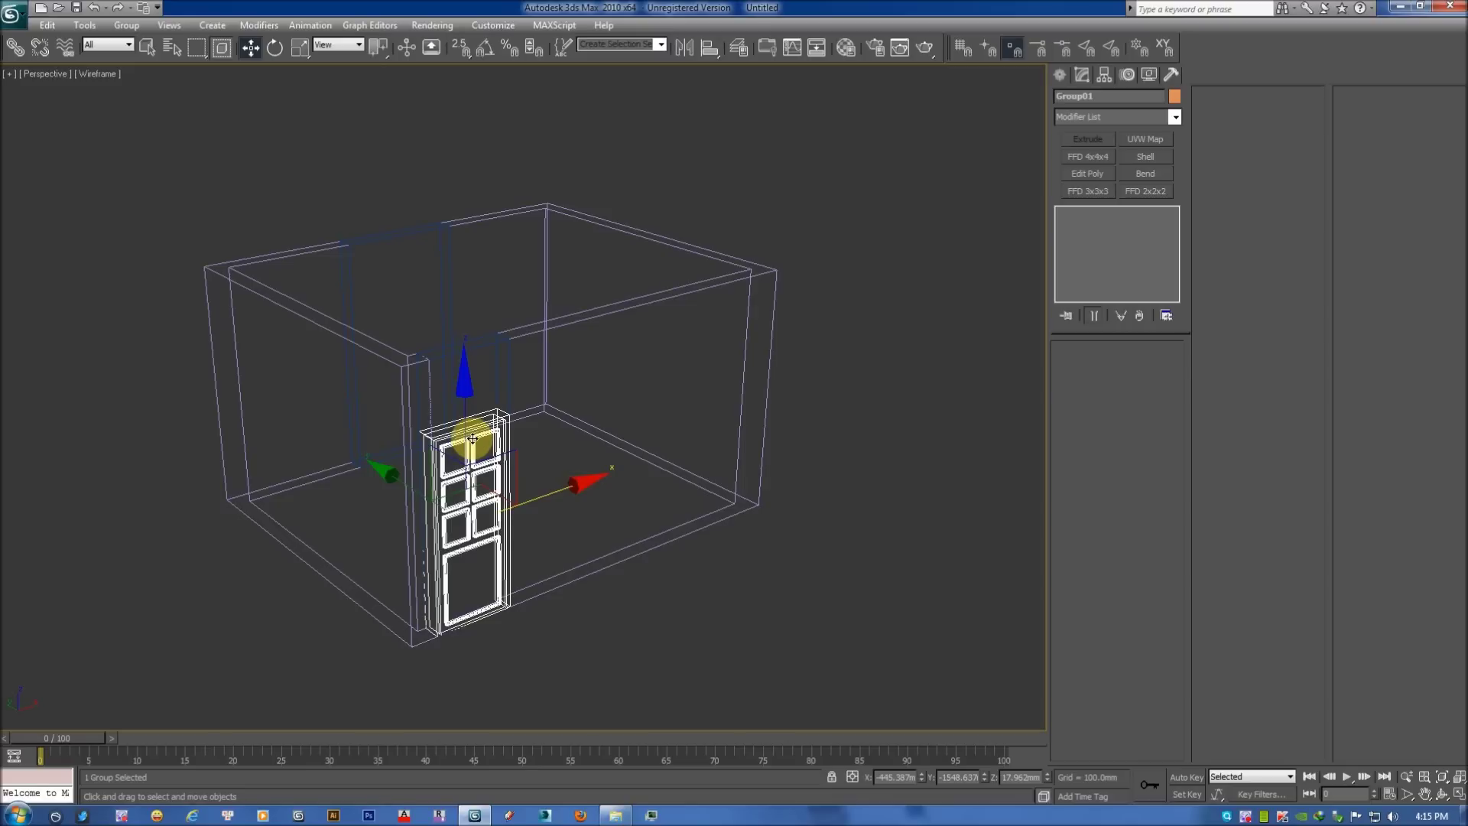
click(467, 345)
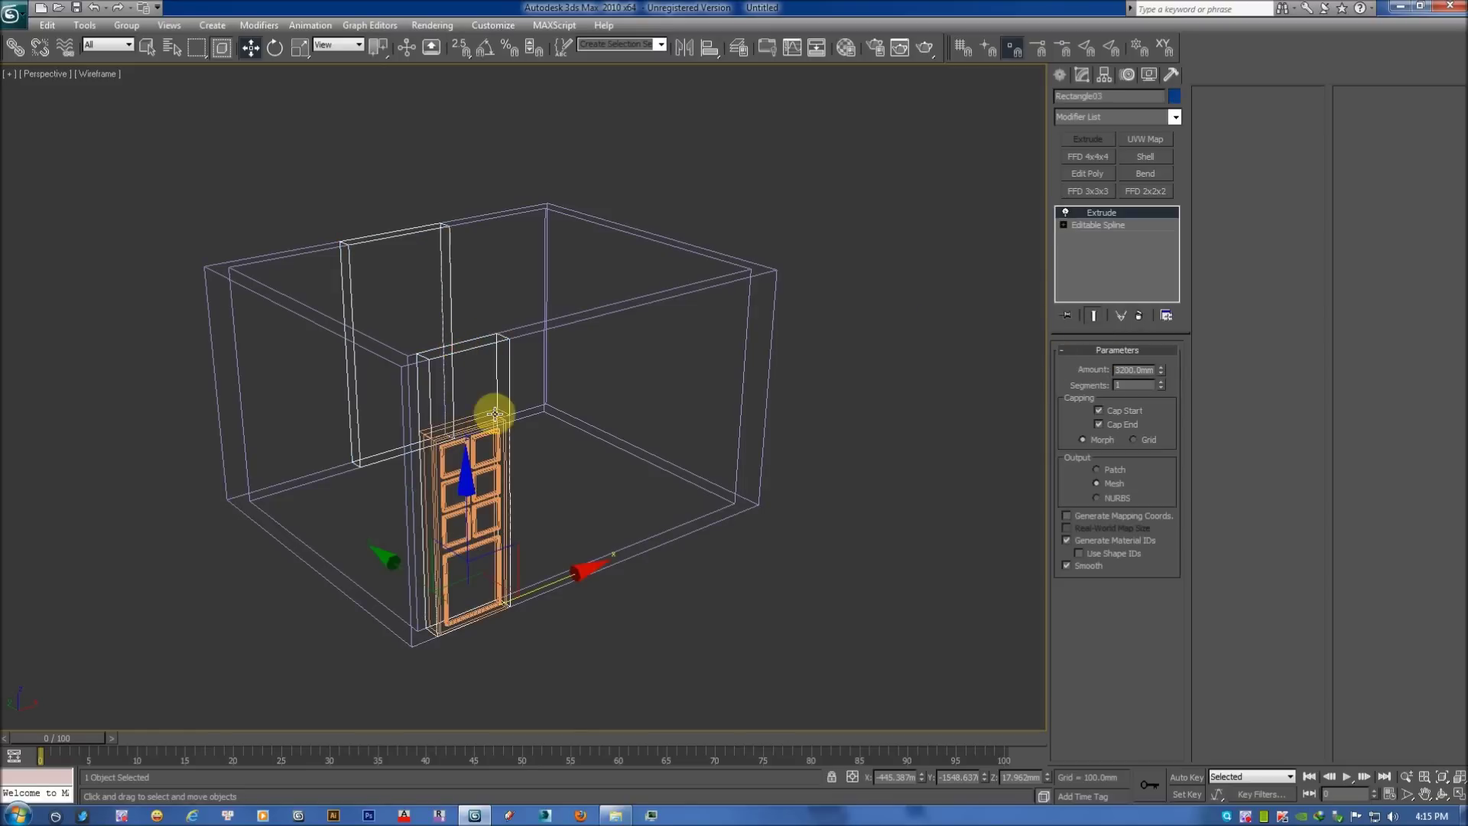
double_click(1138, 370)
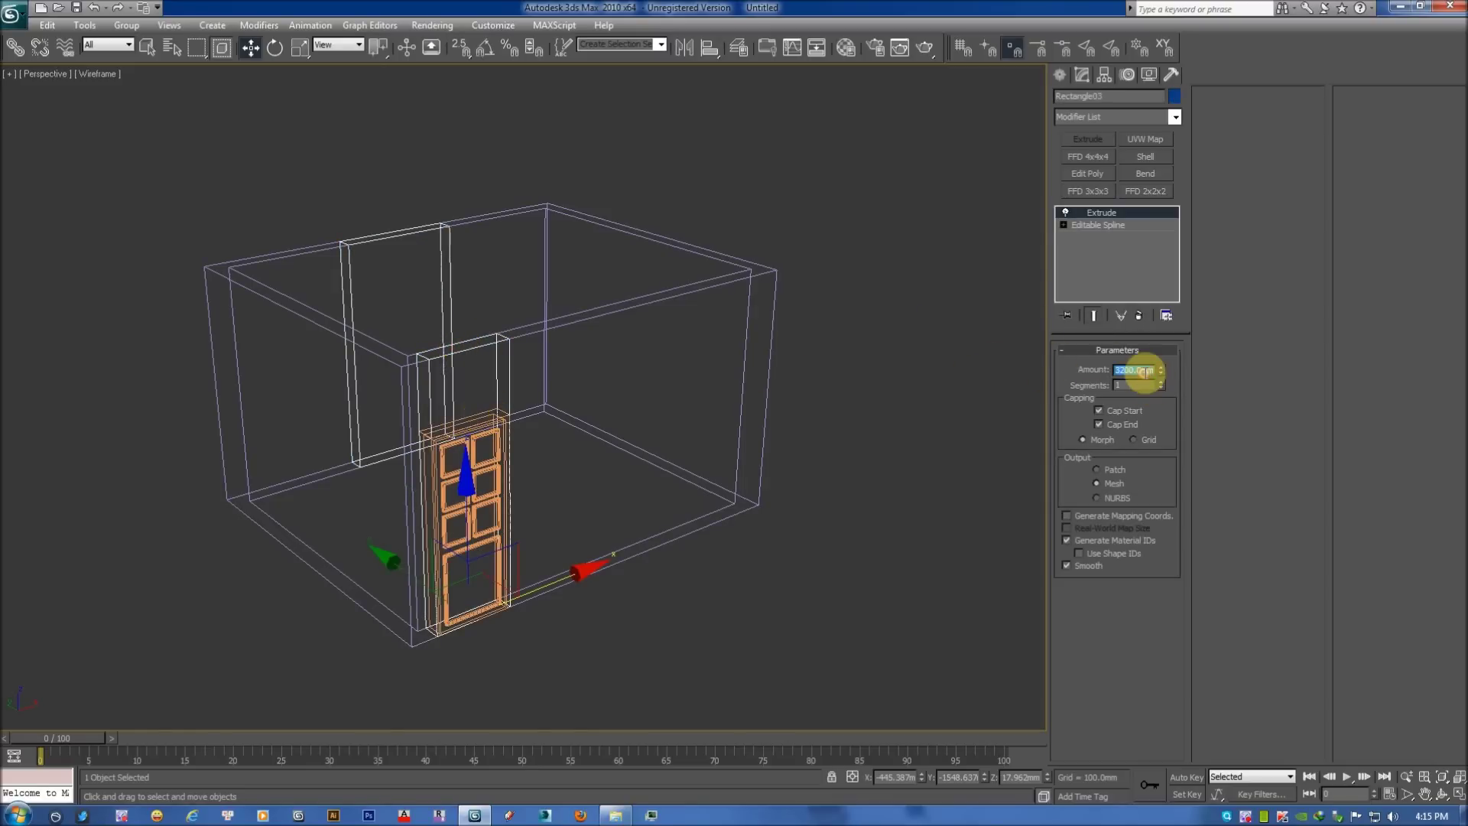
text(850)
key(Return)
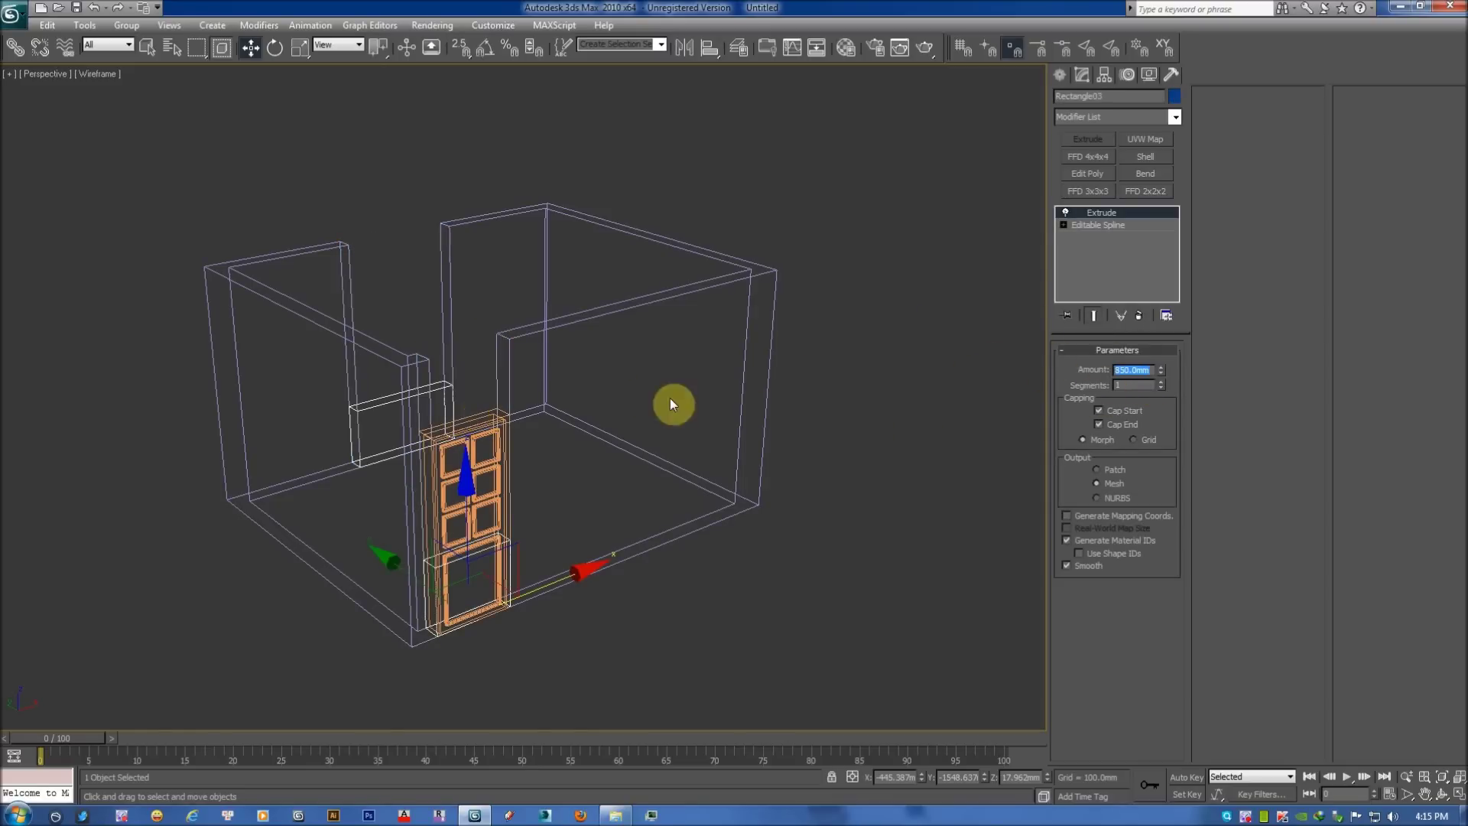
Align the blocks' tops to the wall top (Z Position, Maximum to Maximum) and view shaded.
key(alt+a)
click(661, 299)
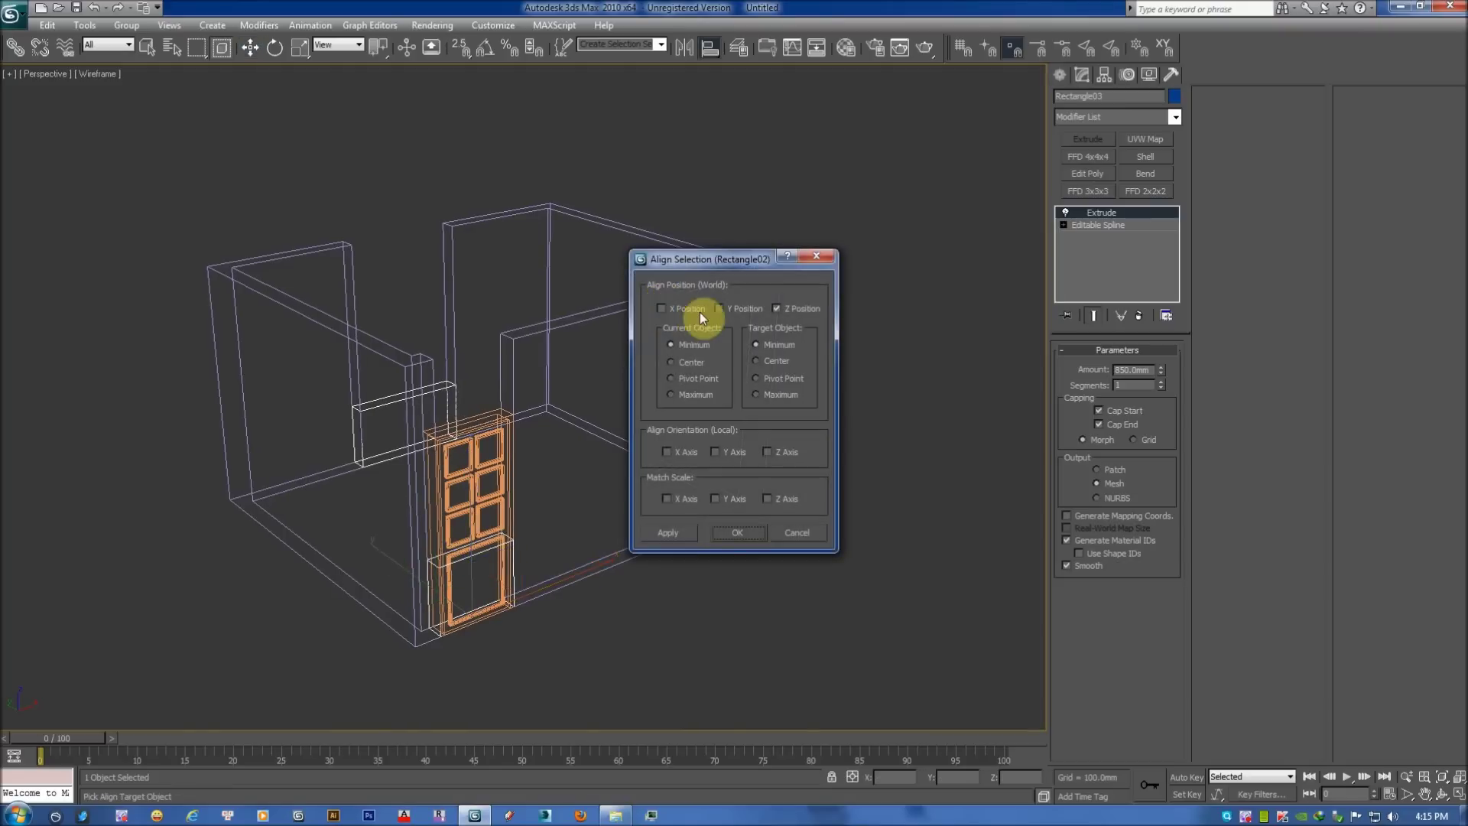
click(696, 395)
click(758, 396)
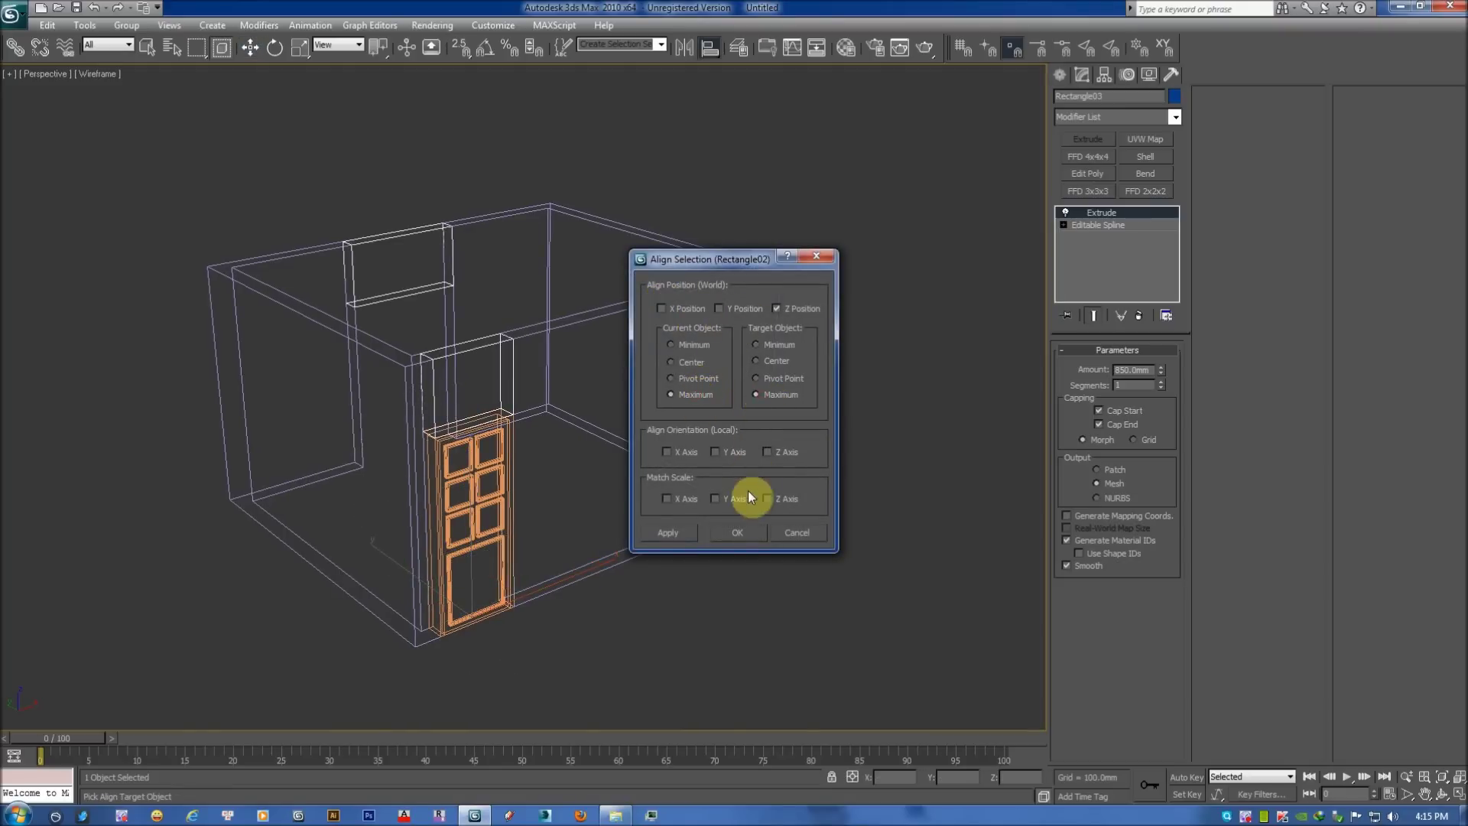
click(750, 530)
click(622, 469)
scroll(612, 413, up, 3)
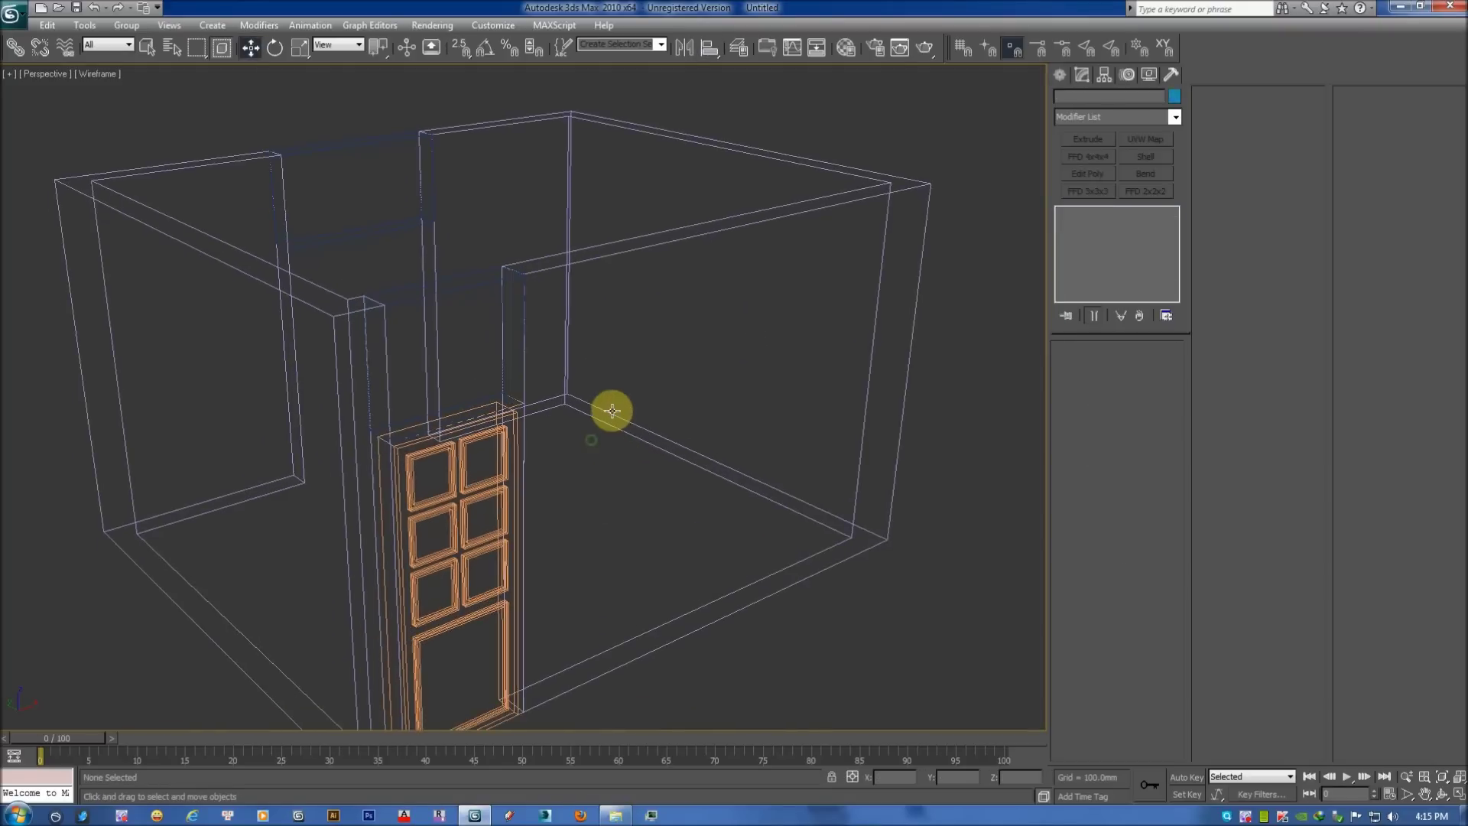
key(F3)
mouse_move(612, 403)
alt+middle_down()
mouse_move(623, 466)
mouse_move(646, 462)
mouse_move(564, 325)
mouse_move(585, 357)
mouse_move(562, 191)
mouse_move(557, 222)
alt+middle_up()
Copy the lintel block down into the window opening.
click(563, 202)
key(F4)
mouse_move(558, 295)
alt+middle_down()
mouse_move(639, 354)
mouse_move(433, 413)
alt+middle_up()
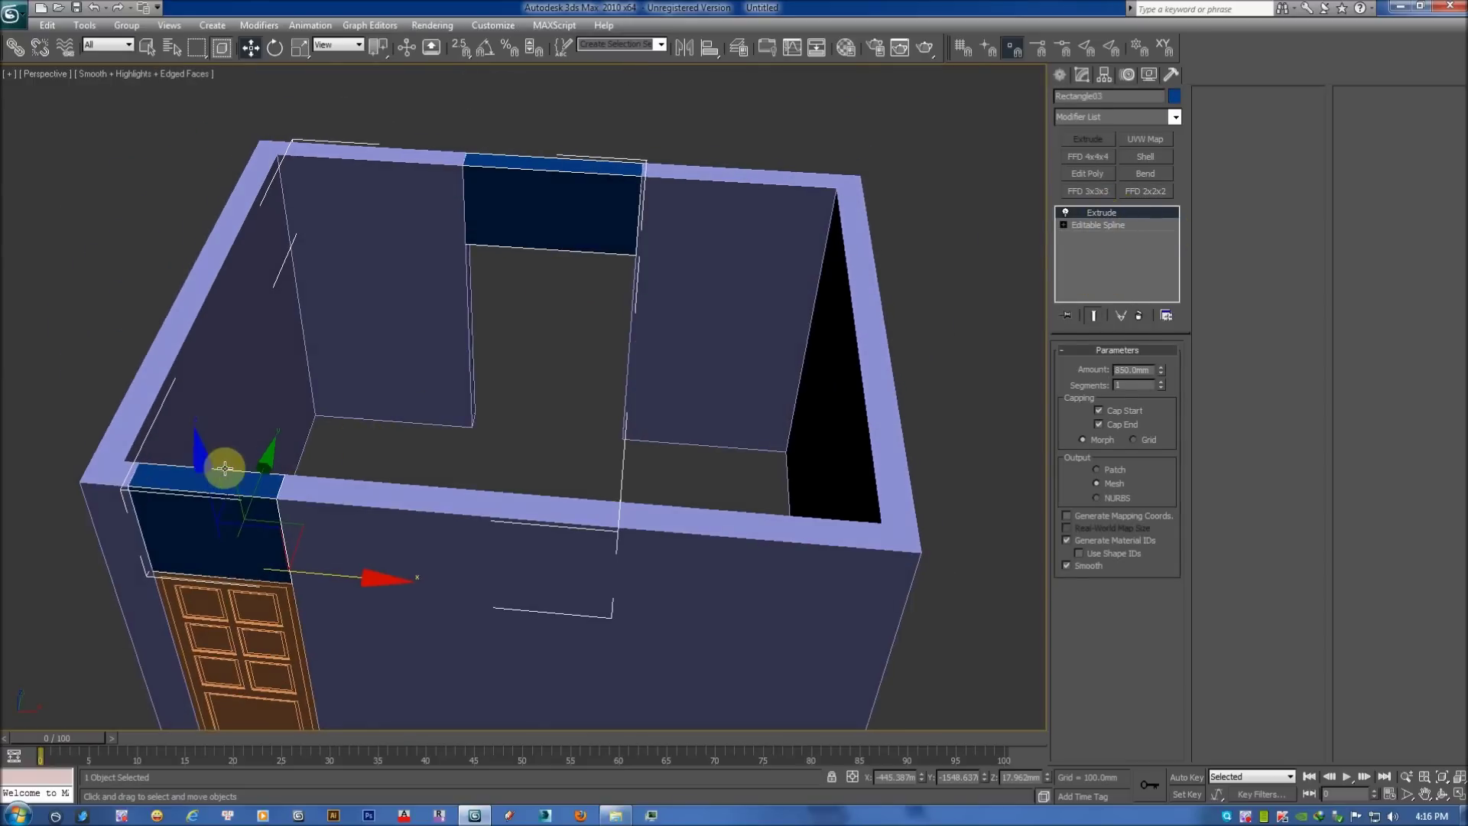
shift+drag(205, 475, 476, 427)
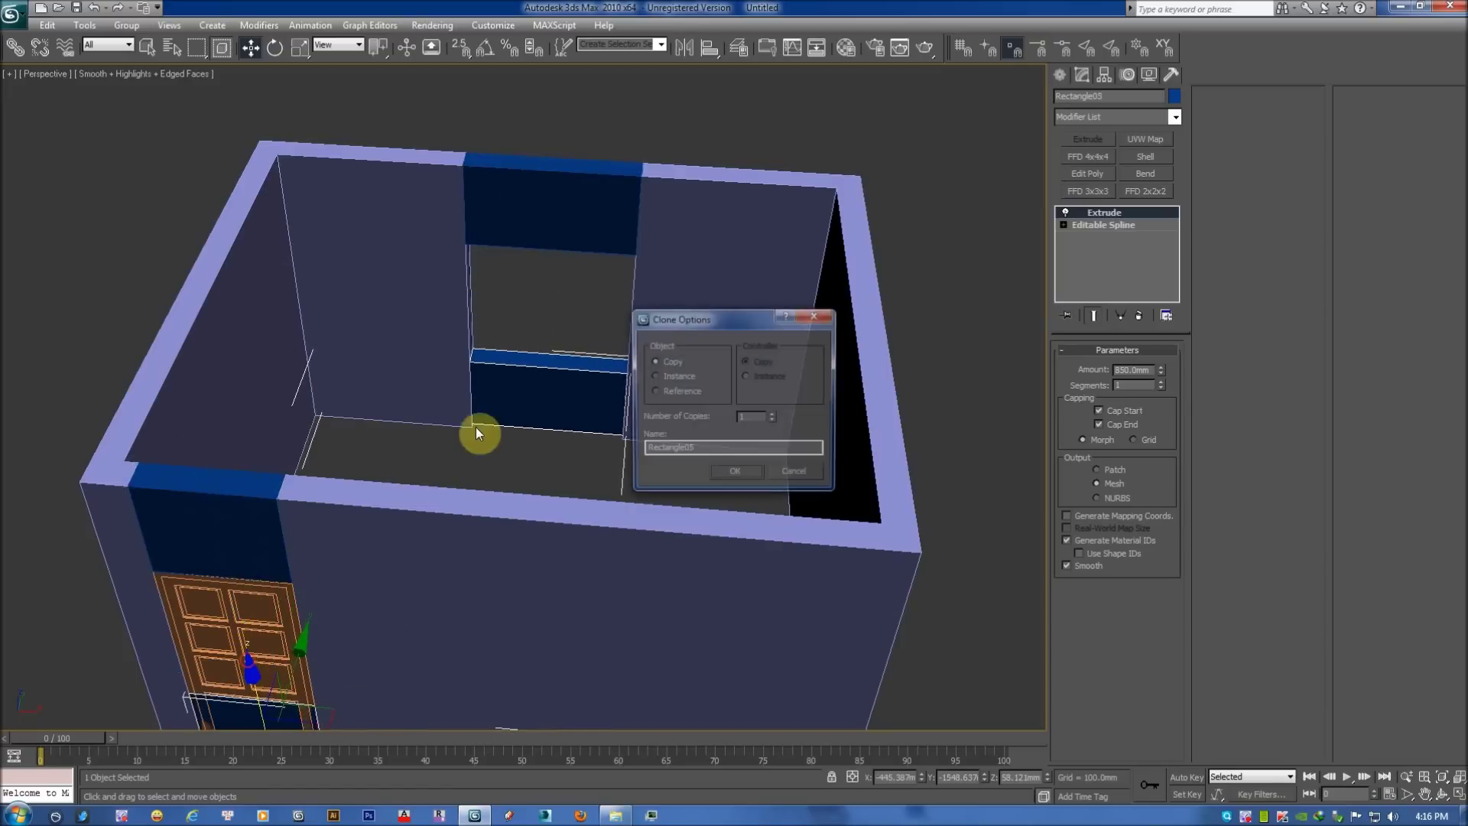
key(Return)
Align the copy to the wall bottom and set its extrusion height to 900mm as a sill wall.
key(alt+a)
click(686, 315)
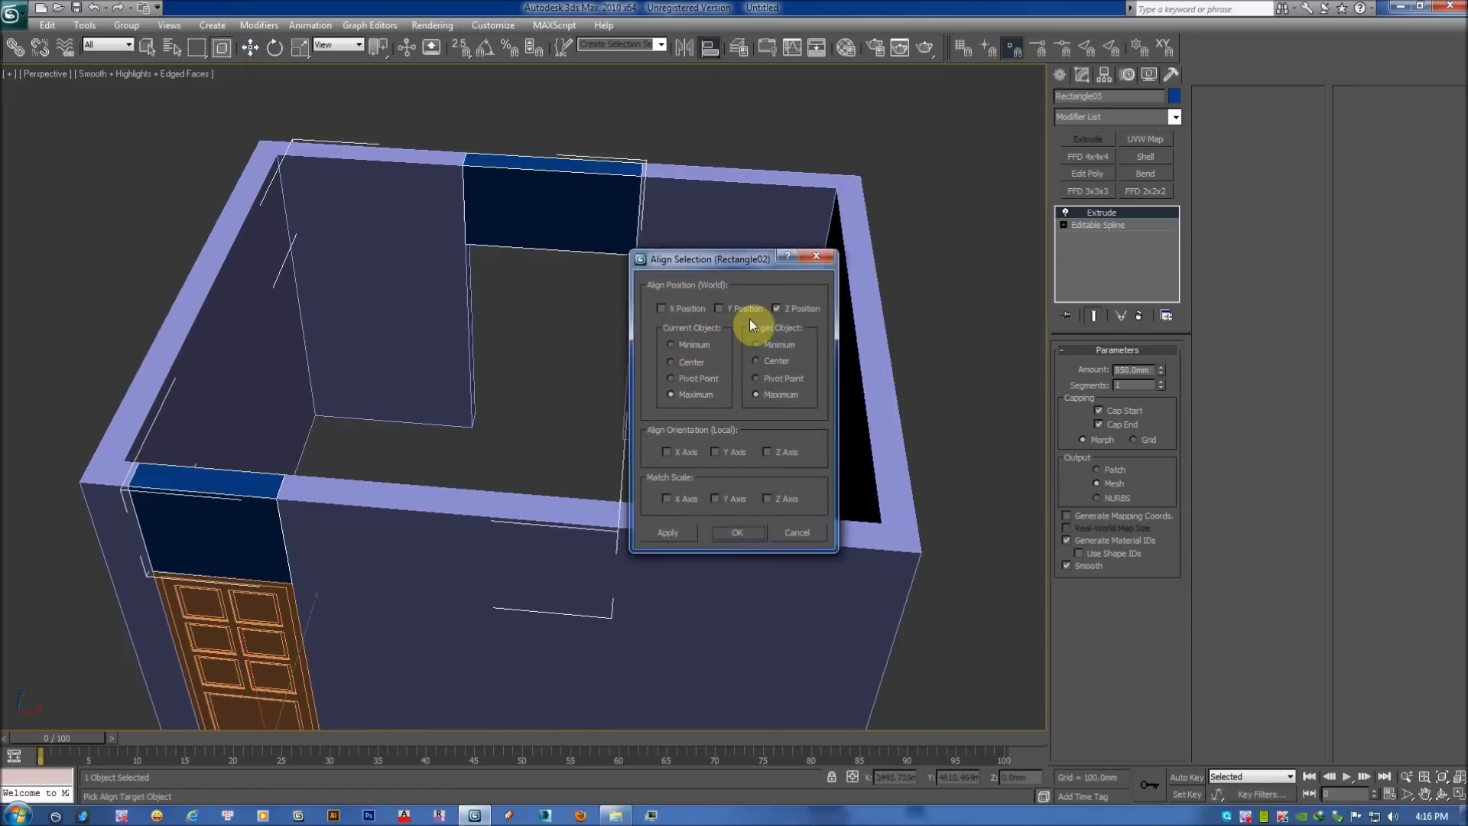
key(Return)
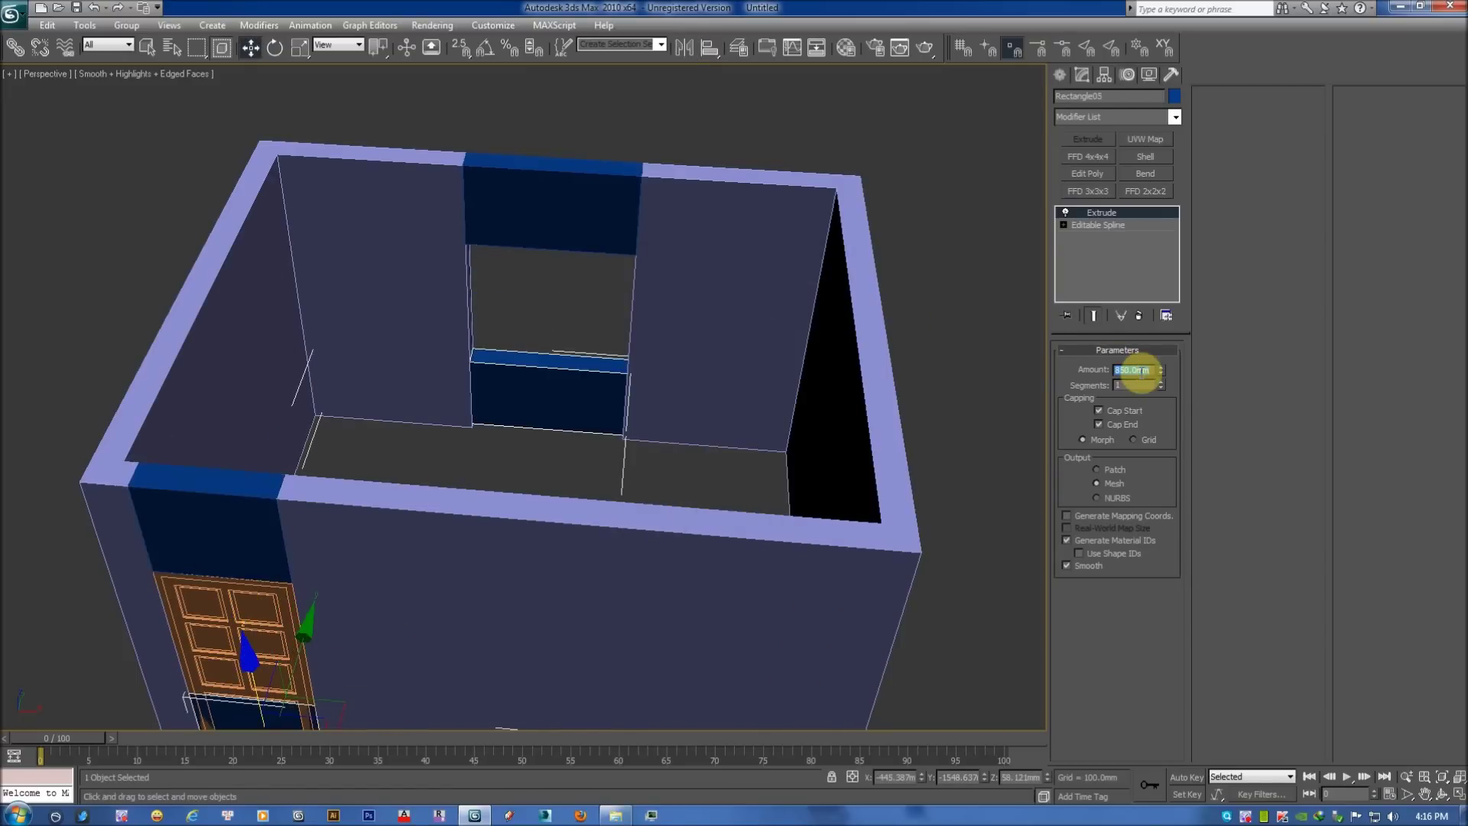
text(90)
key(Return)
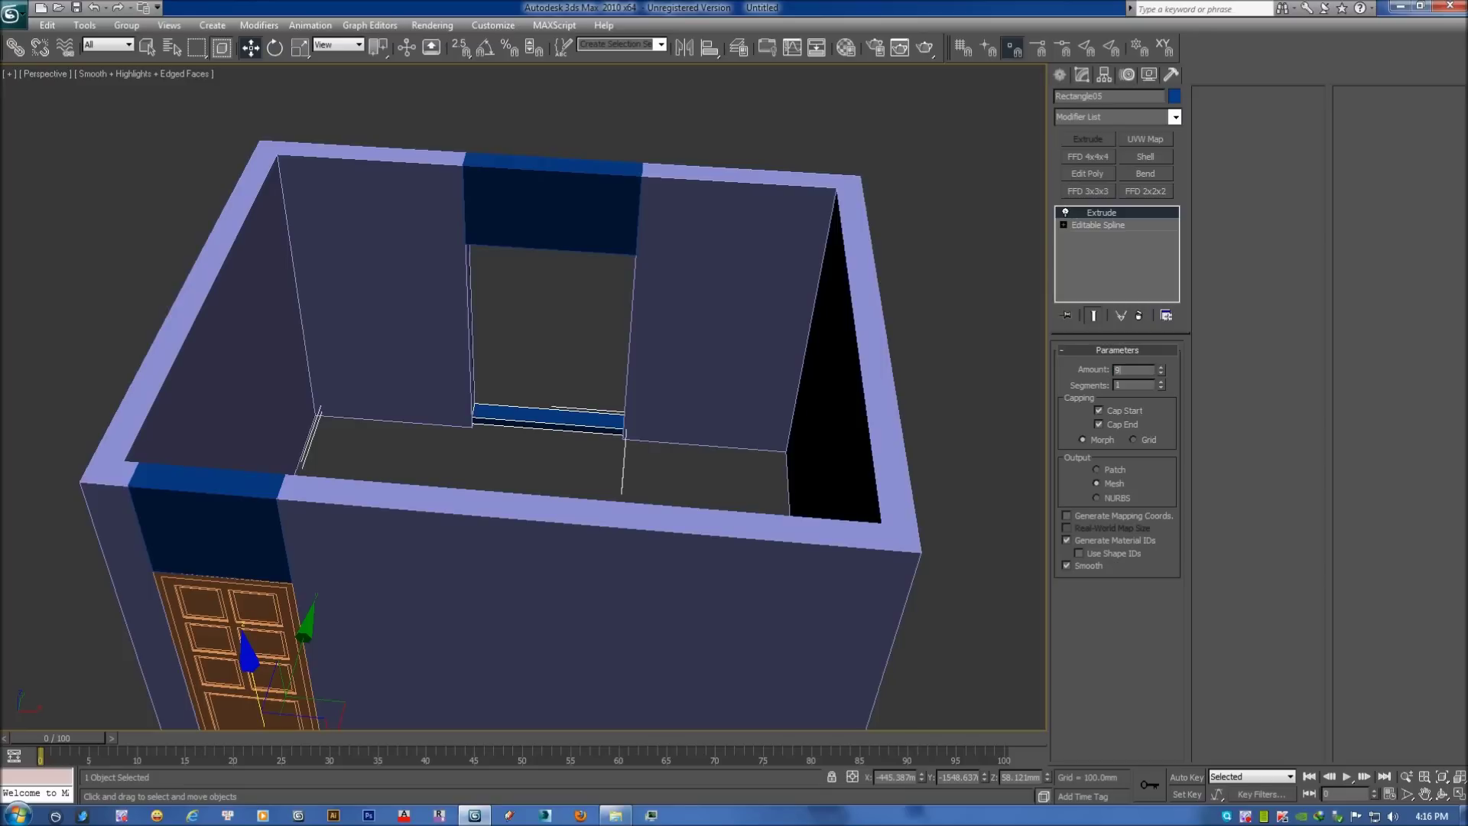
key(Return)
text(00)
key(Return)
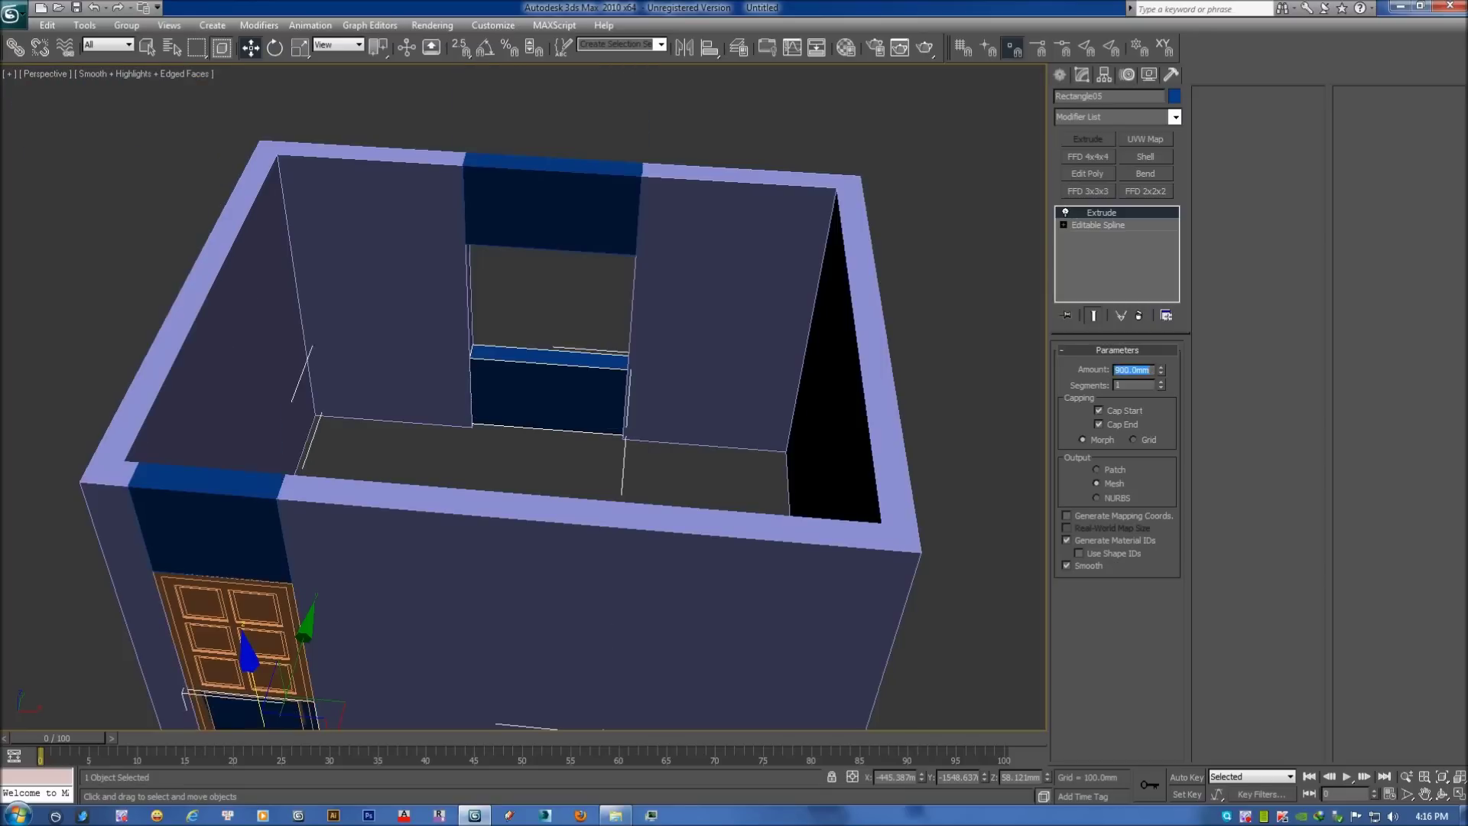
Zoom out to see the whole room in wireframe and select the door's spline level.
scroll(655, 338, down, 2)
scroll(642, 344, down, 2)
scroll(632, 354, down, 2)
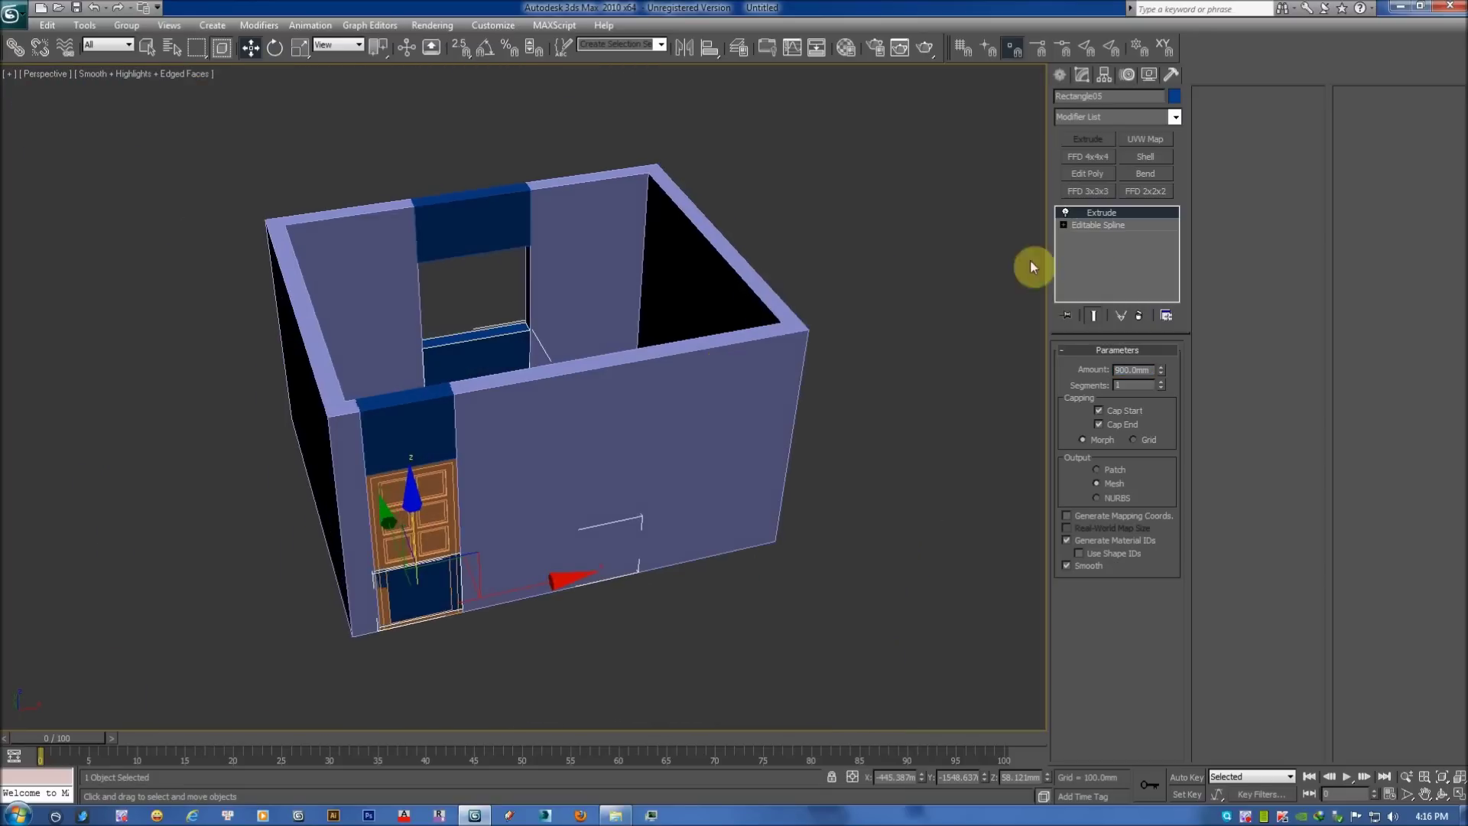
key(F3)
key(F3)
key(F3)
click(1088, 226)
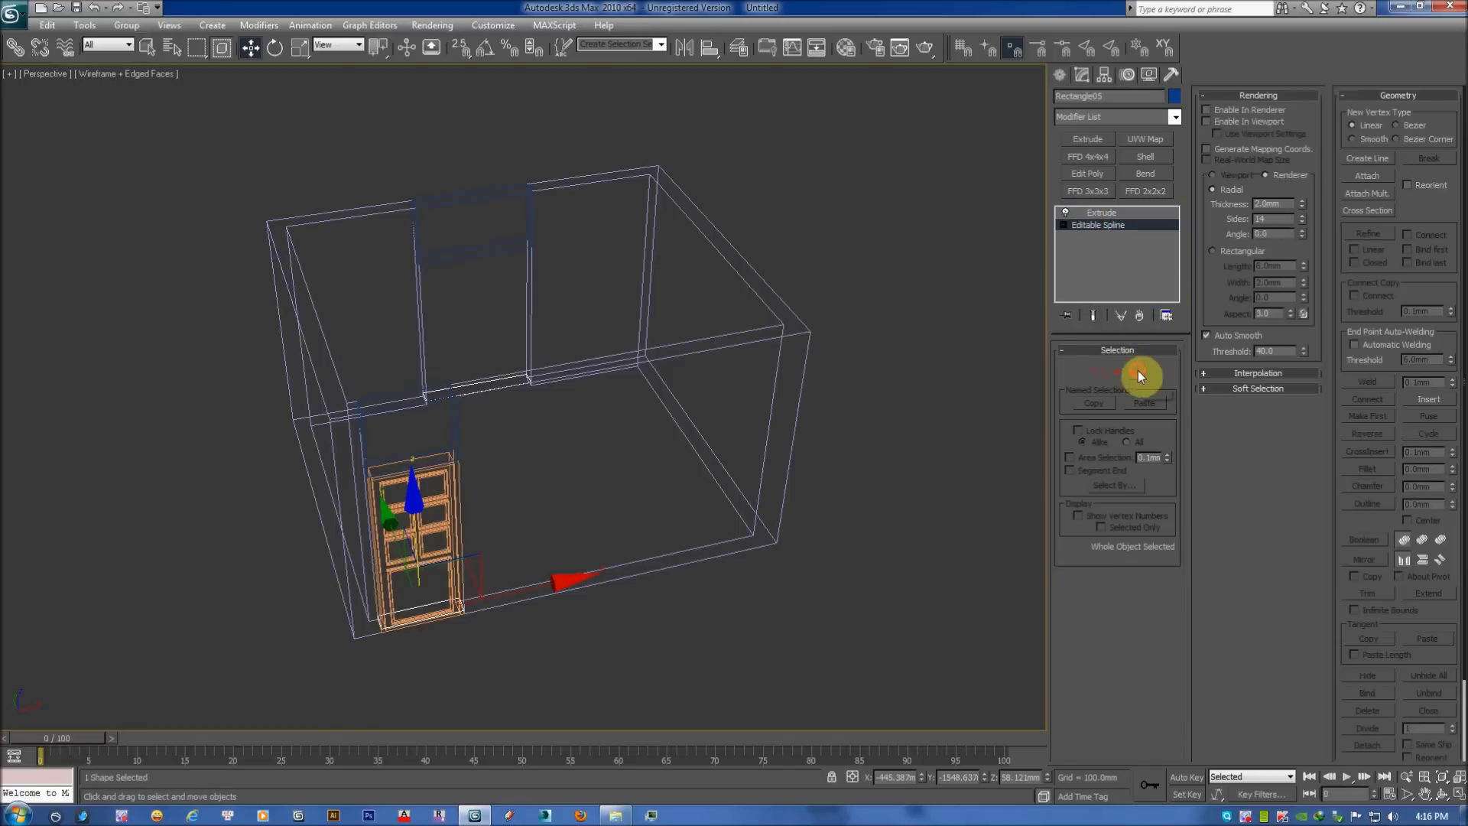
Inspect the door's spline at Spline level, then return to its Extrude level and deselect it.
click(1136, 371)
drag(282, 722, 285, 722)
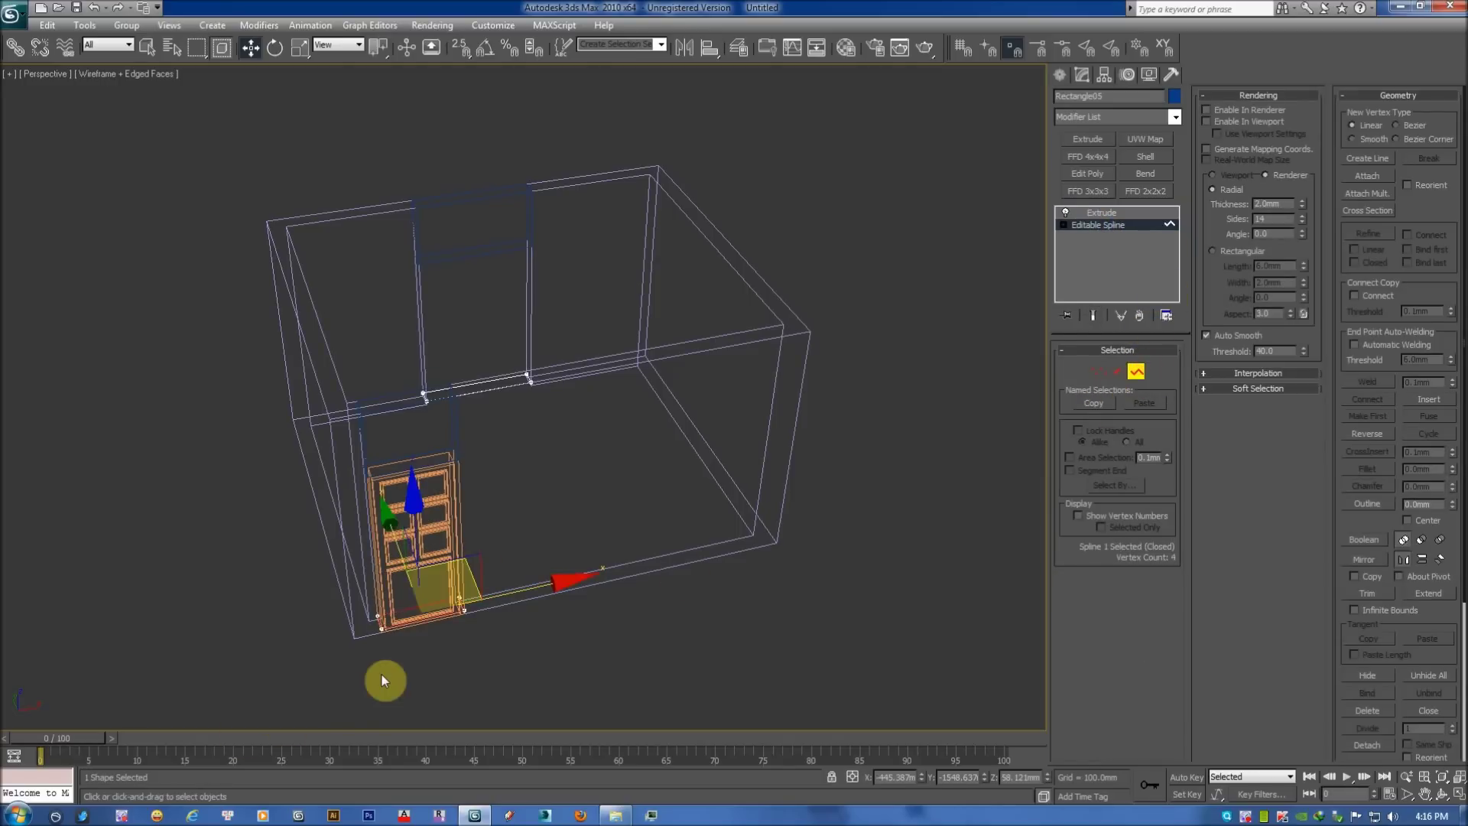
click(383, 674)
key(F3)
click(1101, 213)
click(818, 256)
Show the room in wireframe, zoomed to fit, from the Front view.
mouse_move(809, 217)
alt+middle_down()
mouse_move(750, 249)
mouse_move(587, 284)
mouse_move(603, 295)
mouse_move(575, 258)
alt+middle_up()
key(F3)
key(t)
key(z)
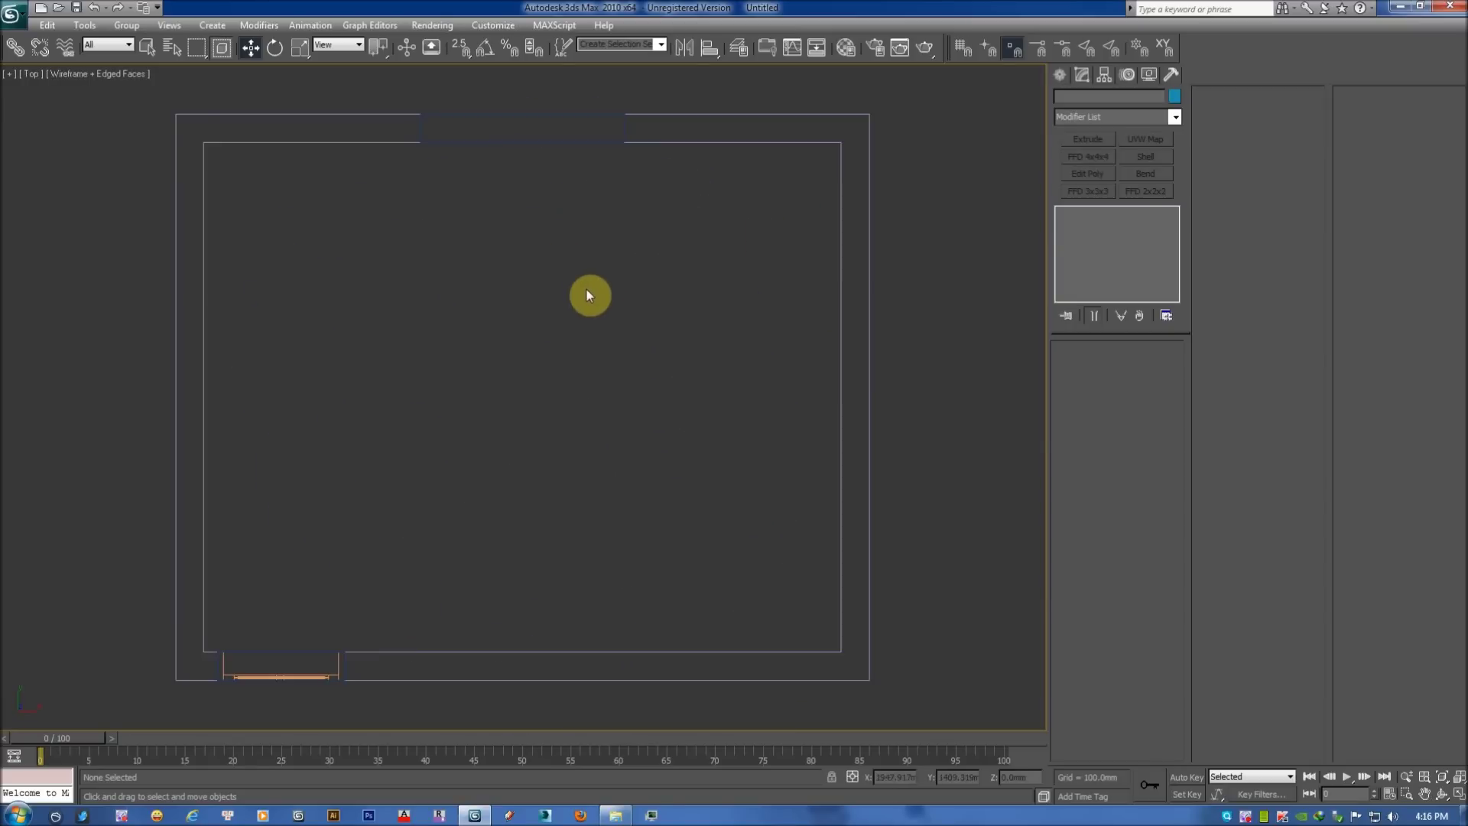
key(f)
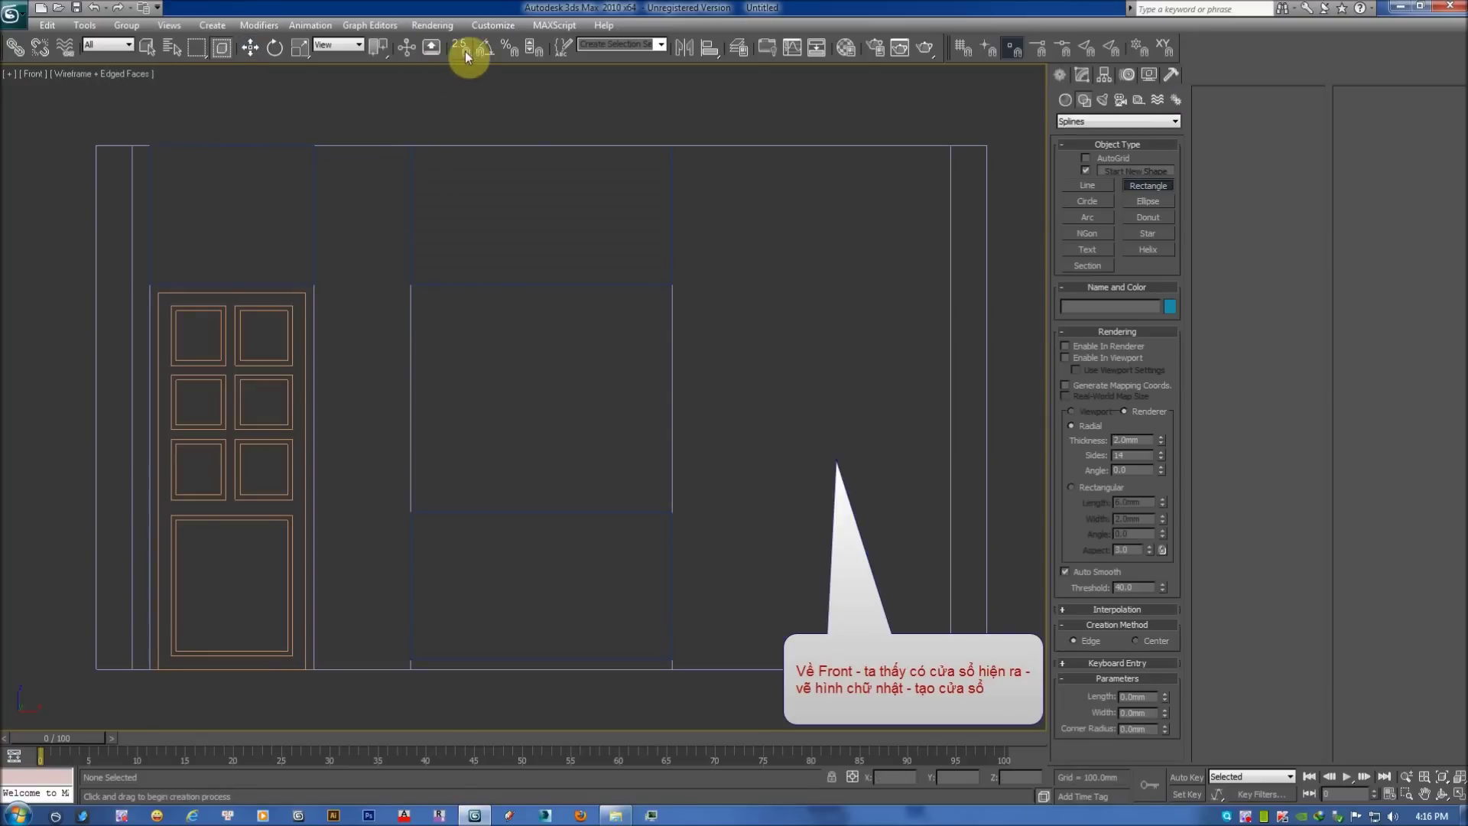
Snap-trace the 1391.879 x 1600 mm Rectangle06 over the window opening and move it right of the wall.
click(465, 52)
drag(410, 285, 672, 512)
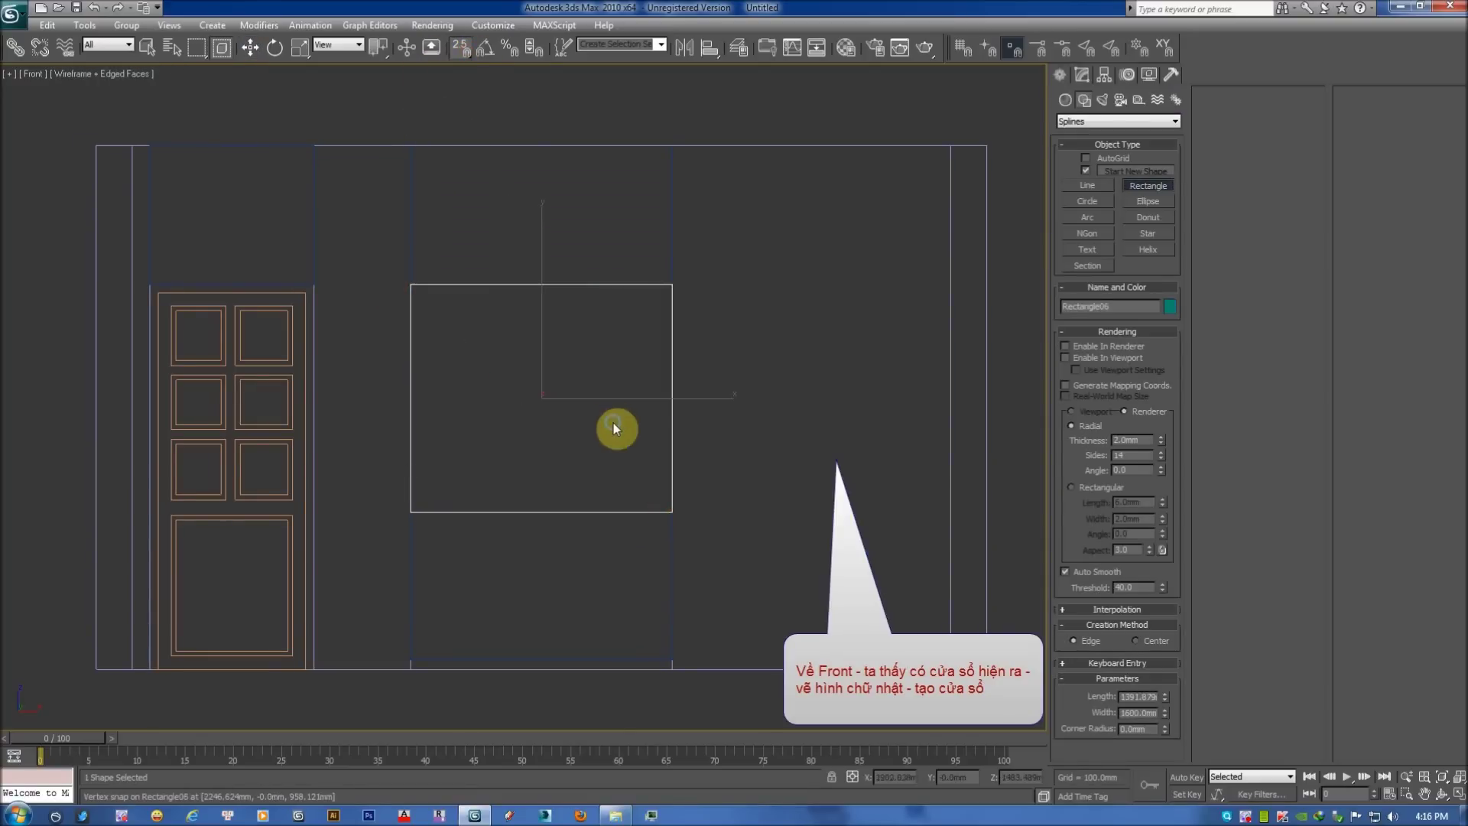
key(w)
scroll(563, 383, down, 3)
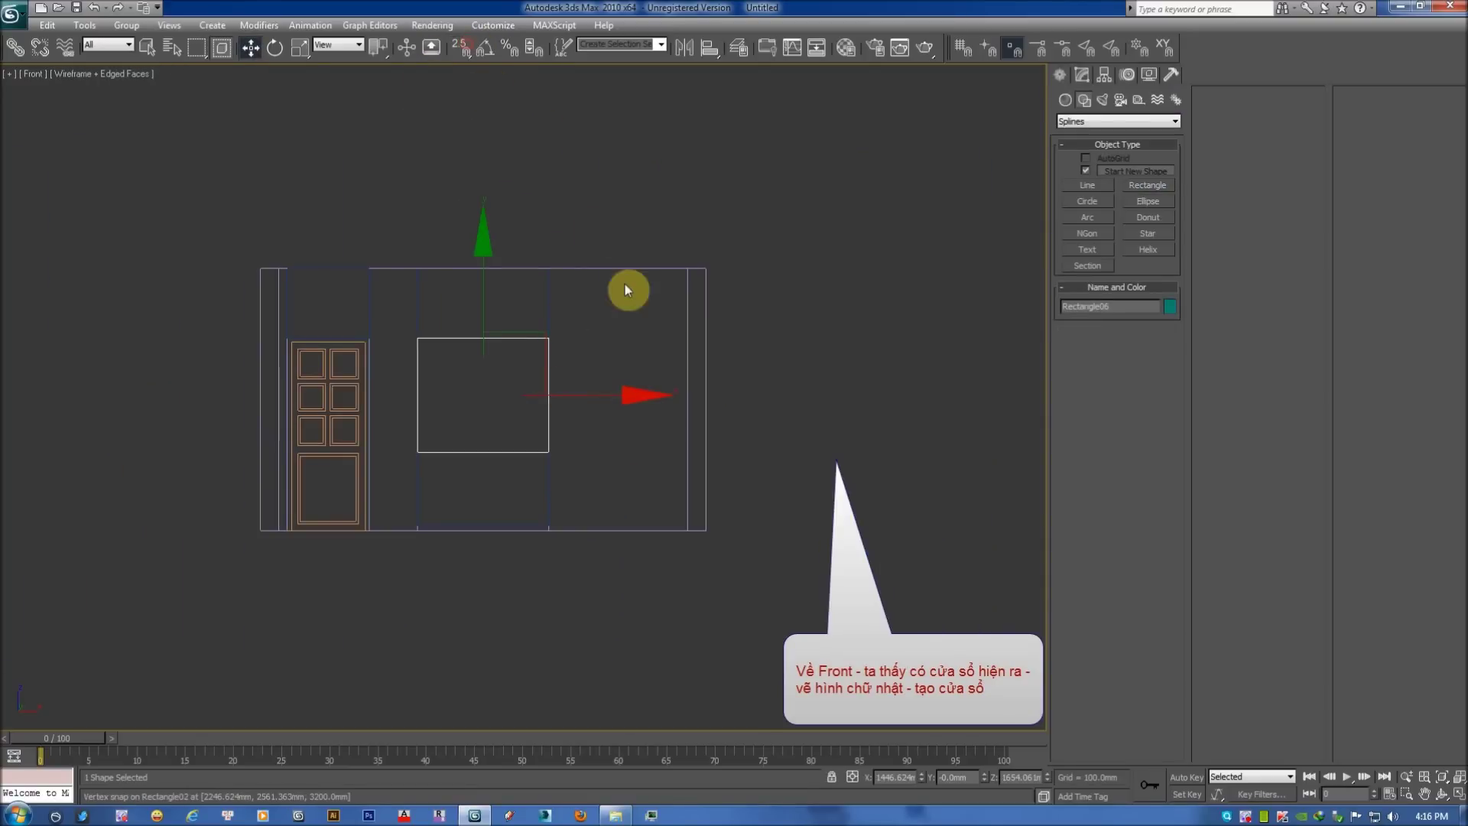
drag(609, 396, 1042, 400)
middle_drag(879, 348, 753, 382)
click(545, 407)
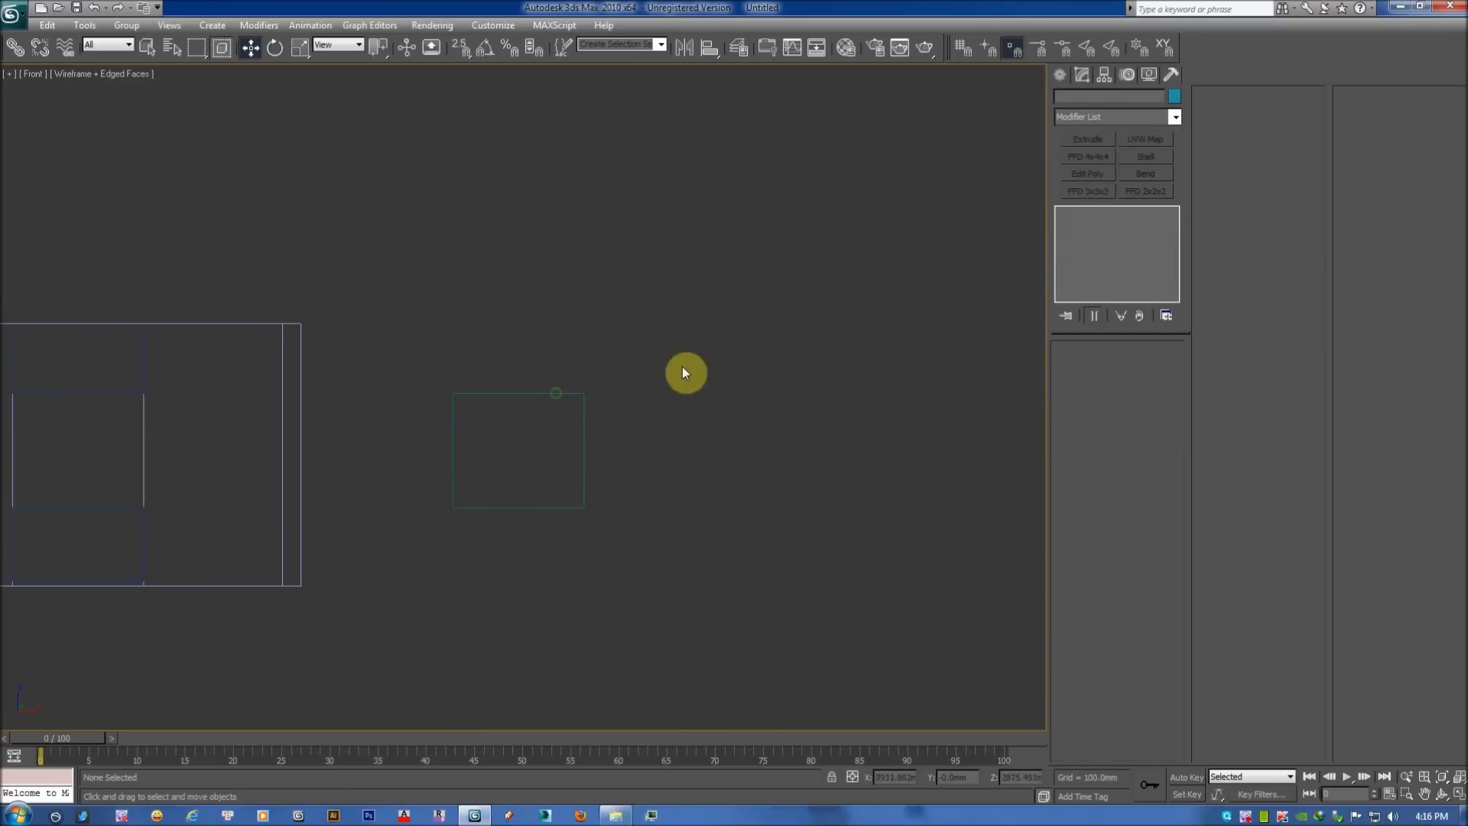
click(585, 395)
Convert Rectangle06 to an Editable Spline and outline it inward by 60 into a frame.
key(F3)
scroll(607, 408, up, 1)
right_click(715, 363)
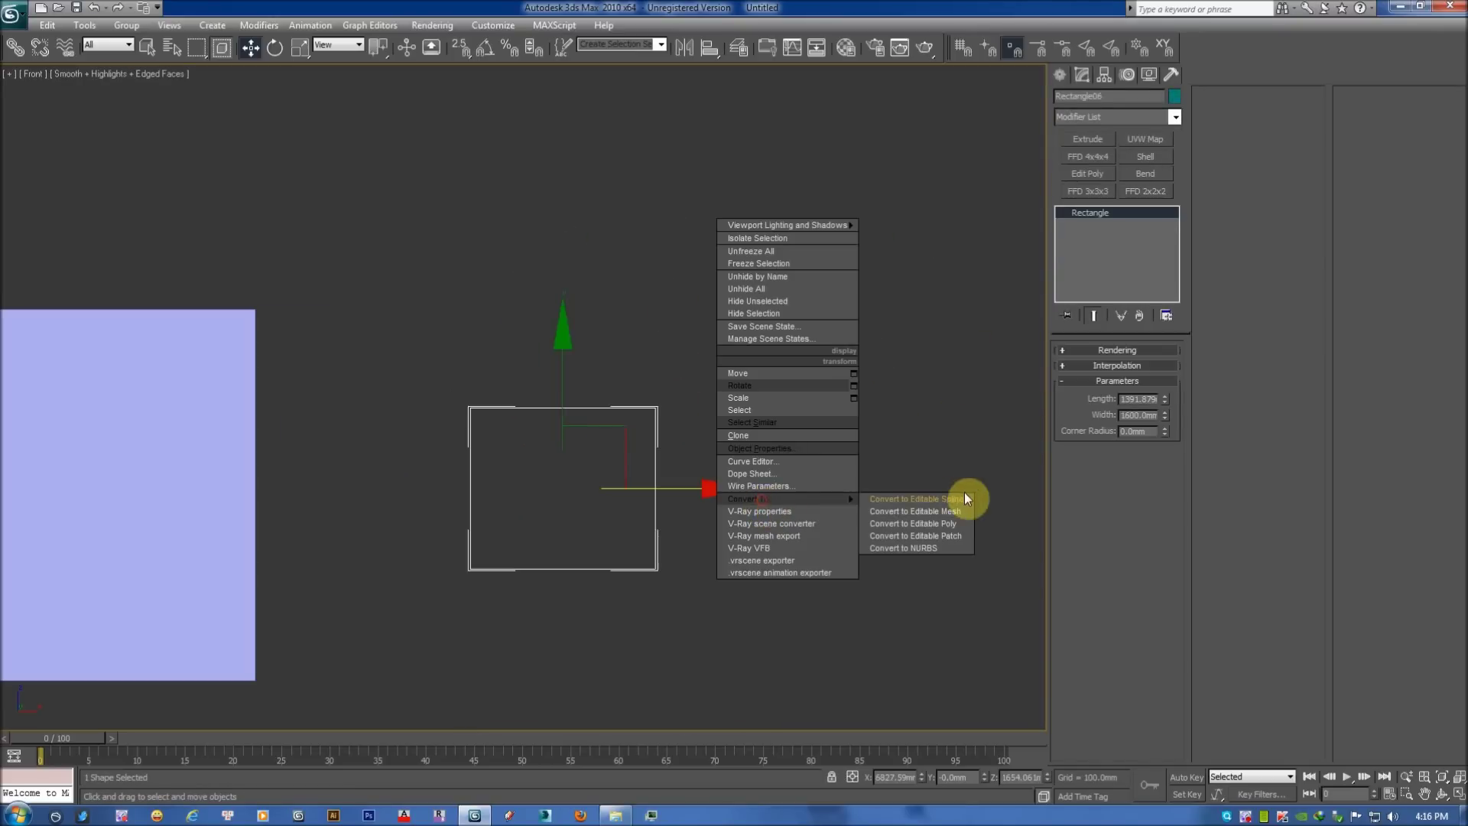
click(955, 498)
click(1135, 371)
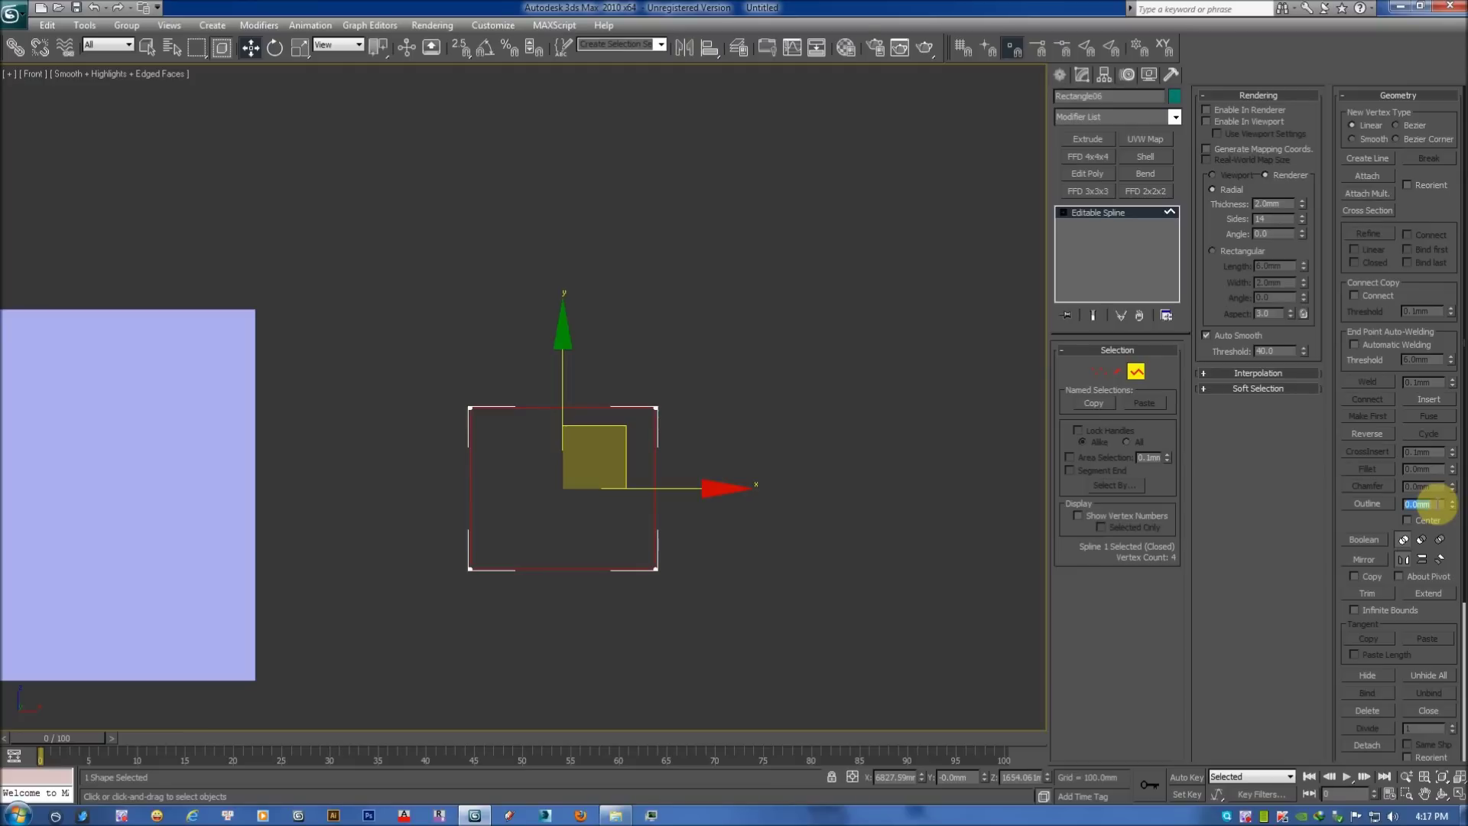
key(Return)
key(F3)
scroll(761, 359, up, 2)
click(1136, 371)
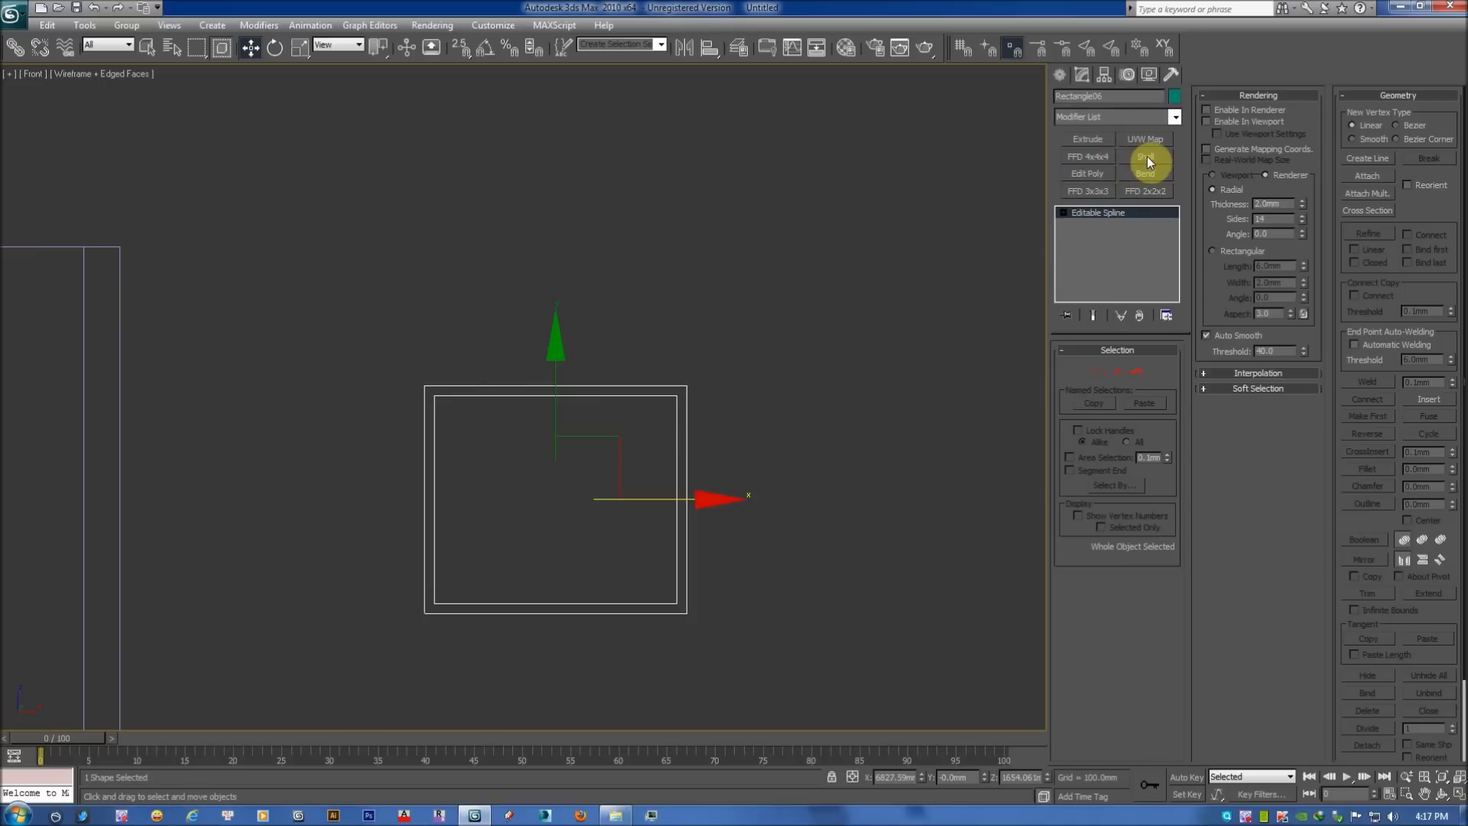
Shift-copy the inner top segment down as a transom and the inner left segment across as a mullion.
click(1116, 371)
click(607, 390)
middle_drag(608, 393, 633, 252)
scroll(633, 315, up, 2)
shift+drag(623, 214, 633, 341)
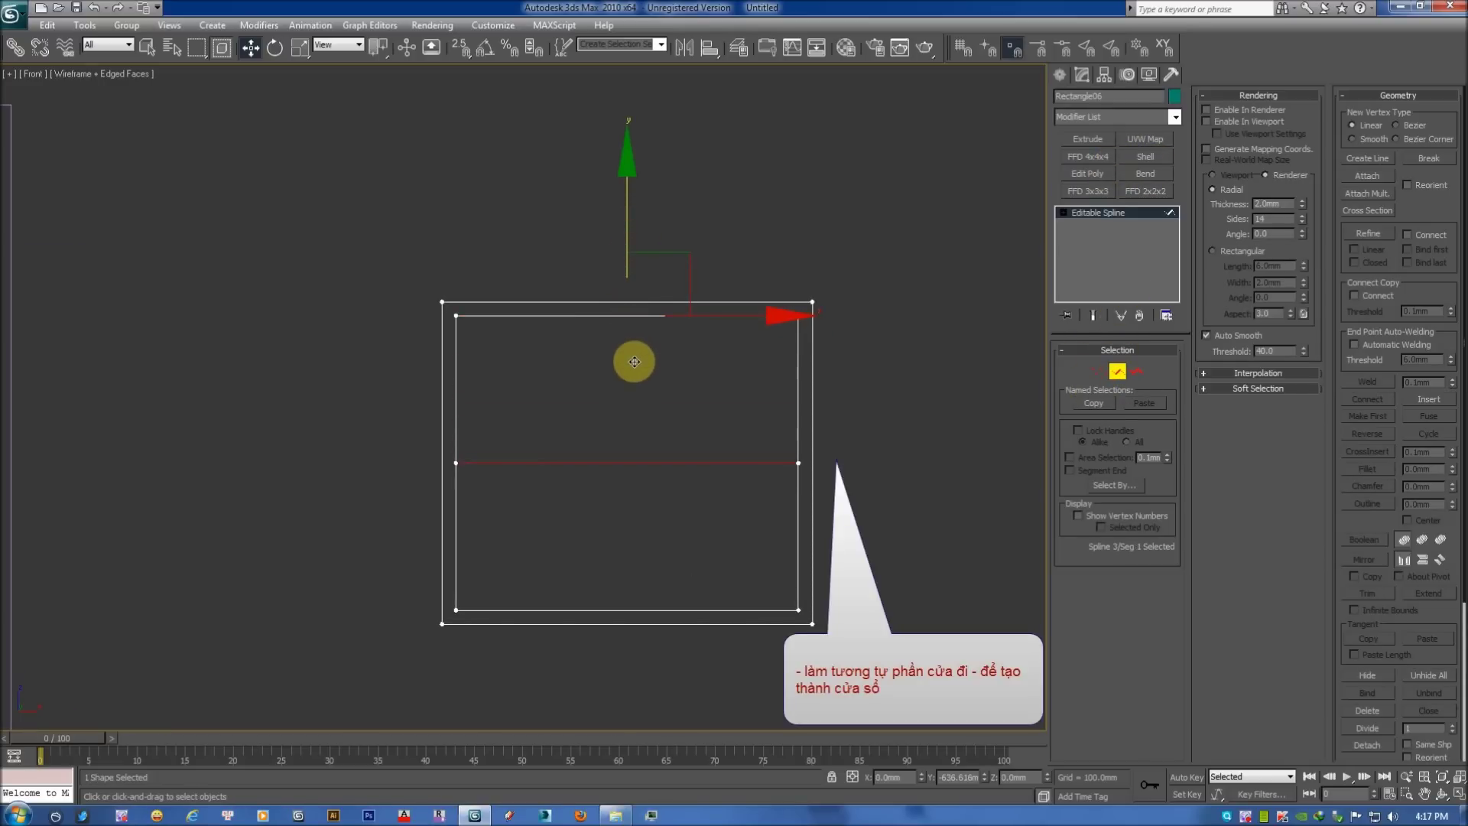
shift+drag(634, 365, 635, 365)
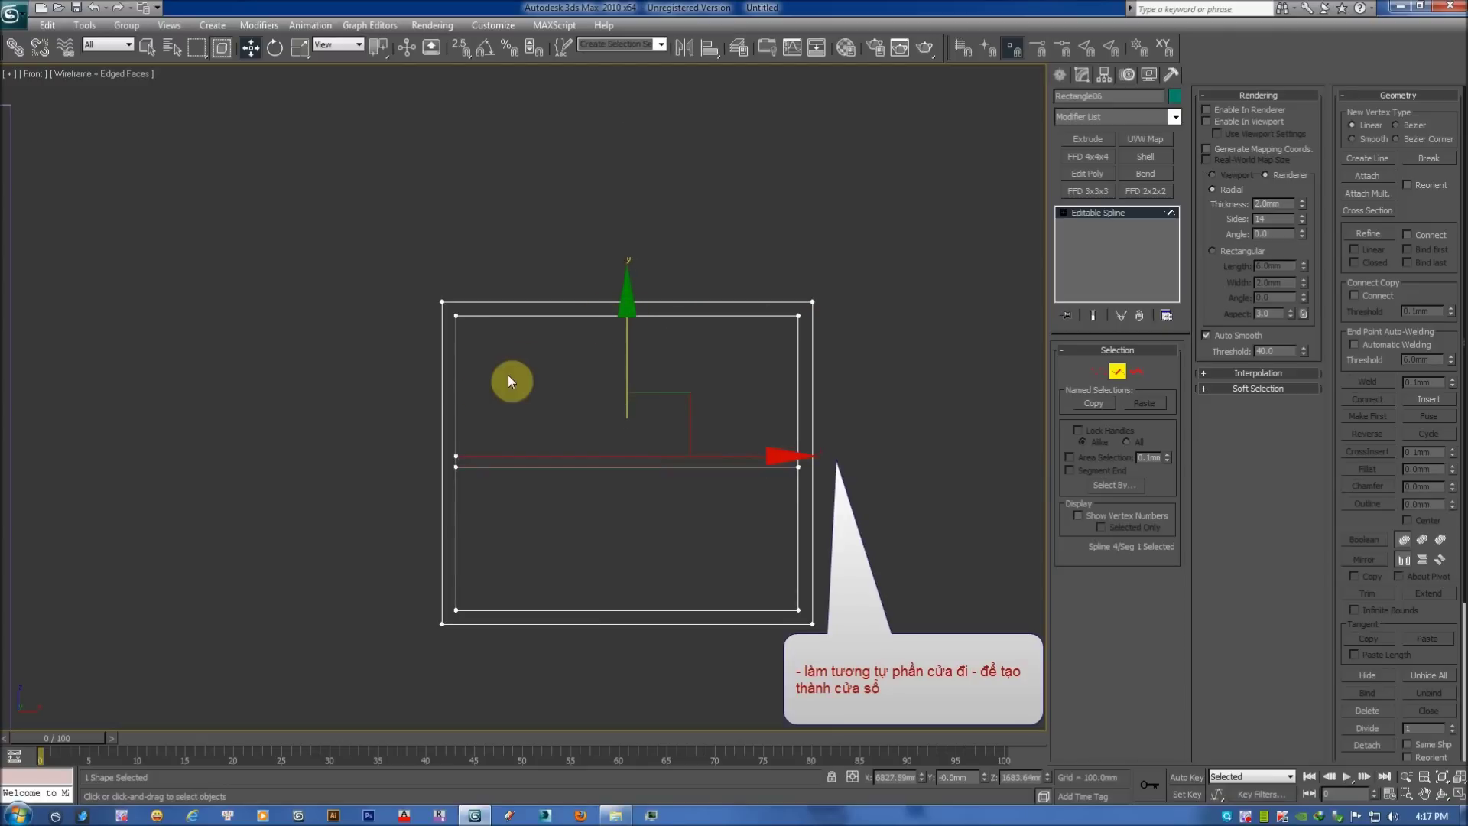
click(456, 380)
shift+drag(564, 464, 728, 461)
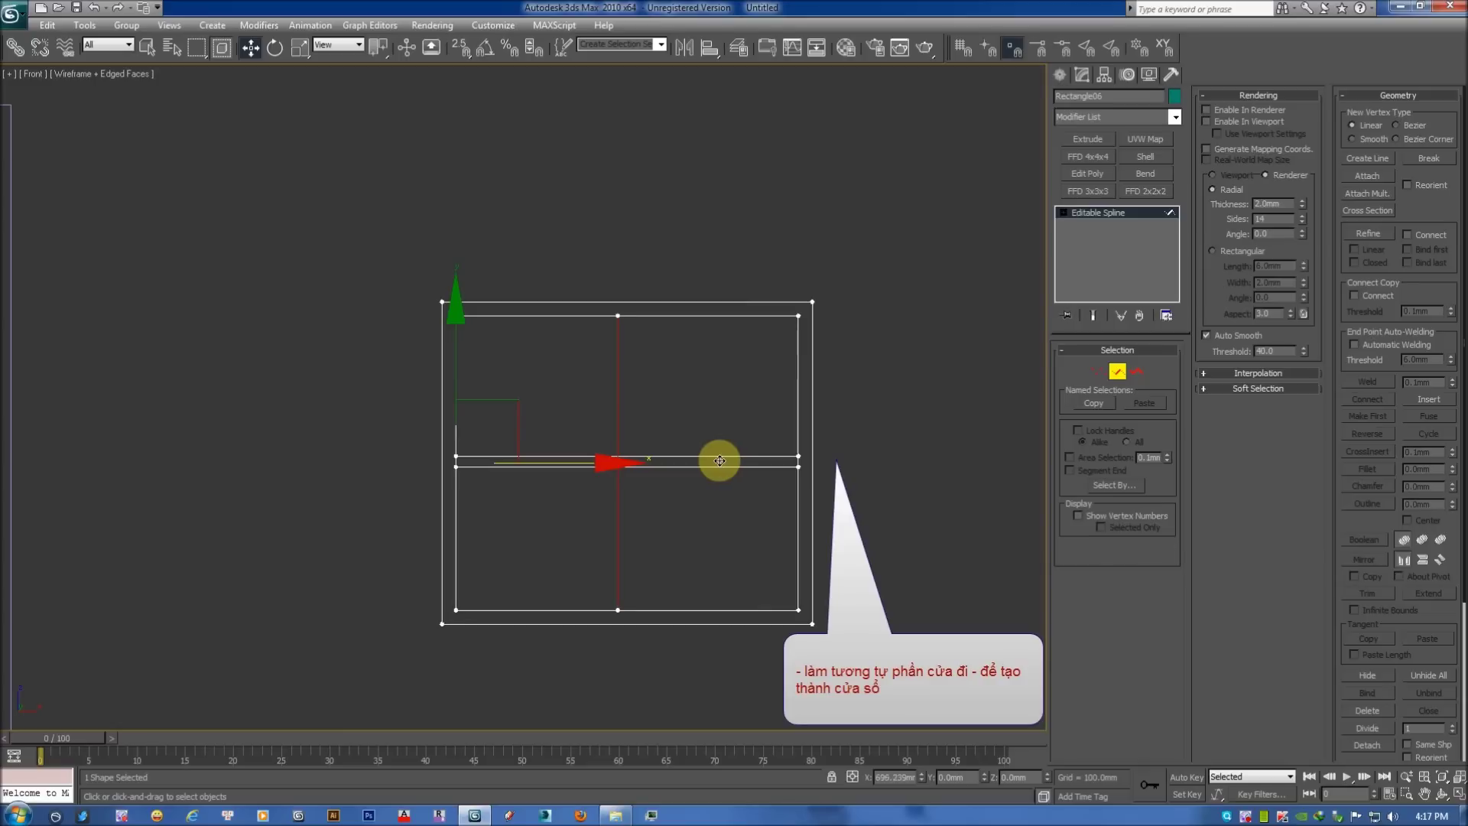
drag(719, 461, 665, 460)
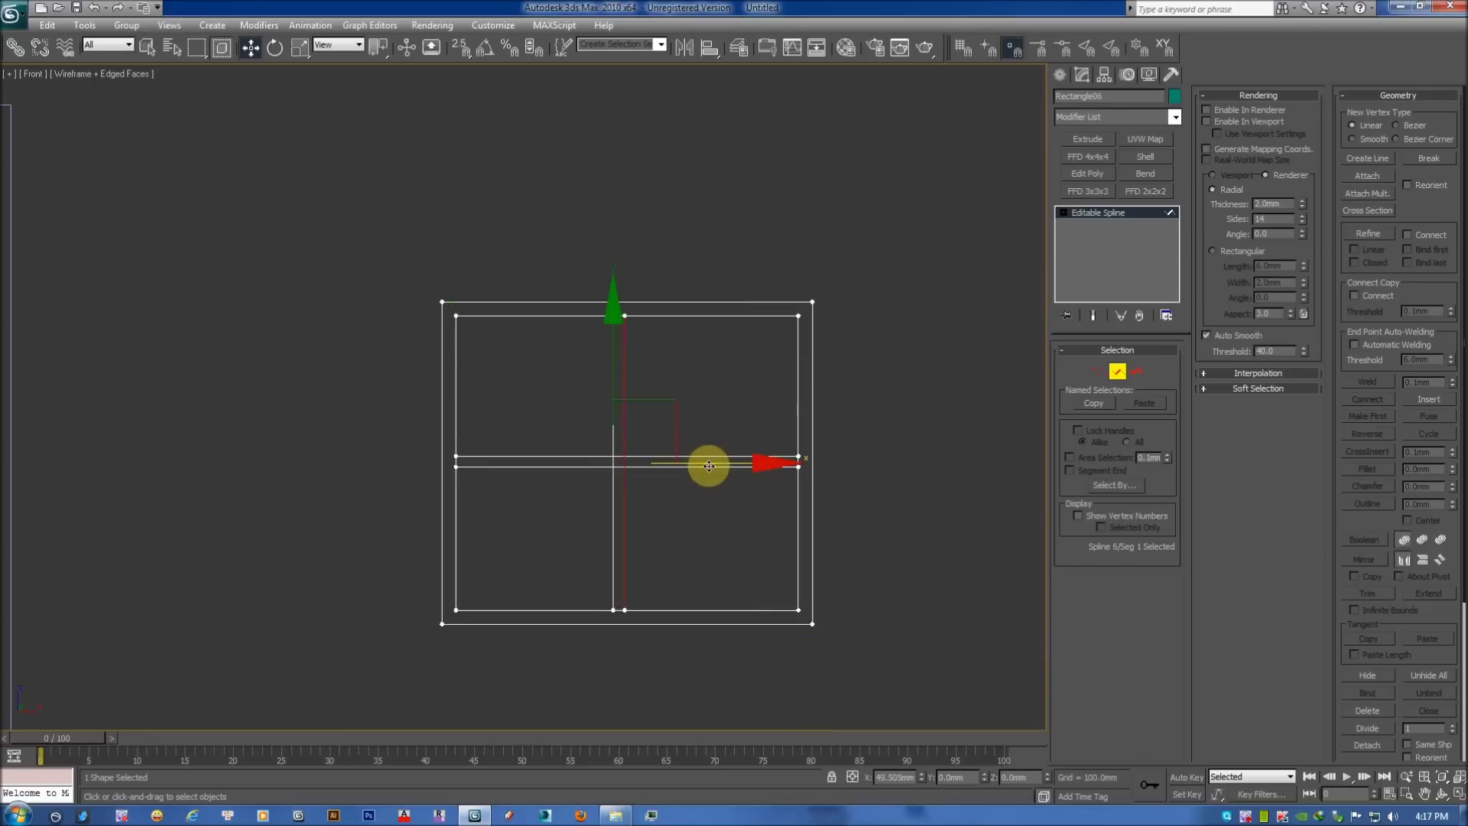
click(1117, 374)
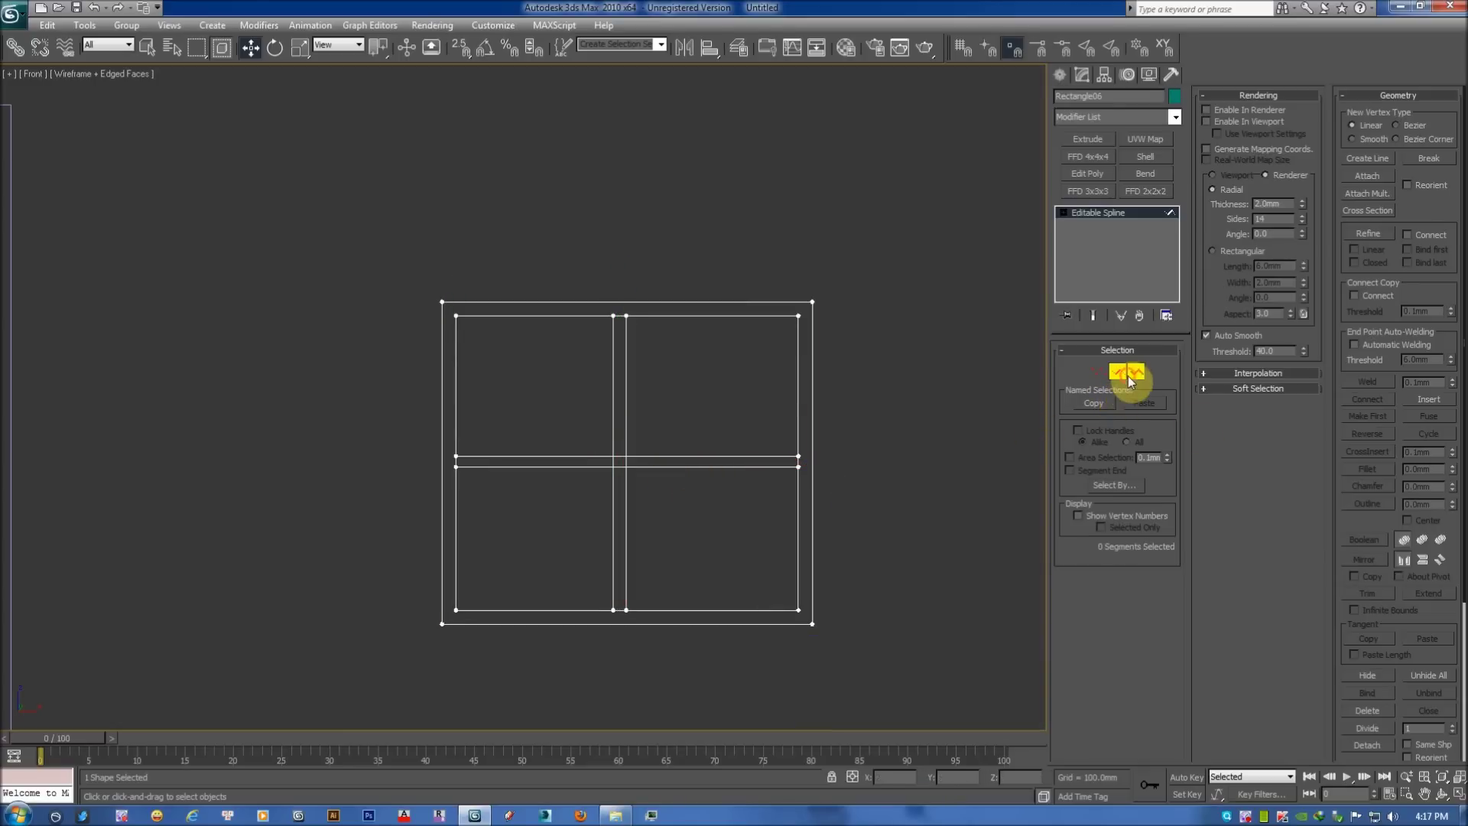
Trim the overlapping crossing segments so the frame holds four separate pane outlines.
click(1132, 373)
click(1365, 594)
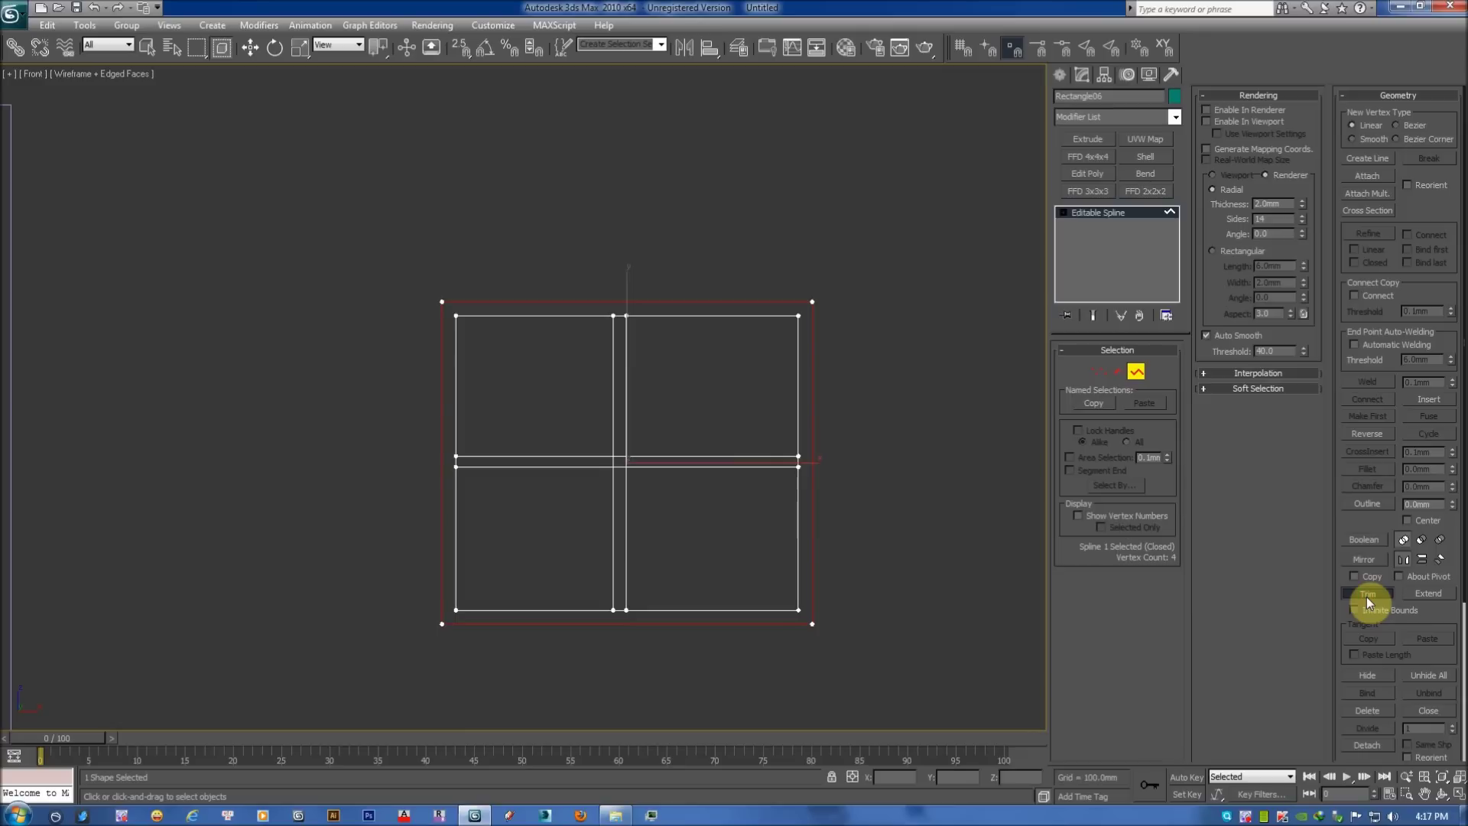
click(621, 315)
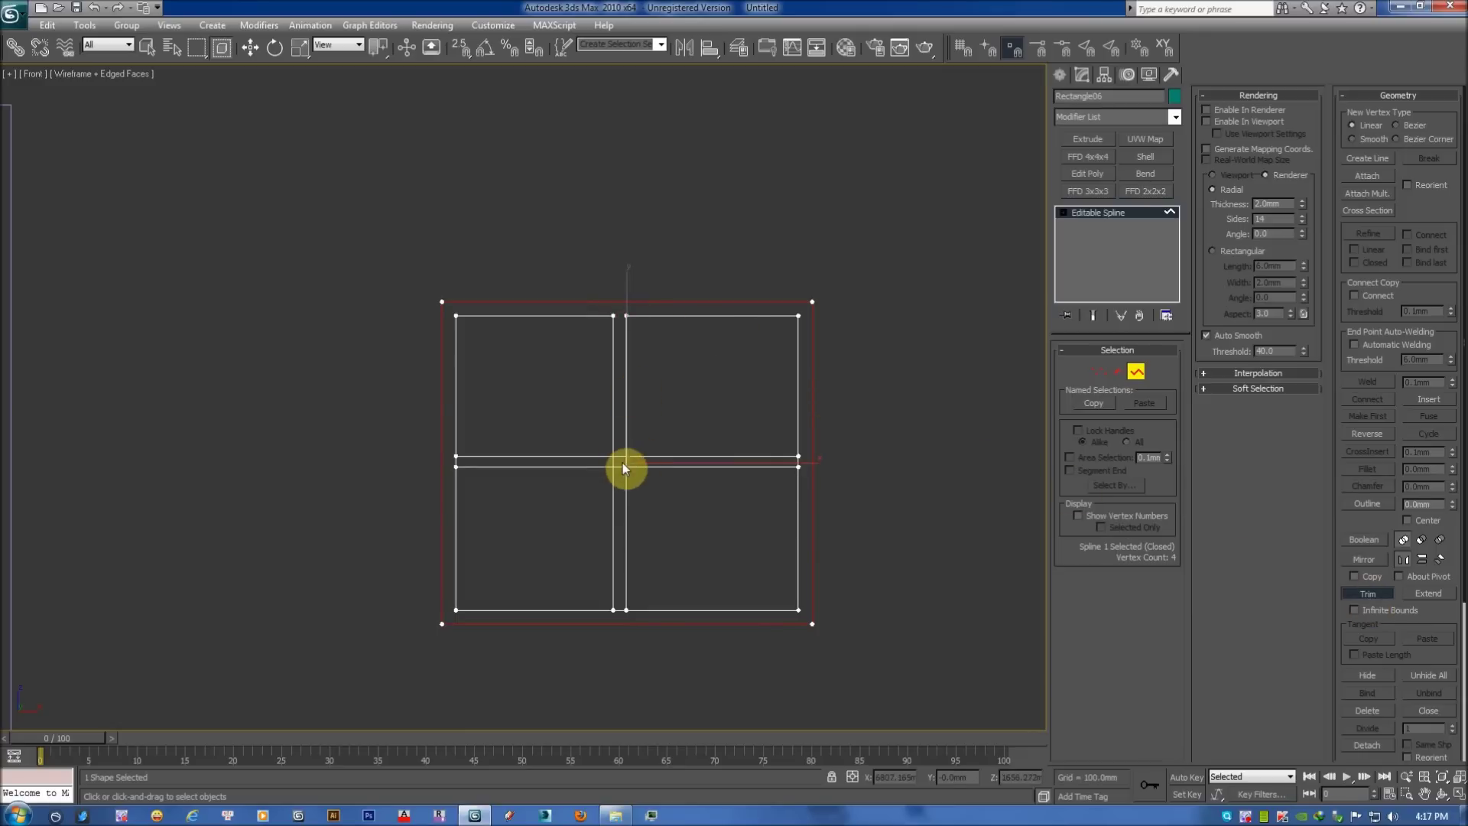
scroll(623, 468, up, 4)
click(619, 427)
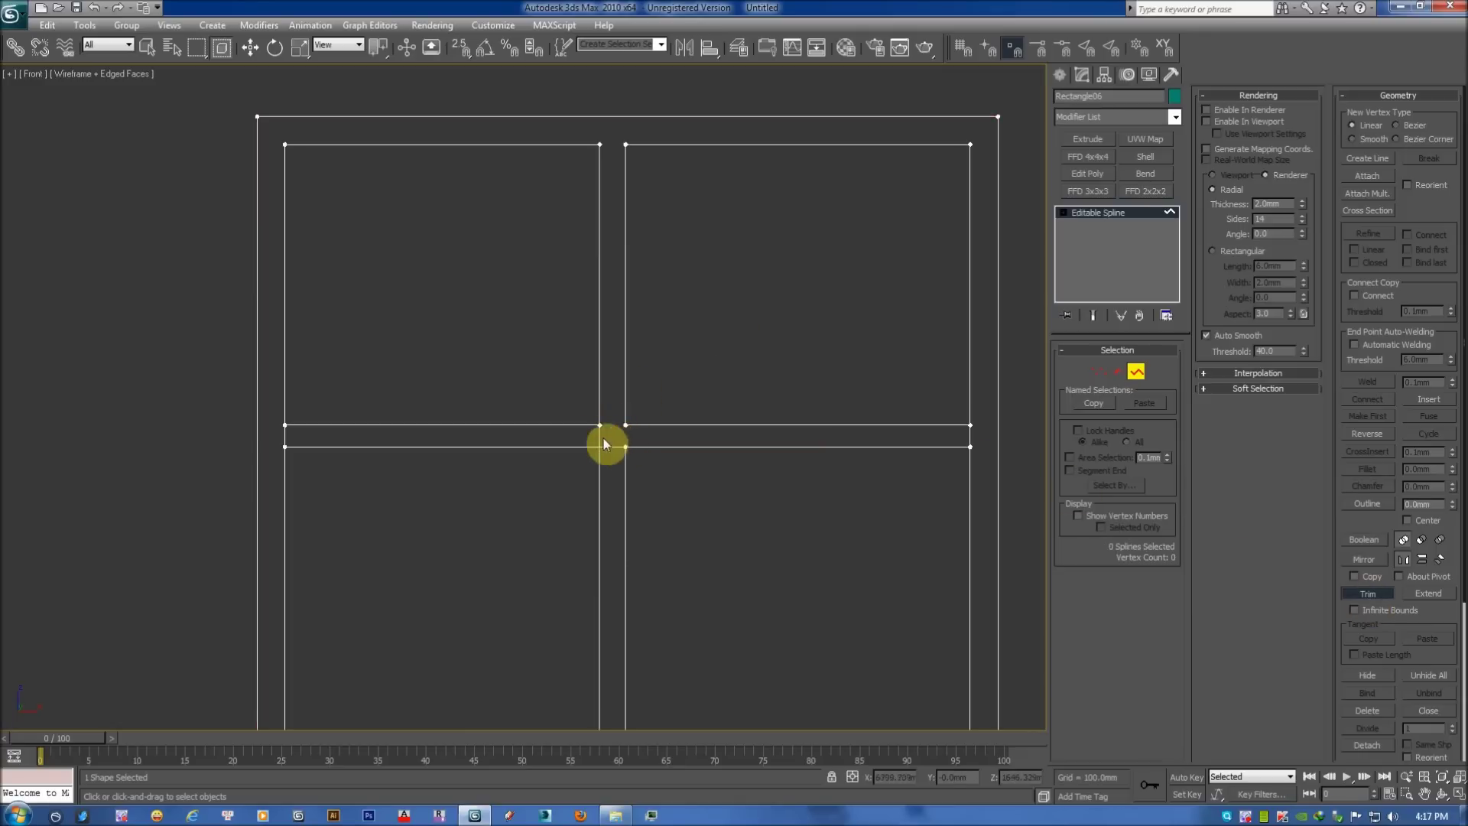
click(611, 448)
middle_drag(612, 448, 536, 411)
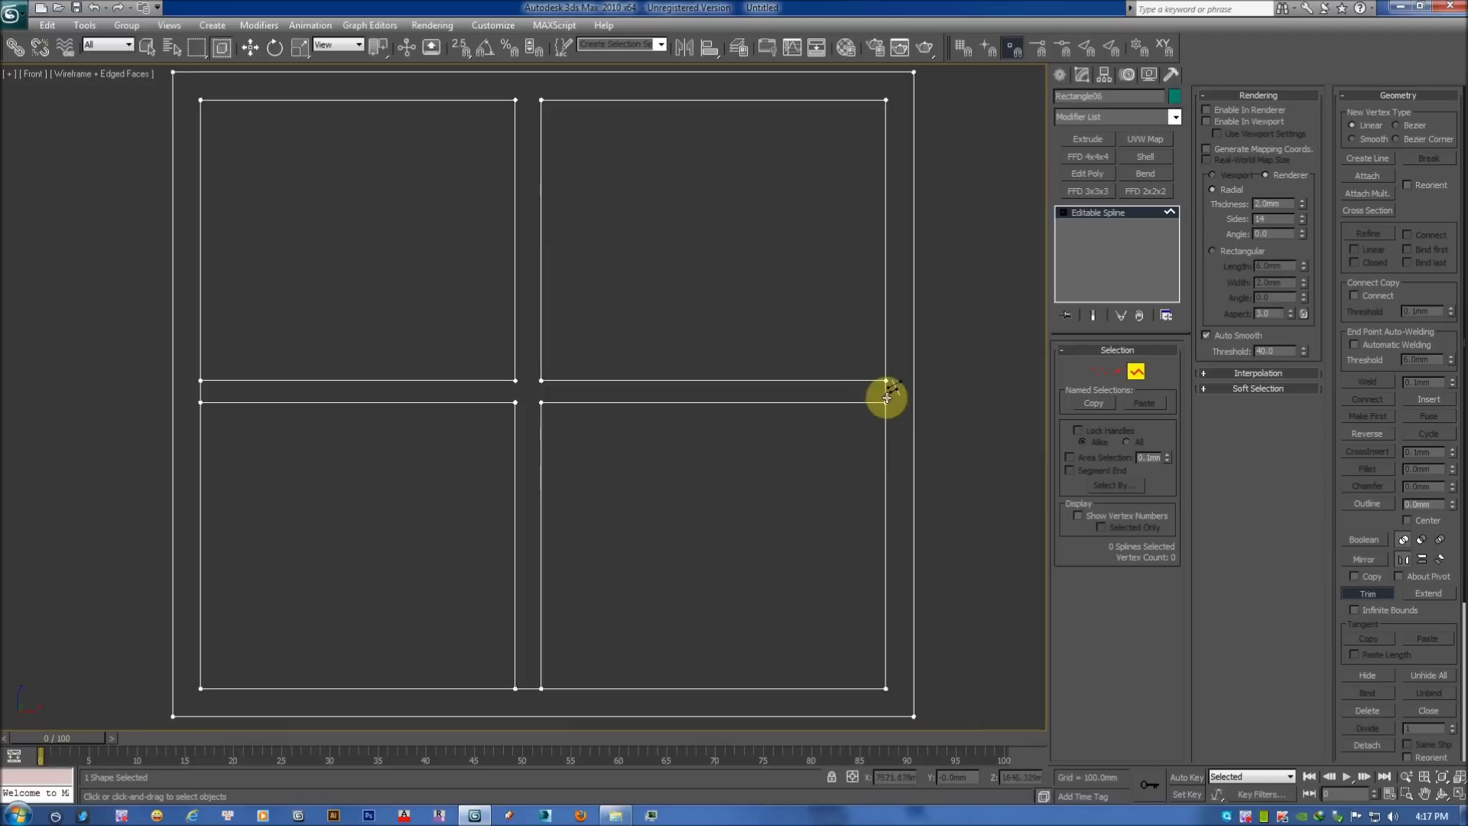
scroll(367, 456, down, 1)
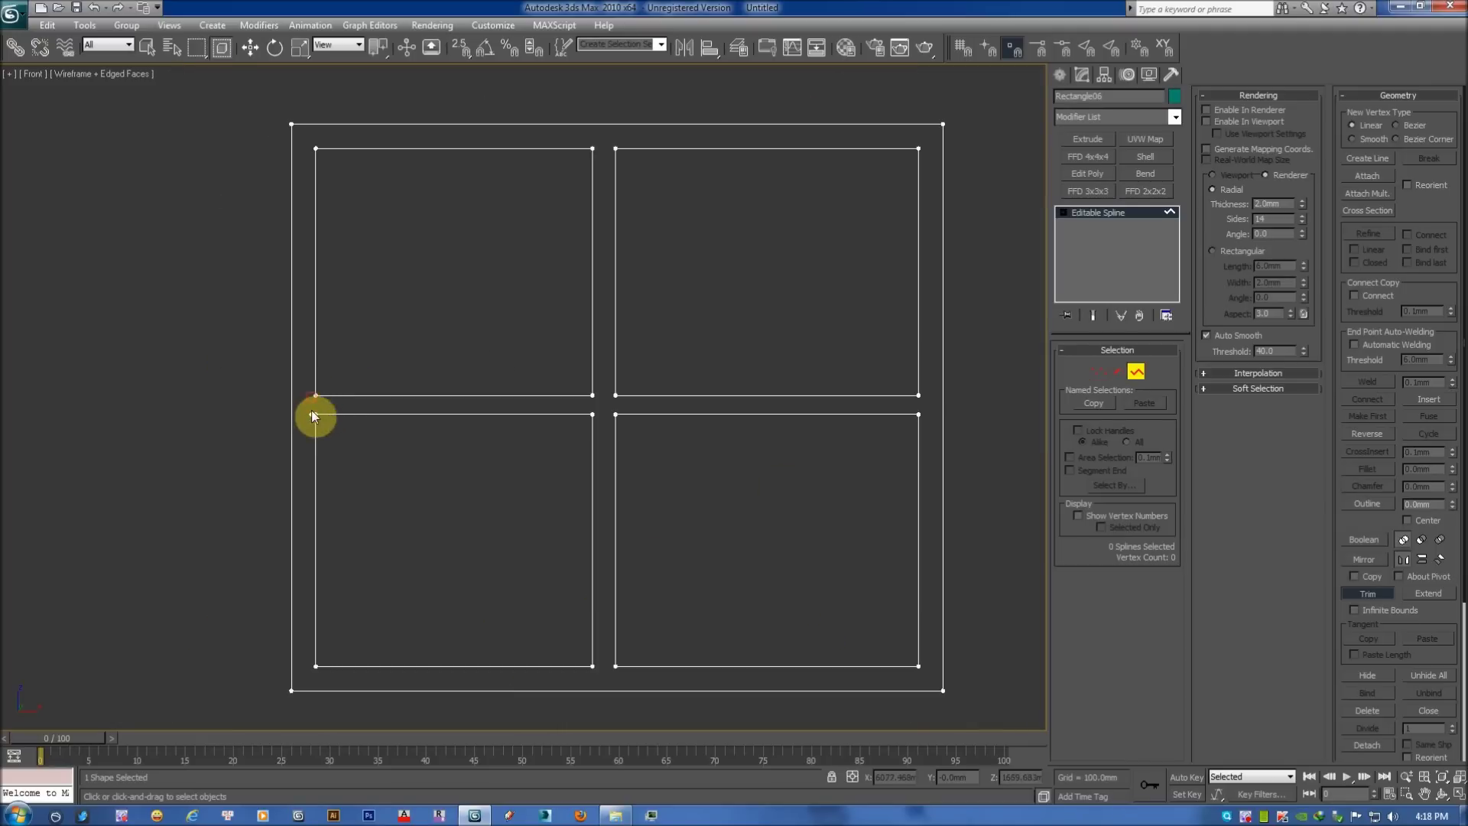
middle_drag(420, 445, 365, 457)
middle_drag(815, 444, 819, 425)
Select all the frame's vertices and weld them together.
click(1098, 371)
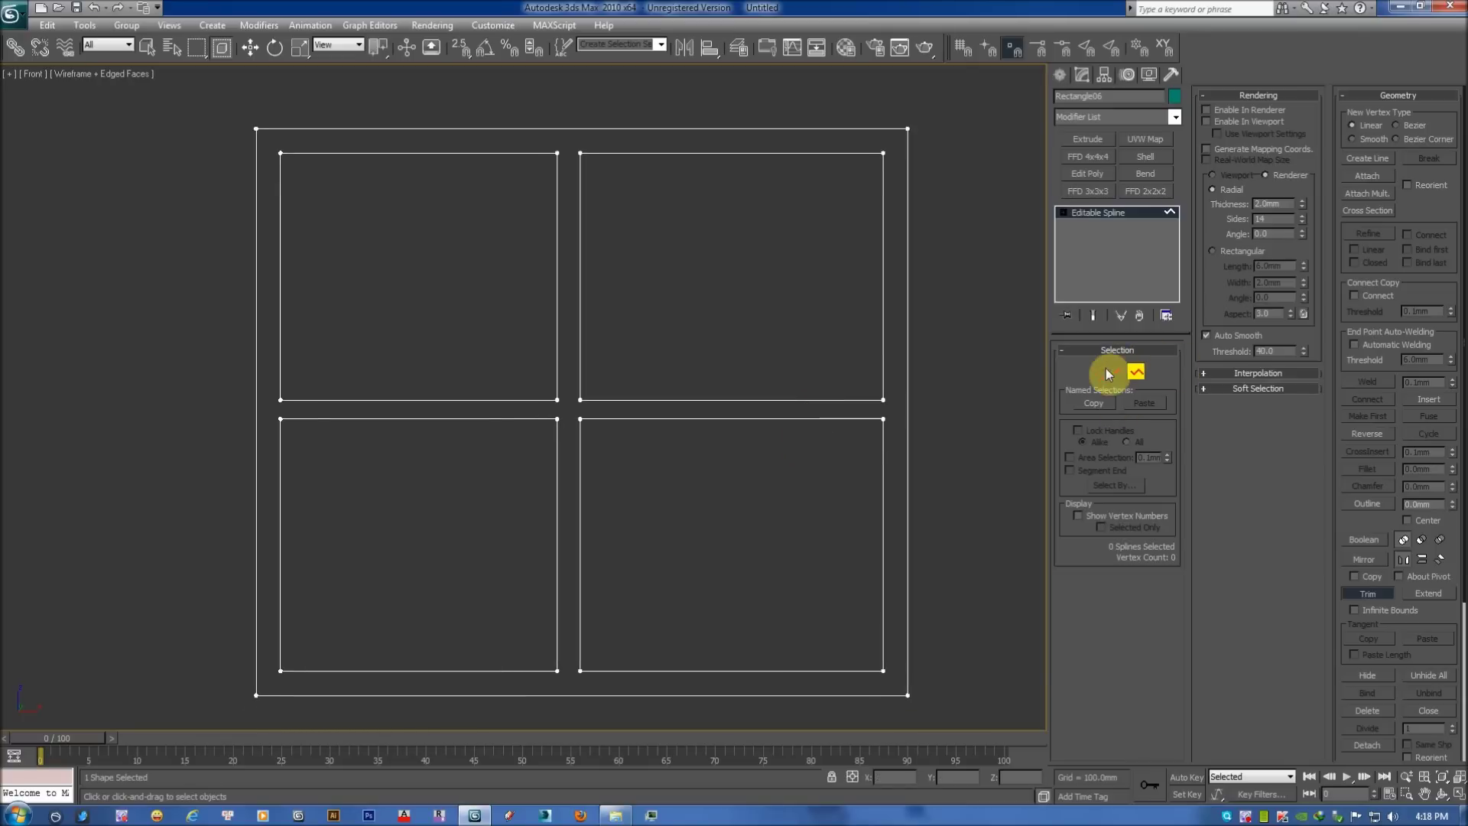
key(ctrl+a)
click(1367, 381)
click(1099, 371)
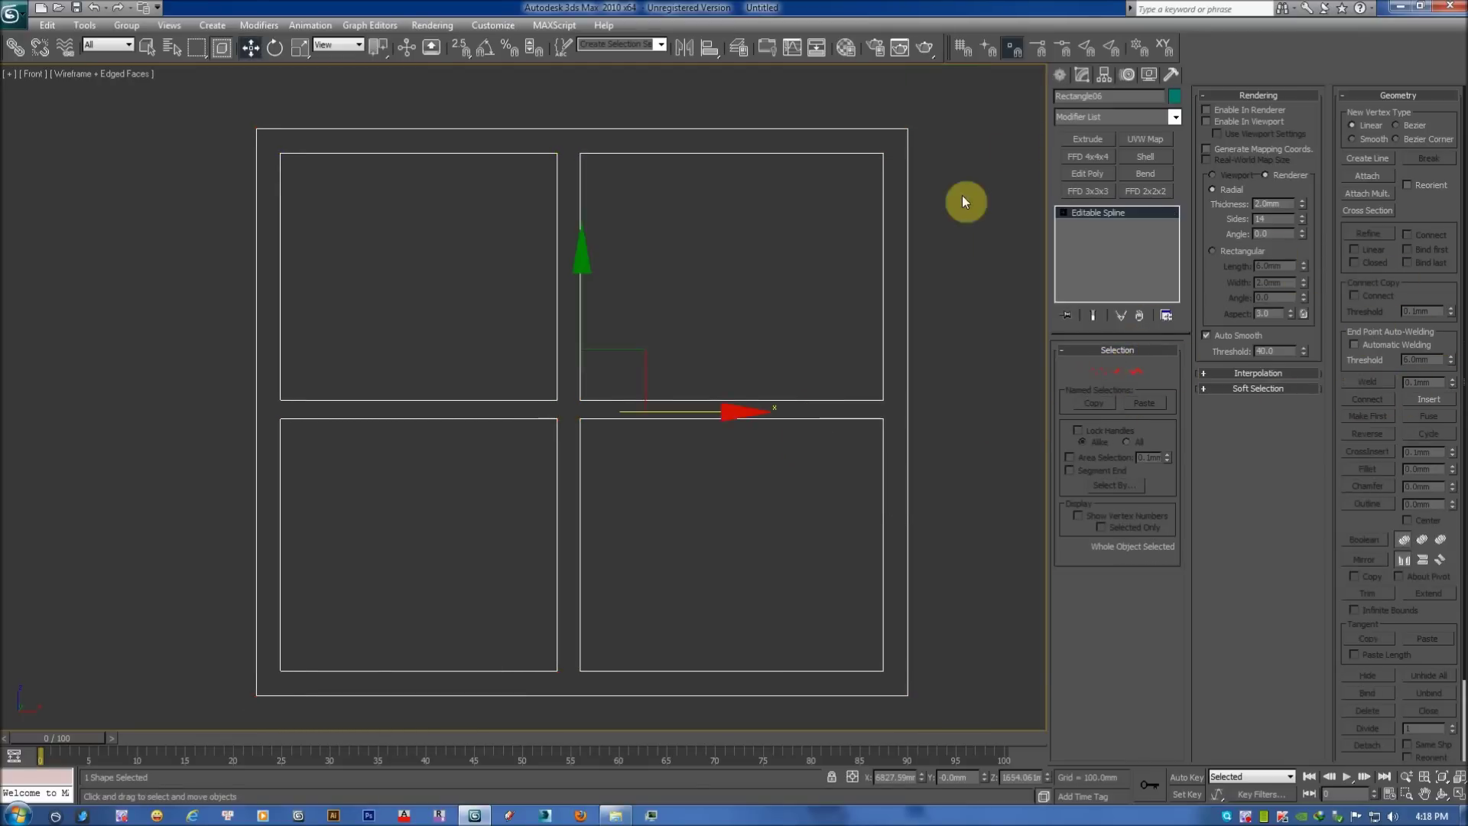
click(1061, 76)
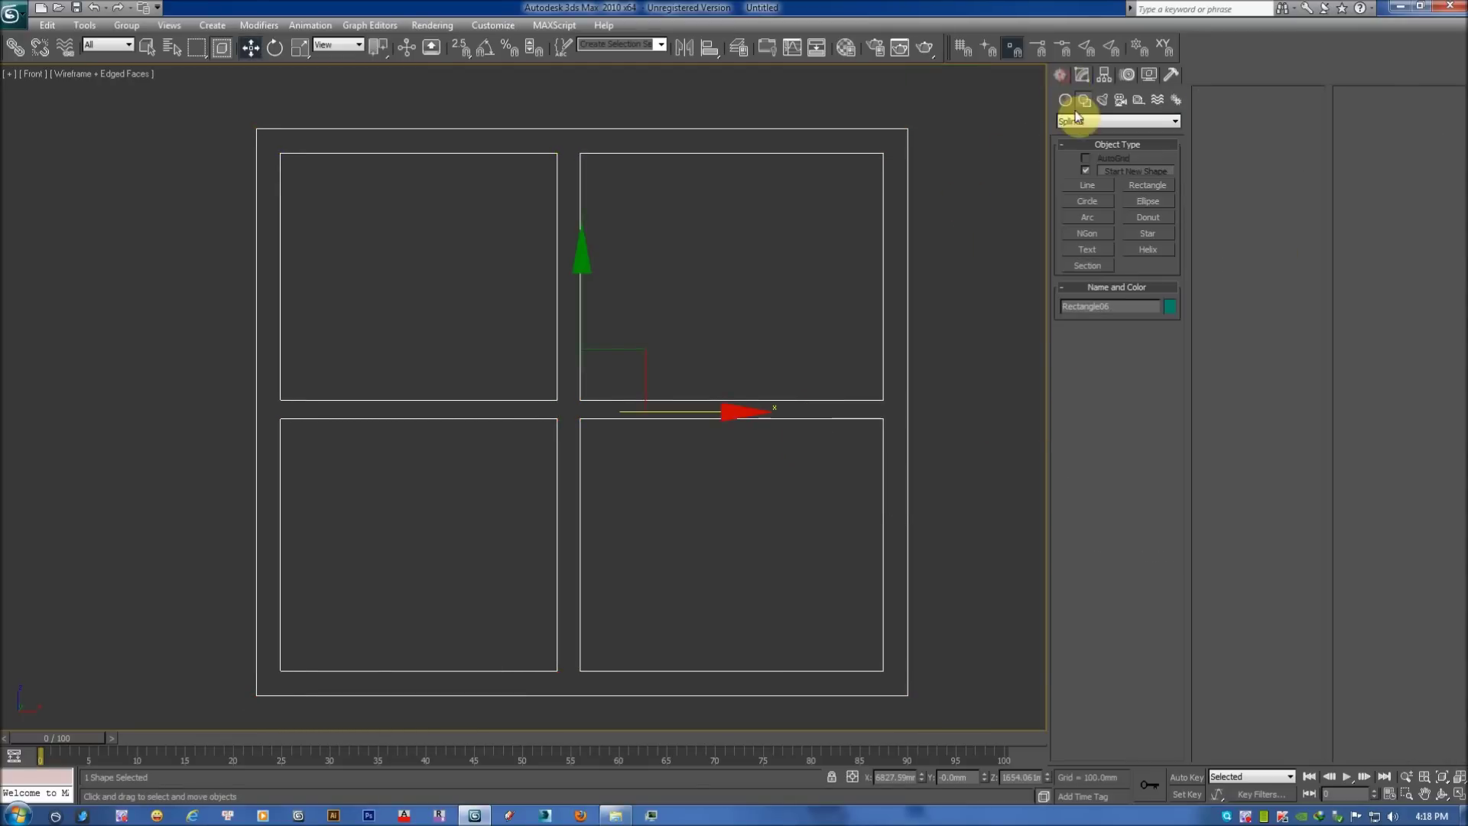
Snap-draw the Rectangle07 glass pane over the inner window outline.
click(1148, 187)
click(461, 46)
drag(281, 153, 877, 659)
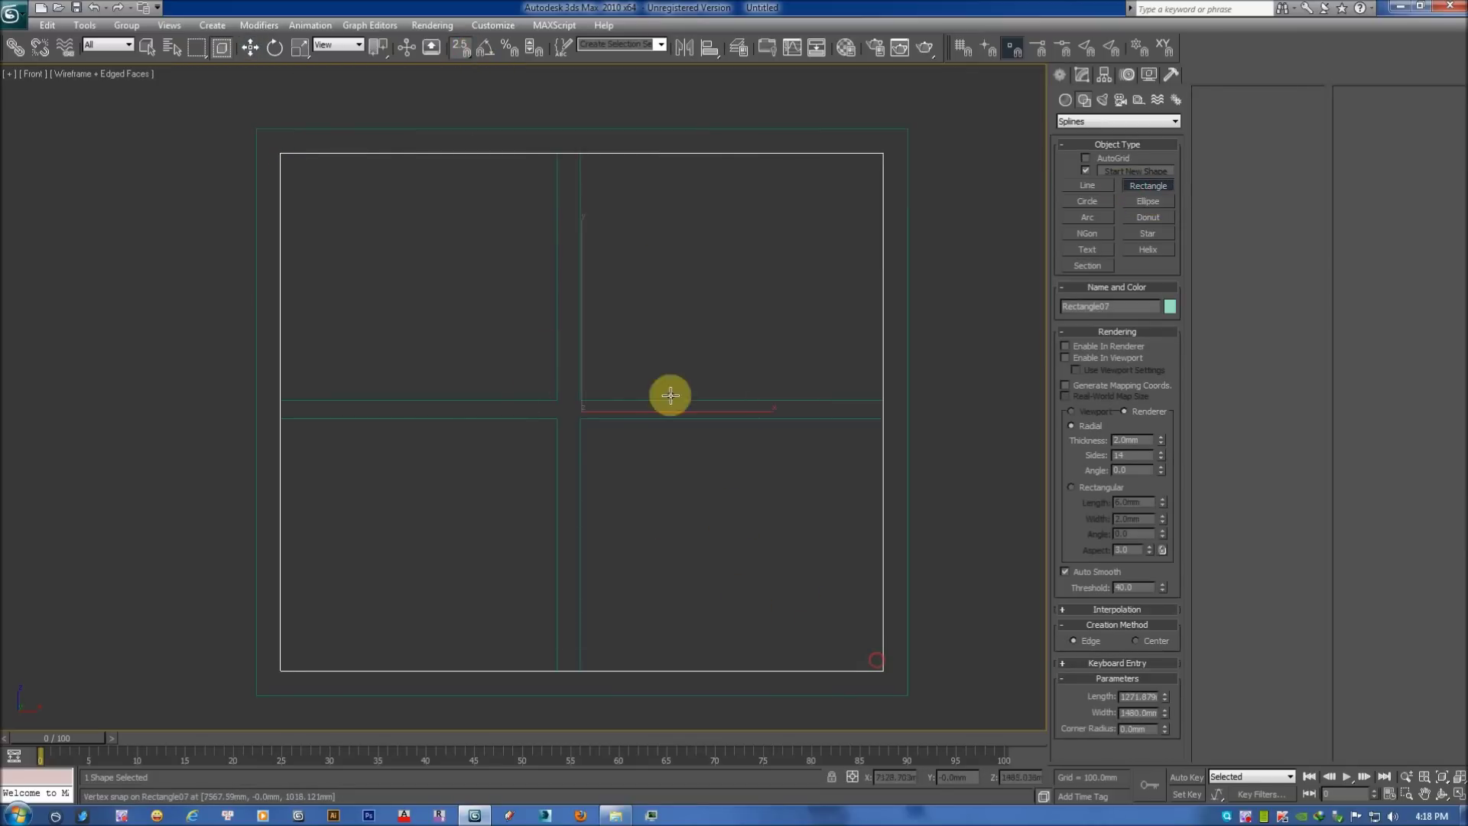
right_click(795, 285)
key(p)
scroll(845, 309, down, 5)
mouse_move(805, 335)
alt+middle_down()
mouse_move(796, 355)
mouse_move(737, 223)
alt+middle_up()
scroll(683, 218, up, 4)
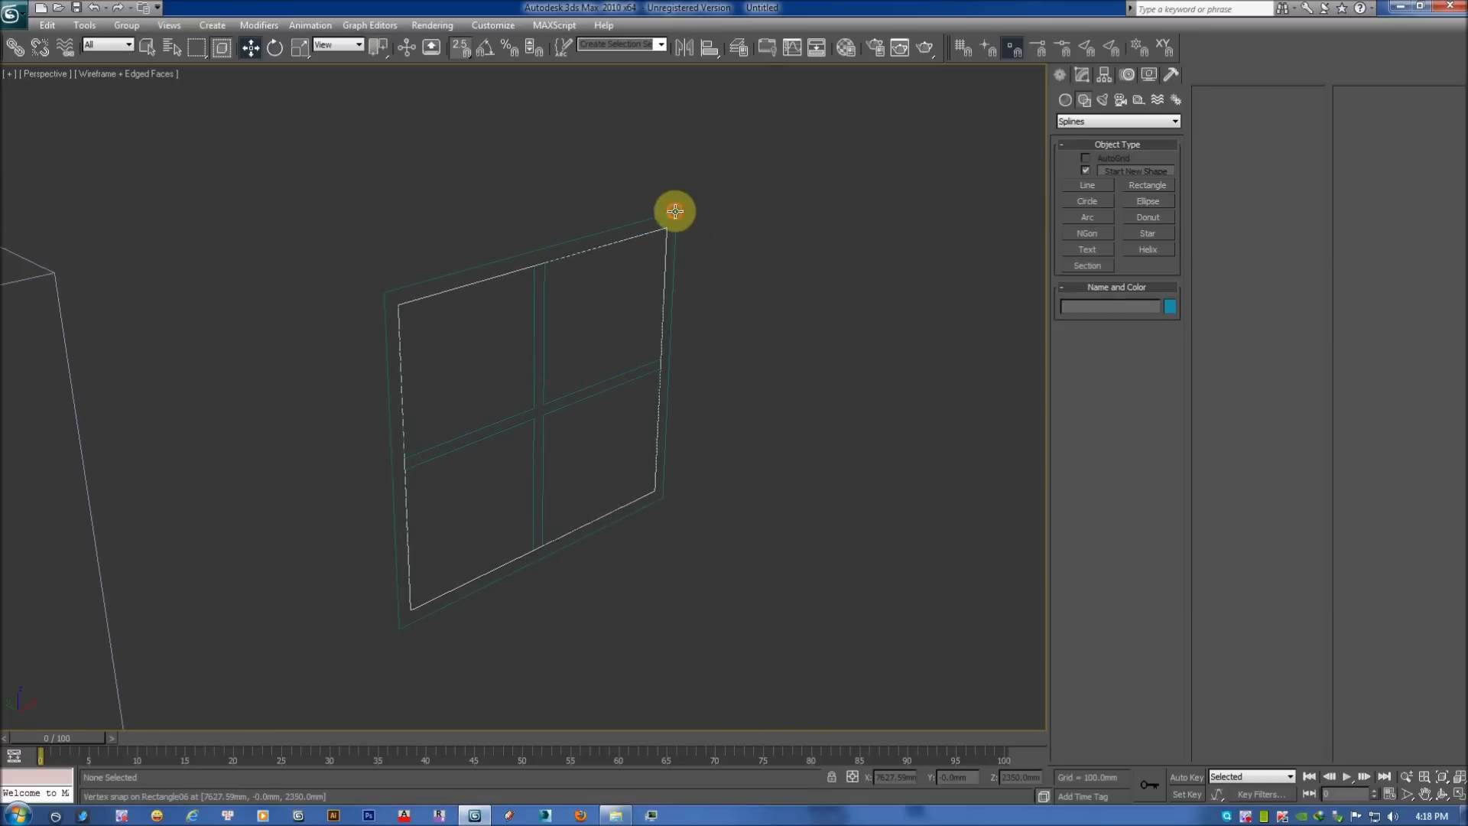
Add a Shell modifier to the window frame with 30mm inner and outer amounts.
click(681, 212)
click(1081, 74)
click(1113, 115)
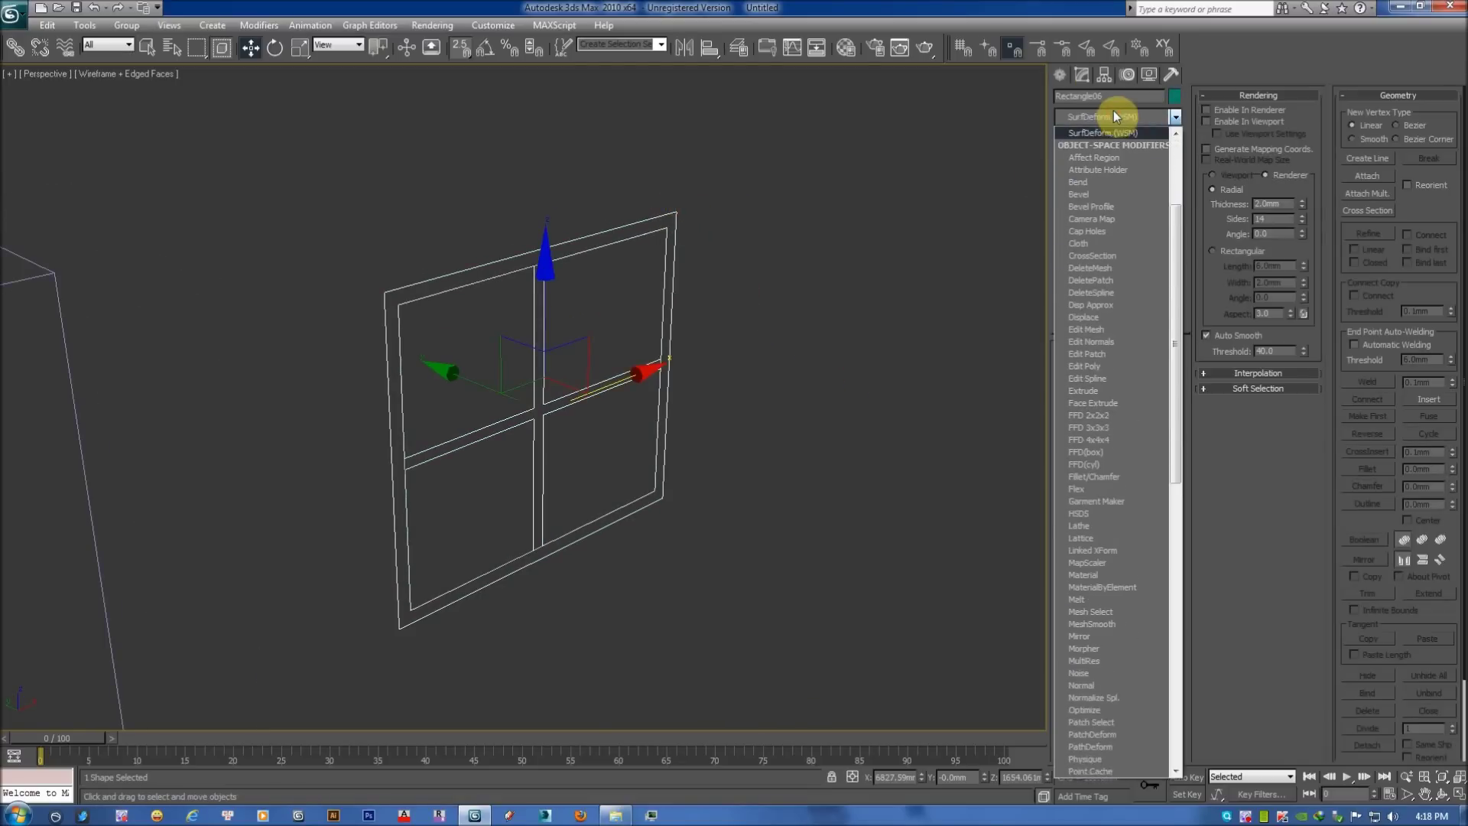
scroll(1113, 111, down, 10)
click(1098, 289)
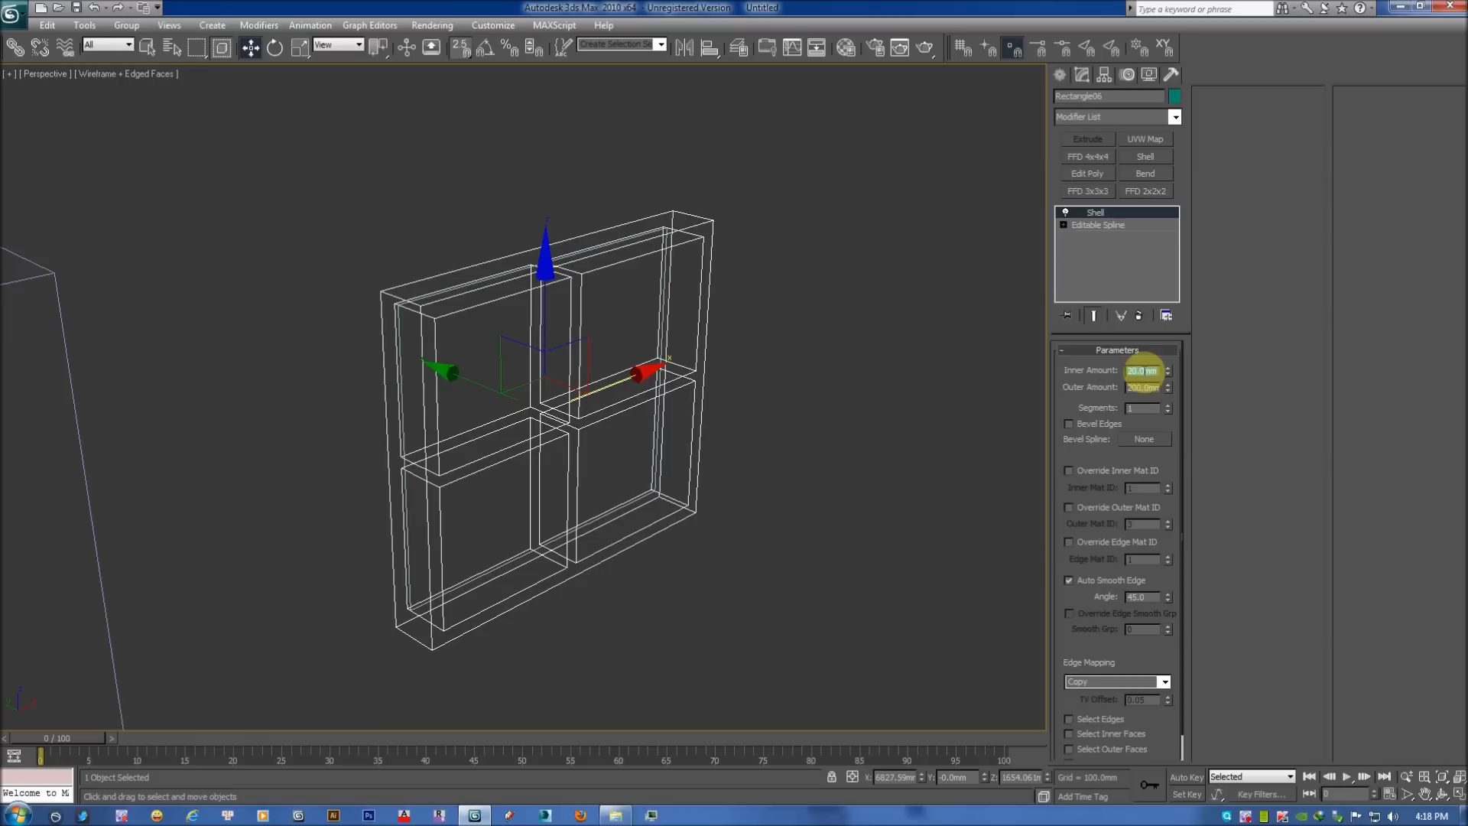
text(30)
key(Tab)
text(30)
key(Return)
click(921, 391)
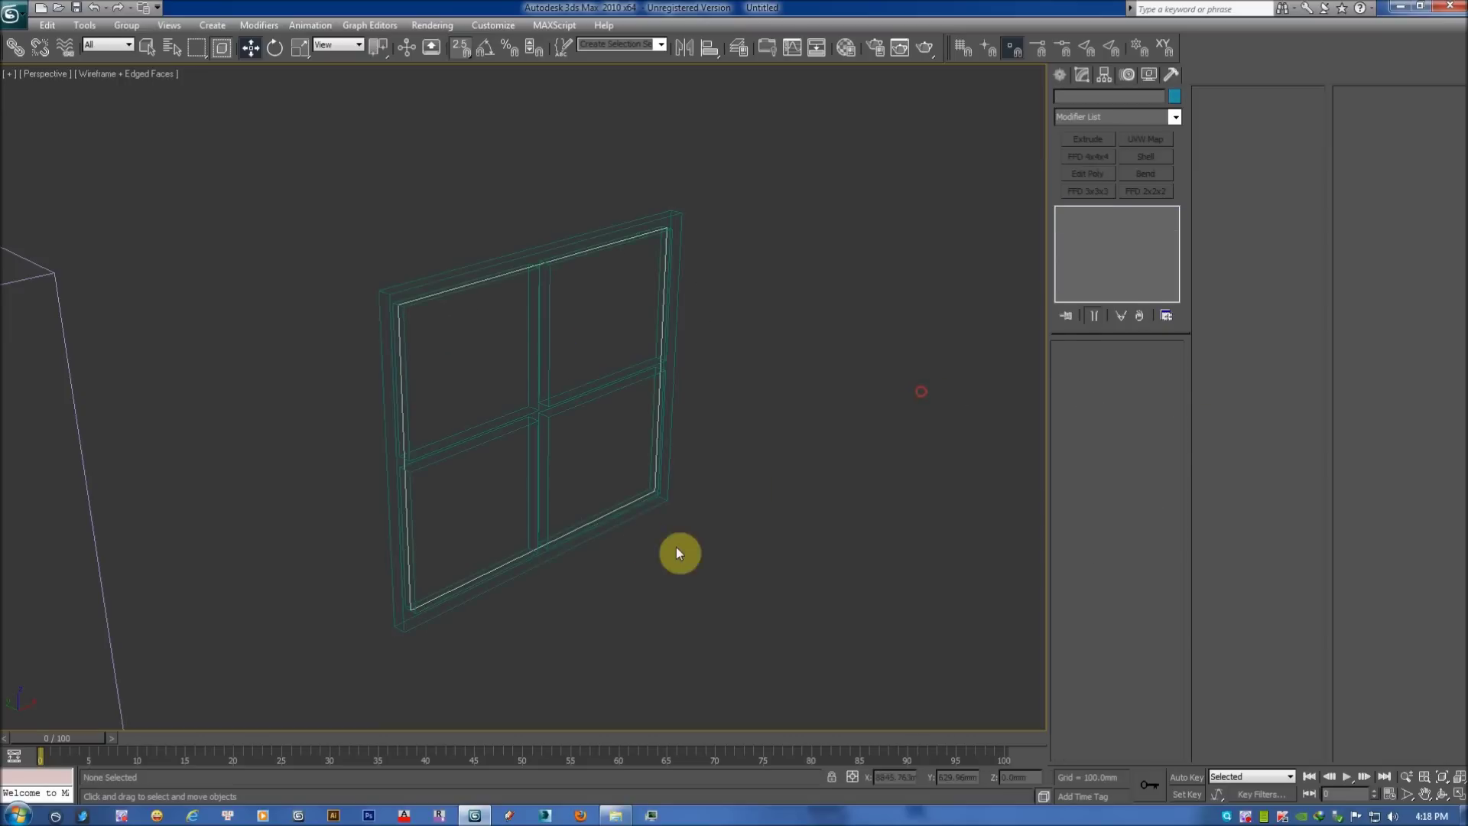
Shell the Rectangle07 glass 5mm inner and outer, then select both window parts.
click(603, 513)
key(z)
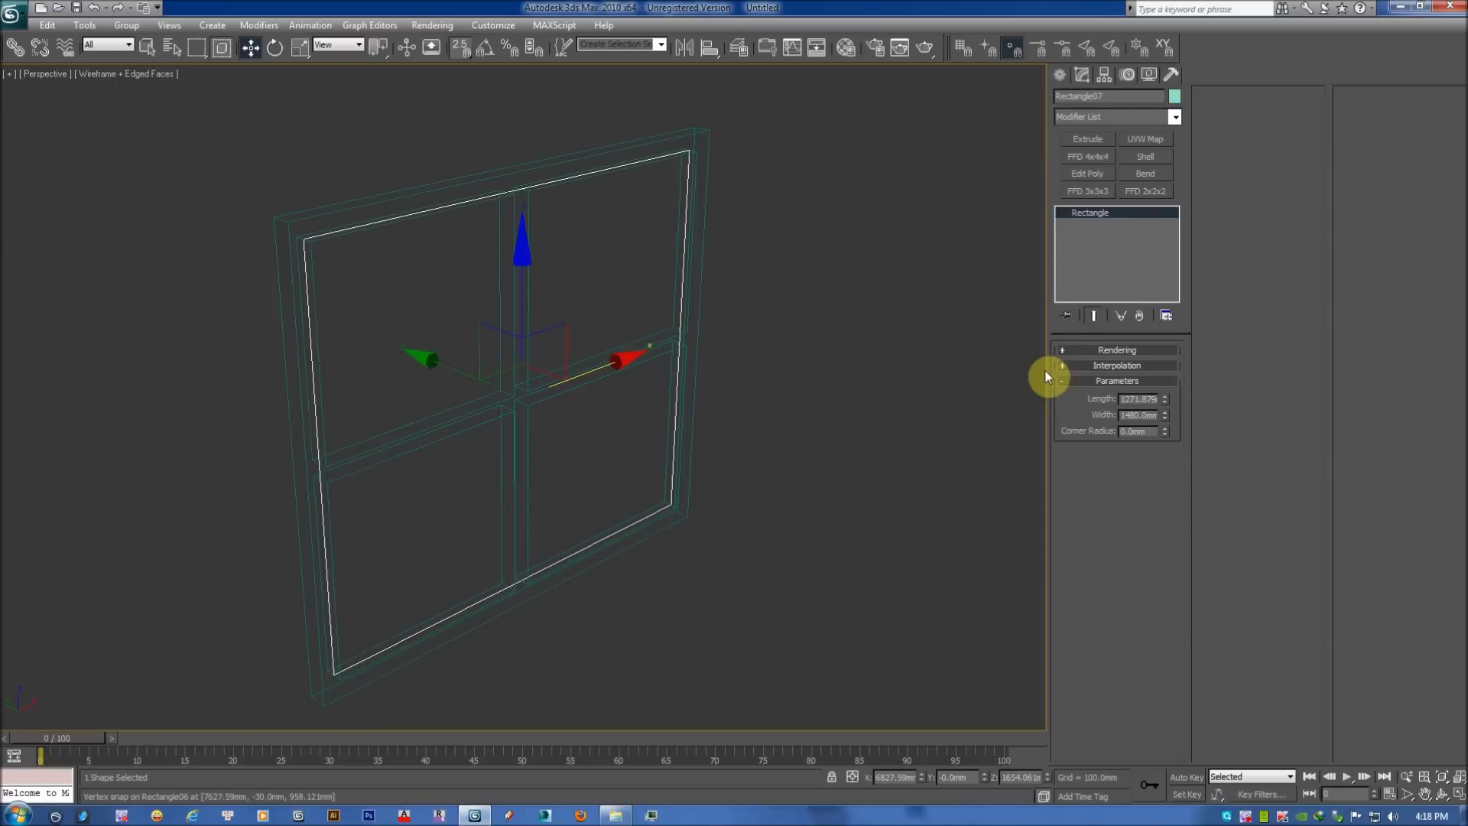
click(1145, 157)
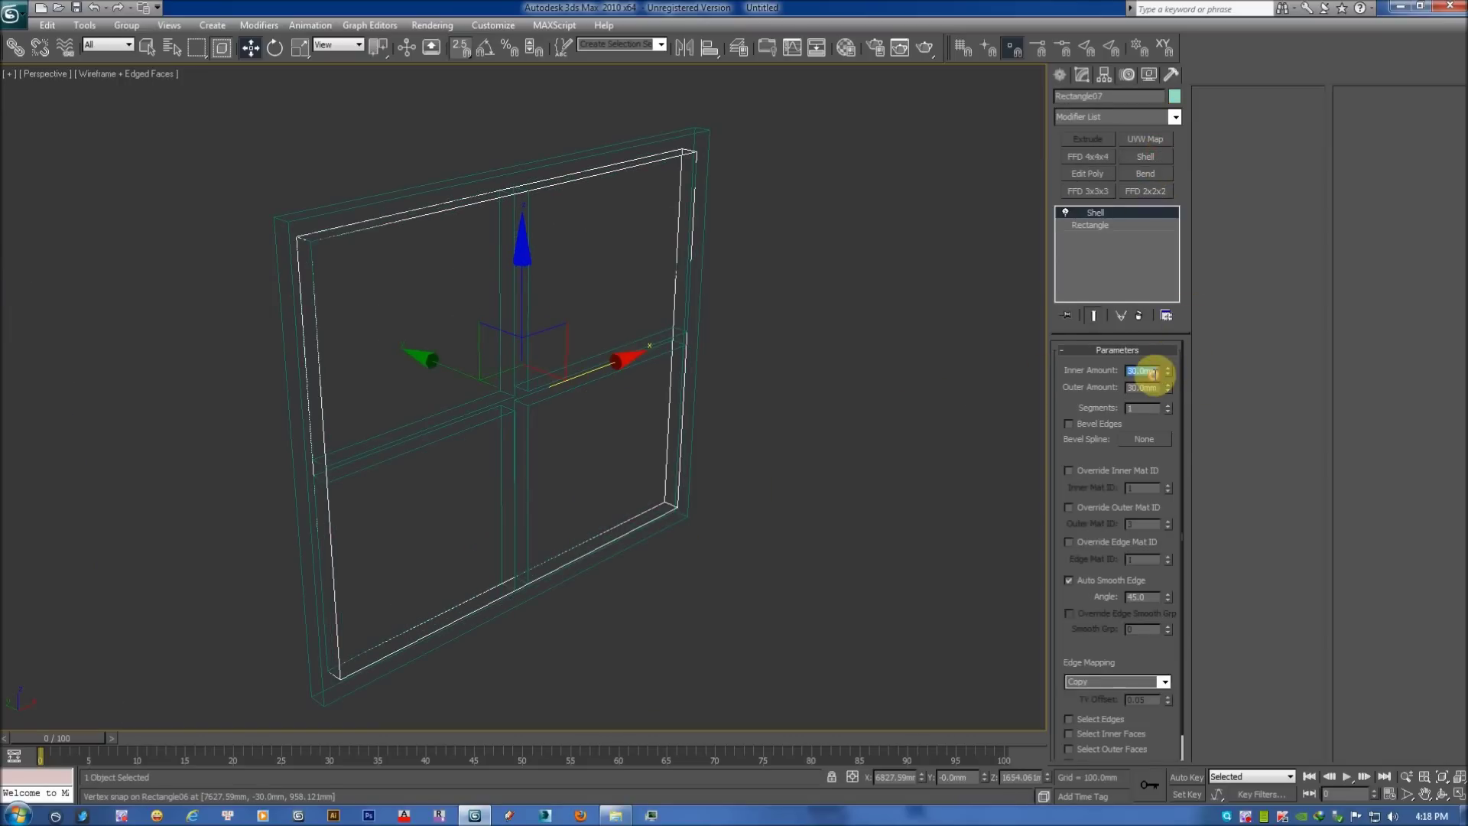
text(5)
key(Tab)
text(5)
key(Return)
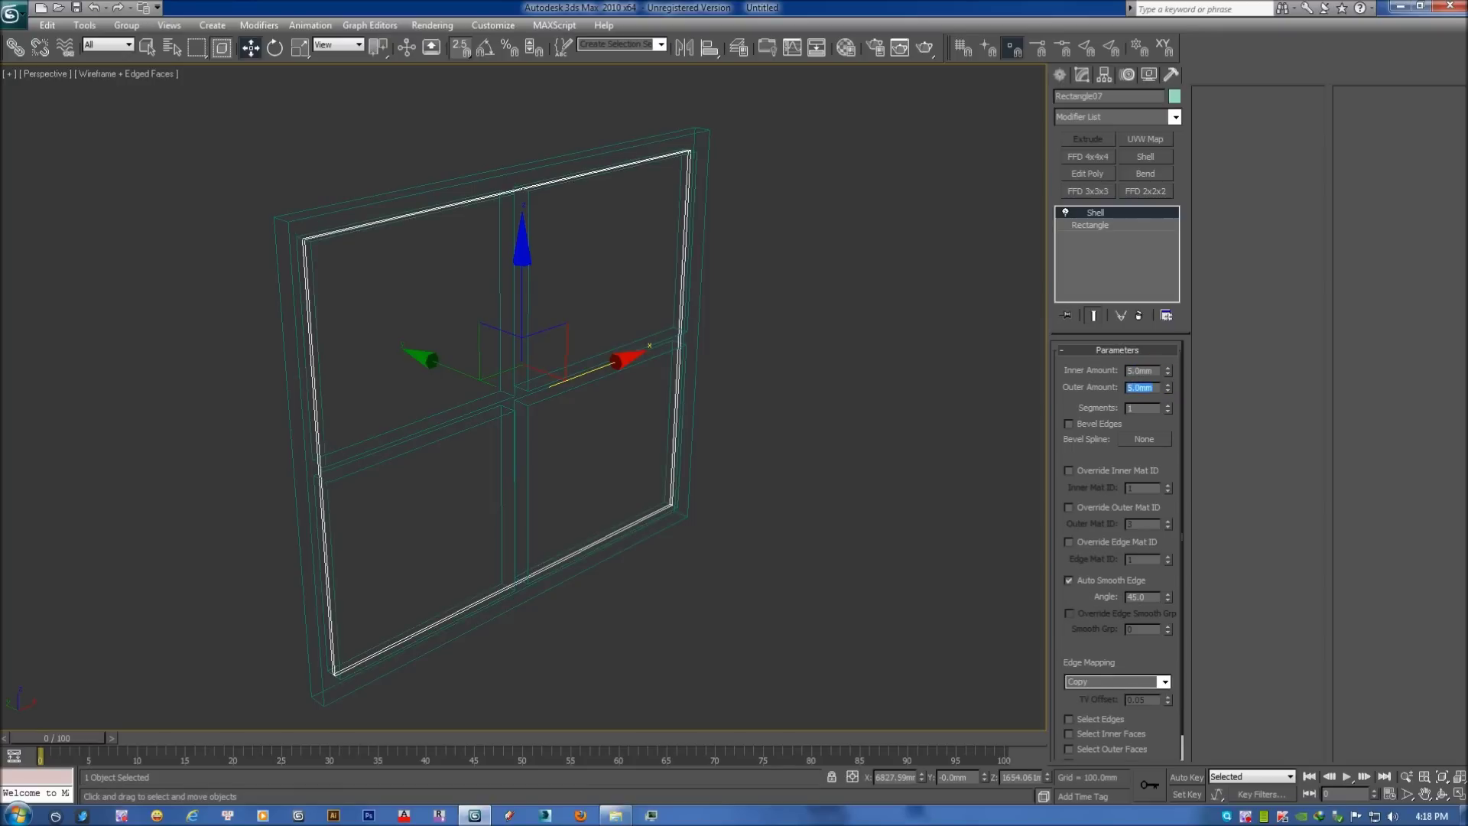
key(F3)
scroll(673, 451, up, 2)
scroll(581, 436, up, 4)
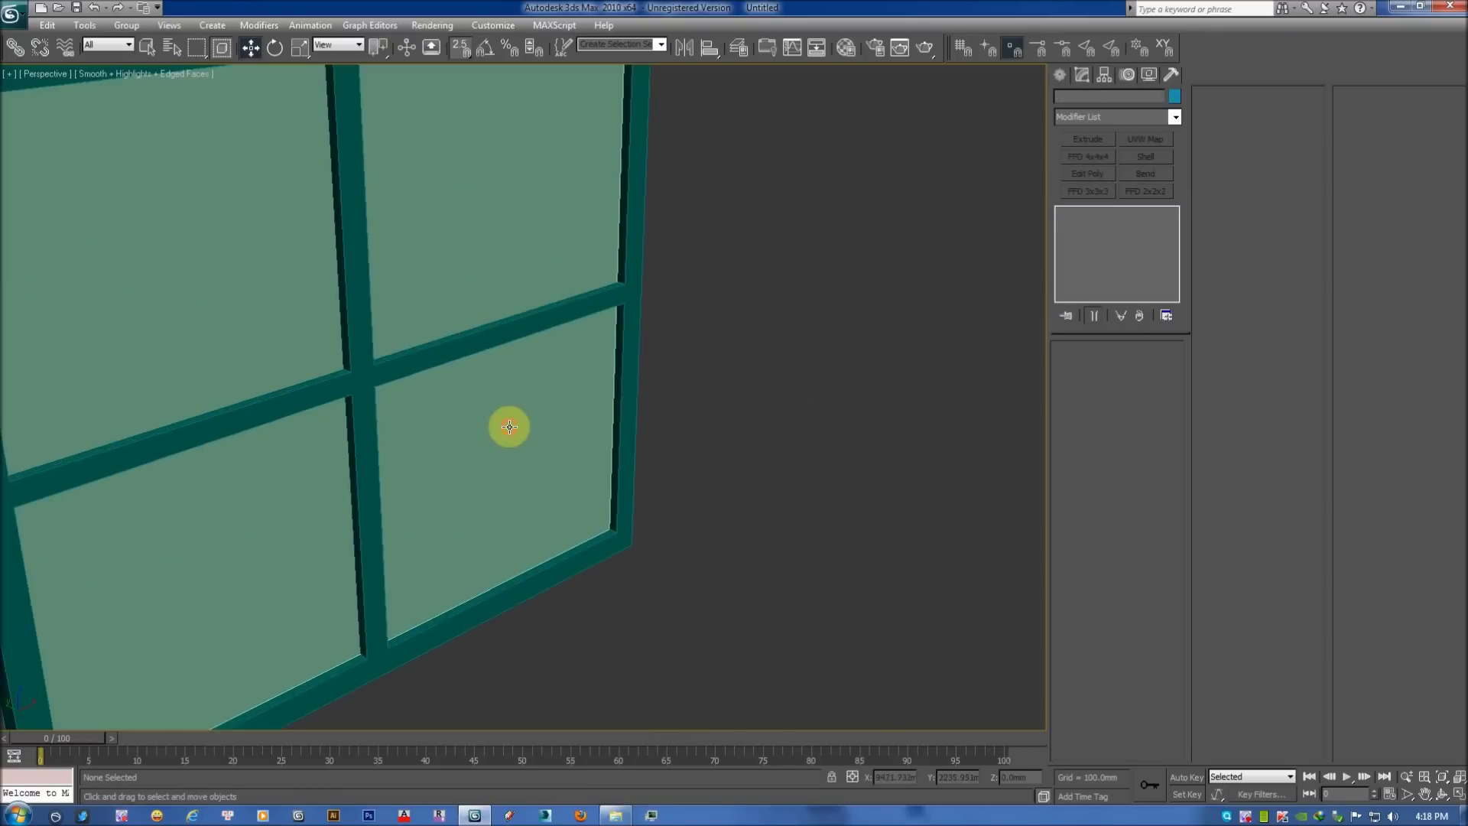
scroll(668, 288, down, 4)
scroll(732, 236, down, 2)
drag(730, 236, 210, 701)
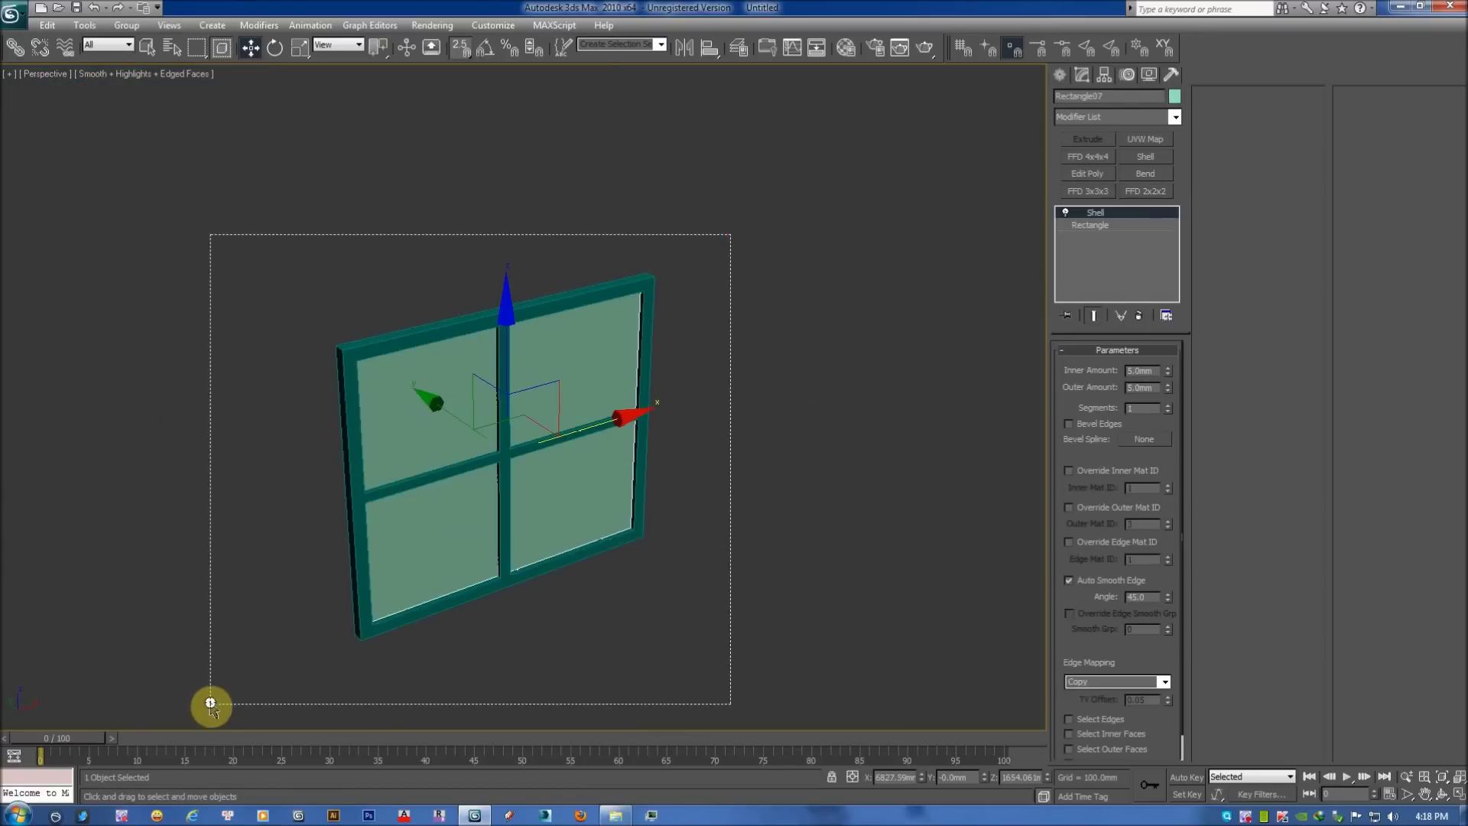
Group the window frame and glass as Group02 and reselect the group.
click(127, 25)
click(146, 43)
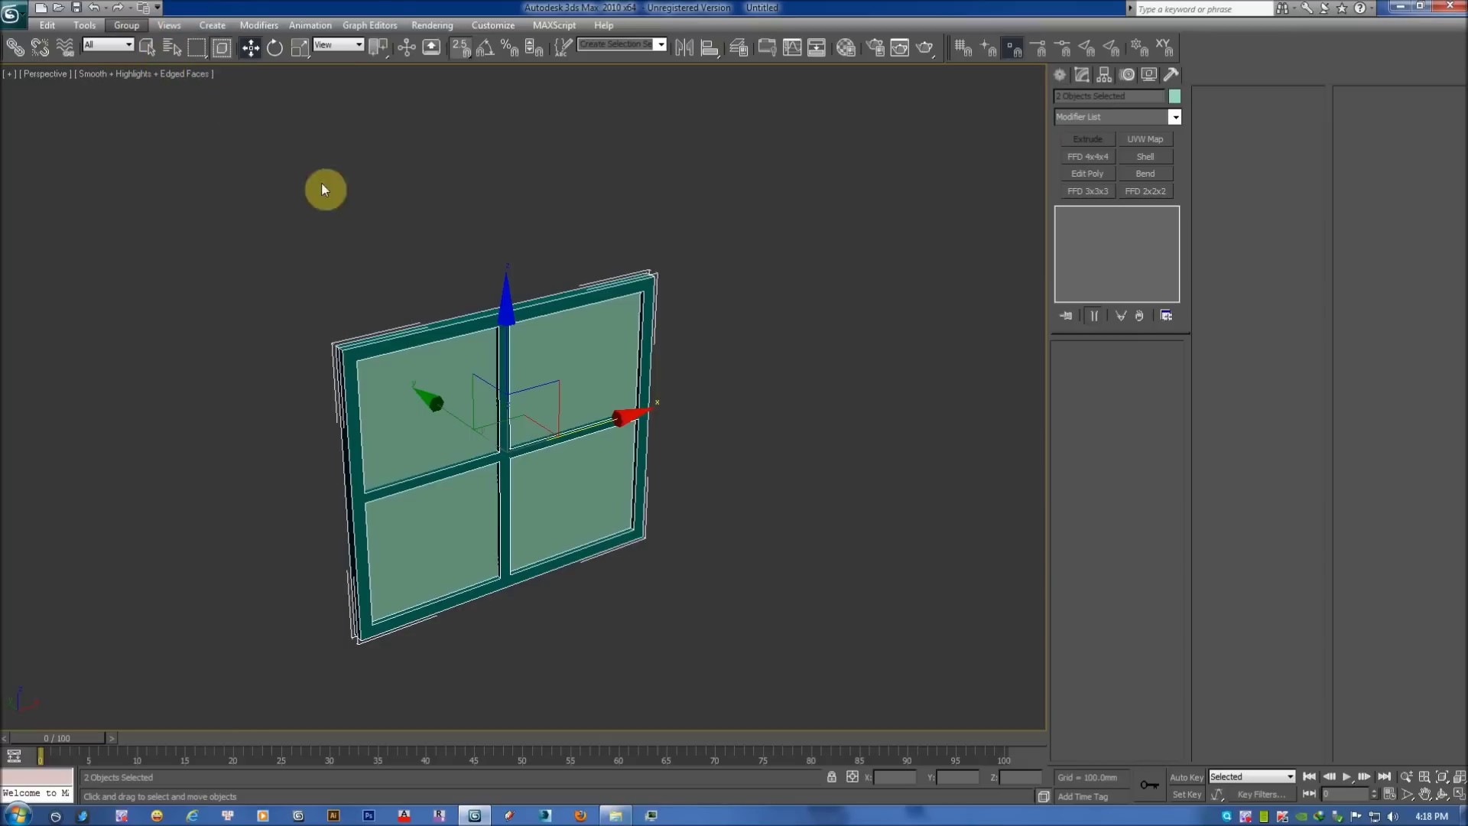
key(Return)
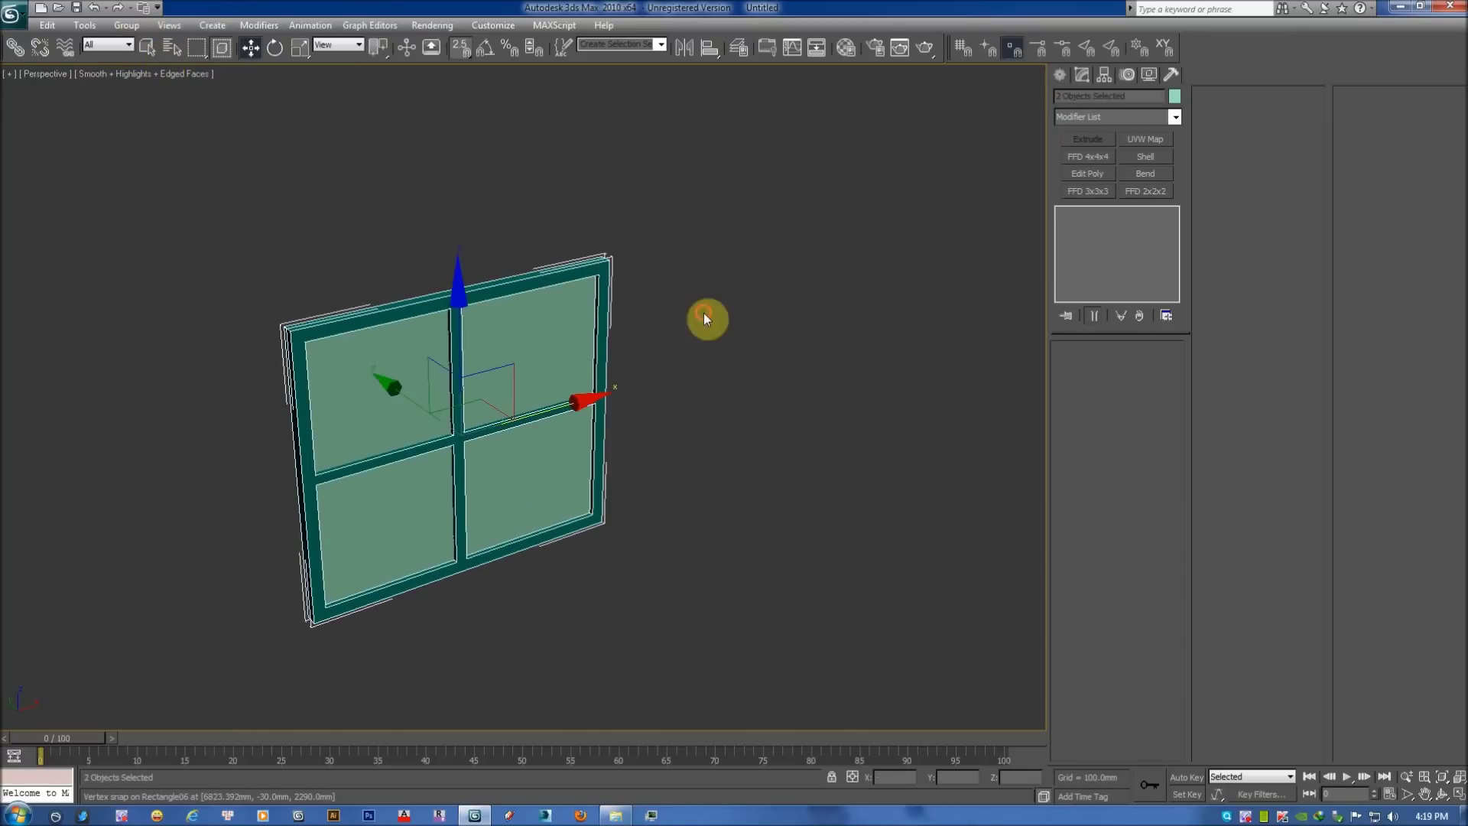
click(540, 344)
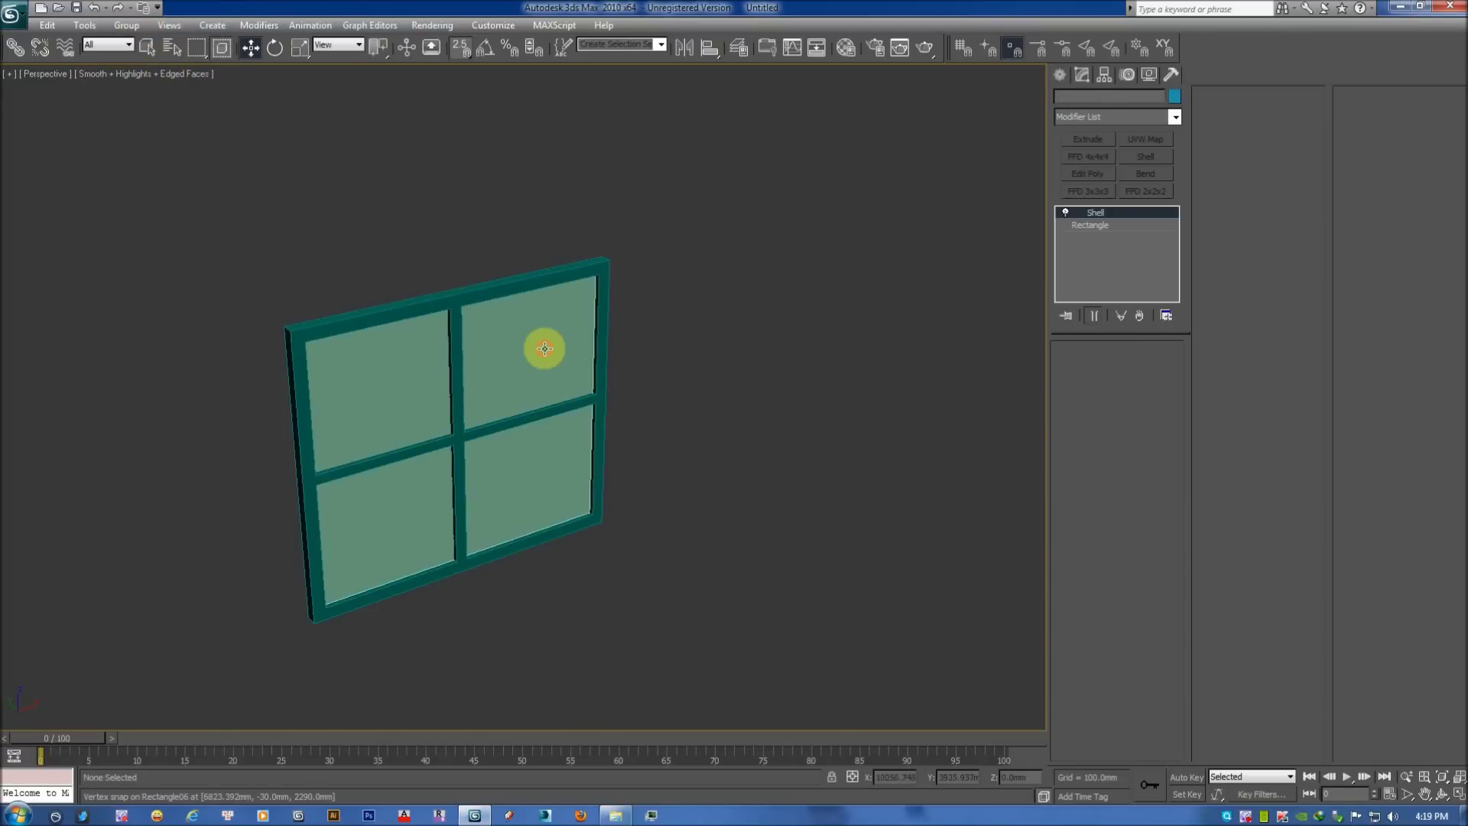
click(592, 324)
In Front view, vertex-snap the window group into the wall opening.
key(f)
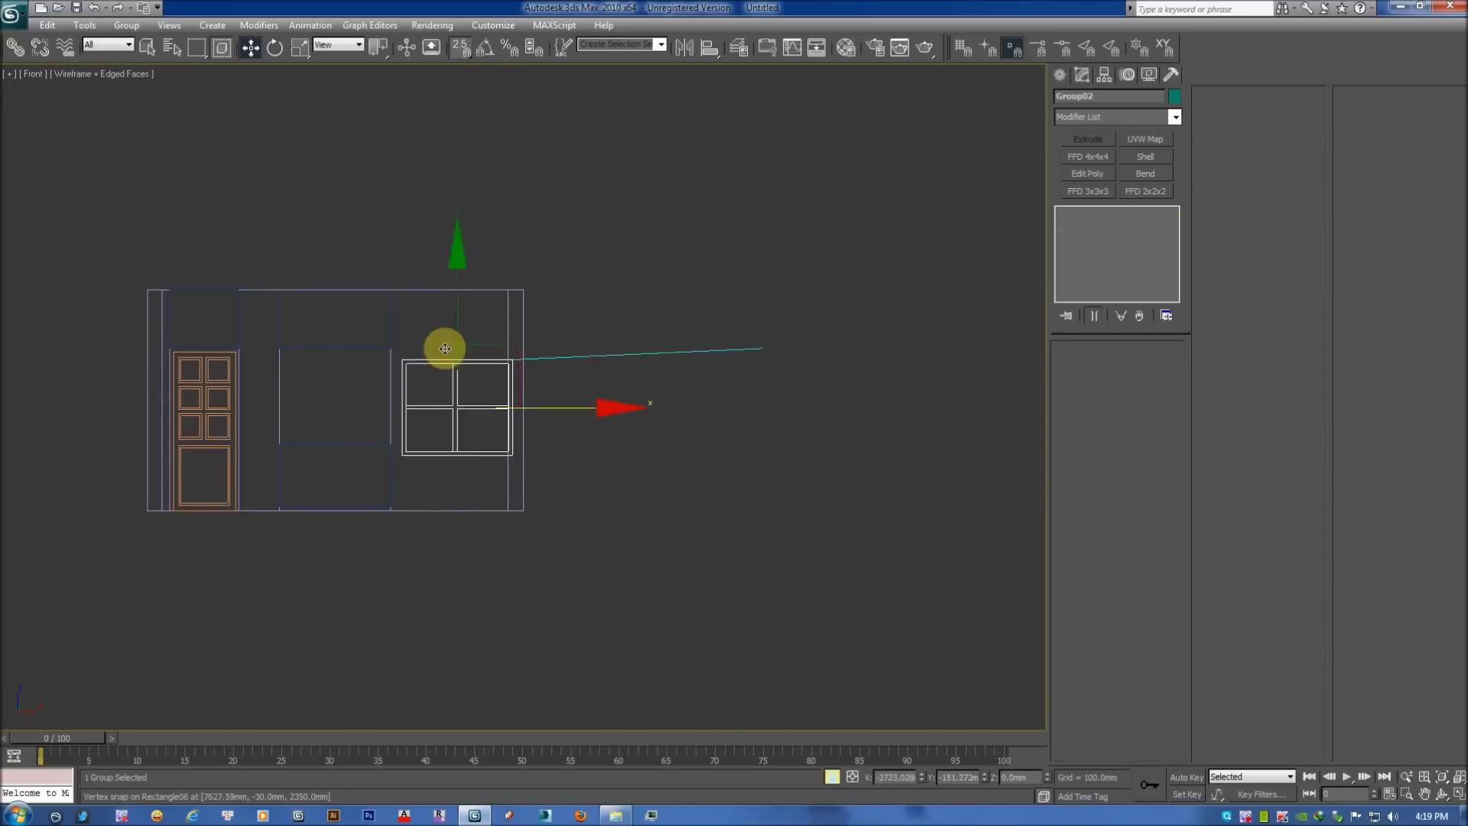
drag(760, 349, 396, 341)
key(z)
scroll(428, 352, down, 4)
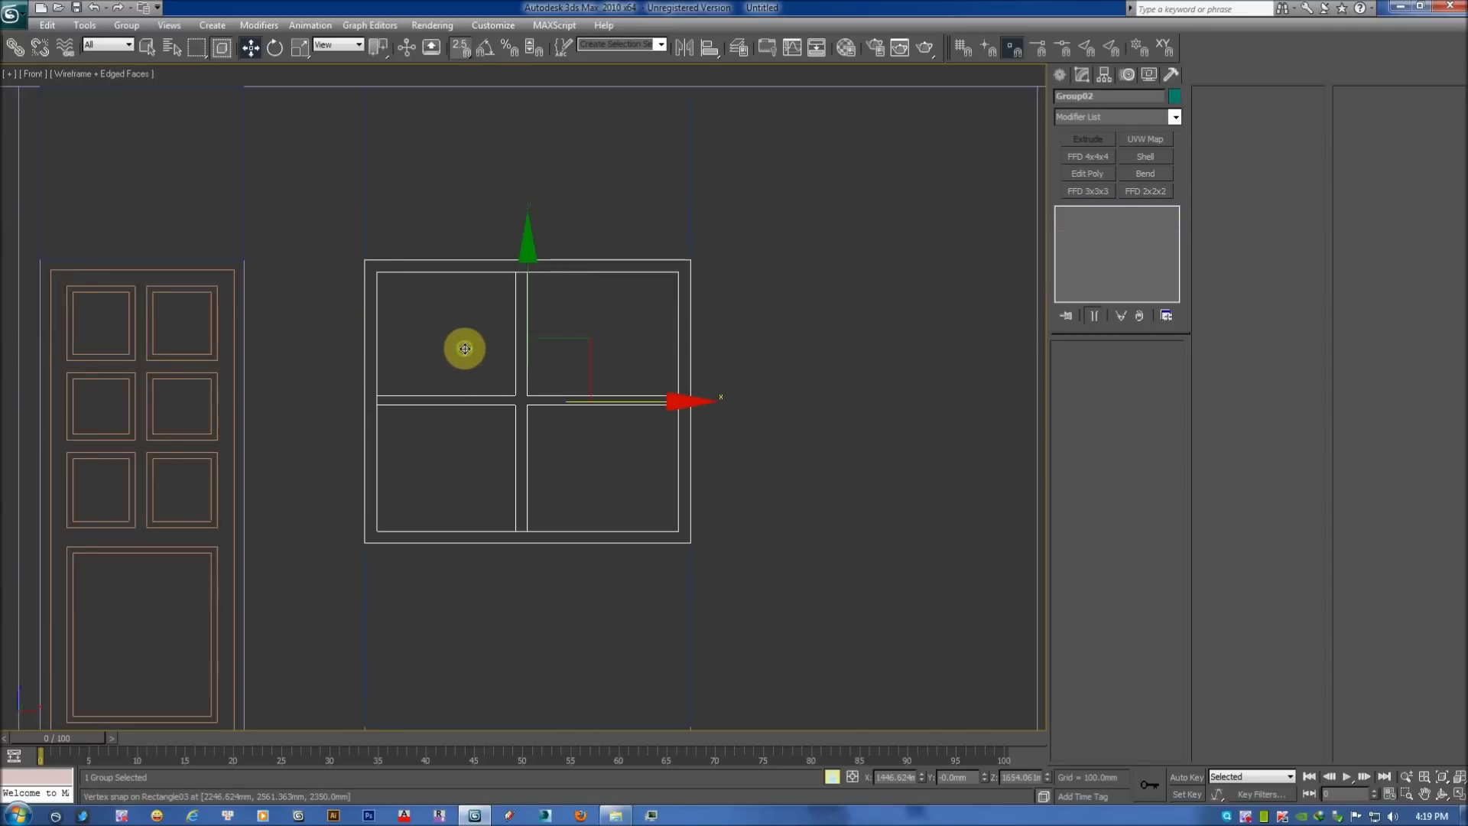
scroll(482, 367, down, 3)
middle_drag(494, 341, 507, 380)
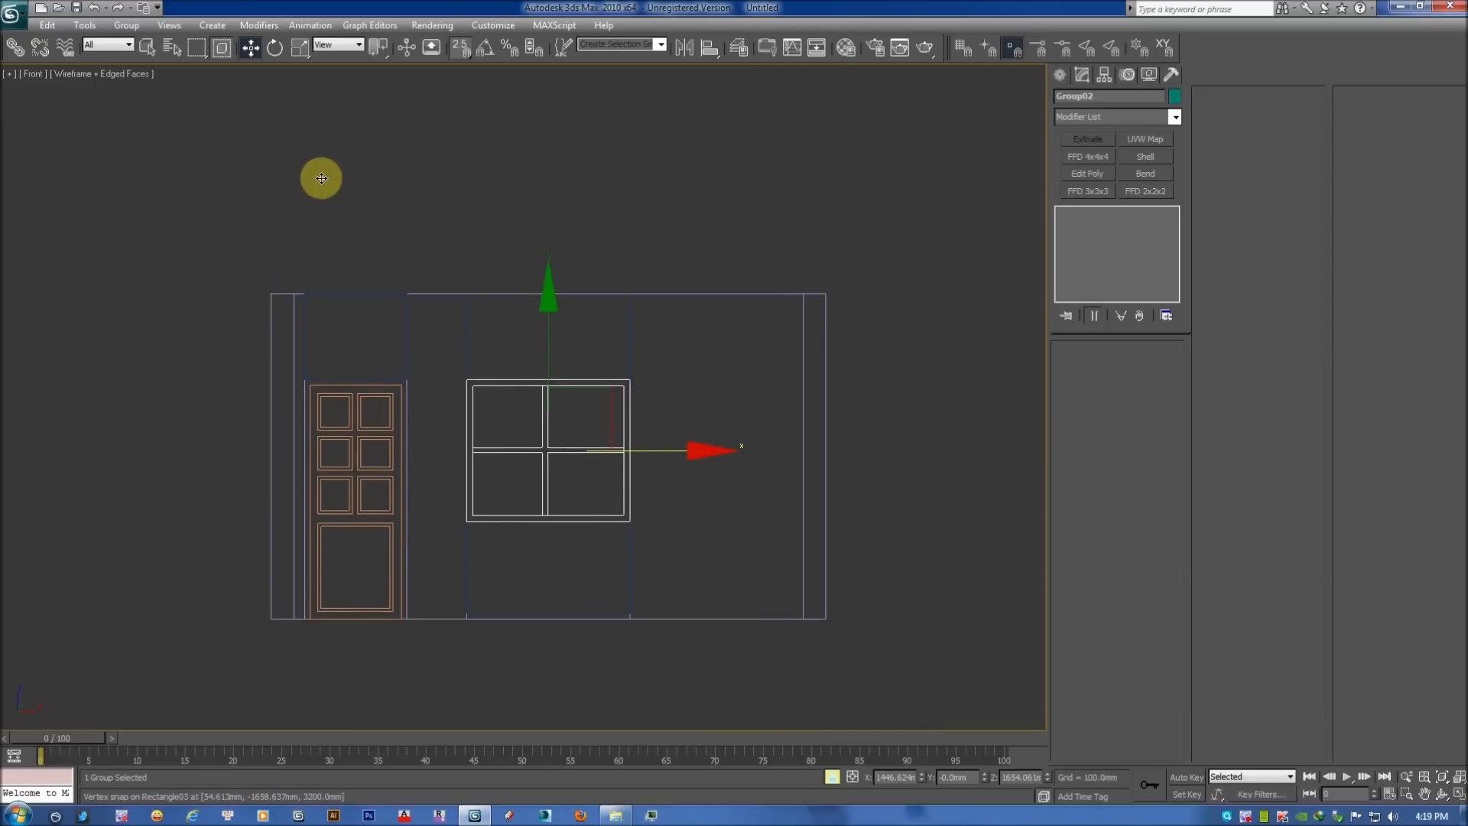
In Top view, move the window along Y into the top wall's opening.
key(p)
key(z)
alt+middle_drag(370, 183, 482, 236)
scroll(482, 241, down, 3)
scroll(482, 240, down, 3)
scroll(485, 278, up, 4)
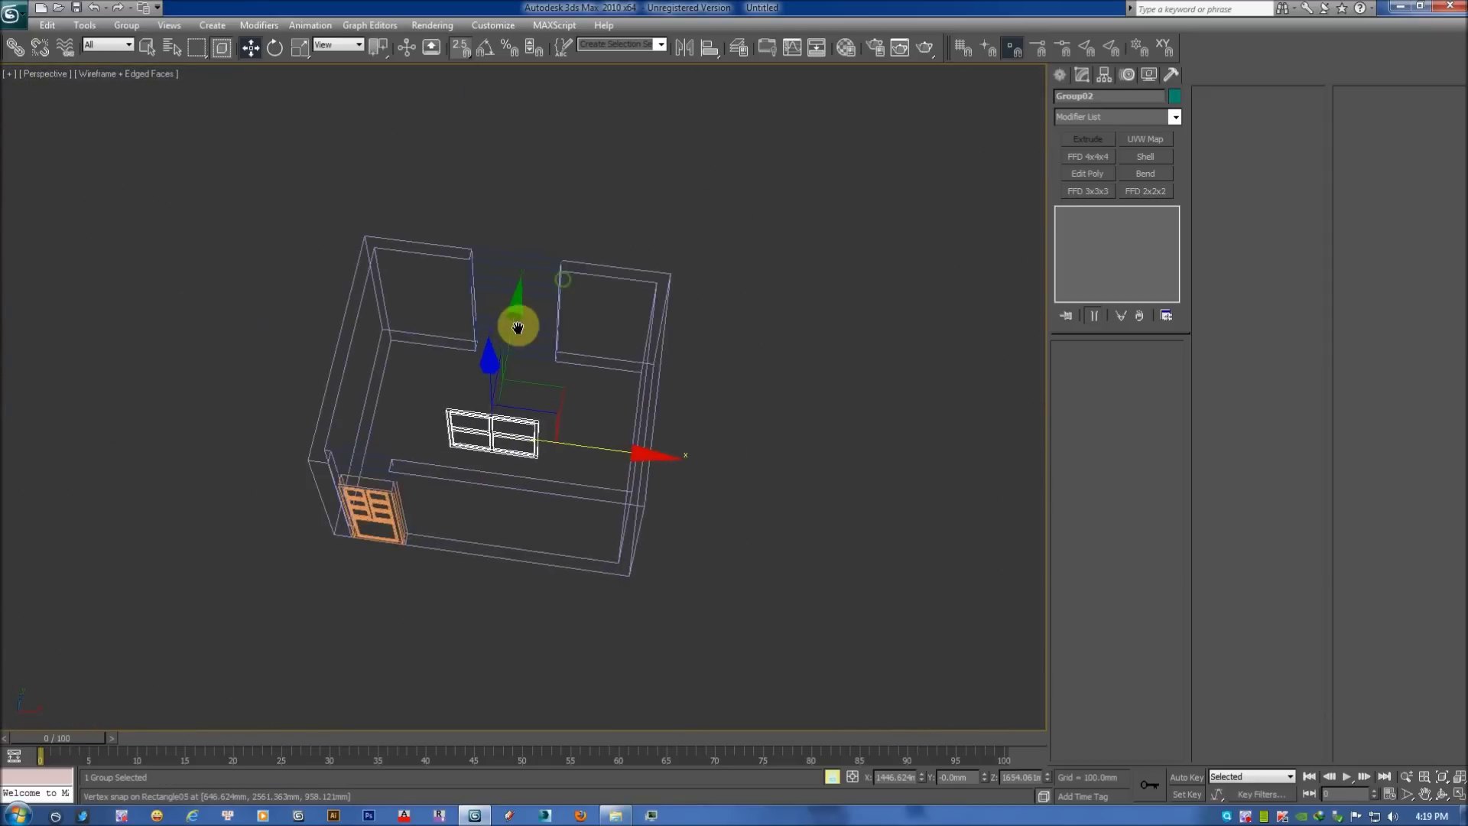
key(t)
scroll(535, 325, down, 5)
scroll(574, 409, down, 3)
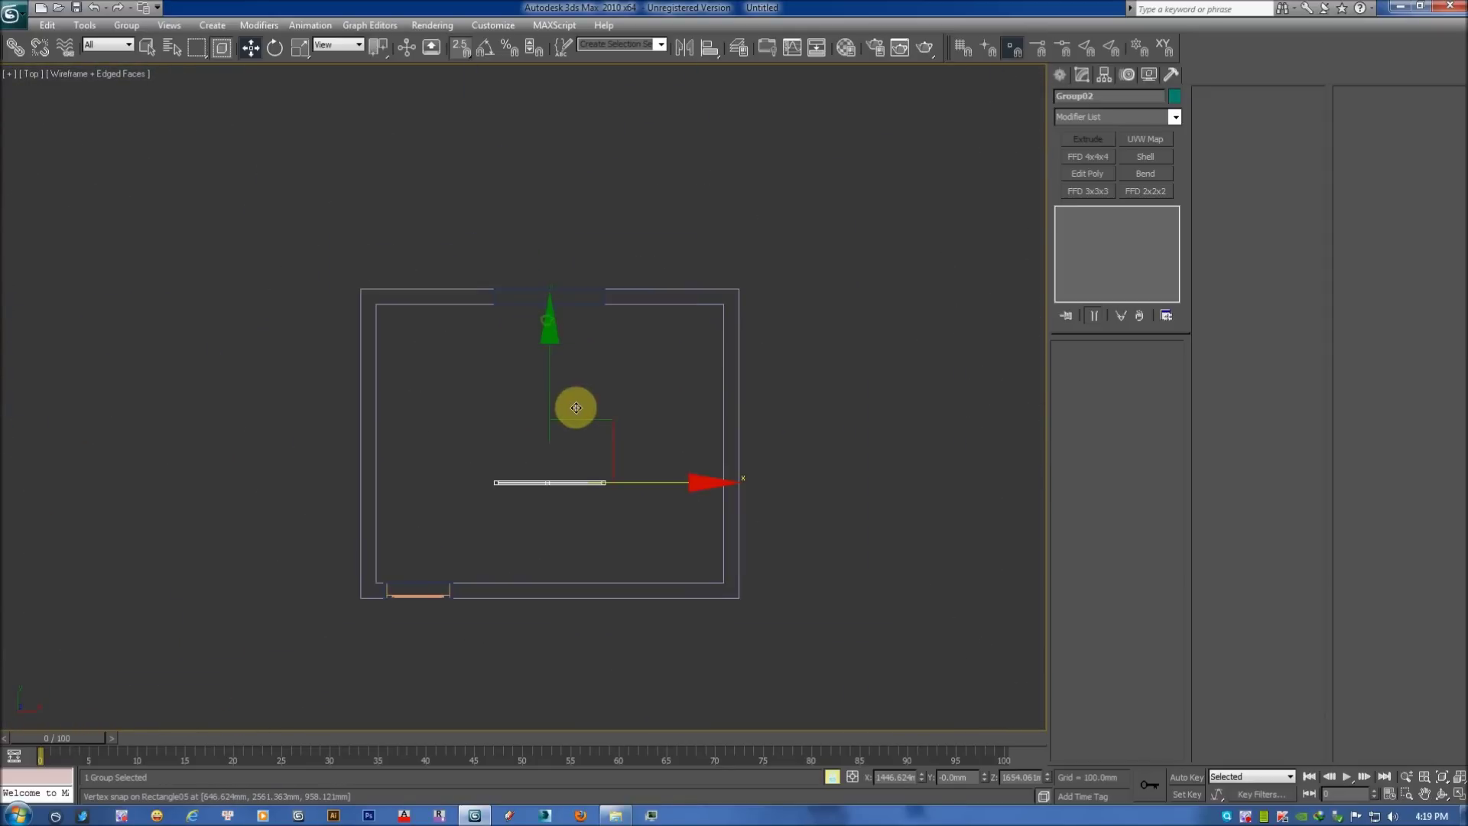
scroll(623, 458, up, 3)
middle_drag(623, 458, 615, 508)
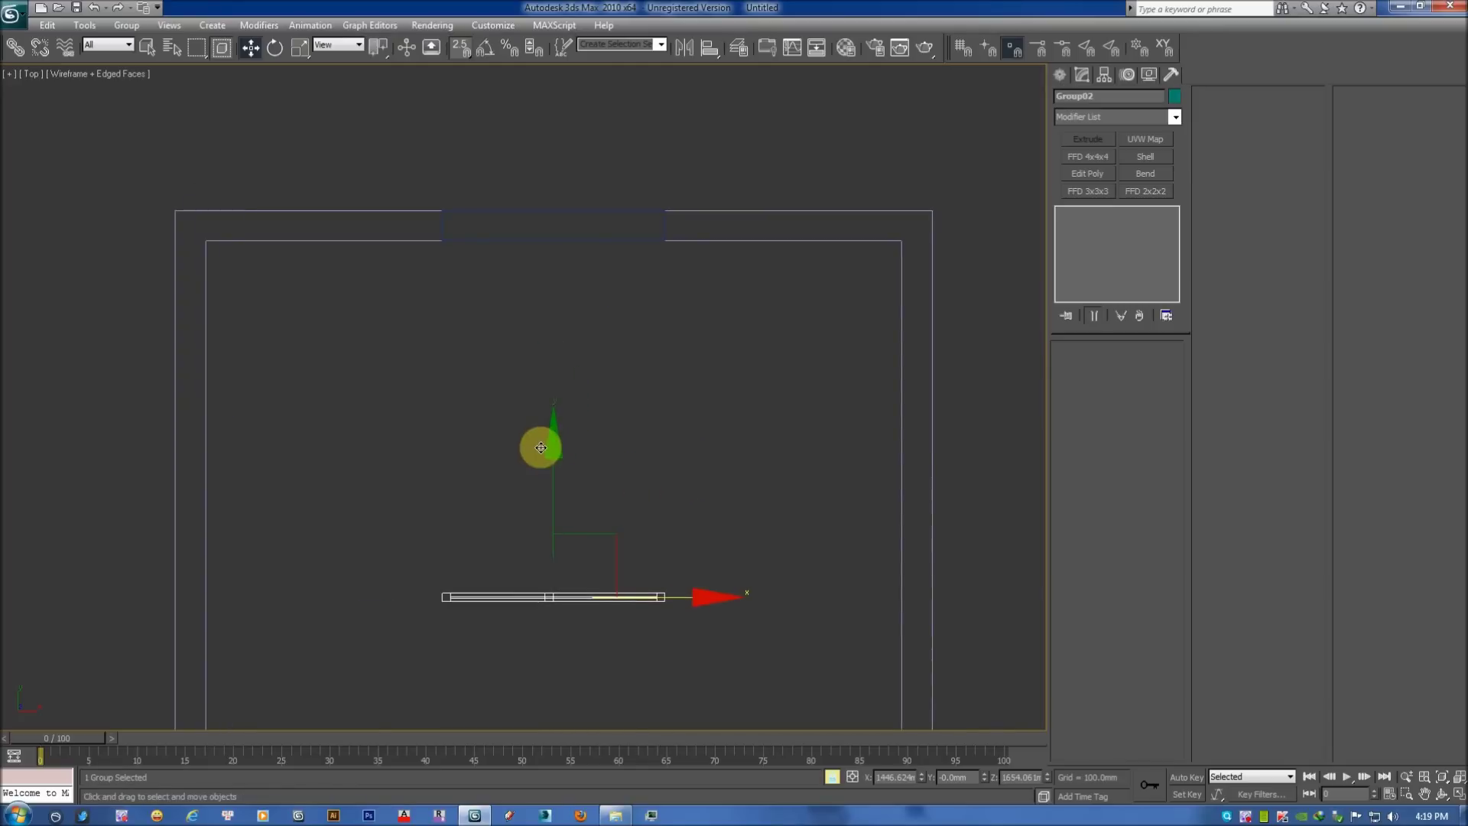
drag(551, 478, 621, 109)
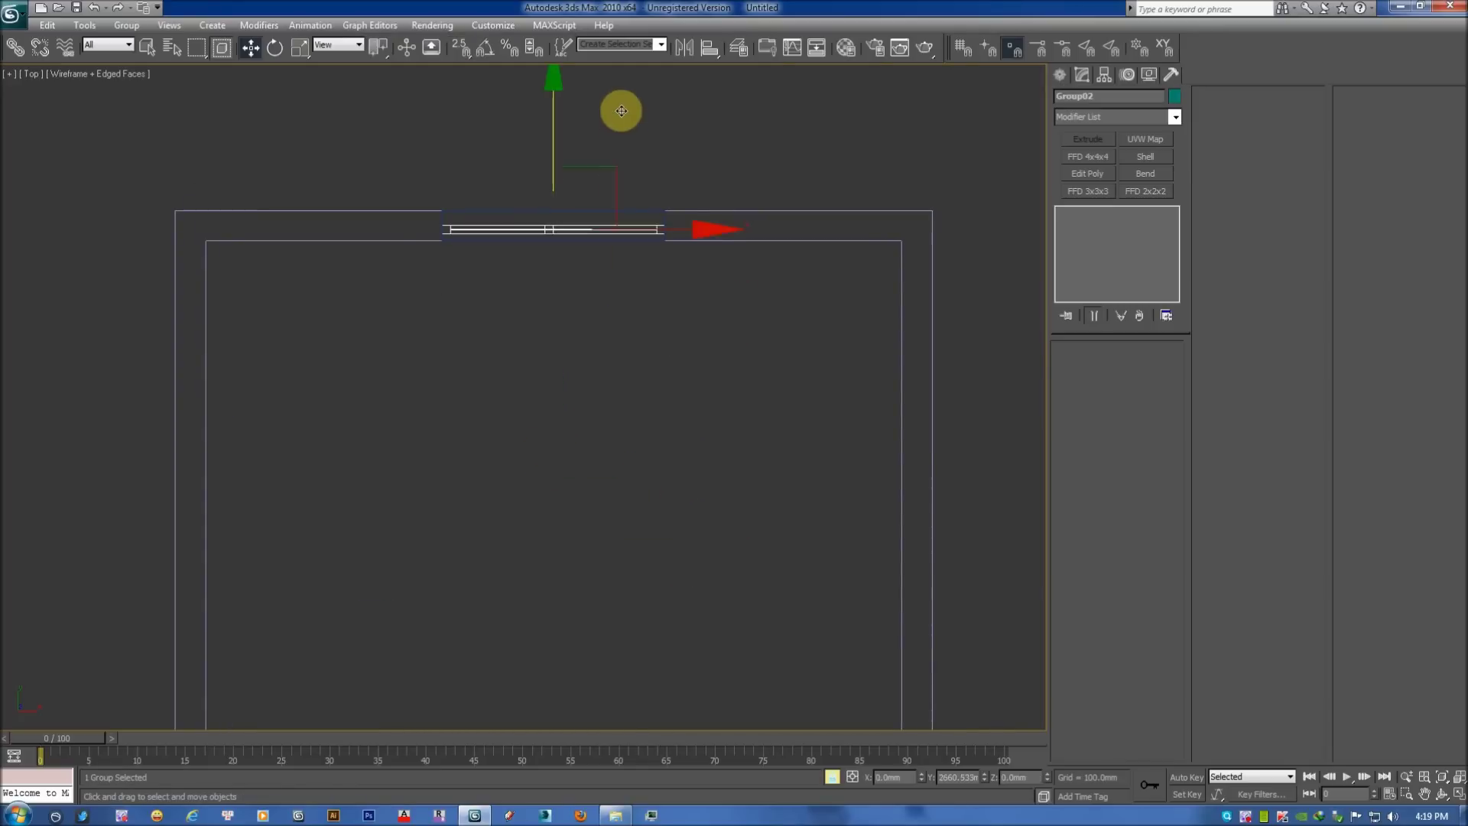
Check the placed window in shaded perspective and select the three walls.
click(623, 422)
key(p)
mouse_move(625, 435)
alt+middle_down()
mouse_move(734, 387)
mouse_move(587, 409)
alt+middle_up()
key(F3)
key(F3)
click(389, 375)
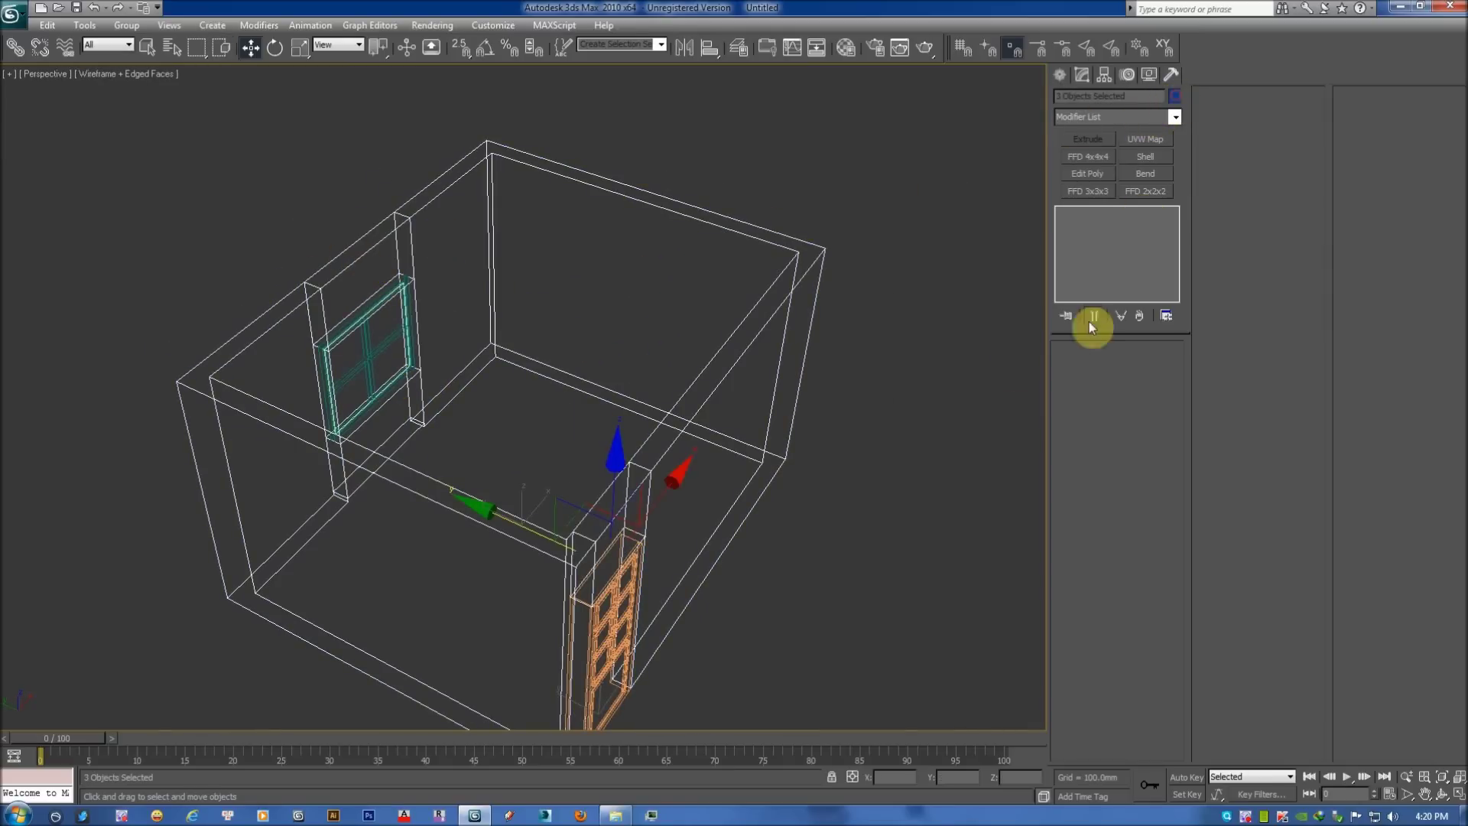
Set the walls' object colour to yellow and group them as Group03.
click(1175, 95)
click(648, 365)
click(810, 492)
key(ctrl+g)
key(Return)
Orbit and pan around the yellow room in shaded perspective and Top views.
click(643, 279)
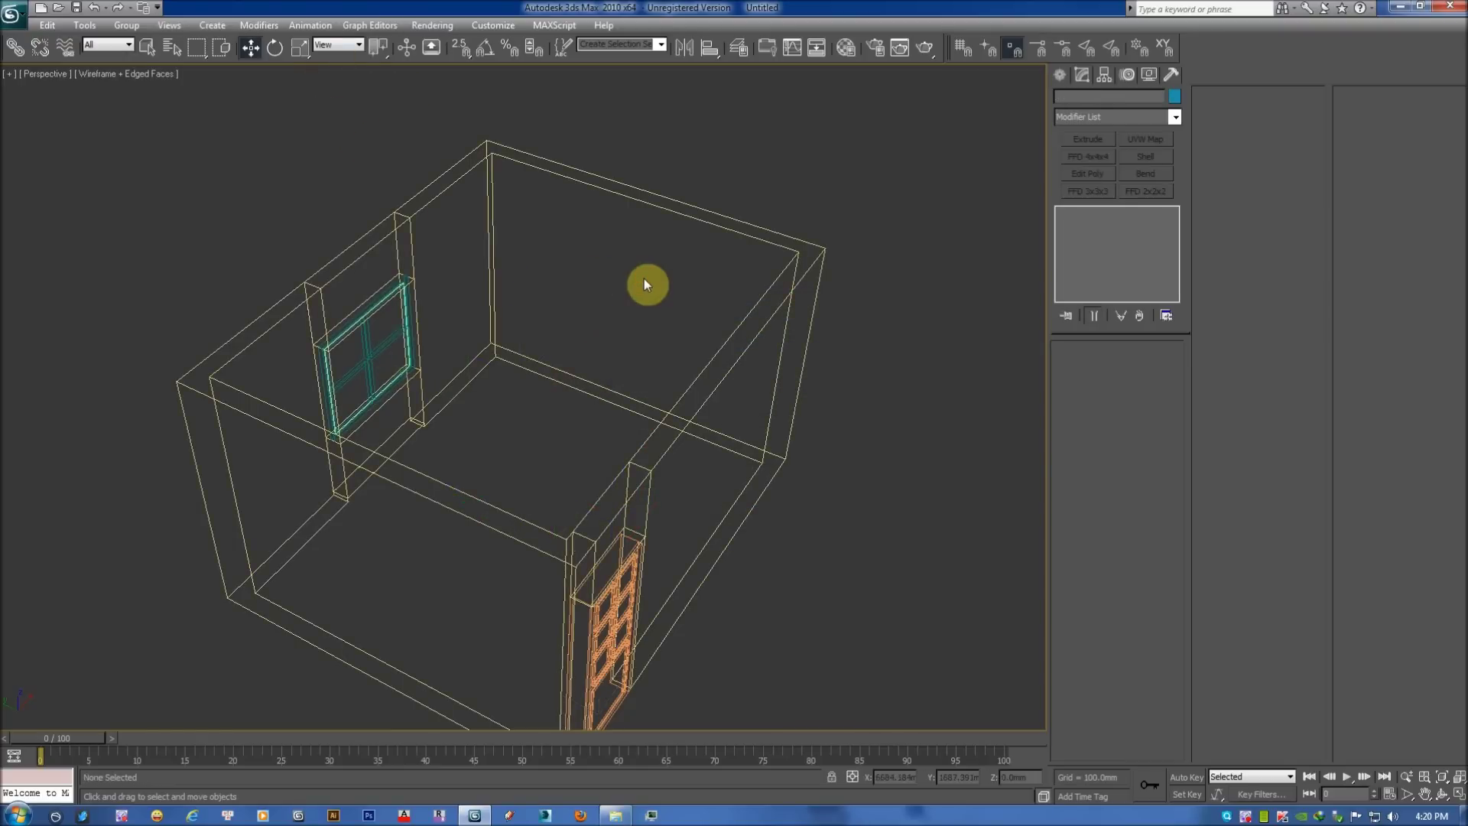
key(F3)
mouse_move(646, 284)
alt+middle_down()
mouse_move(493, 312)
mouse_move(606, 318)
alt+middle_up()
scroll(563, 383, up, 4)
mouse_move(563, 377)
middle_down()
mouse_move(681, 364)
mouse_move(681, 400)
mouse_move(668, 381)
middle_up()
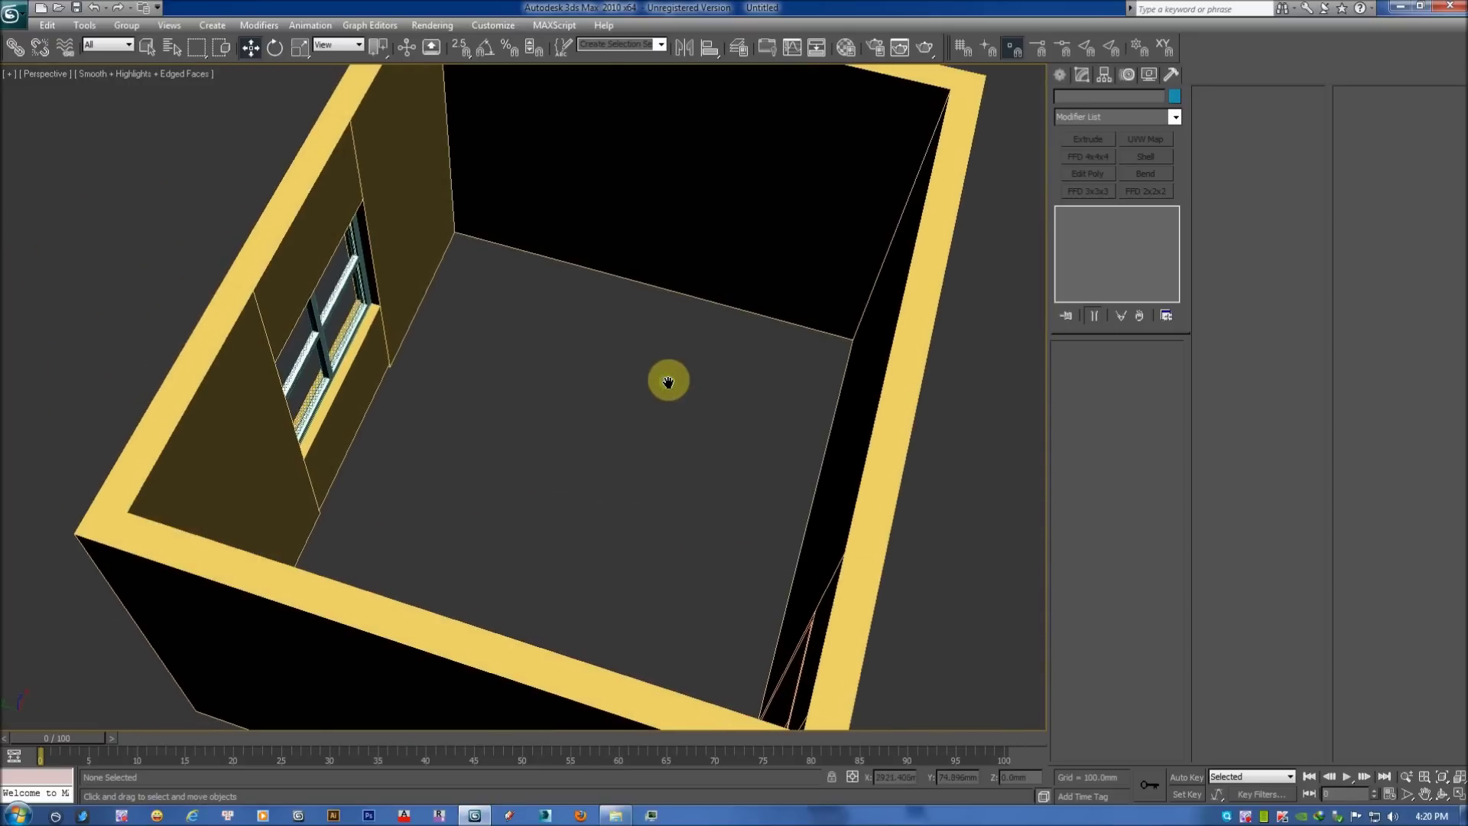
key(t)
key(F3)
mouse_move(645, 325)
middle_down()
mouse_move(697, 291)
mouse_move(755, 327)
mouse_move(727, 291)
mouse_move(596, 354)
mouse_move(438, 341)
mouse_move(708, 337)
mouse_move(646, 399)
mouse_move(639, 374)
middle_up()
Select the room group, frame it in Top view, then clear the selection.
key(F3)
click(750, 119)
key(p)
key(t)
key(z)
key(F3)
click(1019, 139)
click(1059, 83)
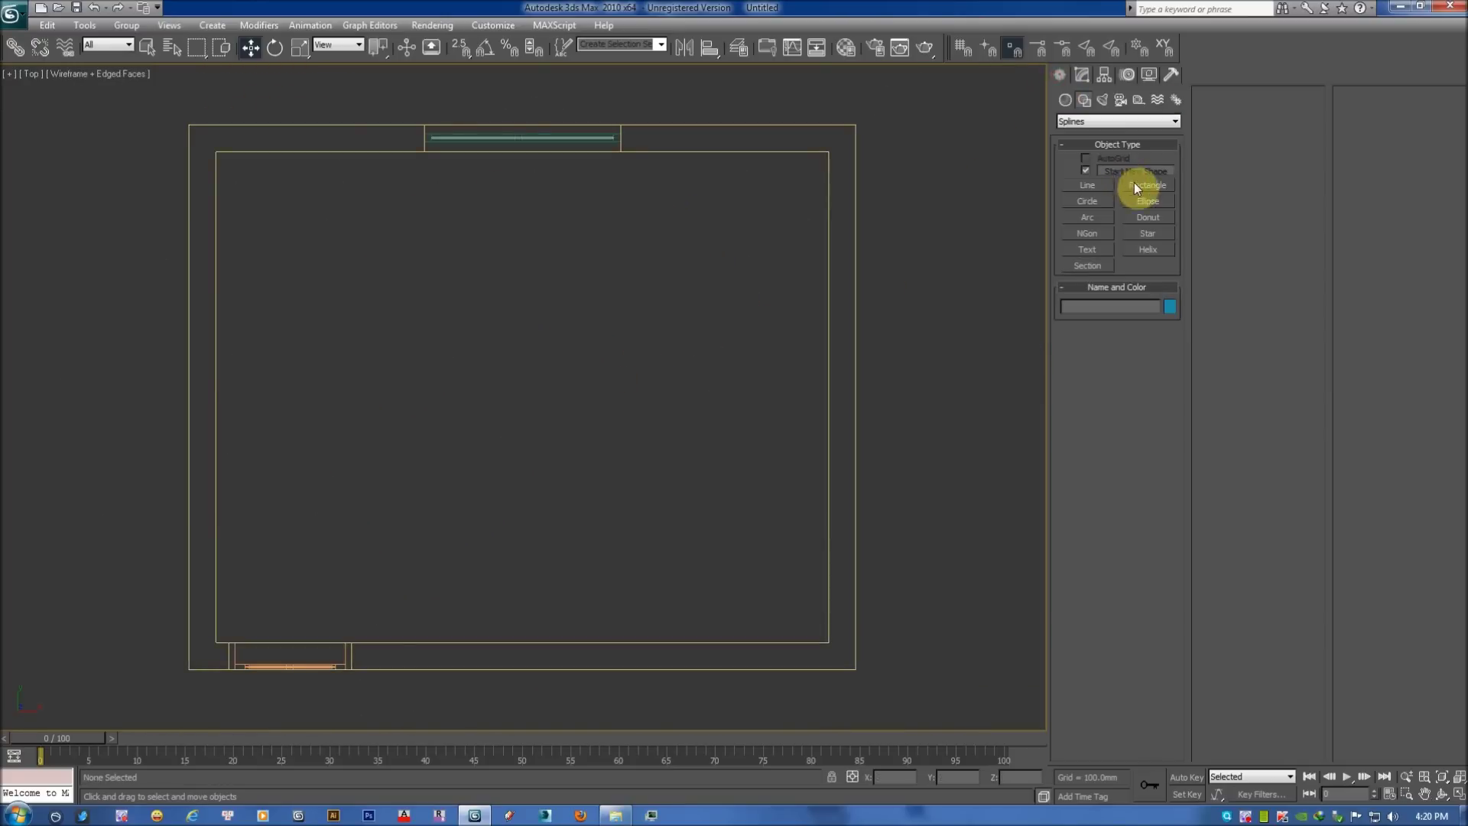
Draw a rectangle snapped over the room's outer wall outline in Top view.
click(1140, 182)
middle_drag(654, 233, 700, 208)
click(465, 53)
mouse_move(236, 100)
mouse_down()
mouse_move(814, 537)
mouse_move(905, 641)
mouse_up()
key(w)
Extrude the rectangle by -100mm to form the floor slab.
scroll(803, 505, down, 1)
key(p)
mouse_move(712, 511)
alt+middle_down()
mouse_move(761, 387)
mouse_move(757, 419)
alt+middle_up()
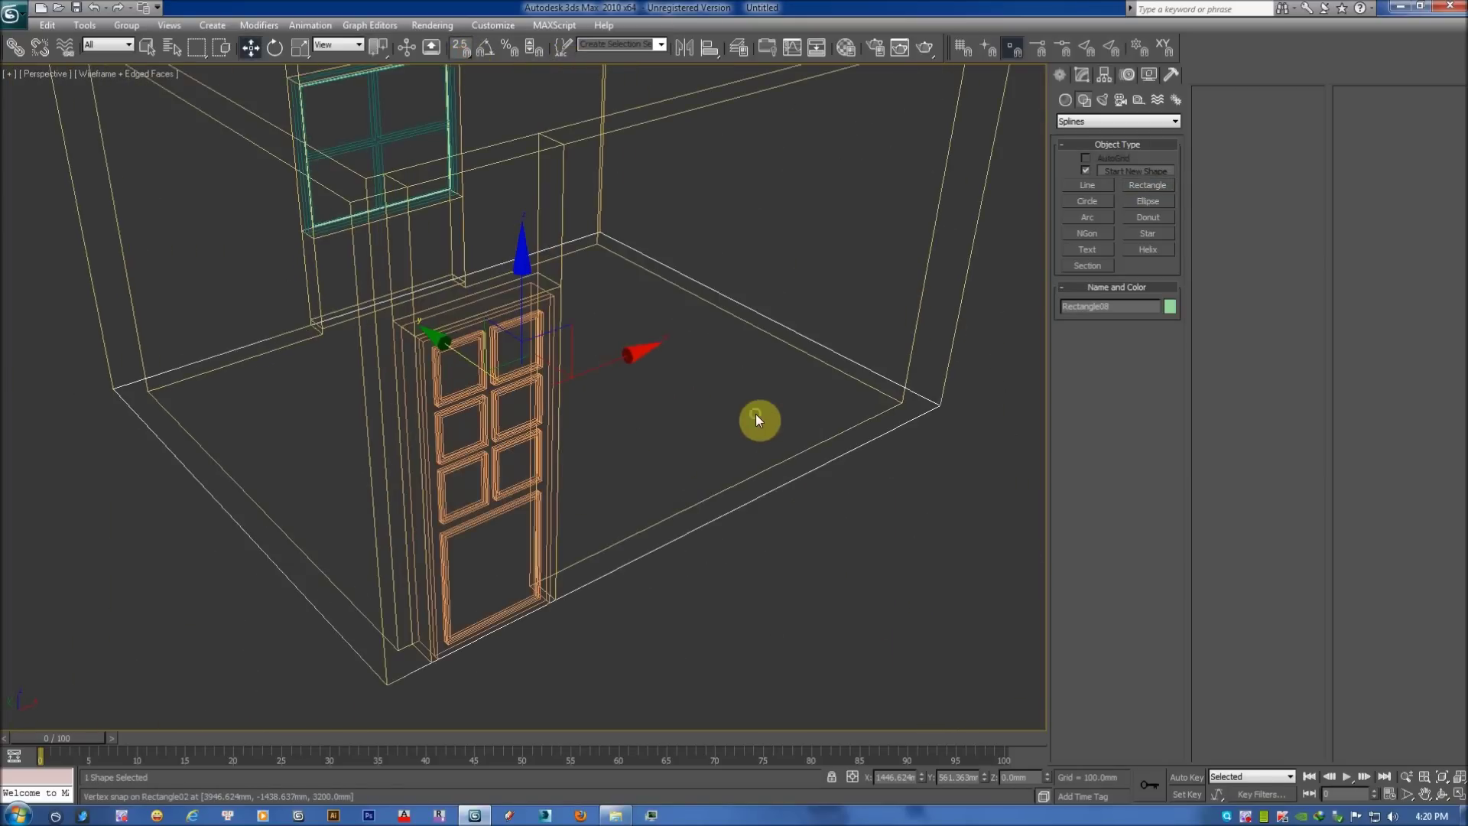
click(1081, 76)
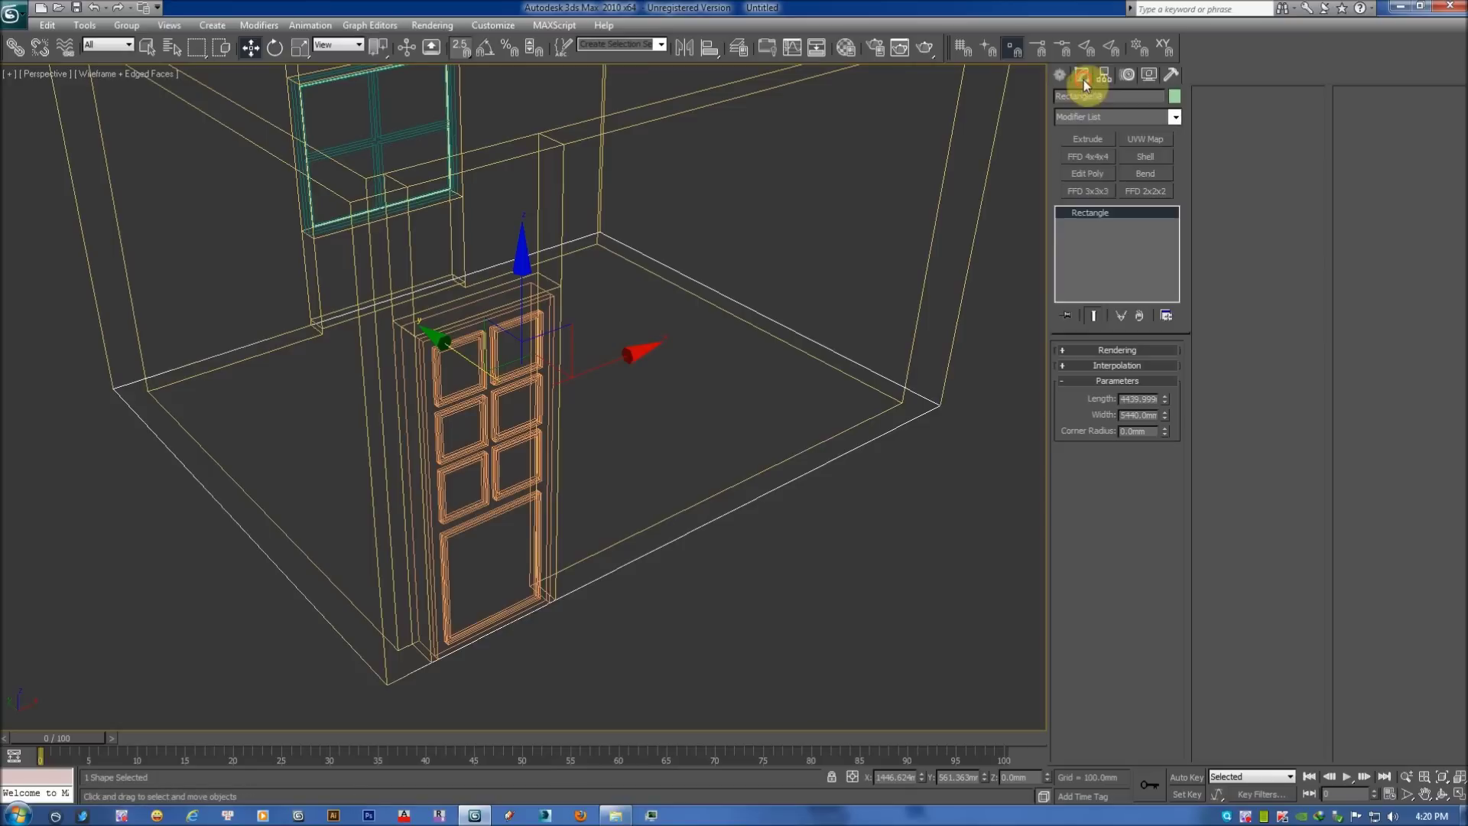
click(1087, 139)
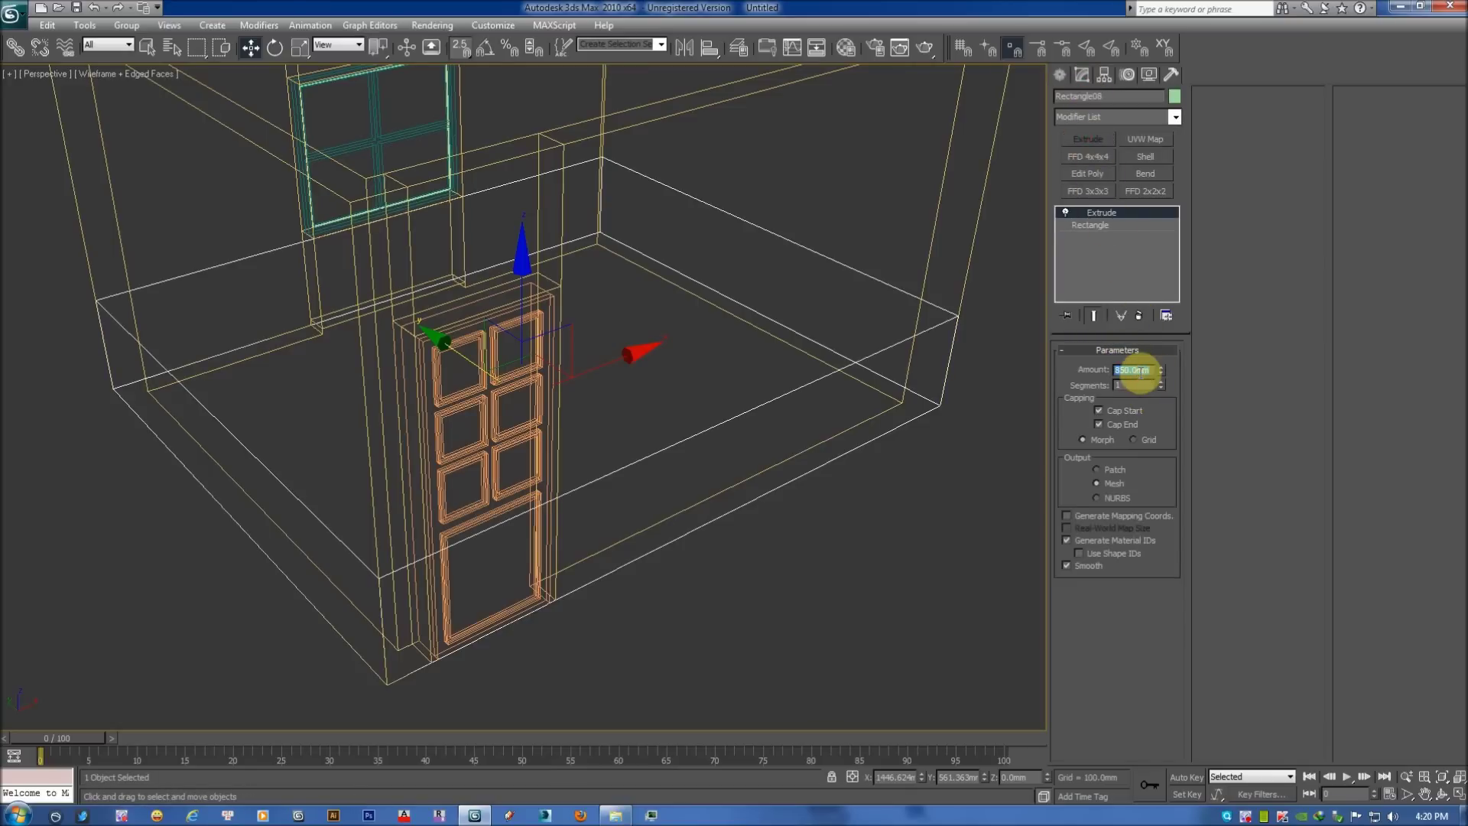
text(0)
key(Return)
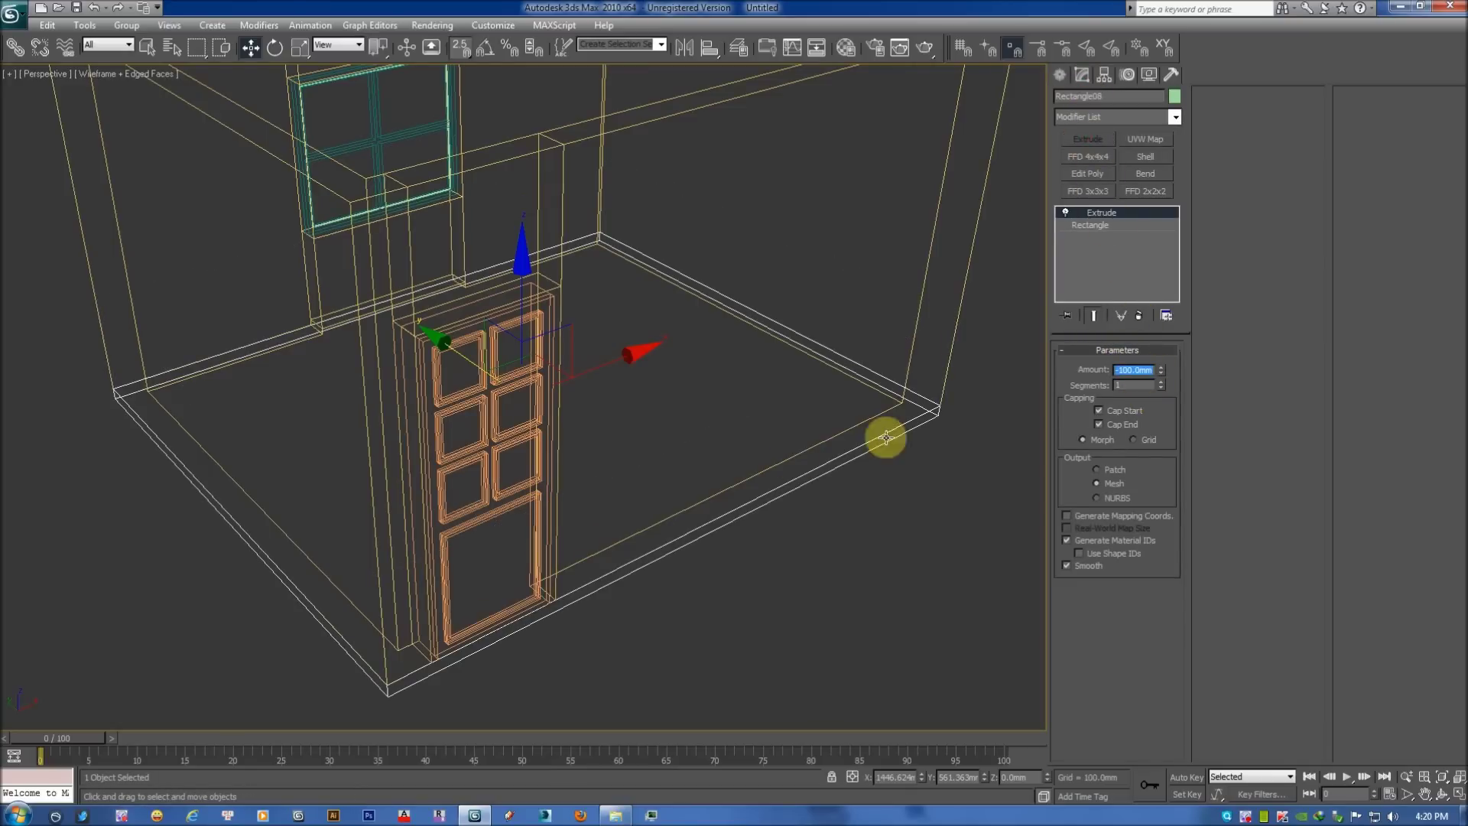
Inspect the shaded floor slab and drag a copy up toward ceiling height.
alt+middle_drag(886, 437, 774, 491)
key(F3)
key(F3)
scroll(709, 557, down, 3)
alt+middle_drag(672, 535, 659, 463)
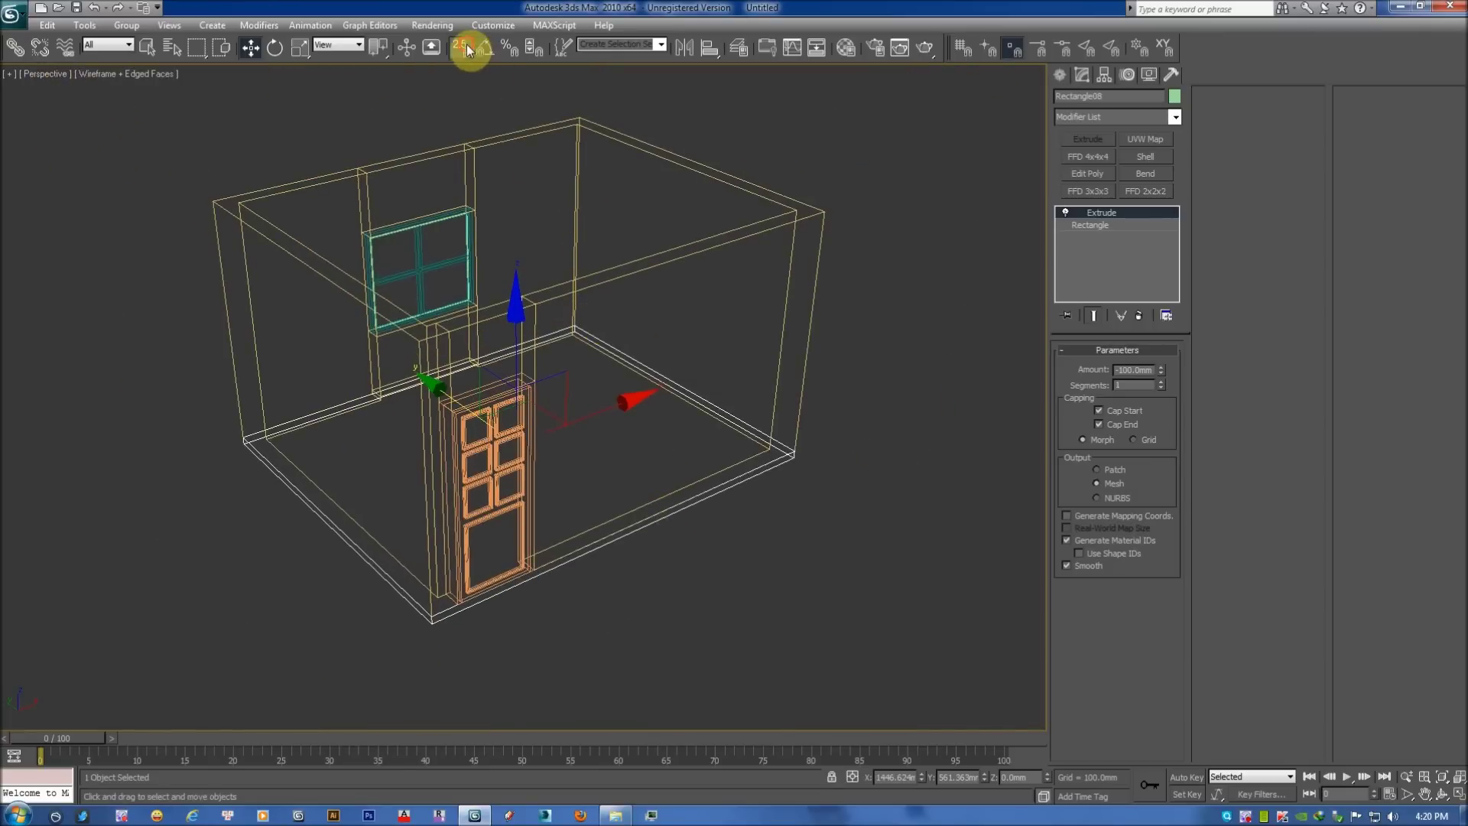
middle_drag(569, 299, 574, 384)
shift+drag(519, 430, 560, 176)
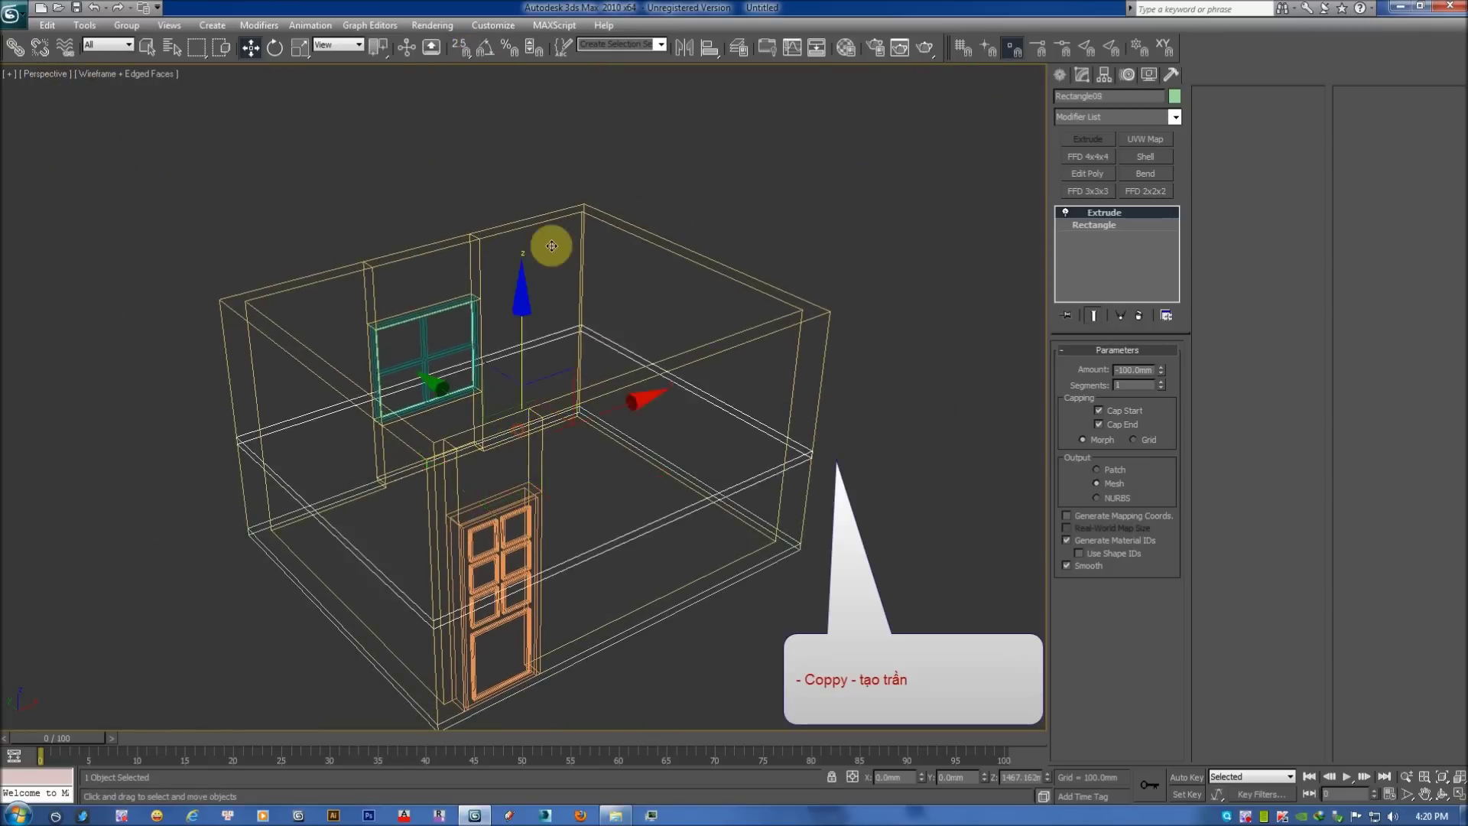
Align the copied slab's bottom to the walls' top so it caps the room.
key(Return)
key(alt+a)
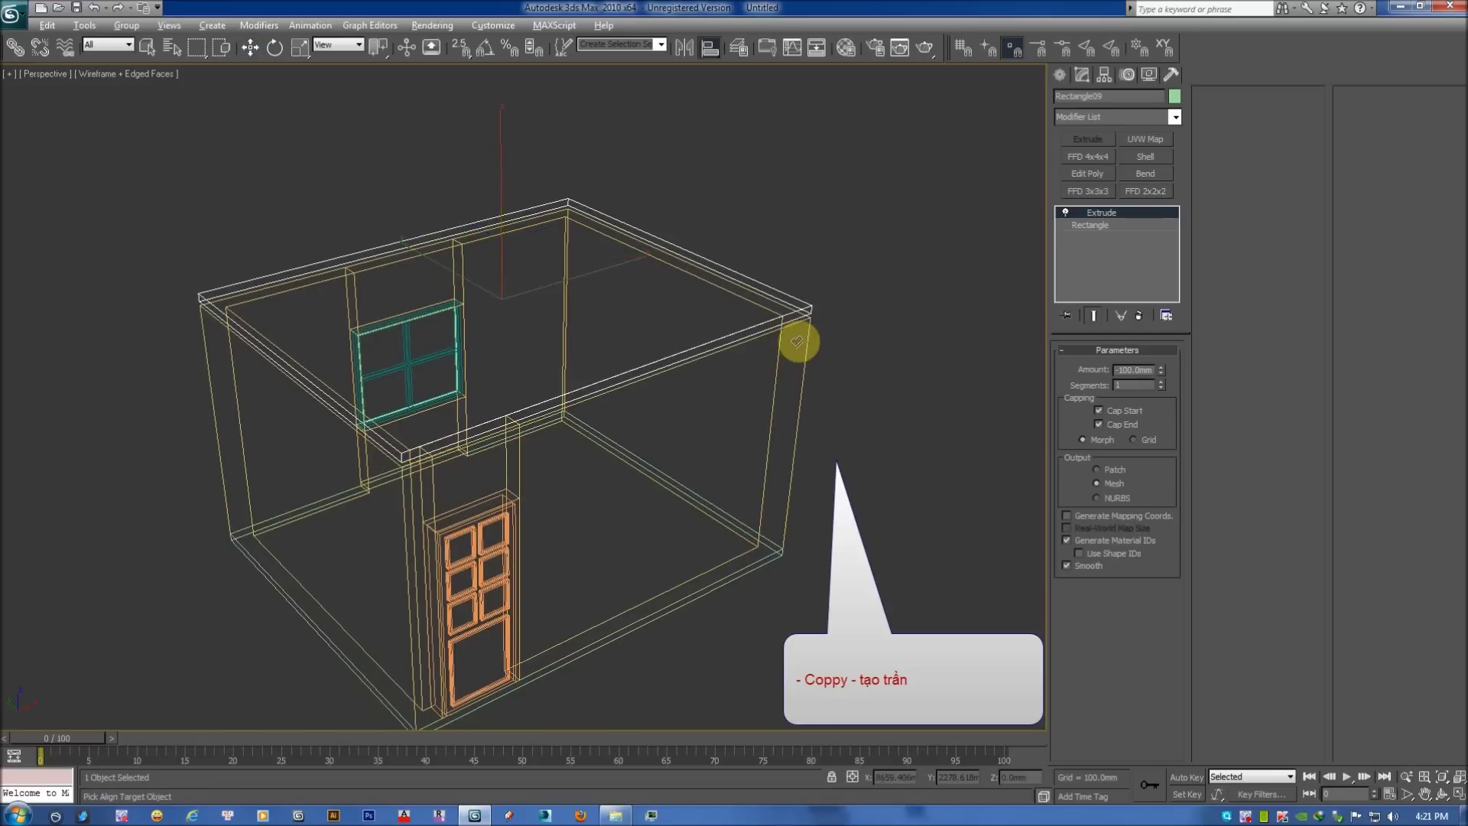
click(805, 339)
click(691, 344)
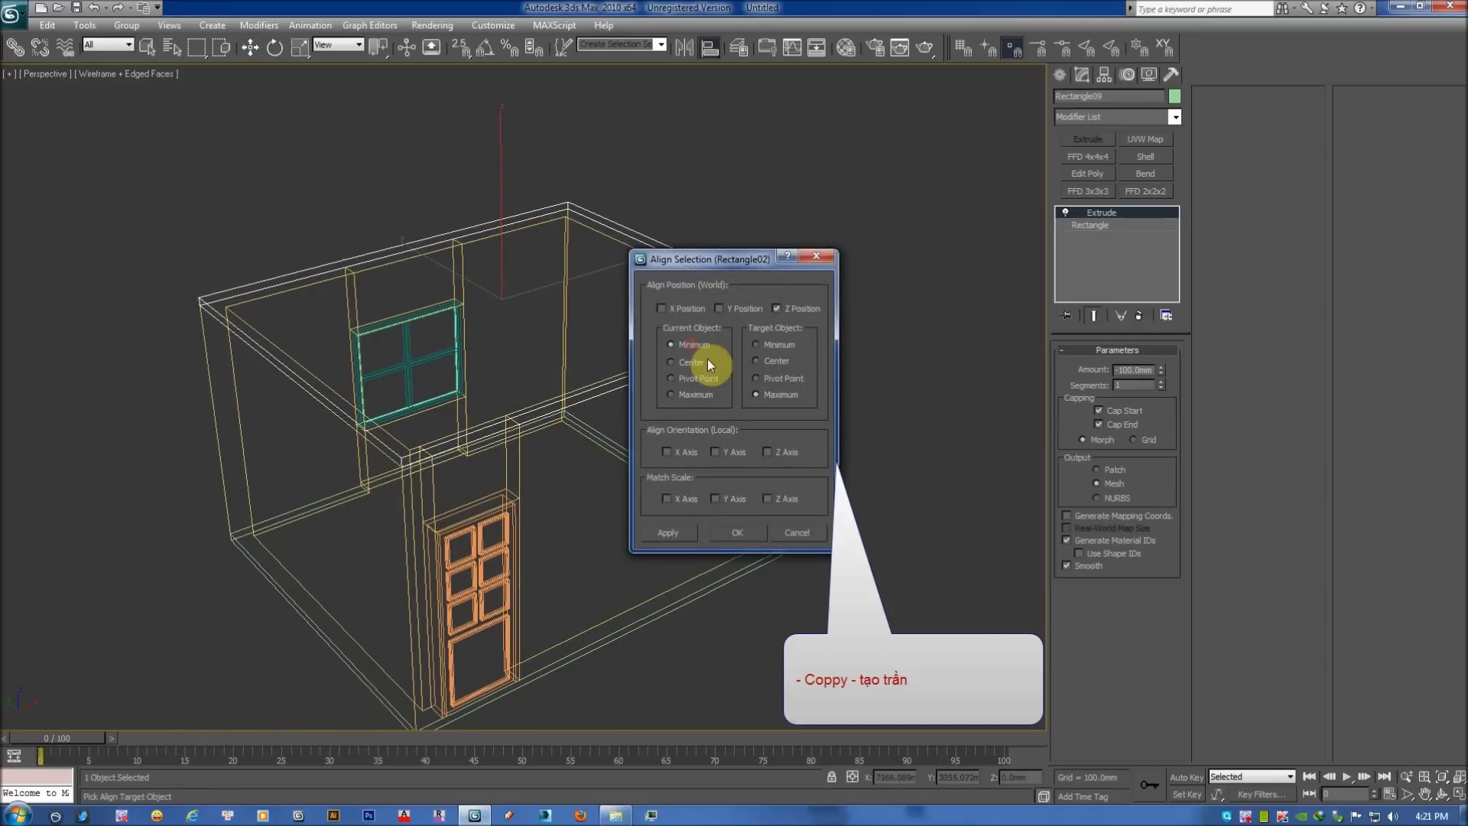
click(748, 531)
click(826, 390)
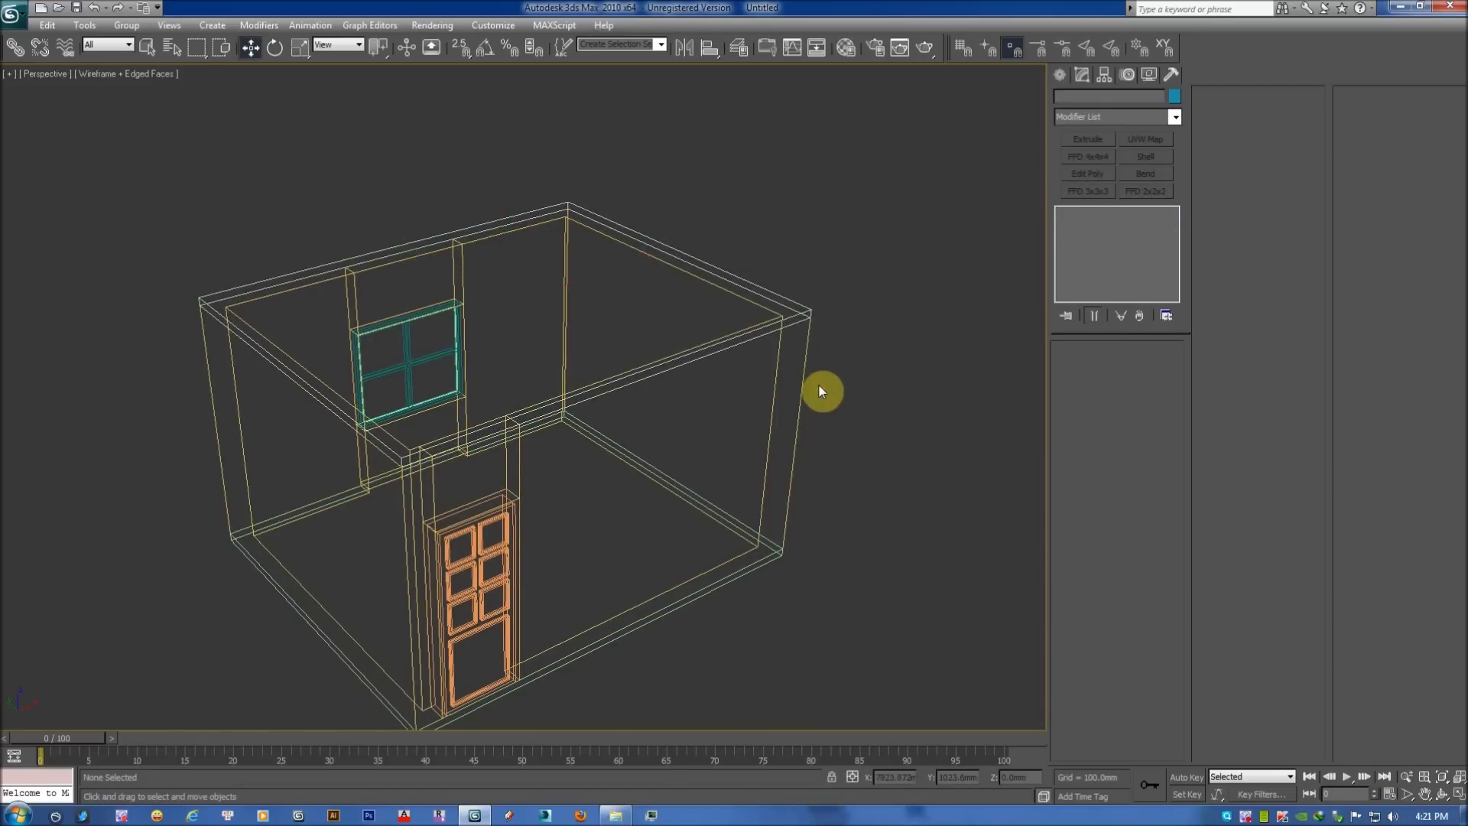
Inspect the capped room in shaded view, then select fdsa.png in the buoi 3 folder.
key(F3)
mouse_move(779, 342)
alt+middle_down()
mouse_move(579, 357)
mouse_move(770, 357)
mouse_move(616, 383)
mouse_move(423, 370)
mouse_move(330, 343)
mouse_move(543, 360)
mouse_move(786, 347)
alt+middle_up()
click(754, 342)
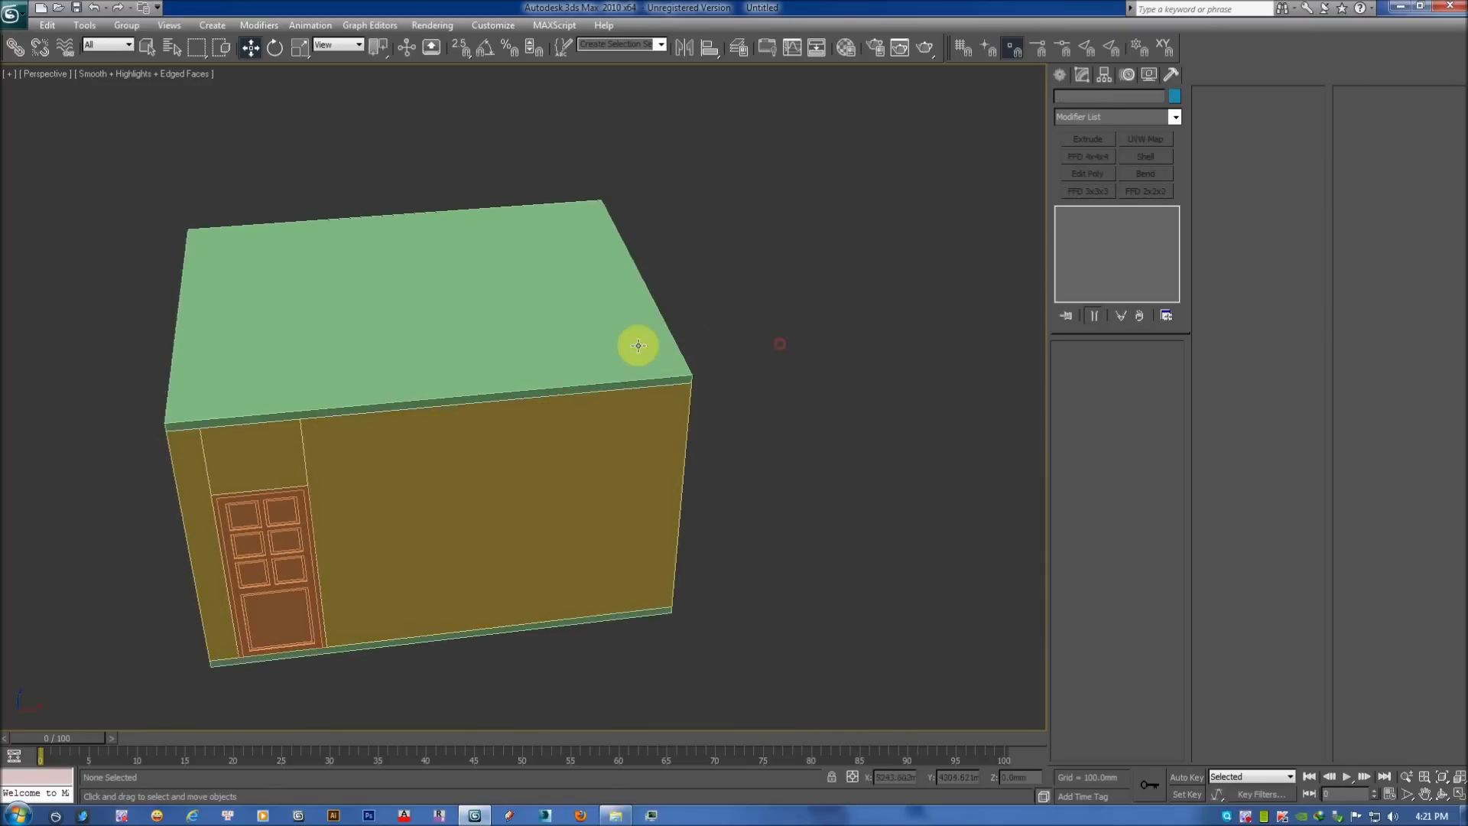
click(653, 364)
mouse_move(654, 363)
alt+middle_down()
mouse_move(701, 383)
mouse_move(707, 347)
mouse_move(612, 321)
alt+middle_up()
ctrl+click(706, 386)
scroll(611, 313, up, 5)
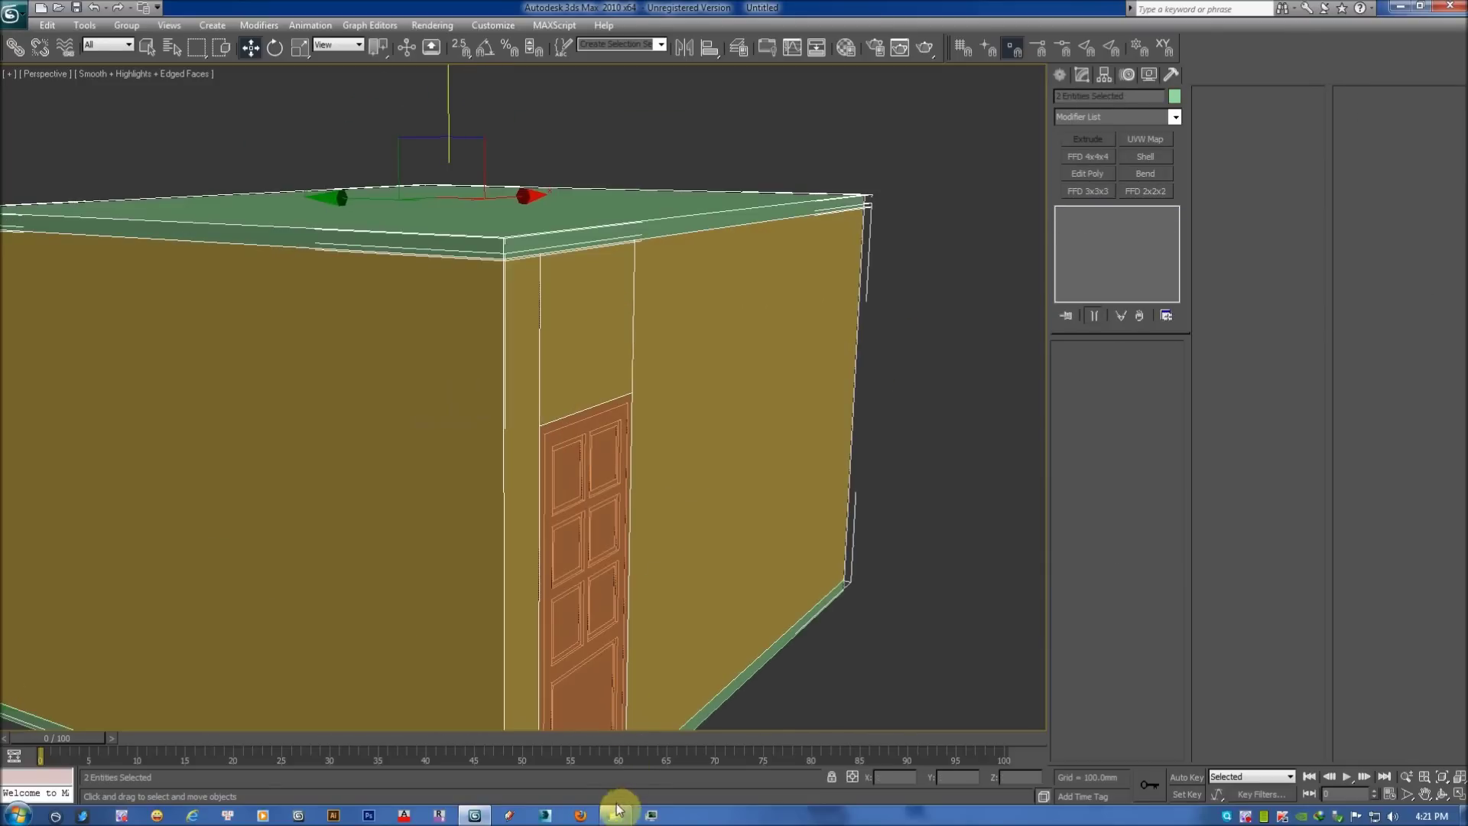
click(616, 814)
click(852, 241)
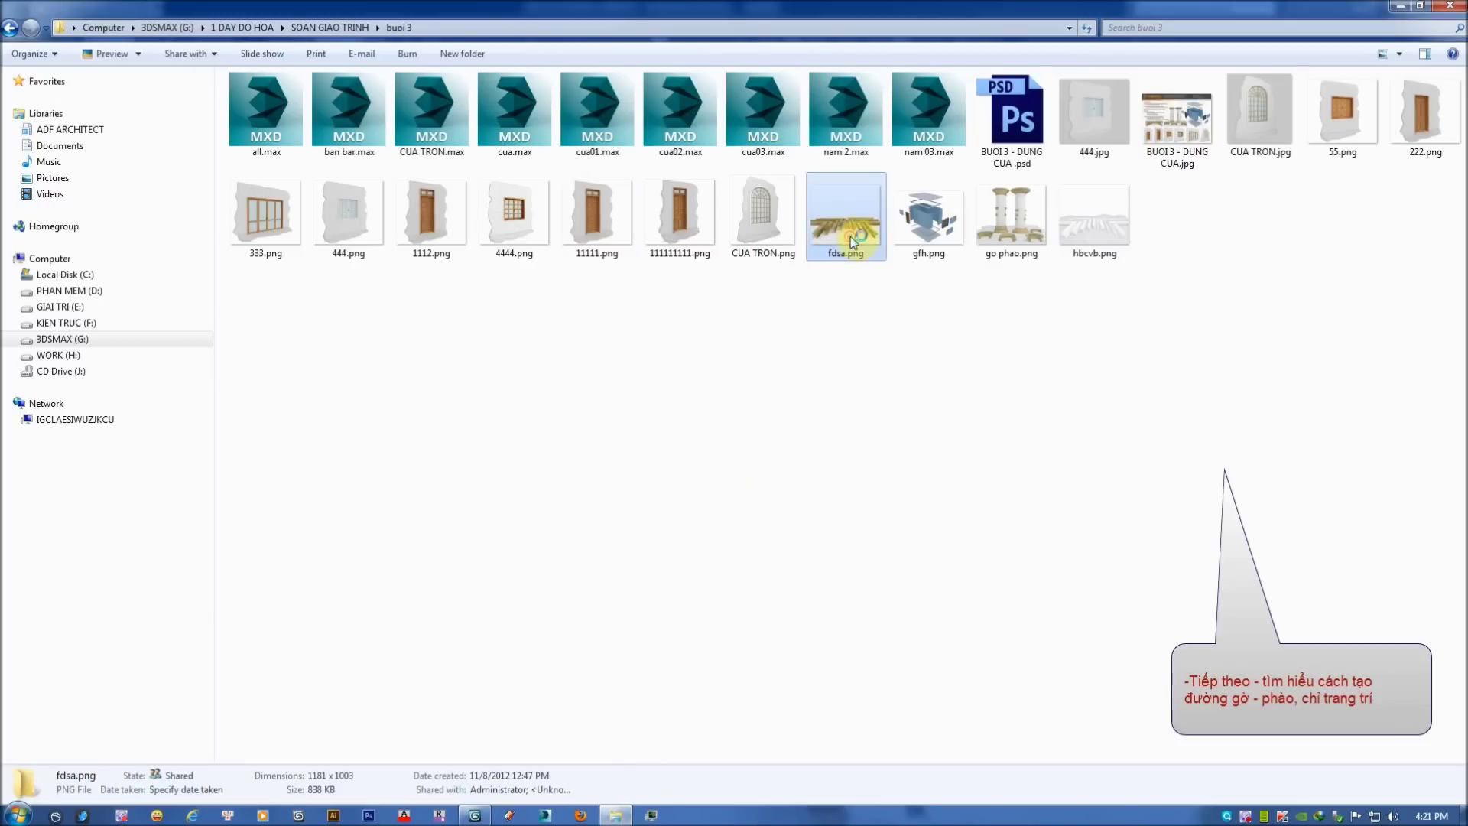
Preview fdsa.png's wooden moulding profiles in the image viewer, then return to 3ds Max.
double_click(852, 240)
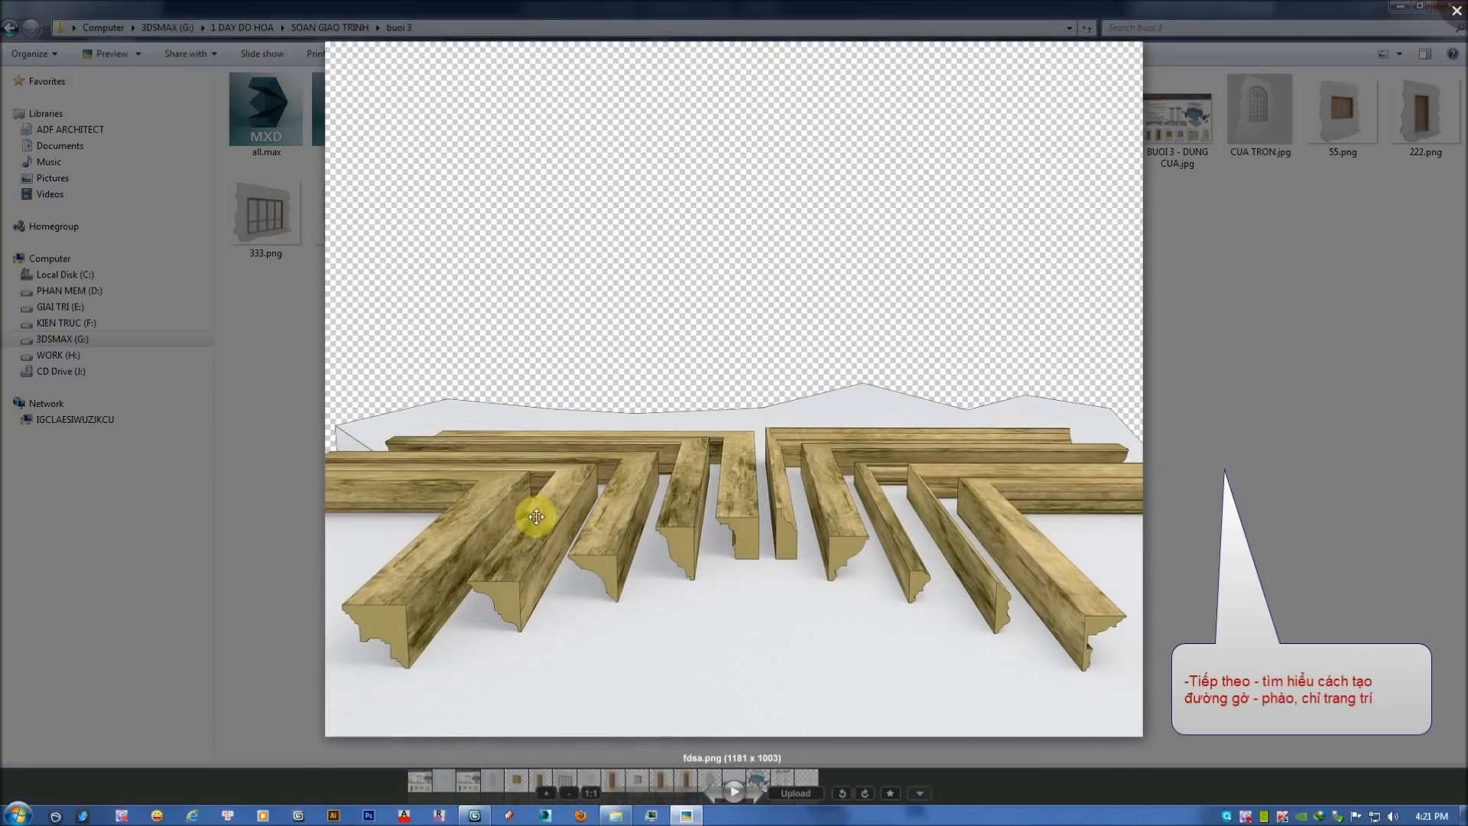
key(alt+Tab)
key(alt+Tab)
key(alt+Tab)
key(alt+Tab)
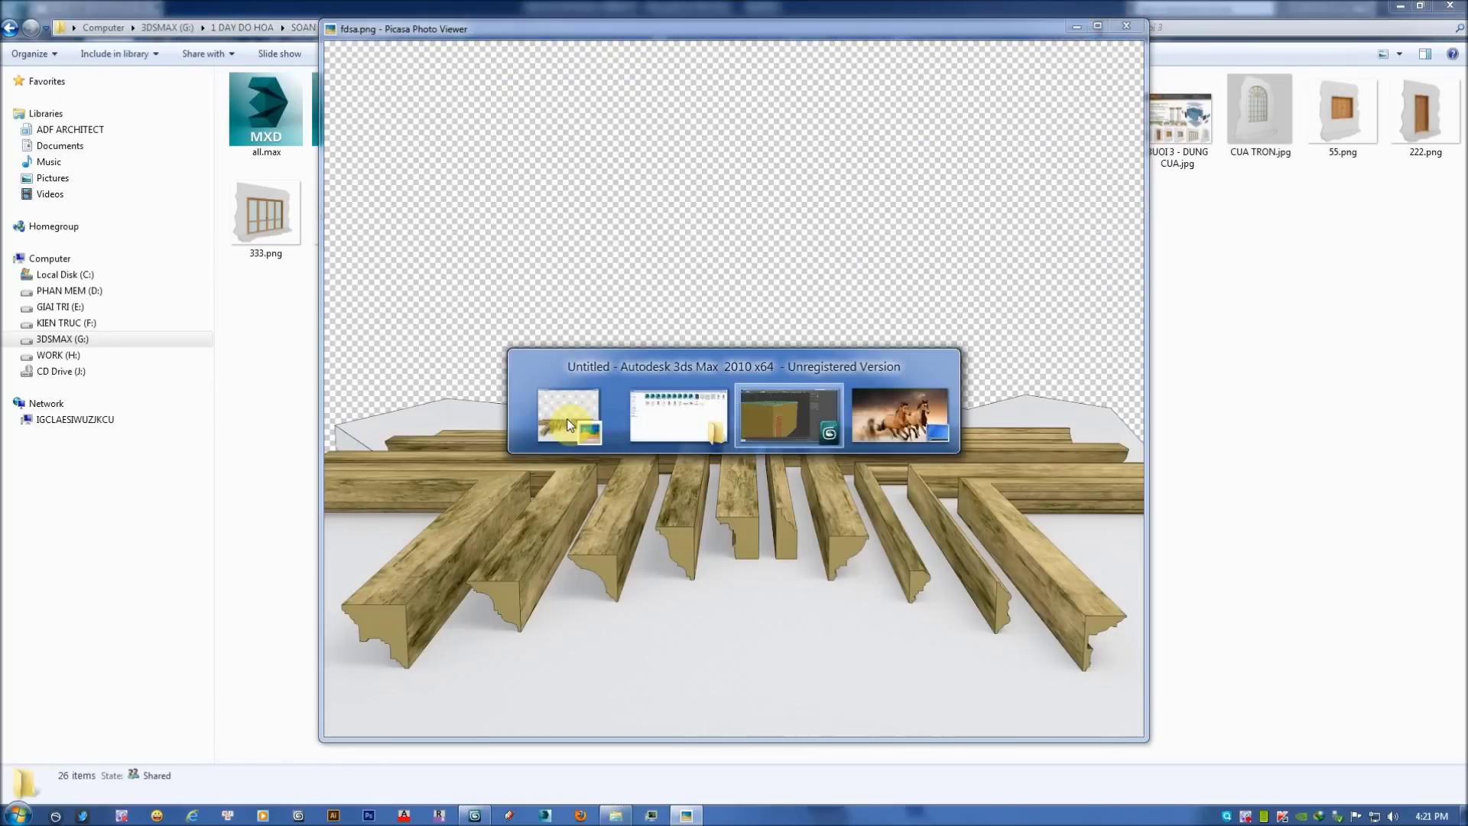
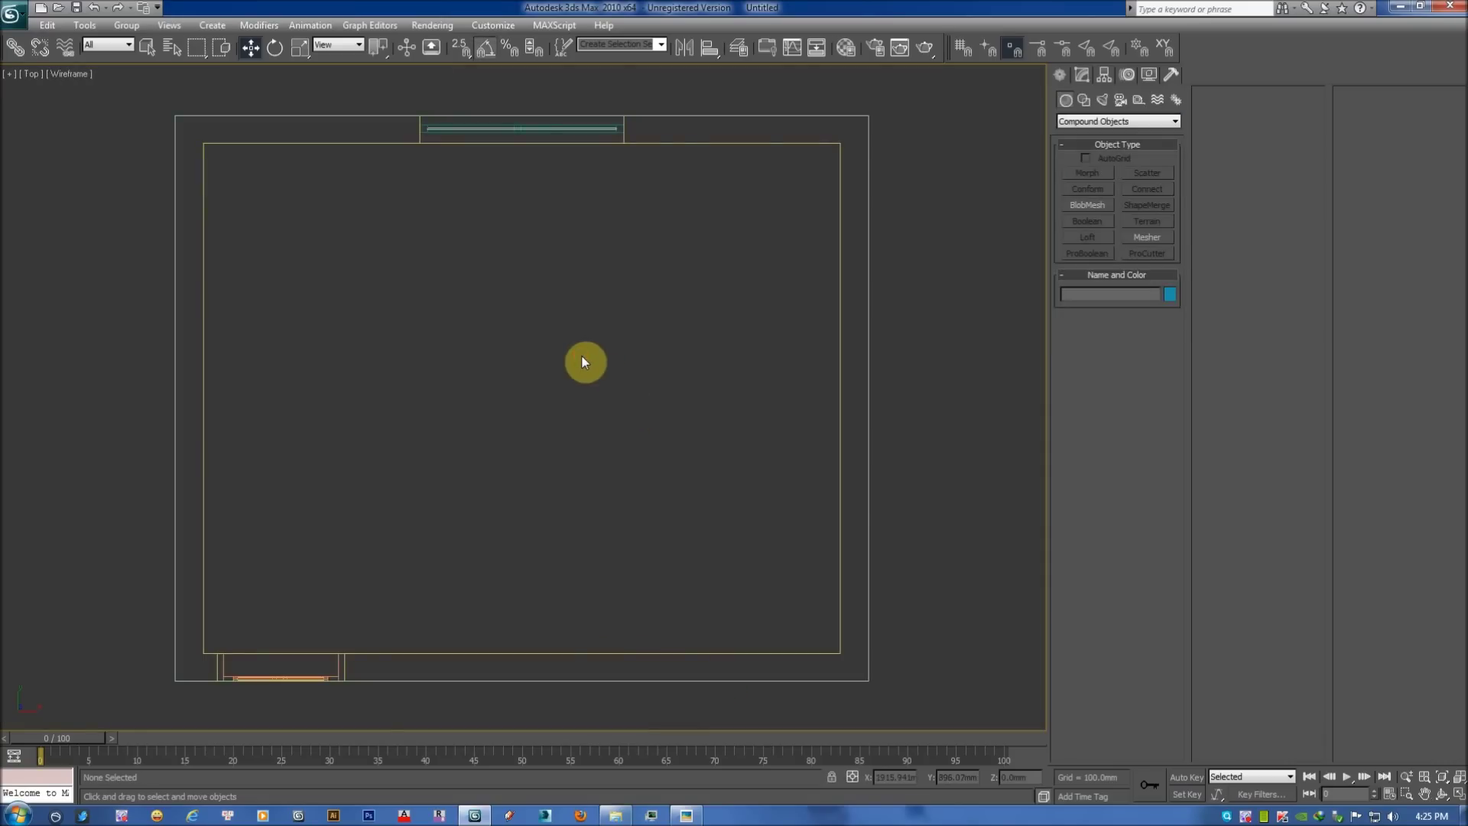
Trace a rectangle spline along the inner room wall corners in Top view.
click(1092, 102)
click(1149, 185)
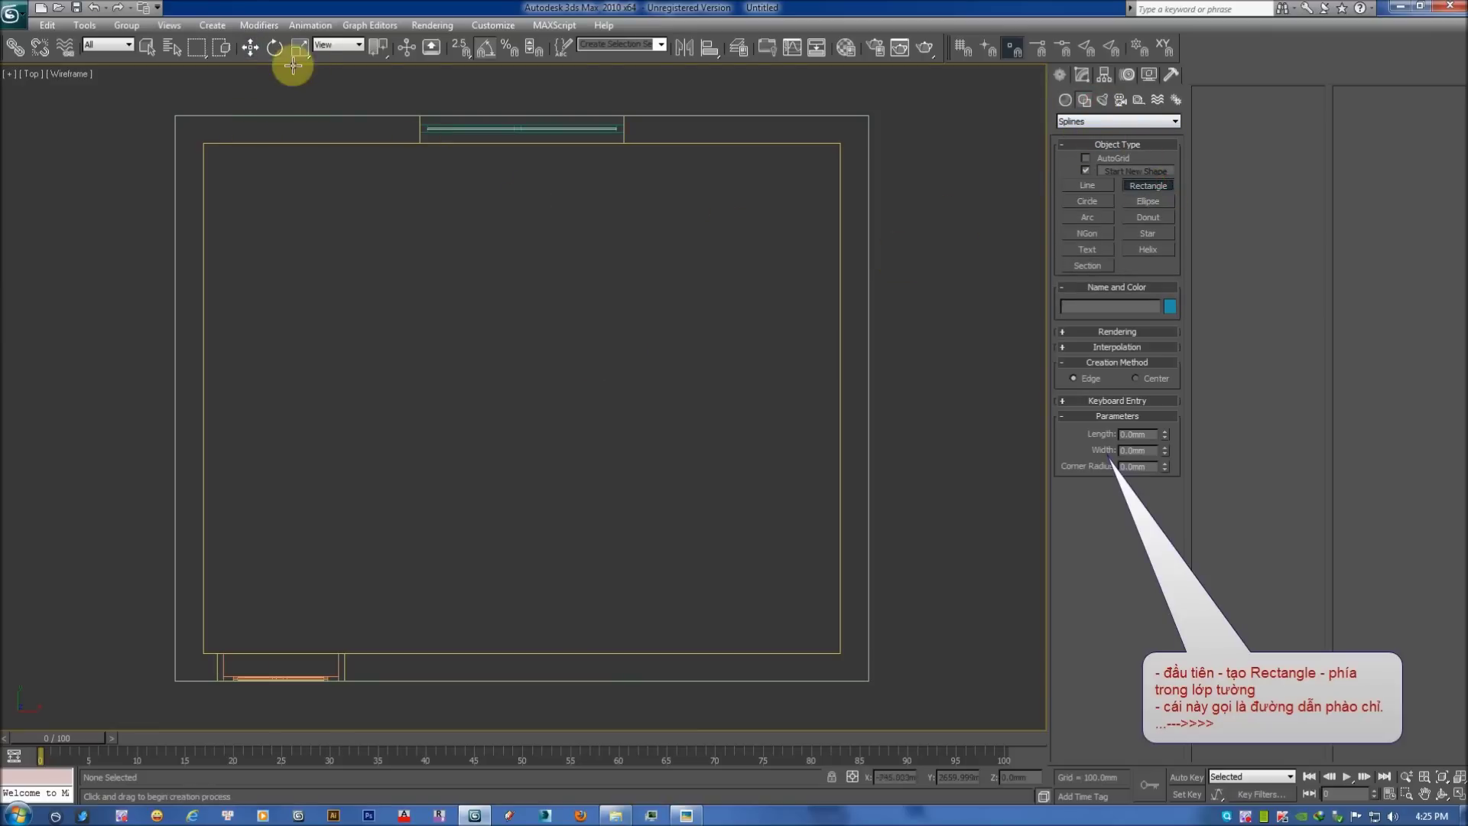
drag(203, 143, 841, 659)
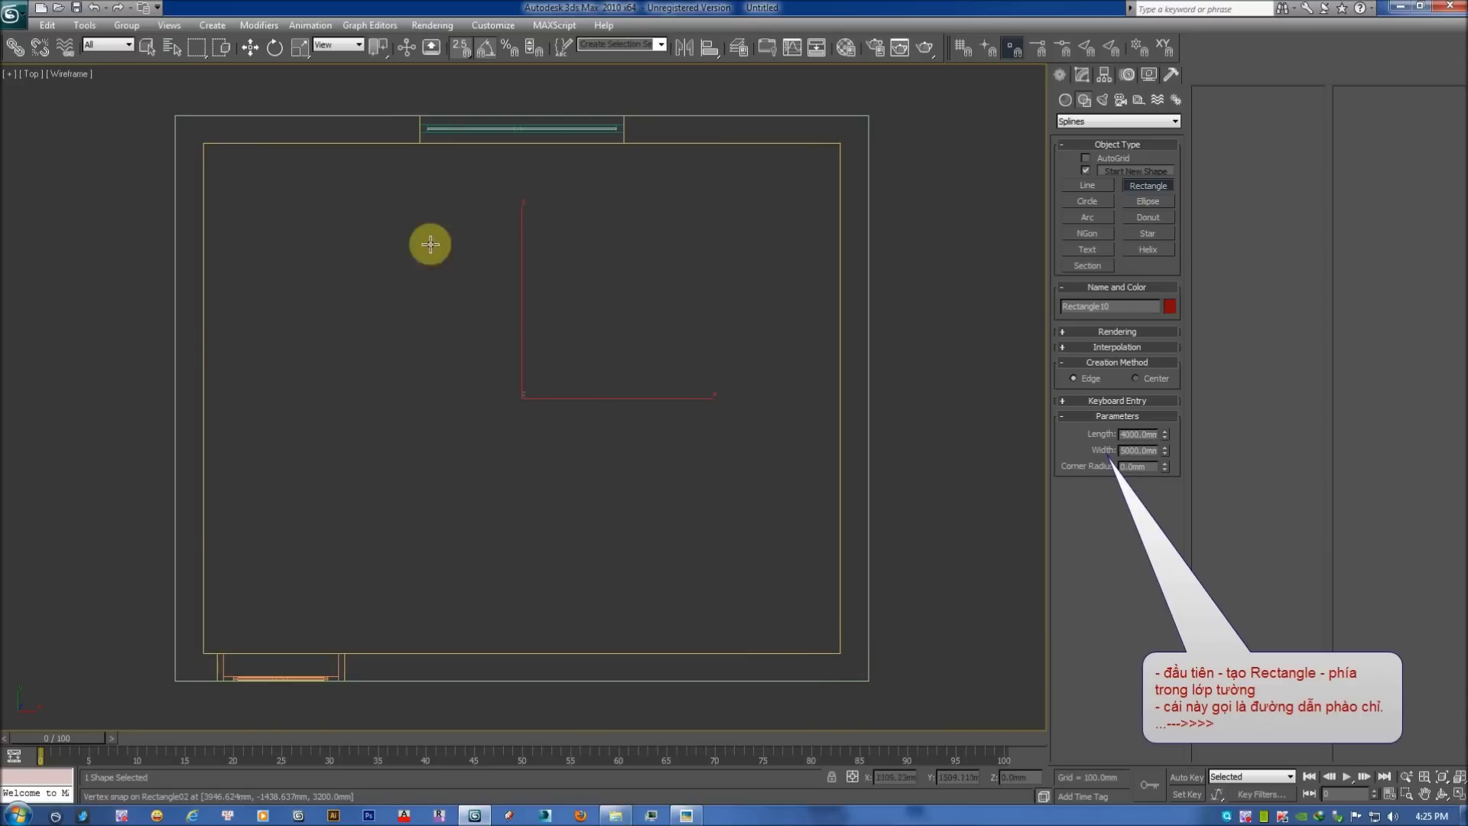
Move the new Rectangle10 path to the right of the room.
key(w)
middle_drag(393, 397, 375, 403)
scroll(375, 402, down, 3)
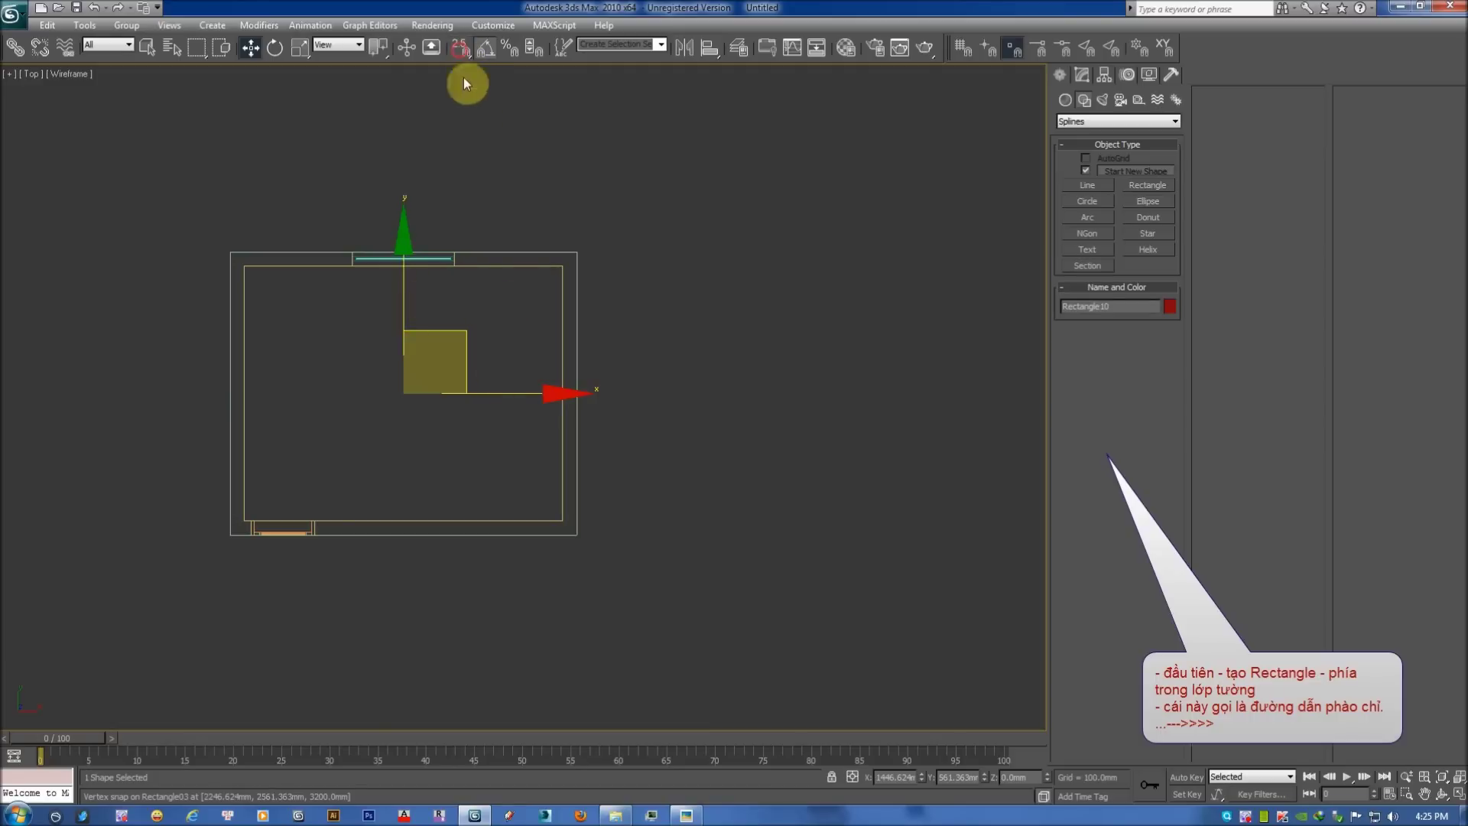
drag(508, 392, 914, 393)
mouse_move(881, 423)
middle_down()
mouse_move(742, 397)
mouse_move(765, 344)
middle_up()
scroll(742, 398, up, 2)
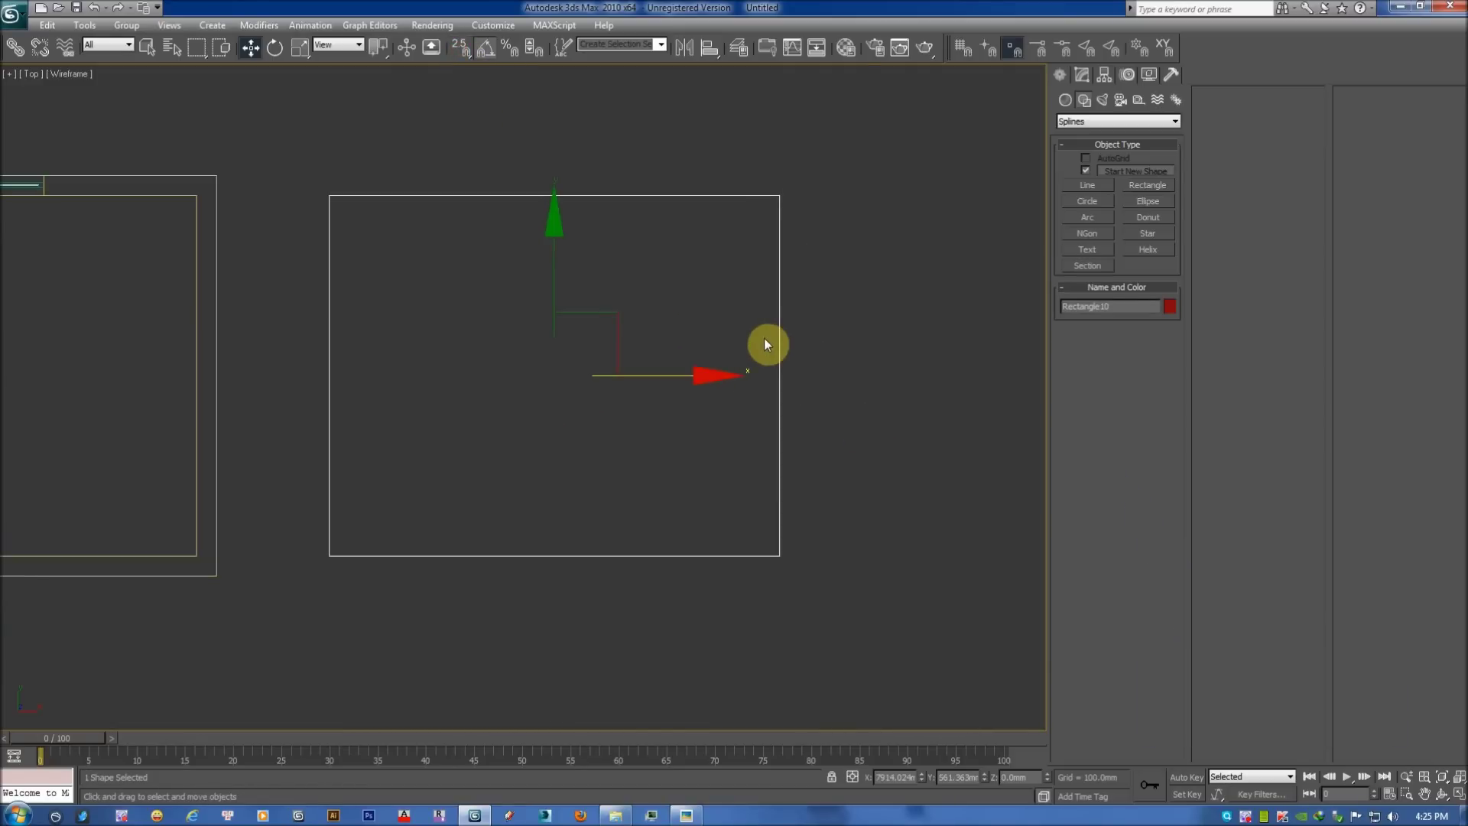
middle_drag(767, 344, 699, 365)
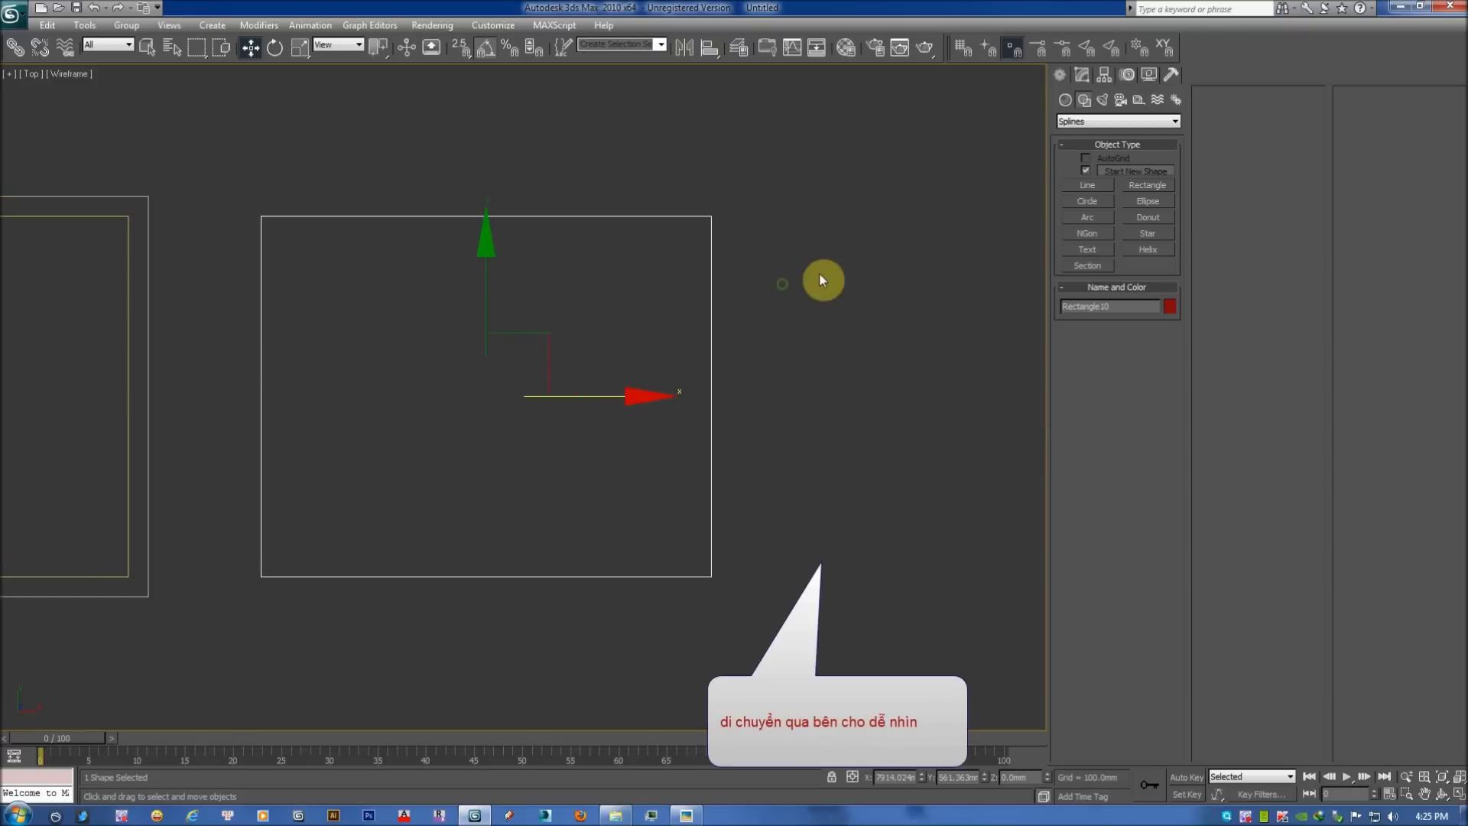
Switch to Front view with the path rectangle reselected and zoomed in.
key(f)
click(677, 269)
click(428, 343)
middle_drag(742, 305, 708, 327)
scroll(718, 367, up, 2)
scroll(725, 379, up, 2)
scroll(713, 373, up, 2)
scroll(978, 274, up, 1)
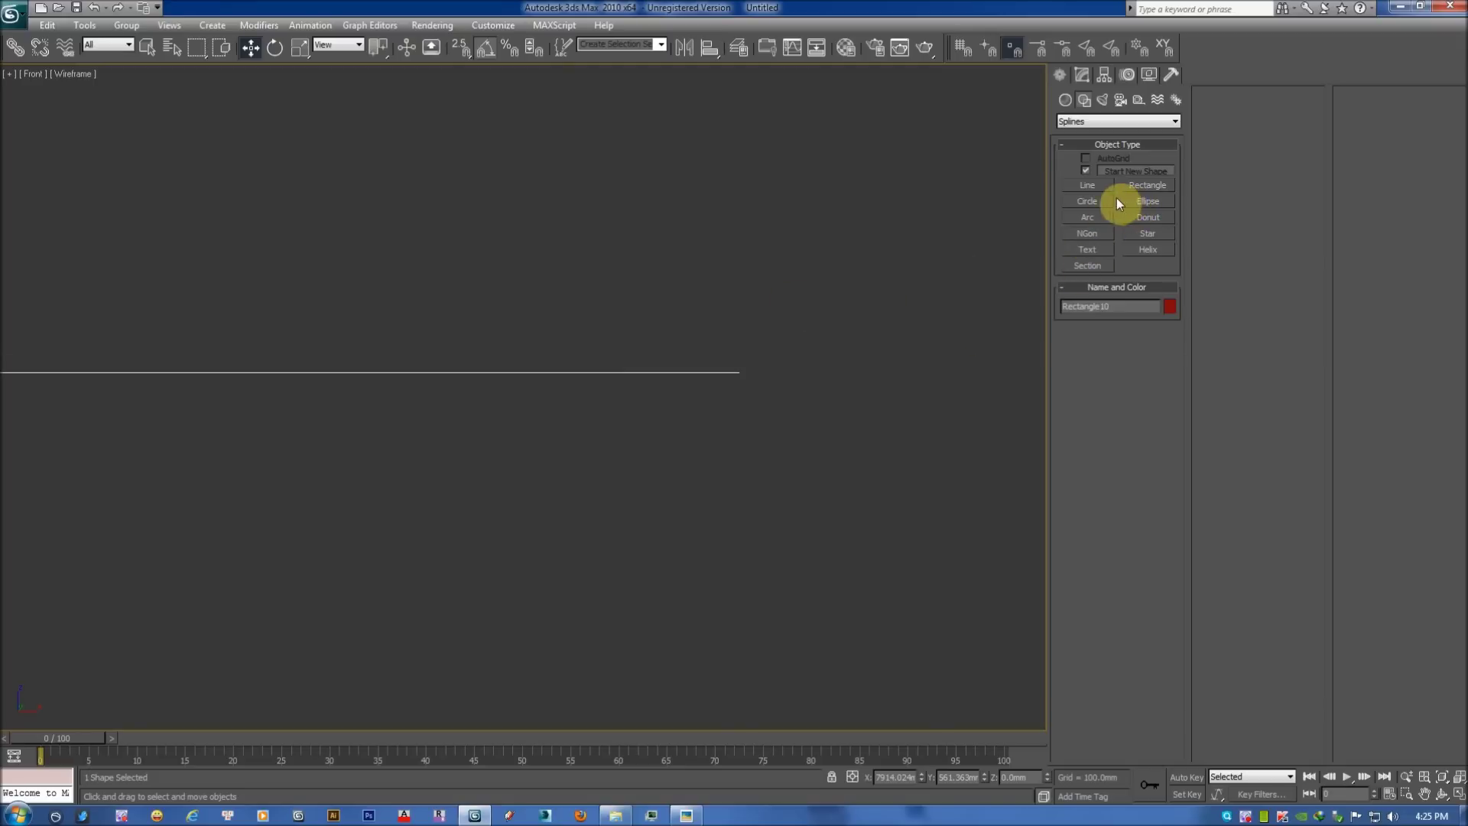
Draw a small rectangle in Front view and size it 80 × 80 mm.
drag(672, 364, 737, 427)
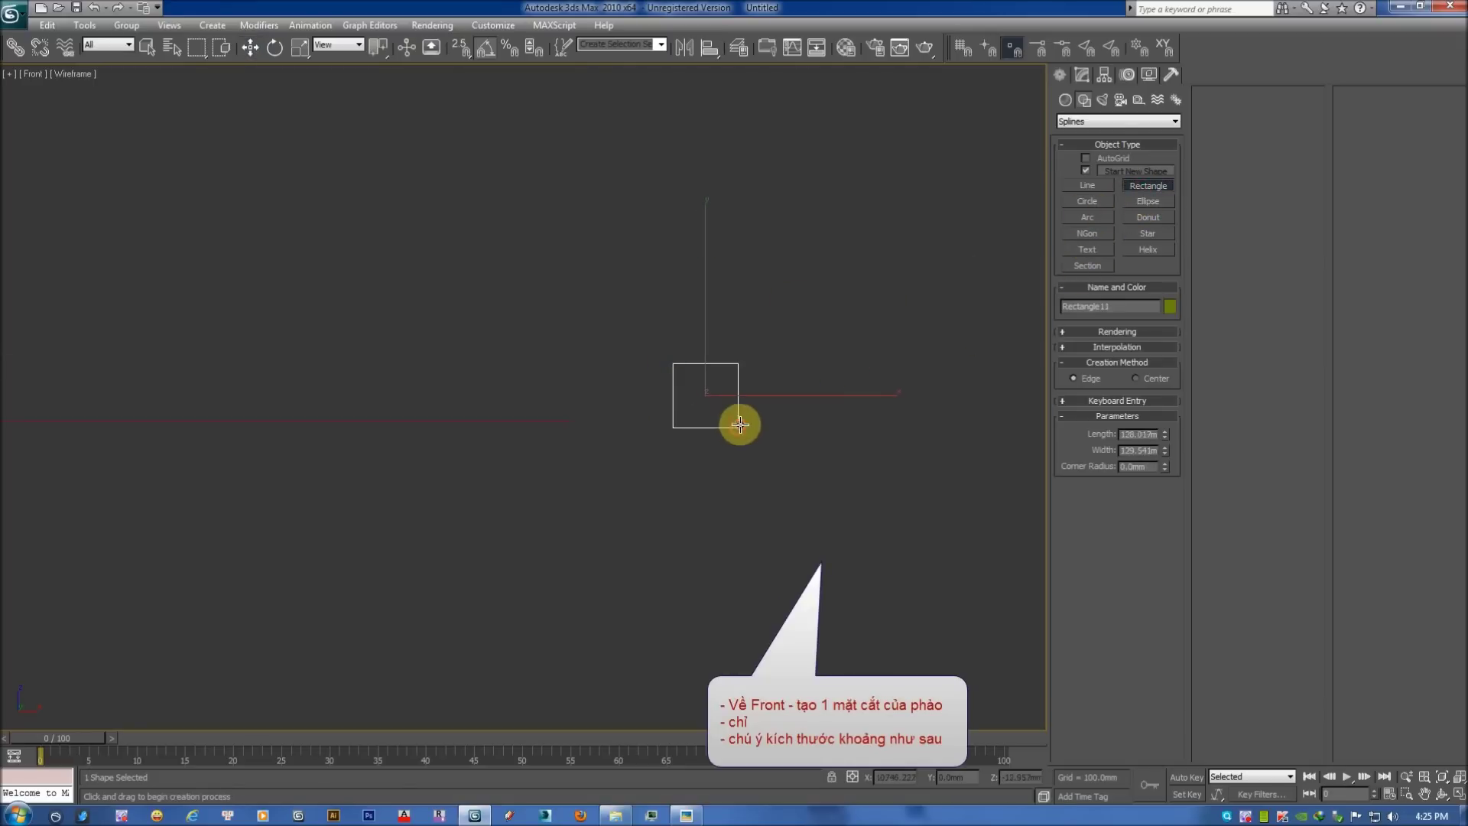
right_click(781, 419)
scroll(781, 419, up, 1)
scroll(698, 429, up, 1)
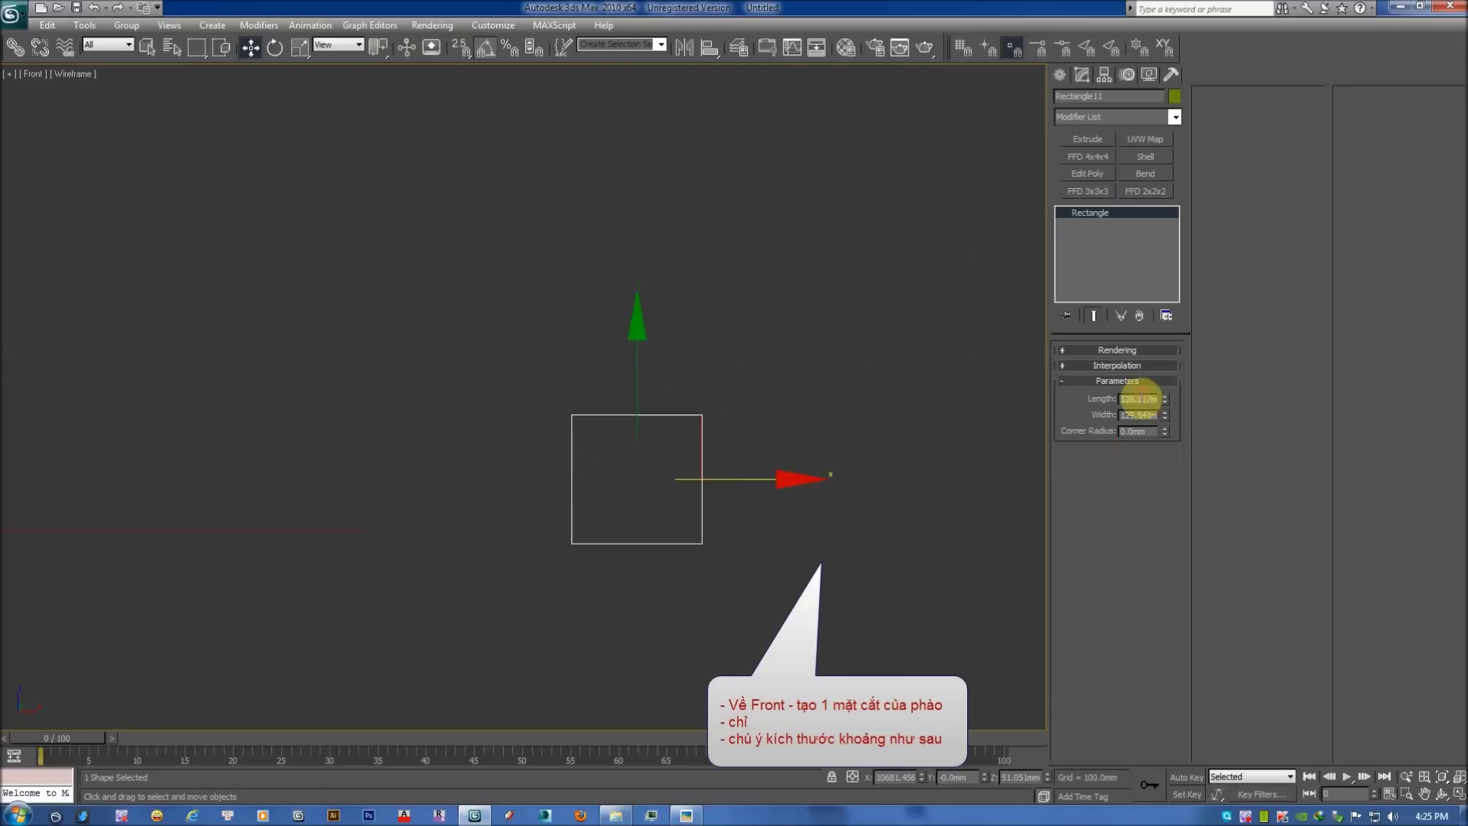
key(Tab)
text(80)
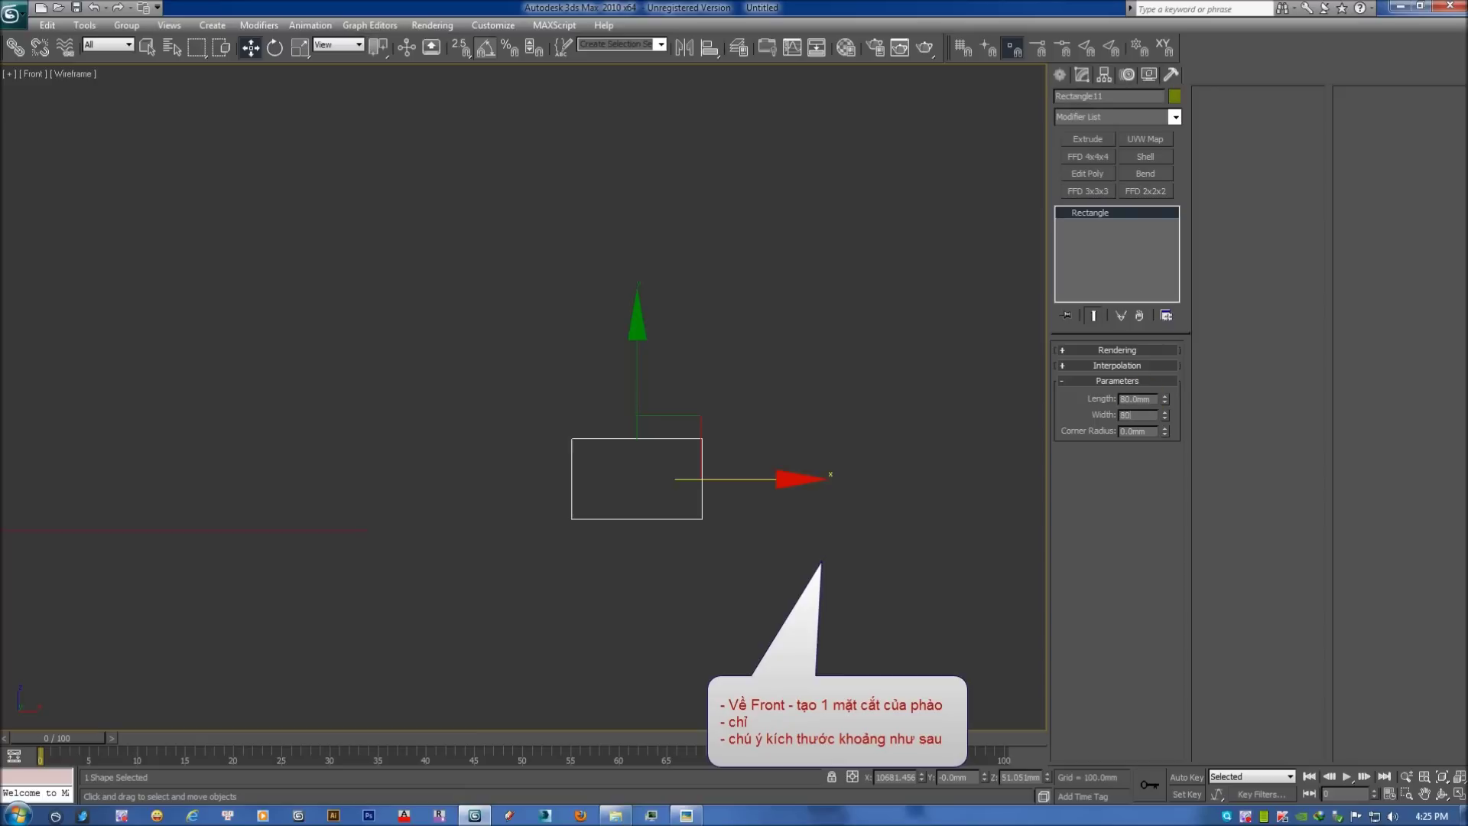
middle_drag(633, 399, 676, 364)
Recolour the room path rectangle yellow-green, then reselect the 80 mm square.
drag(227, 567, 625, 498)
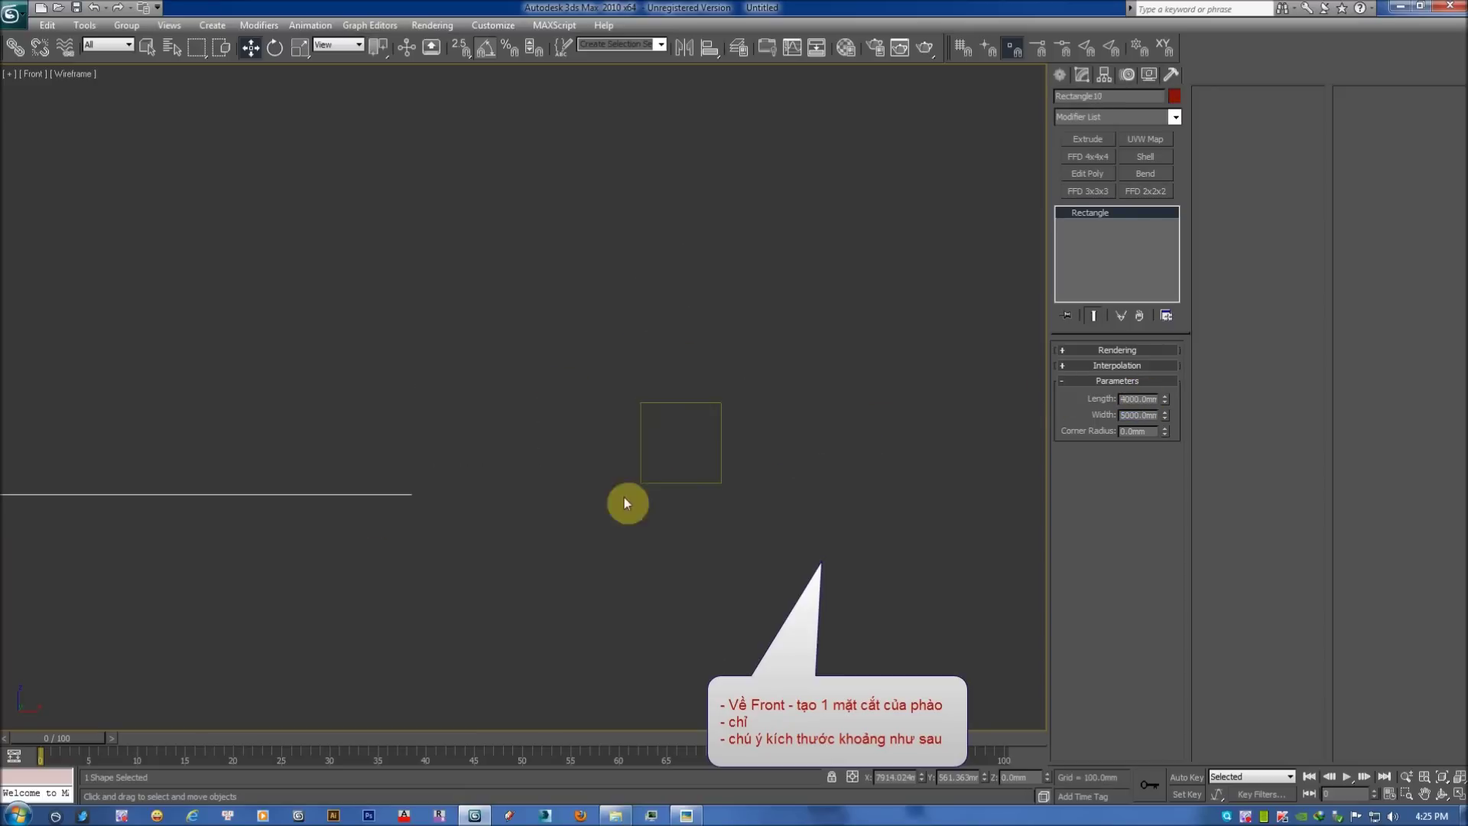
click(1173, 96)
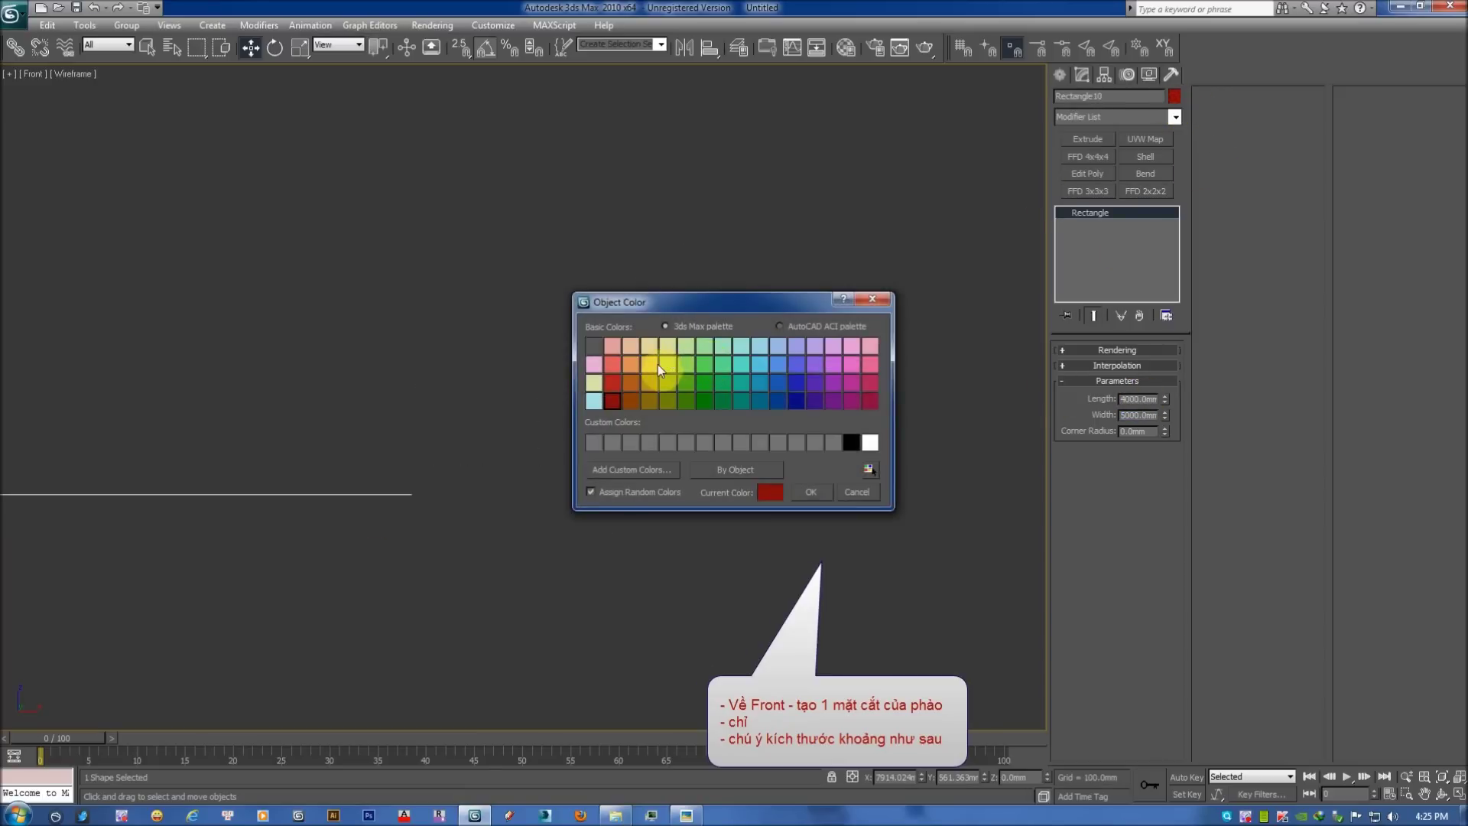
click(685, 362)
click(809, 492)
drag(822, 505, 609, 305)
scroll(841, 387, up, 3)
scroll(761, 324, up, 3)
Clone the 80 mm square several times by Shift-moving it, accepting Clone Options.
shift+drag(627, 228, 822, 315)
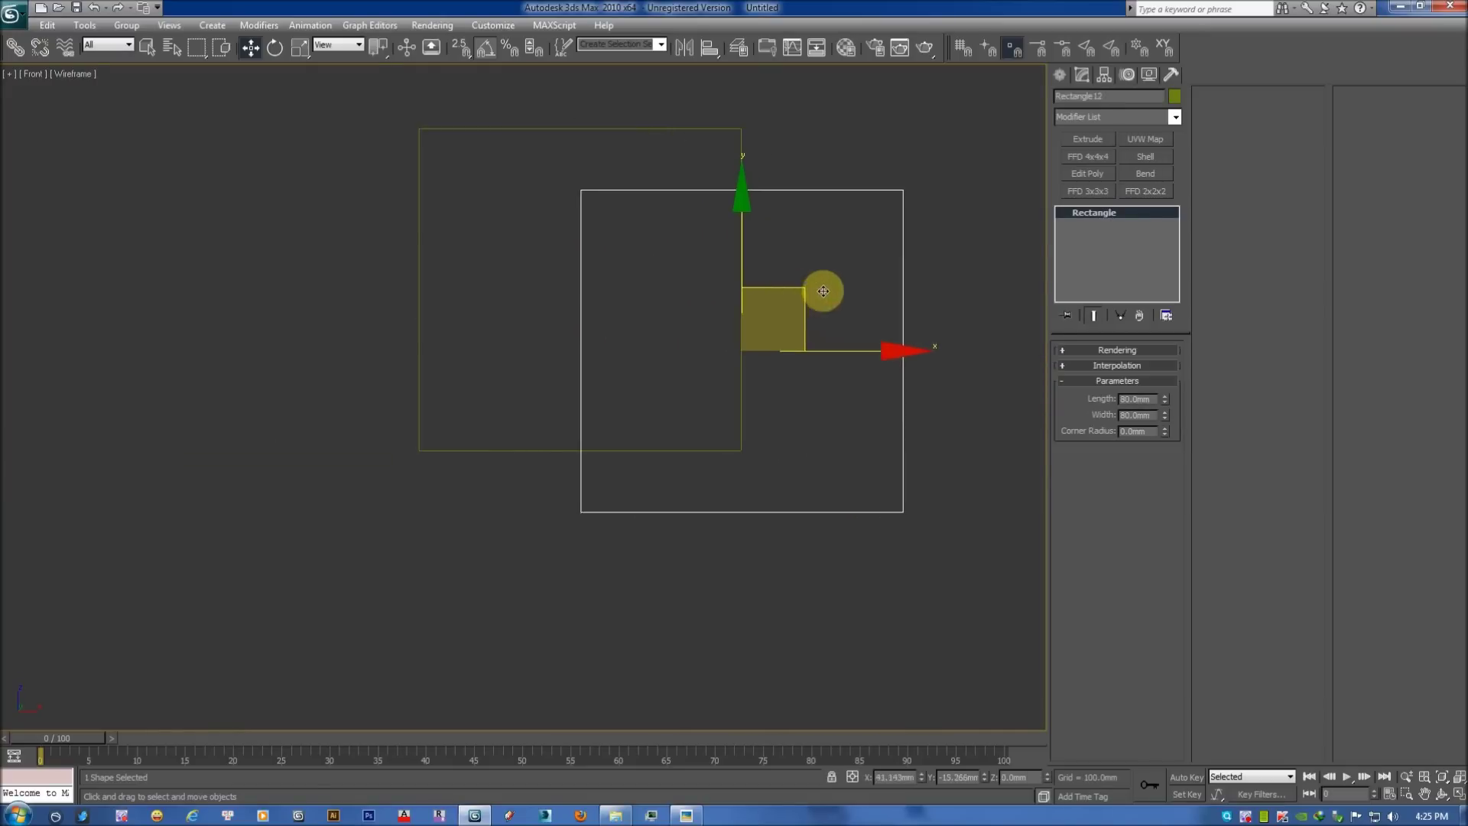
key(Return)
mouse_move(829, 297)
mouse_down()
mouse_move(839, 283)
mouse_move(671, 475)
mouse_up()
key(Return)
key(Return)
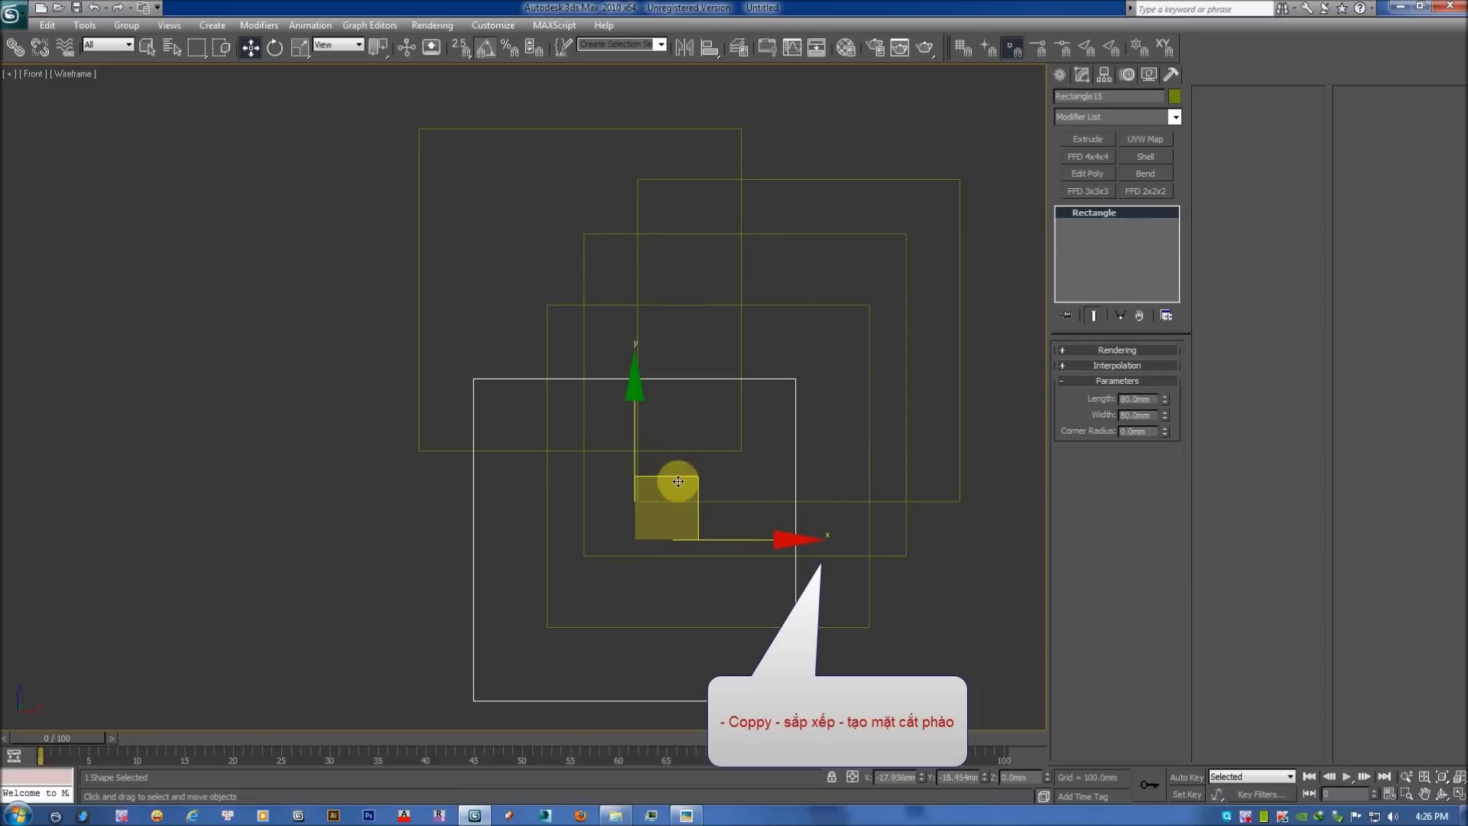
key(Return)
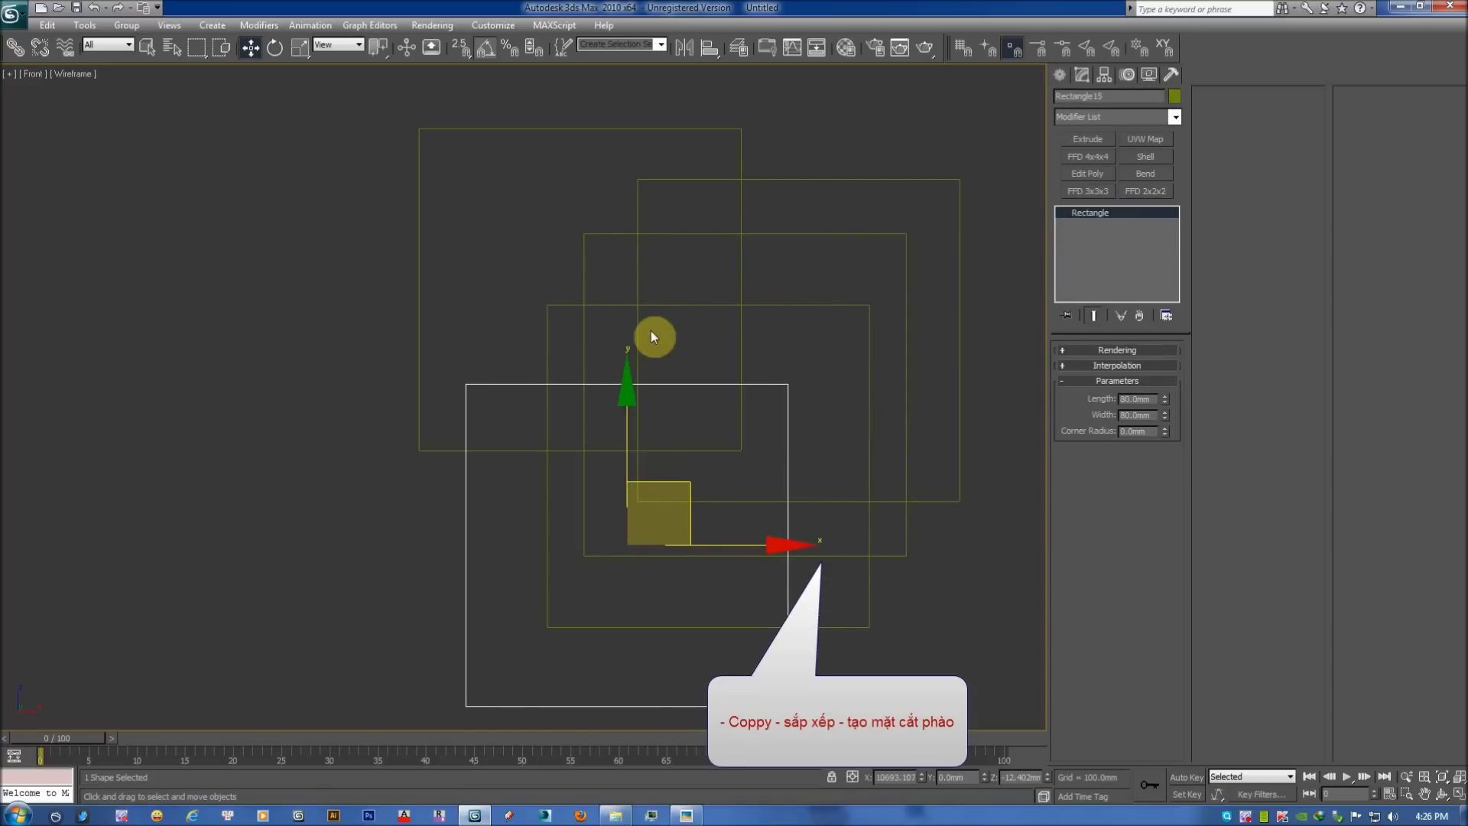
Reposition the square copies into an overlapping staggered stack.
drag(716, 179, 774, 174)
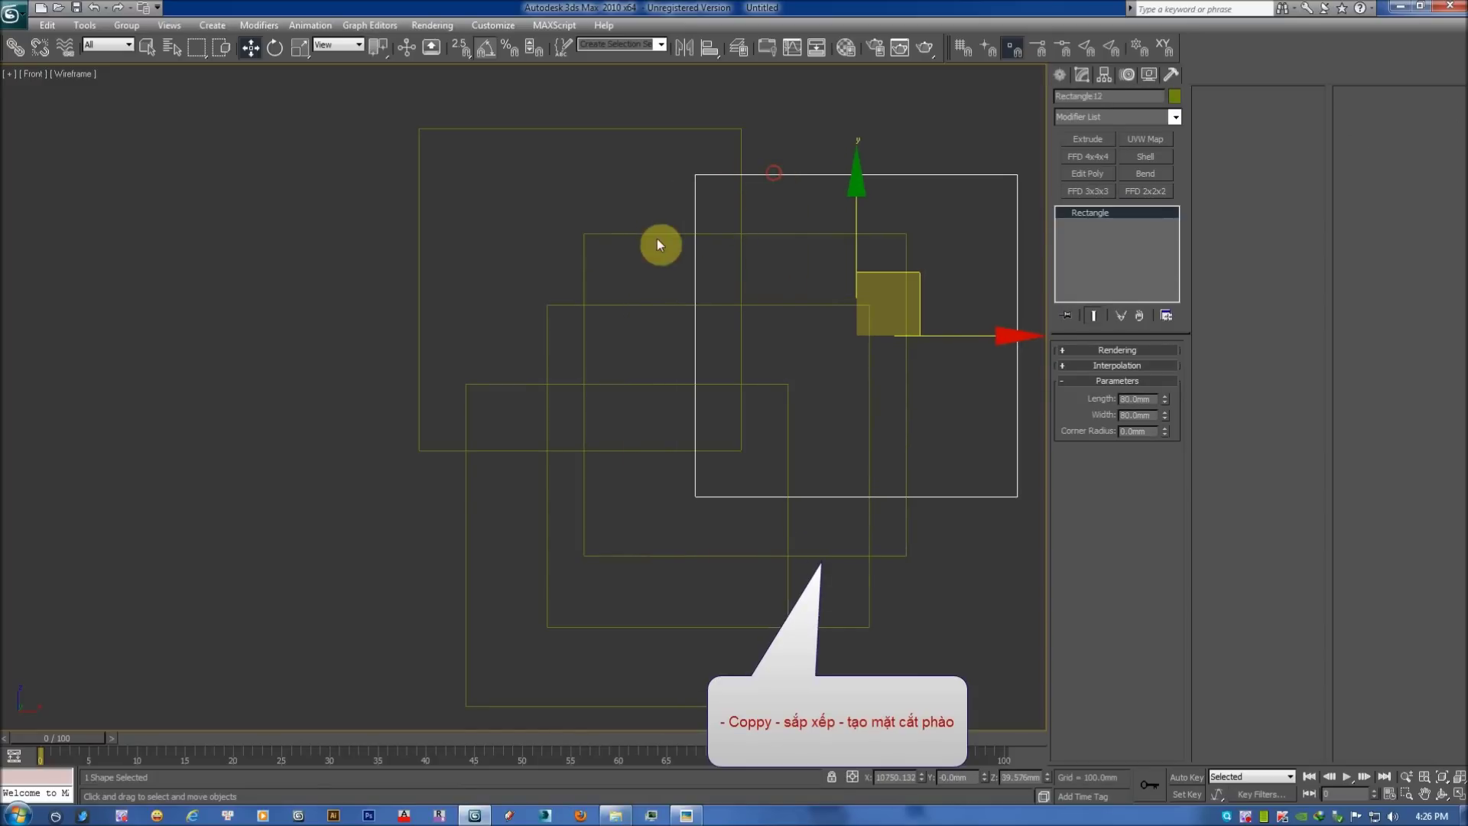
mouse_move(653, 235)
mouse_down()
mouse_move(688, 213)
mouse_move(695, 174)
mouse_up()
mouse_move(576, 304)
mouse_down()
mouse_move(565, 249)
mouse_move(546, 343)
mouse_up()
click(566, 285)
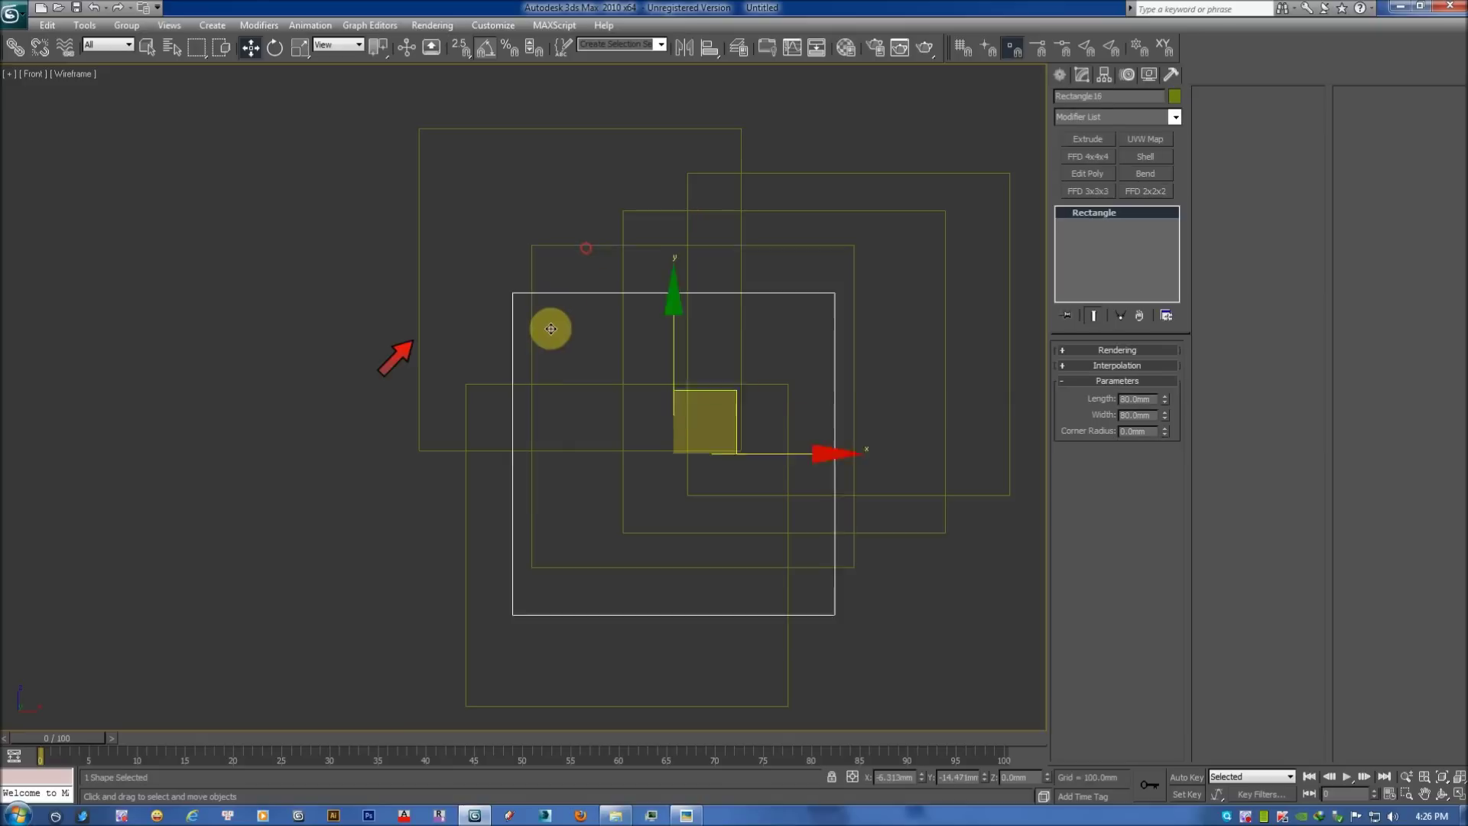
key(Return)
drag(481, 385, 468, 399)
drag(447, 261, 328, 246)
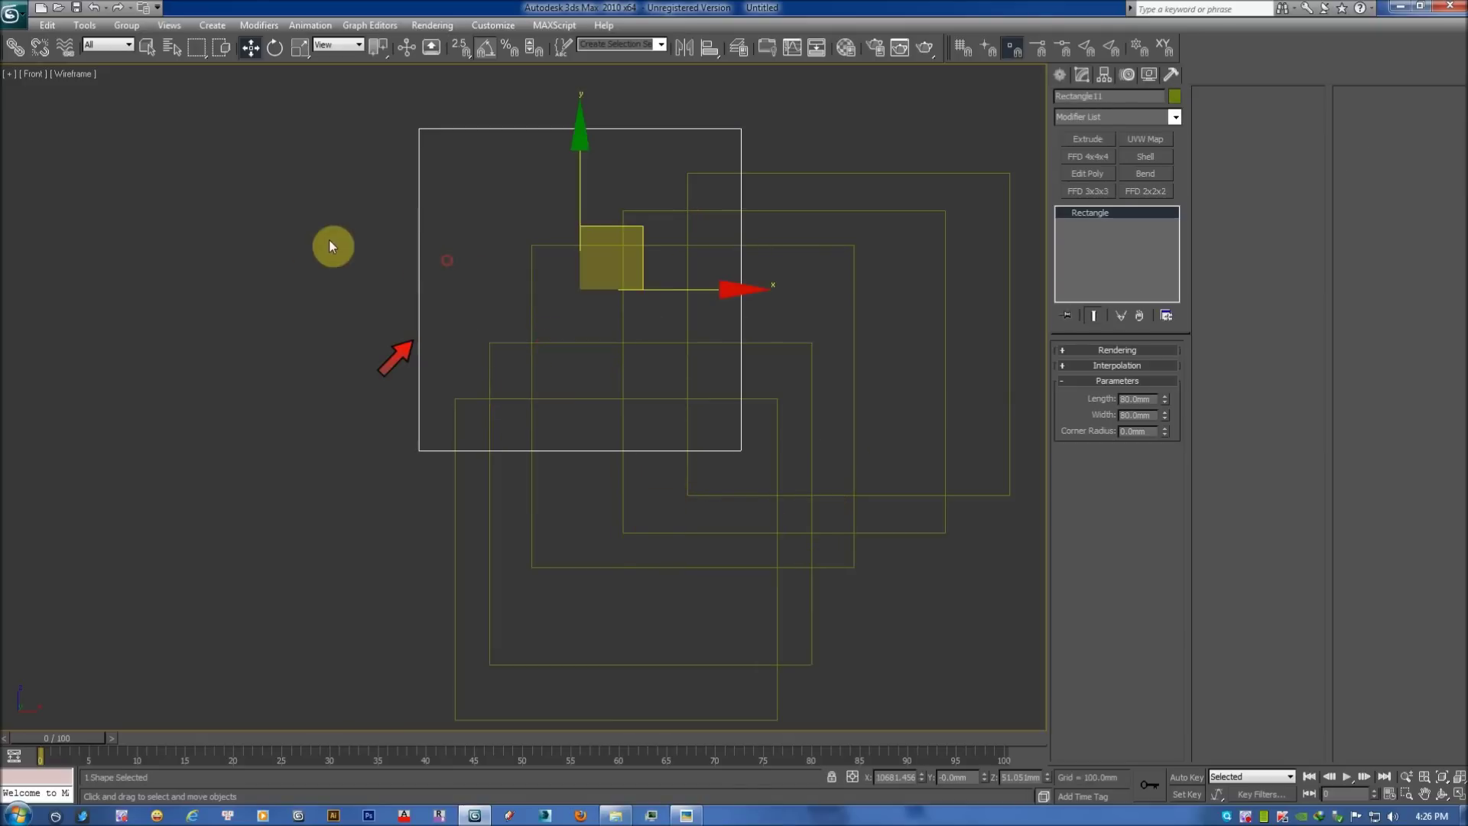
right_click(602, 261)
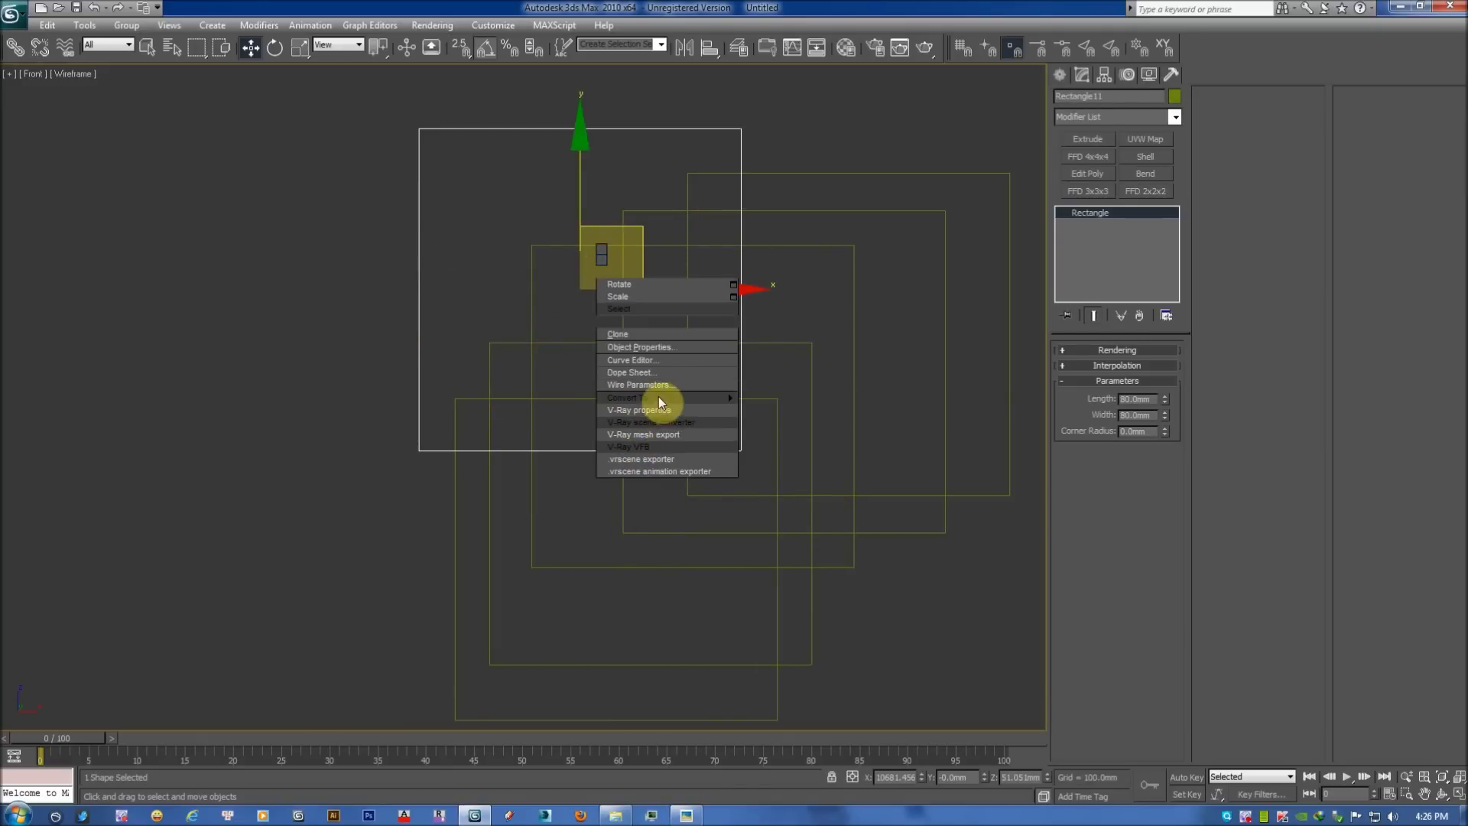
Convert the square to an editable spline and attach the five other squares.
mouse_move(665, 397)
click(779, 399)
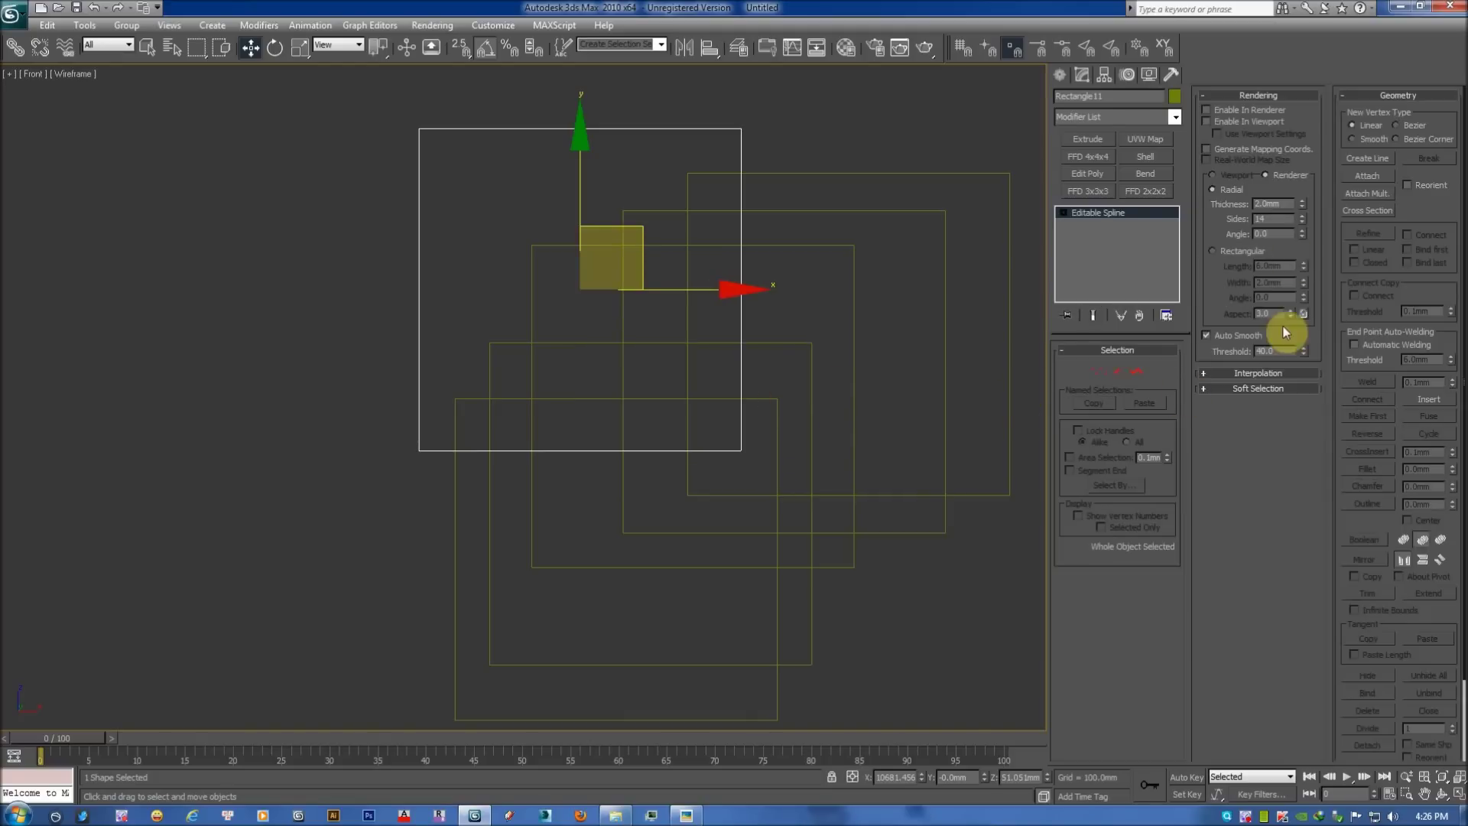
click(1367, 176)
click(761, 196)
click(757, 231)
click(721, 314)
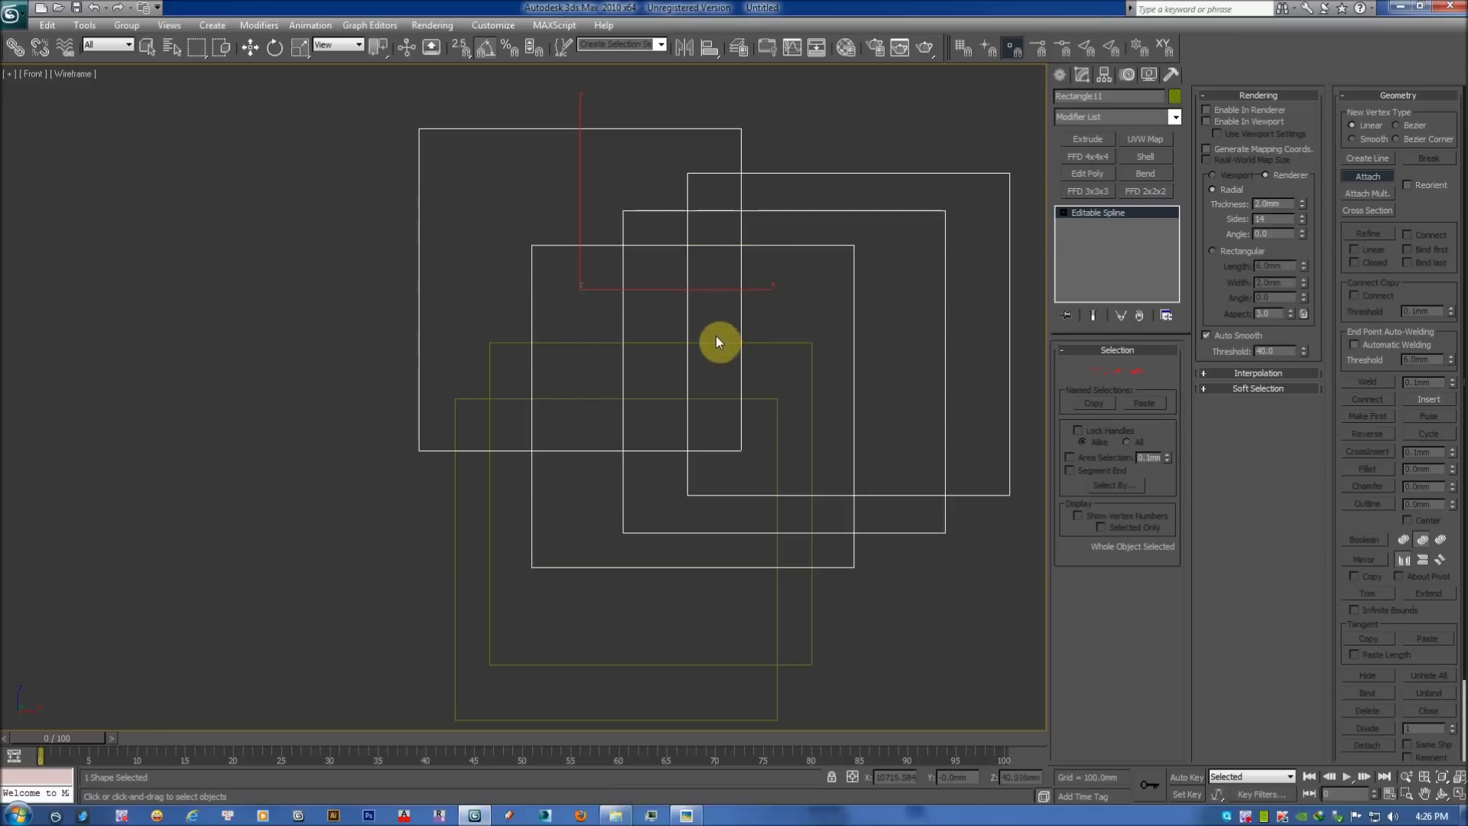
click(717, 341)
click(719, 398)
At Spline level, nudge one square slightly right and select the large top-left square.
key(w)
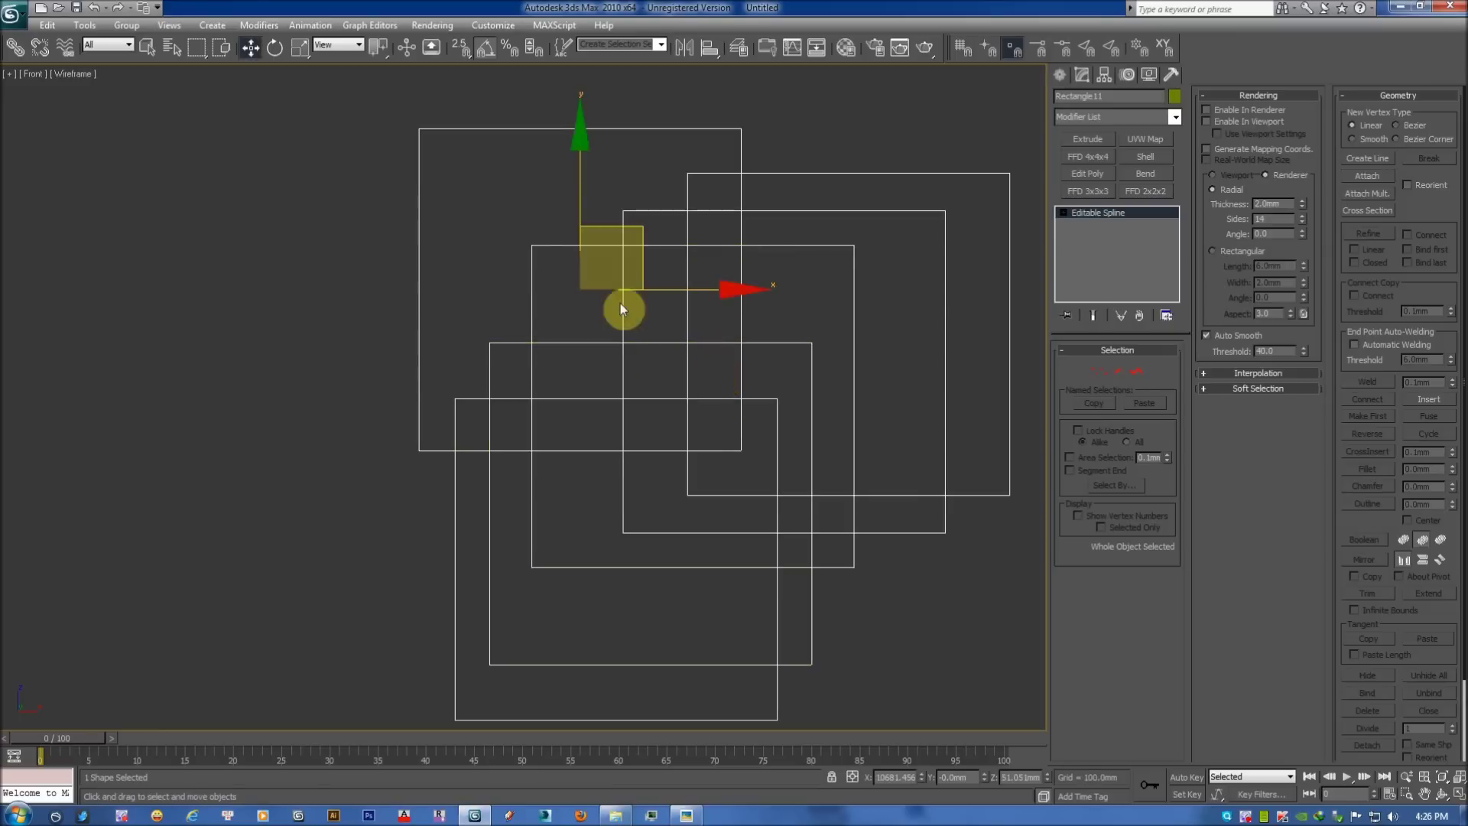
click(1136, 372)
click(664, 245)
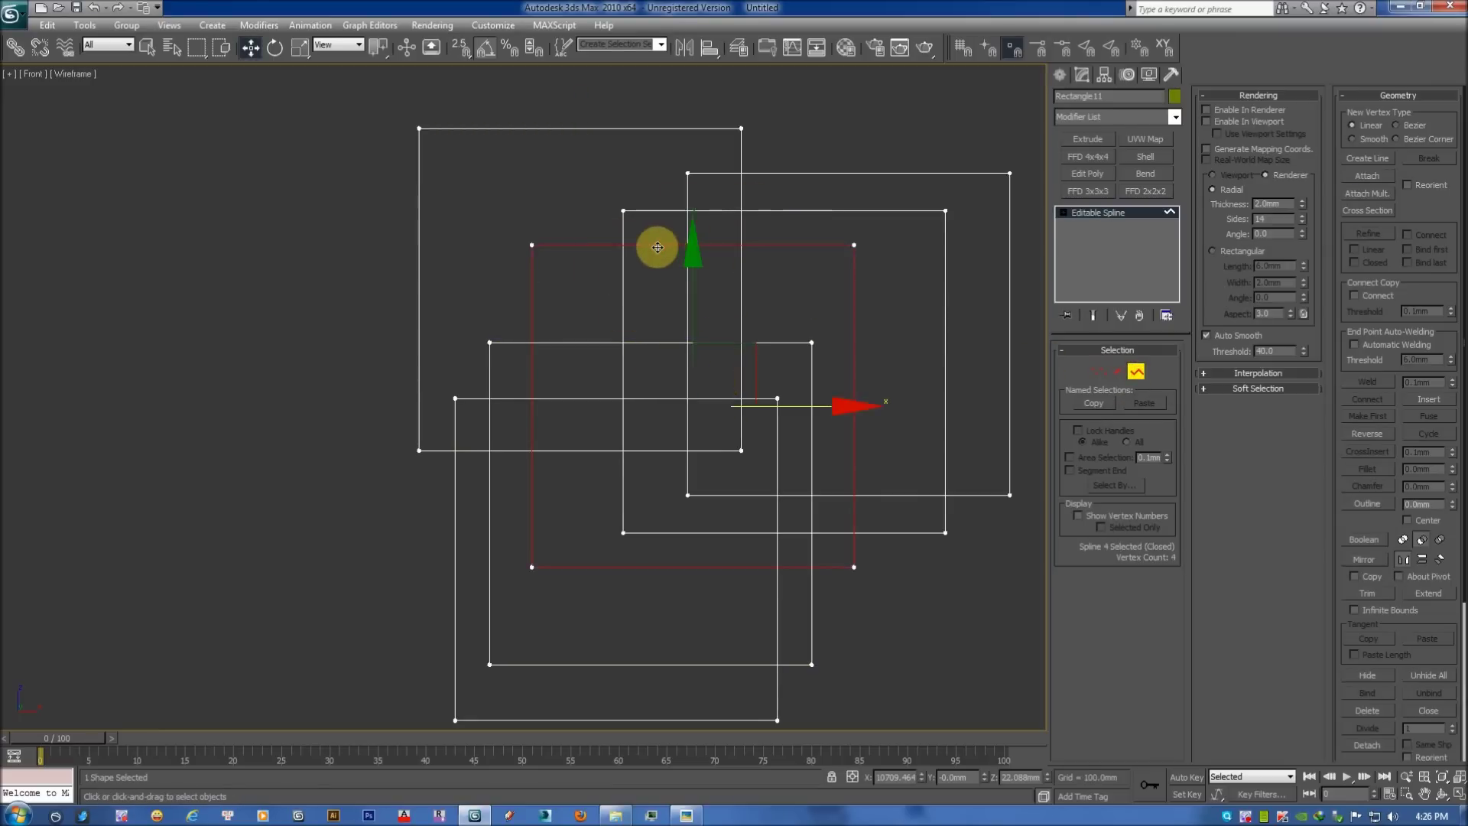
click(659, 211)
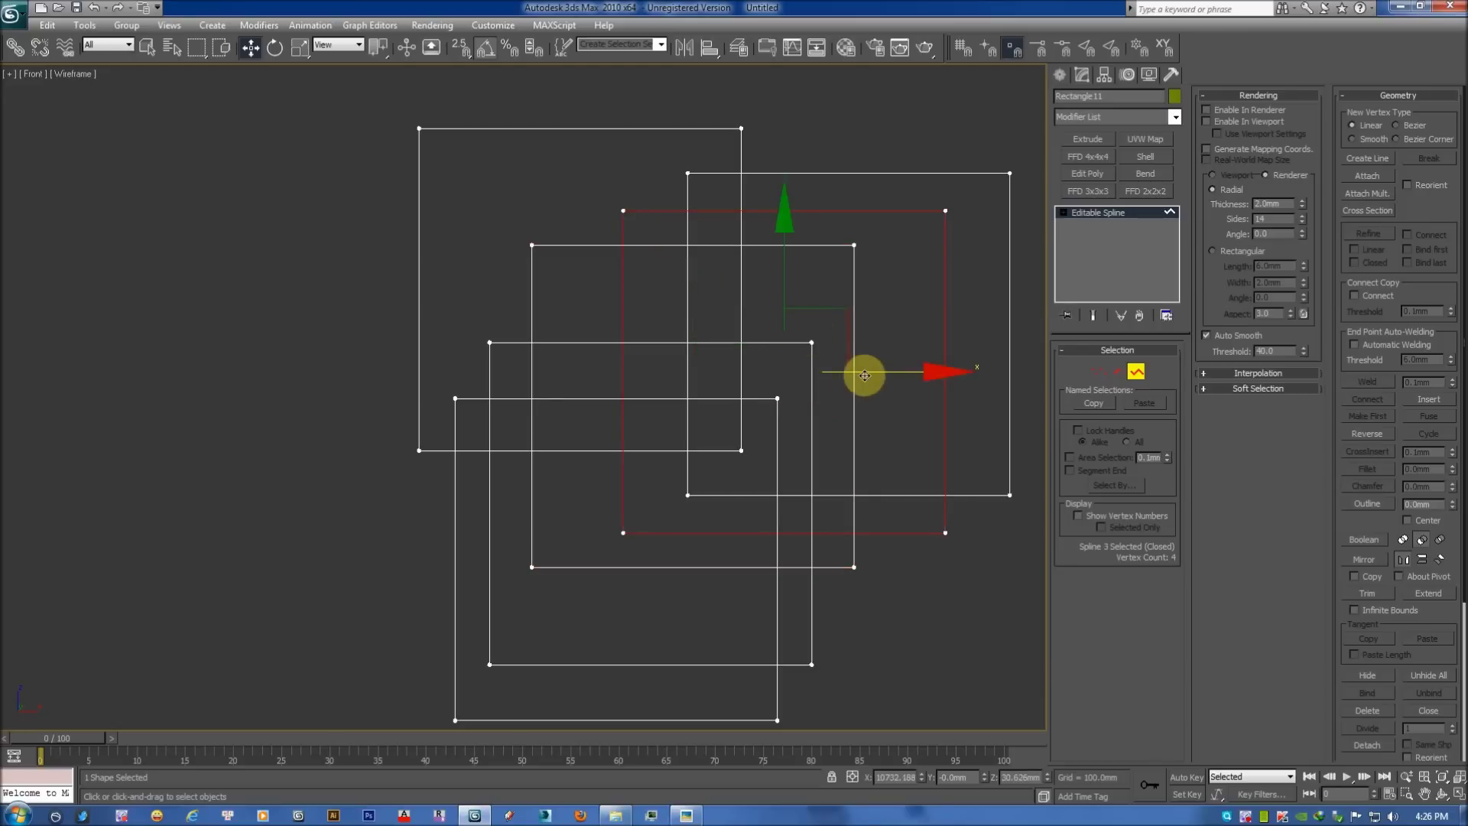
drag(874, 374, 886, 375)
drag(790, 147, 625, 104)
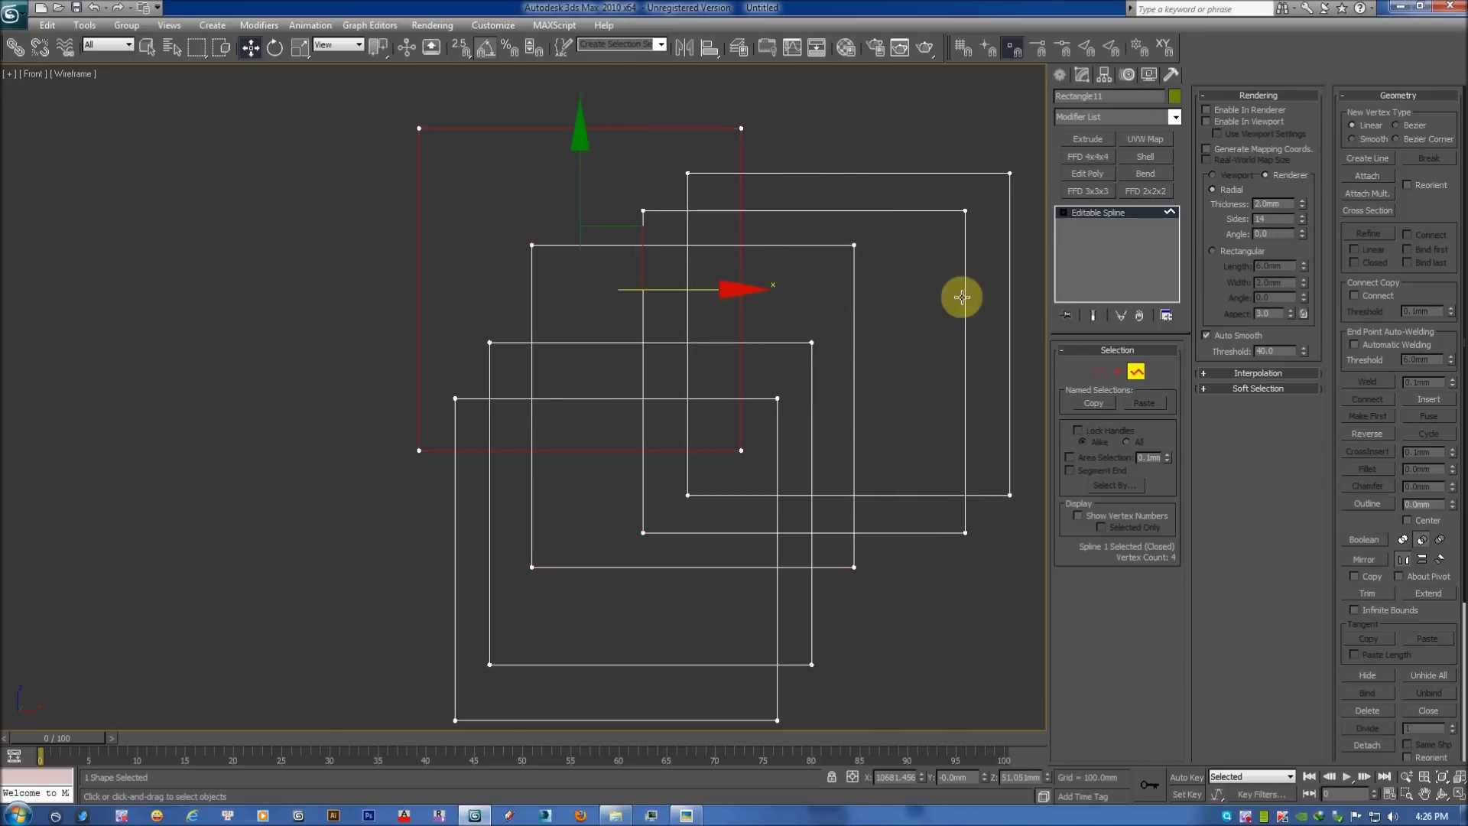
click(1383, 541)
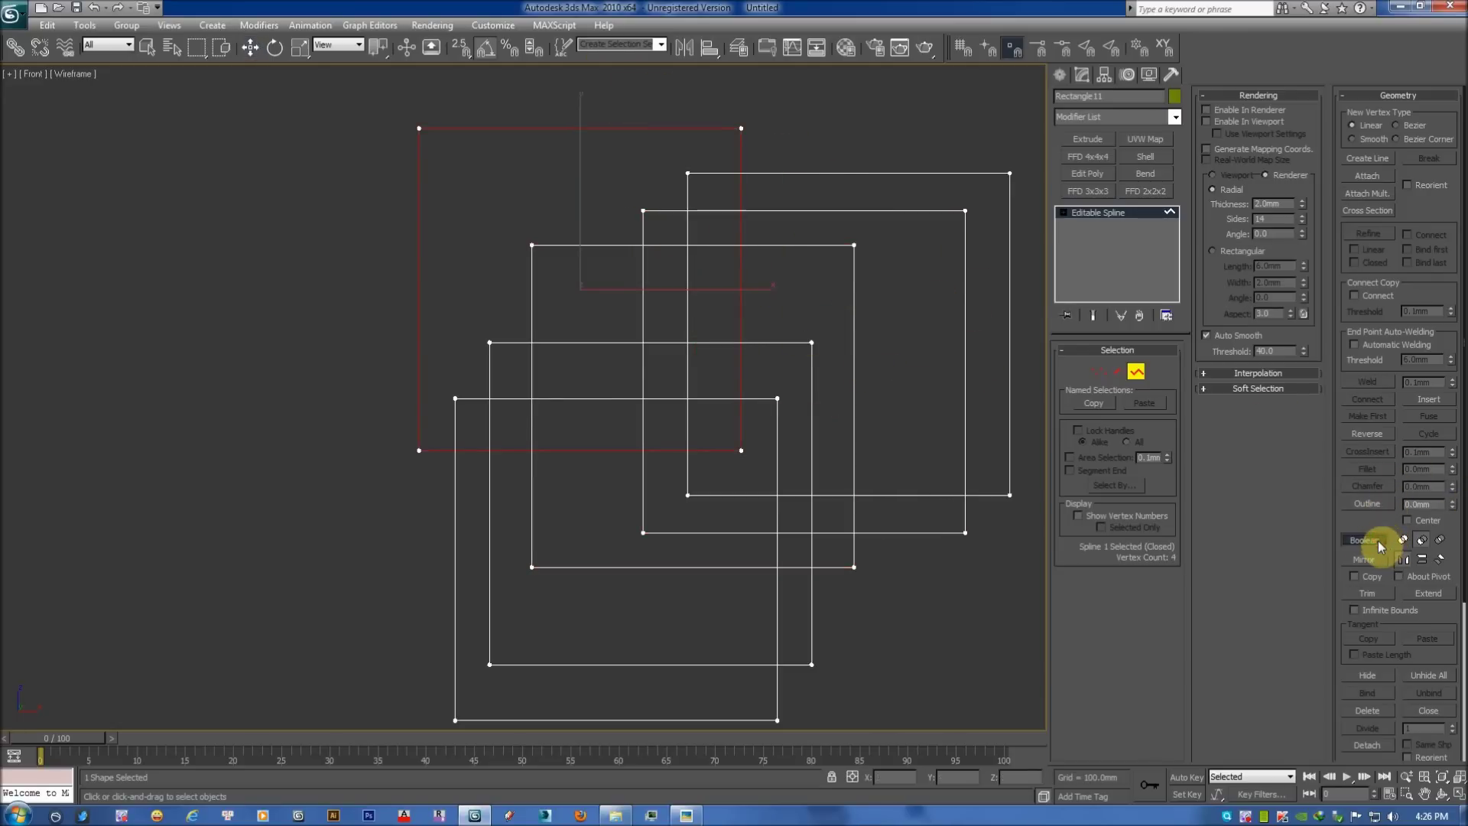
Attempt a Boolean subtraction of one overlapping square, then undo it.
click(1422, 541)
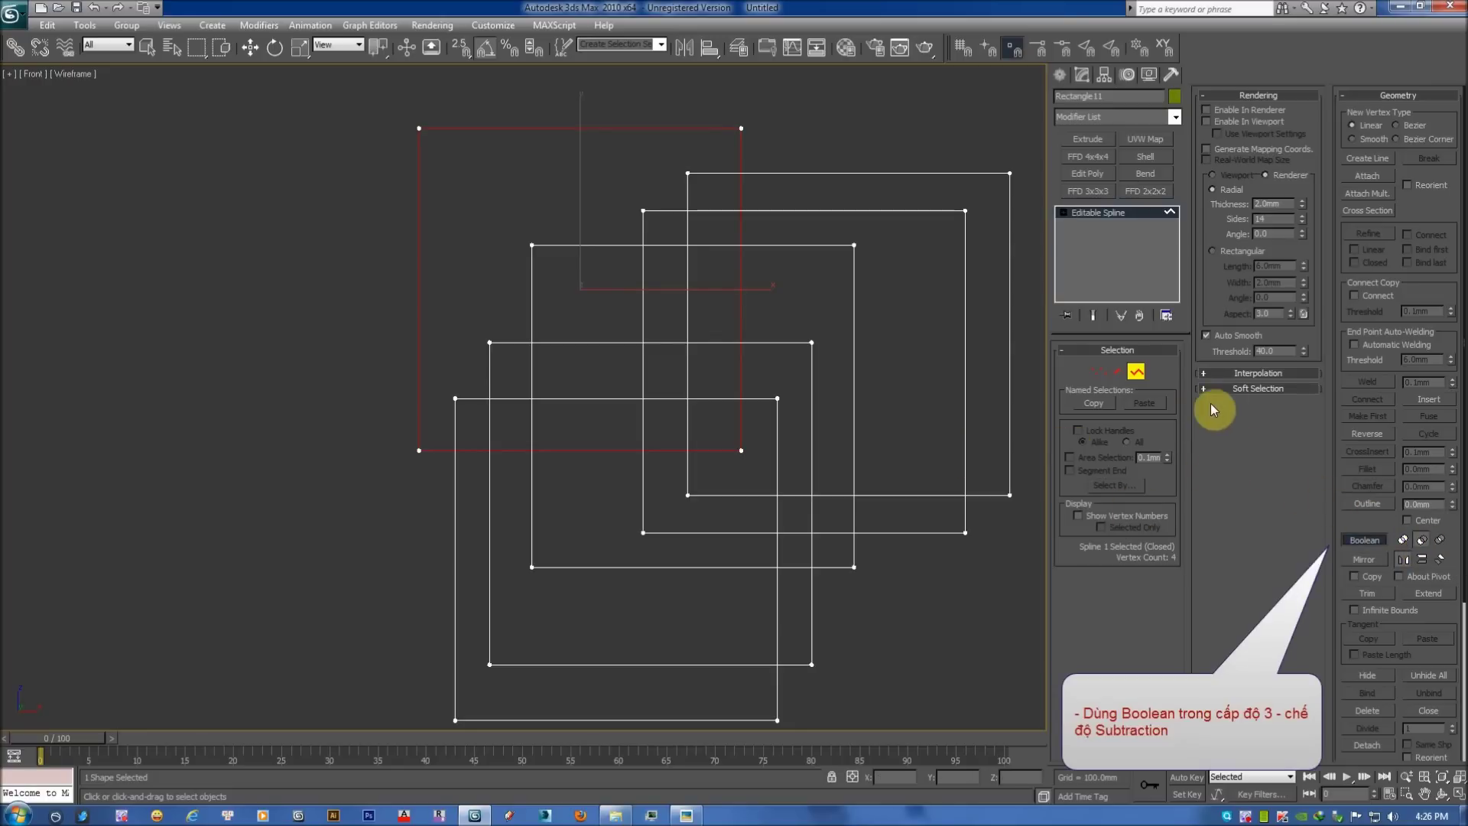
click(761, 211)
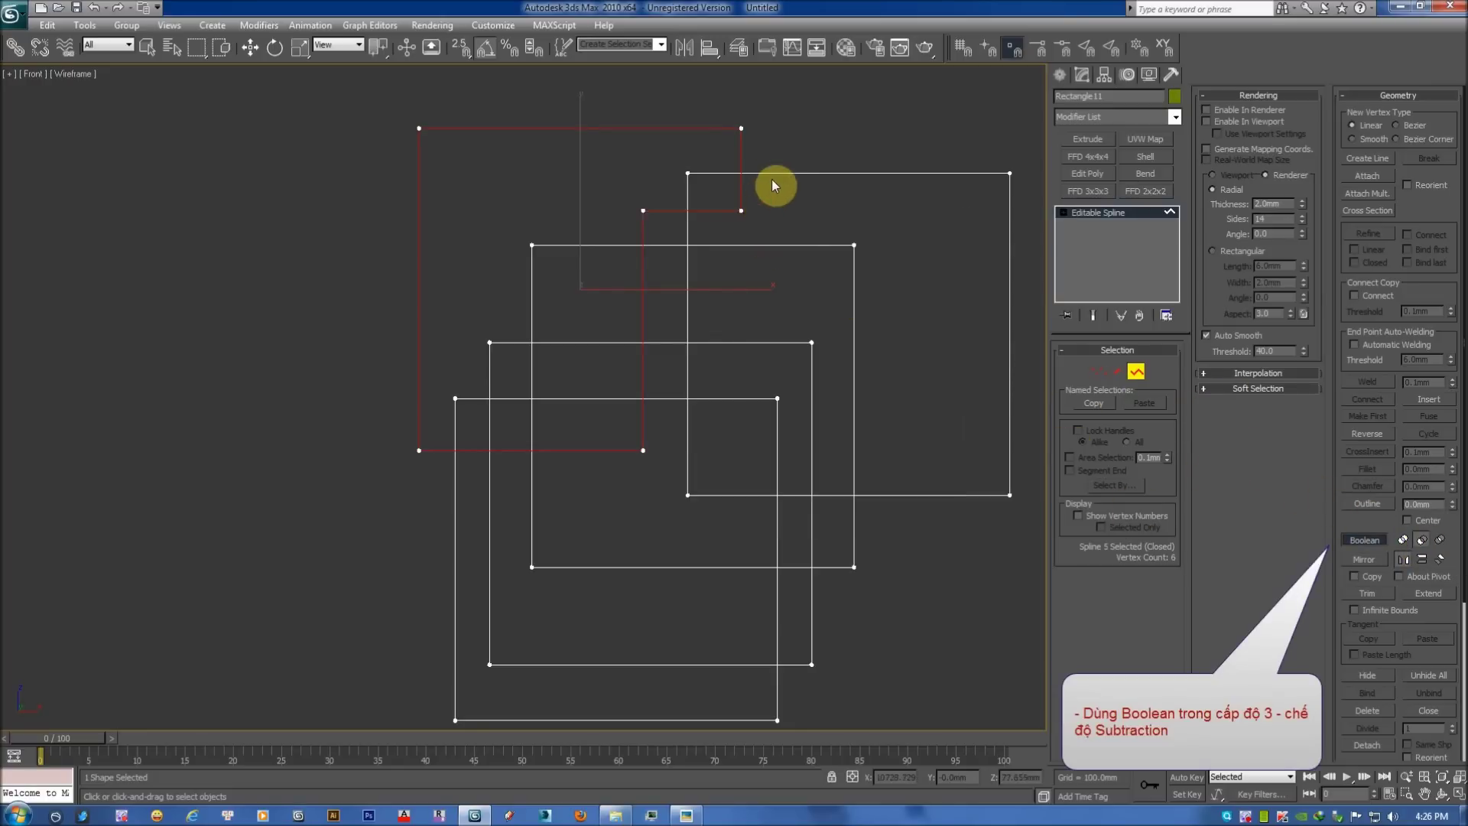
right_click(772, 179)
key(ctrl+z)
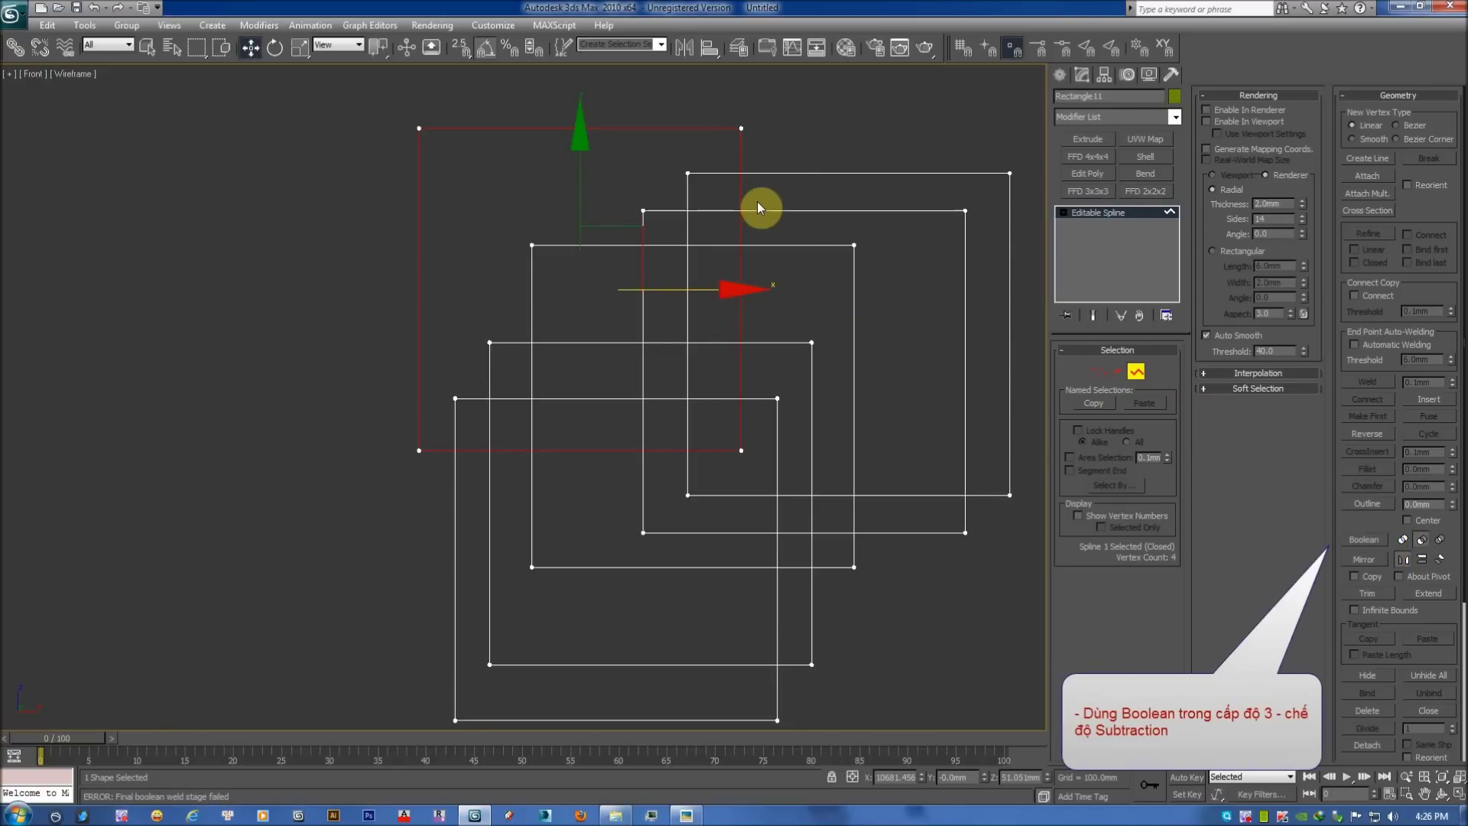
click(757, 205)
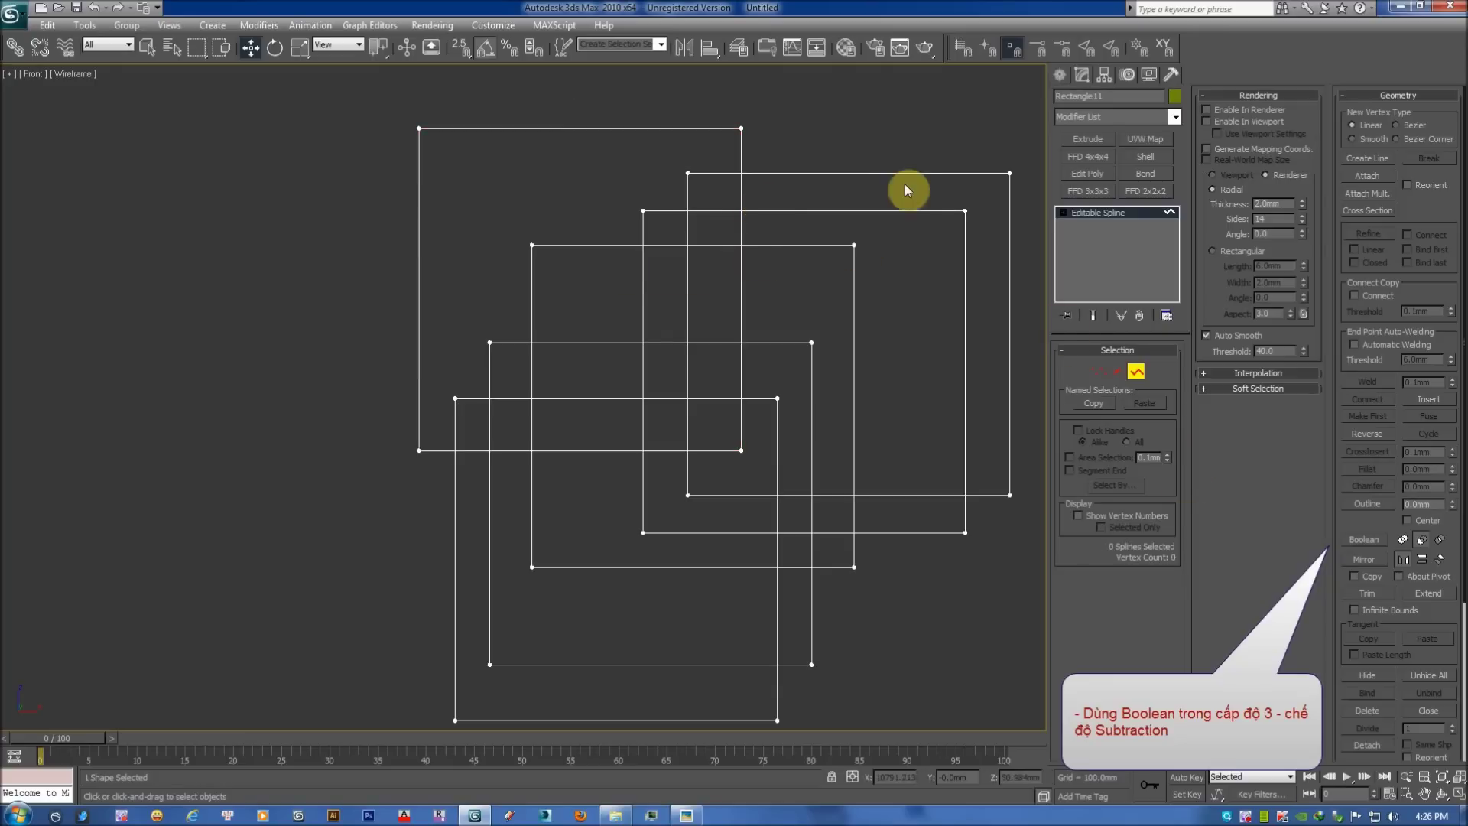
Subtract the four overlapping rectangles from the top-left rectangle, leaving a stepped outline.
click(685, 127)
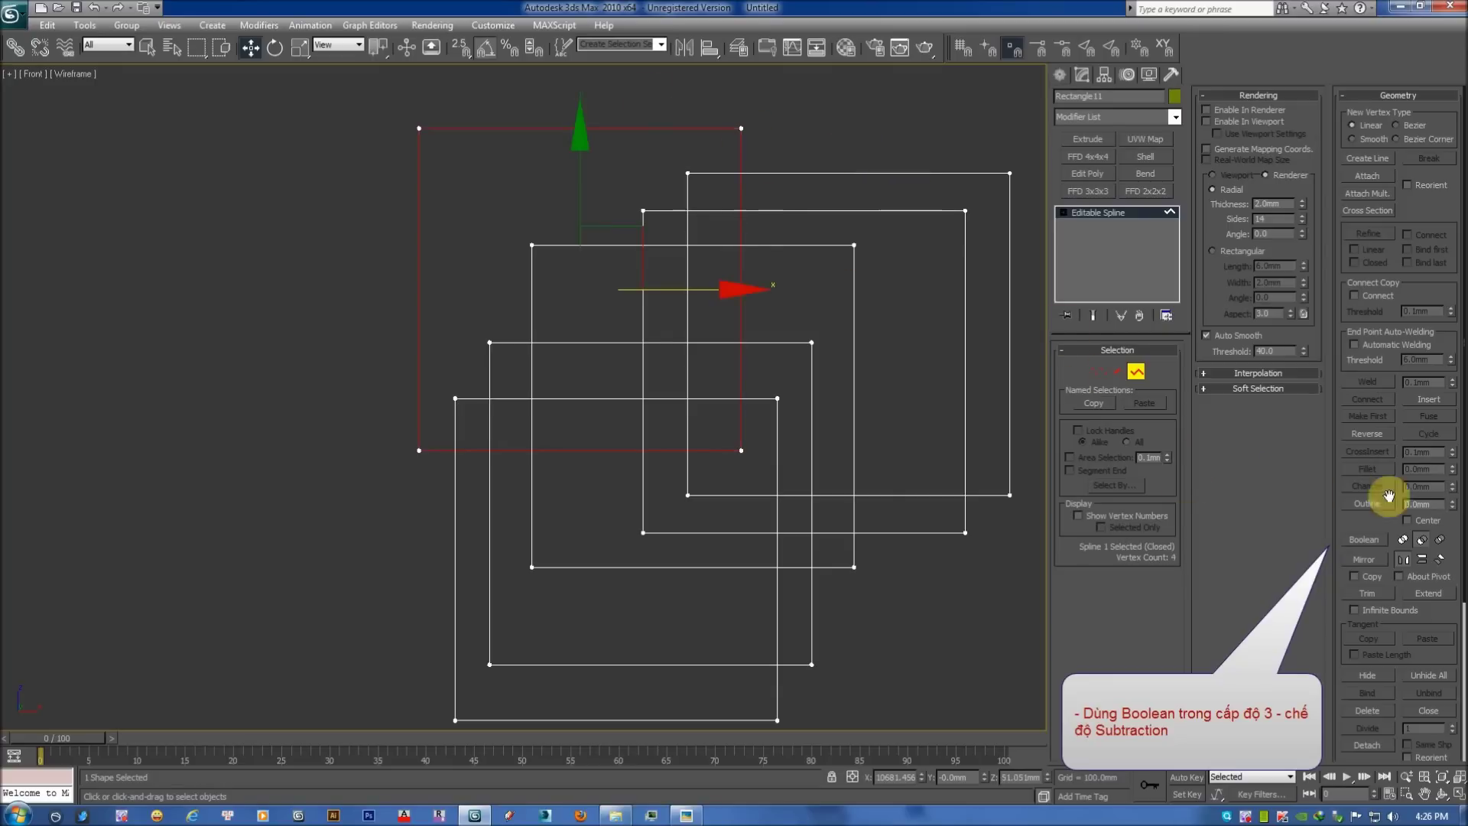
click(1371, 548)
click(813, 173)
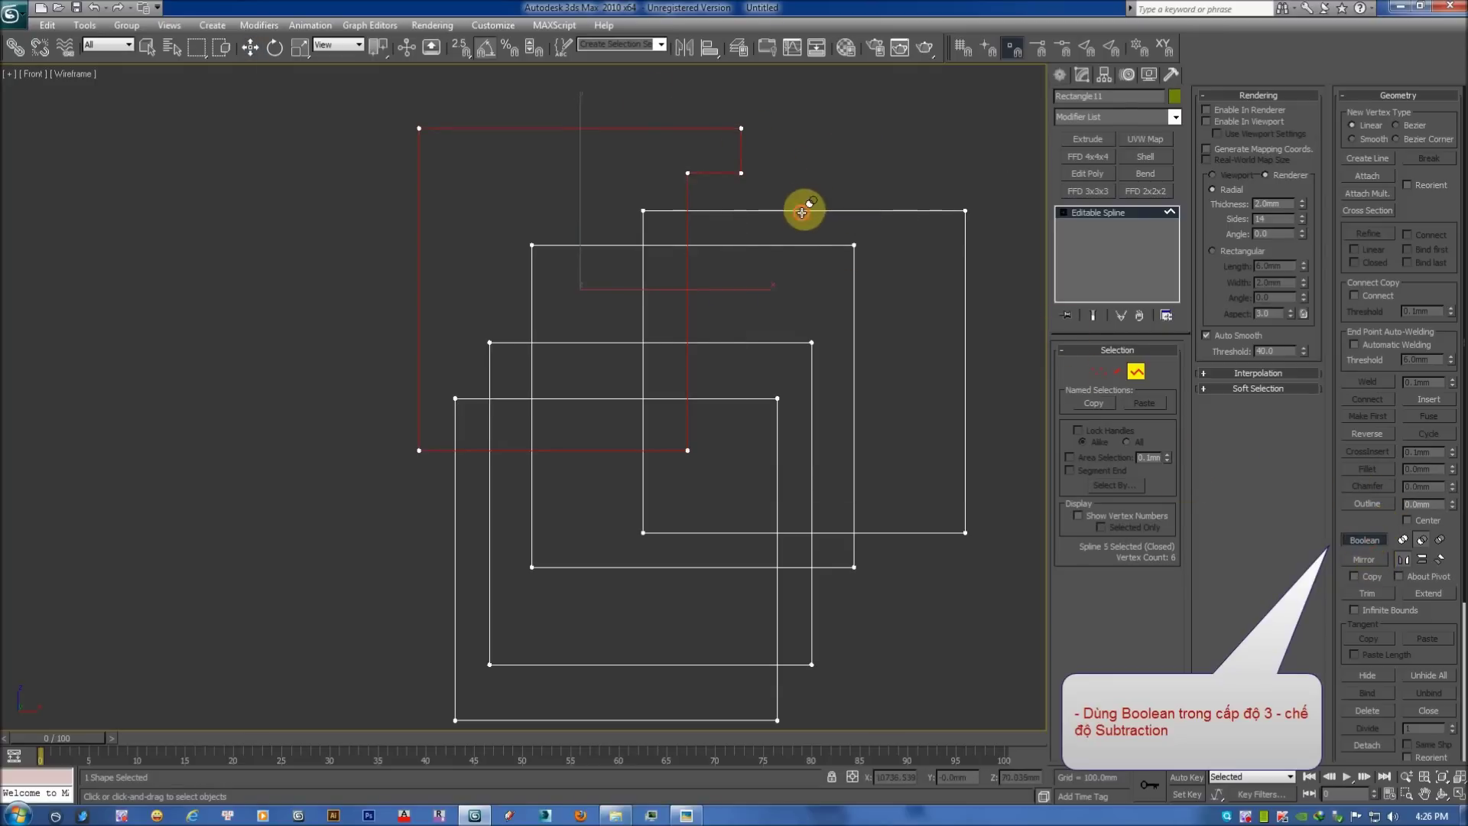
click(801, 212)
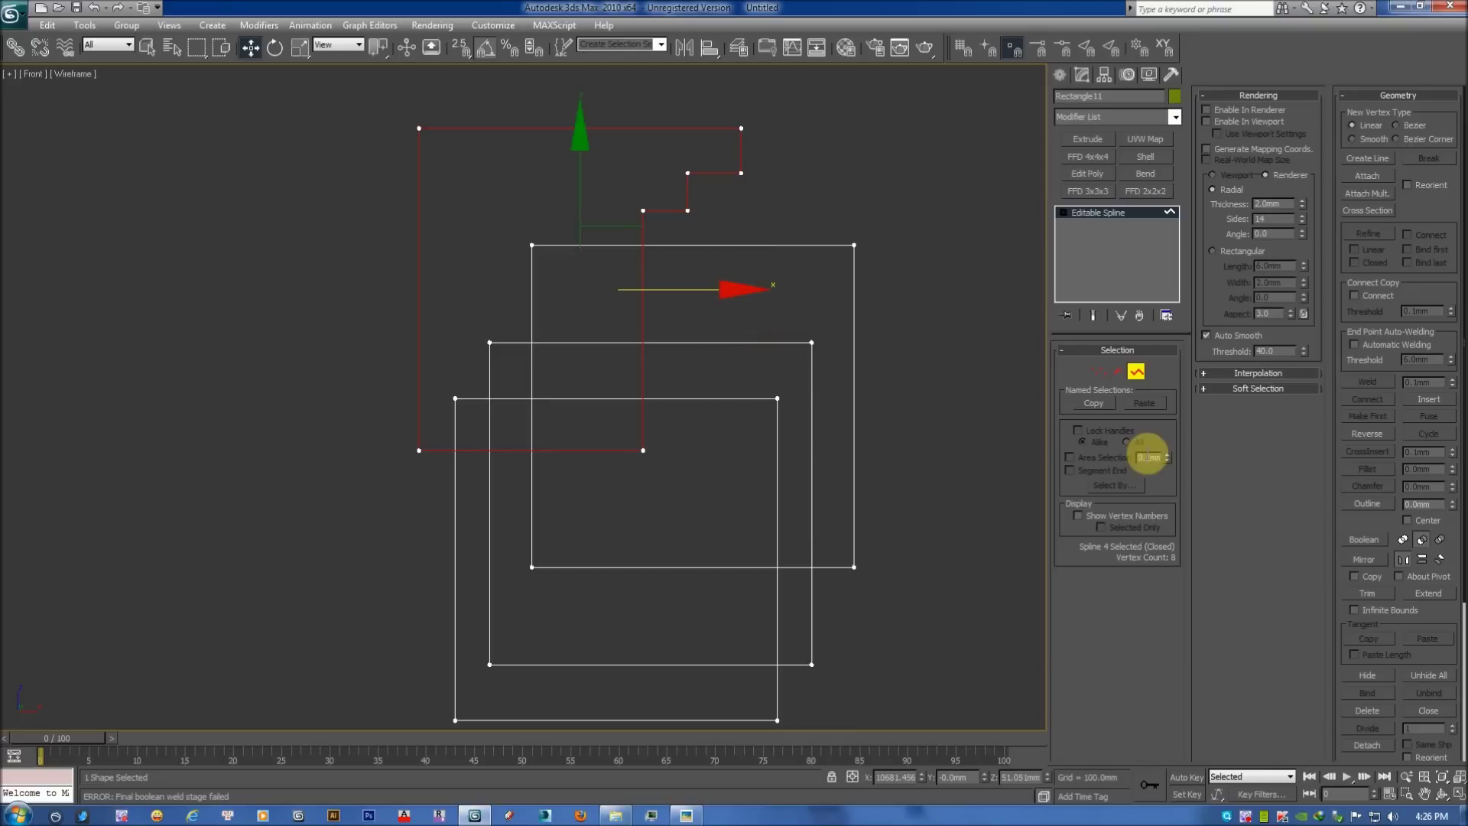
click(1389, 544)
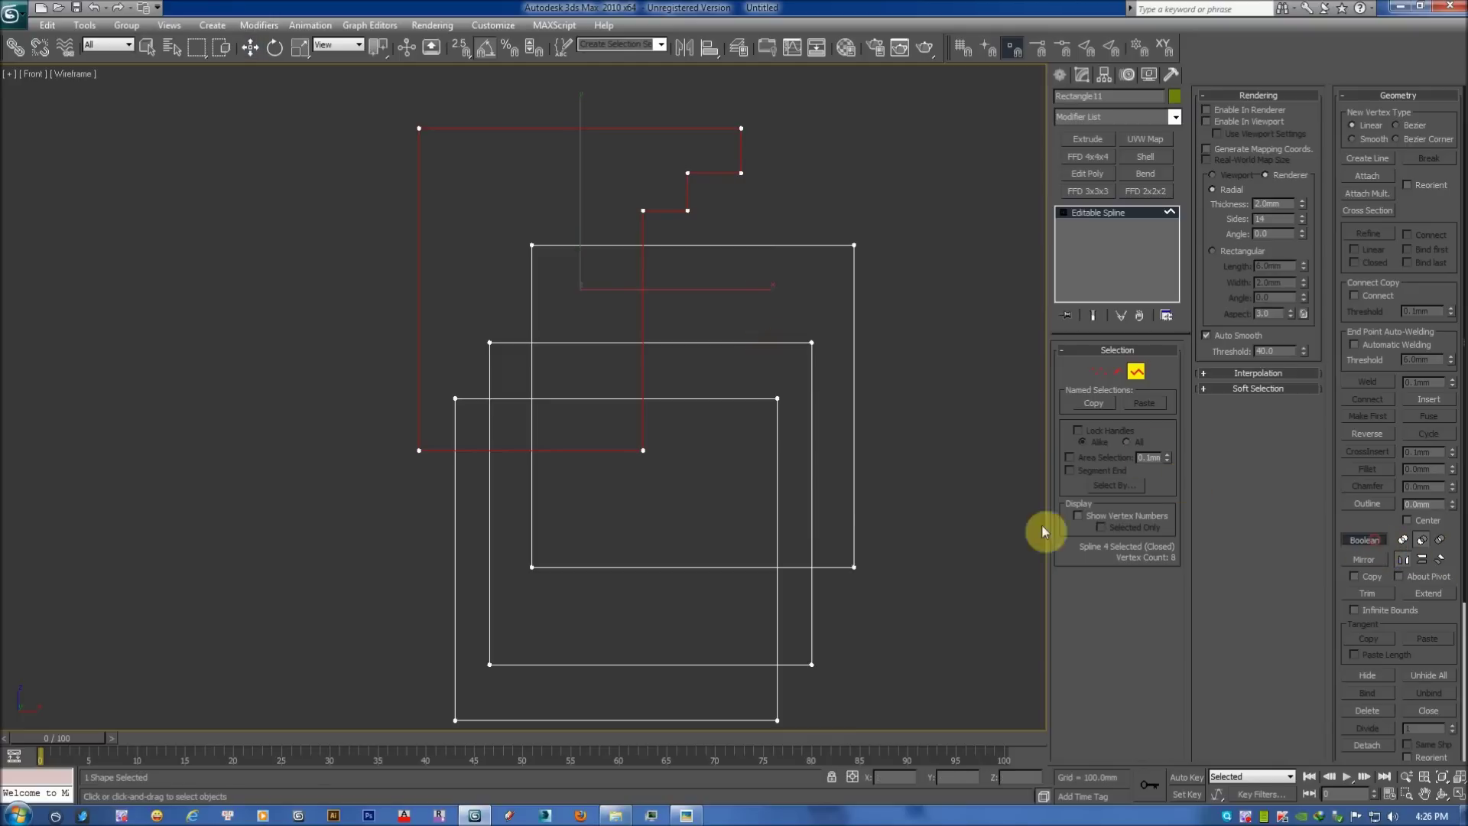
click(712, 342)
click(699, 404)
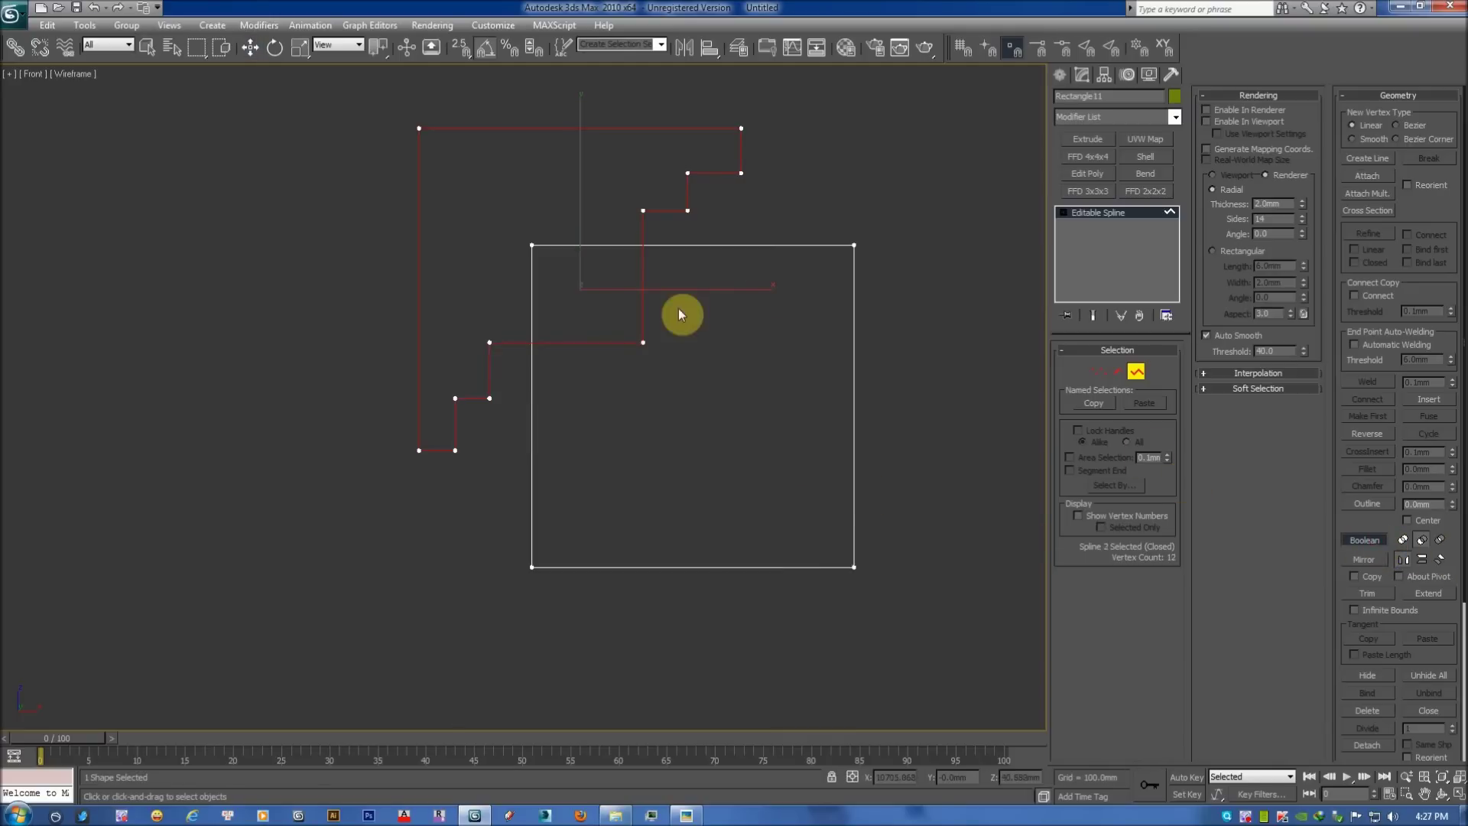
click(709, 245)
right_click(724, 266)
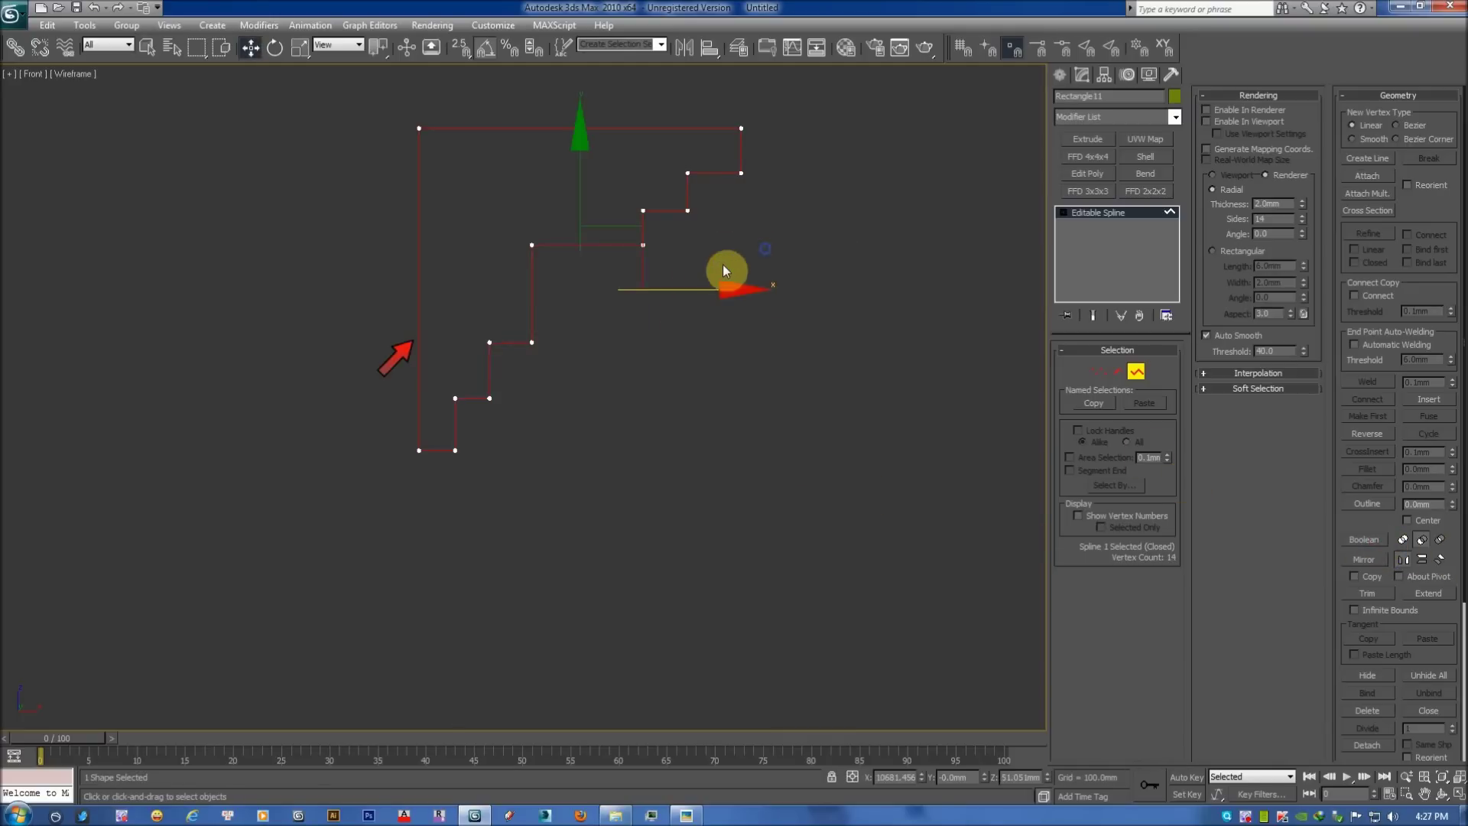
click(868, 172)
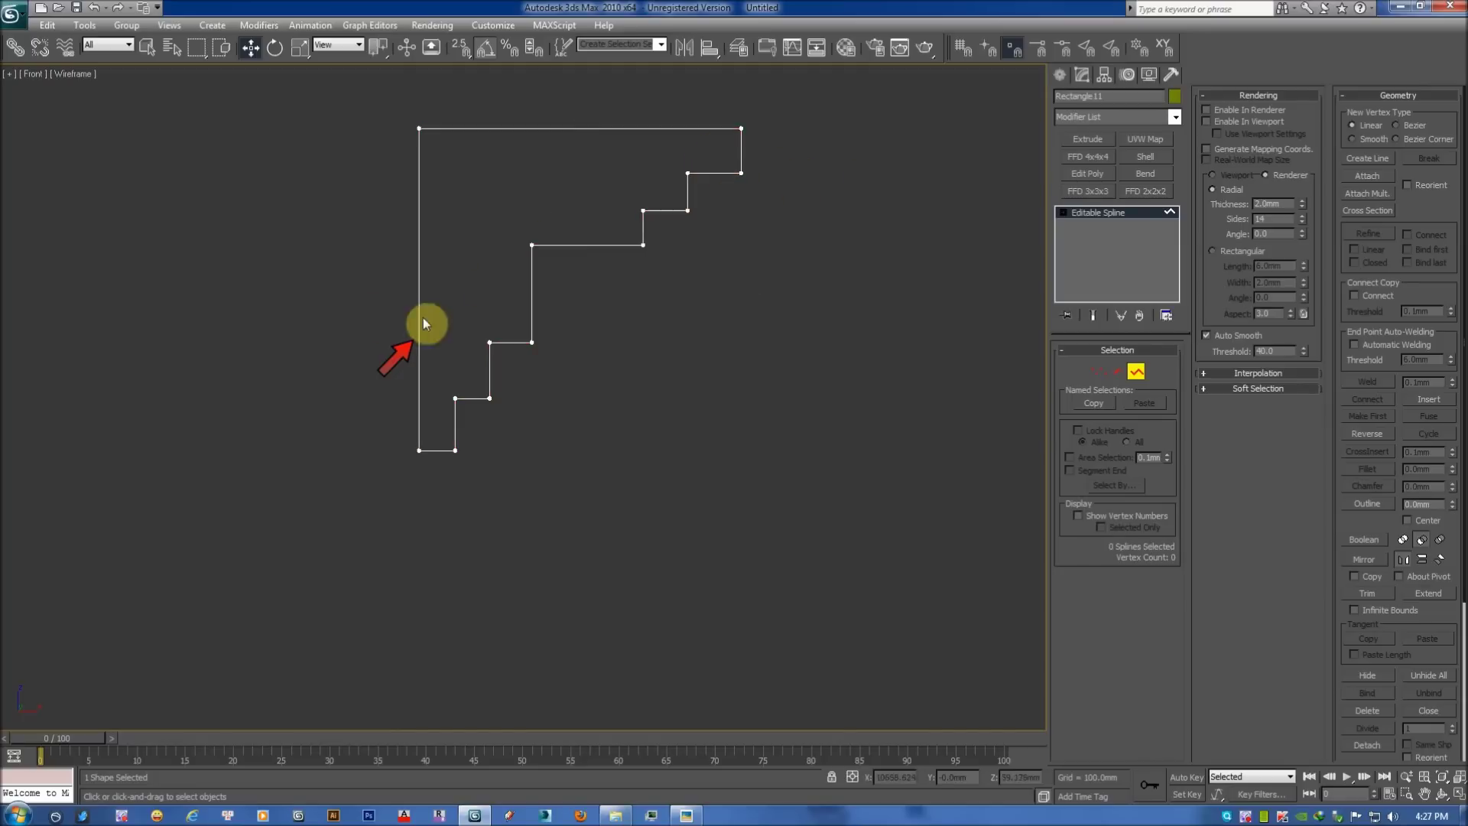
scroll(580, 315, up, 2)
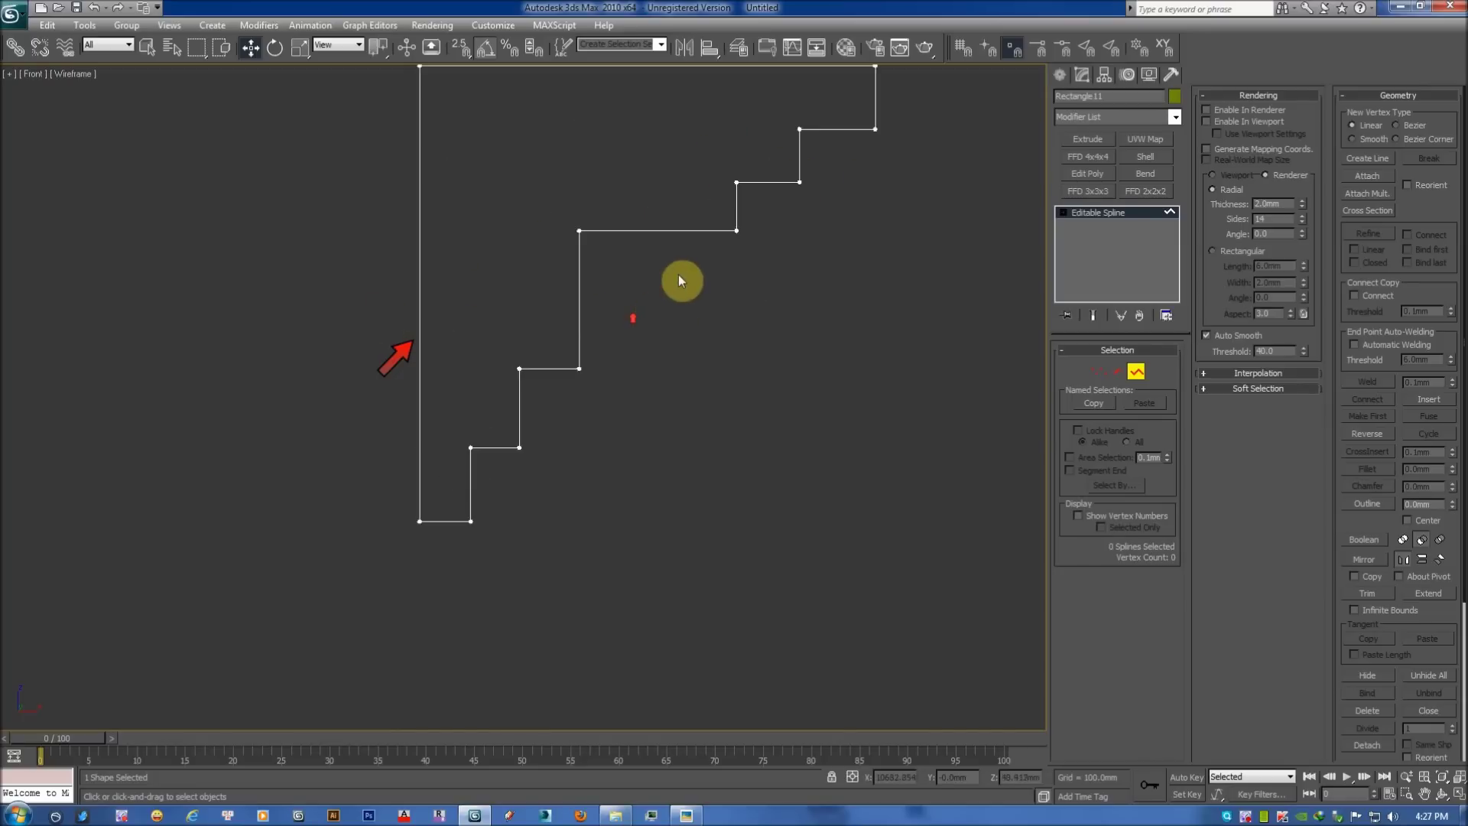
At Vertex level, select all profile vertices and set them to Corner type.
click(1100, 373)
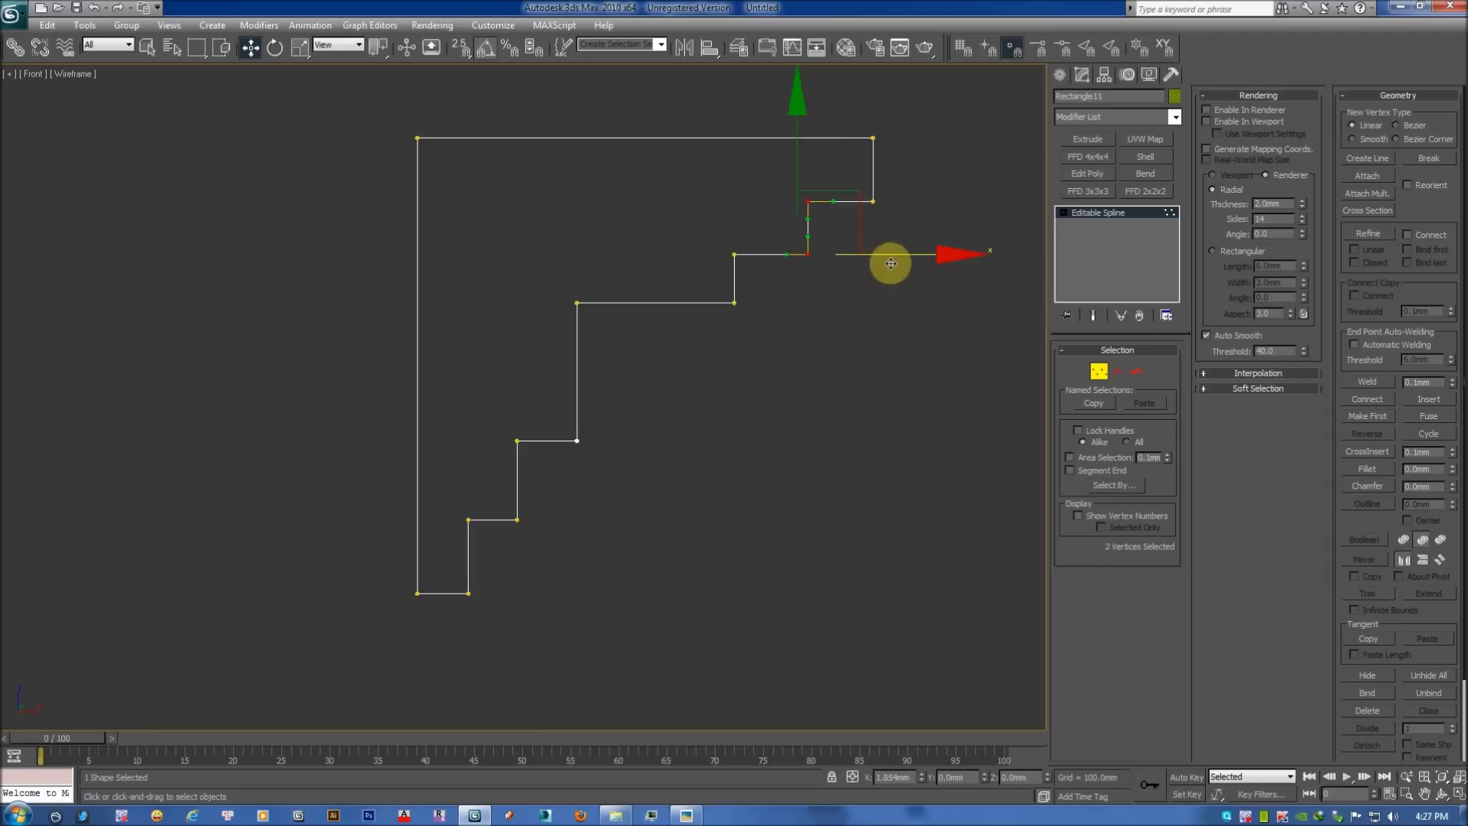
drag(475, 416, 596, 458)
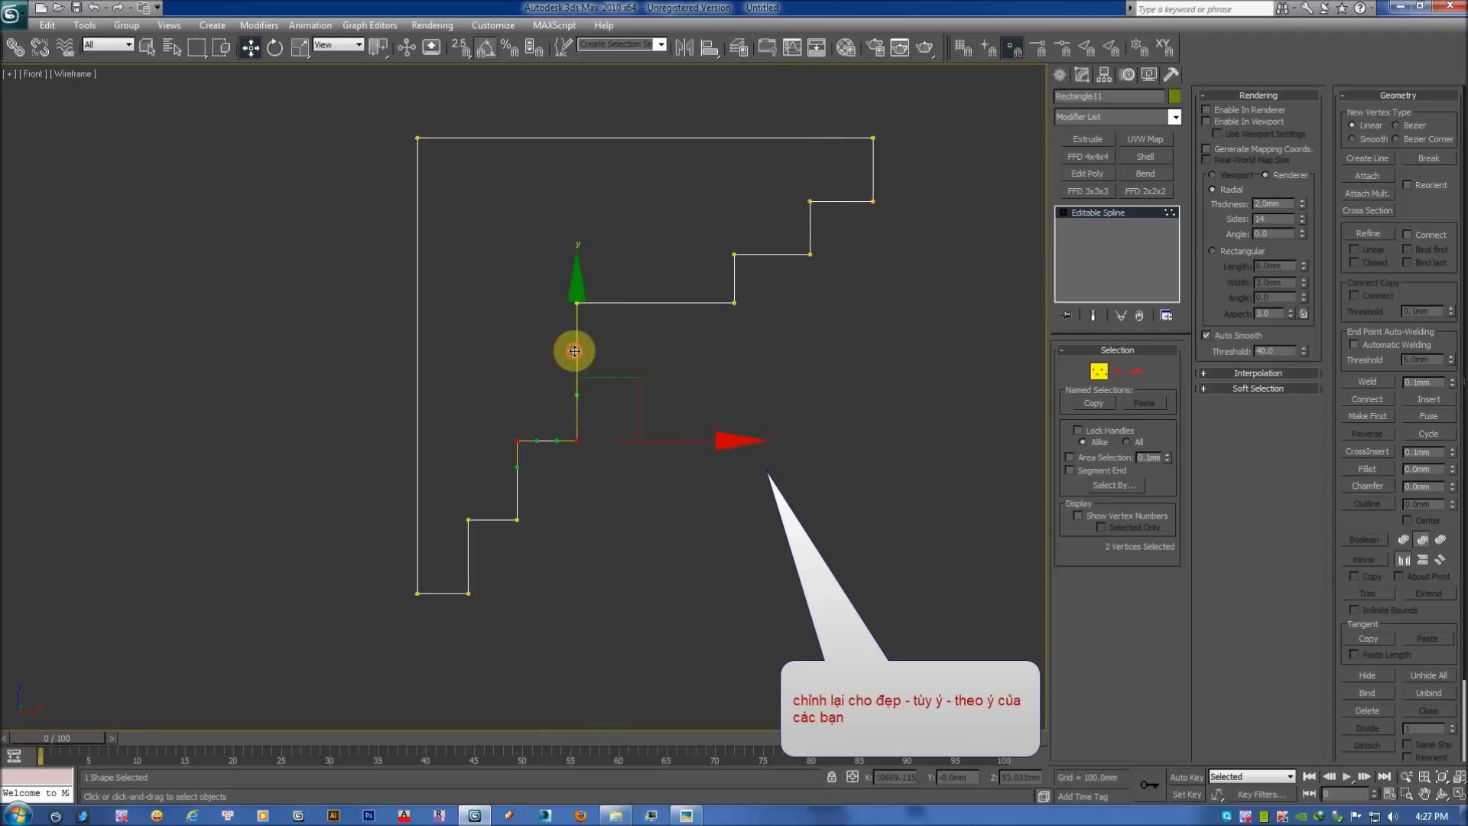
click(615, 465)
click(576, 303)
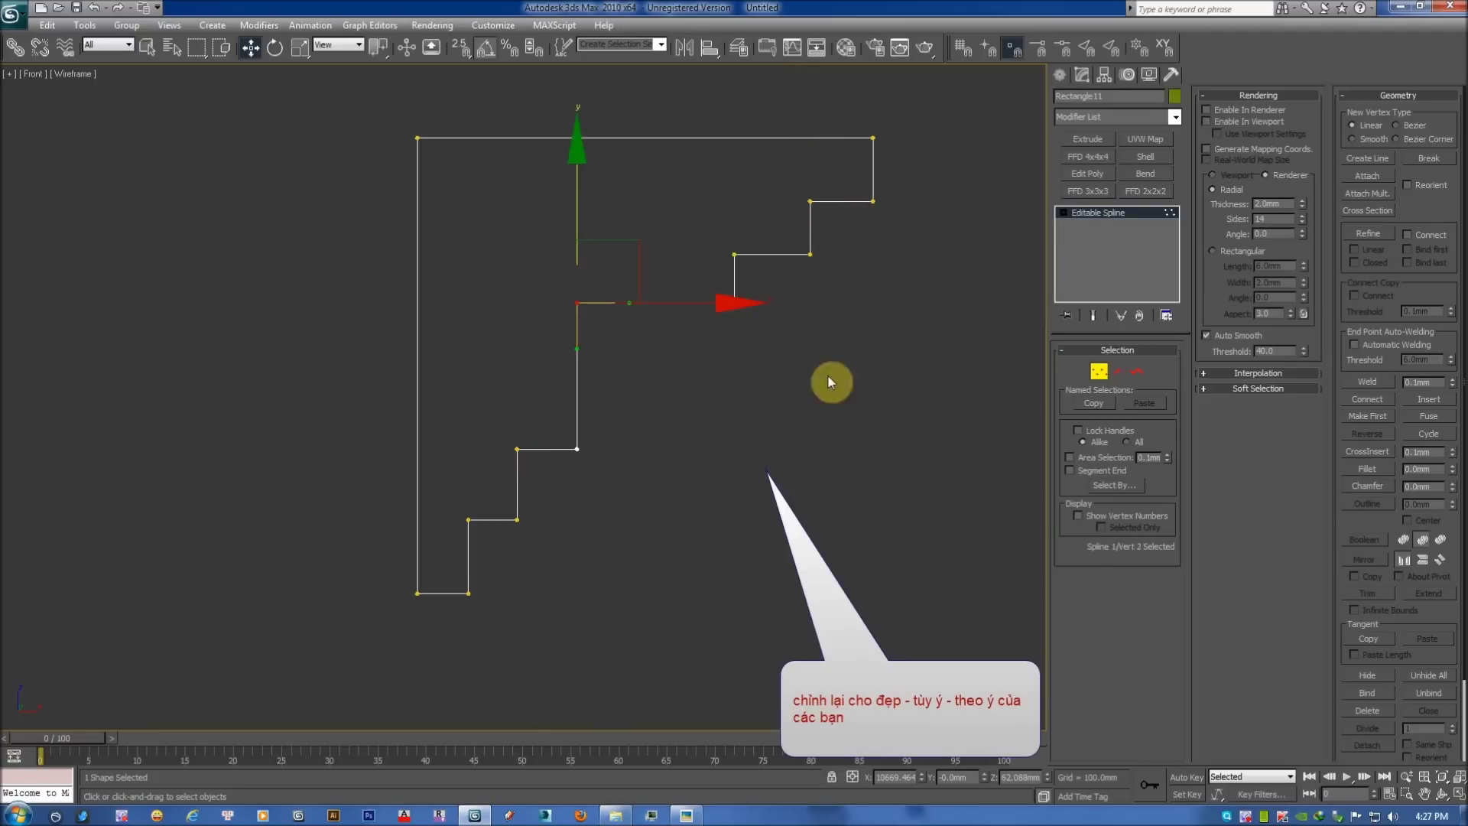
key(ctrl+a)
right_click(716, 355)
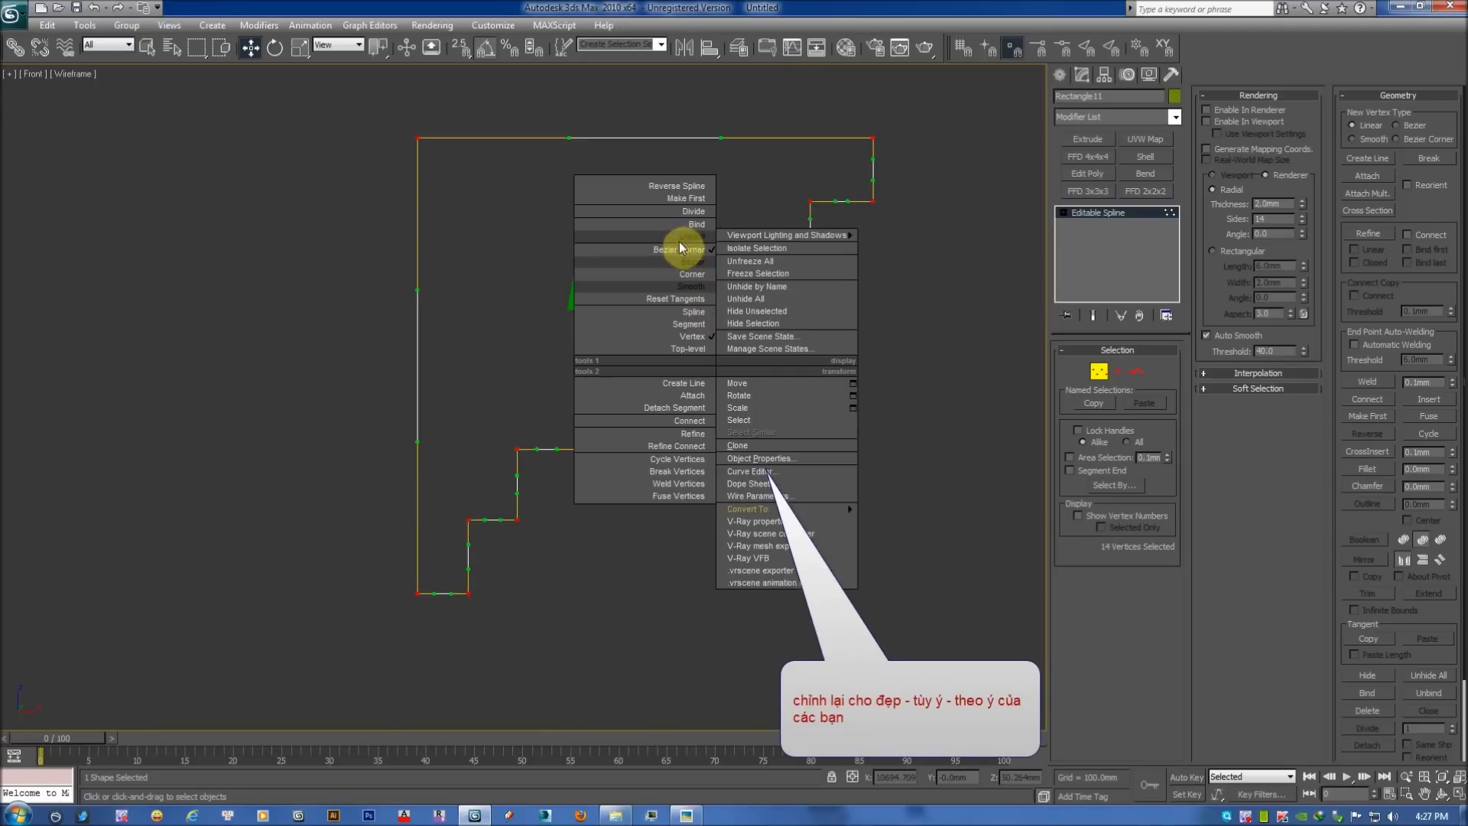
click(708, 273)
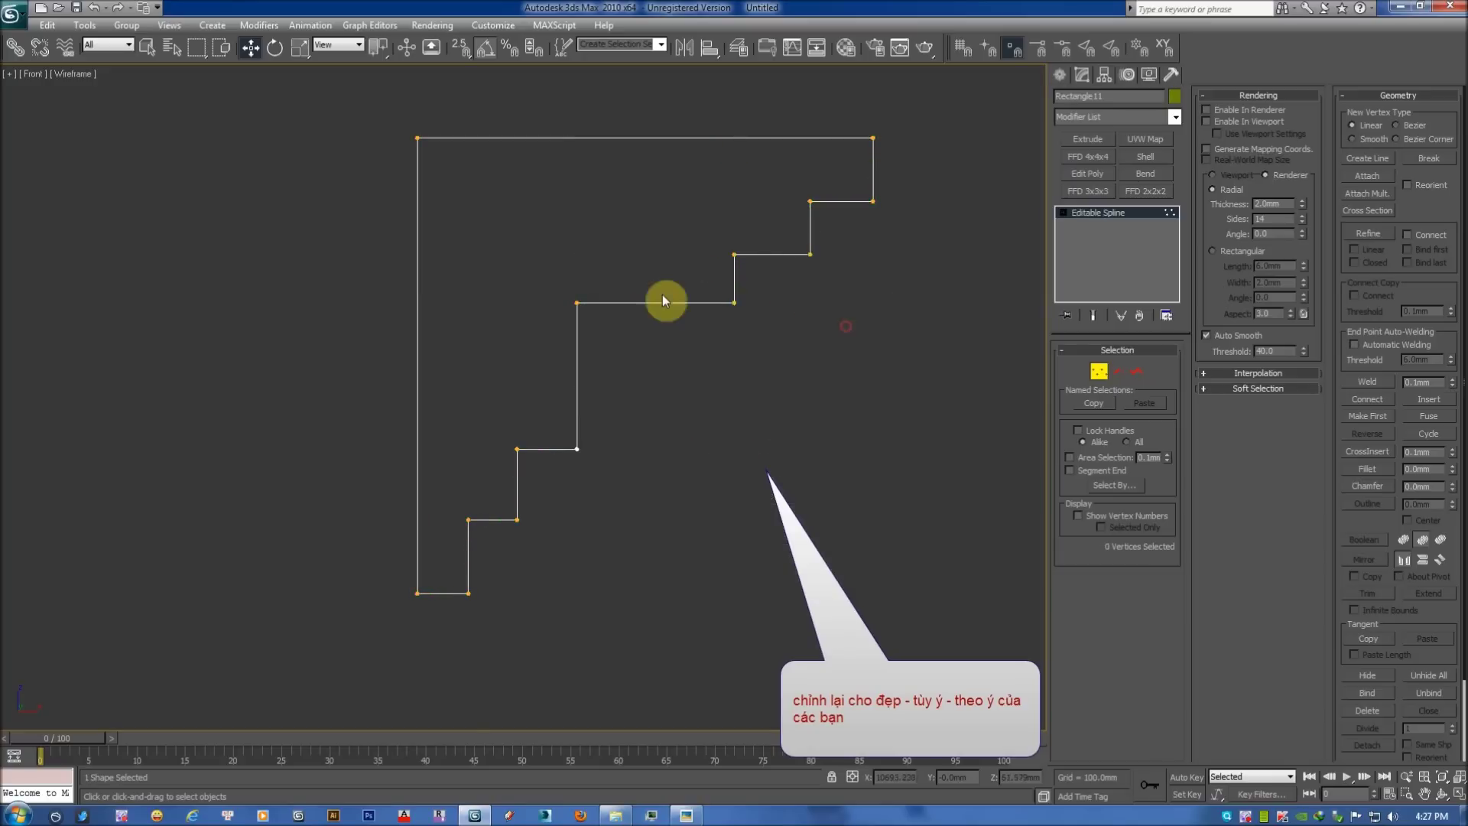
Fillet the middle corner into a large arc and four step corners into small curves.
click(1385, 469)
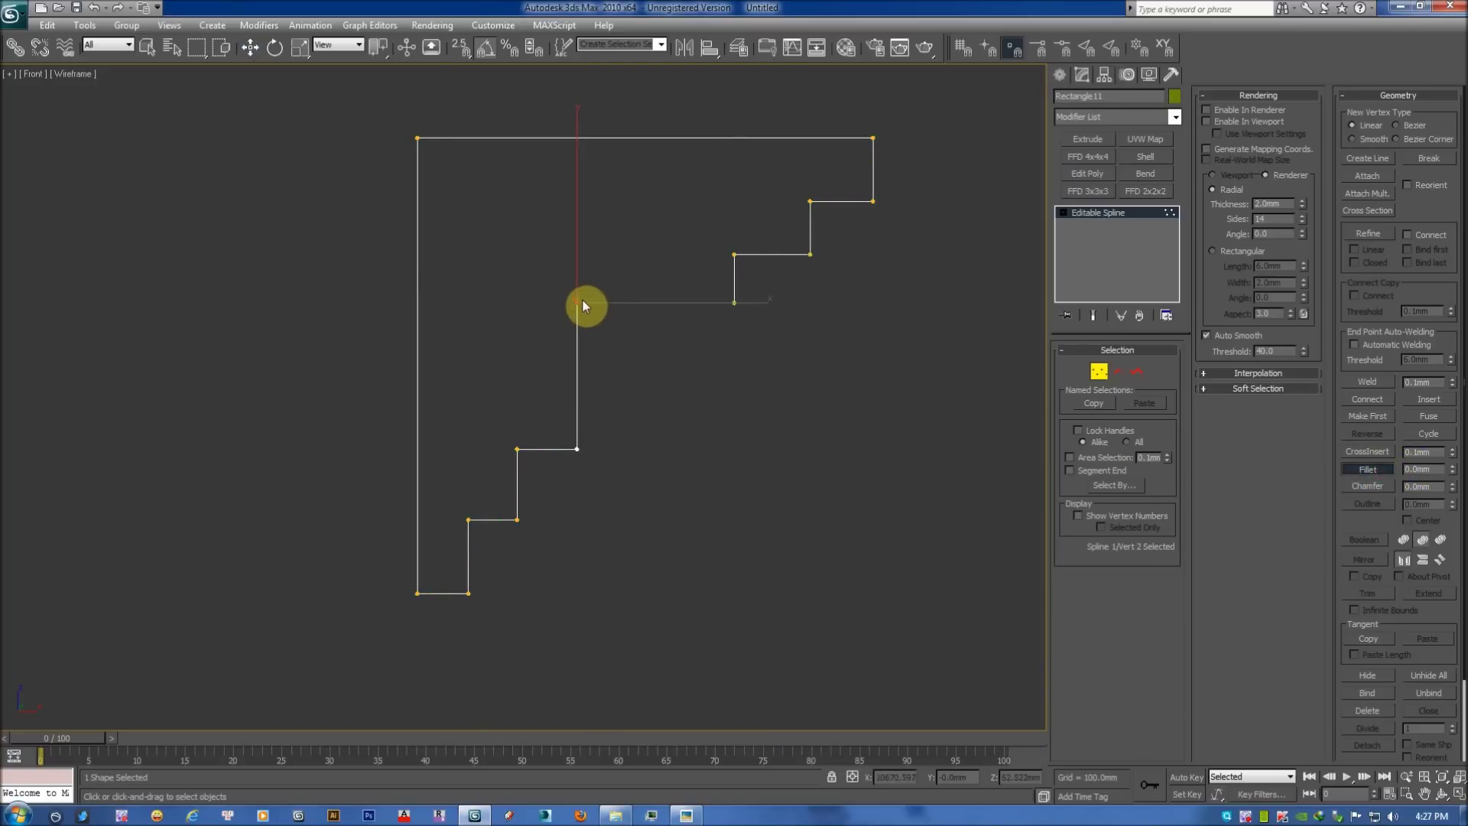
drag(577, 304, 529, 156)
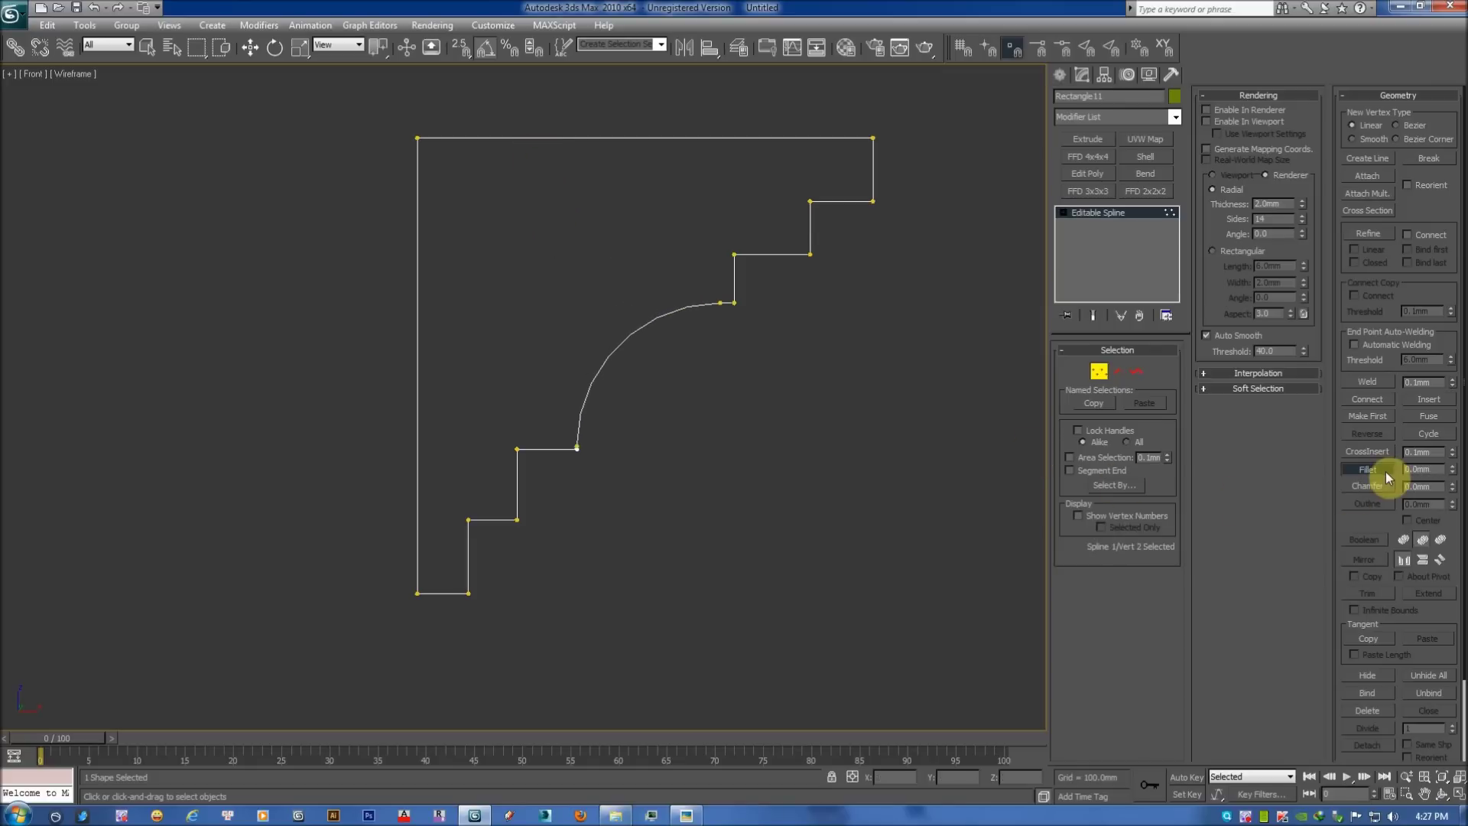
click(734, 253)
ctrl+drag(795, 184, 848, 222)
ctrl+drag(491, 435, 534, 471)
ctrl+drag(448, 502, 492, 541)
drag(808, 211, 808, 164)
Chamfer the bottom-left corner vertex, then select the whole profile shape.
key(w)
click(755, 506)
middle_drag(634, 563, 657, 525)
right_click(658, 524)
click(492, 554)
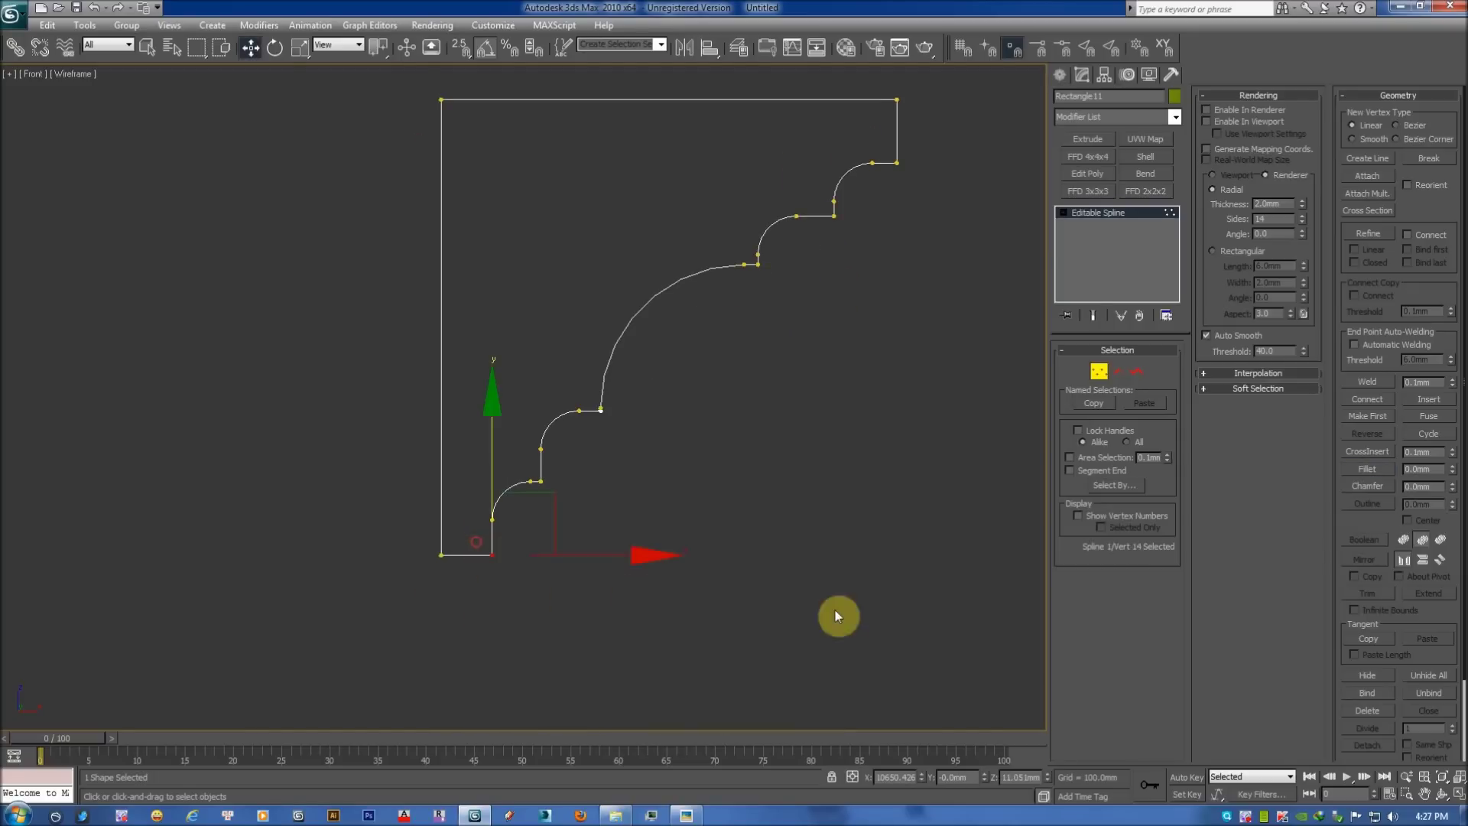
click(1367, 486)
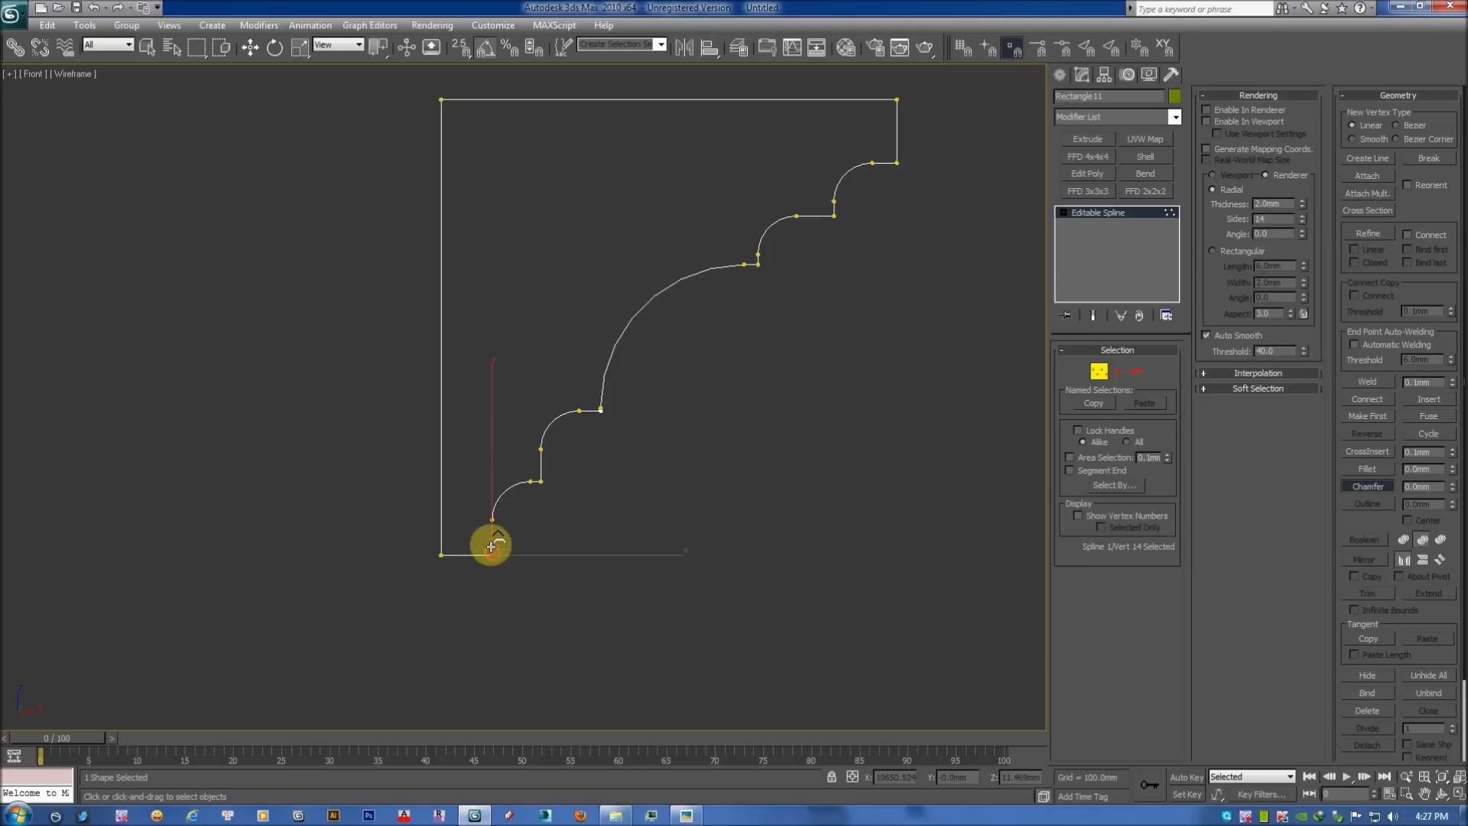
drag(491, 545, 492, 531)
right_click(650, 551)
middle_drag(808, 430, 804, 453)
click(804, 453)
click(957, 383)
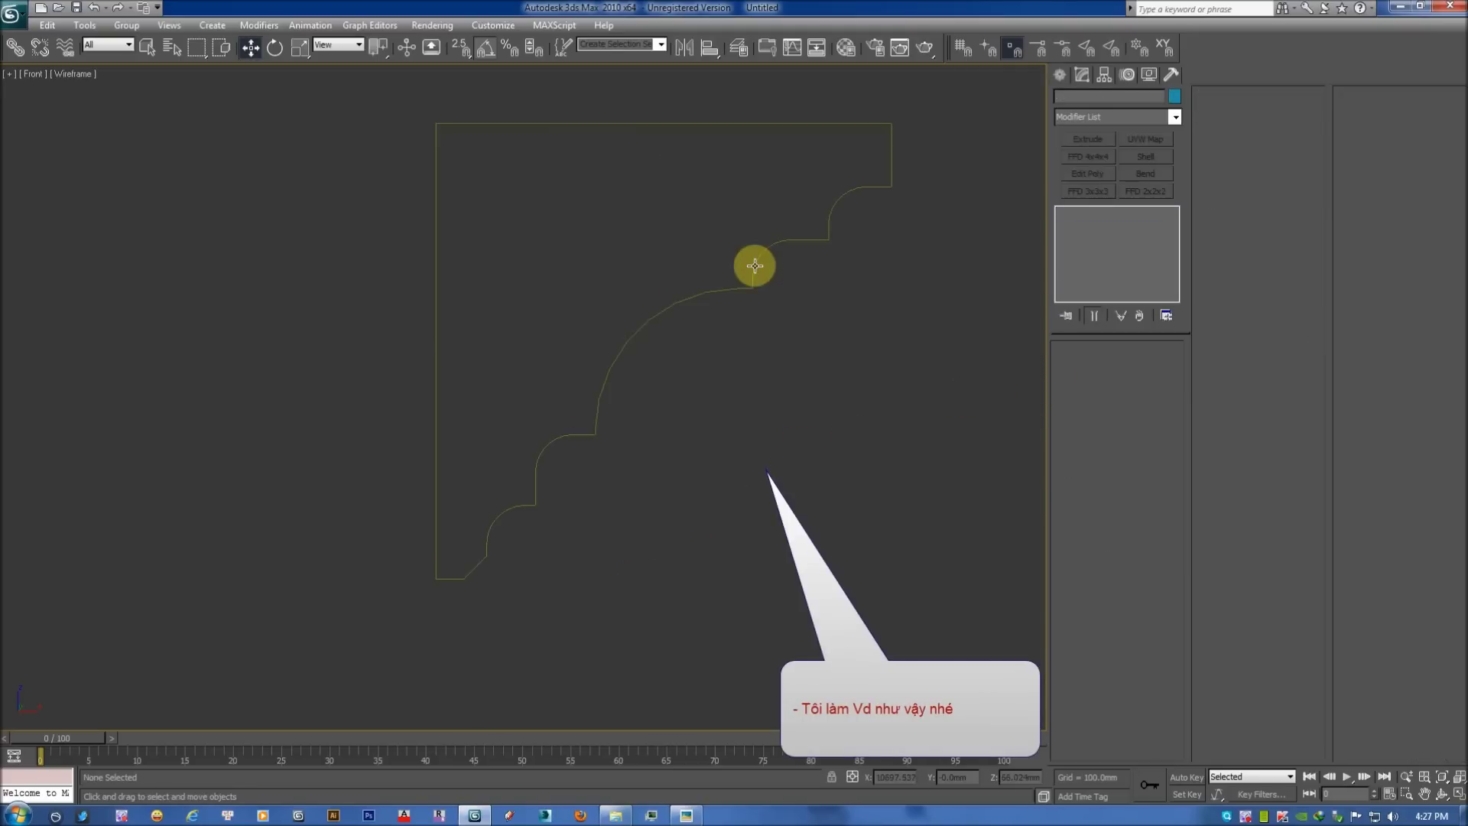
click(754, 264)
middle_drag(752, 369, 771, 437)
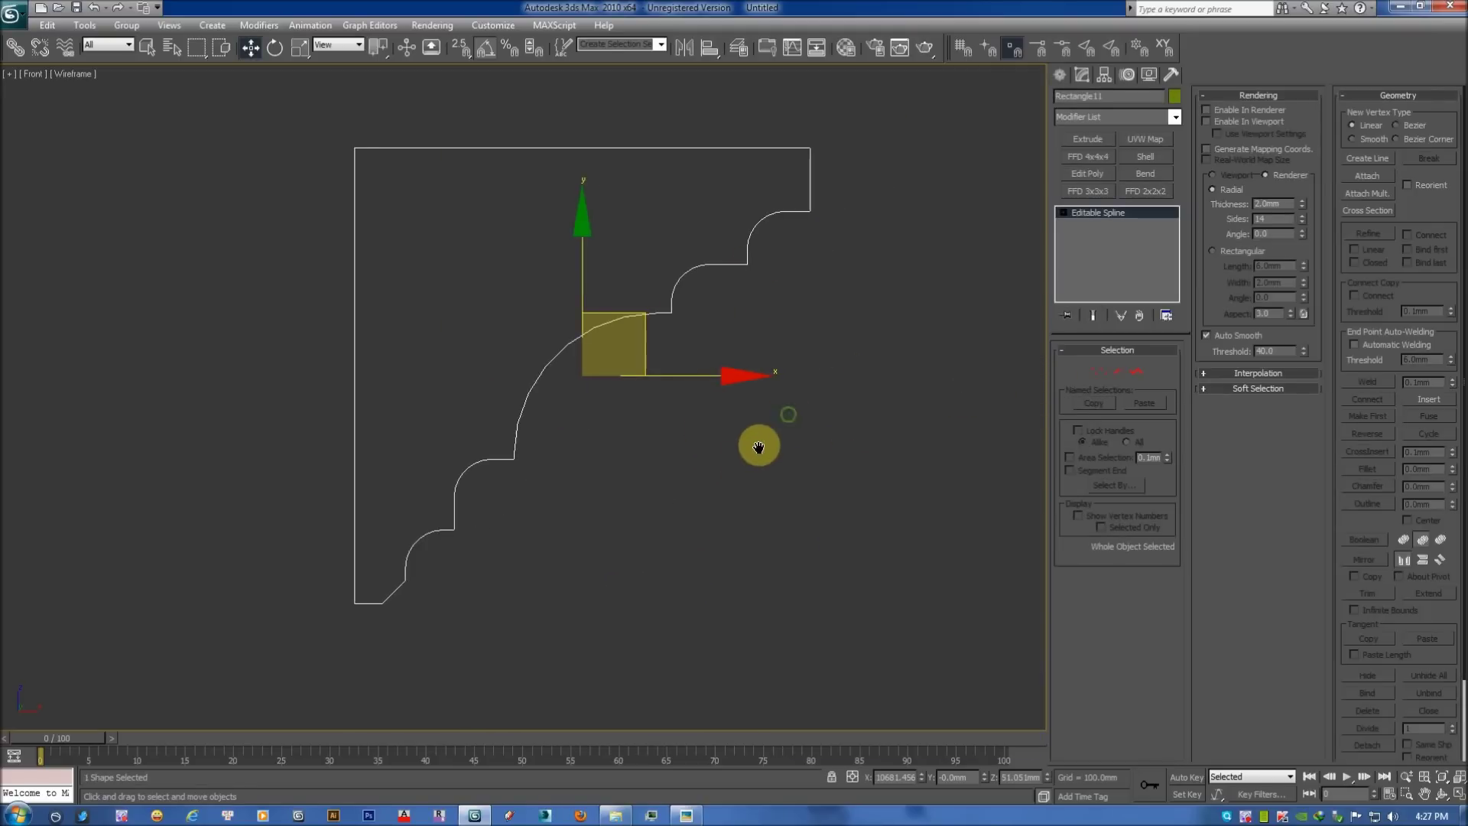
scroll(760, 442, down, 2)
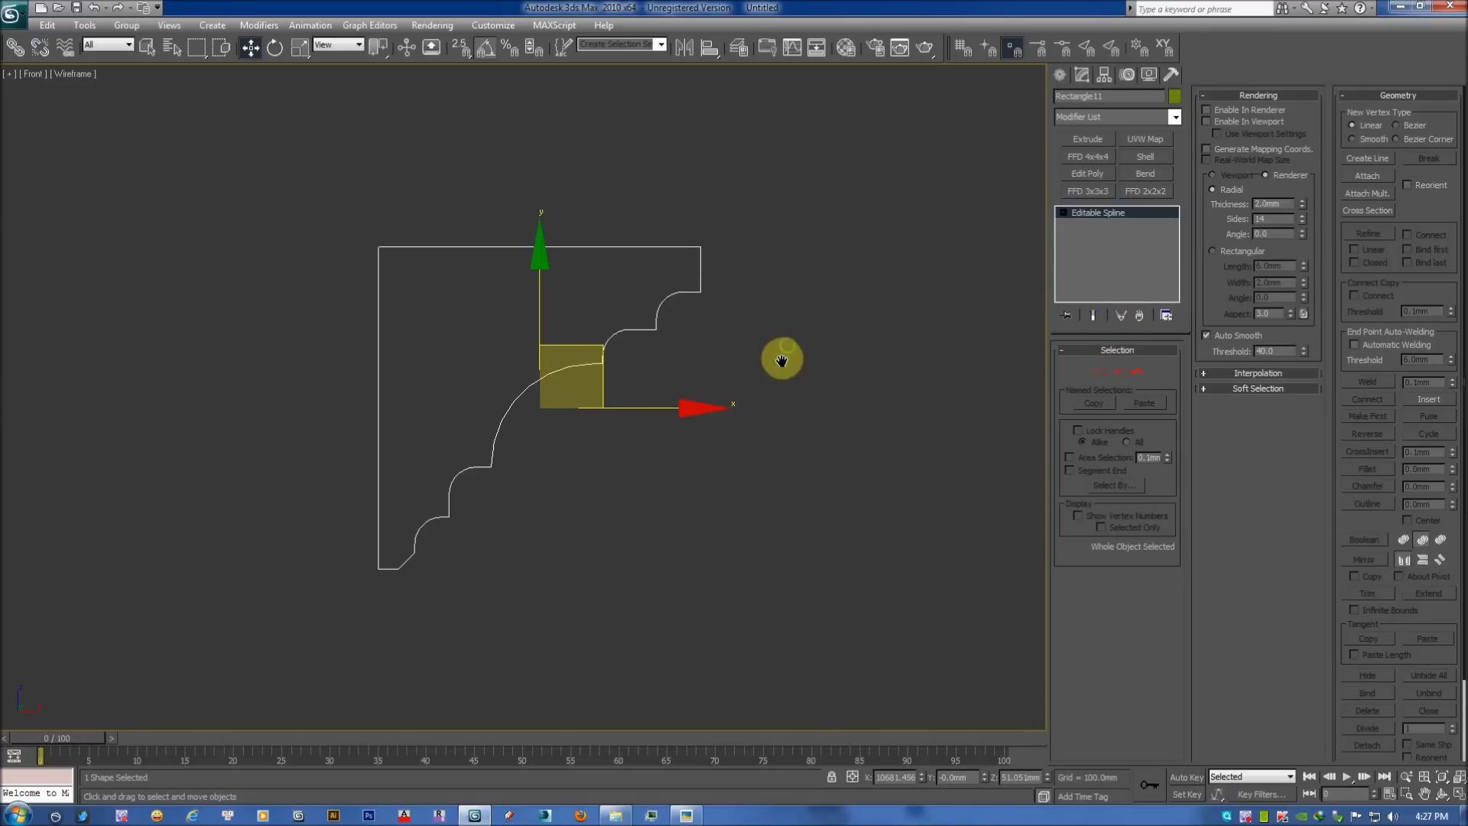
scroll(787, 358, down, 3)
scroll(786, 357, down, 3)
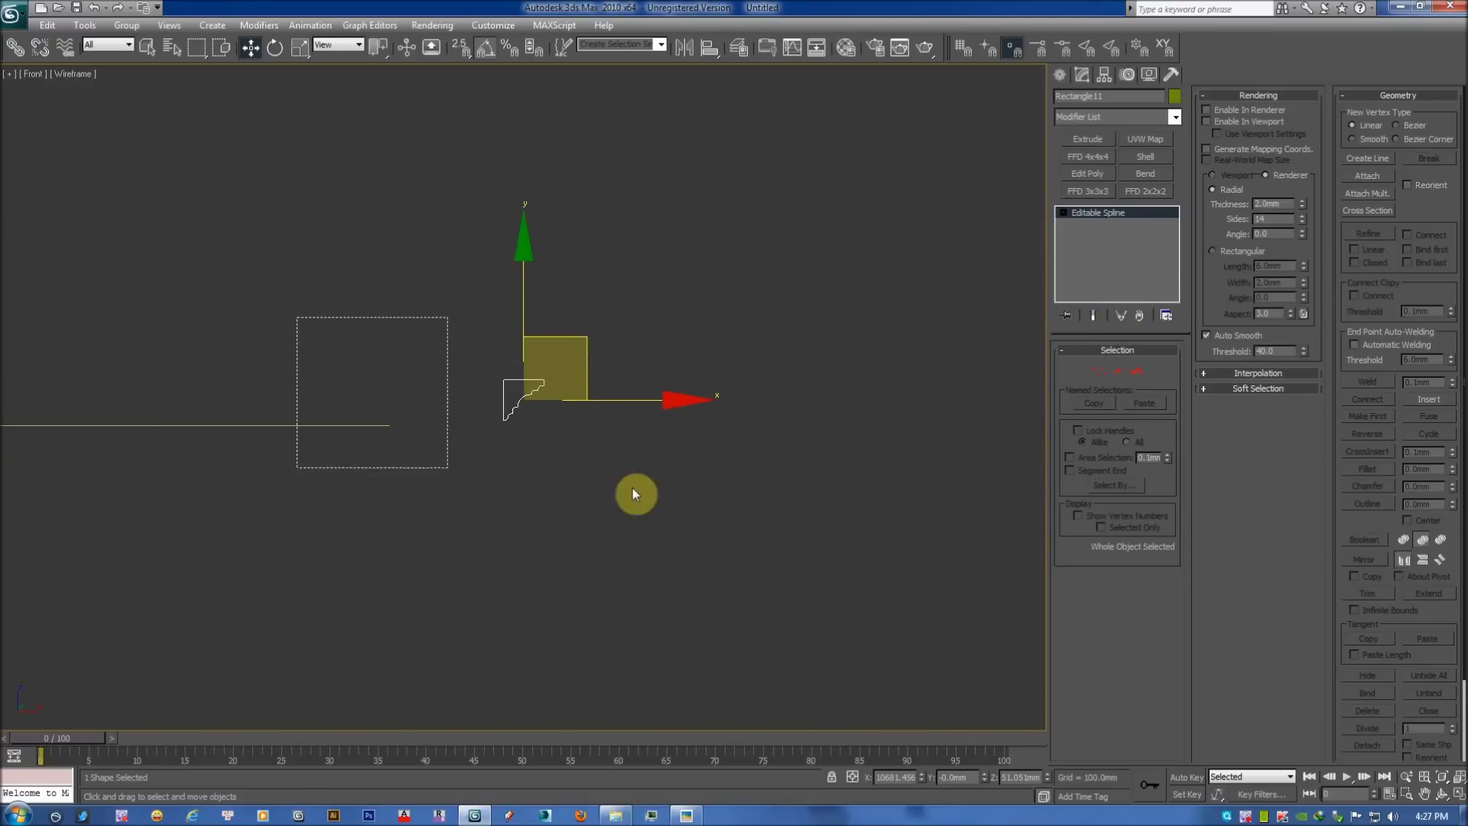
drag(261, 470, 362, 299)
scroll(528, 397, up, 3)
scroll(541, 422, up, 3)
click(655, 384)
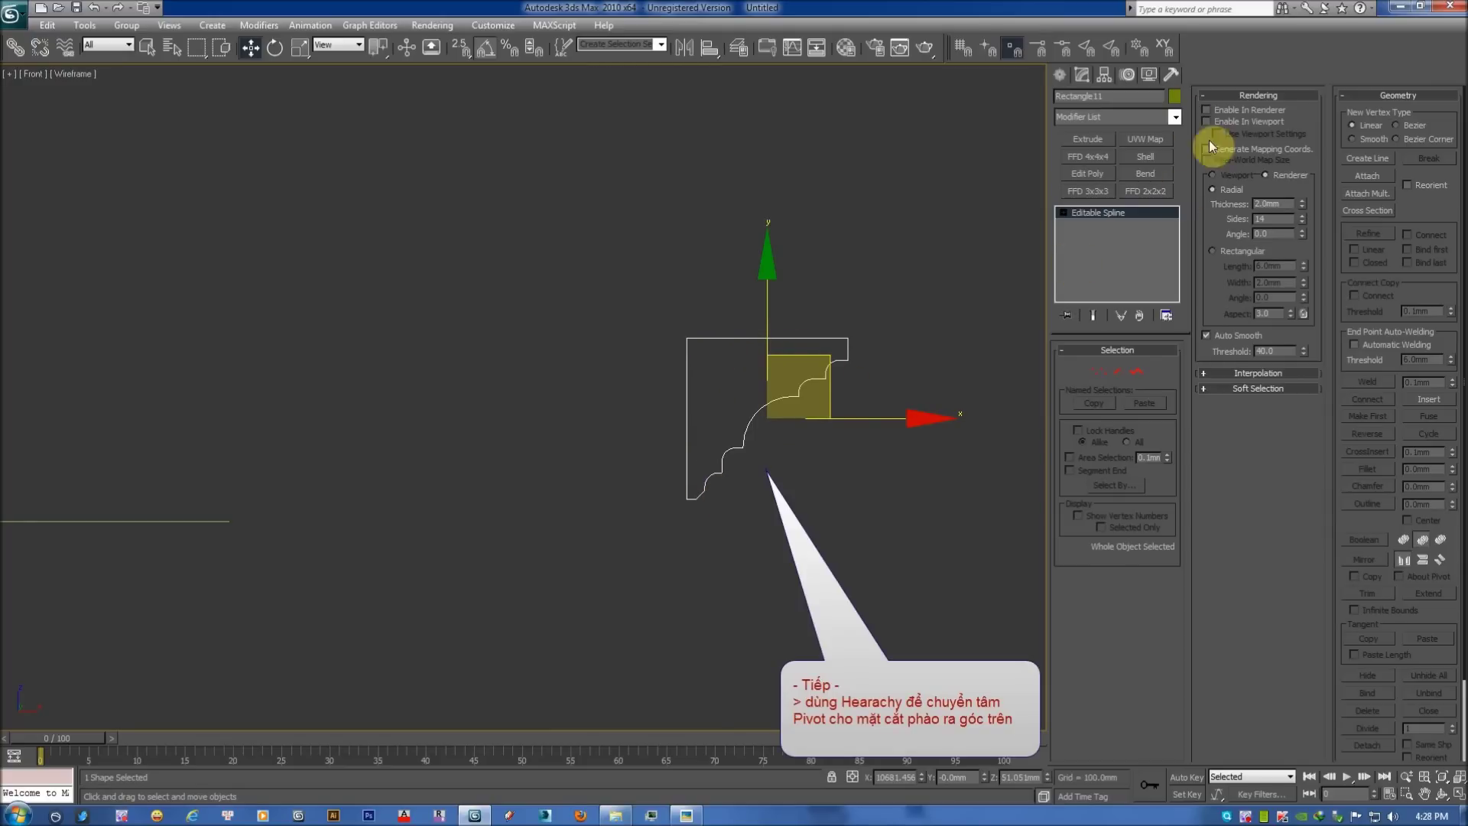
Turn on Affect Pivot Only and start aligning the pivot to the profile itself.
click(1103, 76)
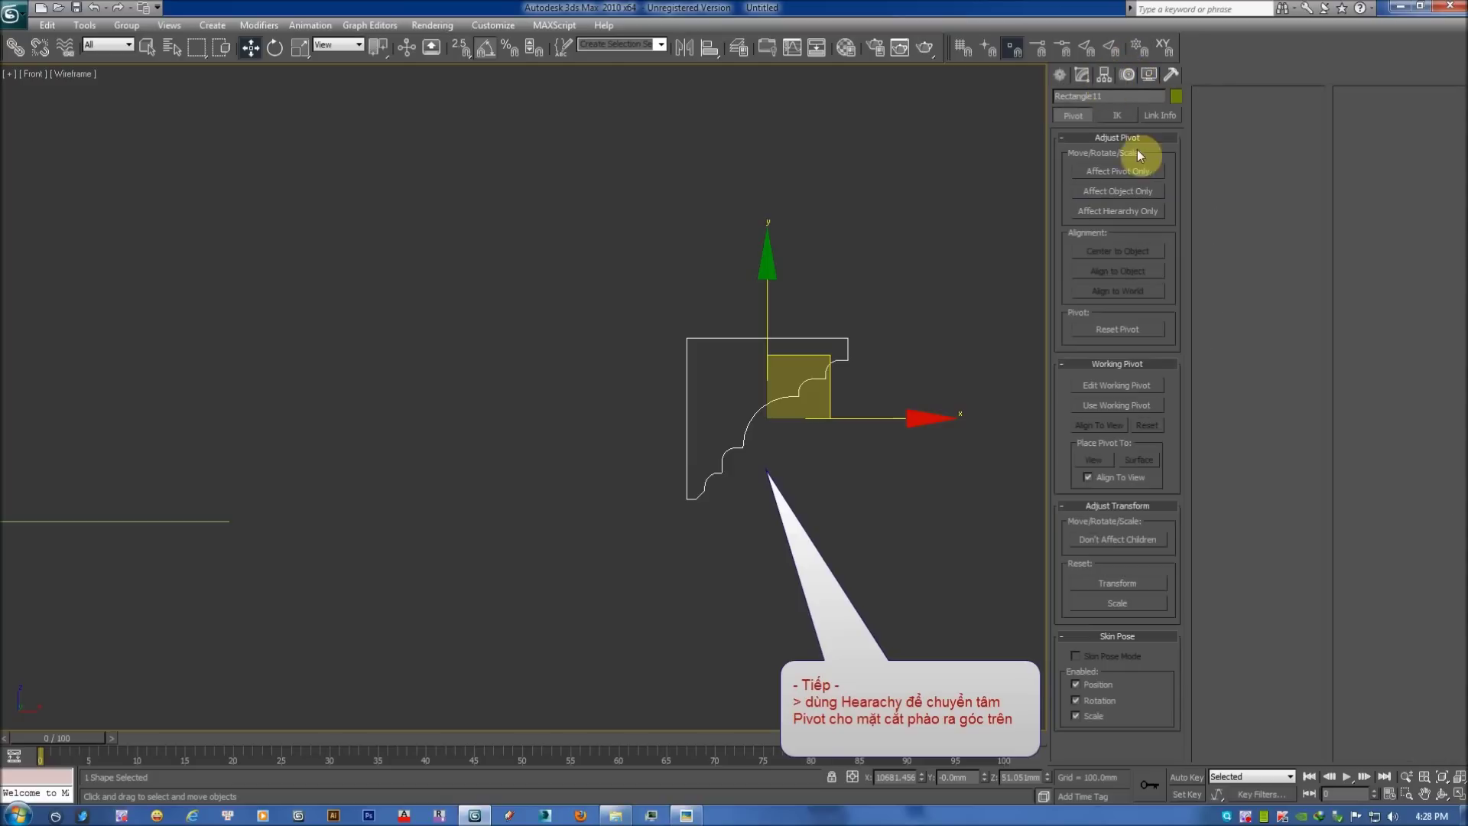
click(1136, 172)
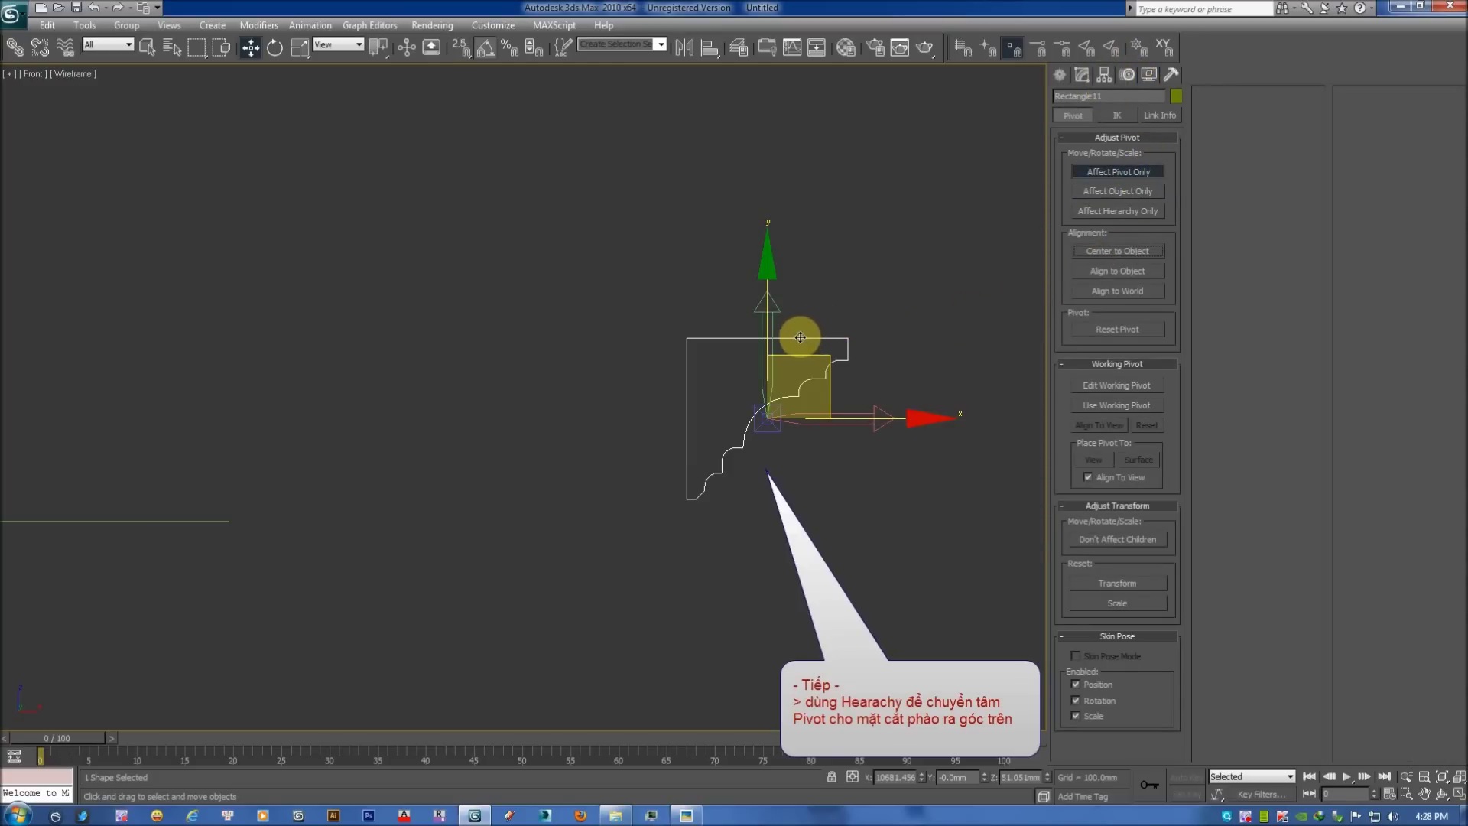
key(alt+a)
click(740, 340)
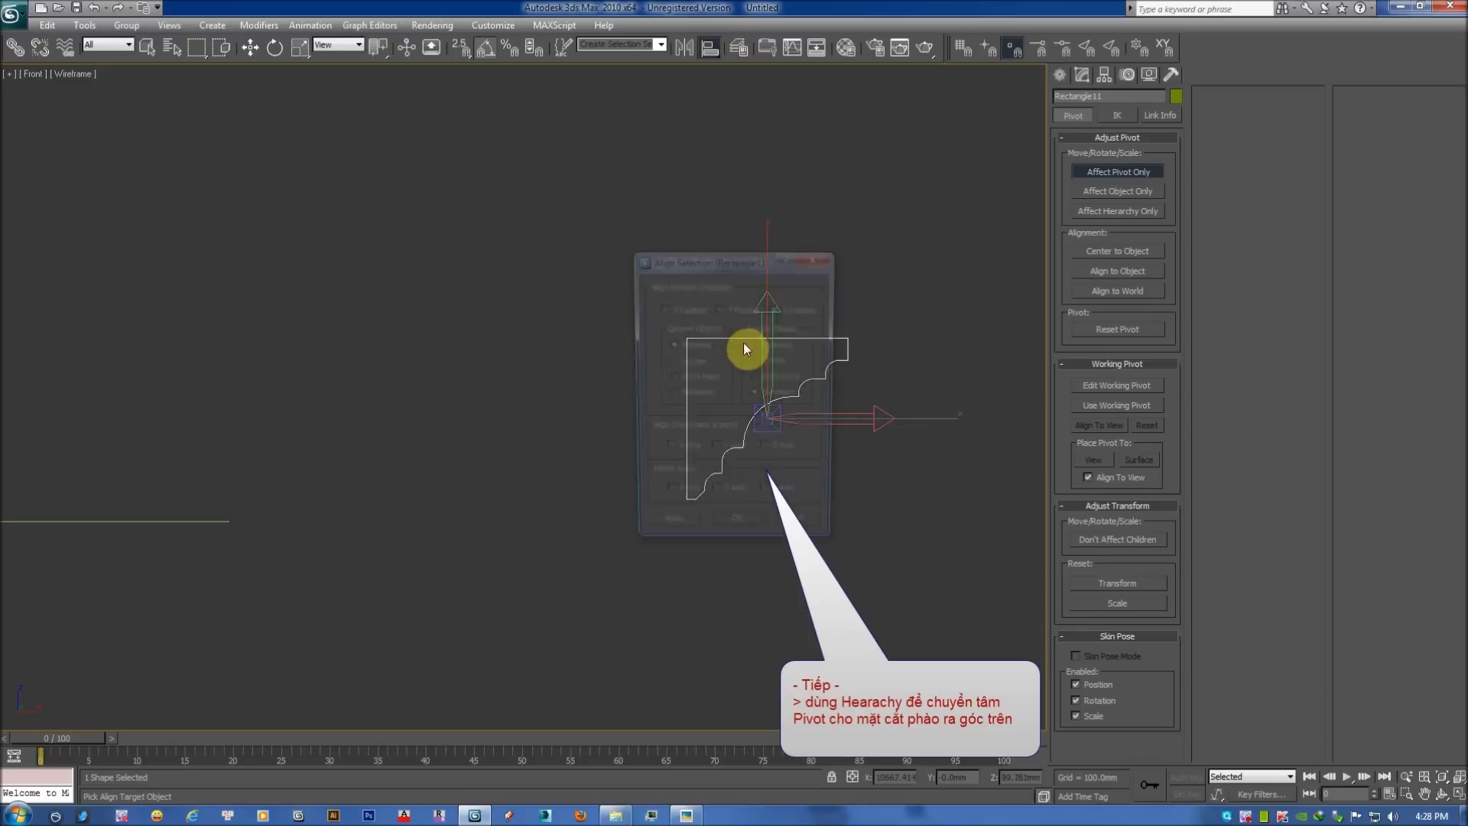
drag(712, 254, 425, 170)
Align the pivot's Y position to the profile's Maximum, then turn Affect Pivot Only off.
click(512, 227)
click(397, 223)
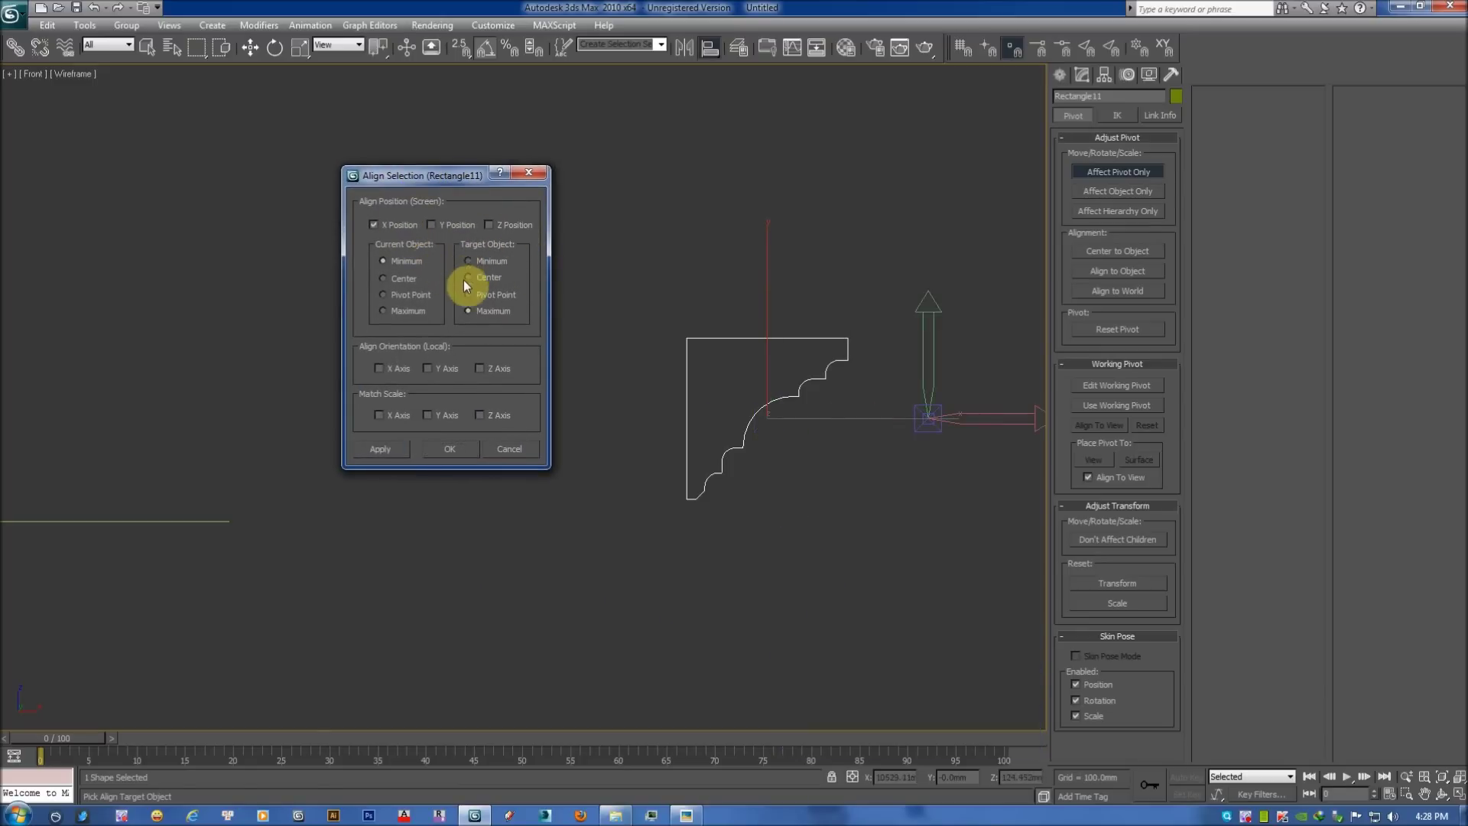
click(488, 262)
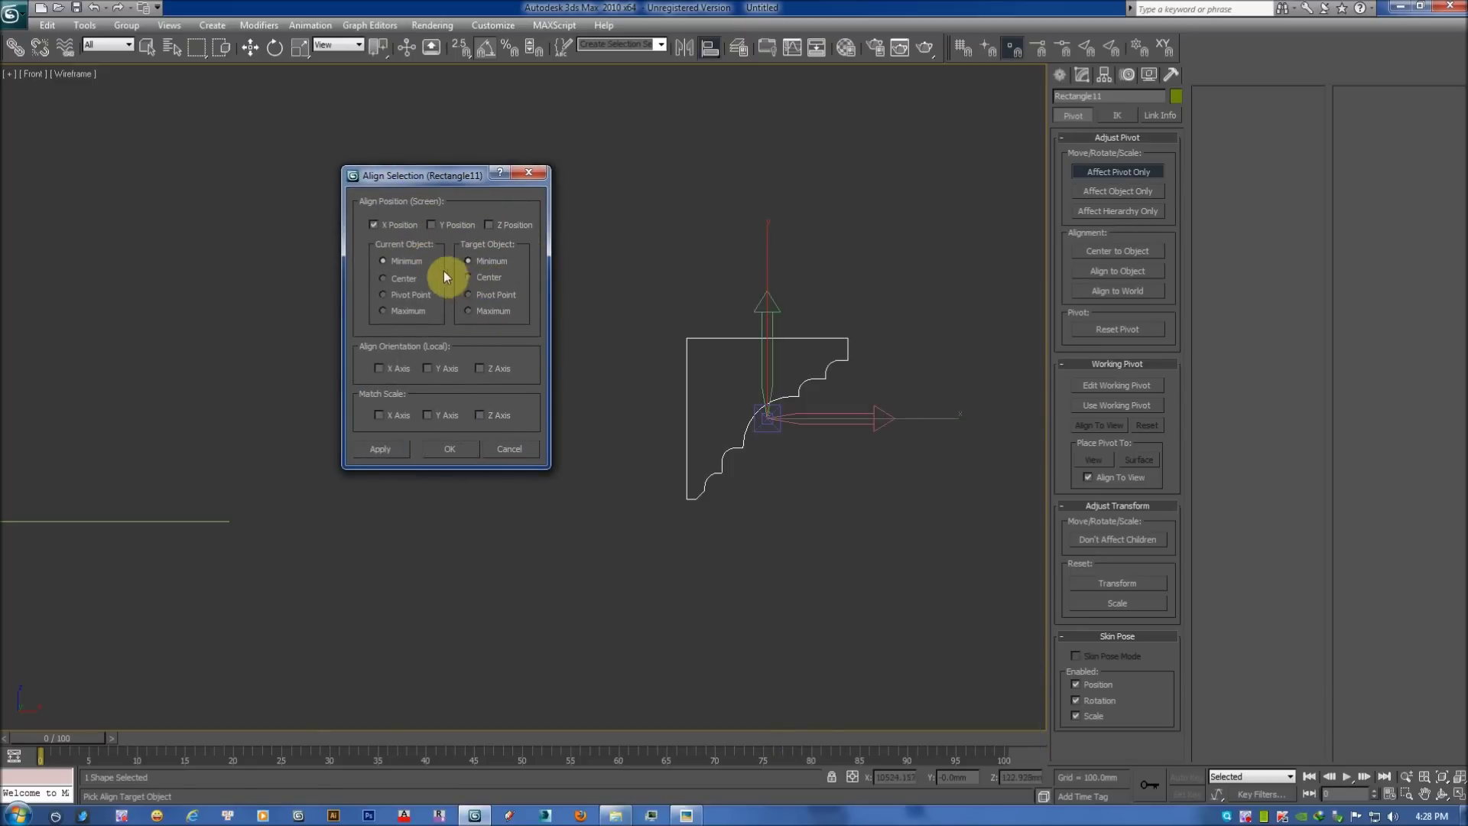
click(416, 297)
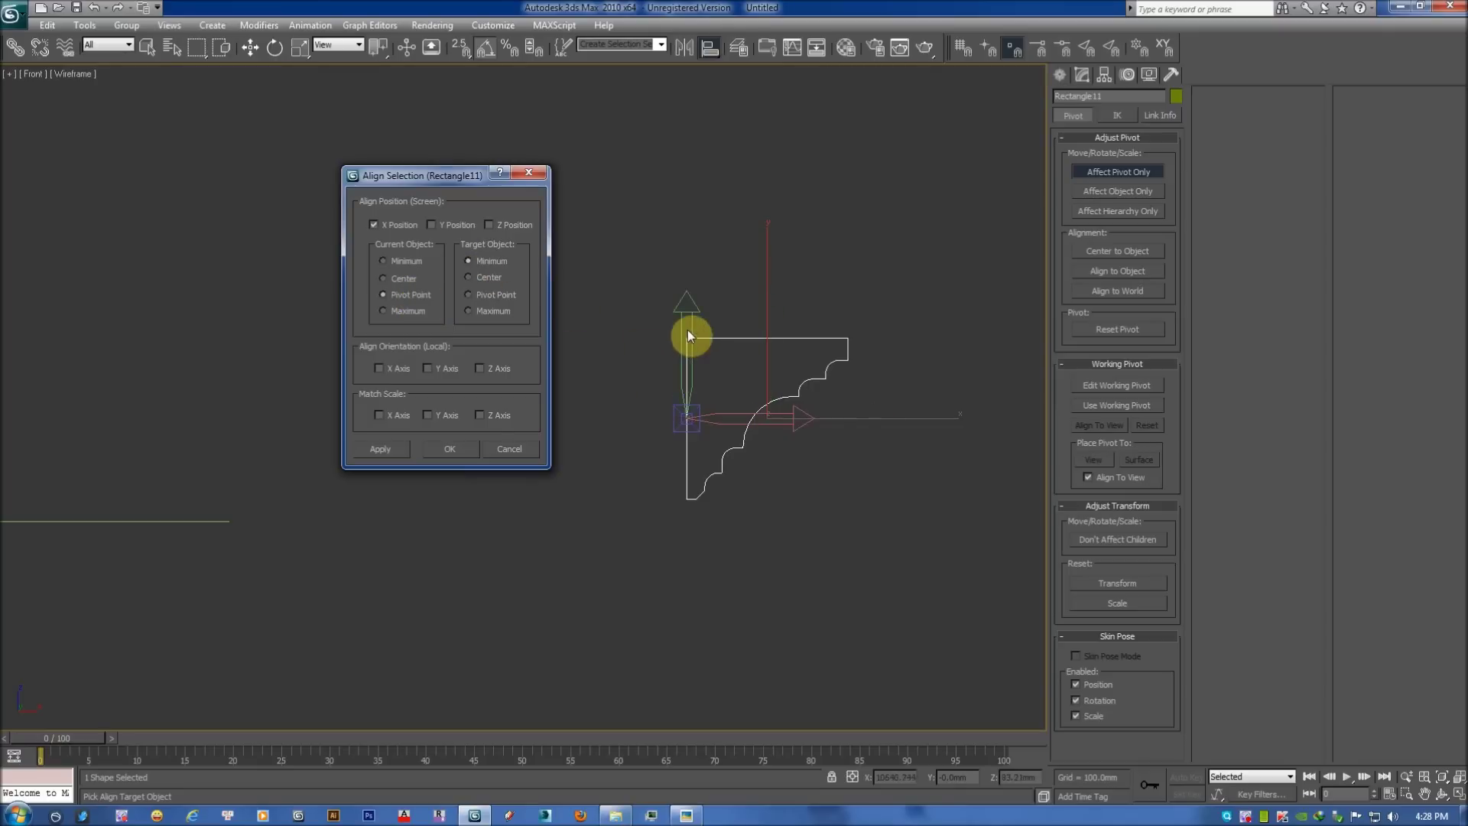
click(440, 226)
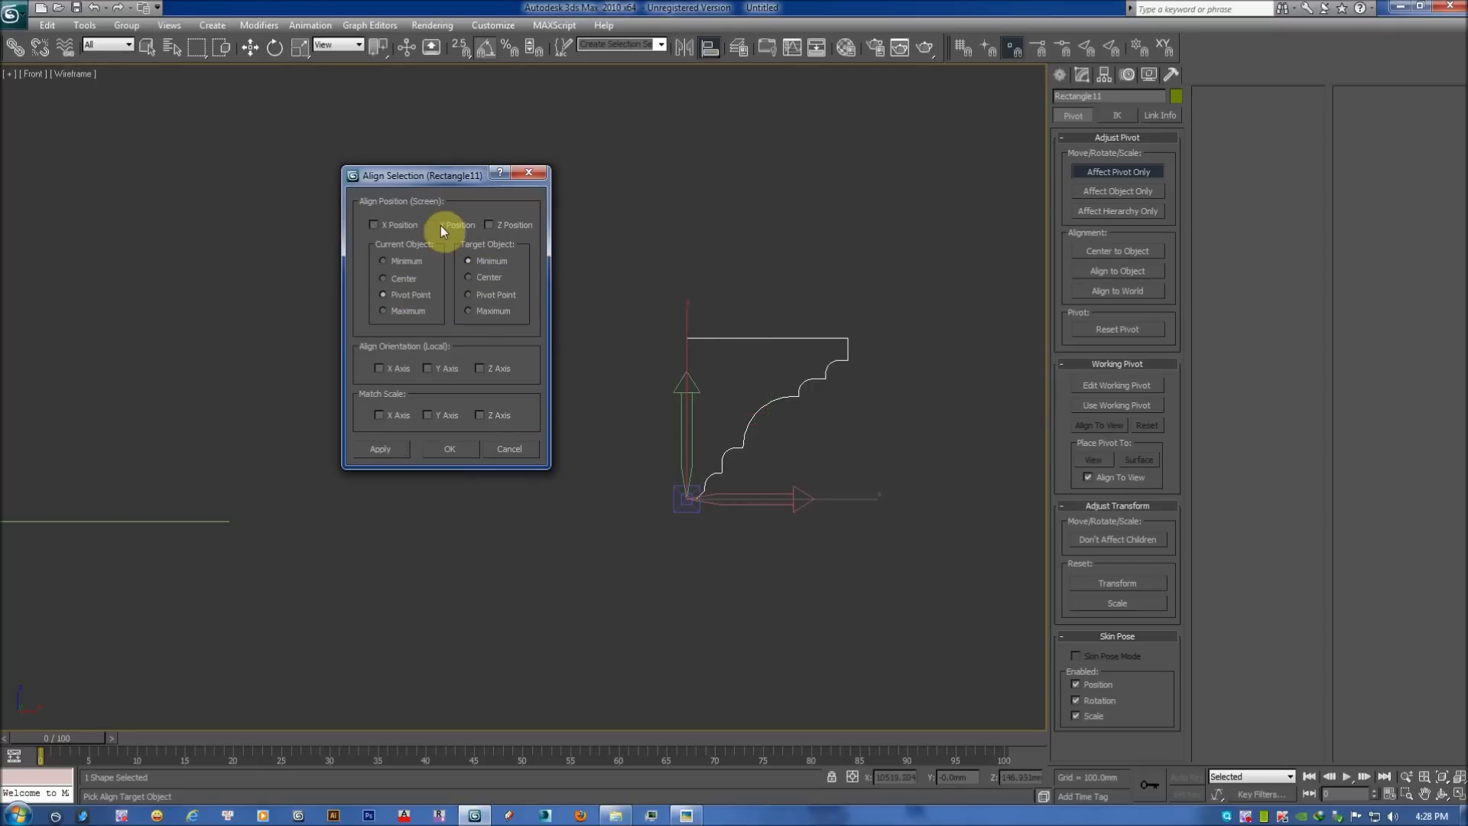
click(479, 312)
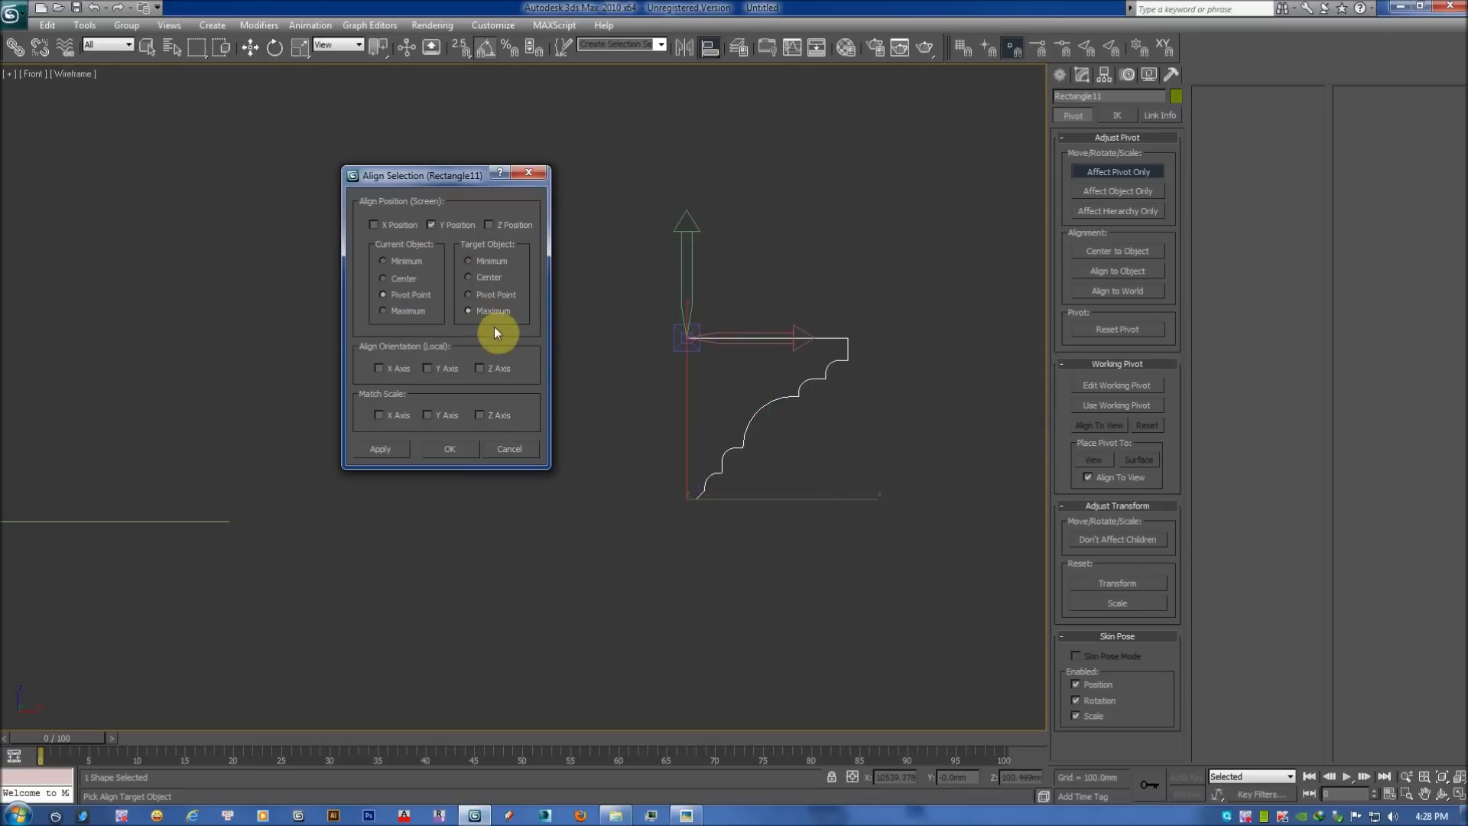
click(467, 451)
click(1106, 173)
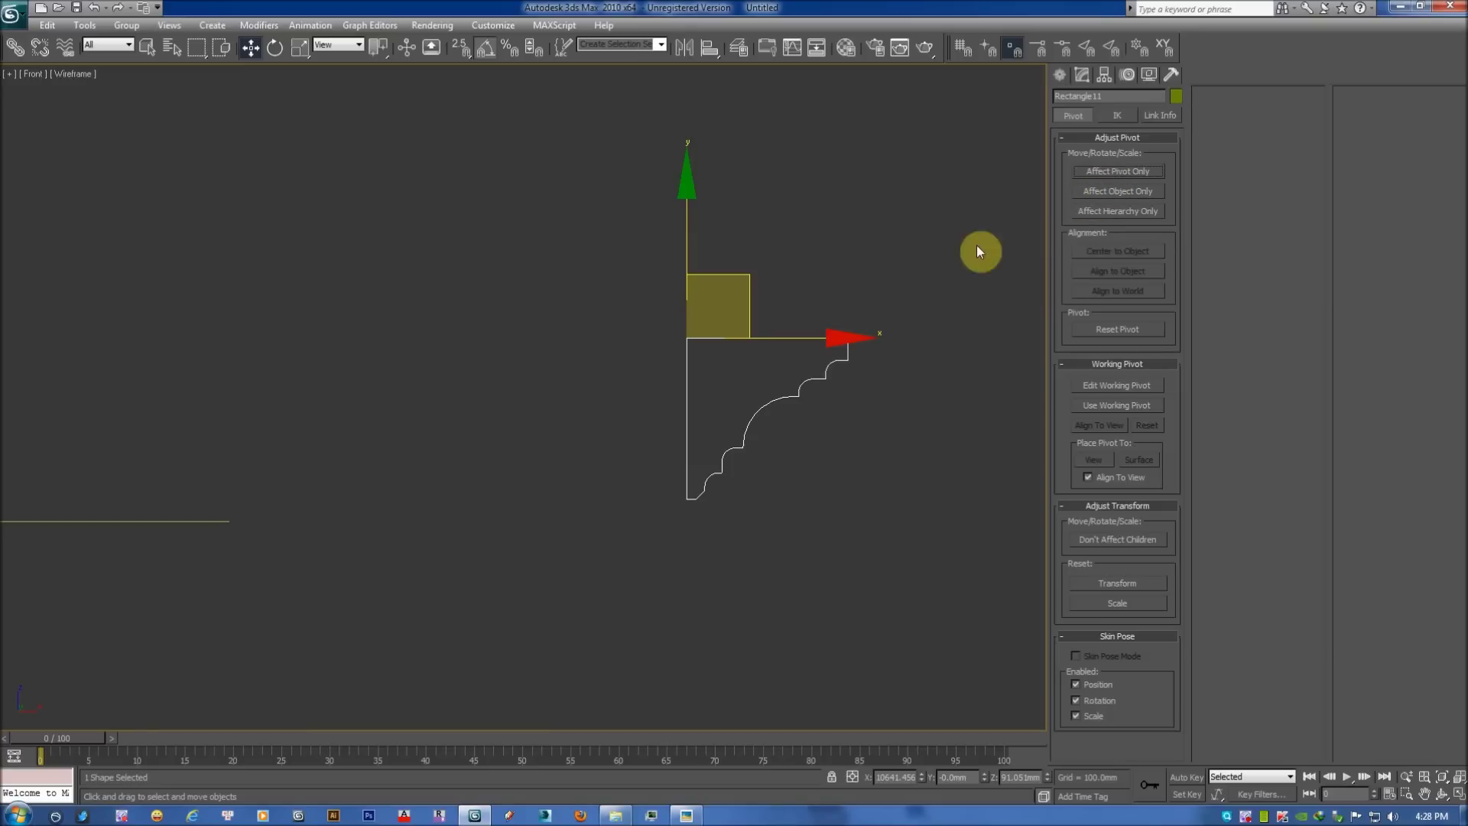
click(859, 345)
Switch to Perspective view and orbit around the molding profile.
click(824, 369)
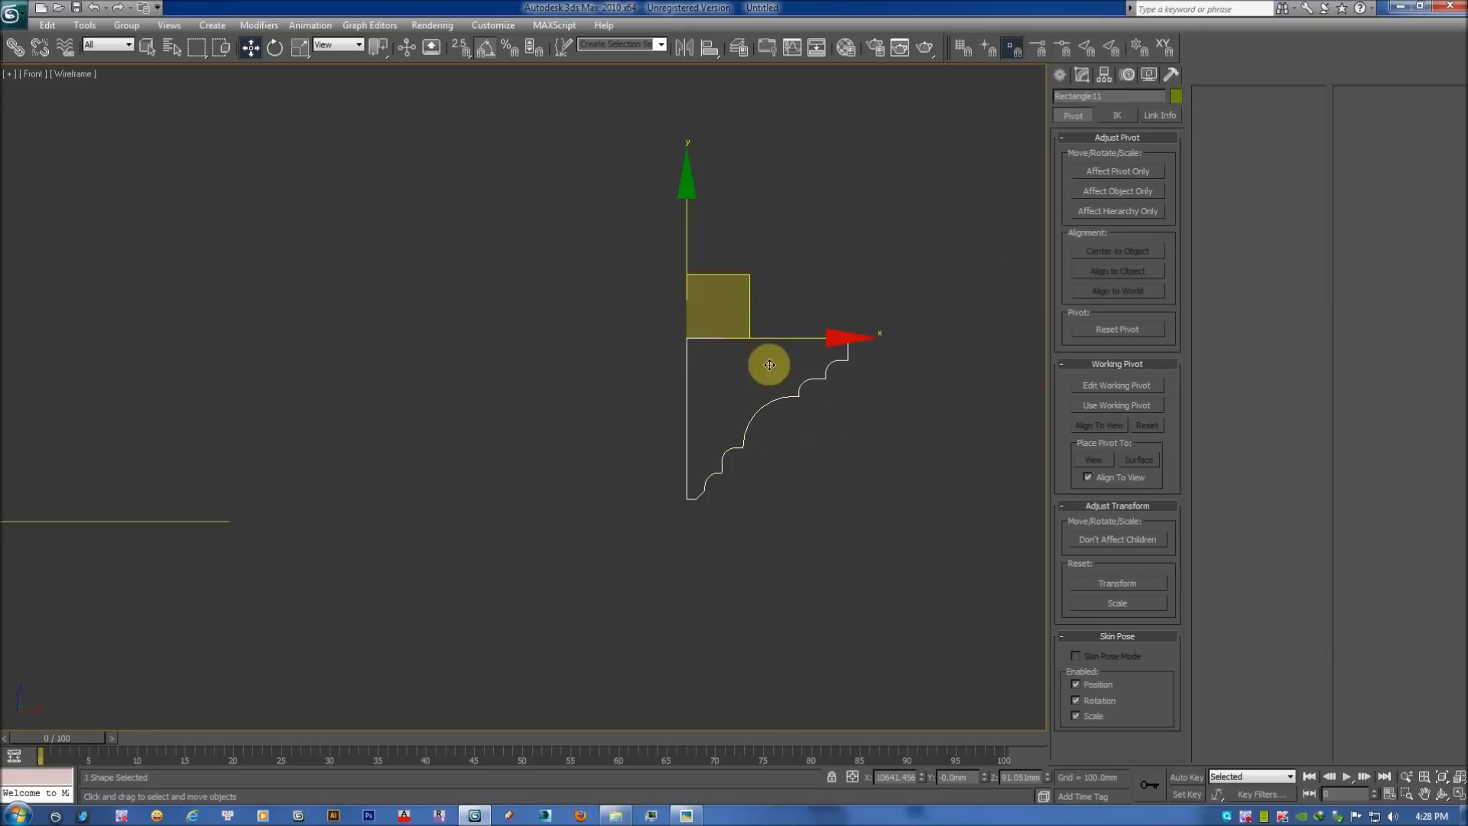
scroll(769, 364, down, 3)
scroll(718, 426, down, 3)
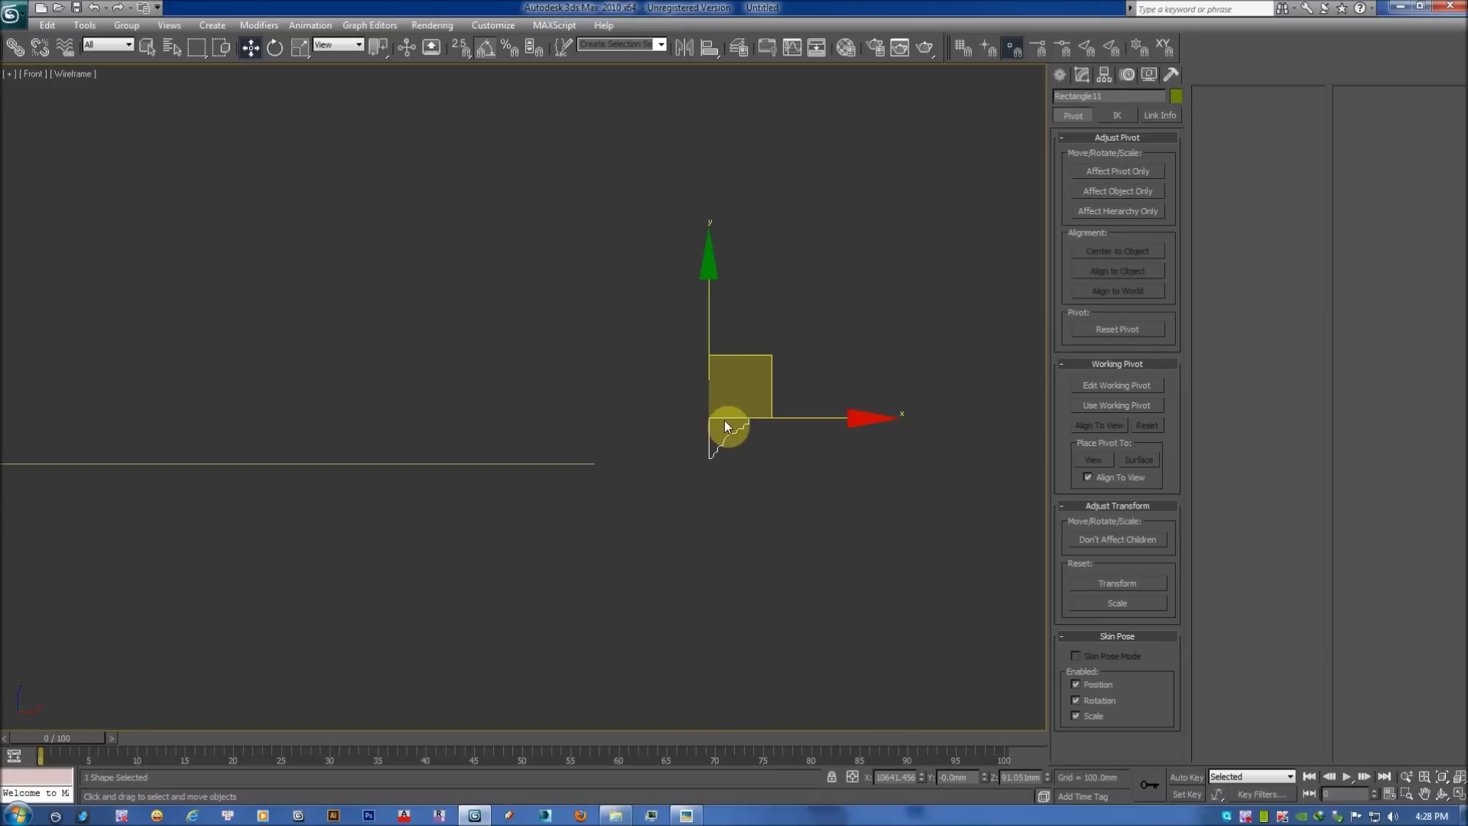
key(p)
mouse_move(760, 455)
alt+middle_down()
mouse_move(708, 465)
mouse_move(830, 512)
mouse_move(876, 481)
mouse_move(846, 476)
alt+middle_up()
click(758, 498)
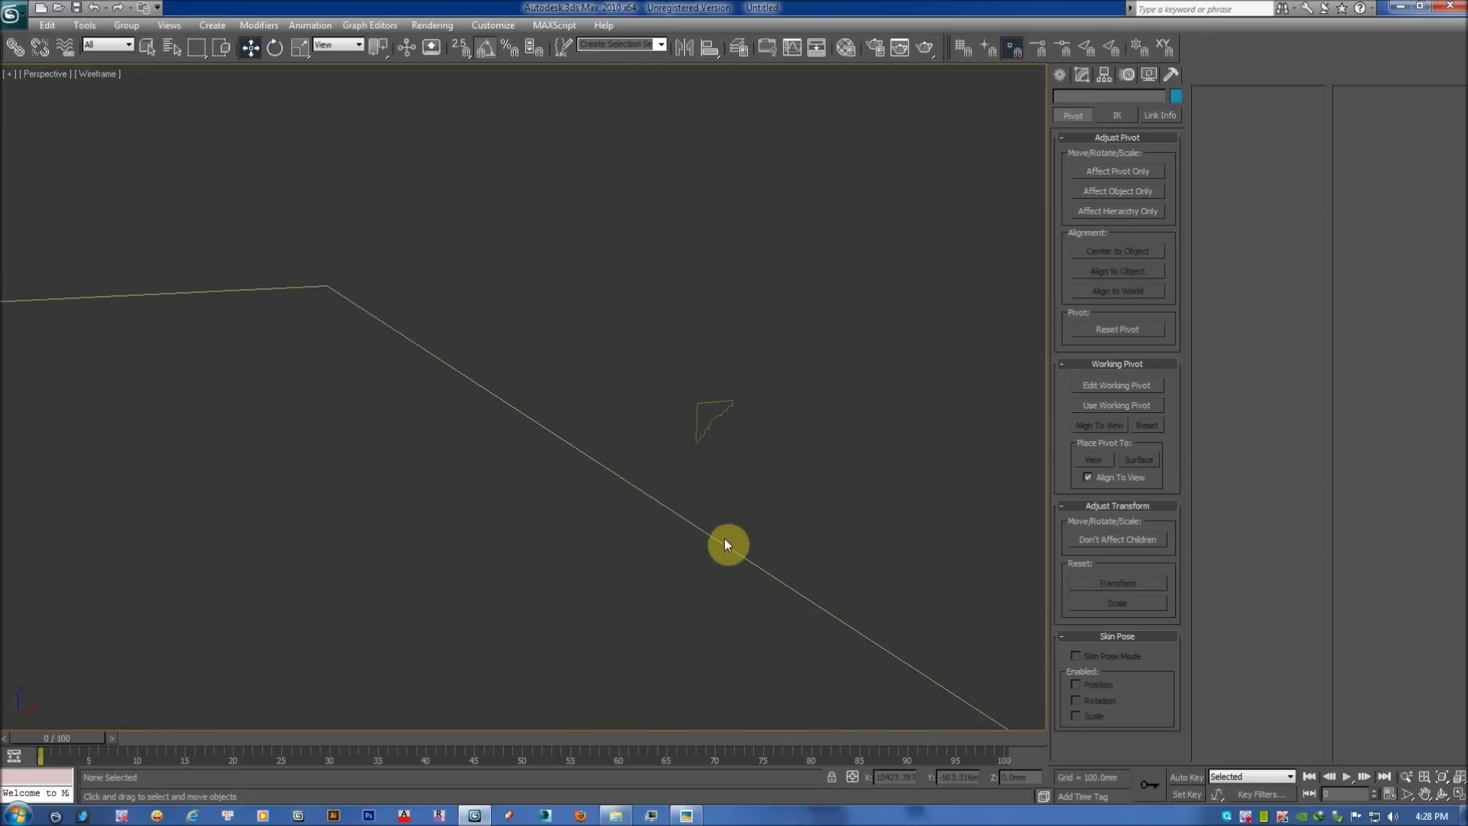
click(699, 443)
scroll(699, 466, down, 2)
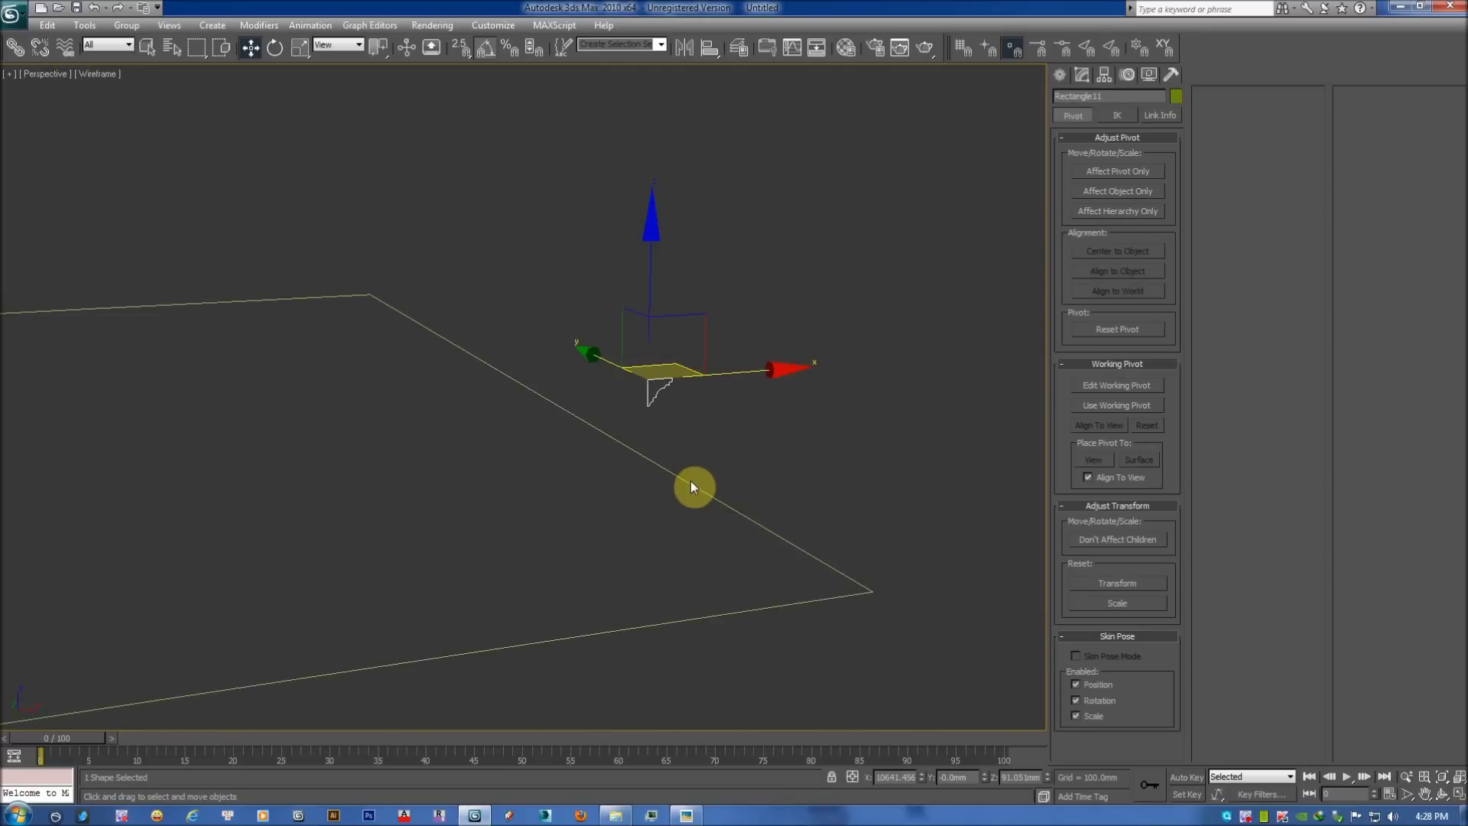
Select the large Rectangle10 path and bring up the Create > Geometry panel.
click(689, 483)
mouse_move(762, 440)
alt+middle_down()
mouse_move(706, 447)
mouse_move(715, 420)
mouse_move(665, 443)
mouse_move(806, 442)
alt+middle_up()
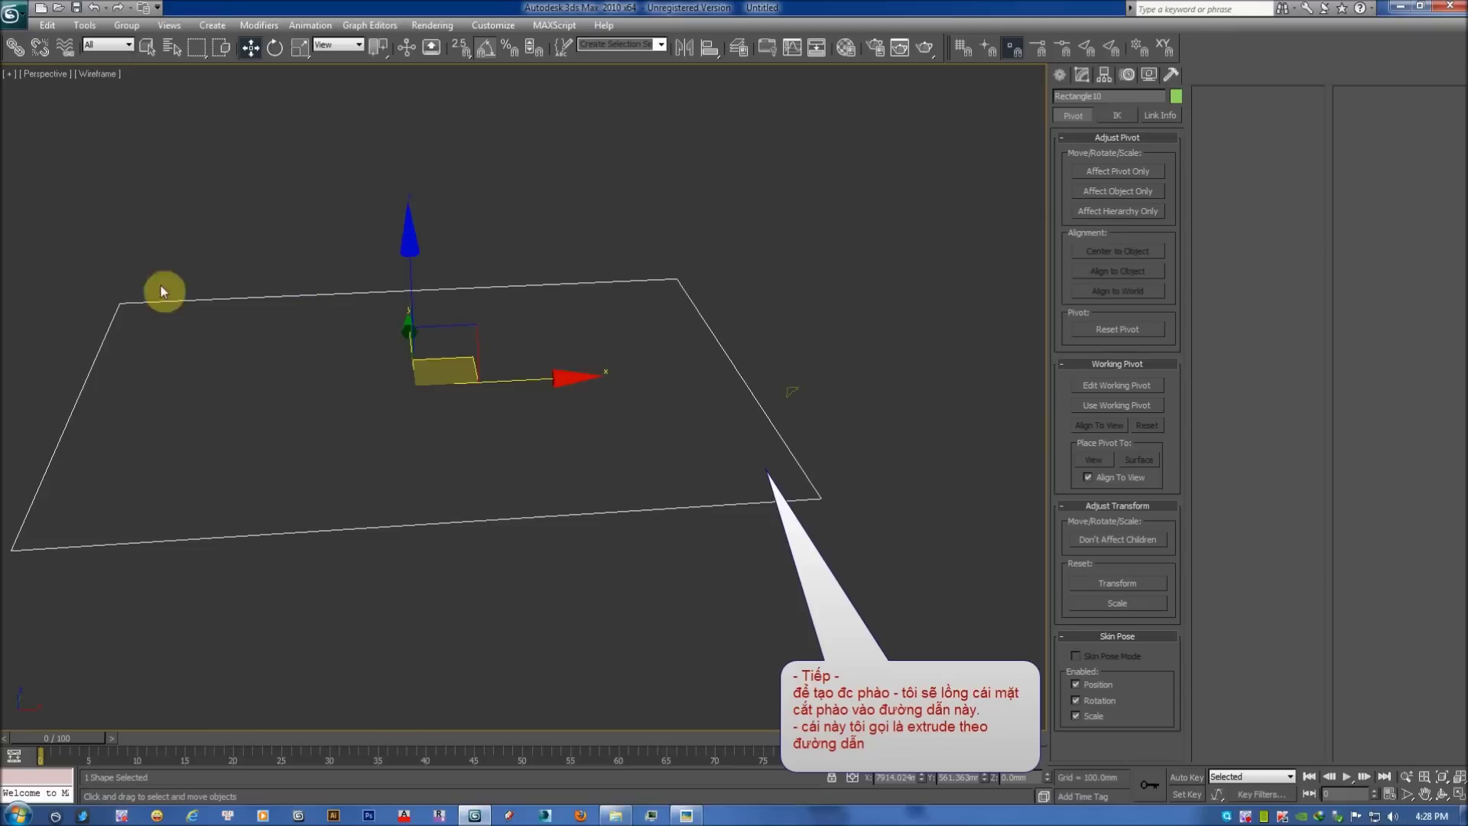
middle_drag(384, 354, 386, 366)
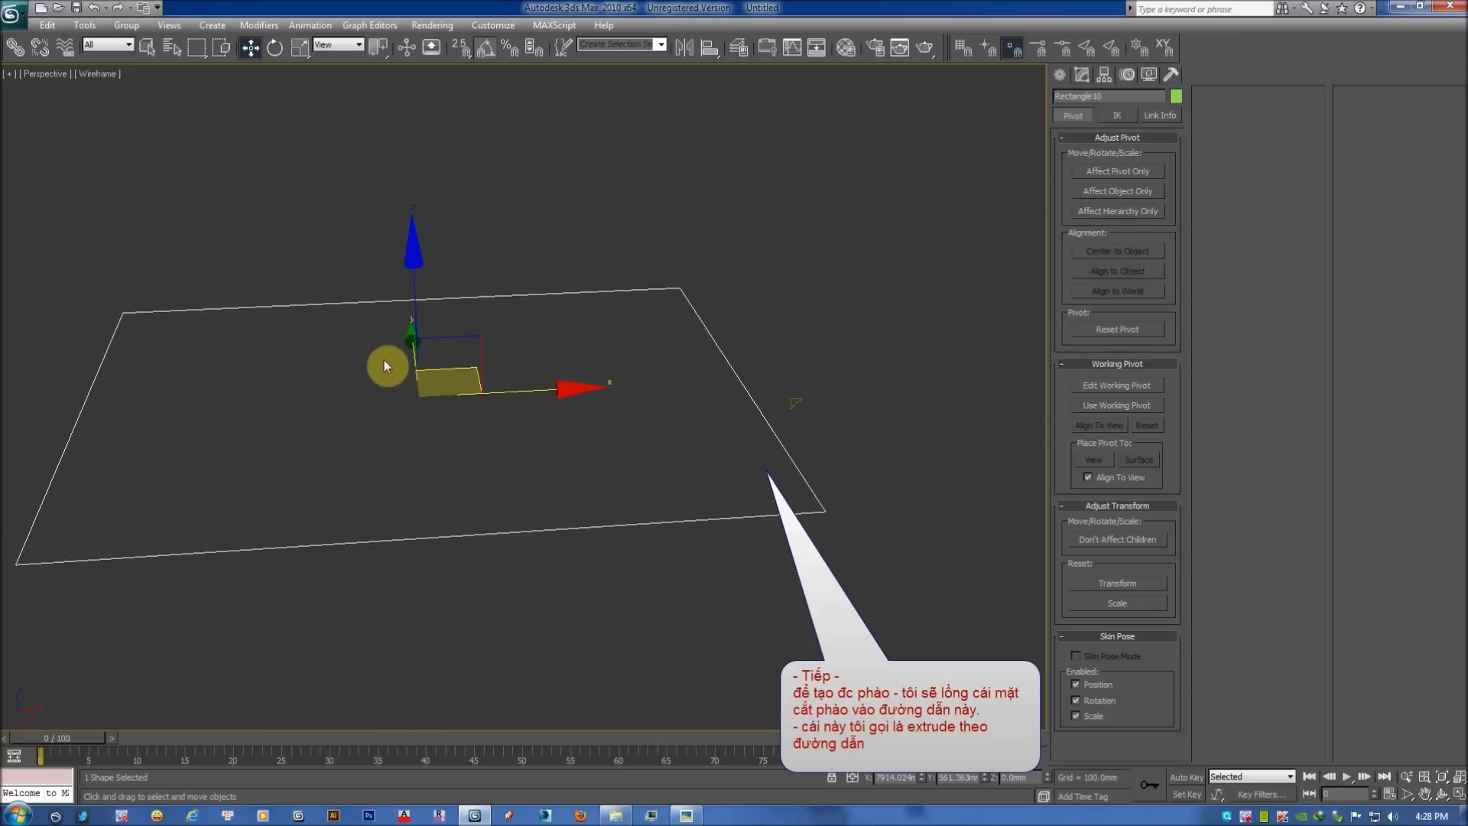
middle_drag(560, 358, 642, 356)
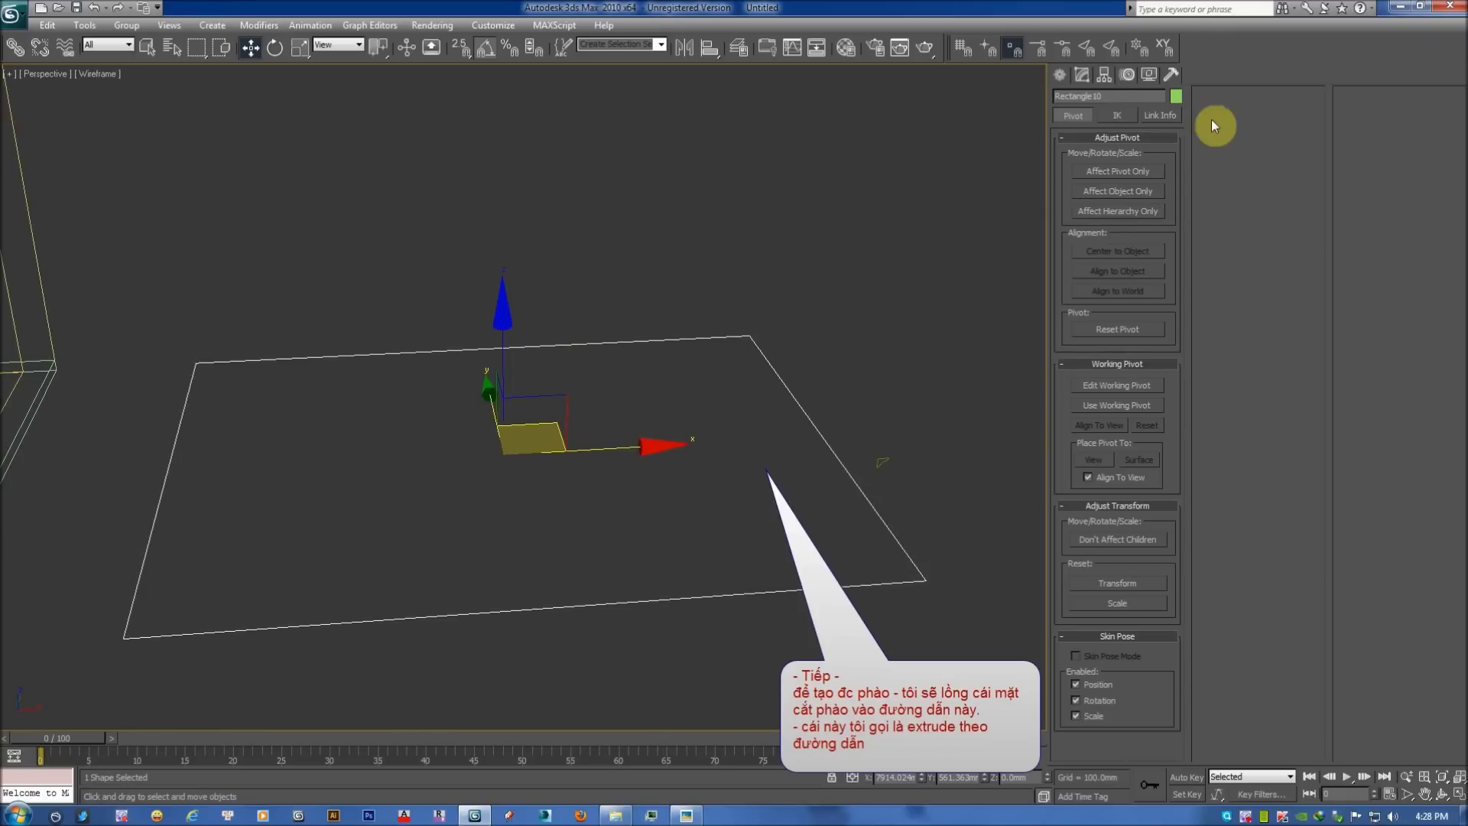
click(1065, 72)
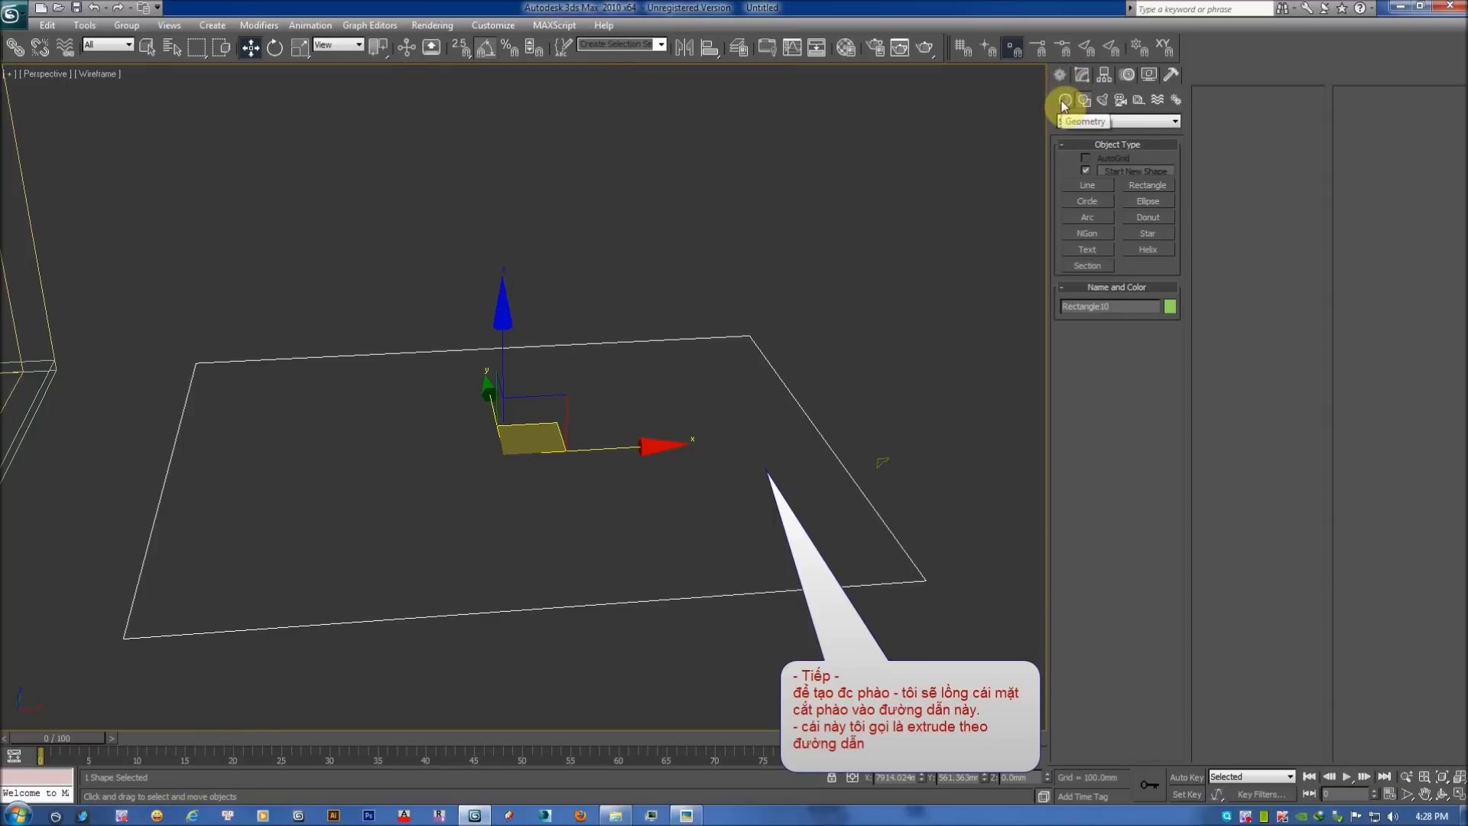
click(1064, 101)
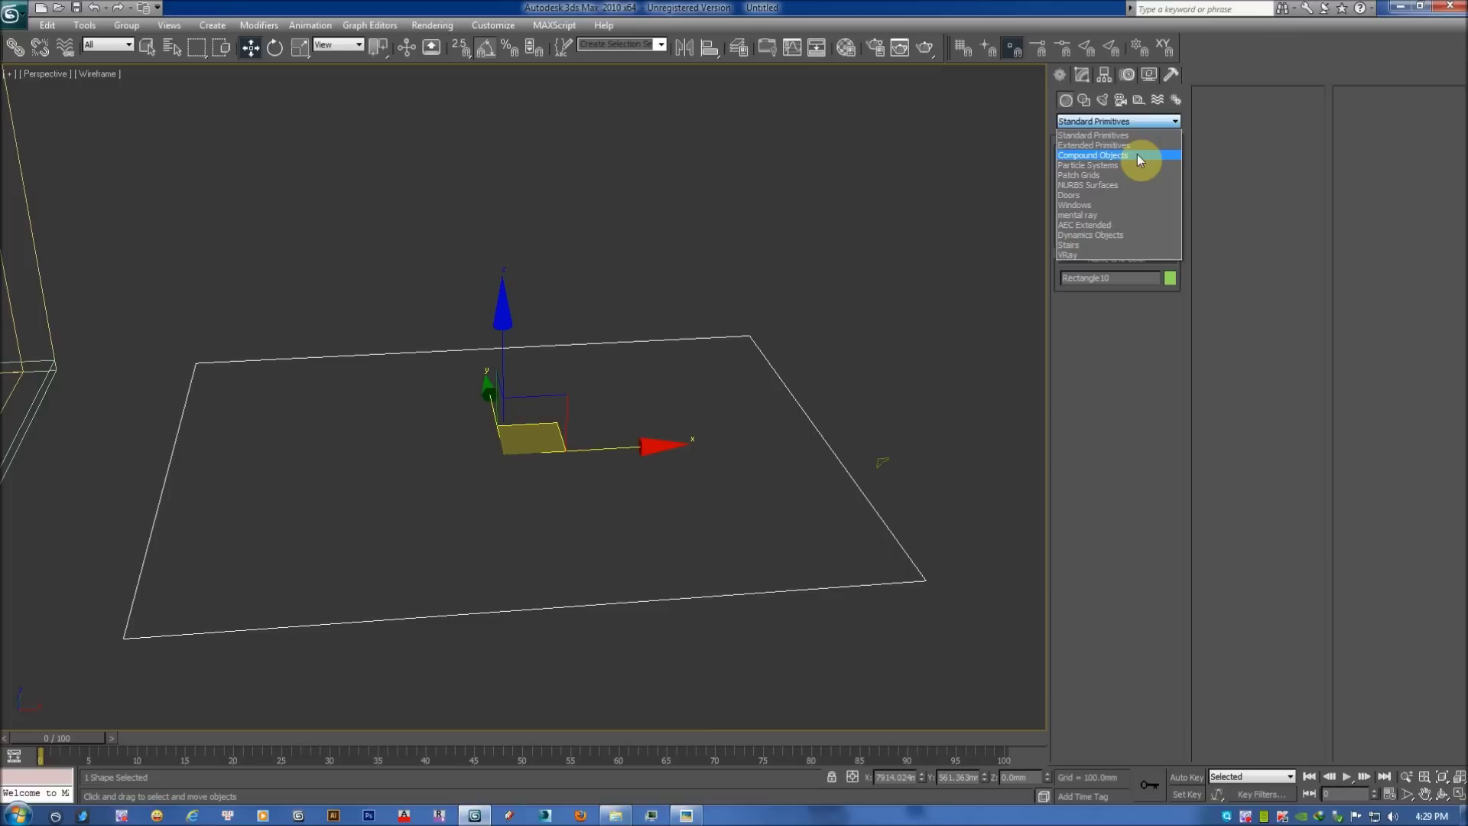
Choose Compound Objects, start a Loft on the path and activate Get Shape.
click(1136, 155)
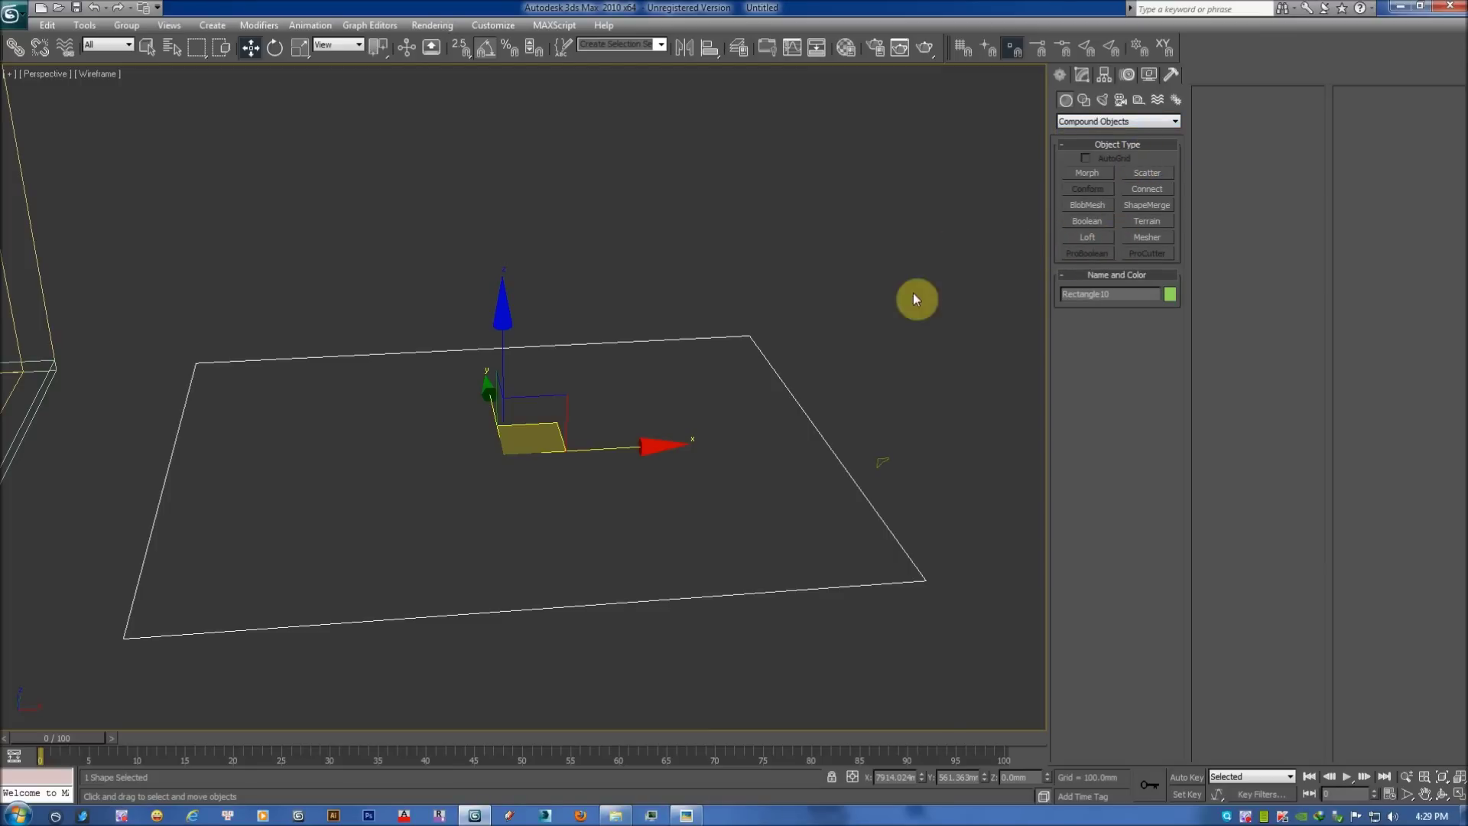
click(1103, 240)
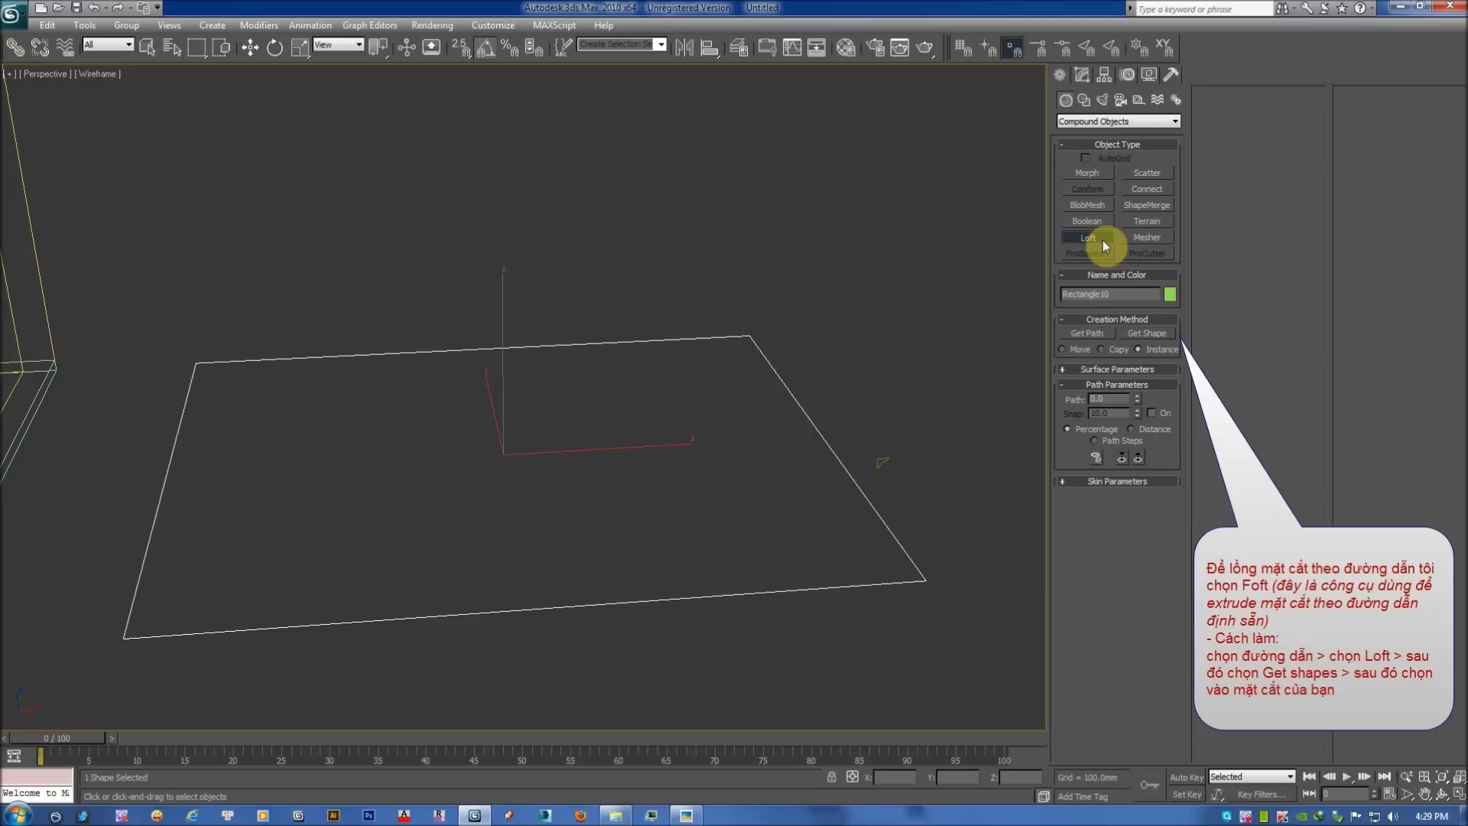
click(1158, 334)
Pick the molding profile as the loft shape, creating the Loft01 molding frame.
click(885, 457)
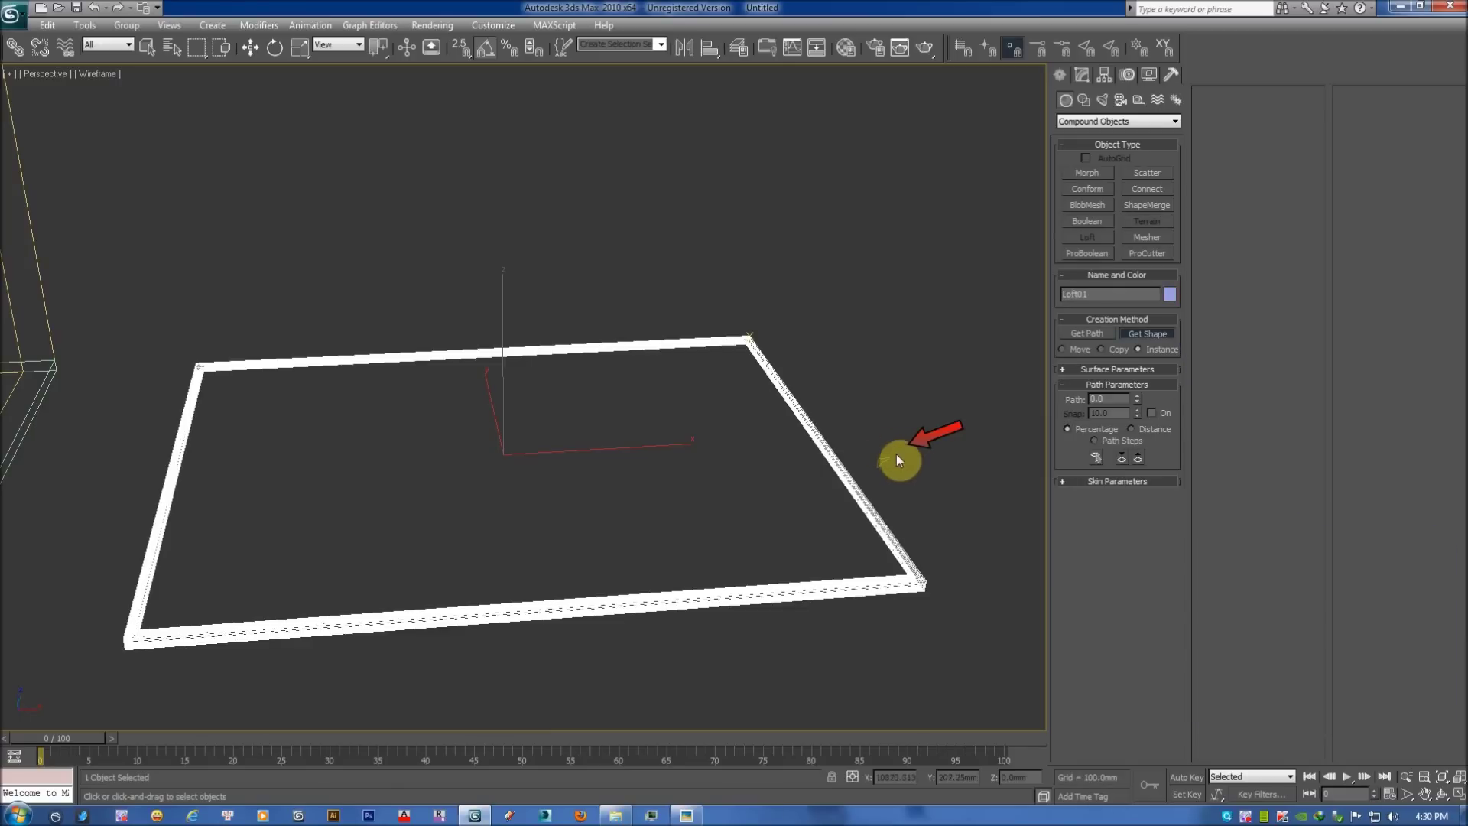
scroll(873, 442, up, 5)
scroll(835, 258, up, 3)
key(w)
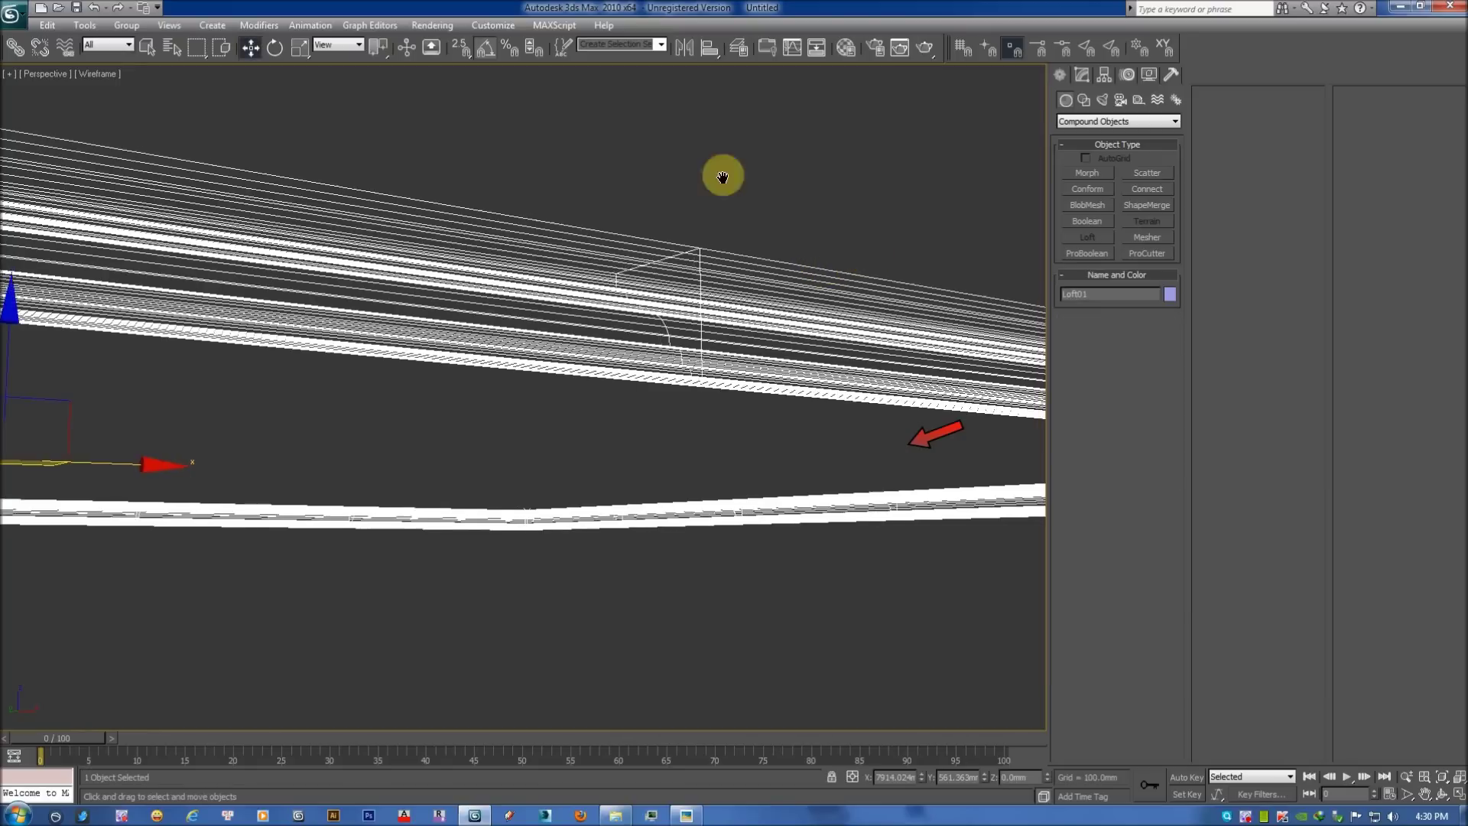
scroll(721, 174, down, 5)
mouse_move(796, 324)
middle_down()
mouse_move(844, 290)
mouse_move(819, 328)
mouse_move(829, 314)
middle_up()
Inspect Loft01 shaded with edges, then frame it in Top view and enable vertex snapping.
key(F3)
key(F4)
click(869, 202)
key(F4)
key(F3)
key(F3)
click(813, 317)
key(t)
key(z)
key(F3)
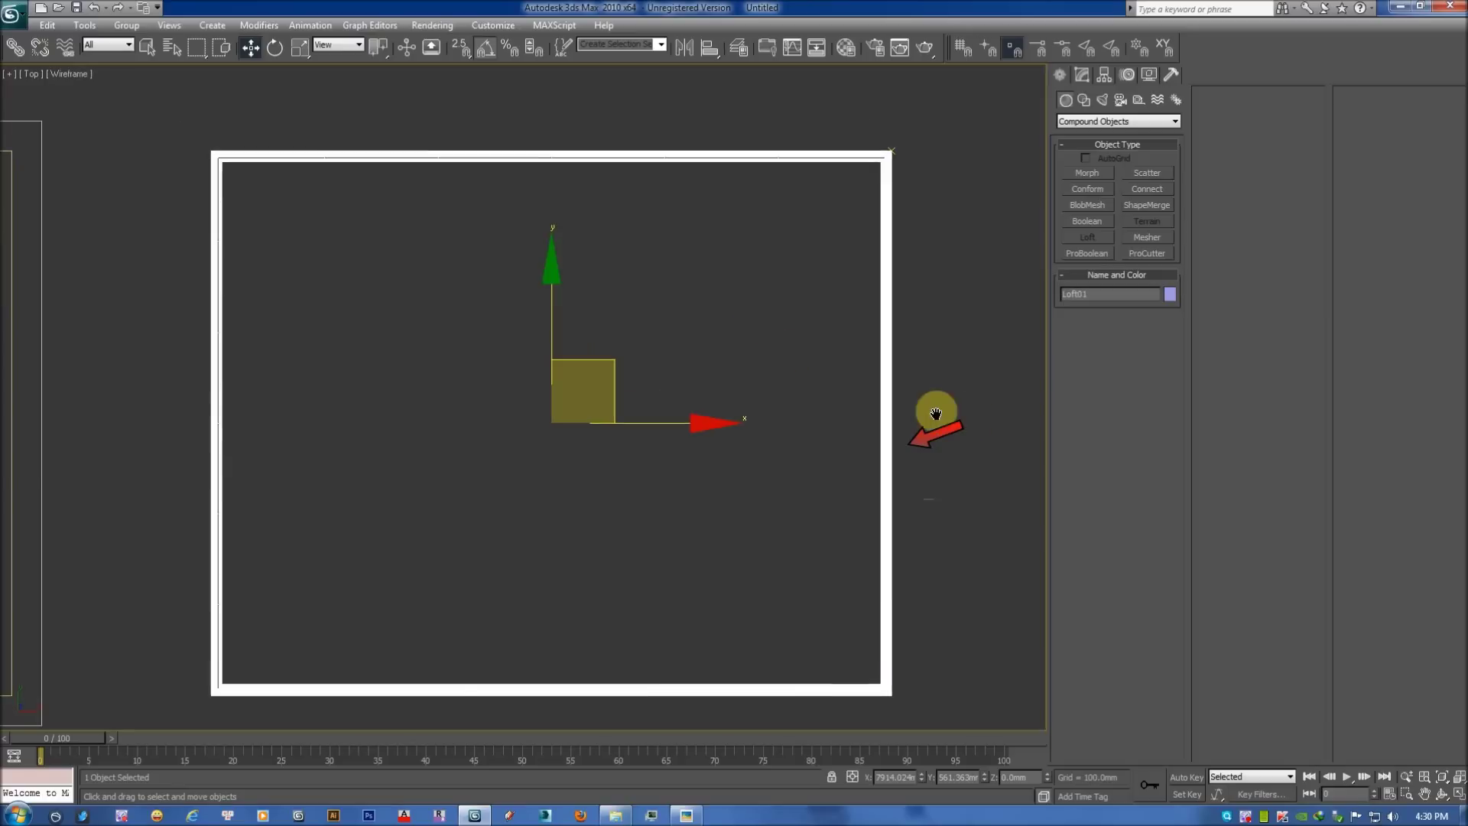
scroll(849, 318, down, 5)
middle_drag(848, 318, 947, 292)
click(460, 52)
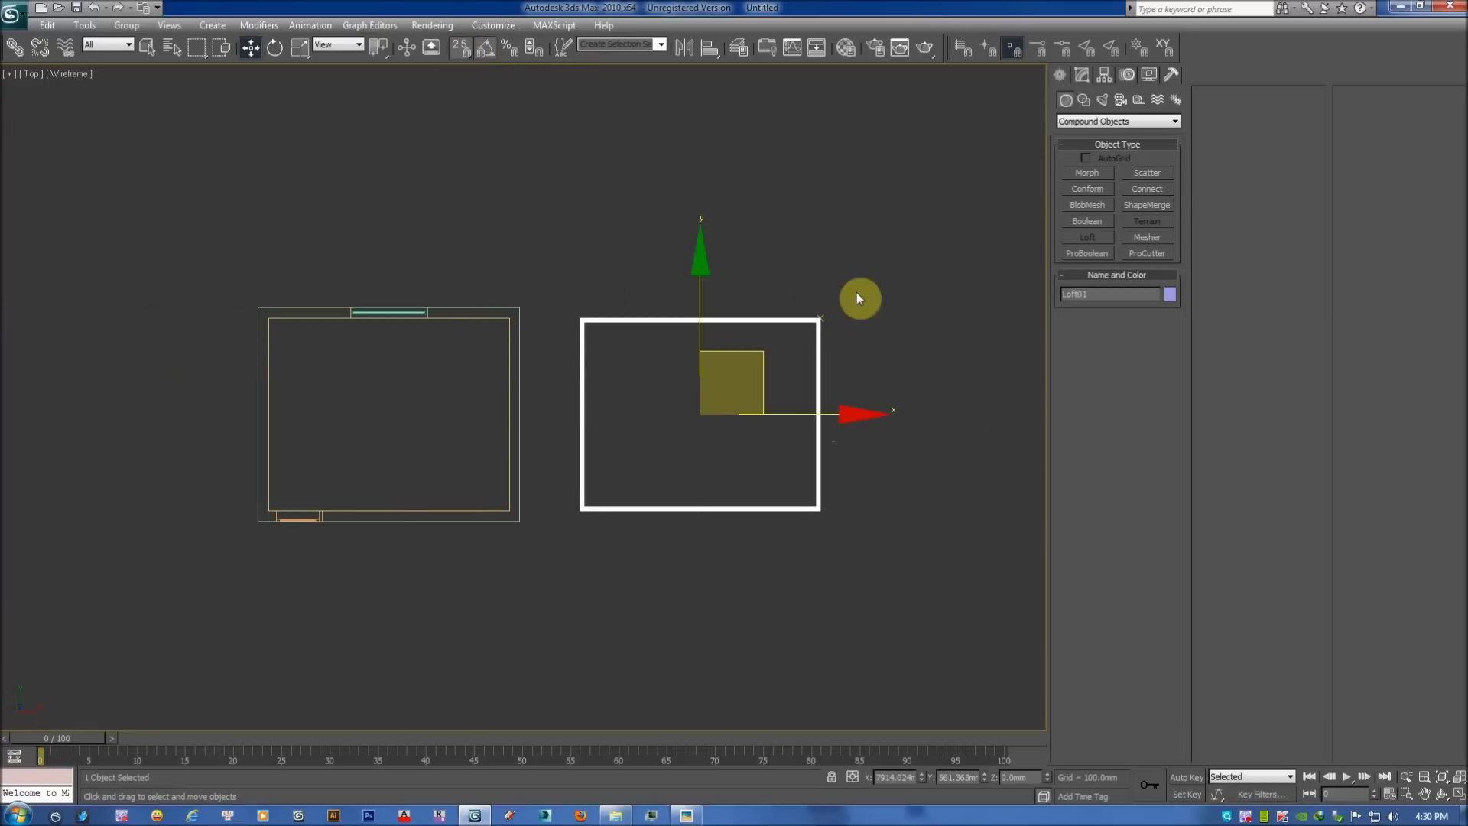
Snap-move Loft01 by its corner onto the room's corner in Top view.
mouse_move(818, 319)
mouse_down()
mouse_move(538, 338)
mouse_move(518, 318)
mouse_up()
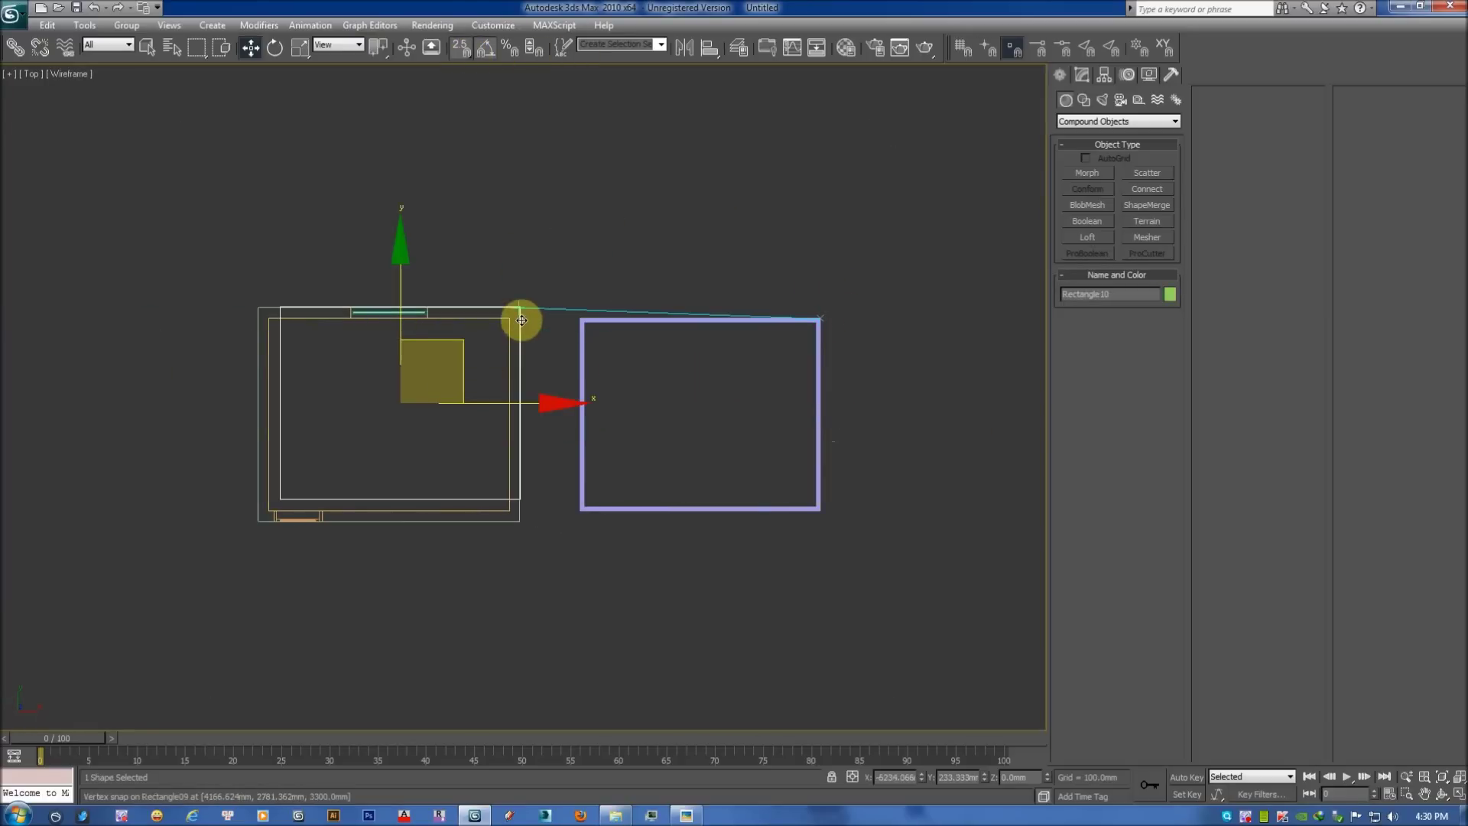
key(ctrl+z)
key(ctrl+z)
key(ctrl+z)
mouse_move(821, 320)
mouse_down()
mouse_move(590, 351)
mouse_move(508, 318)
mouse_up()
middle_drag(600, 331, 602, 266)
key(p)
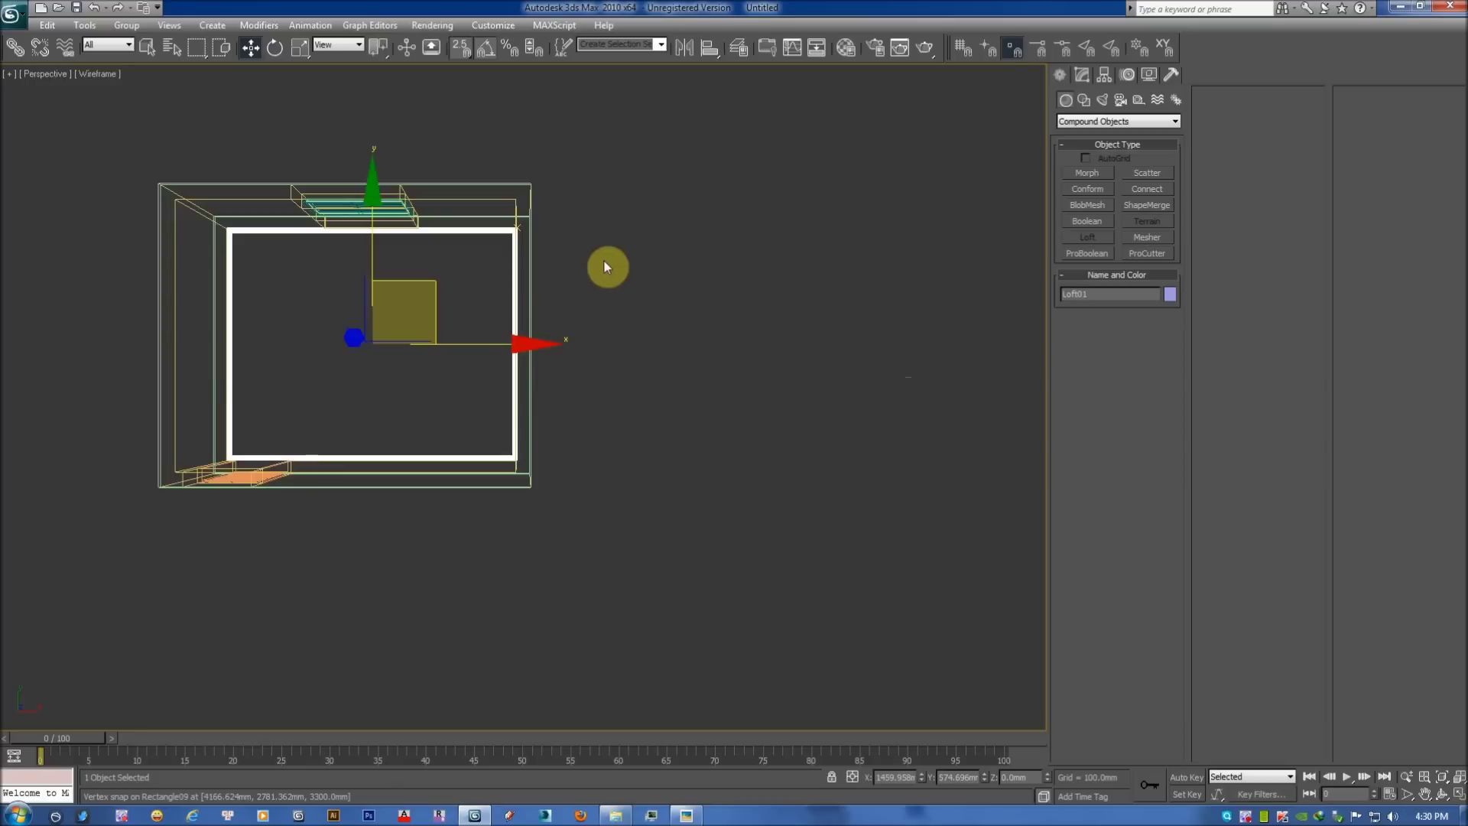
scroll(626, 291, up, 3)
mouse_move(649, 318)
alt+middle_down()
mouse_move(646, 229)
mouse_move(642, 528)
mouse_move(792, 232)
alt+middle_up()
Align Loft01 to the room walls on Z Position only, matching its top to the wall top.
key(alt+a)
click(802, 237)
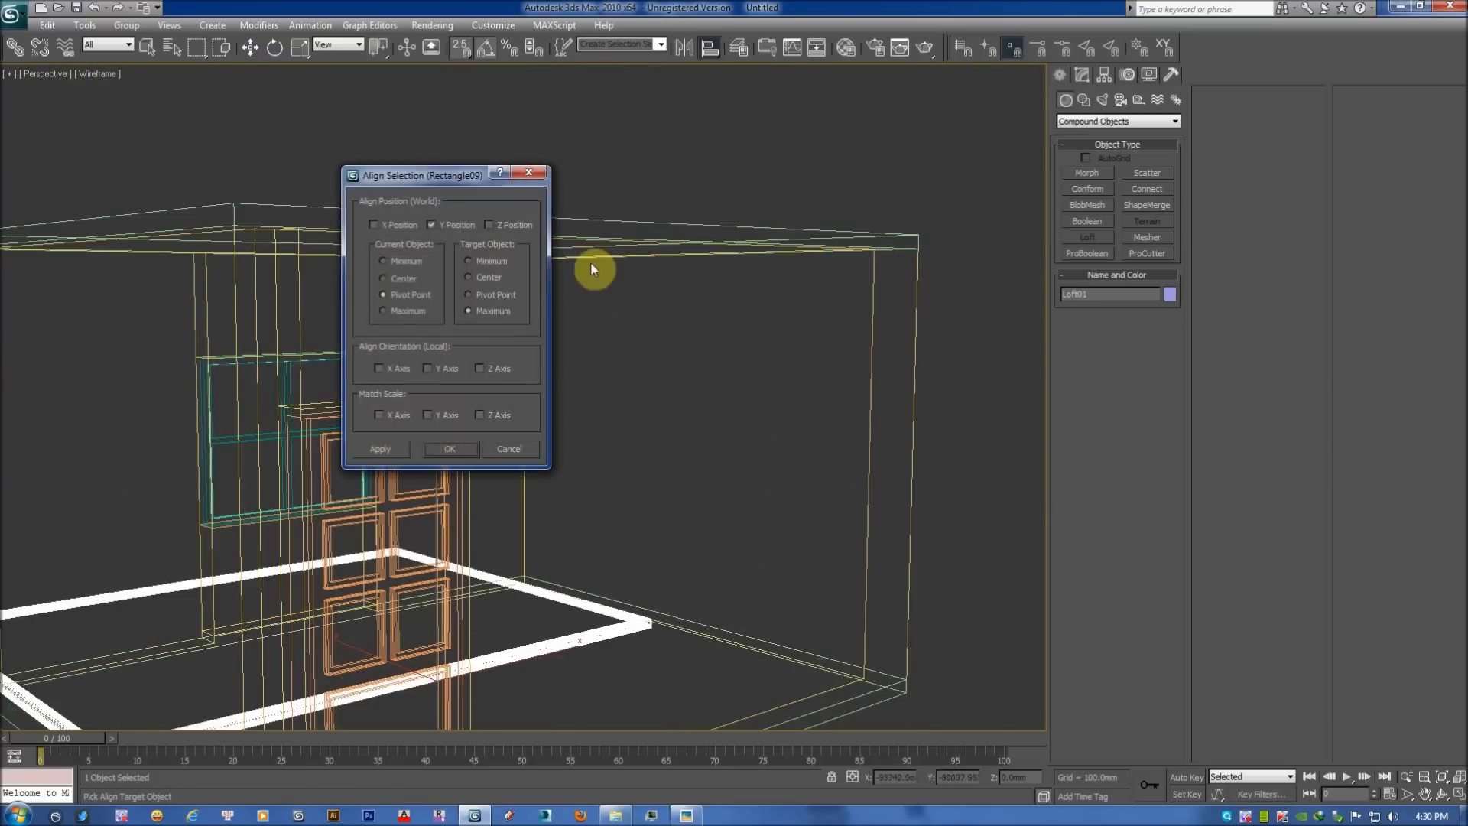
click(439, 226)
click(383, 261)
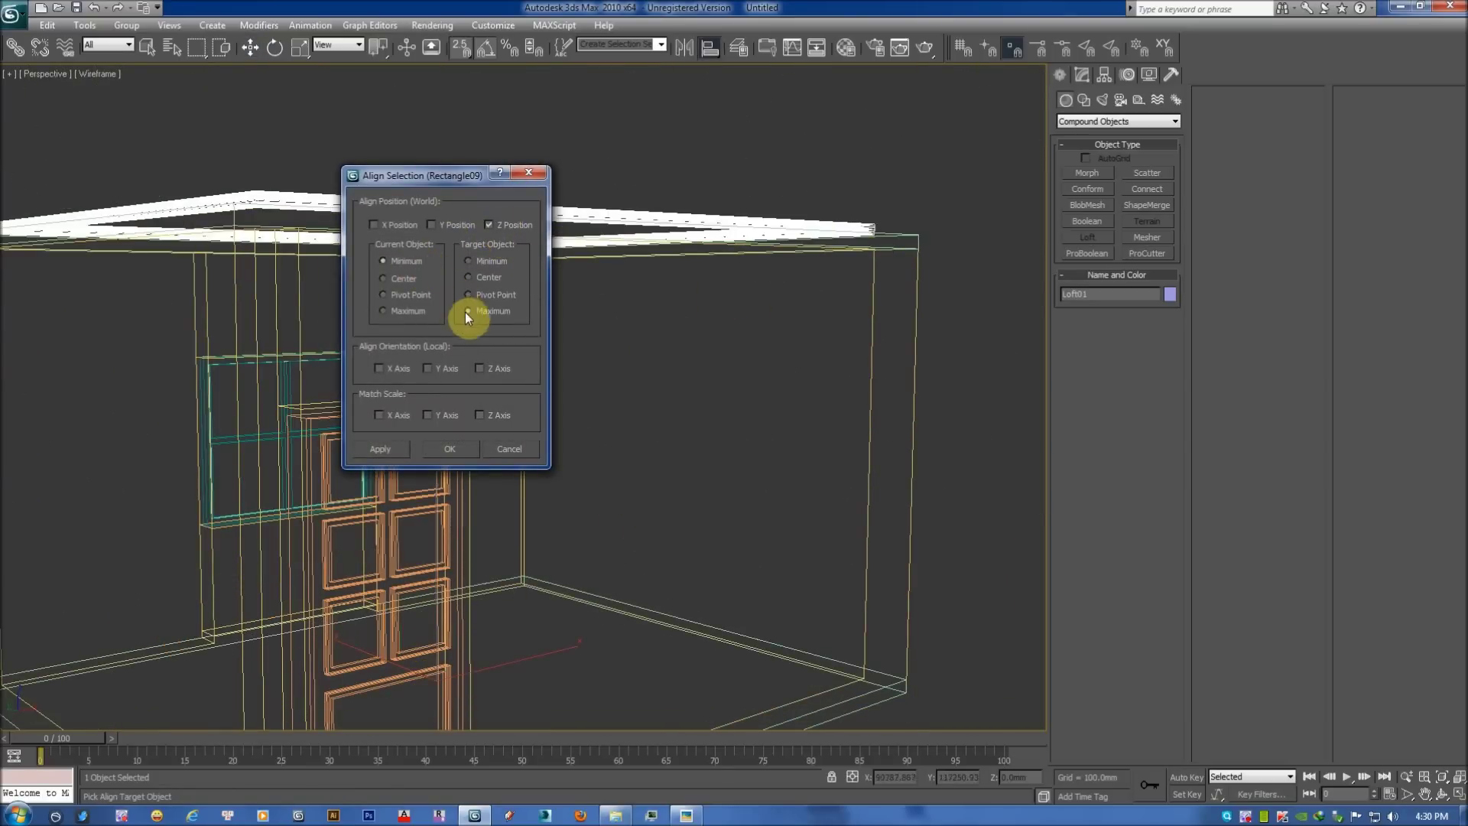
click(478, 264)
click(402, 314)
key(Return)
Check the molding at the ceiling corner from below, then return to wireframe Top view.
alt+middle_drag(741, 338, 639, 416)
scroll(869, 380, up, 5)
mouse_move(869, 380)
alt+middle_down()
mouse_move(564, 417)
mouse_move(672, 394)
alt+middle_up()
scroll(672, 377, up, 2)
key(F3)
mouse_move(592, 419)
alt+middle_down()
mouse_move(747, 425)
mouse_move(750, 413)
alt+middle_up()
scroll(669, 459, down, 2)
key(t)
key(F3)
middle_drag(506, 416, 590, 477)
scroll(590, 477, up, 3)
mouse_move(760, 518)
middle_down()
mouse_move(707, 413)
mouse_move(600, 324)
middle_up()
scroll(599, 324, up, 2)
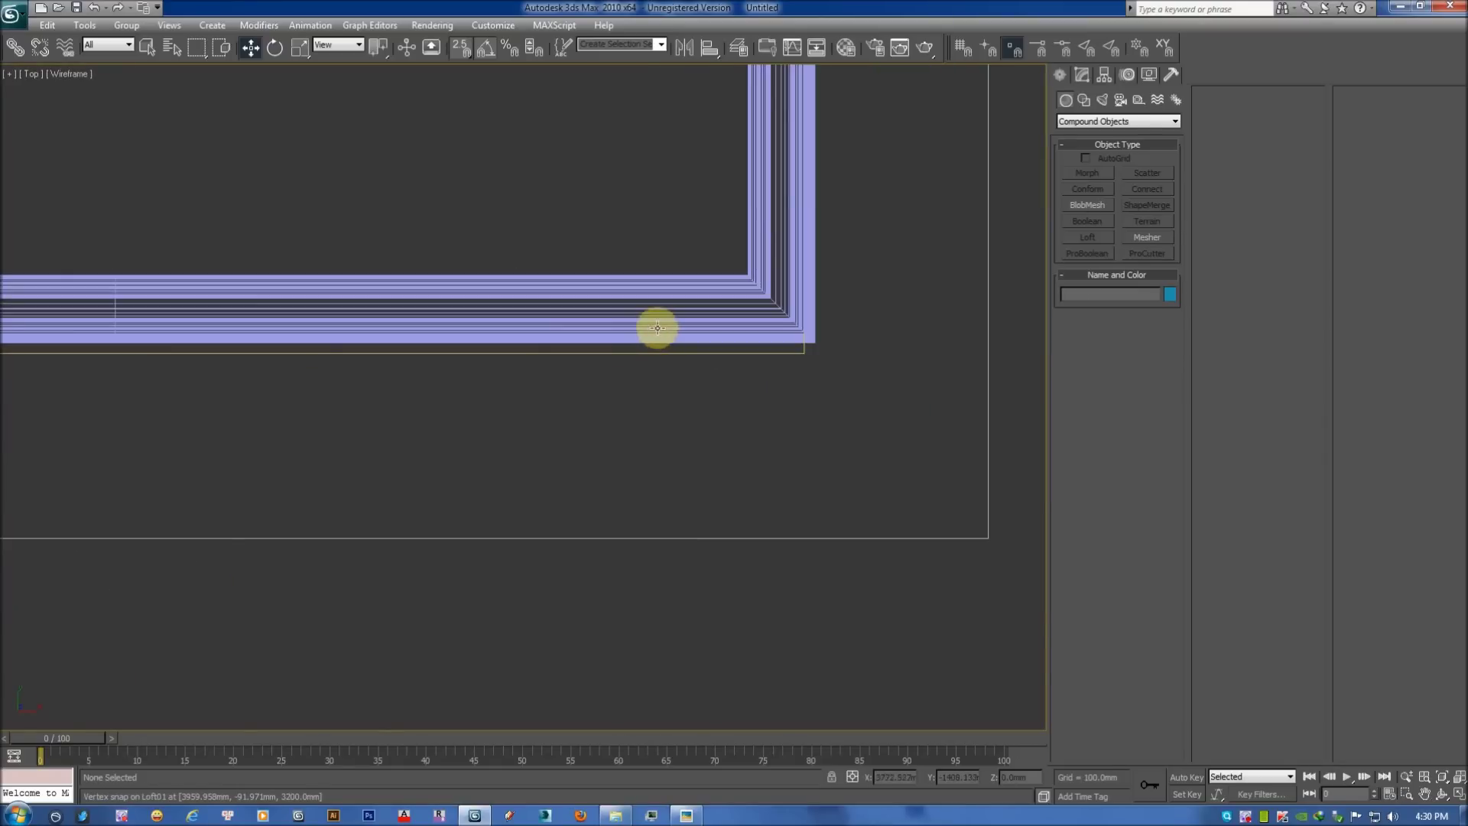
Vertex-snap the Loft01 corner onto the wall corner and check it in Front and Perspective views.
click(657, 328)
drag(817, 331, 795, 354)
key(f)
scroll(655, 412, down, 2)
scroll(646, 397, up, 2)
key(p)
scroll(645, 389, down, 3)
mouse_move(650, 398)
alt+middle_down()
mouse_move(721, 410)
mouse_move(543, 262)
mouse_move(856, 482)
mouse_move(862, 417)
mouse_move(613, 384)
alt+middle_up()
scroll(721, 410, up, 3)
Render the shaded perspective of the molding corner, then close the render windows.
key(F3)
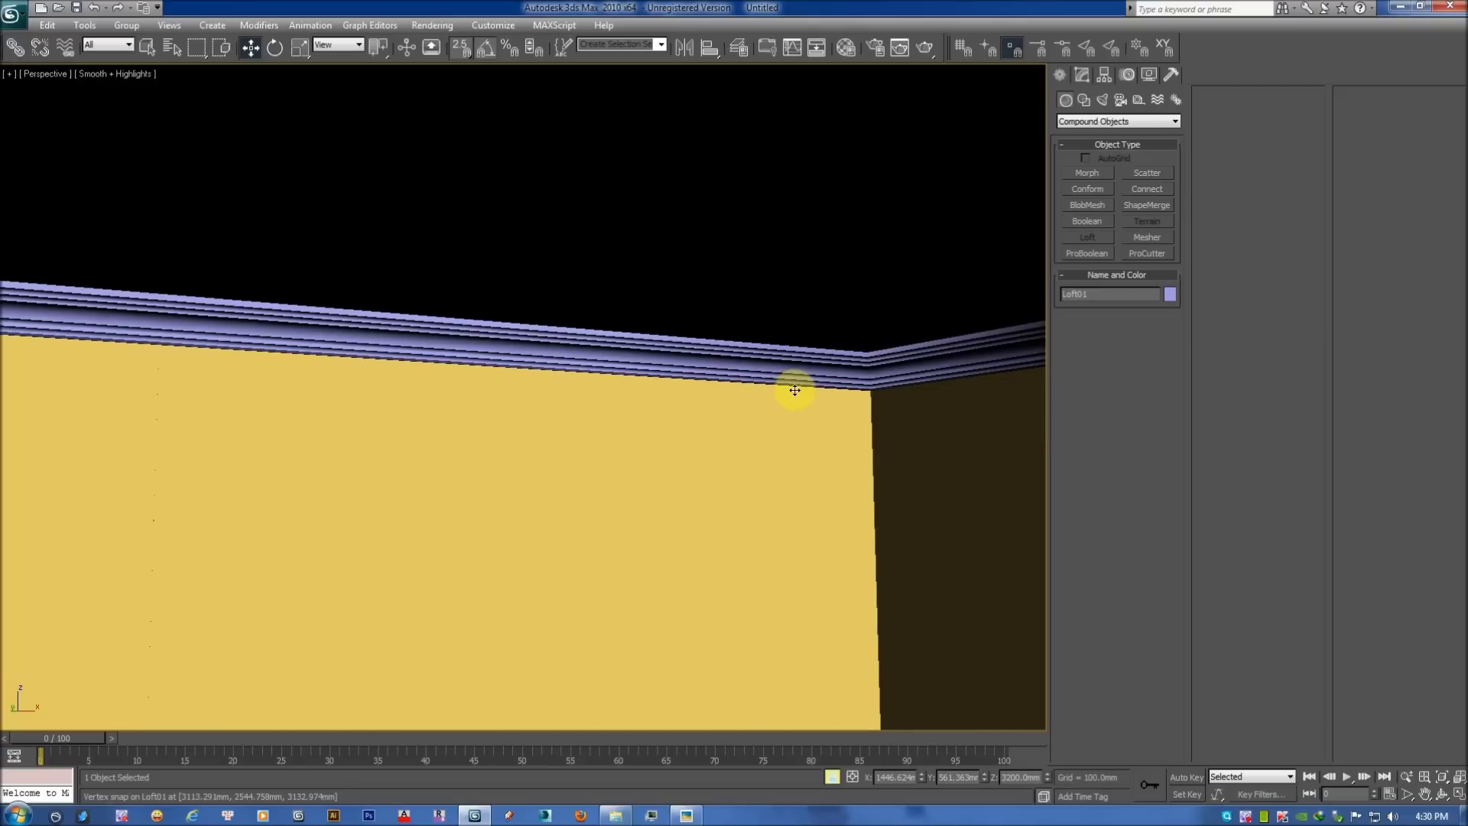
alt+middle_drag(803, 384, 728, 377)
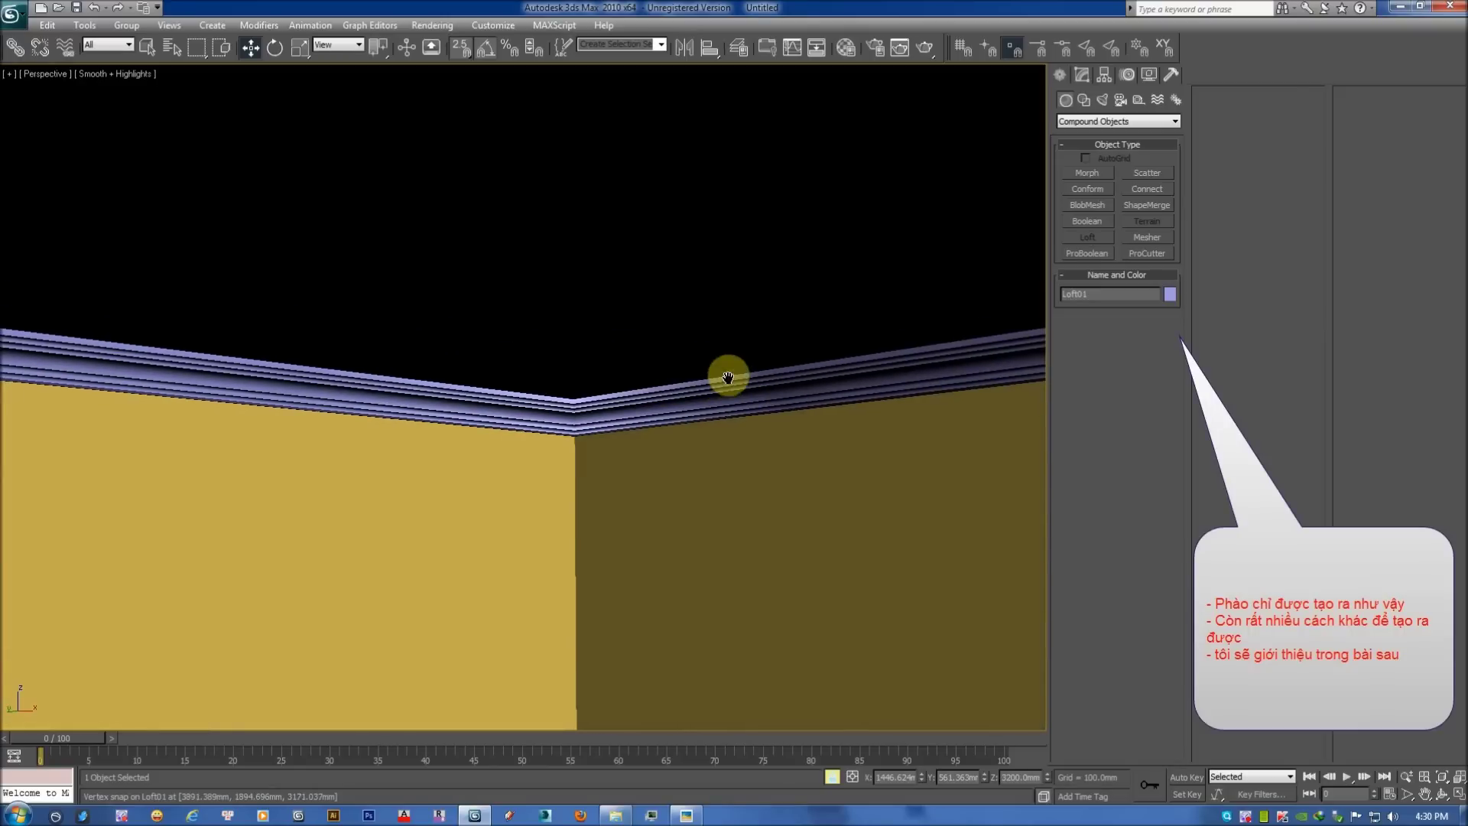
key(shift+q)
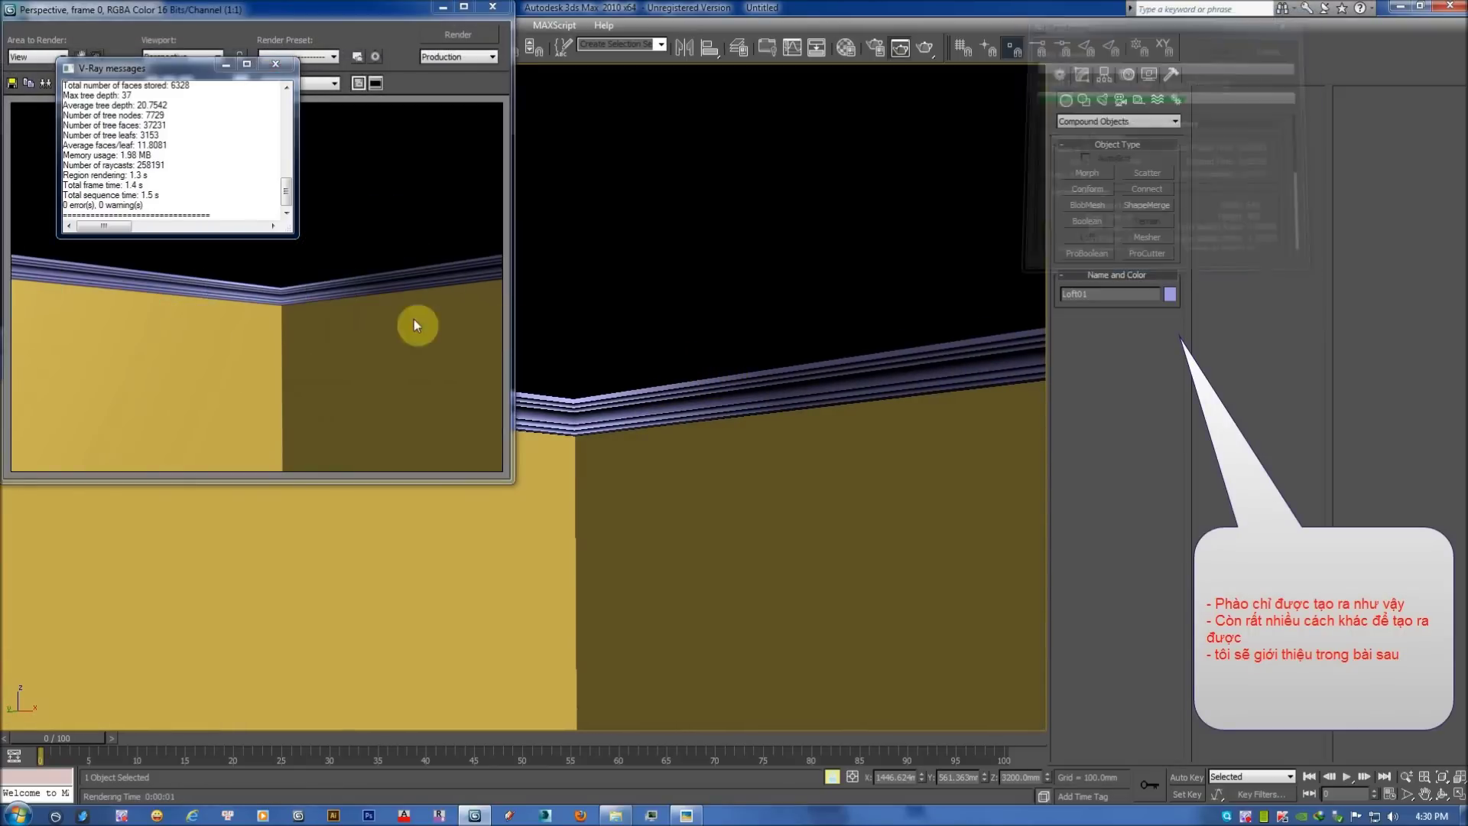
click(275, 63)
click(493, 6)
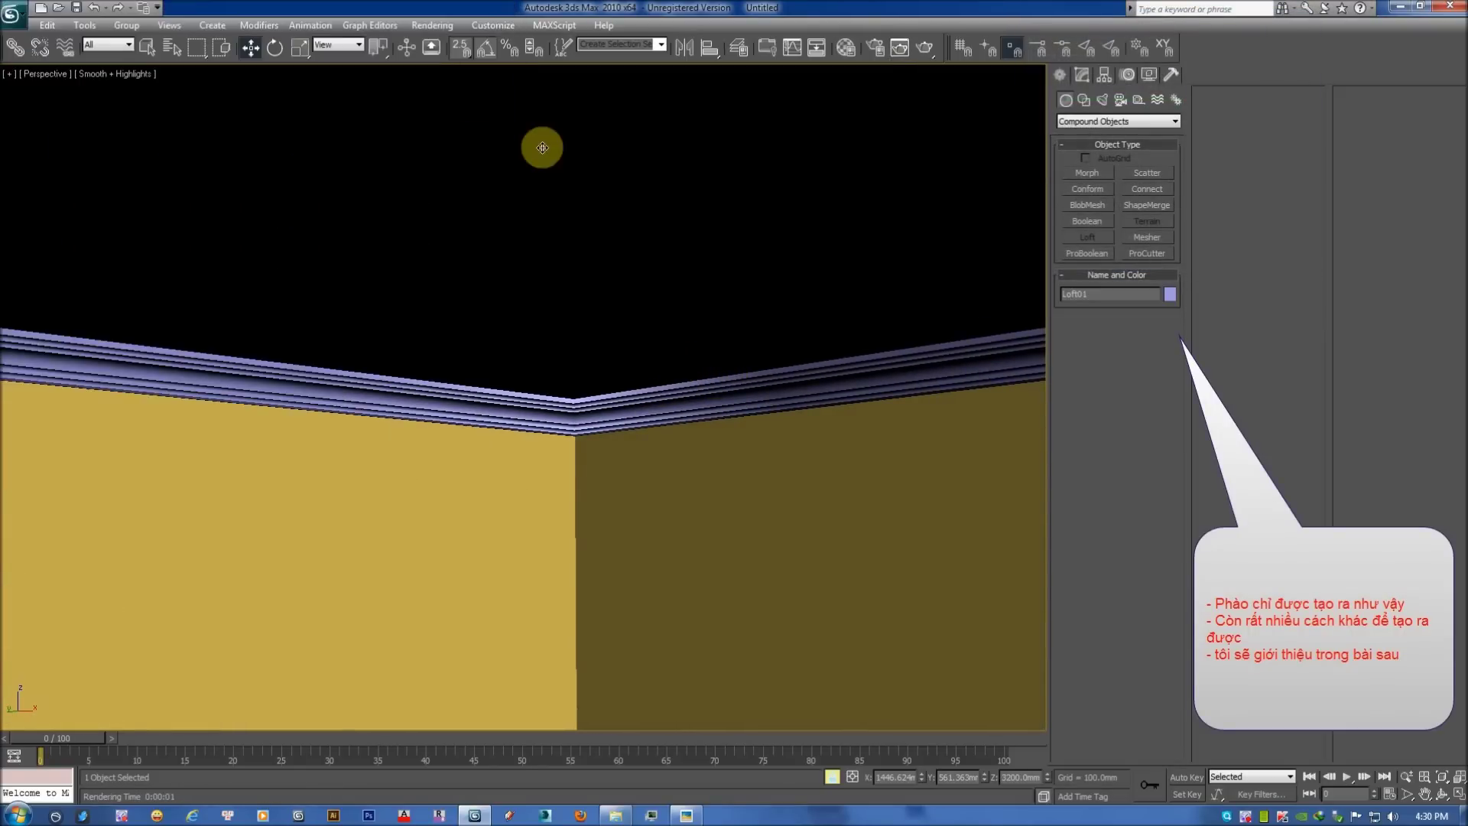
key(F3)
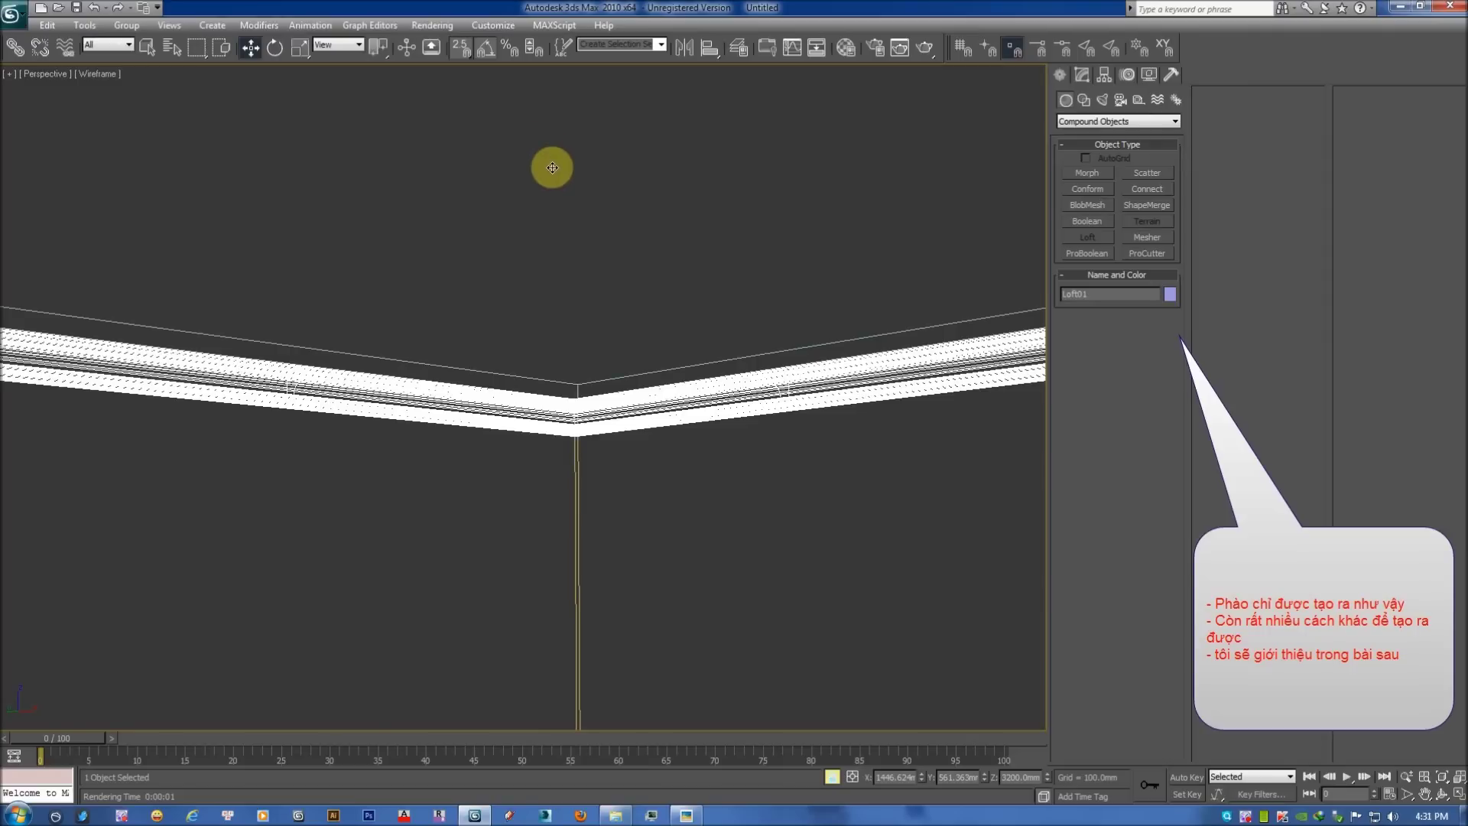